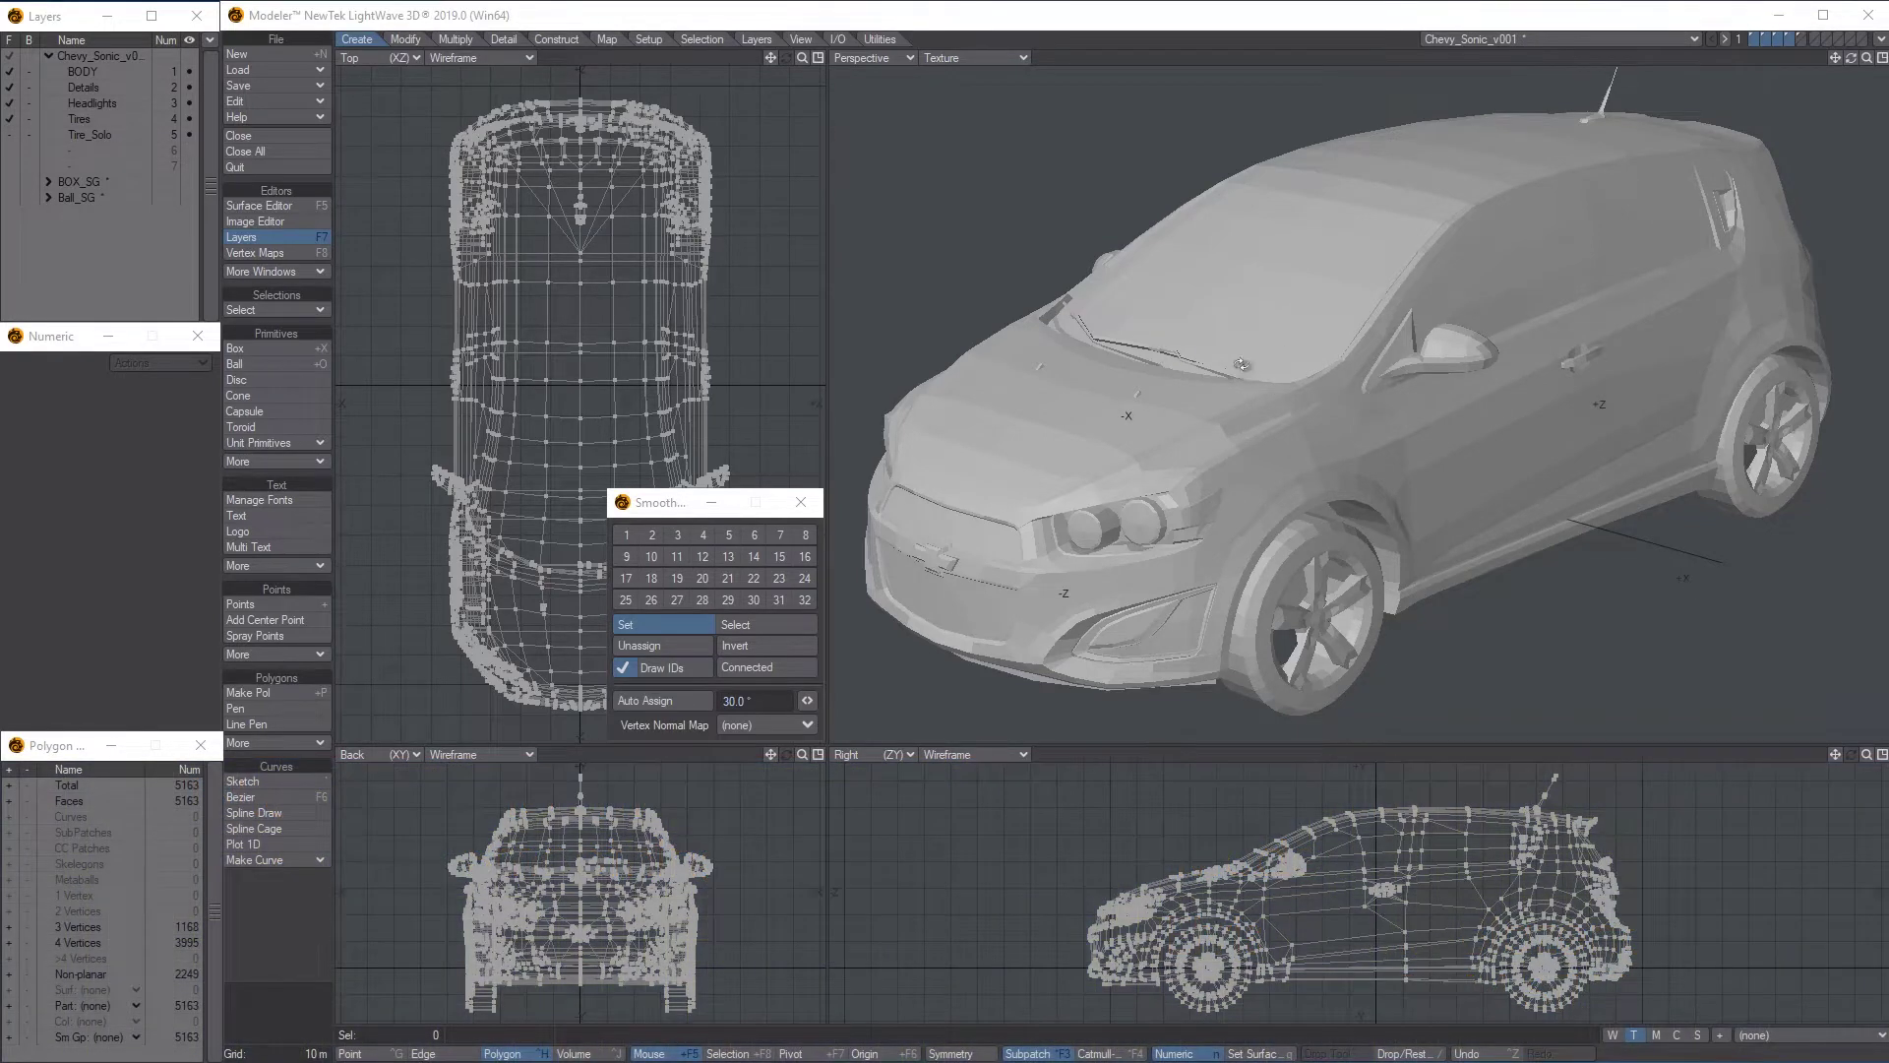
Try triangulating all of the car's polygons while viewing its textured wireframe, and undo the triangulation
mouse_move(1242, 364)
alt+mouse_down()
mouse_move(1313, 360)
mouse_move(1233, 345)
alt+mouse_up()
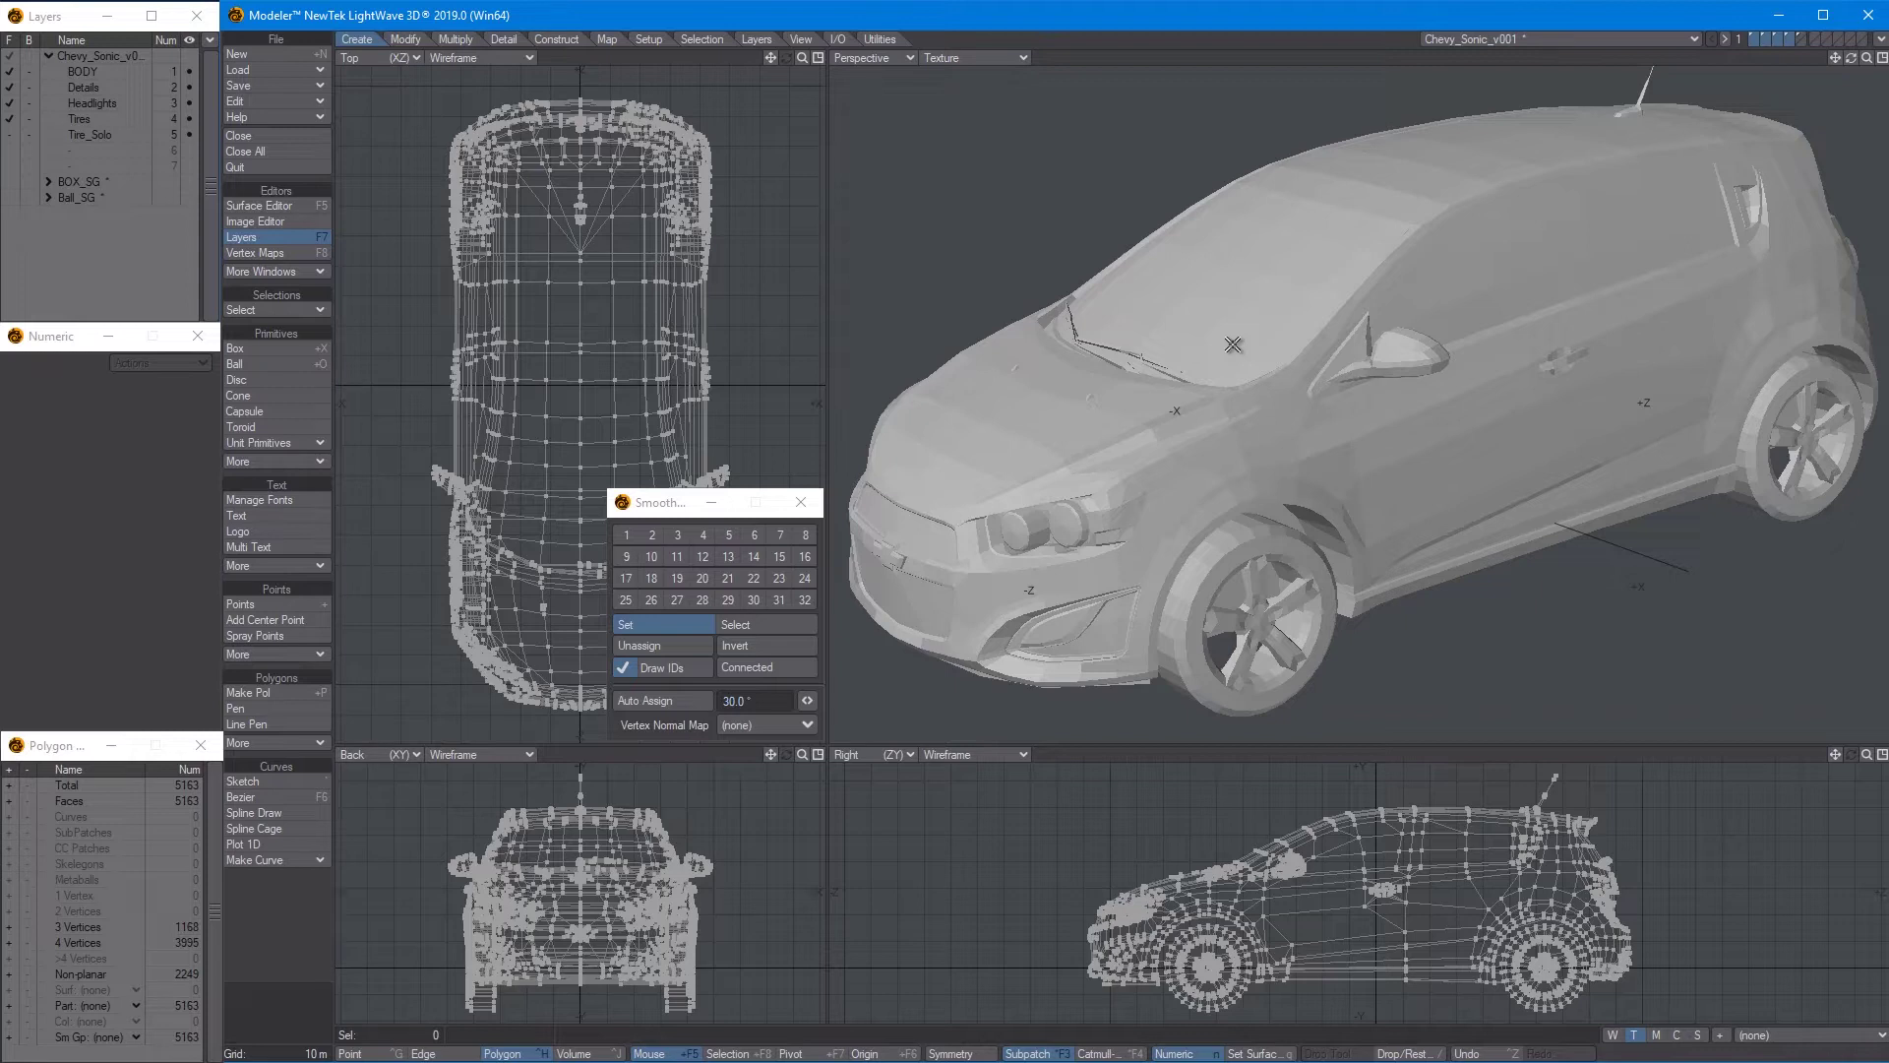
alt+drag(1233, 344, 1192, 382)
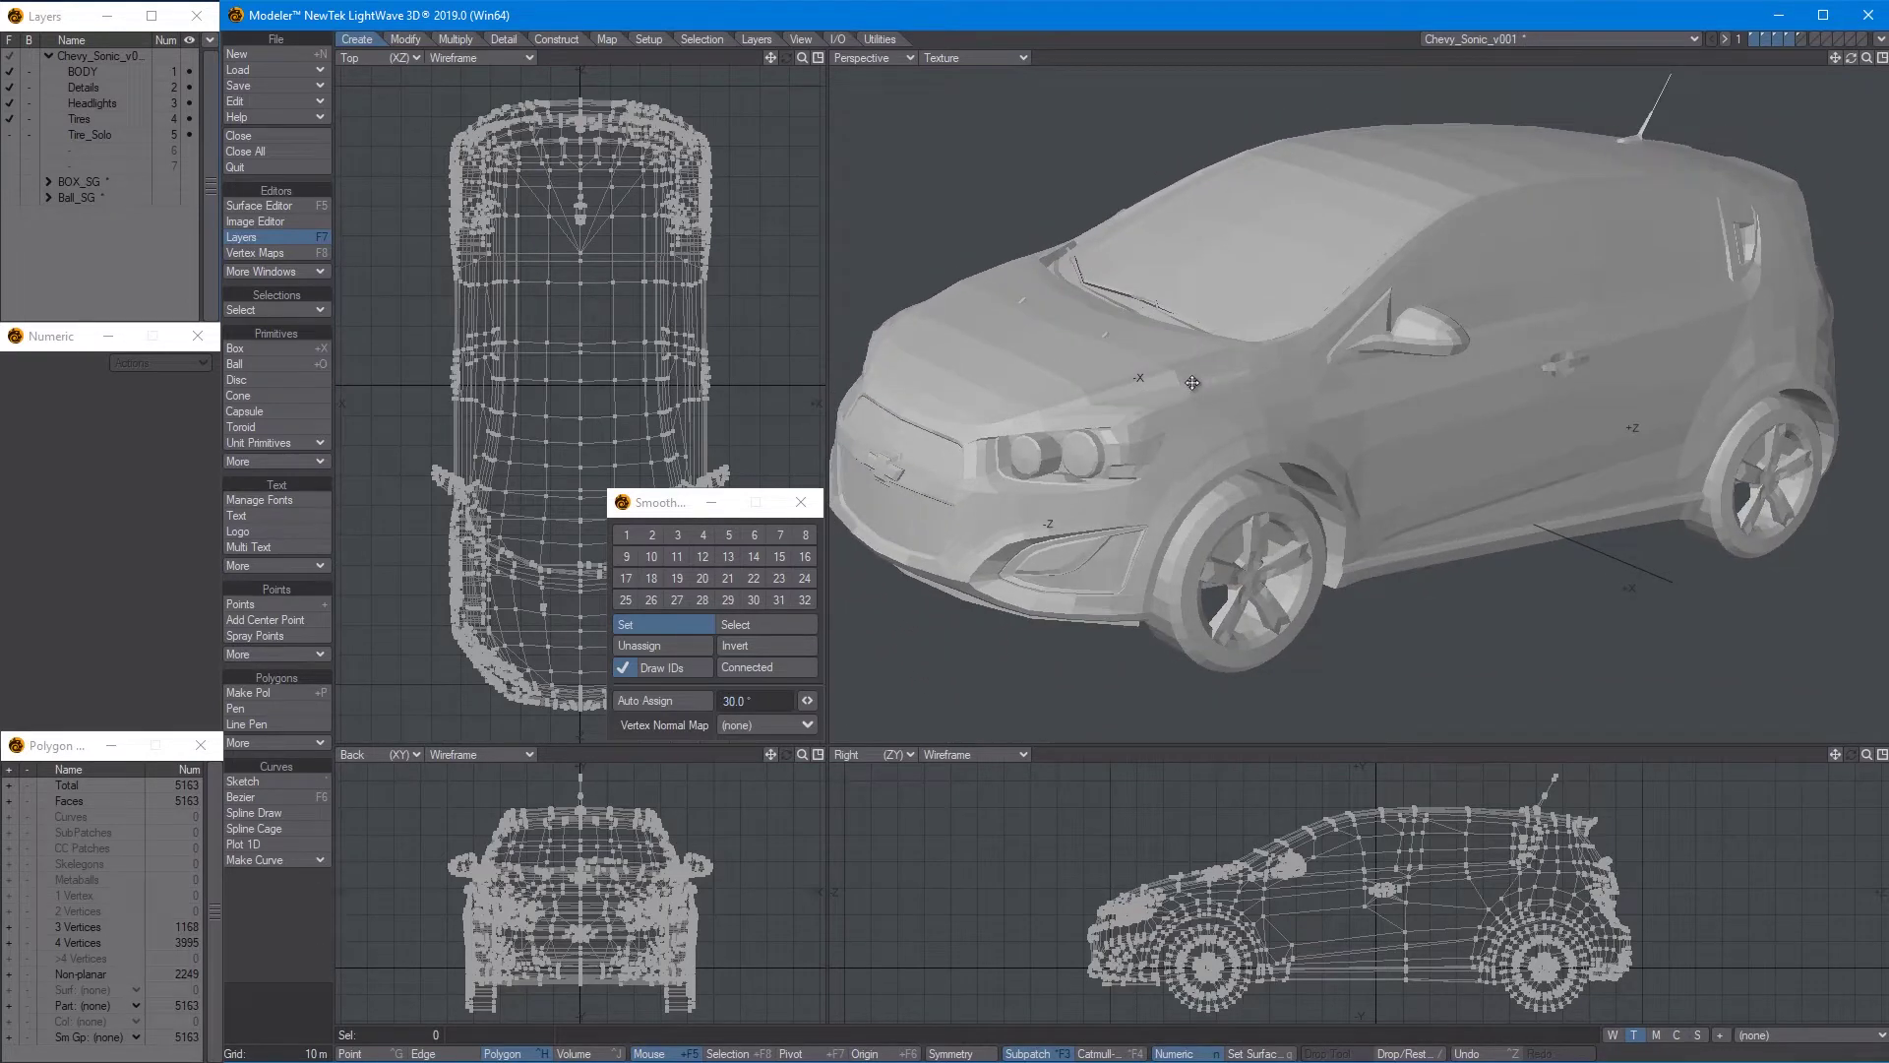
key(KP_6)
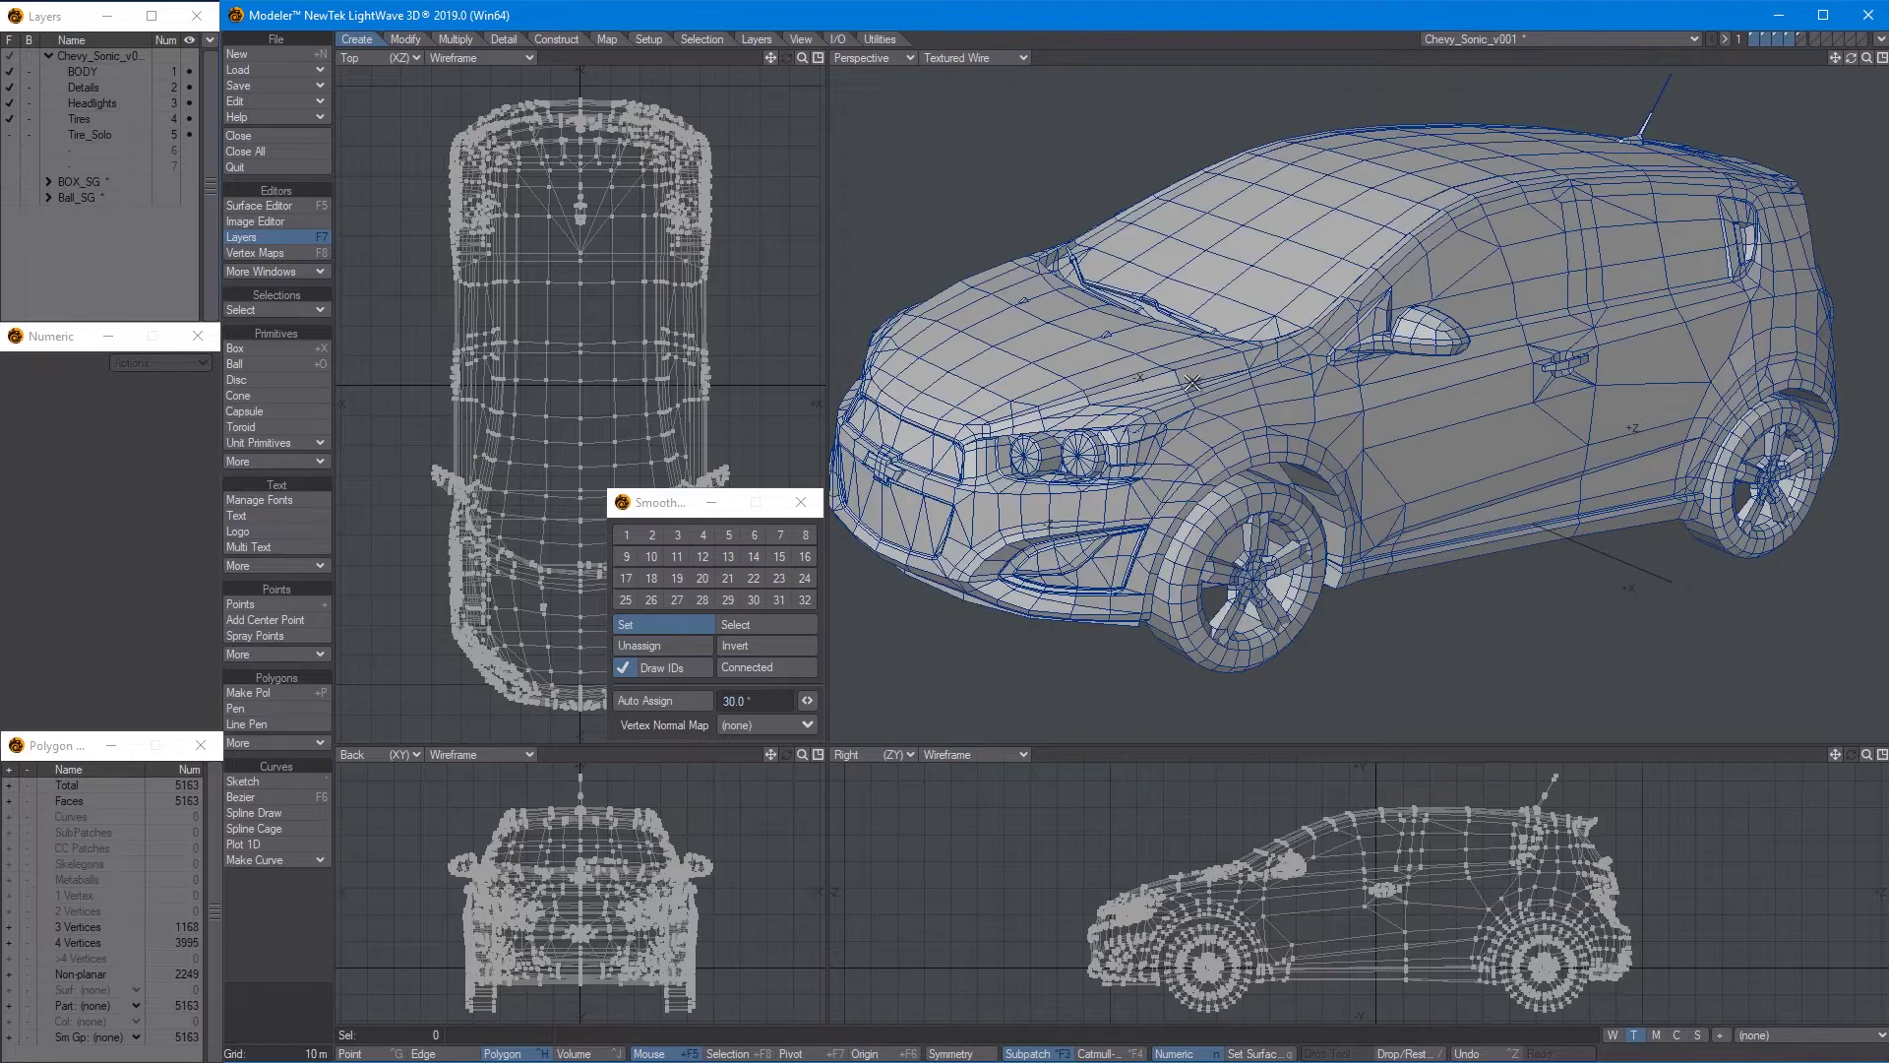
key(shift+t)
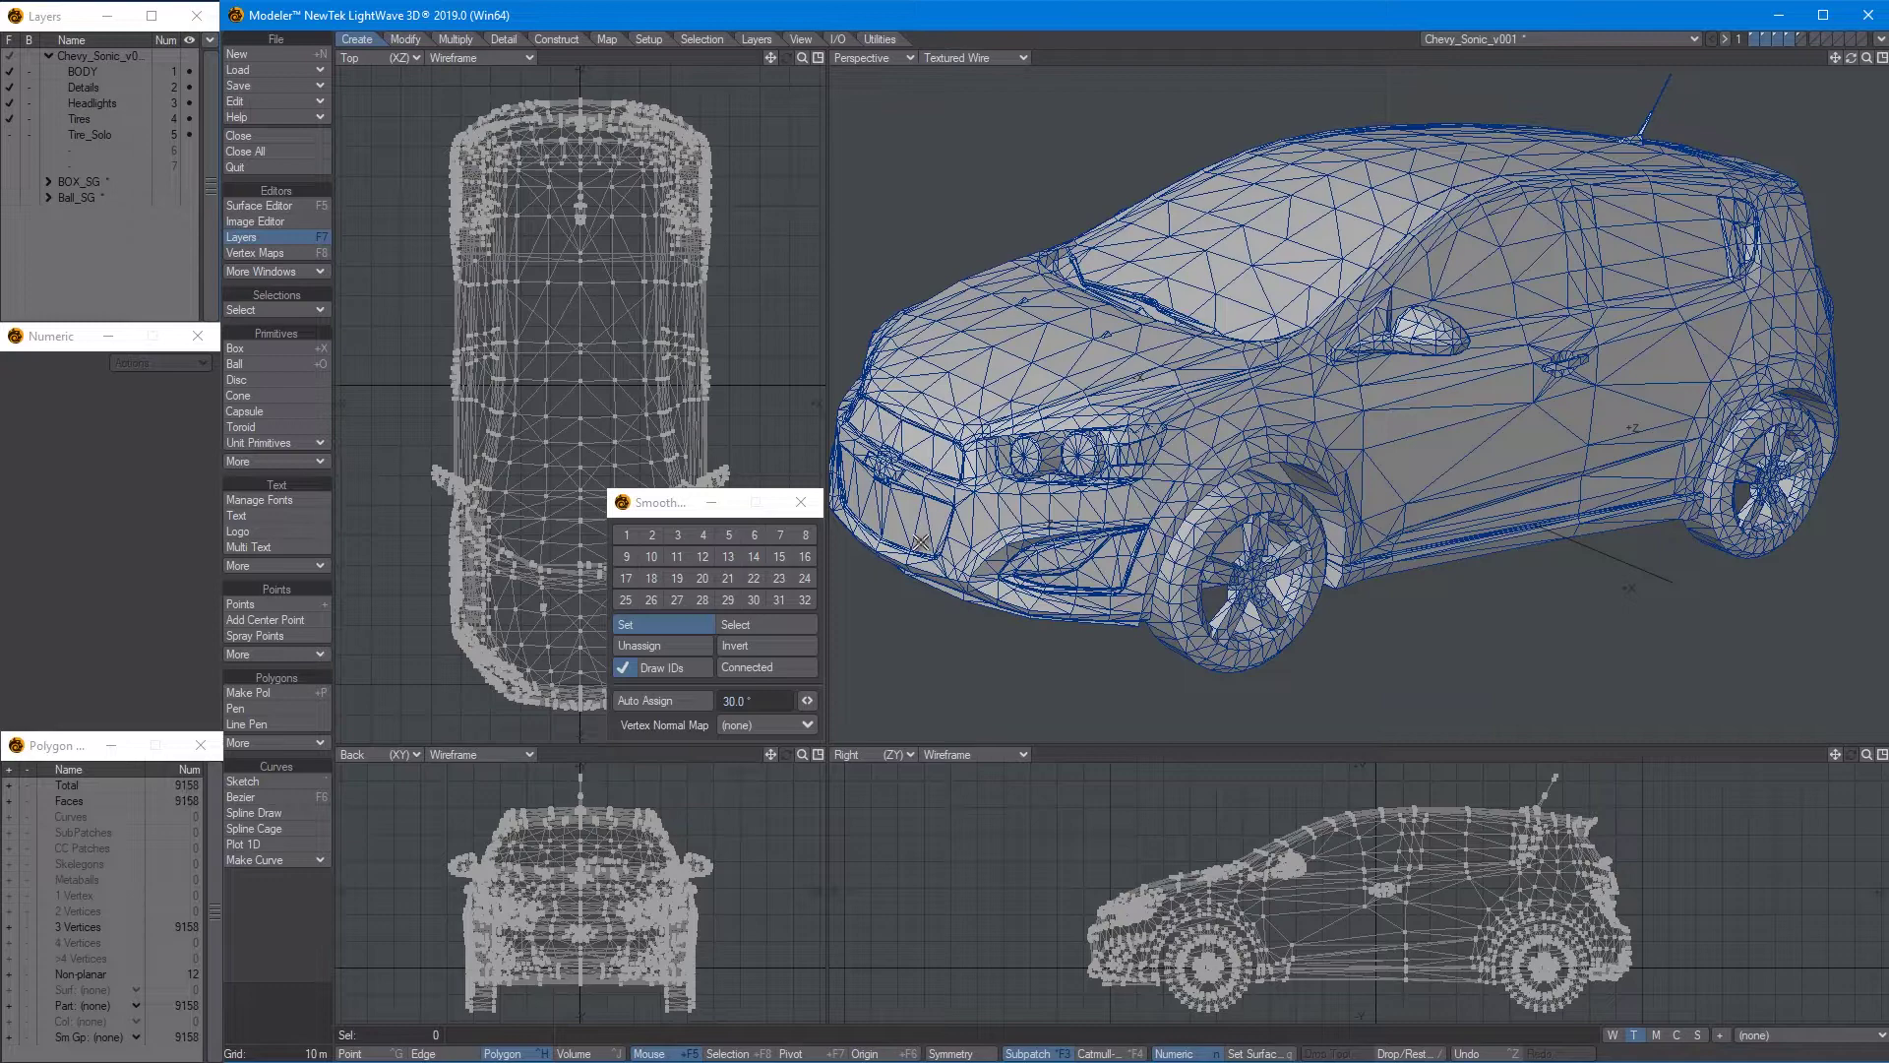
alt+drag(1570, 376, 1531, 444)
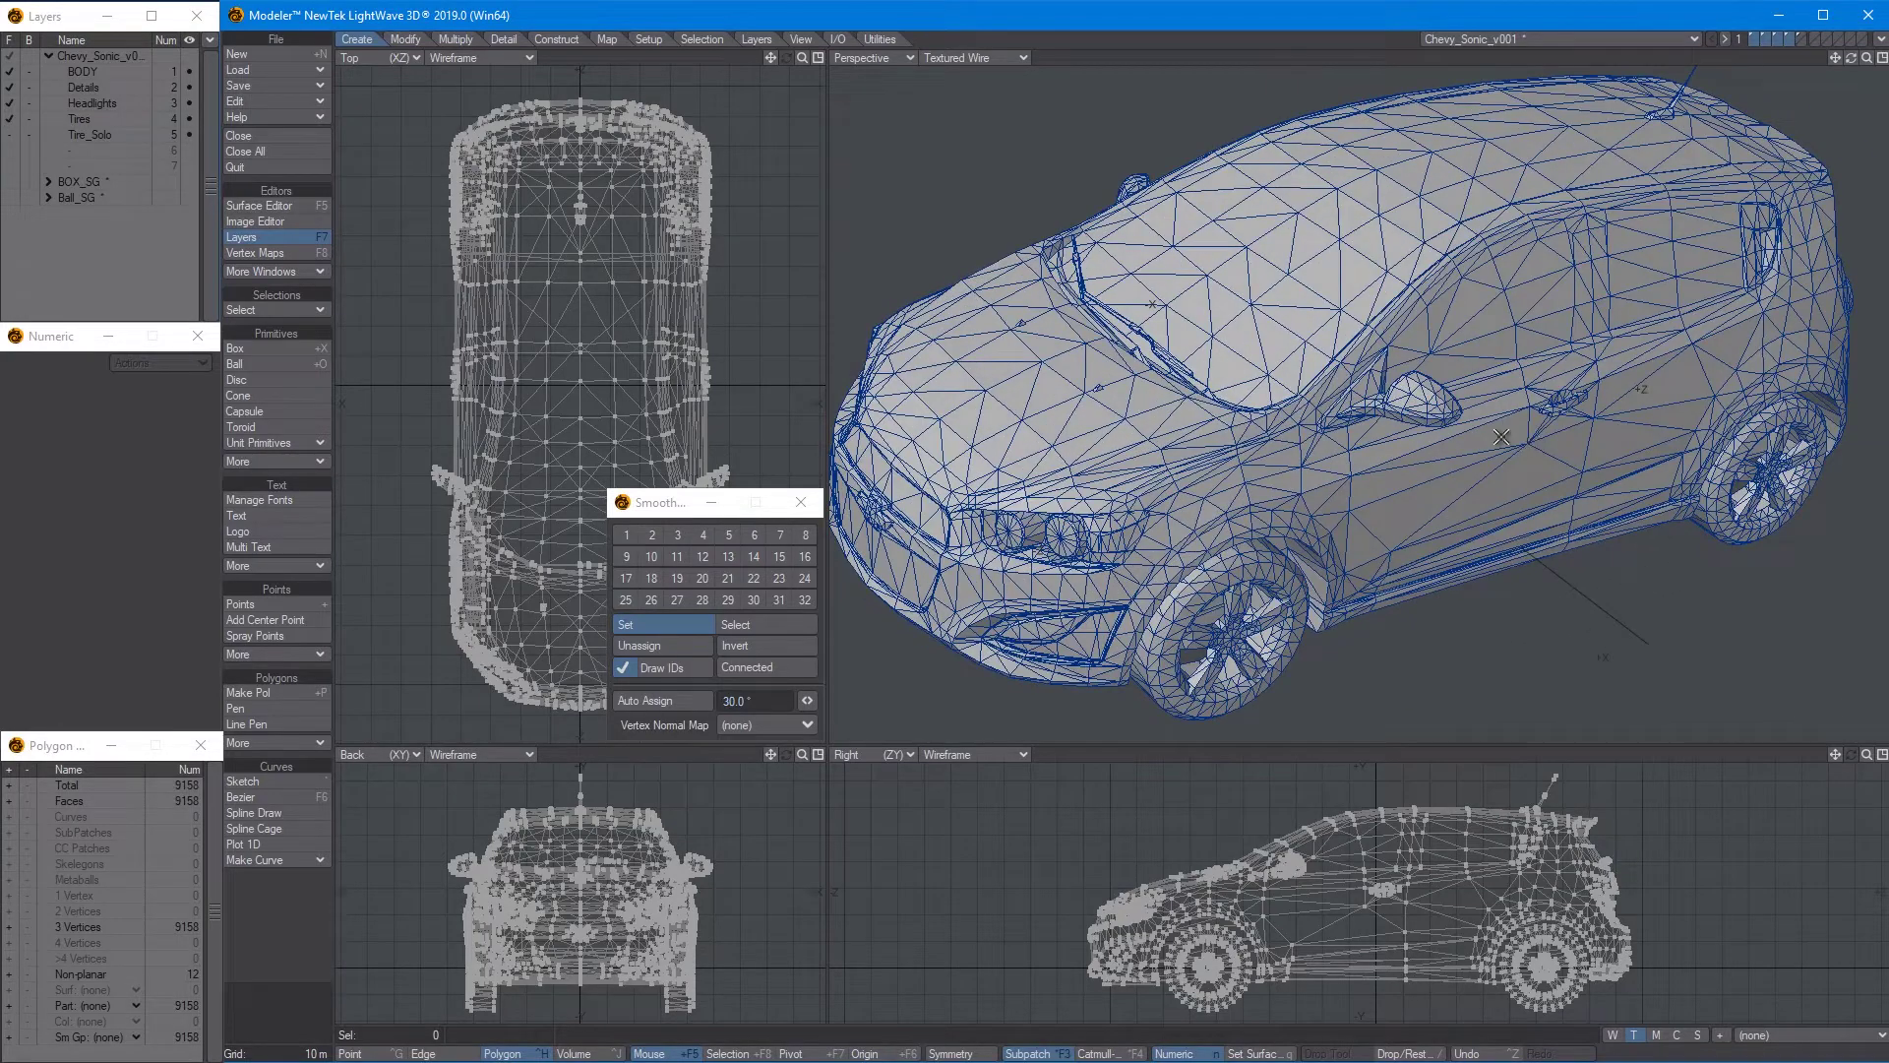
key(shift+F8)
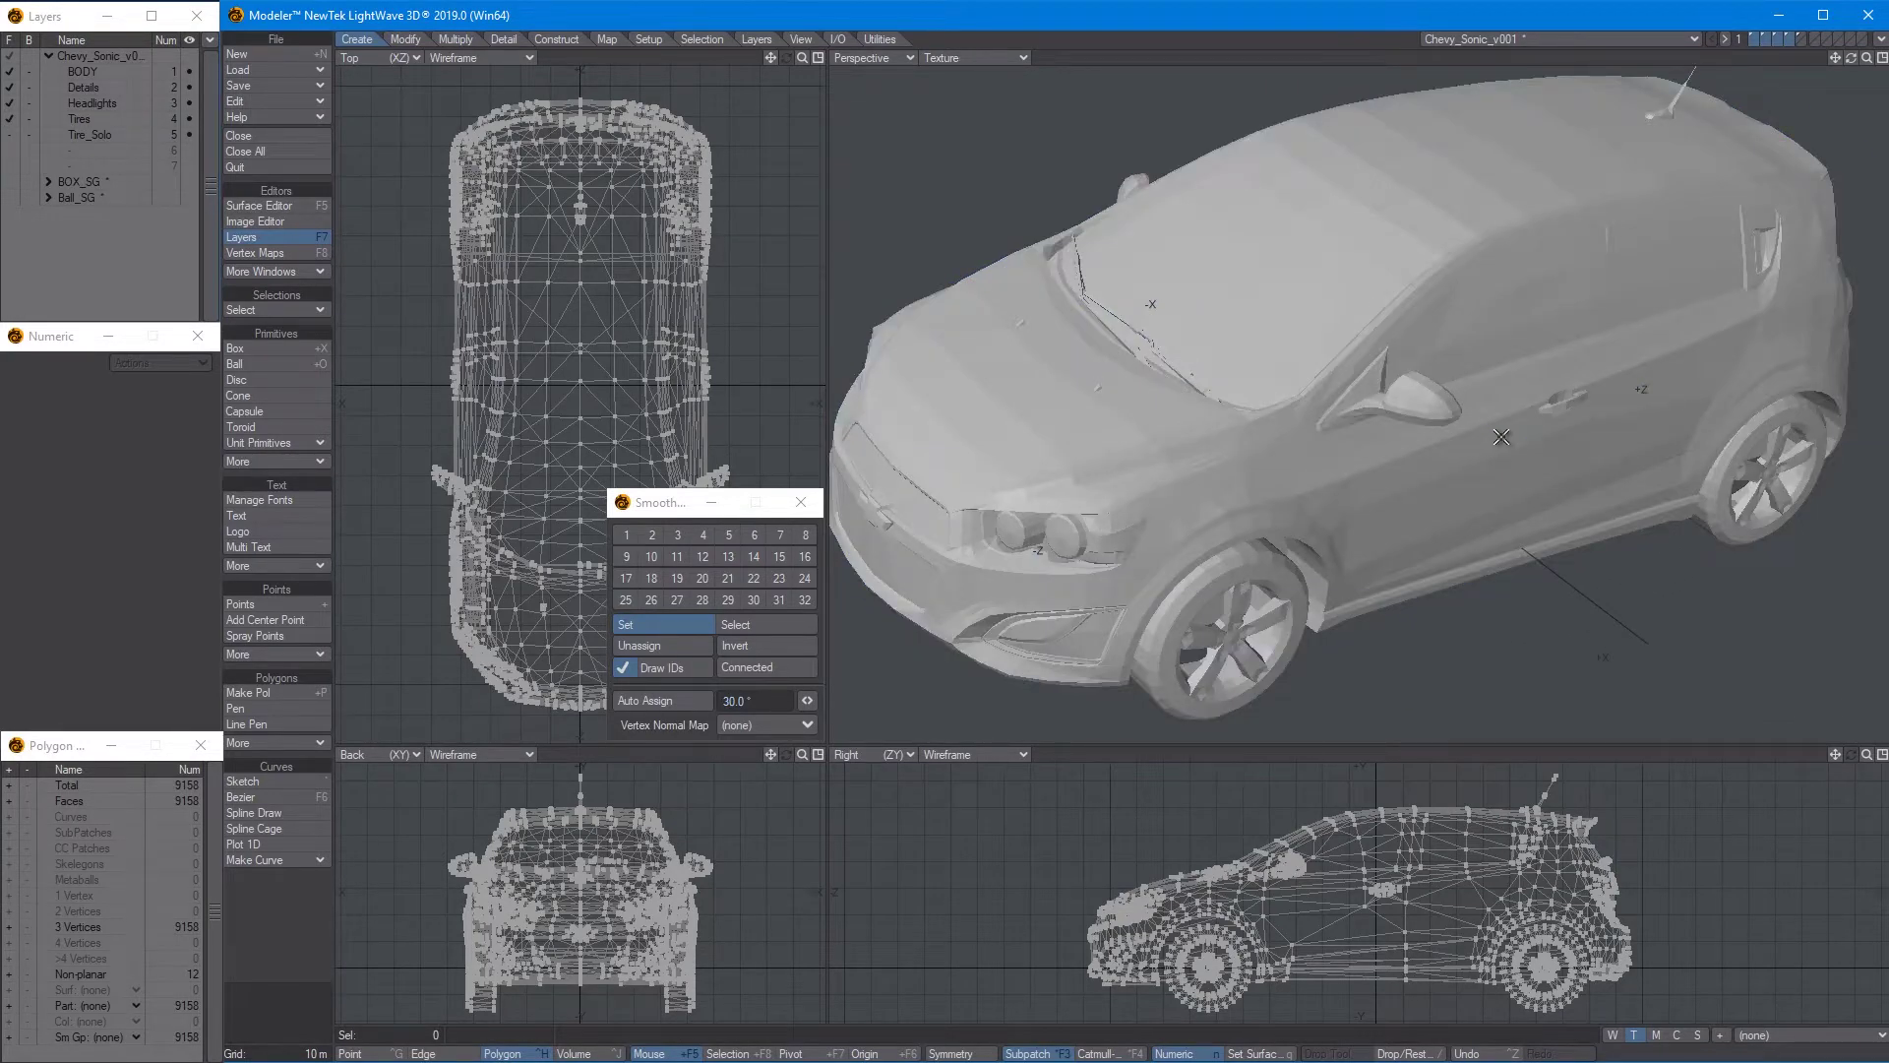
key(ctrl+z)
key(shift+F9)
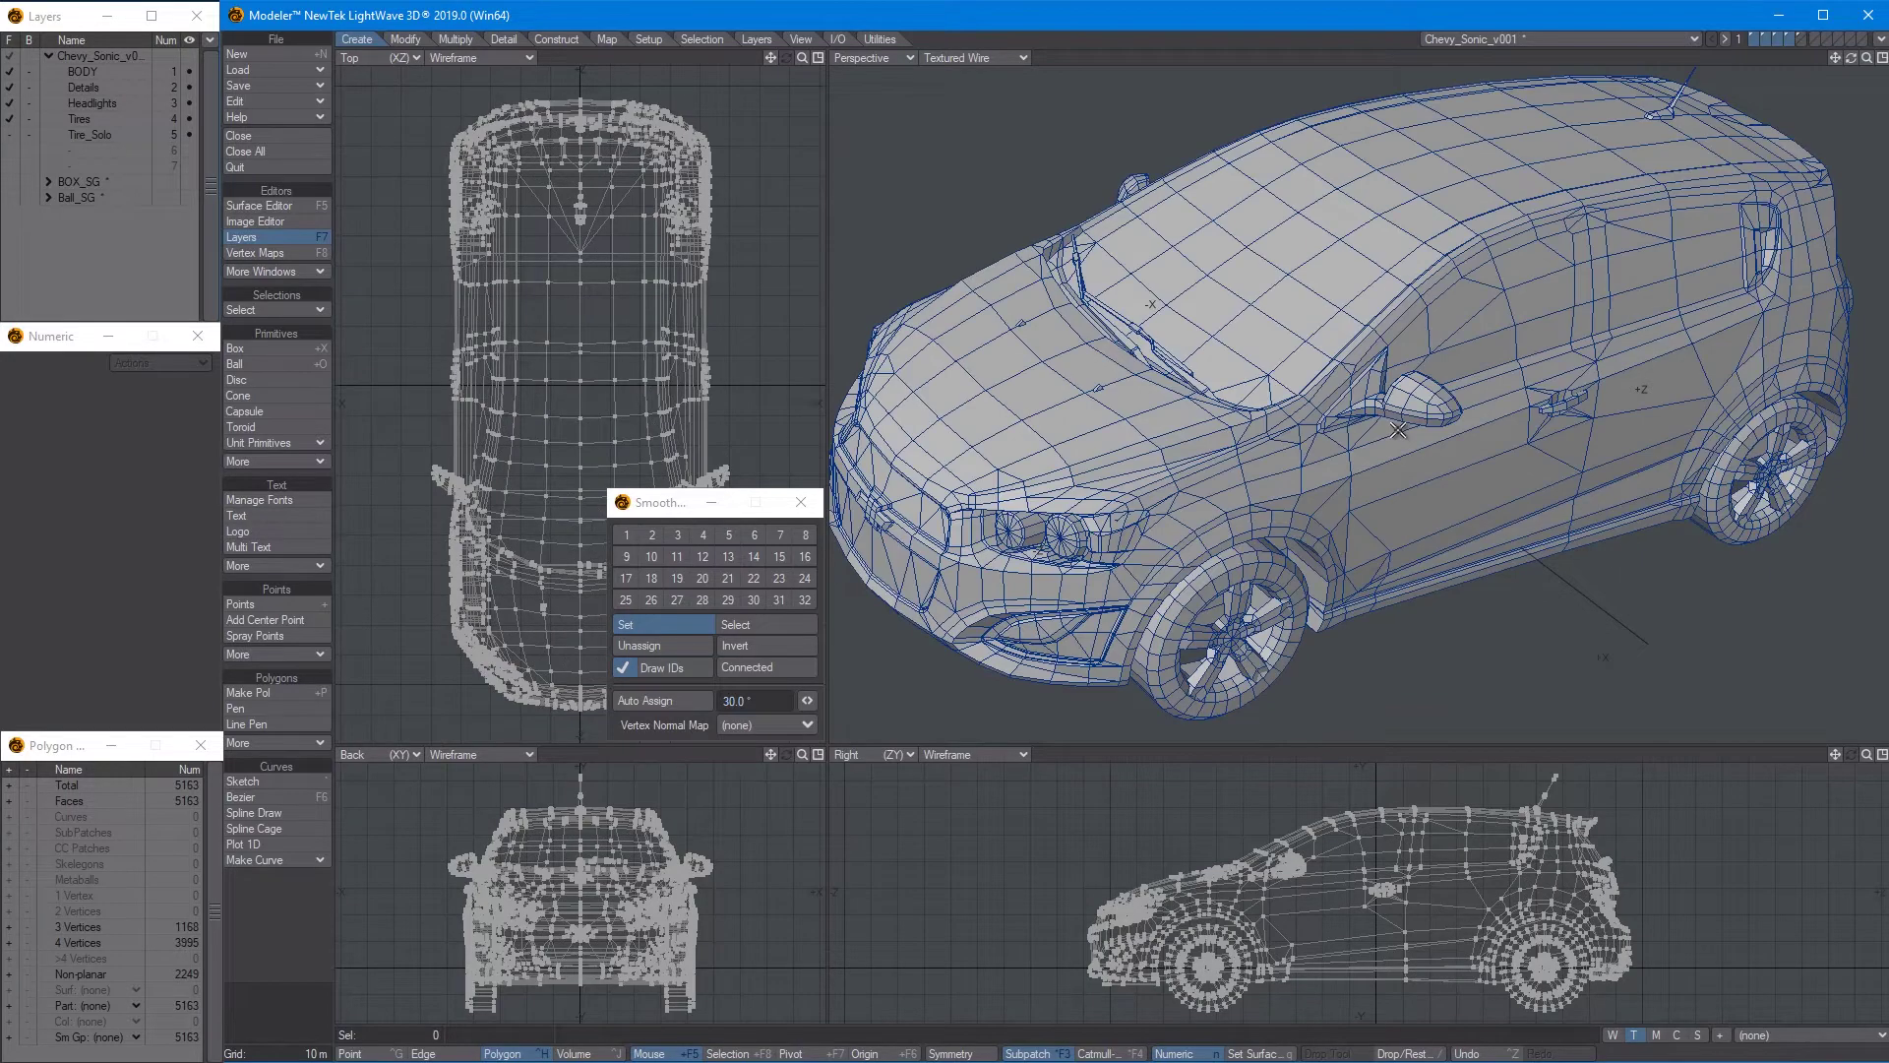
Examine the unsmoothed car's front, headlights and wheels from several angles in shaded and wireframe display
key(shift+F8)
alt+drag(1398, 430, 1459, 392)
scroll(1459, 393, up, 3)
alt+shift+drag(1355, 366, 1472, 477)
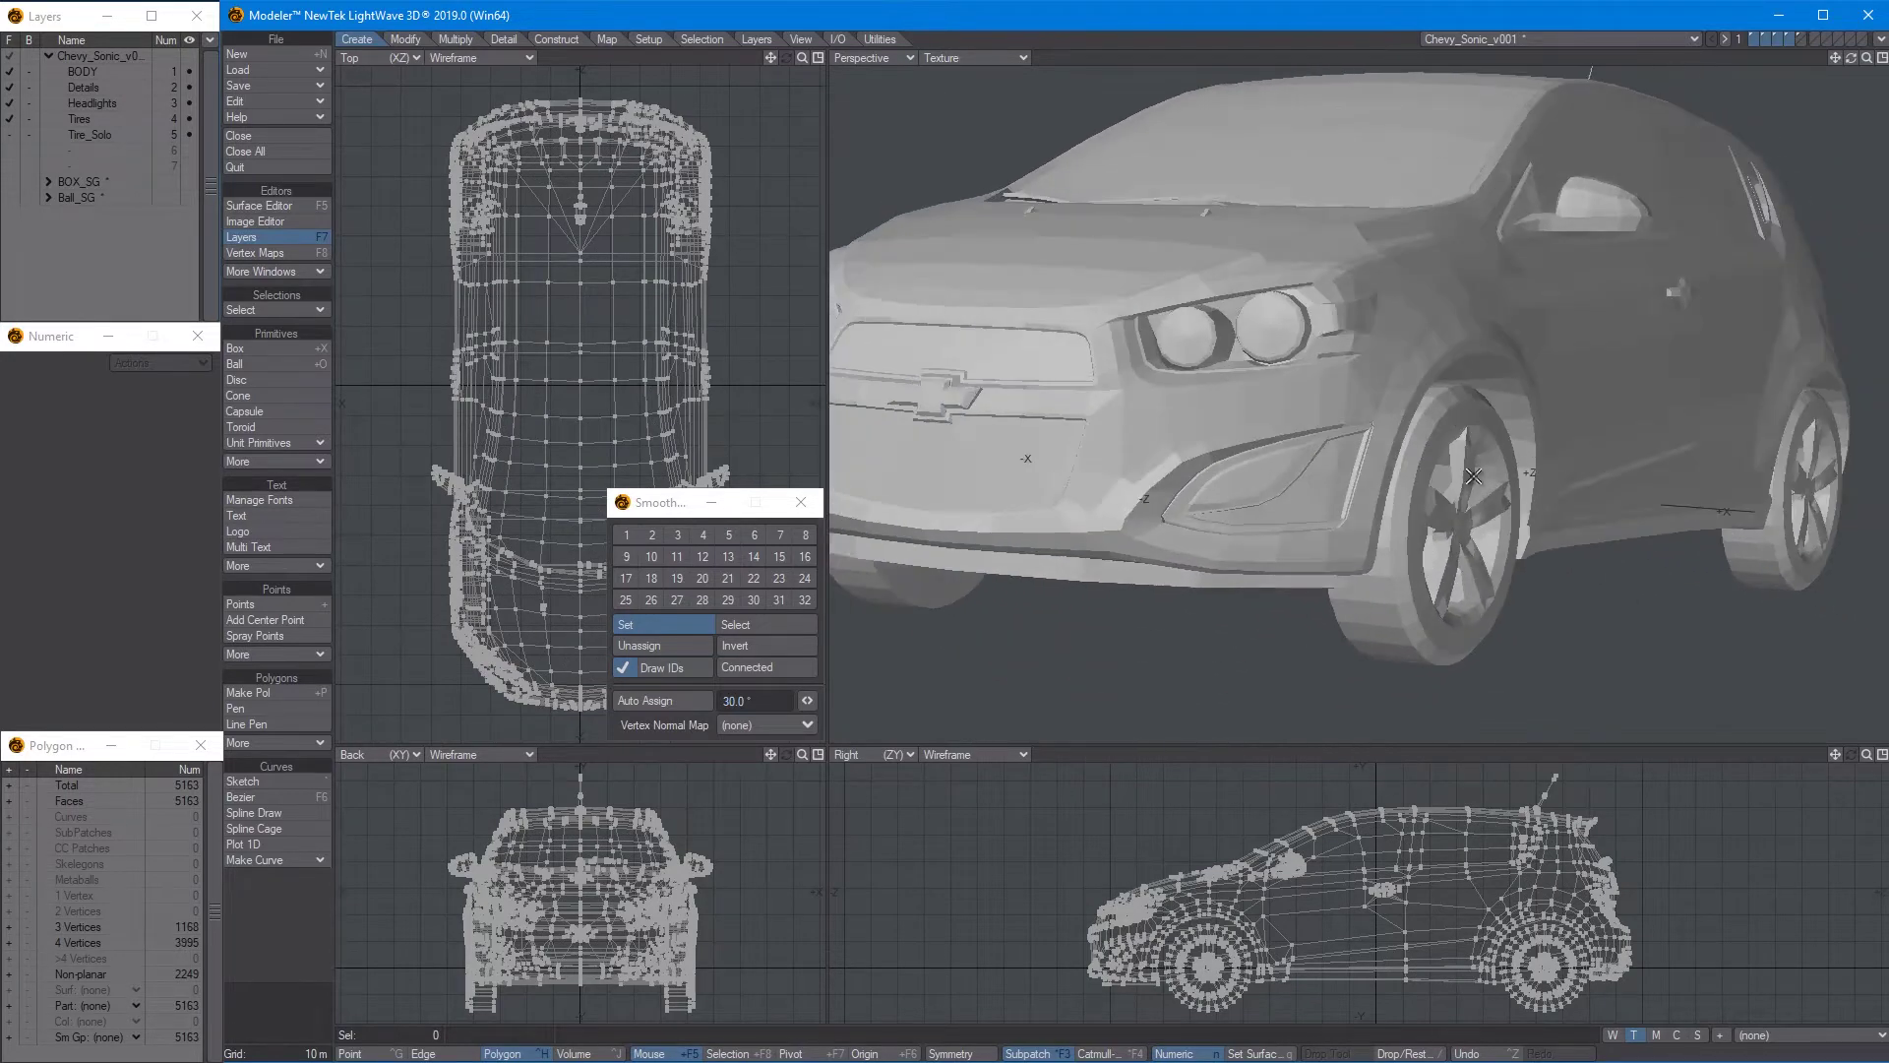
key(shift+F9)
click(1269, 324)
alt+drag(1269, 324, 1331, 458)
key(shift+F1)
key(KP_8)
alt+drag(1253, 385, 1441, 494)
key(KP_9)
key(shift+F2)
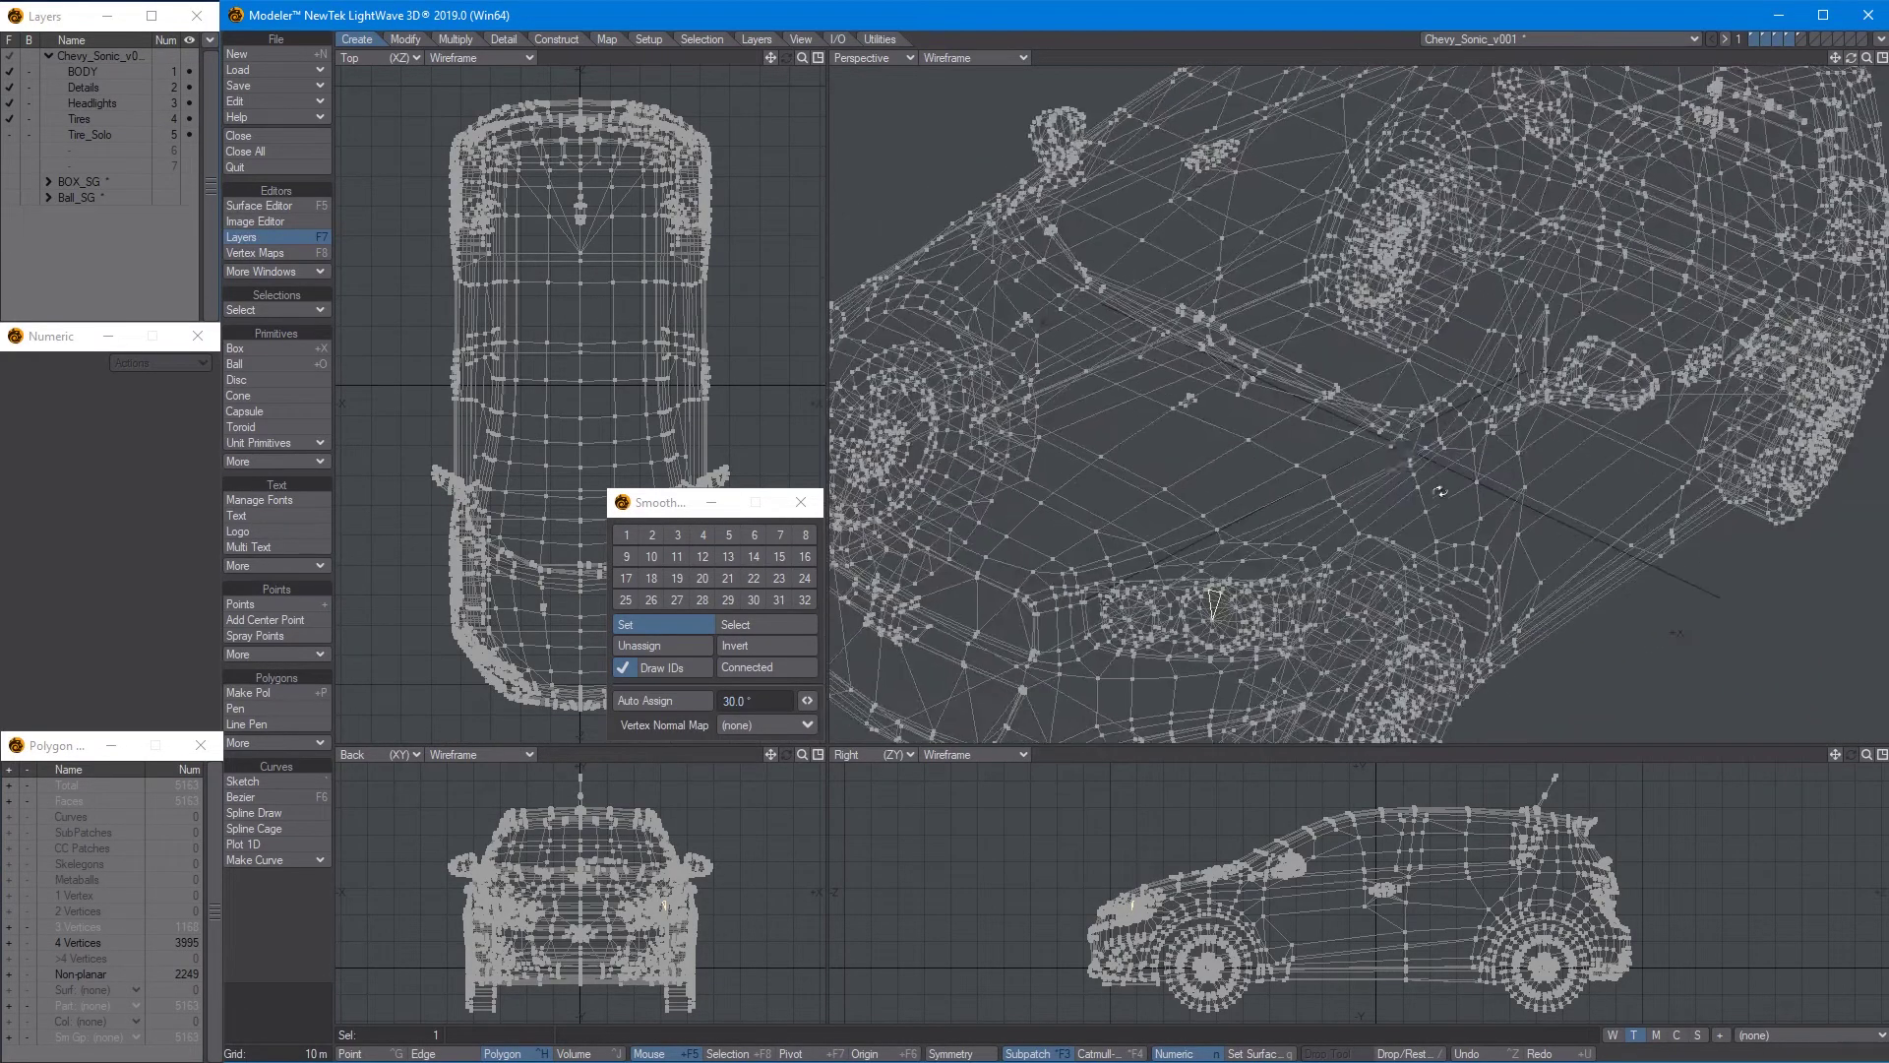
key(shift+F9)
key(KP_8)
key(a)
alt+drag(1390, 416, 1308, 379)
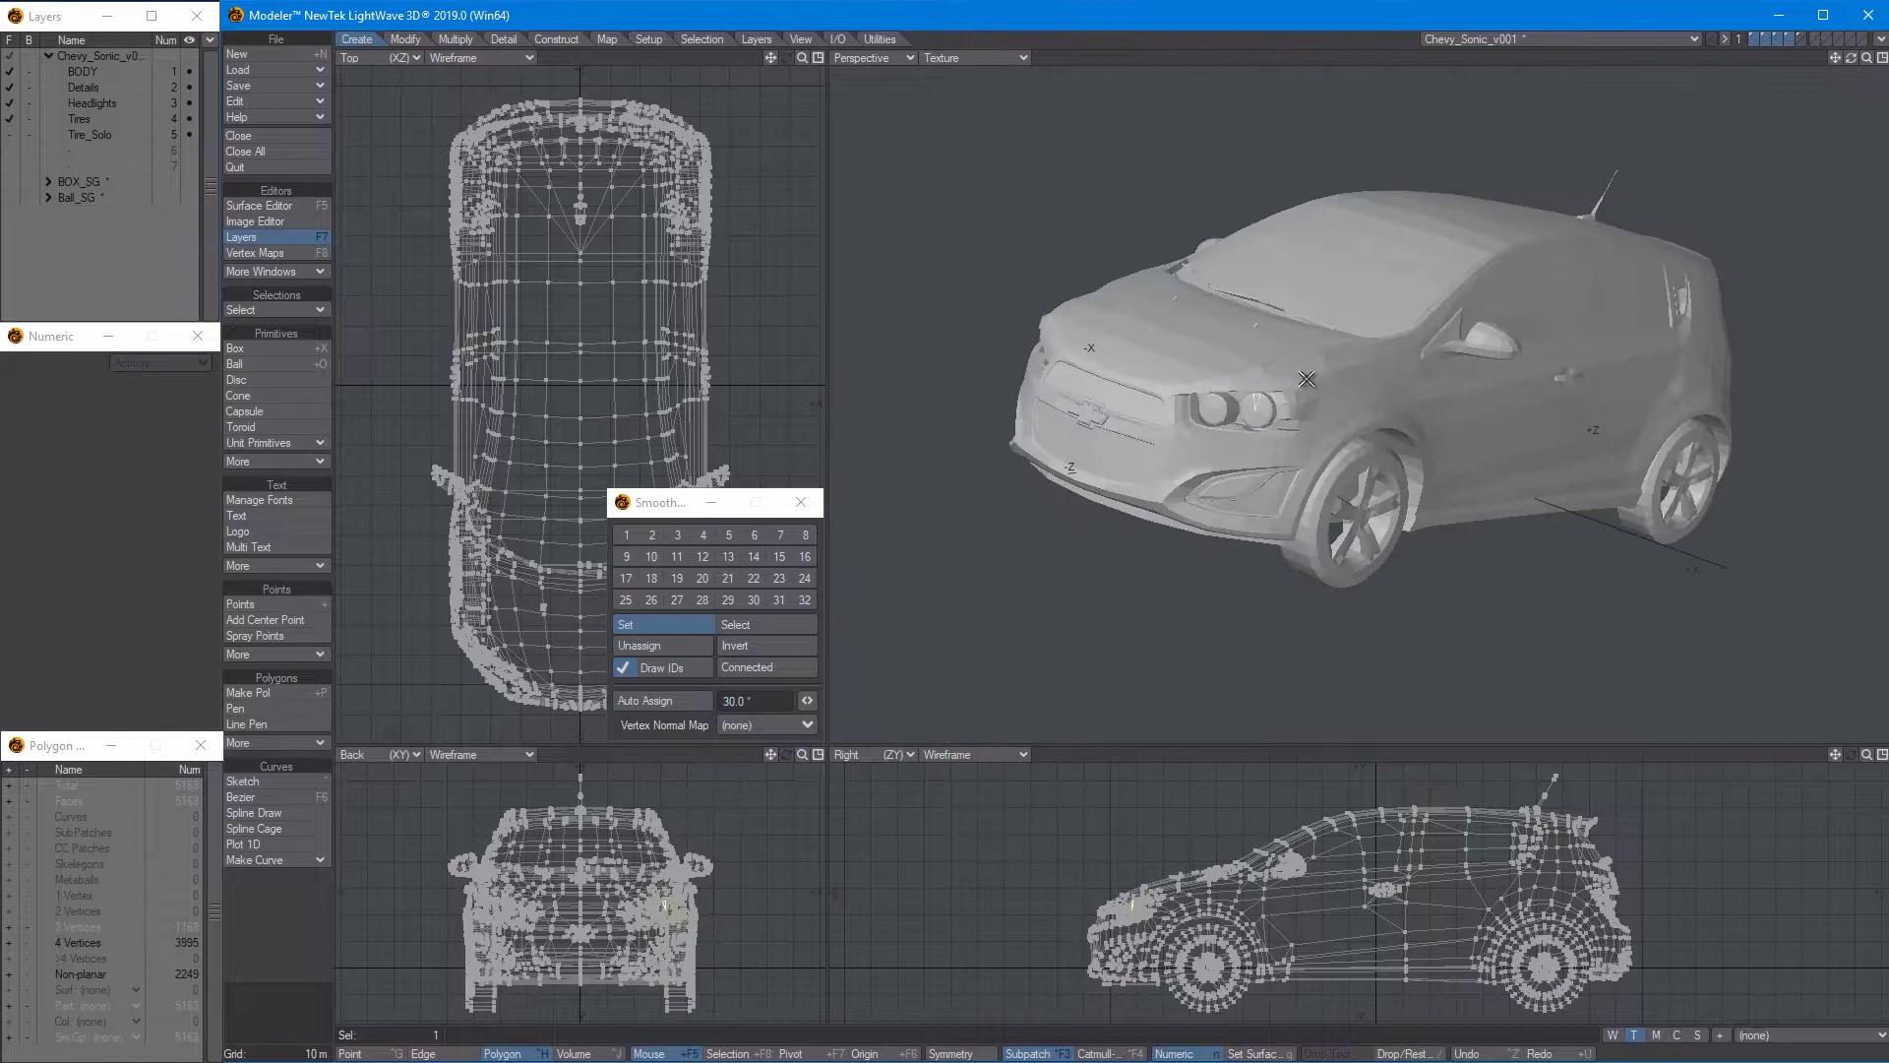
key(slash)
alt+drag(1429, 391, 1371, 460)
scroll(1352, 459, up, 3)
Enable smoothing on the Chevy_Sonic object's Default surface with a smoothing threshold of about 41°
key(F5)
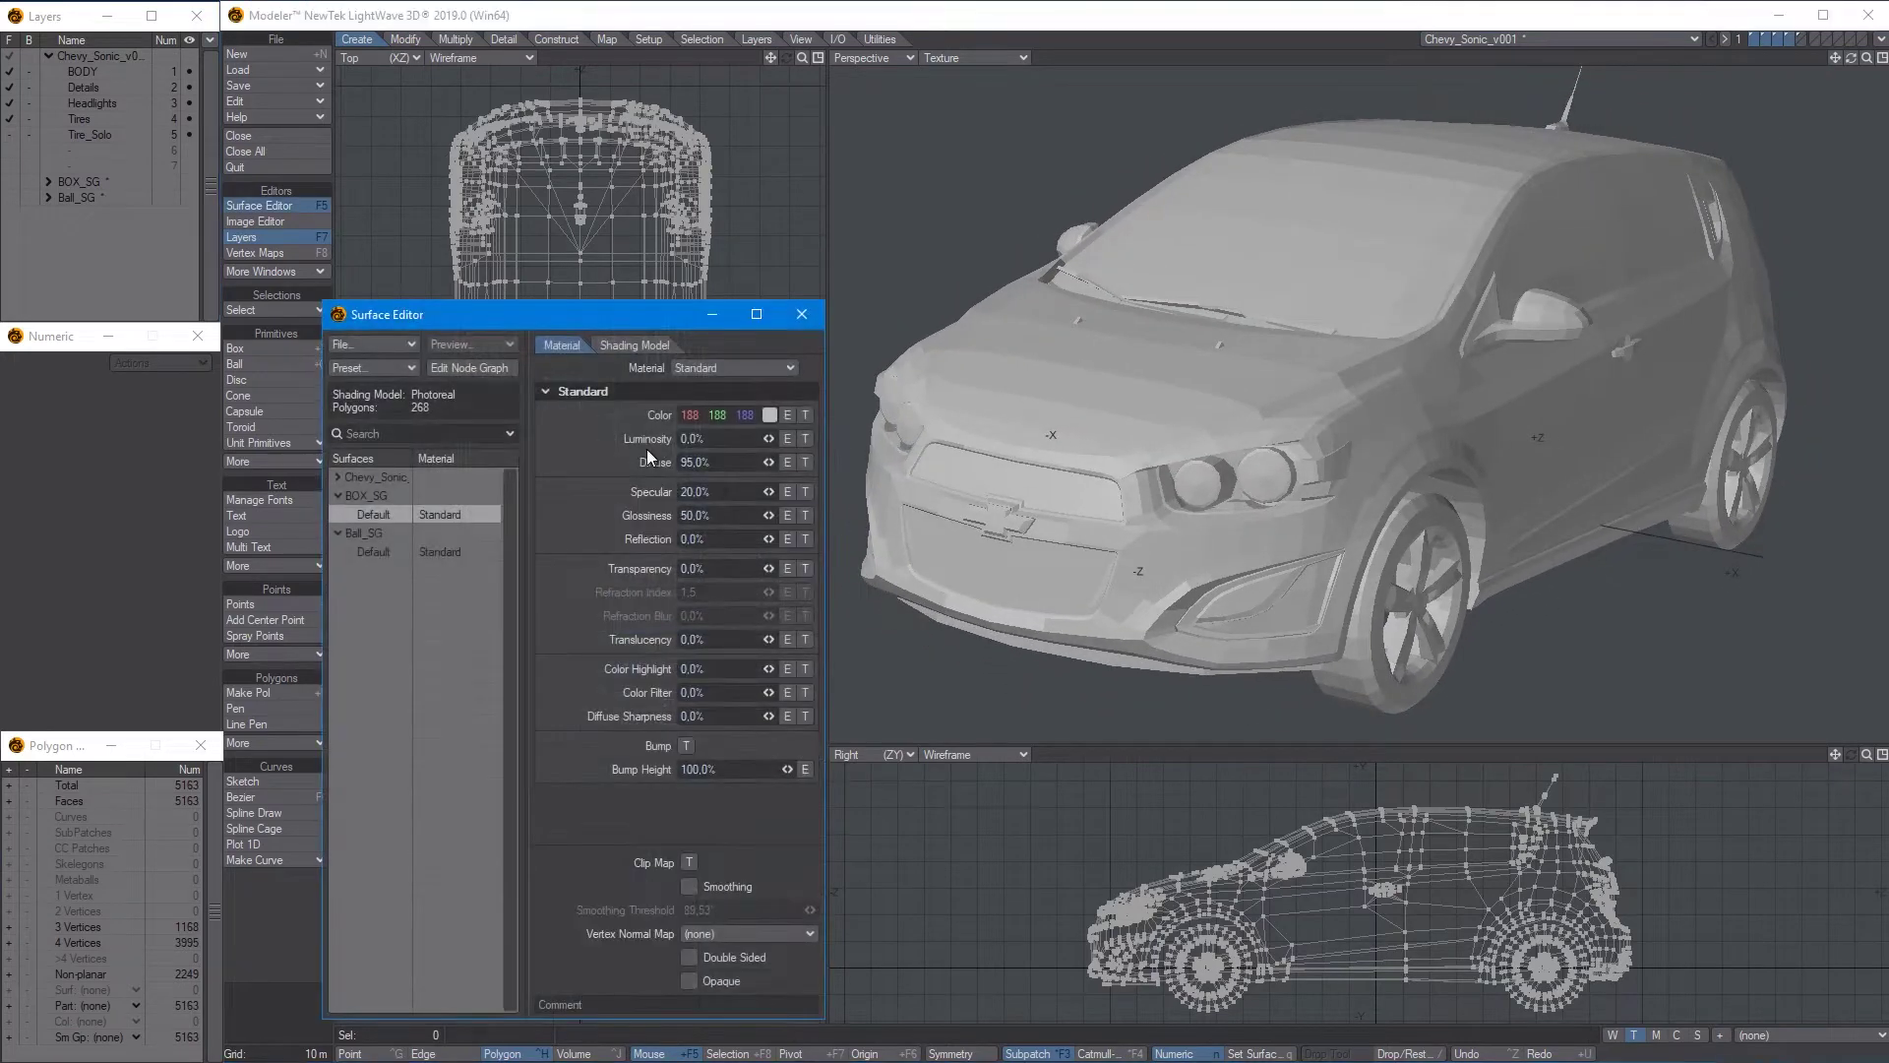
click(339, 476)
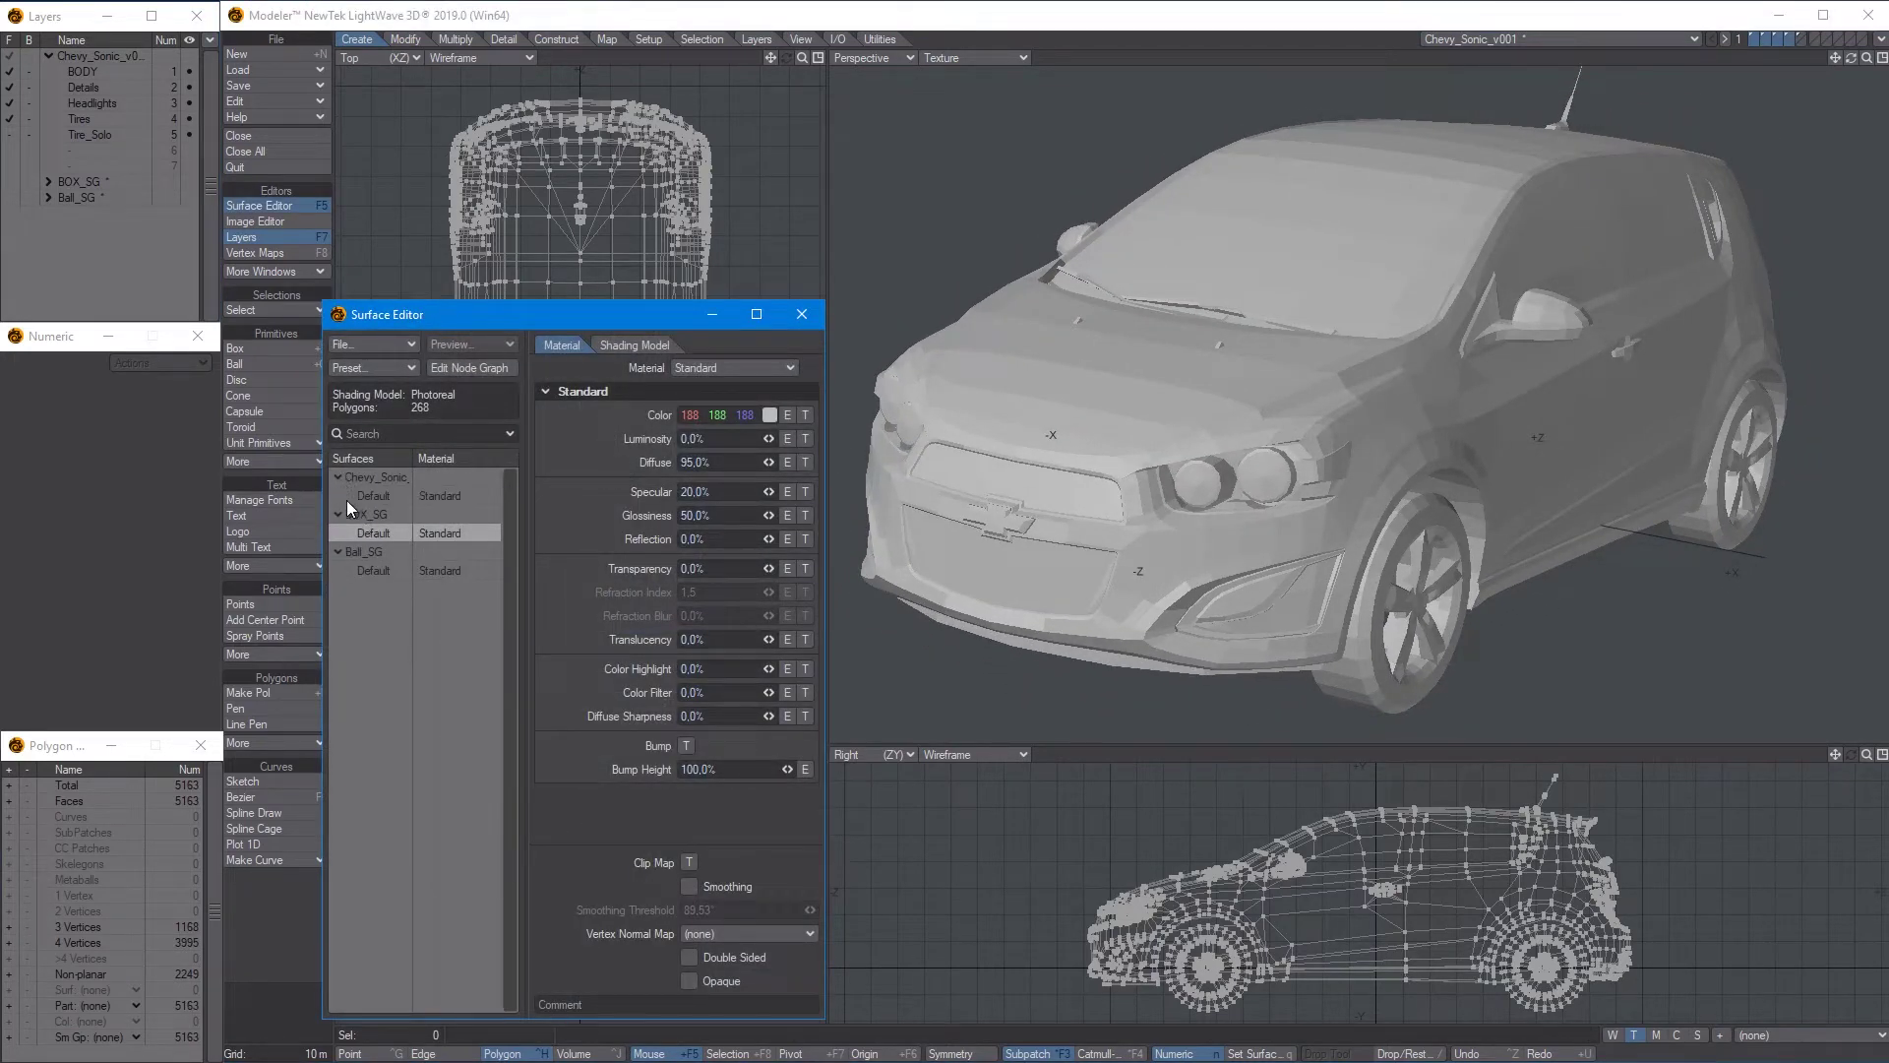
click(376, 497)
click(690, 886)
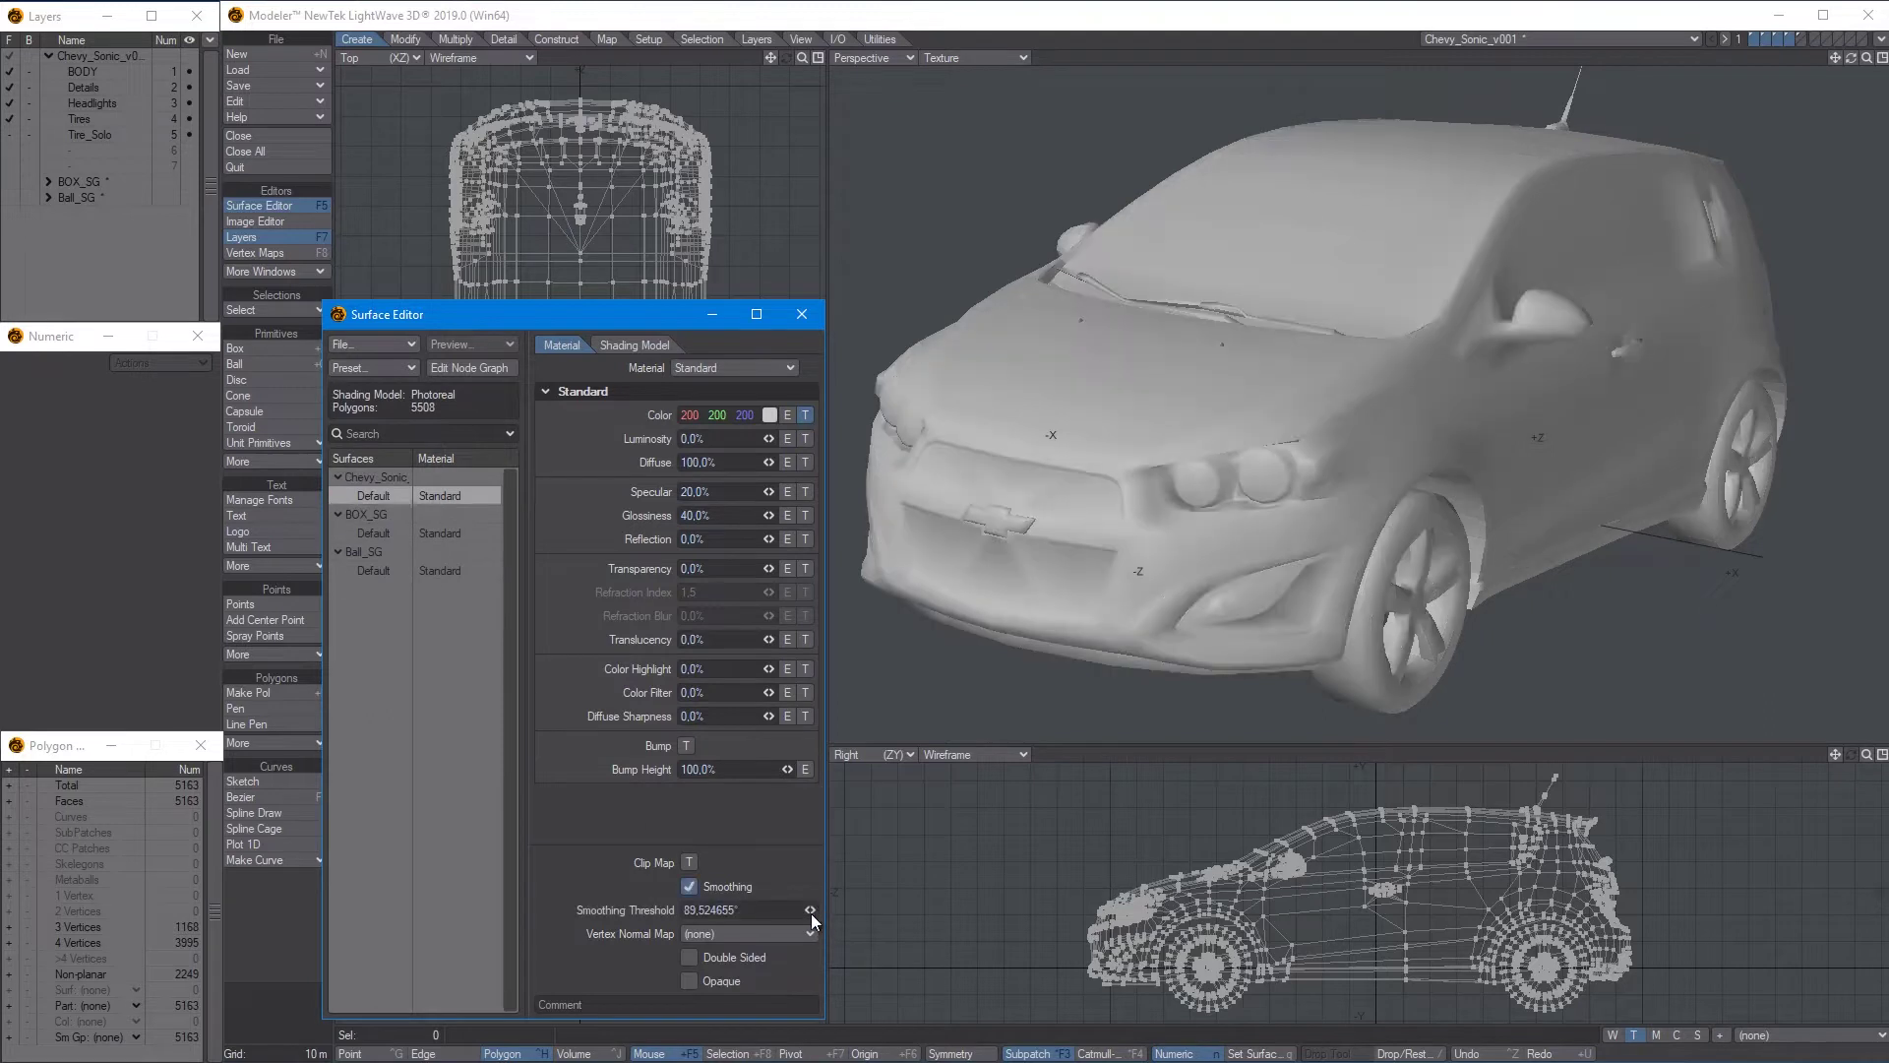
mouse_move(810, 910)
mouse_down()
mouse_move(865, 910)
mouse_move(769, 909)
mouse_up()
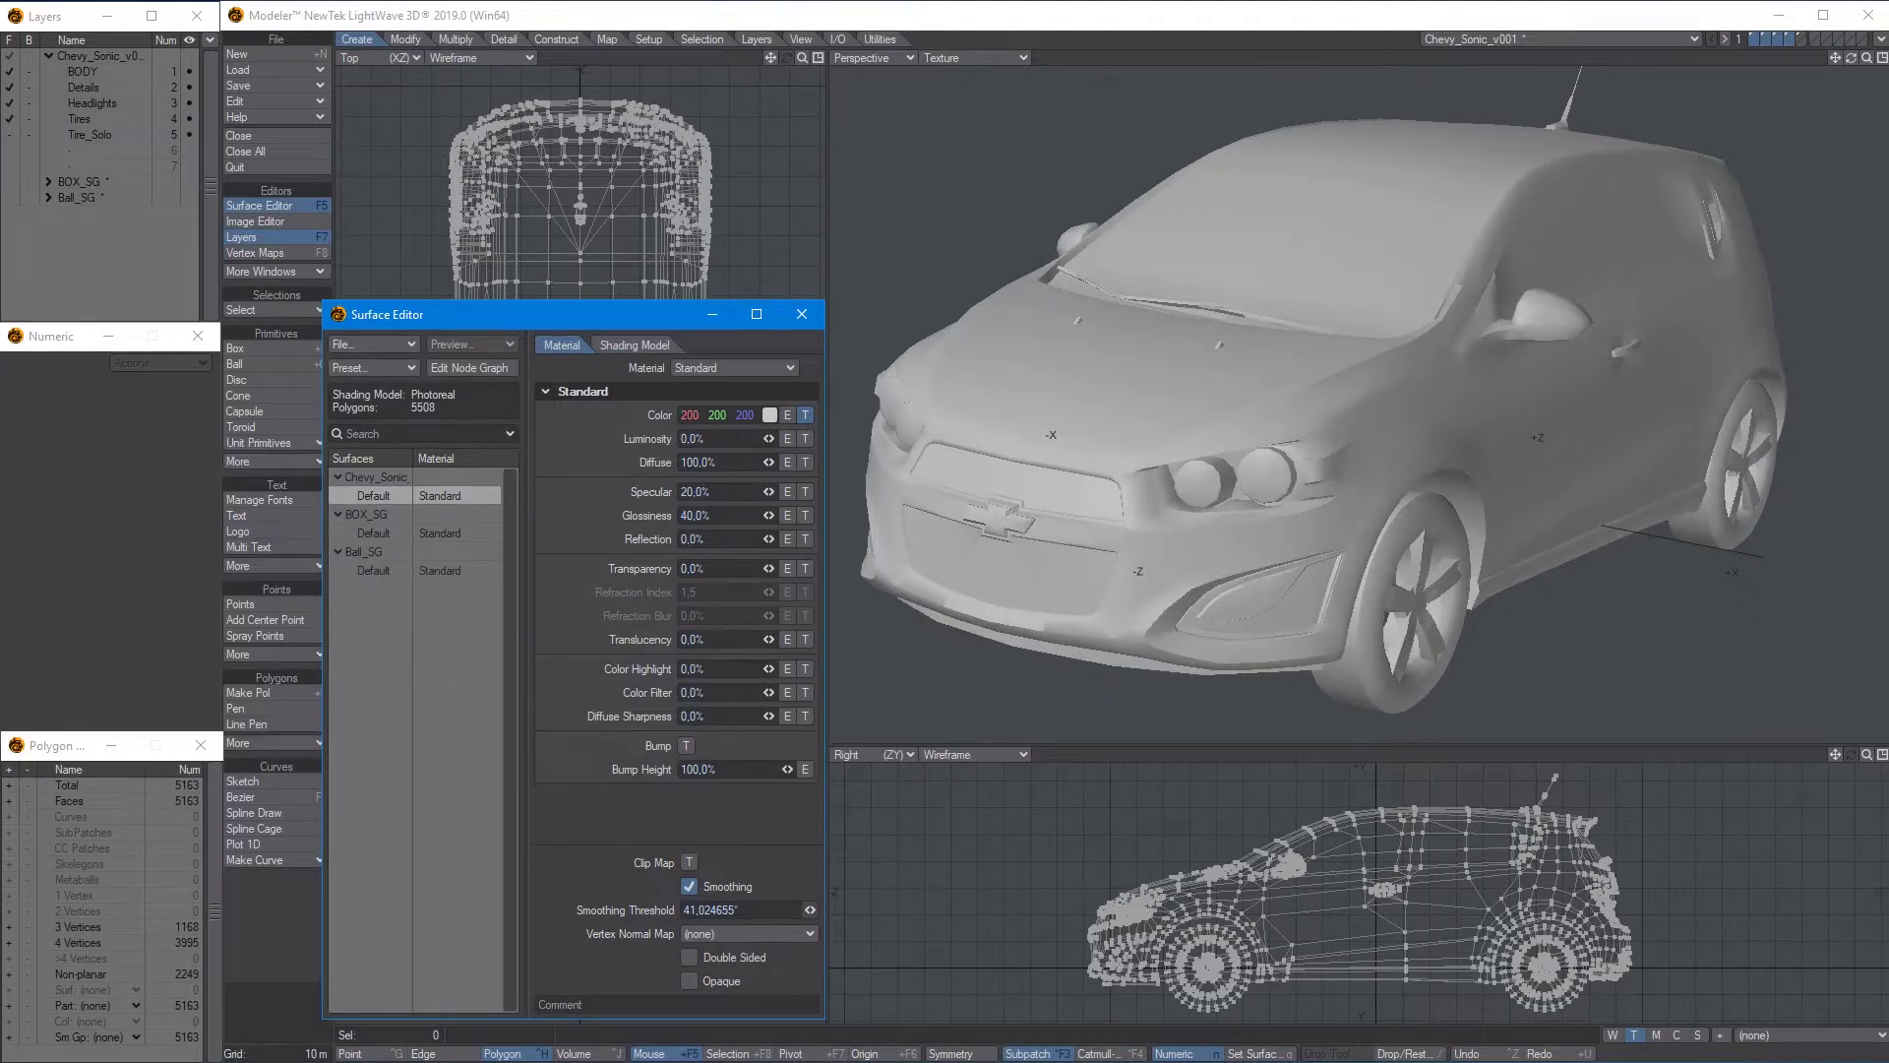
Inspect the smoothed wheel, mirror and door, and lower the surface's smoothing threshold to about 18°
alt+drag(1413, 421, 1320, 488)
scroll(1401, 495, up, 8)
scroll(1373, 491, down, 3)
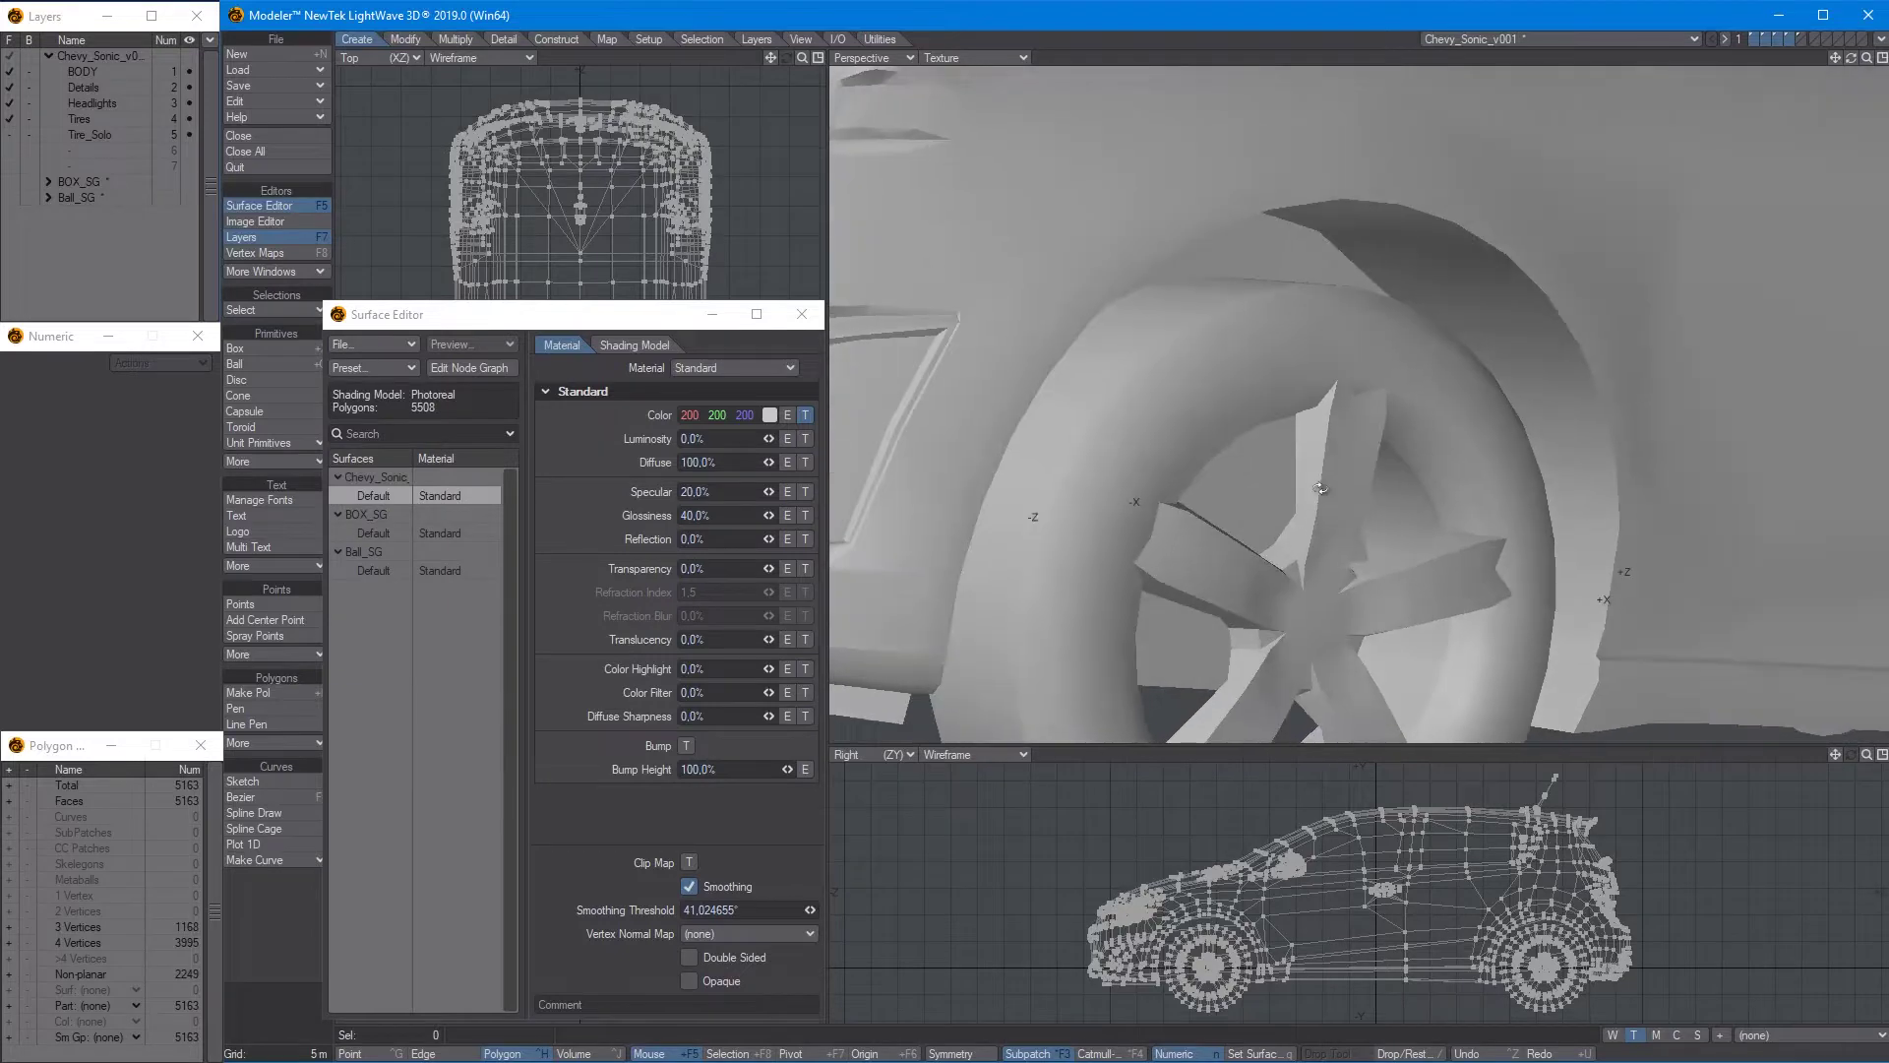
ctrl+alt+drag(1448, 407, 1230, 329)
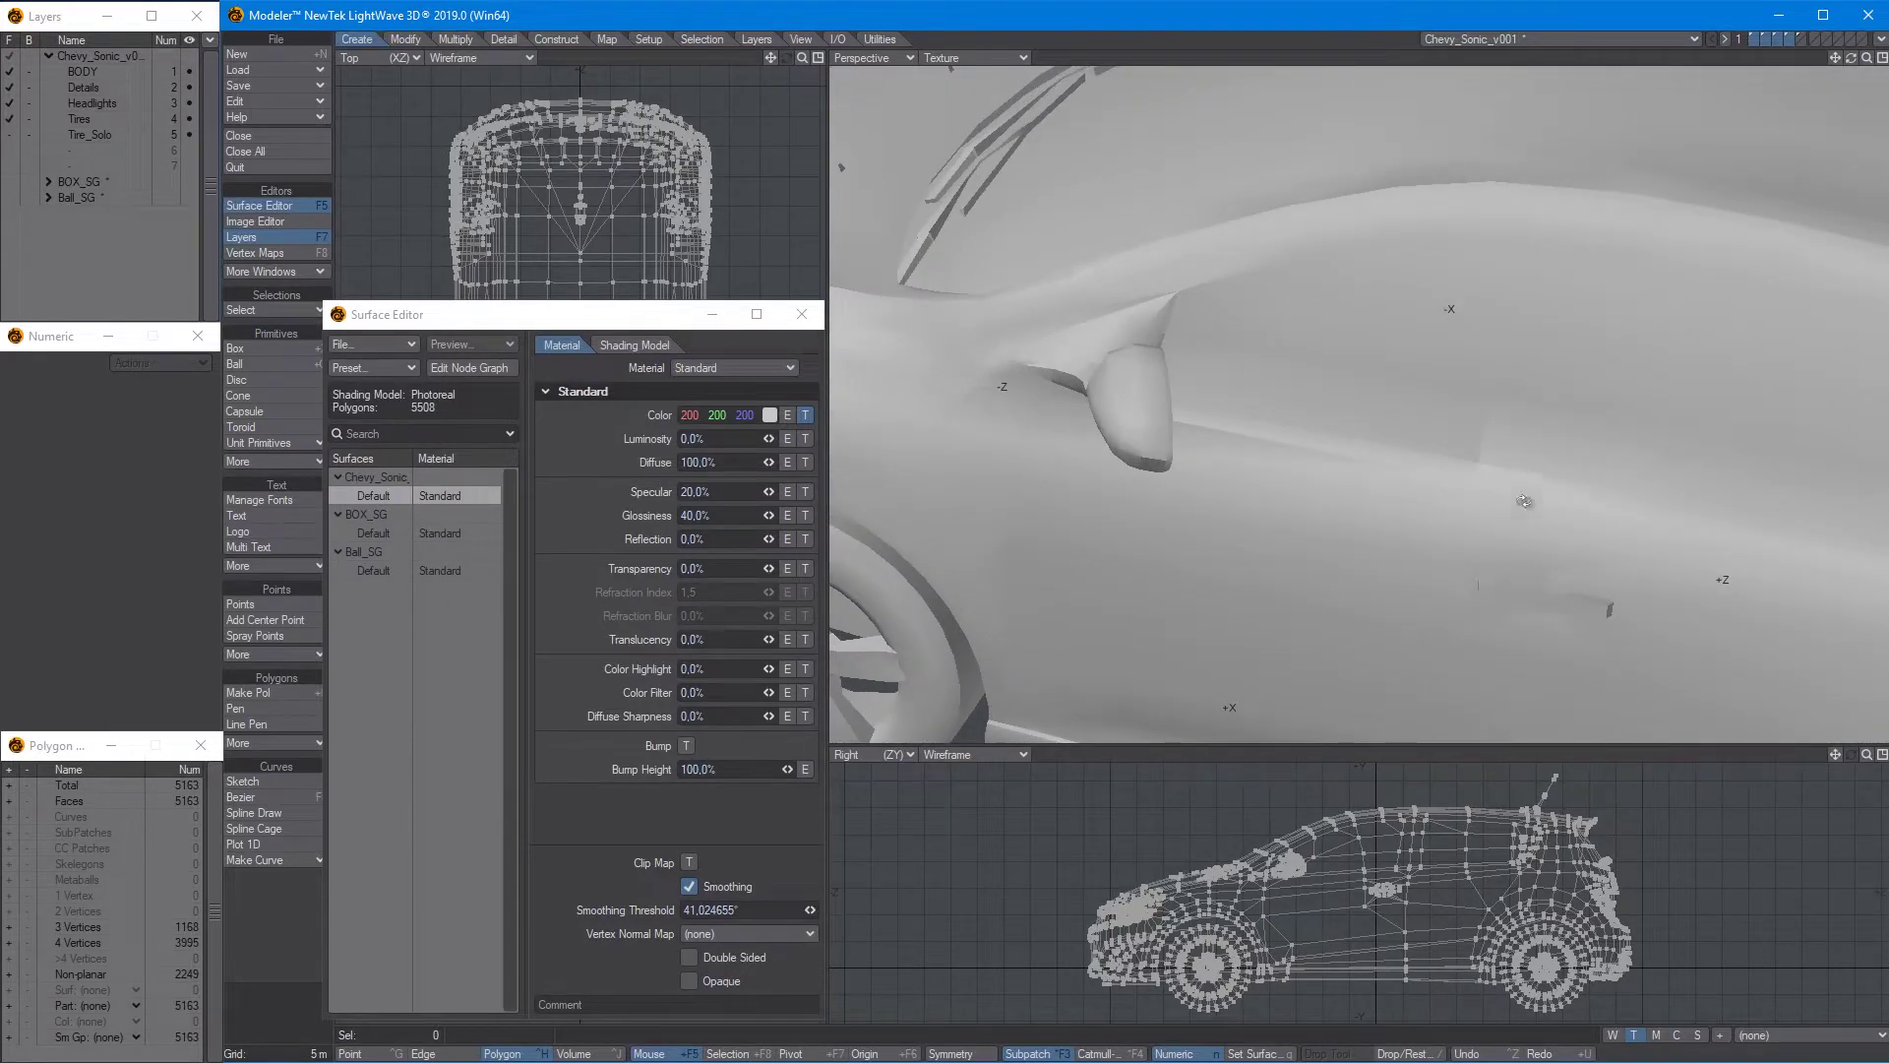
alt+drag(1524, 502, 1249, 463)
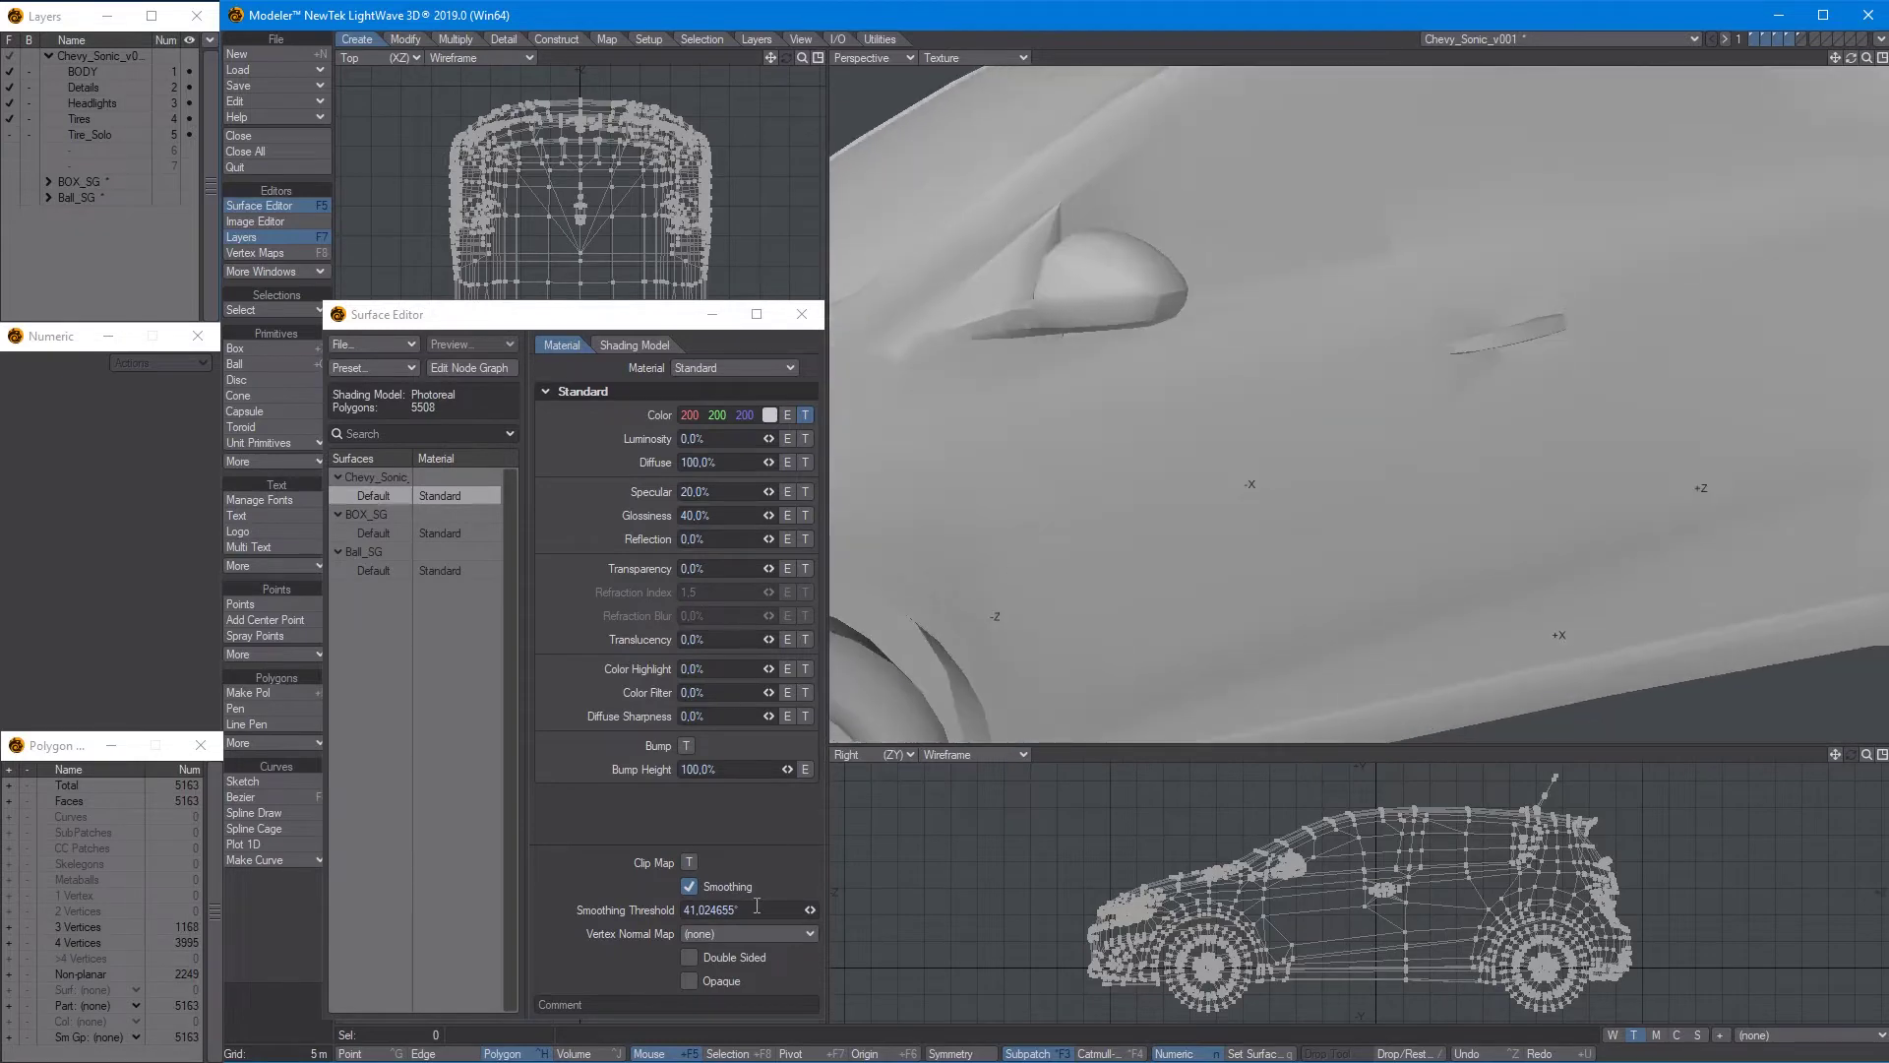
drag(807, 911, 763, 911)
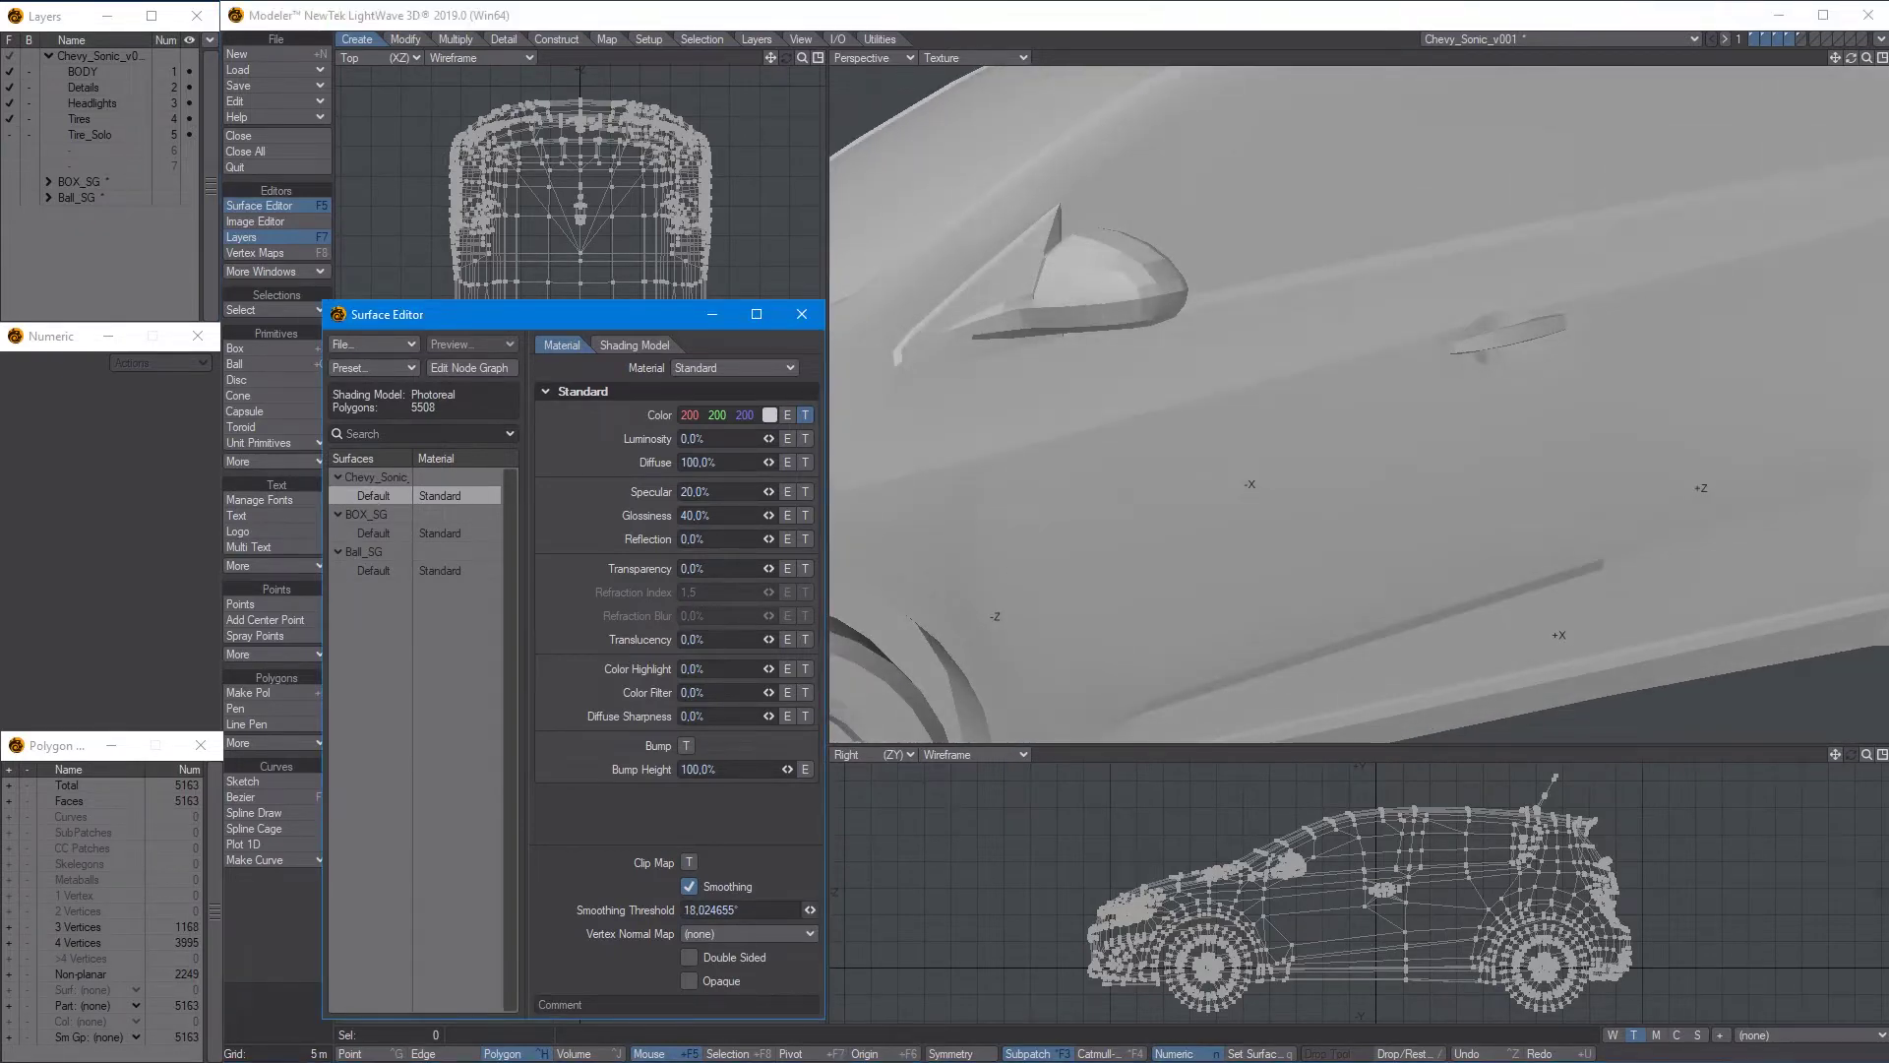
Set the Default surface's smoothing threshold to 89.53° and turn its smoothing off
ctrl+alt+drag(1162, 431, 1363, 454)
click(743, 910)
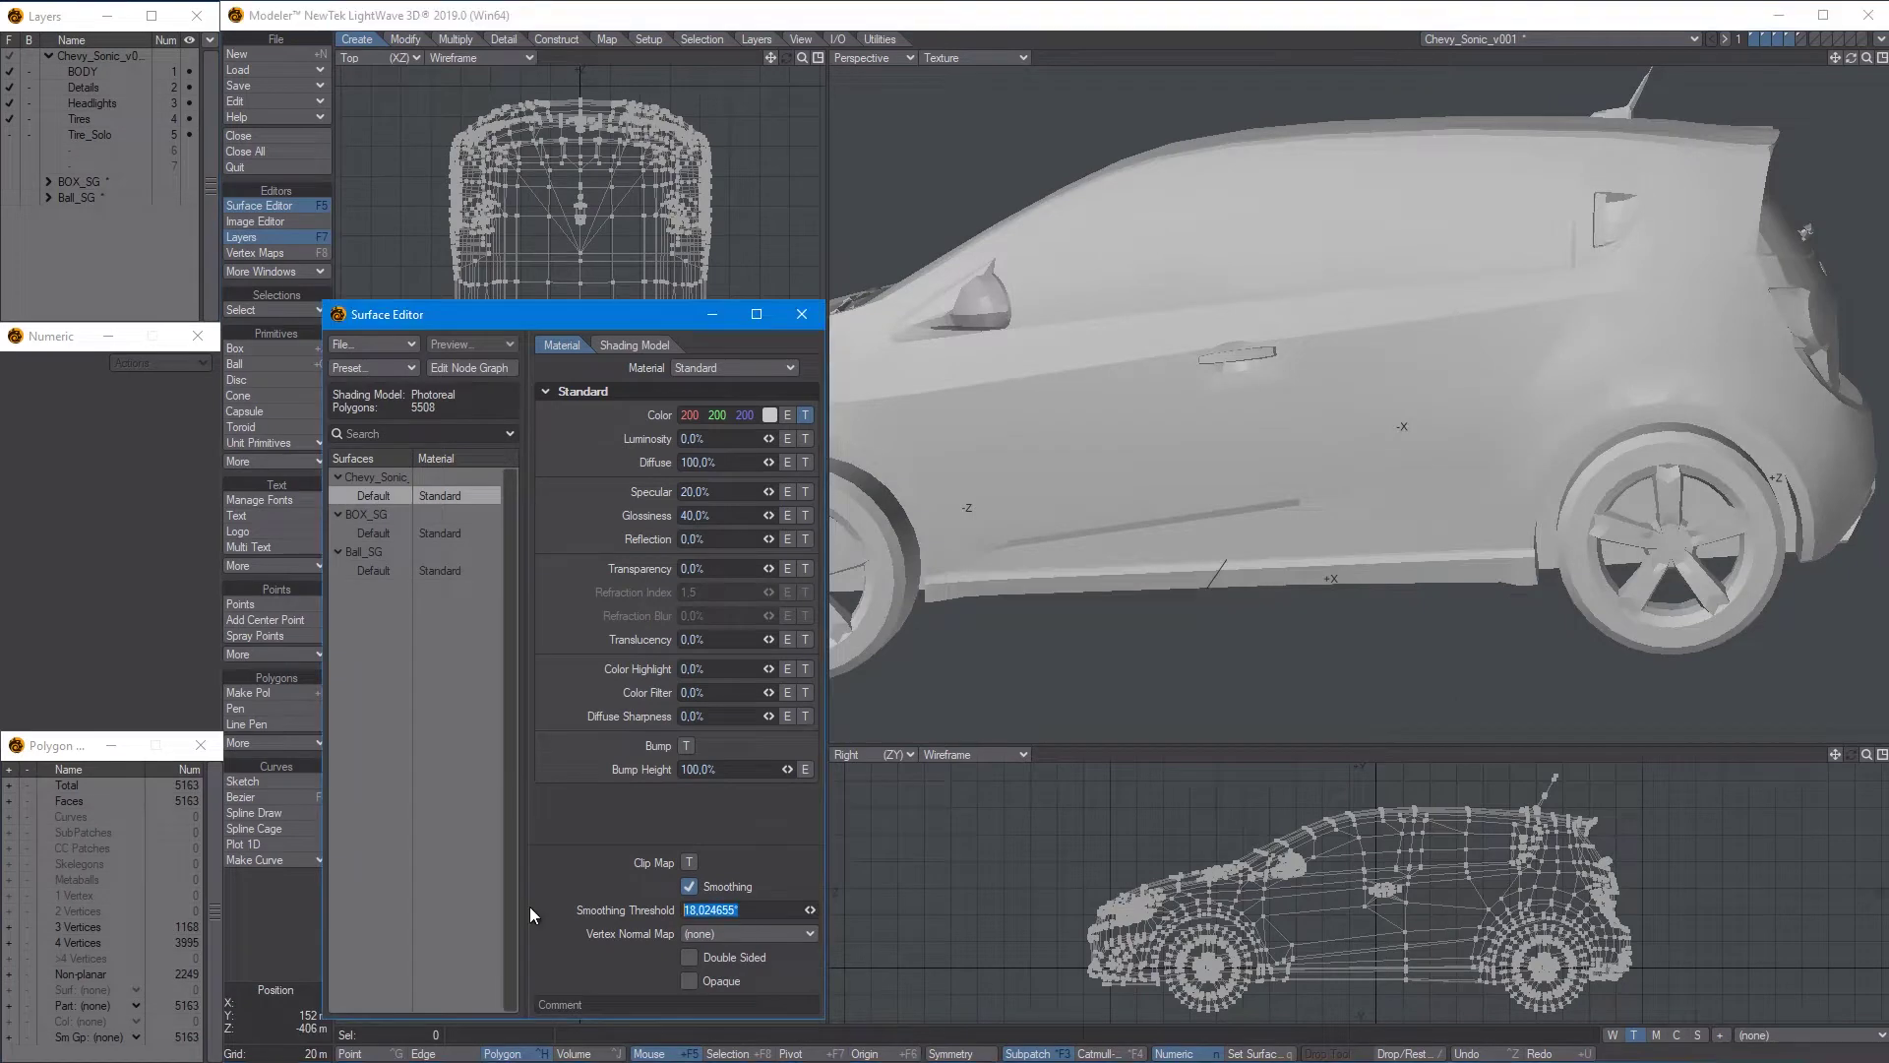
text(85)
key(BackSpace)
text(9.53)
key(Return)
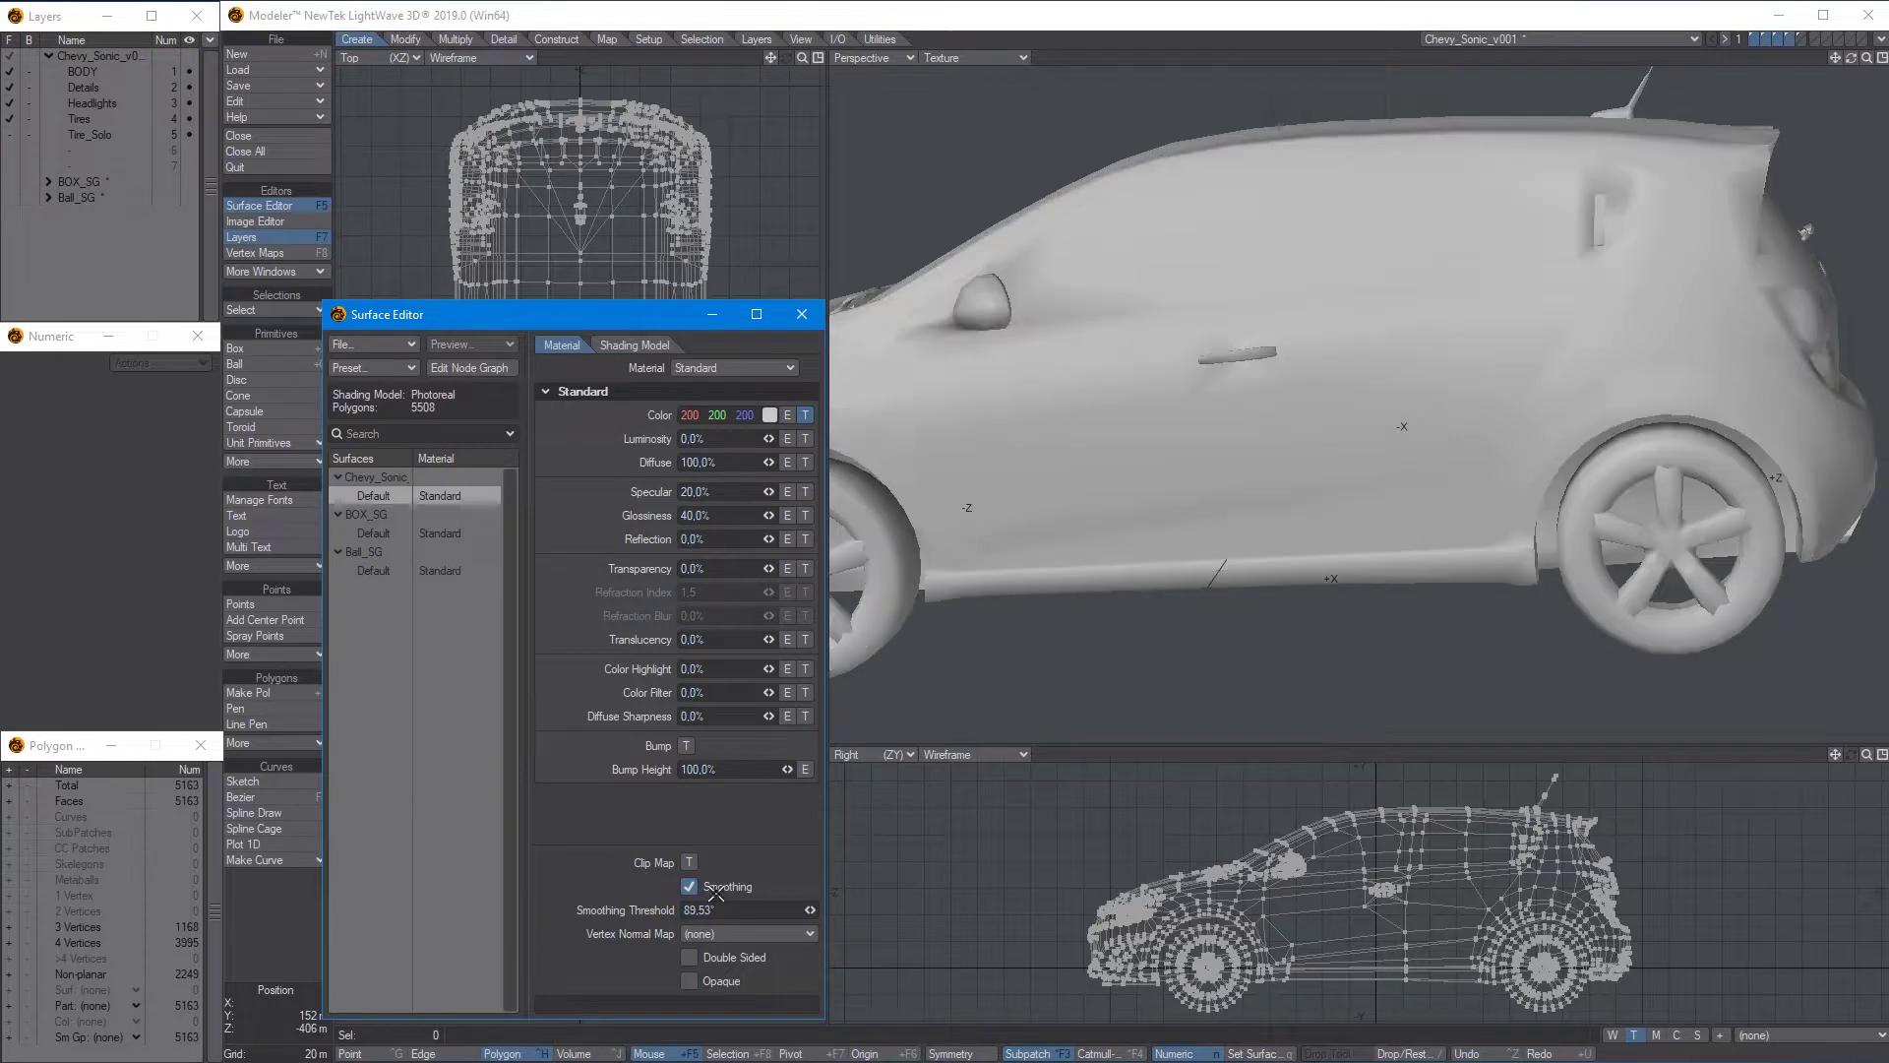
click(723, 889)
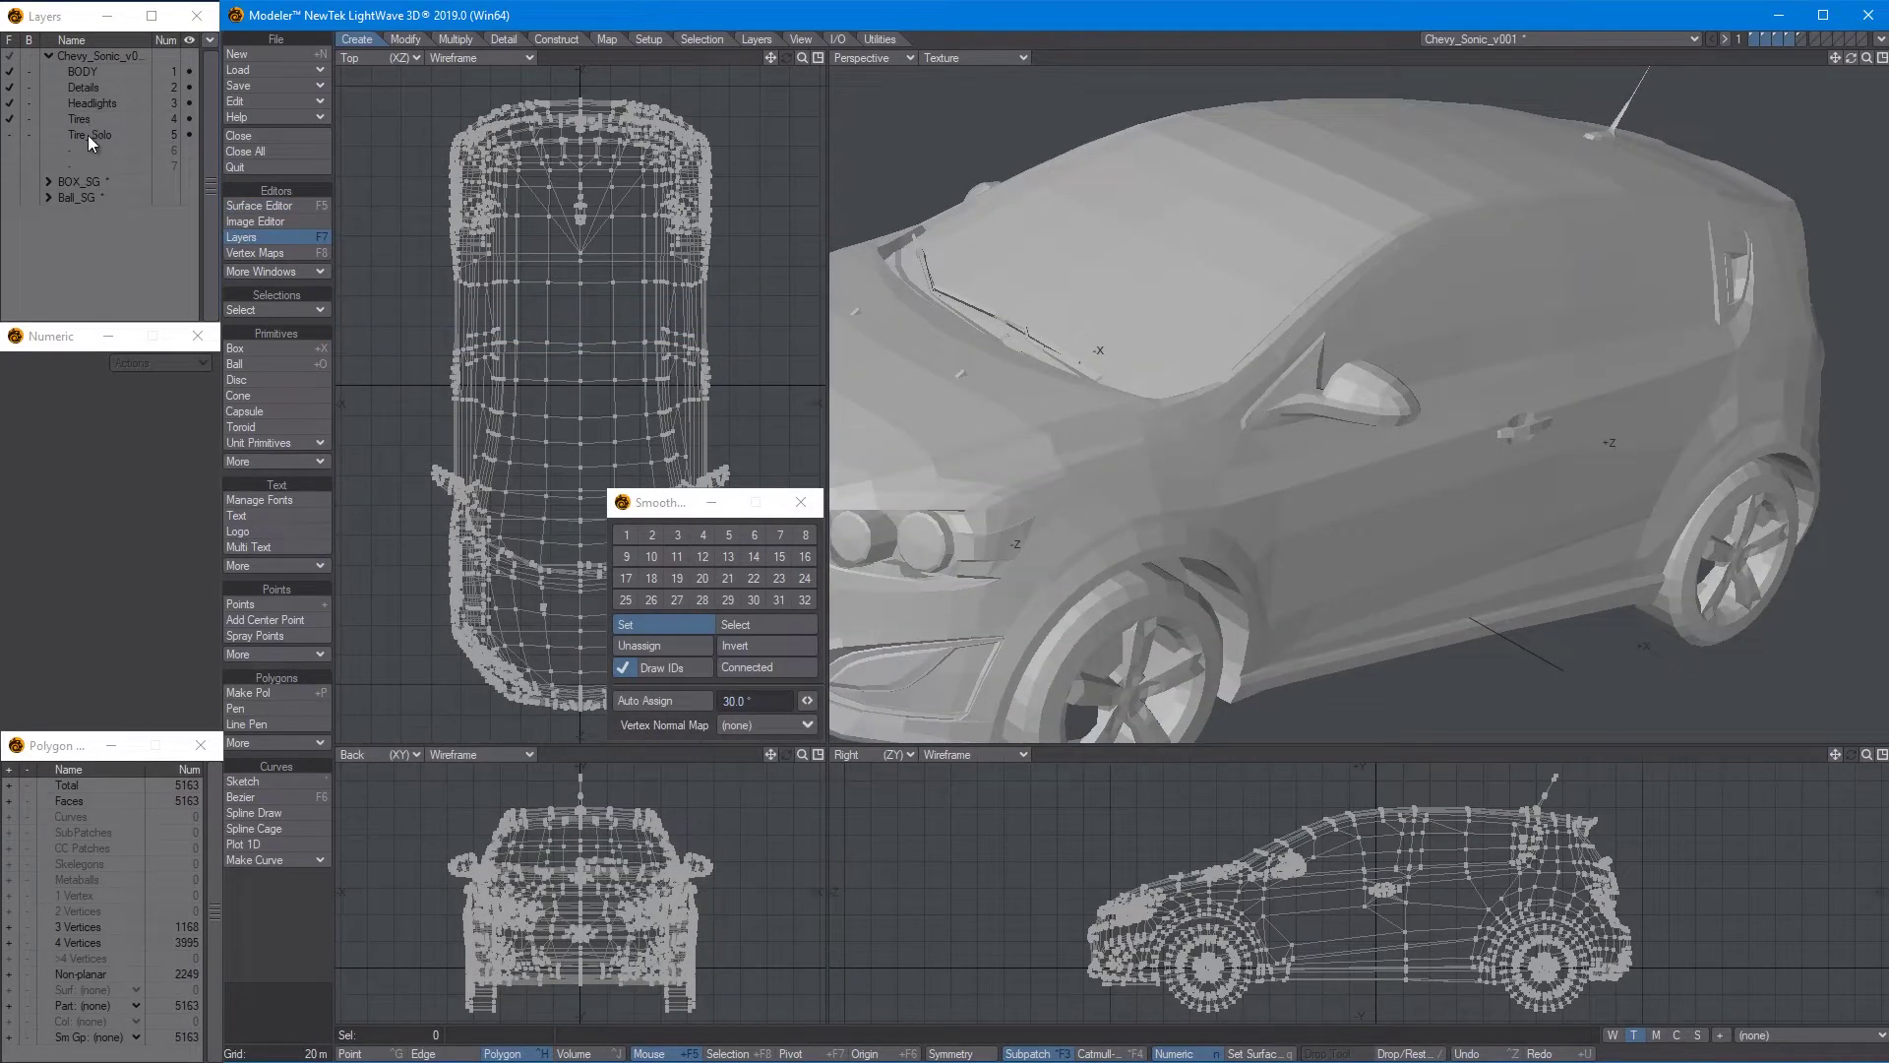
Switch to the Tire_Solo layer and fit the wheel in all views
click(86, 134)
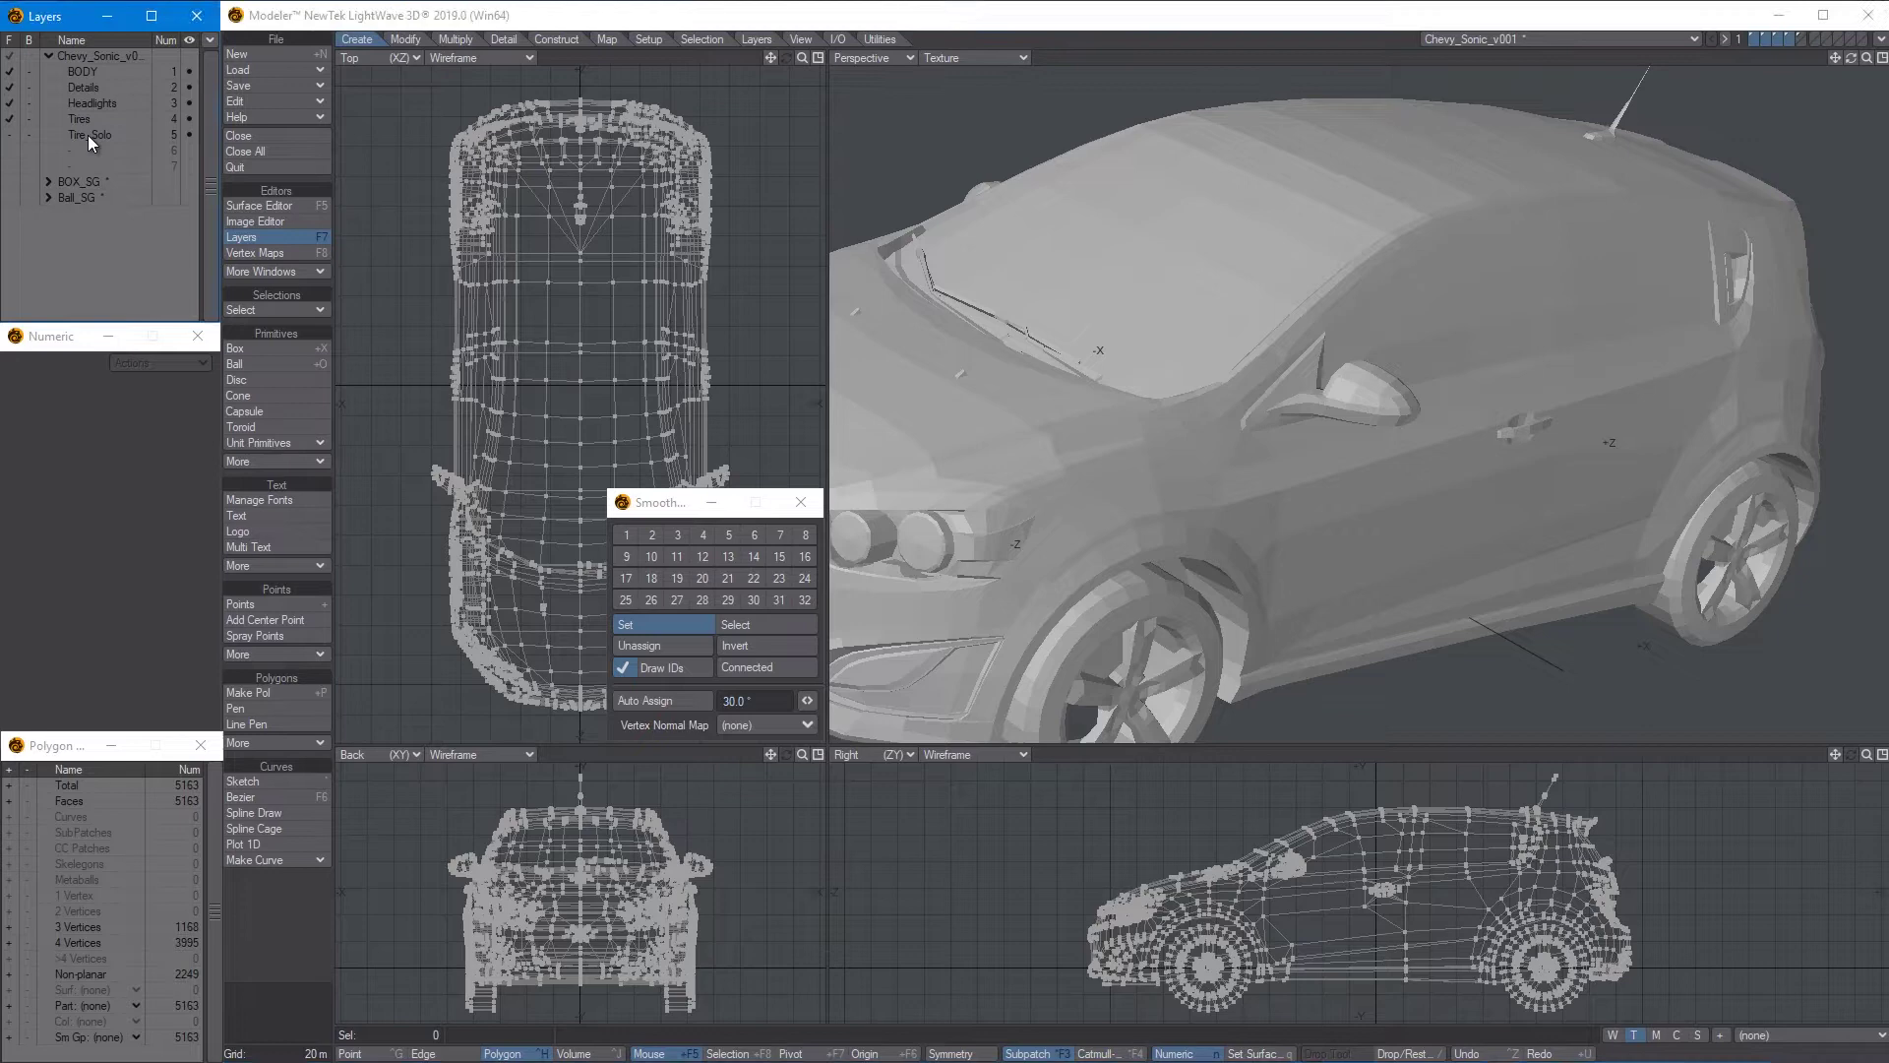
key(a)
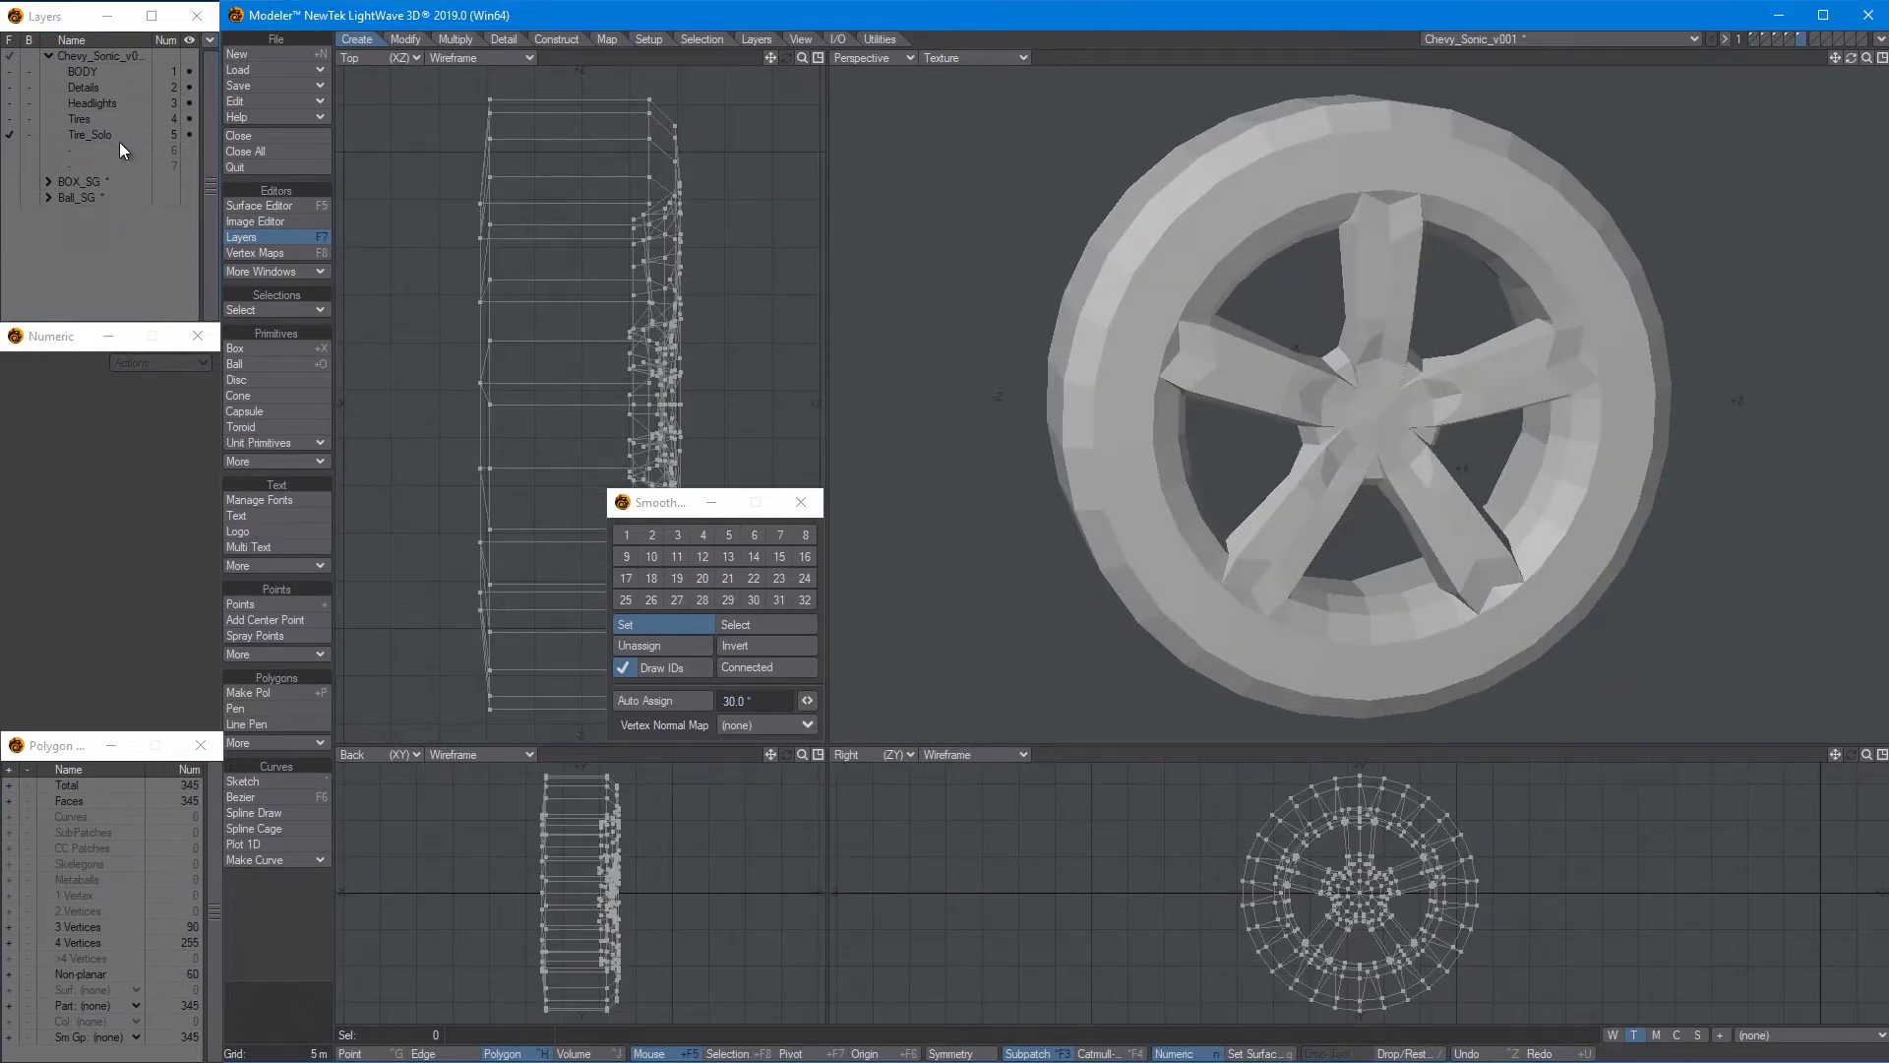
mouse_move(1289, 434)
alt+mouse_down()
mouse_move(1223, 423)
mouse_move(1266, 417)
alt+mouse_up()
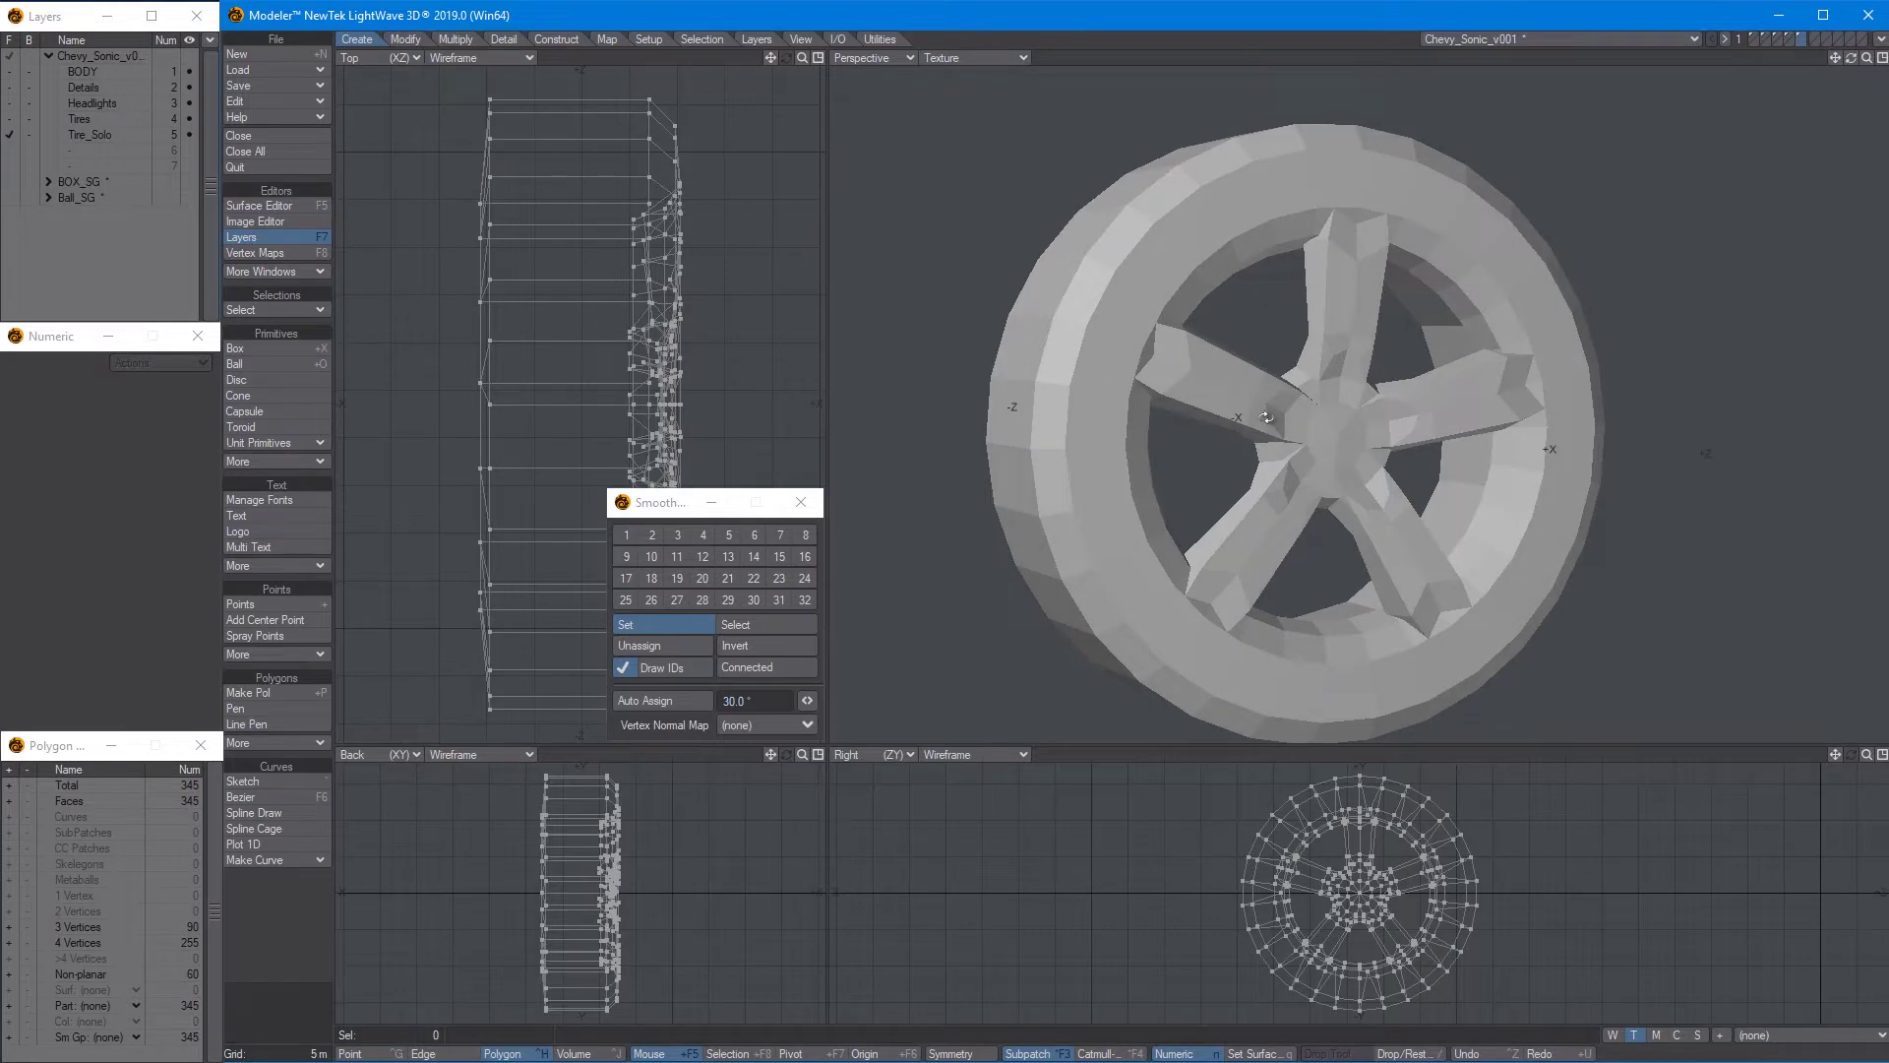
alt+drag(1315, 331, 1309, 384)
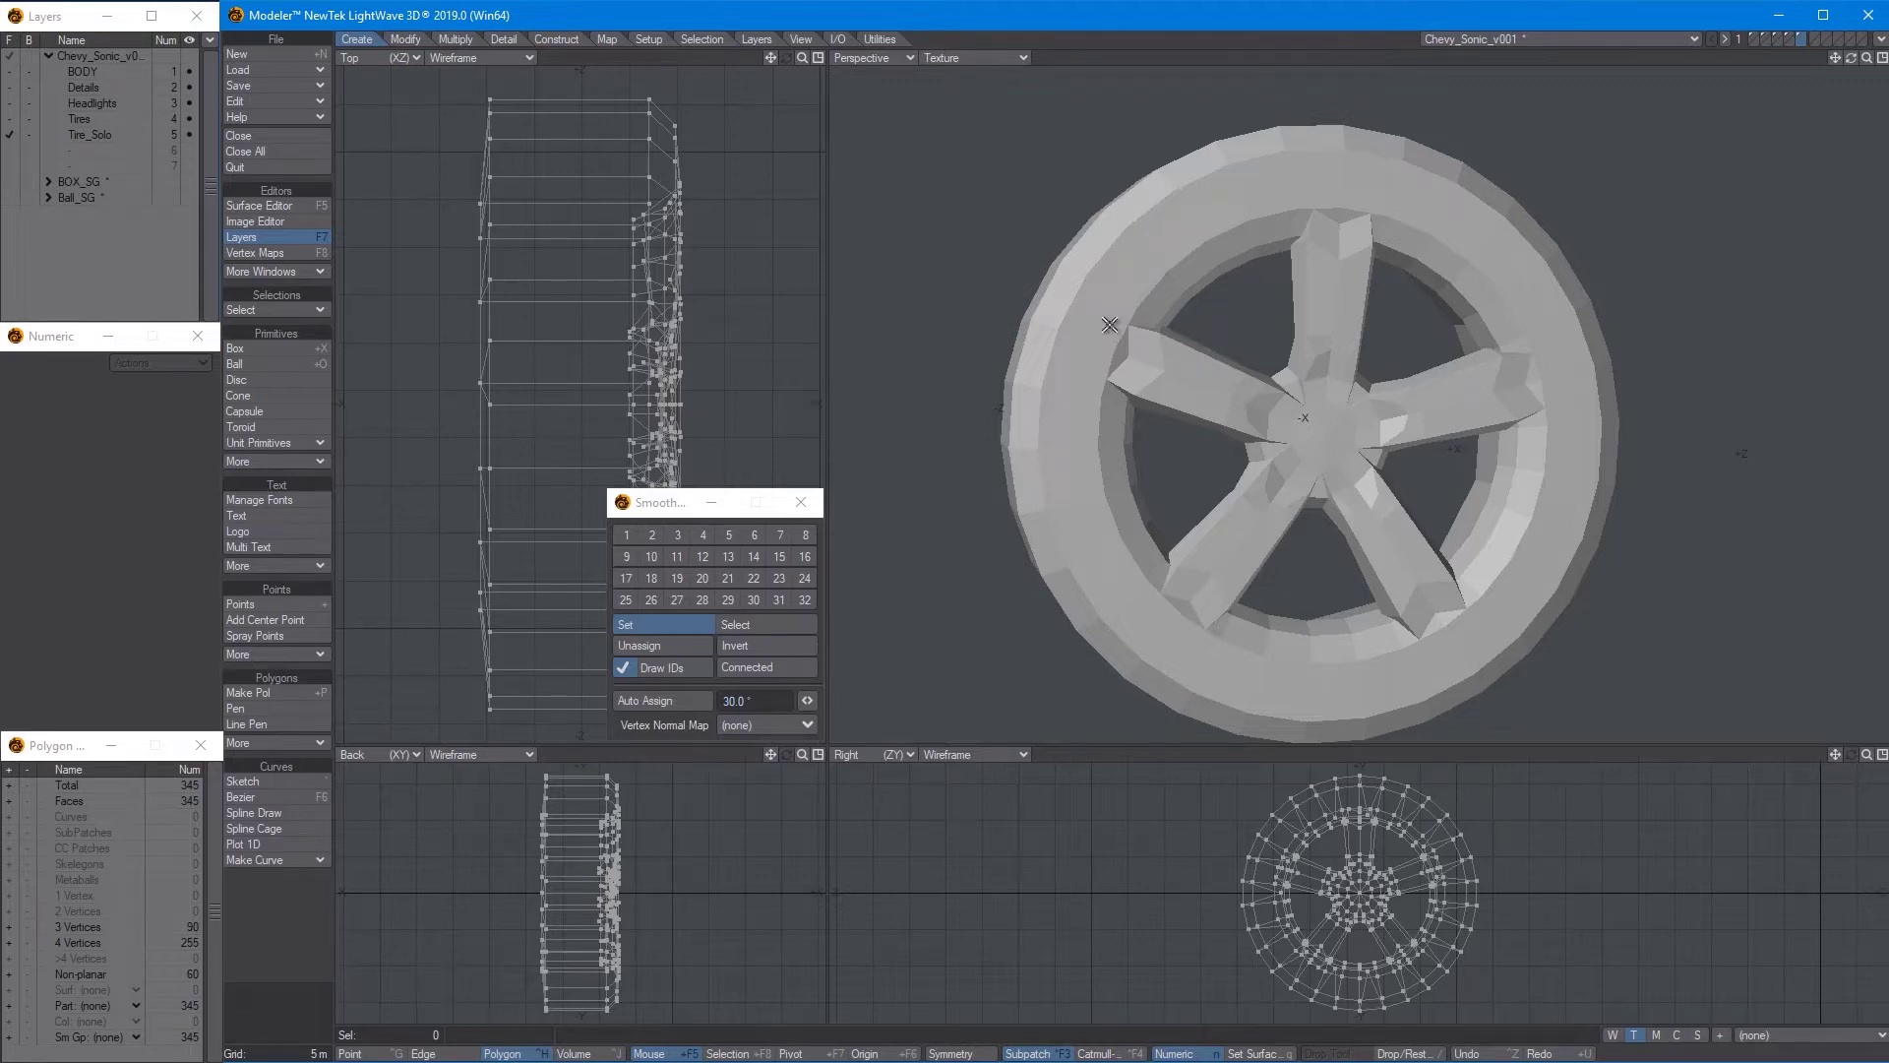
Select all connected polygons of the tire, assign them to smoothing group 1 and clear the selection
alt+drag(1109, 324, 1175, 309)
click(1174, 309)
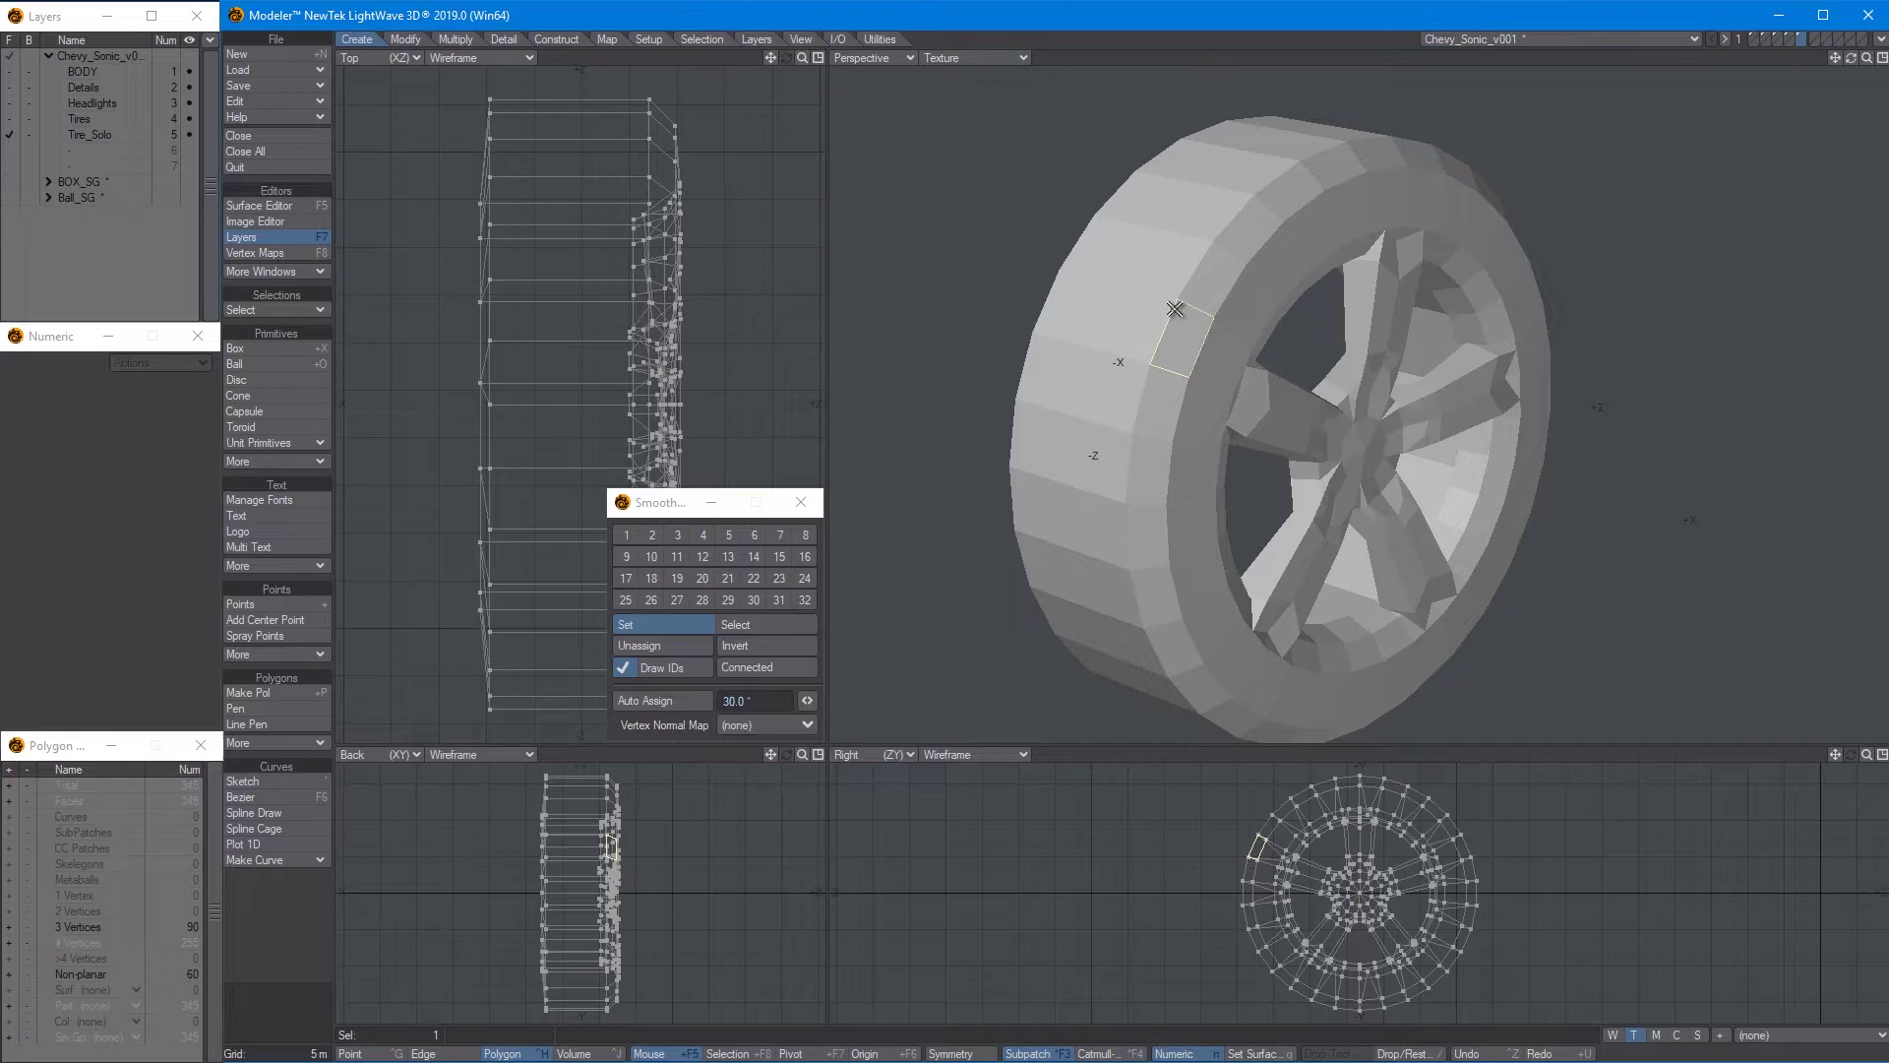
key(])
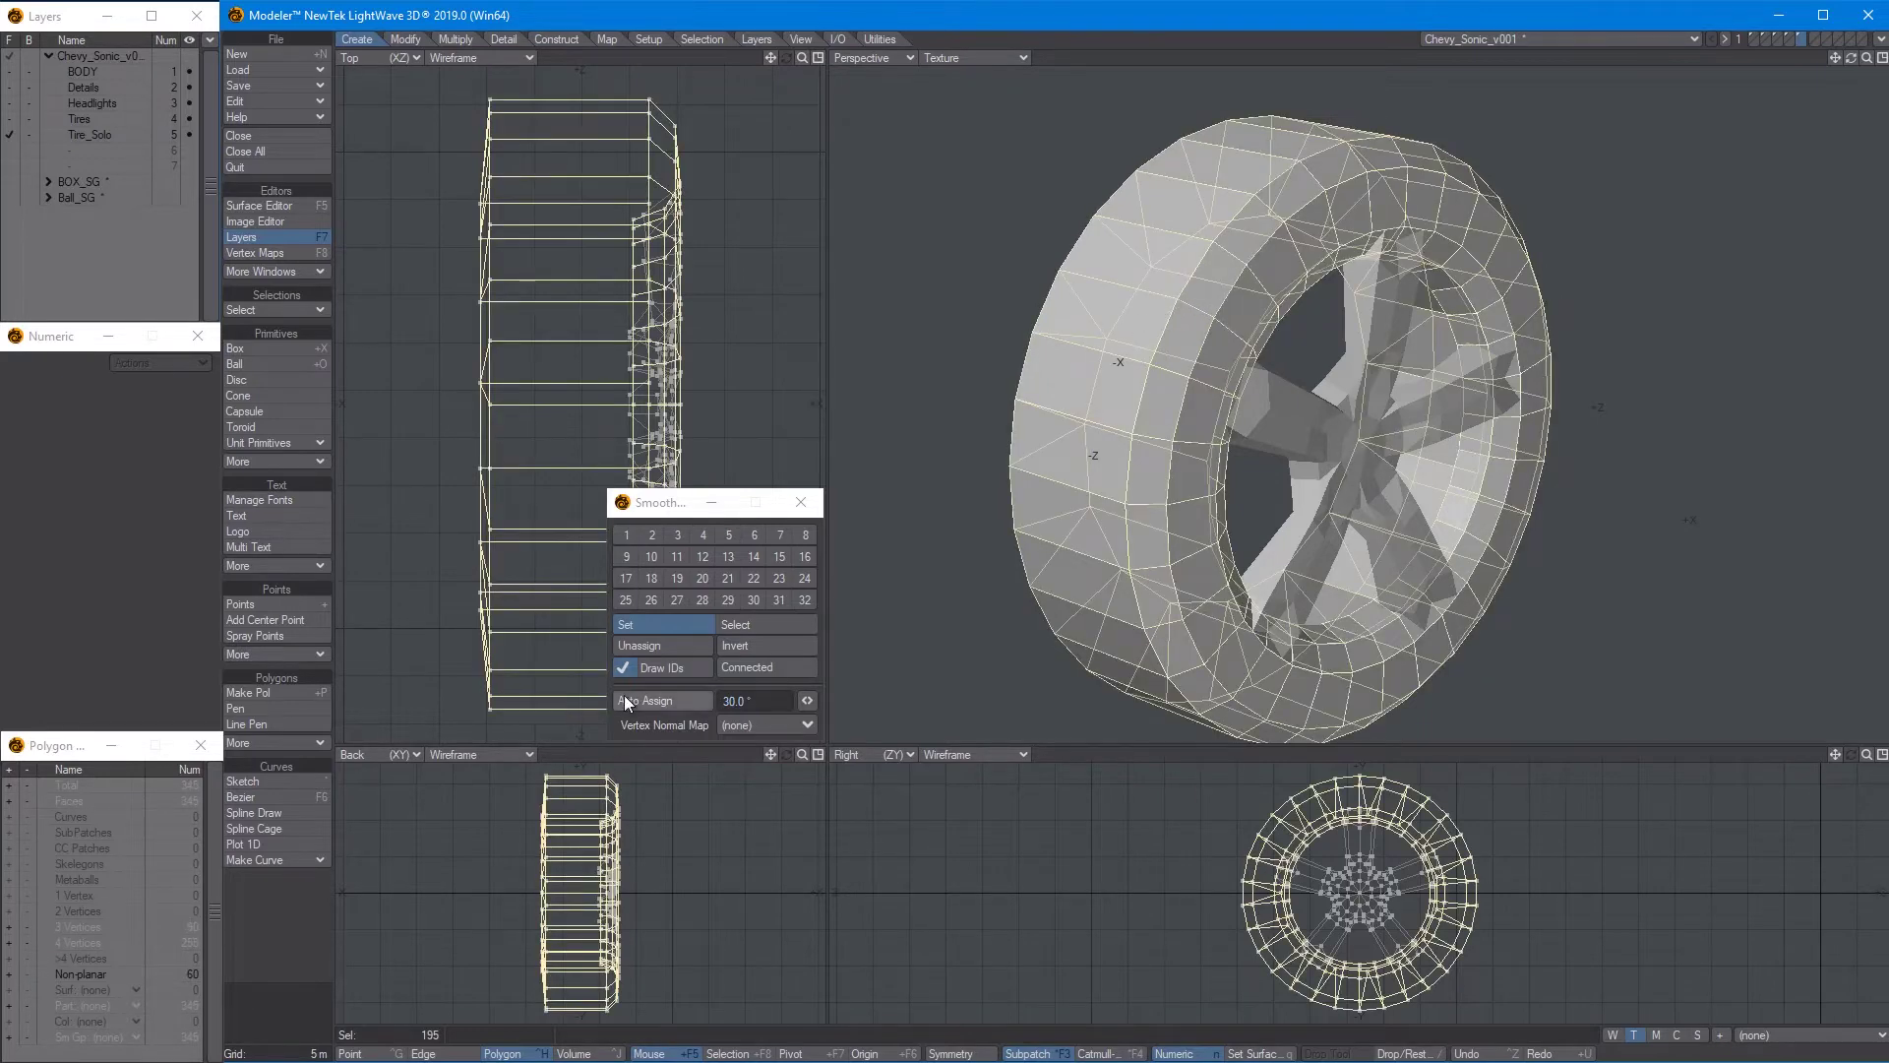
click(628, 534)
click(1016, 358)
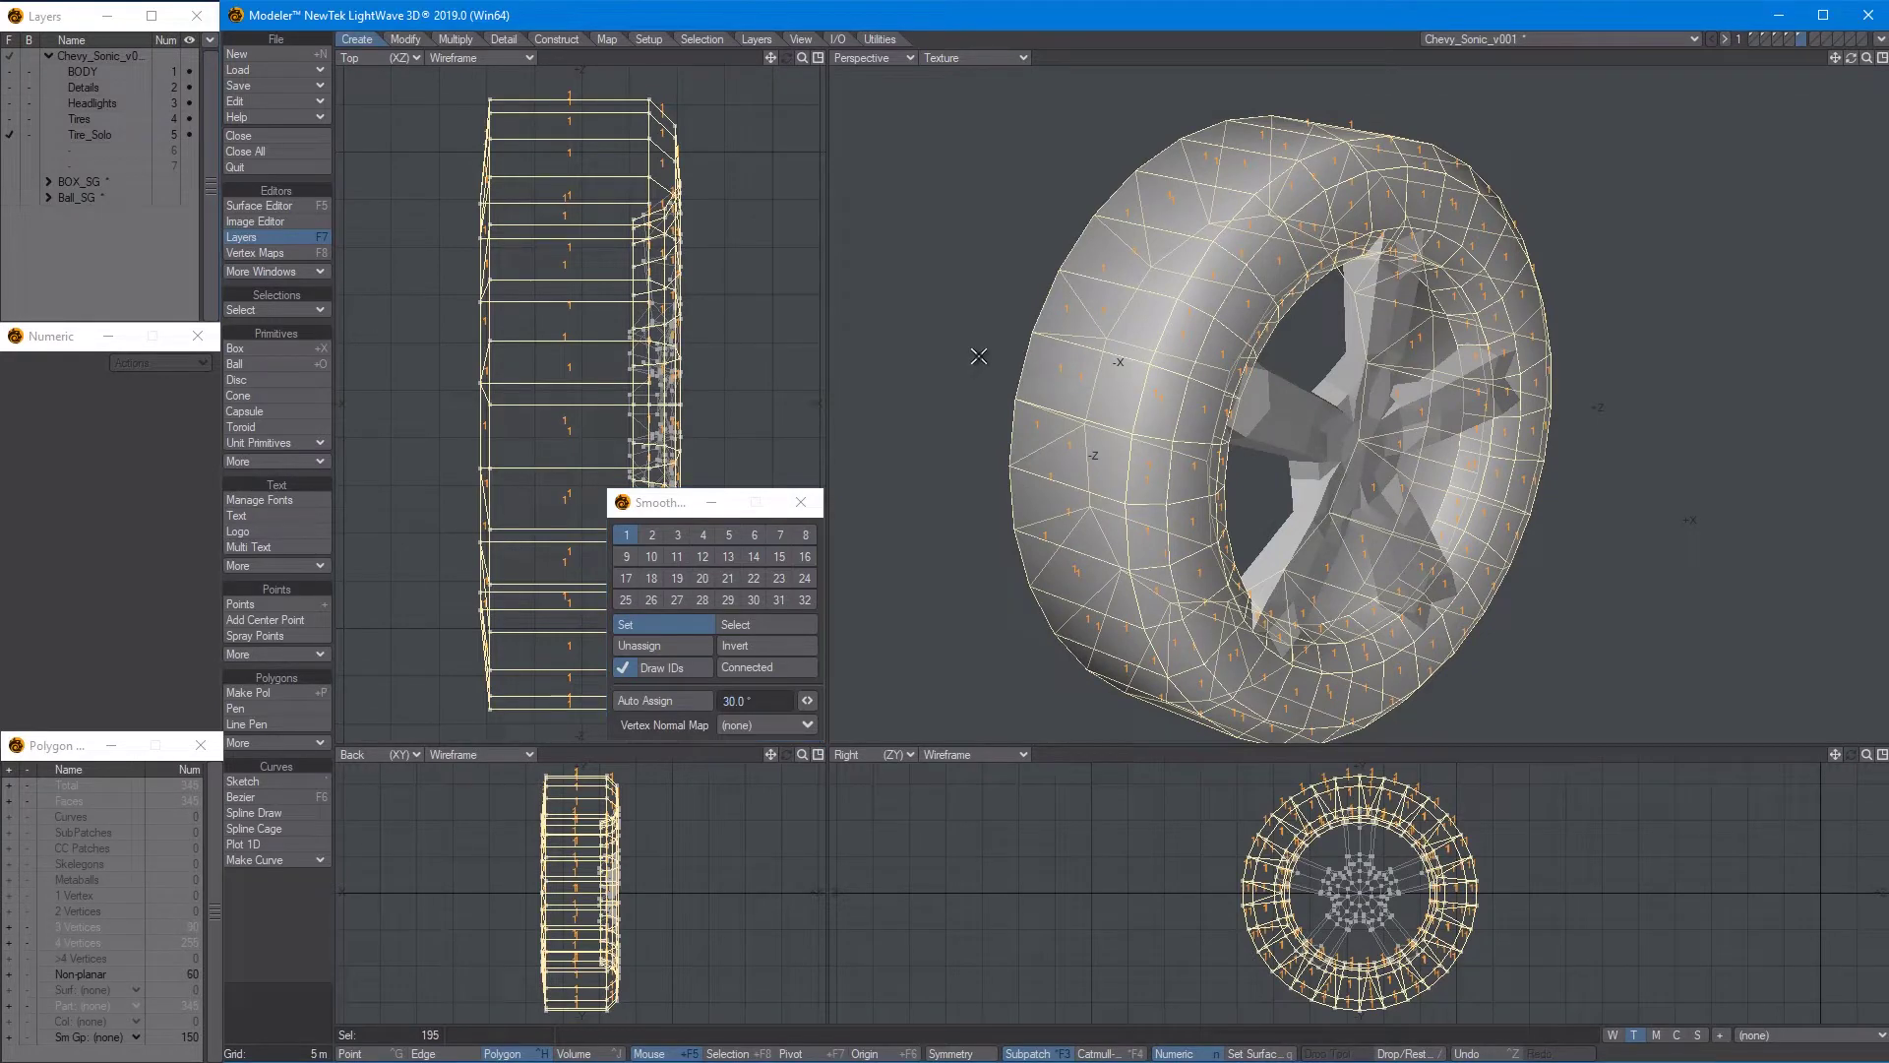
key(slash)
Select the two adjacent polygon rings on the tire's inner rim and assign them to smoothing group 2
alt+drag(1236, 455, 1131, 393)
scroll(1223, 215, up, 5)
key(KP_3)
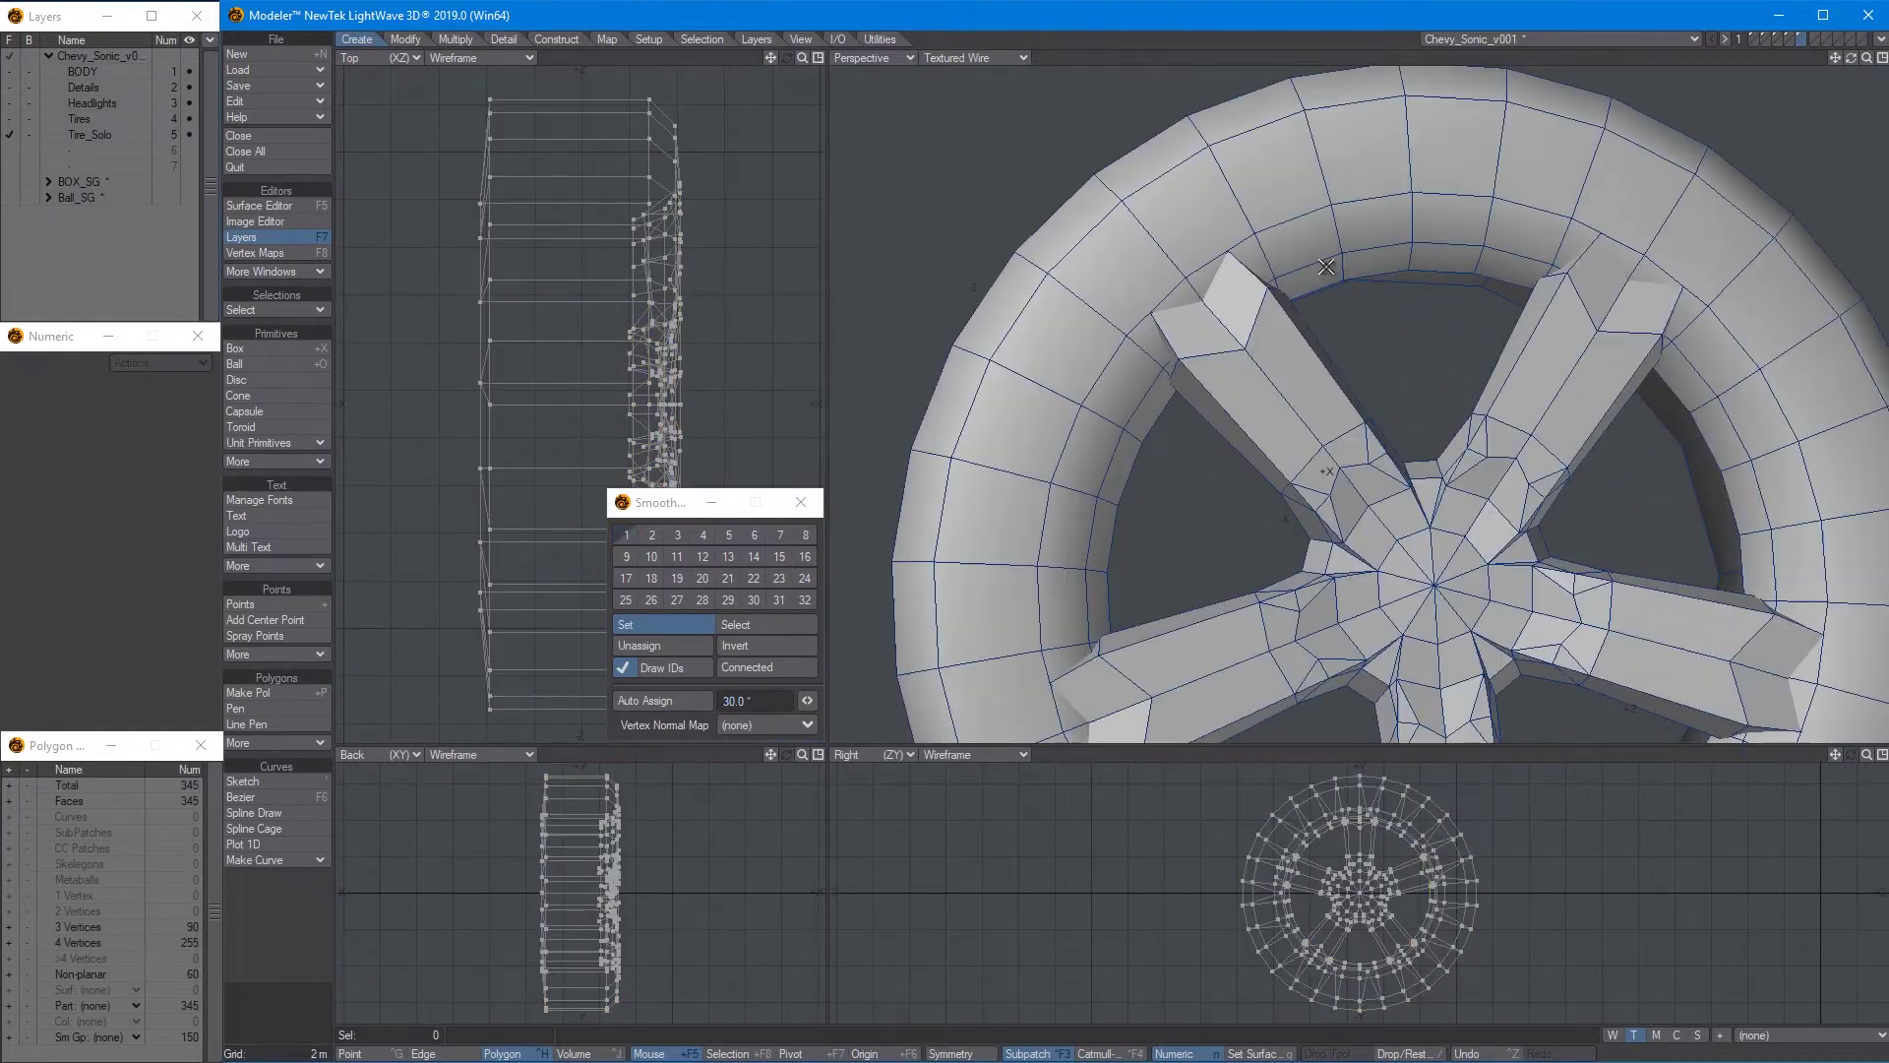
alt+drag(1325, 266, 1279, 280)
click(1271, 290)
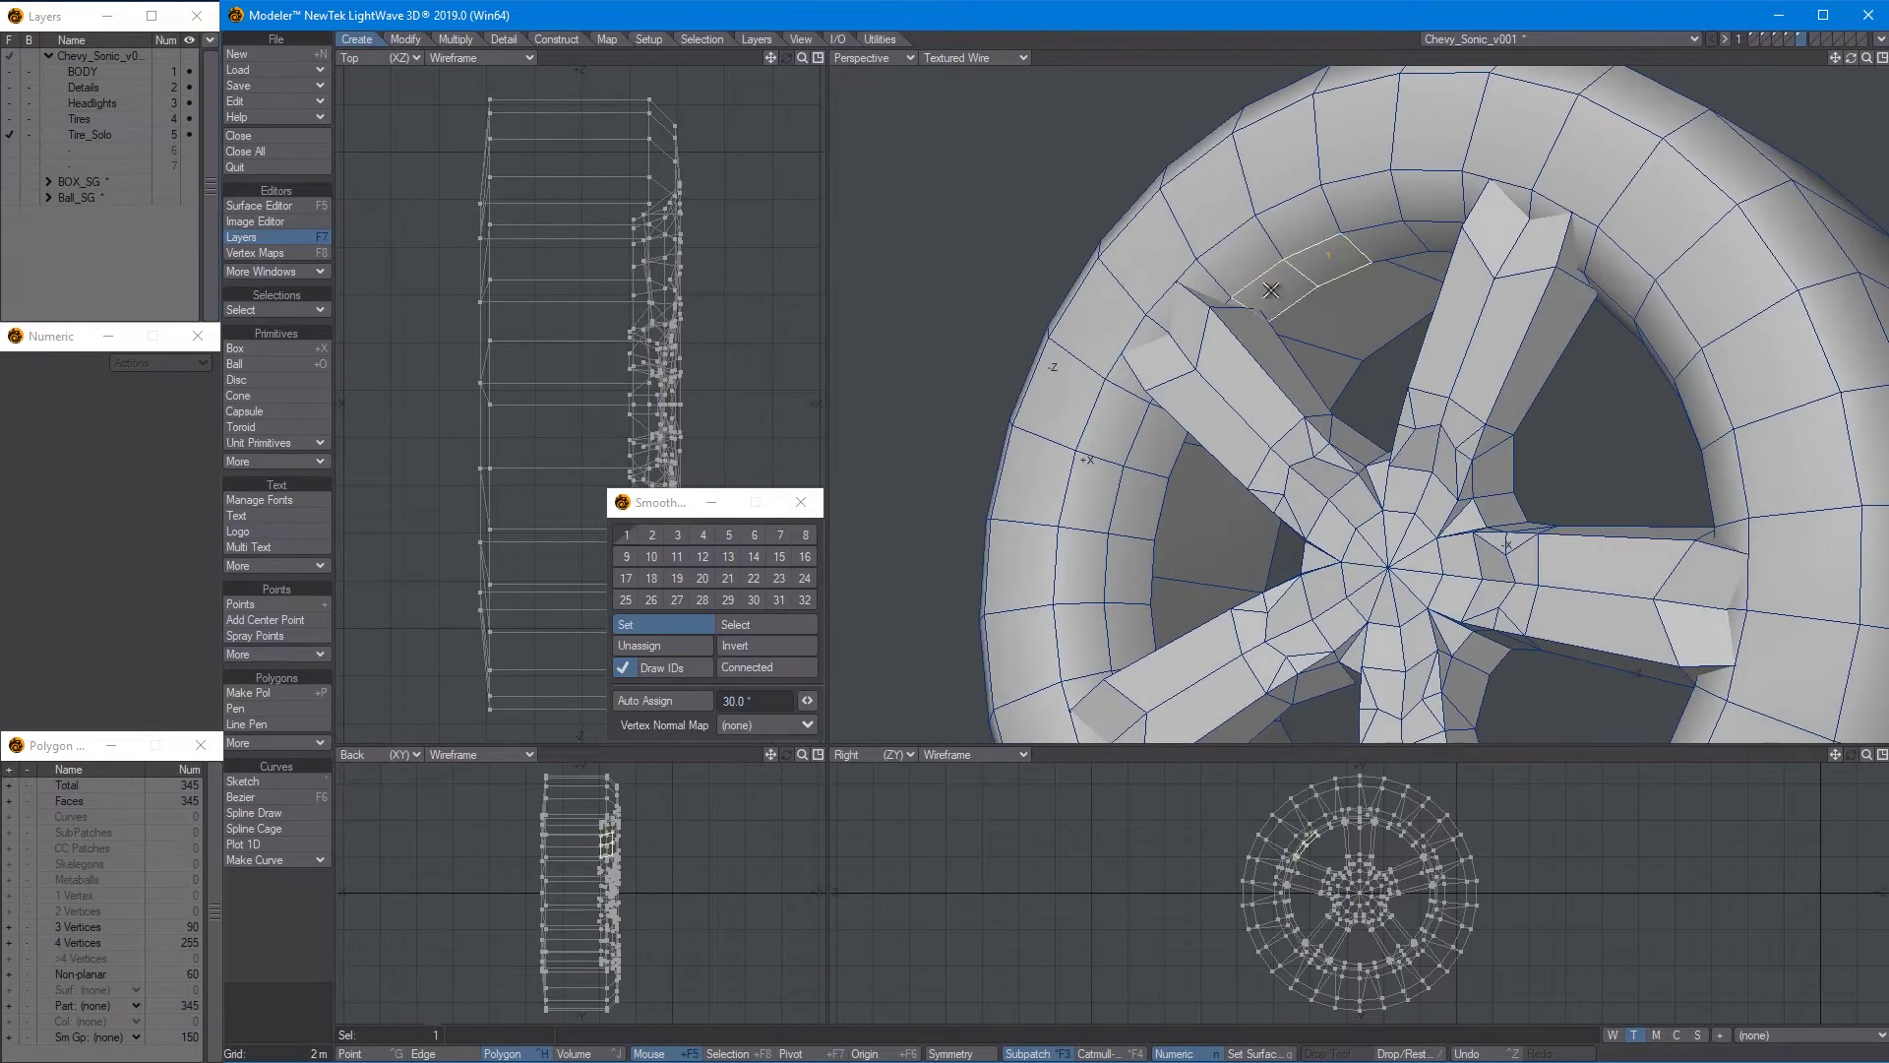
key(l)
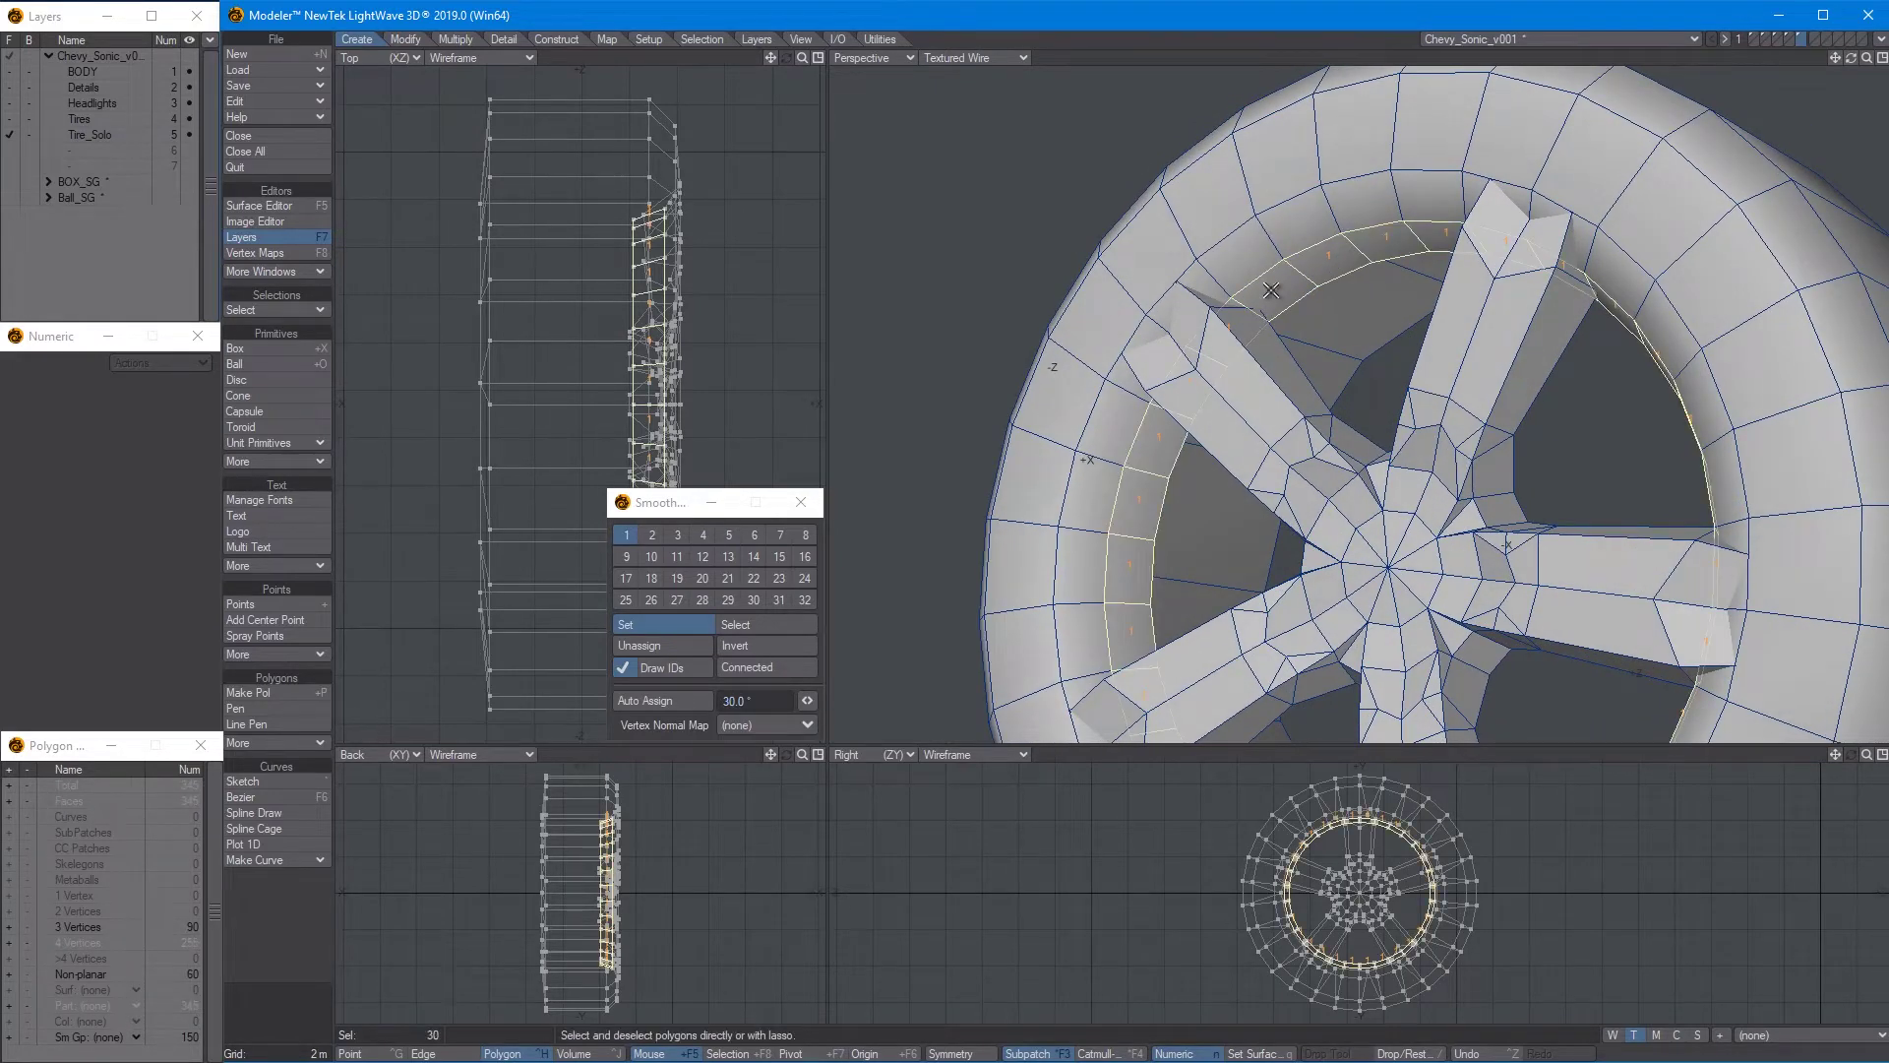
key(shift+bracketright)
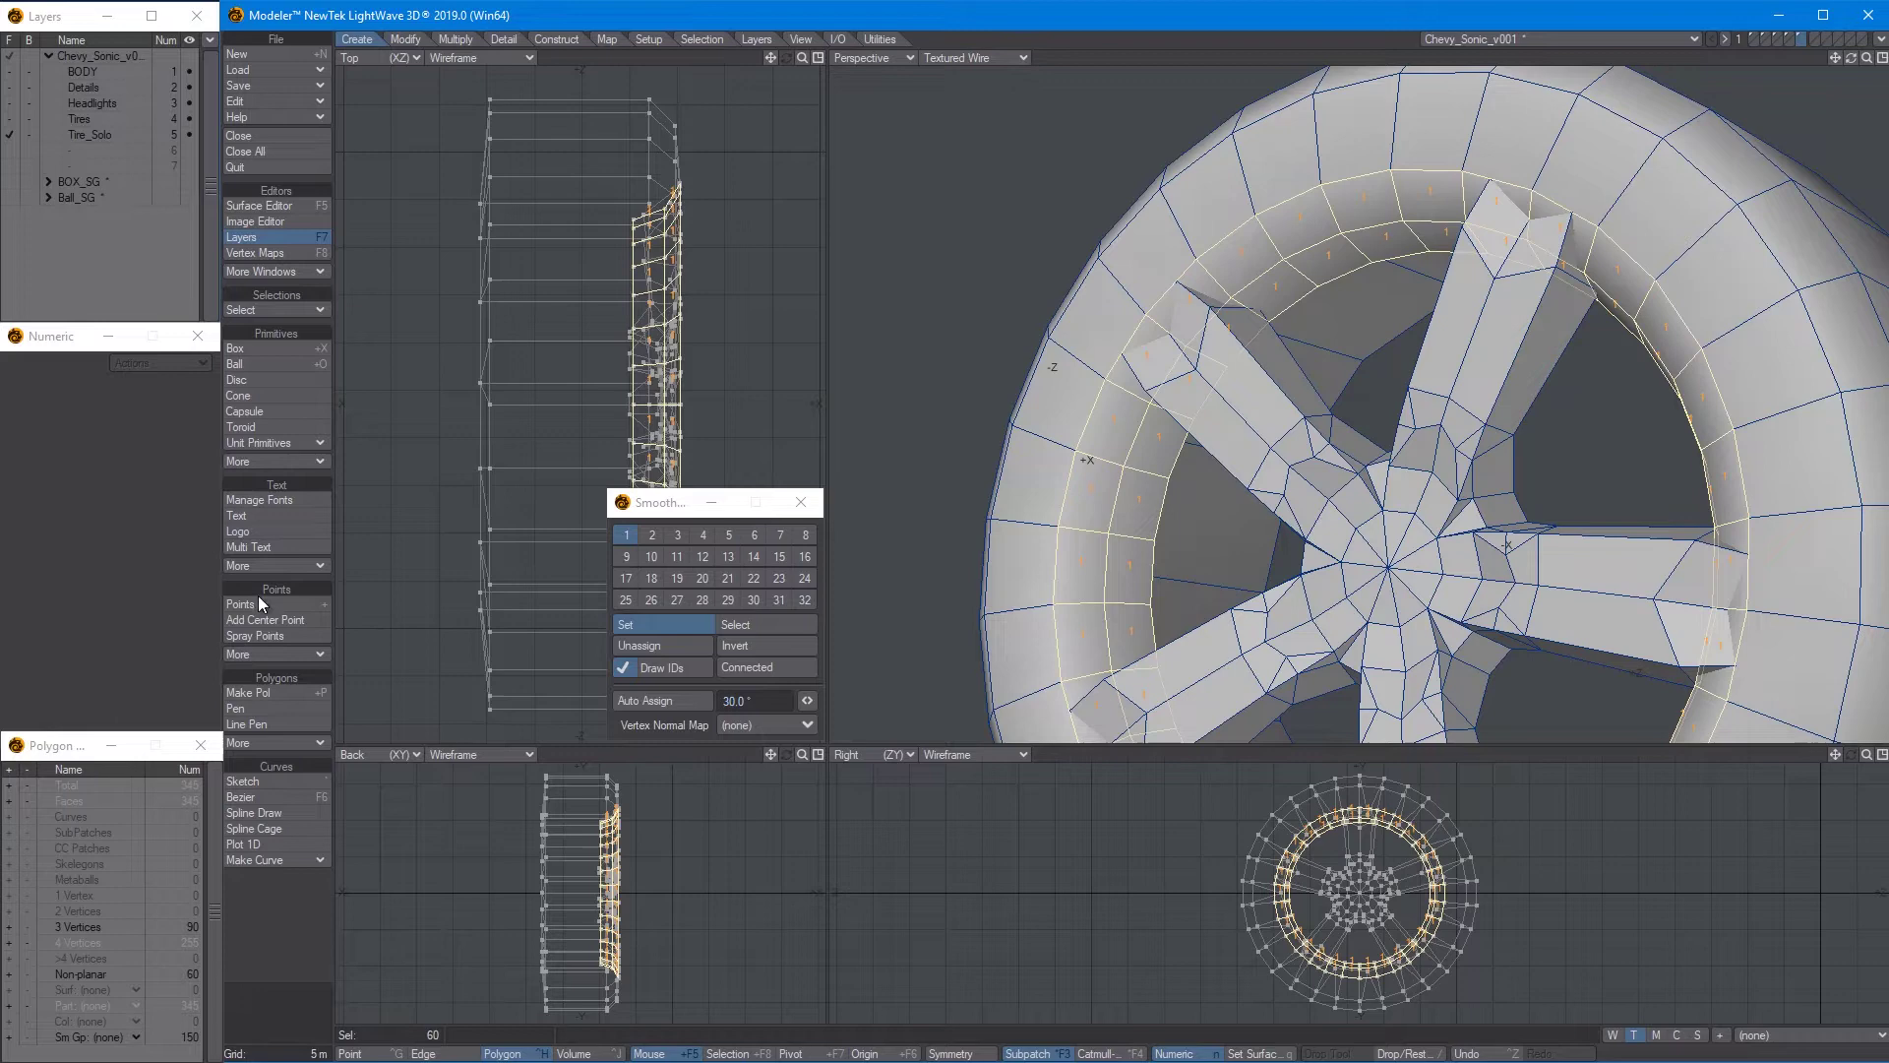
click(651, 534)
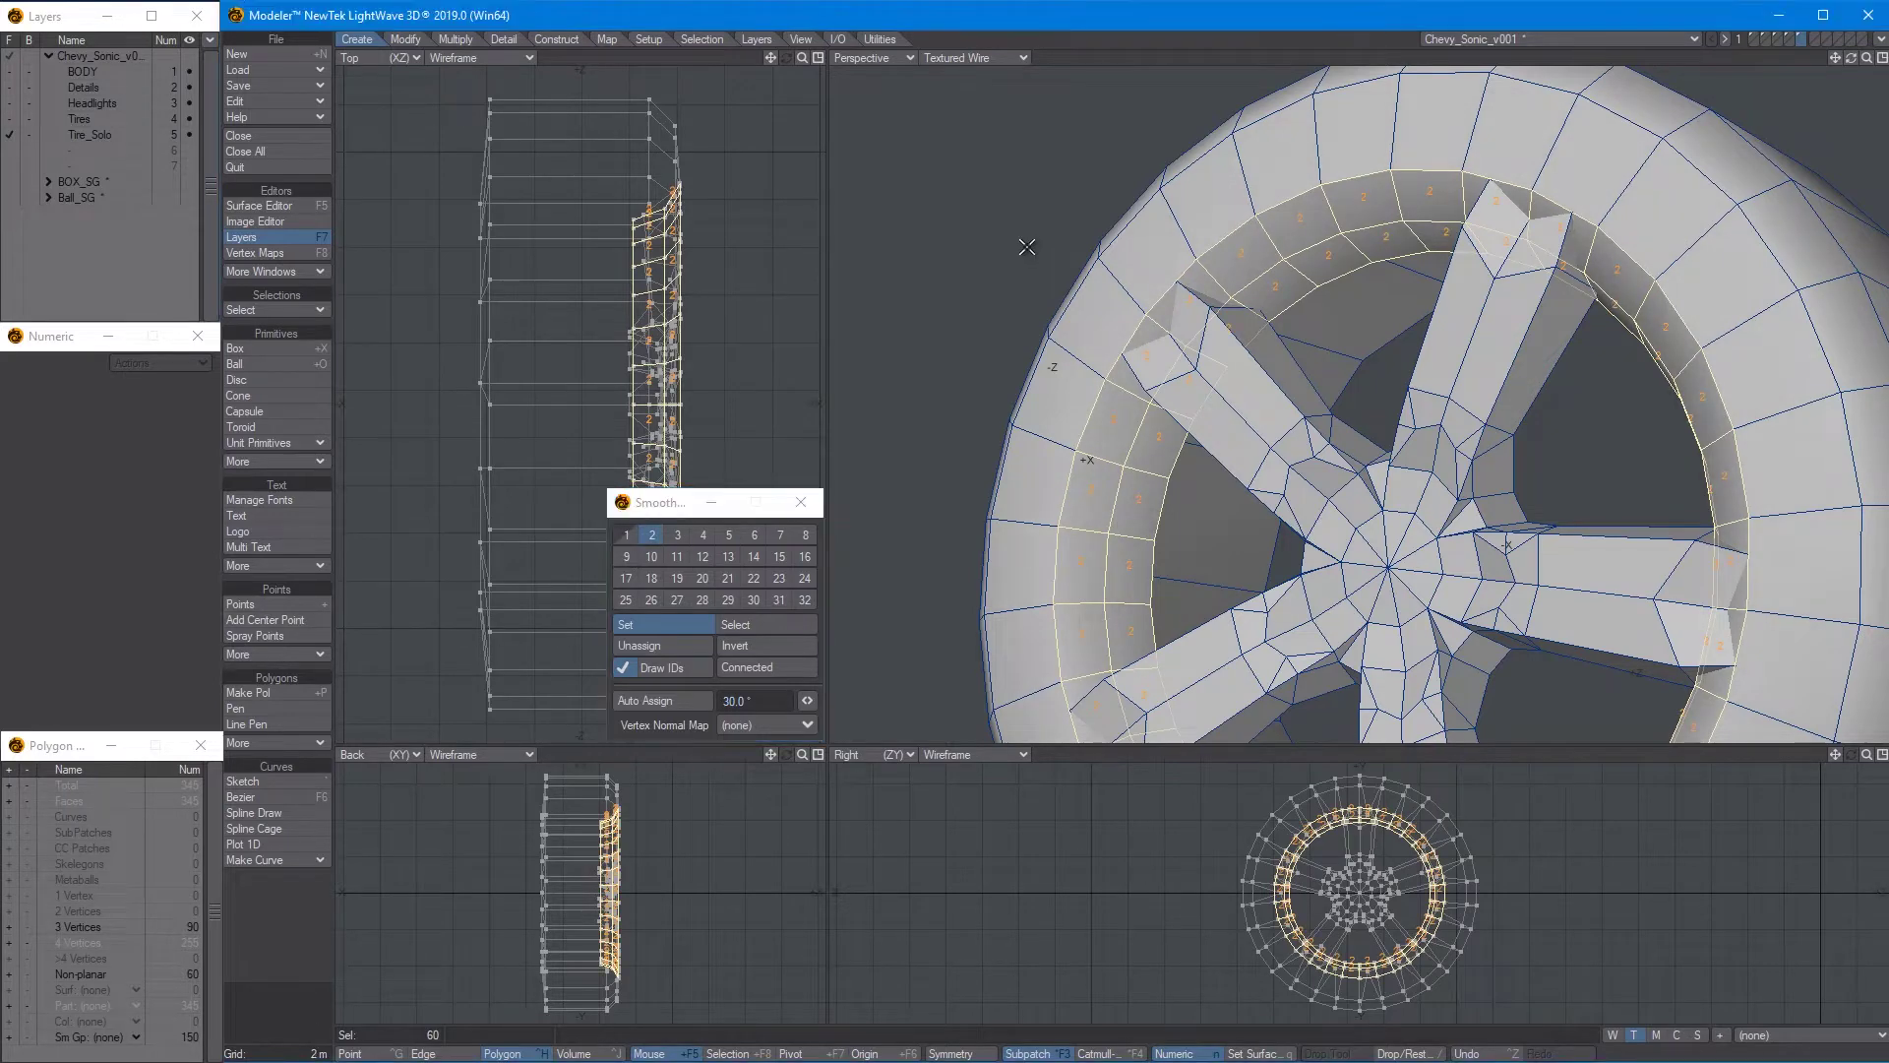
key(slash)
alt+drag(1027, 247, 1344, 372)
key(KP_3)
key(shift+comma)
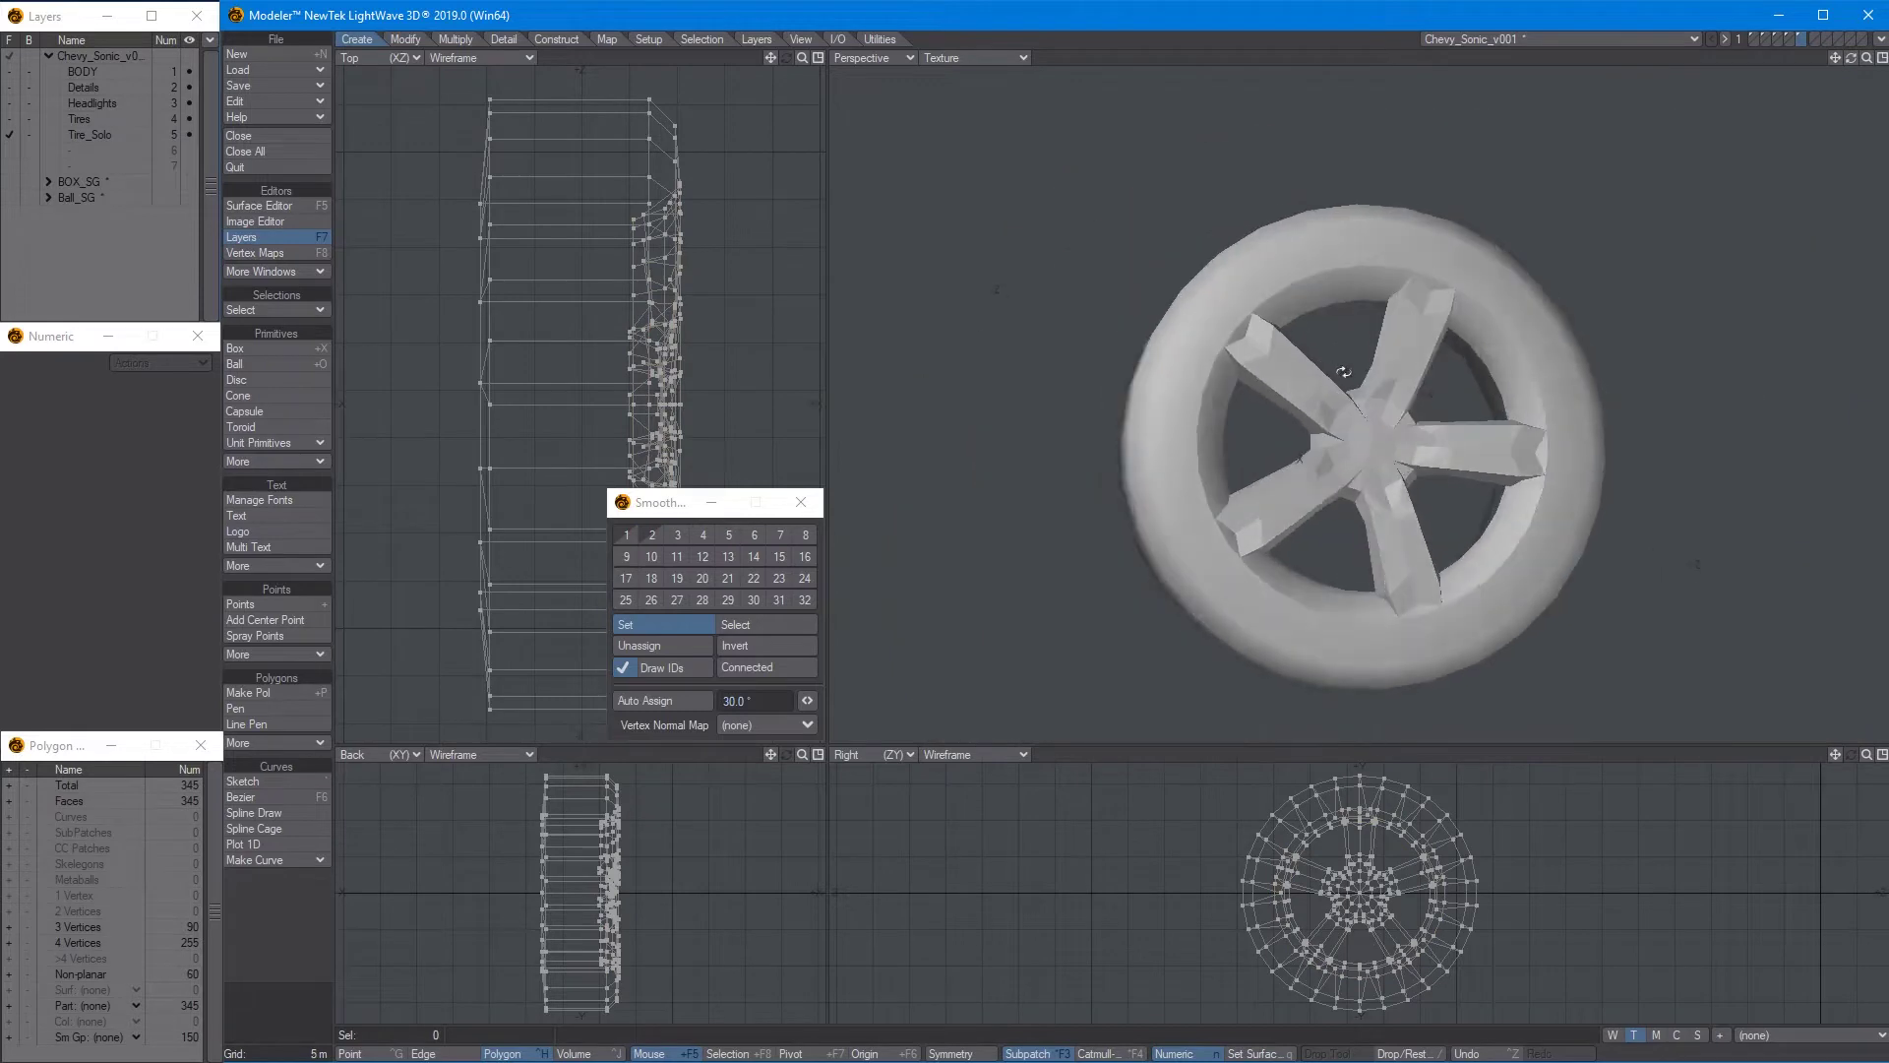
scroll(1343, 372, up, 4)
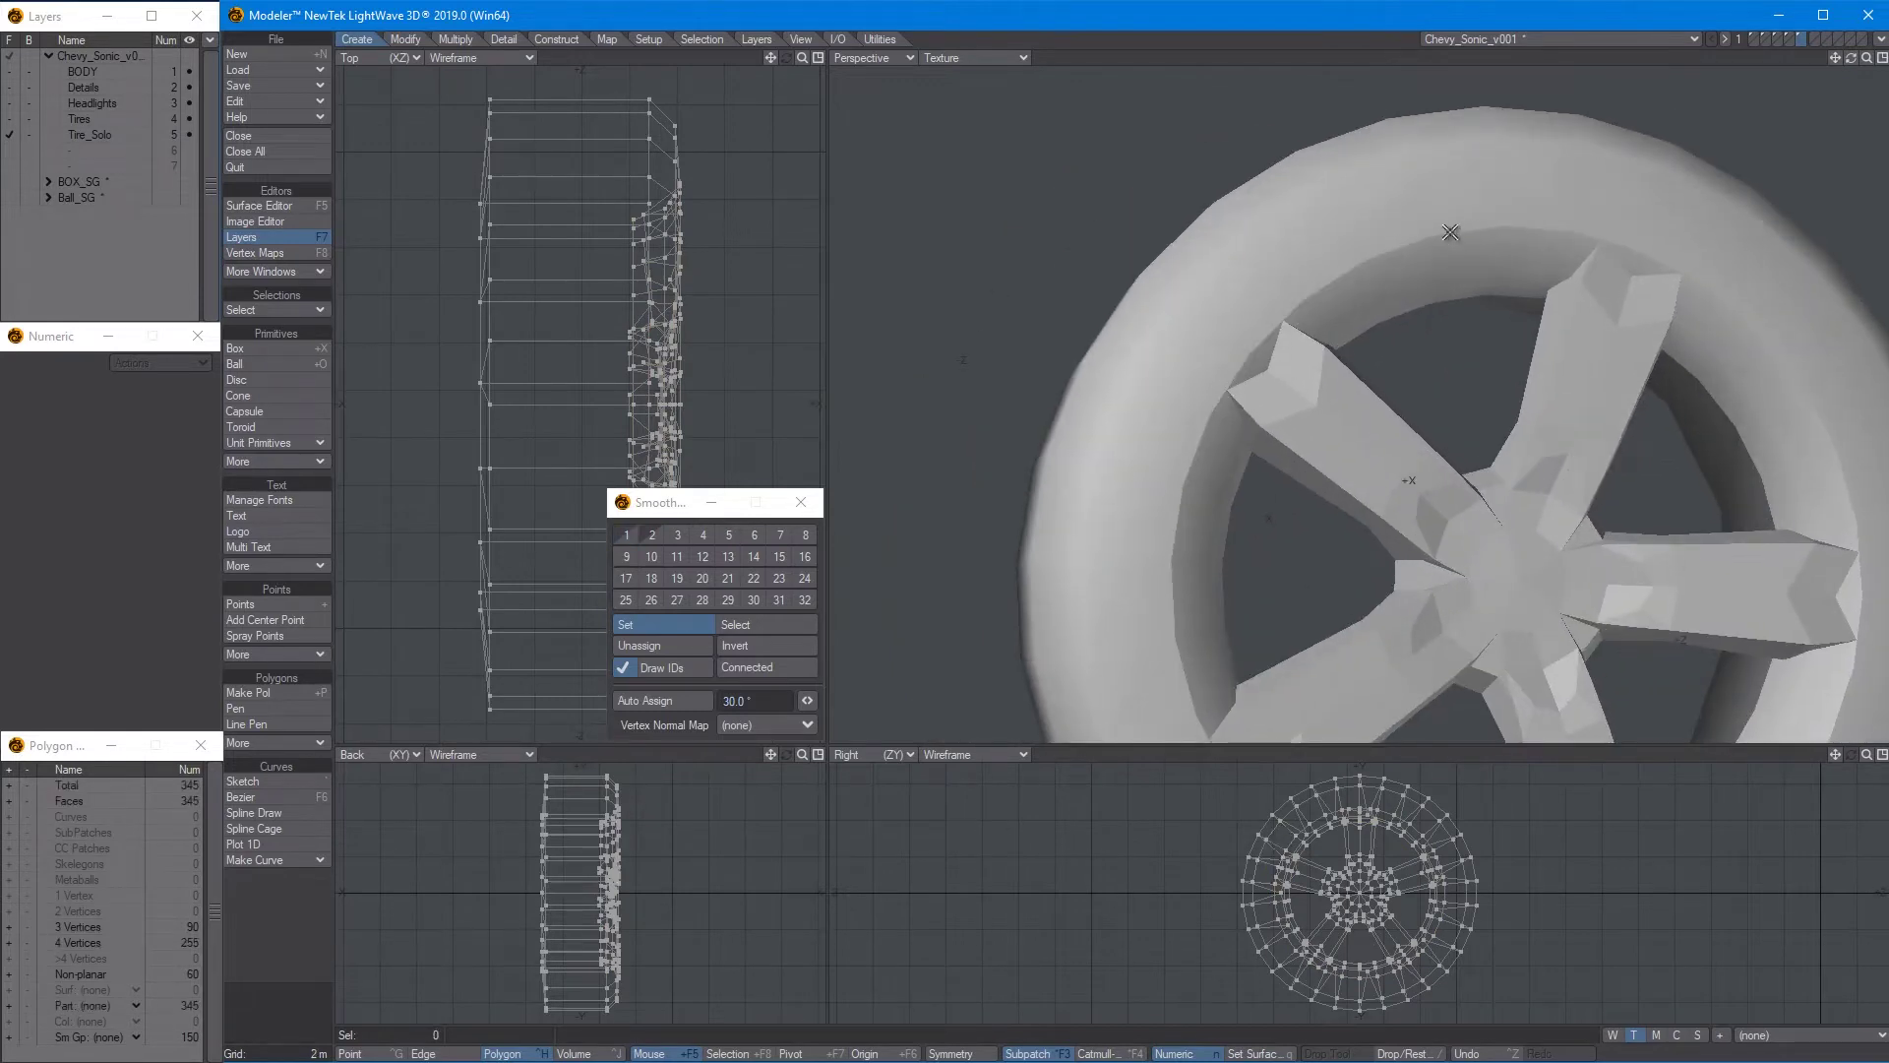
Check the smoothing group ID of two adjacent polygons on the tire's inner rim and clear the selection
drag(1450, 232, 1426, 264)
key(slash)
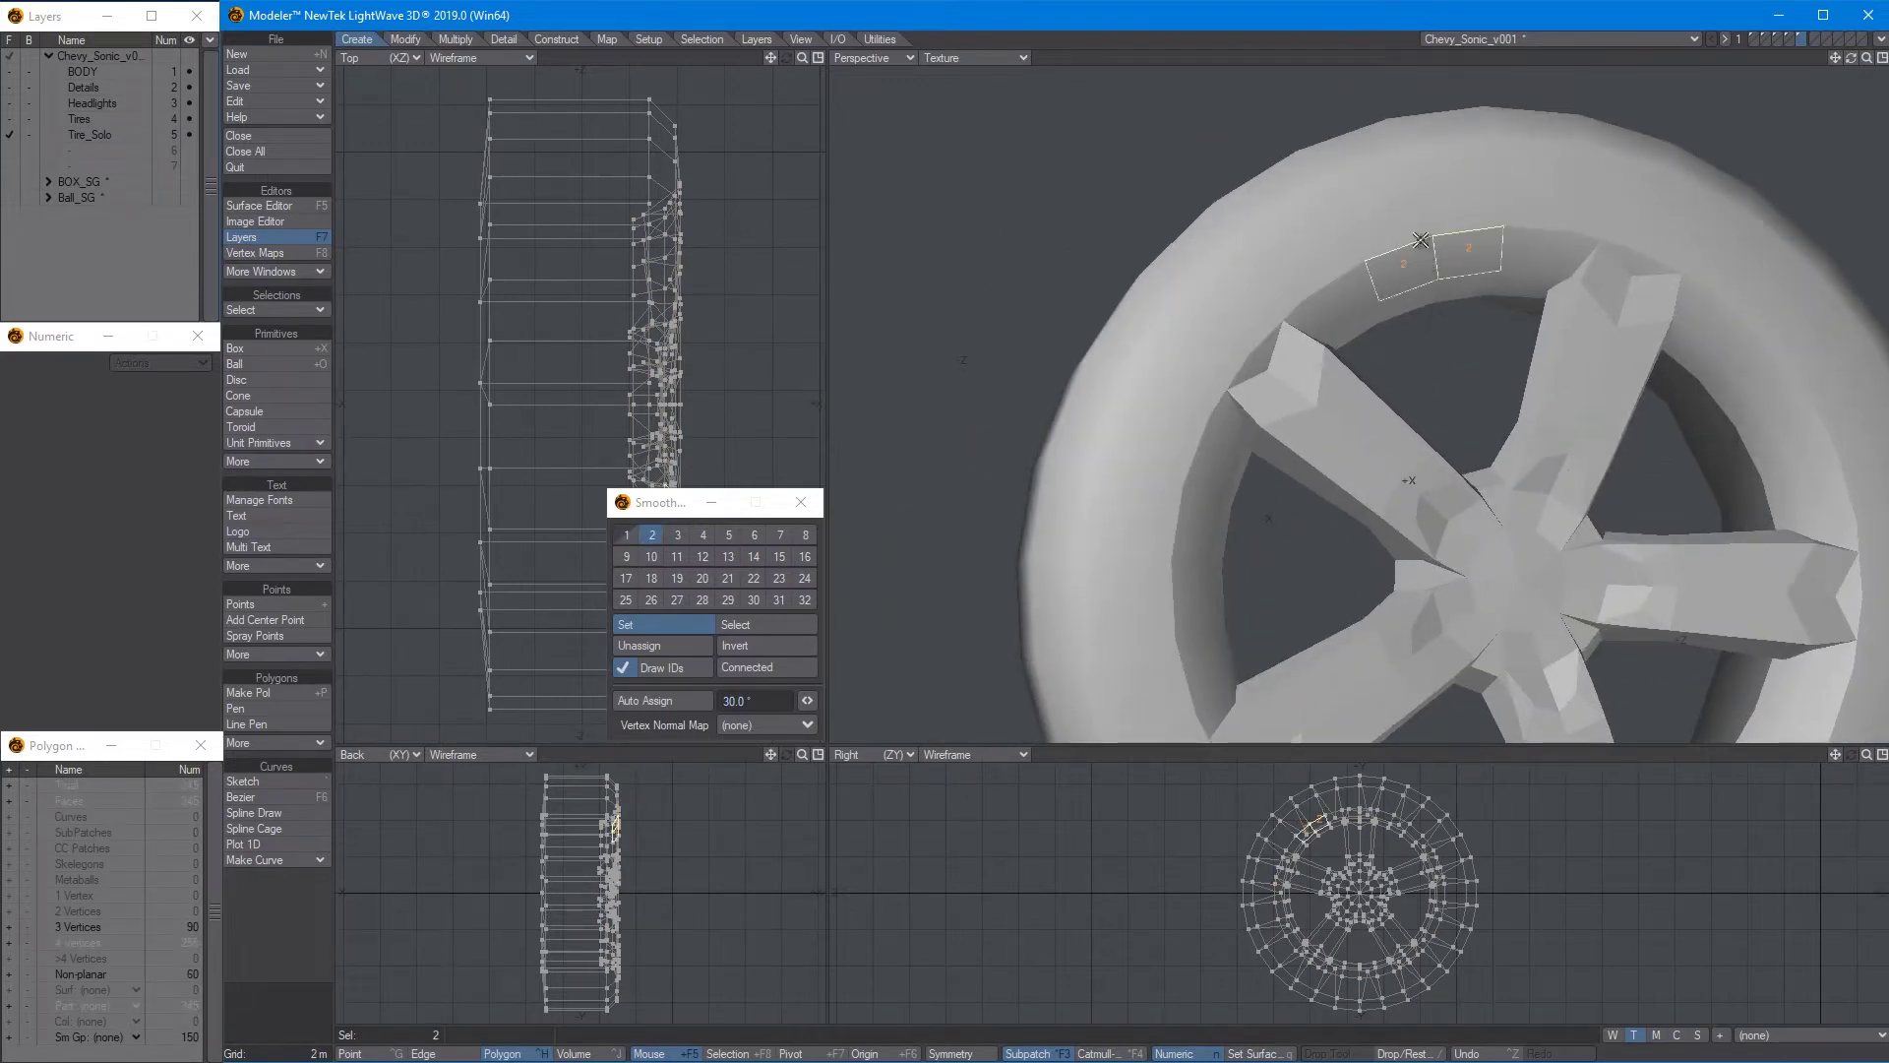
key(slash)
Select the ten triangles of the wheel's center cap, assign them to smoothing group 1 and clear the selection
mouse_move(1318, 295)
alt+mouse_down()
mouse_move(1352, 351)
mouse_move(1312, 367)
mouse_move(1299, 414)
mouse_move(1348, 447)
alt+mouse_up()
scroll(1341, 434, up, 1)
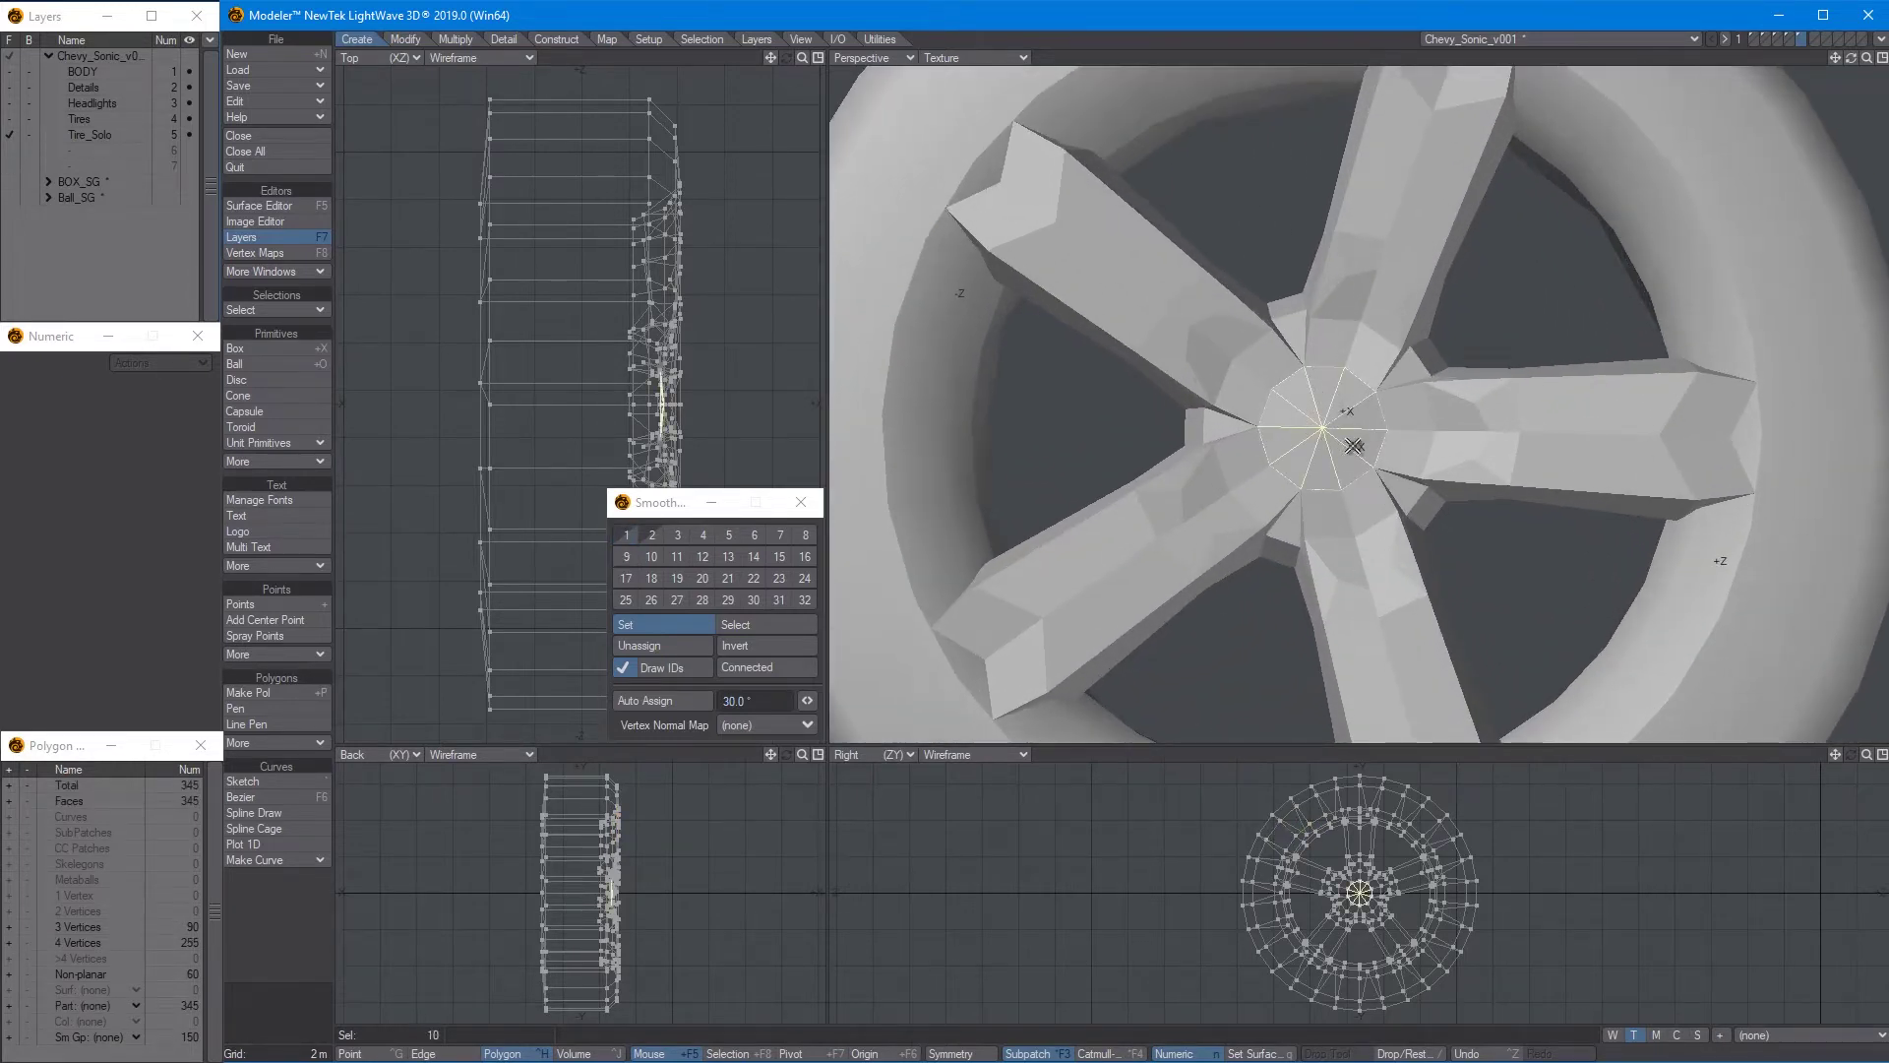
click(626, 536)
key(slash)
Select the petal-shaped recess polygons around the center cap, assign them to smoothing group 3 and clear the selection
mouse_move(1249, 348)
mouse_down()
mouse_move(1222, 394)
mouse_move(1262, 385)
mouse_up()
mouse_move(1239, 452)
mouse_down()
mouse_move(1217, 478)
mouse_move(1358, 564)
mouse_move(1332, 526)
mouse_move(1375, 522)
mouse_move(1426, 439)
mouse_move(1395, 438)
mouse_move(1446, 425)
mouse_move(1342, 351)
mouse_move(1377, 312)
mouse_move(1350, 352)
mouse_up()
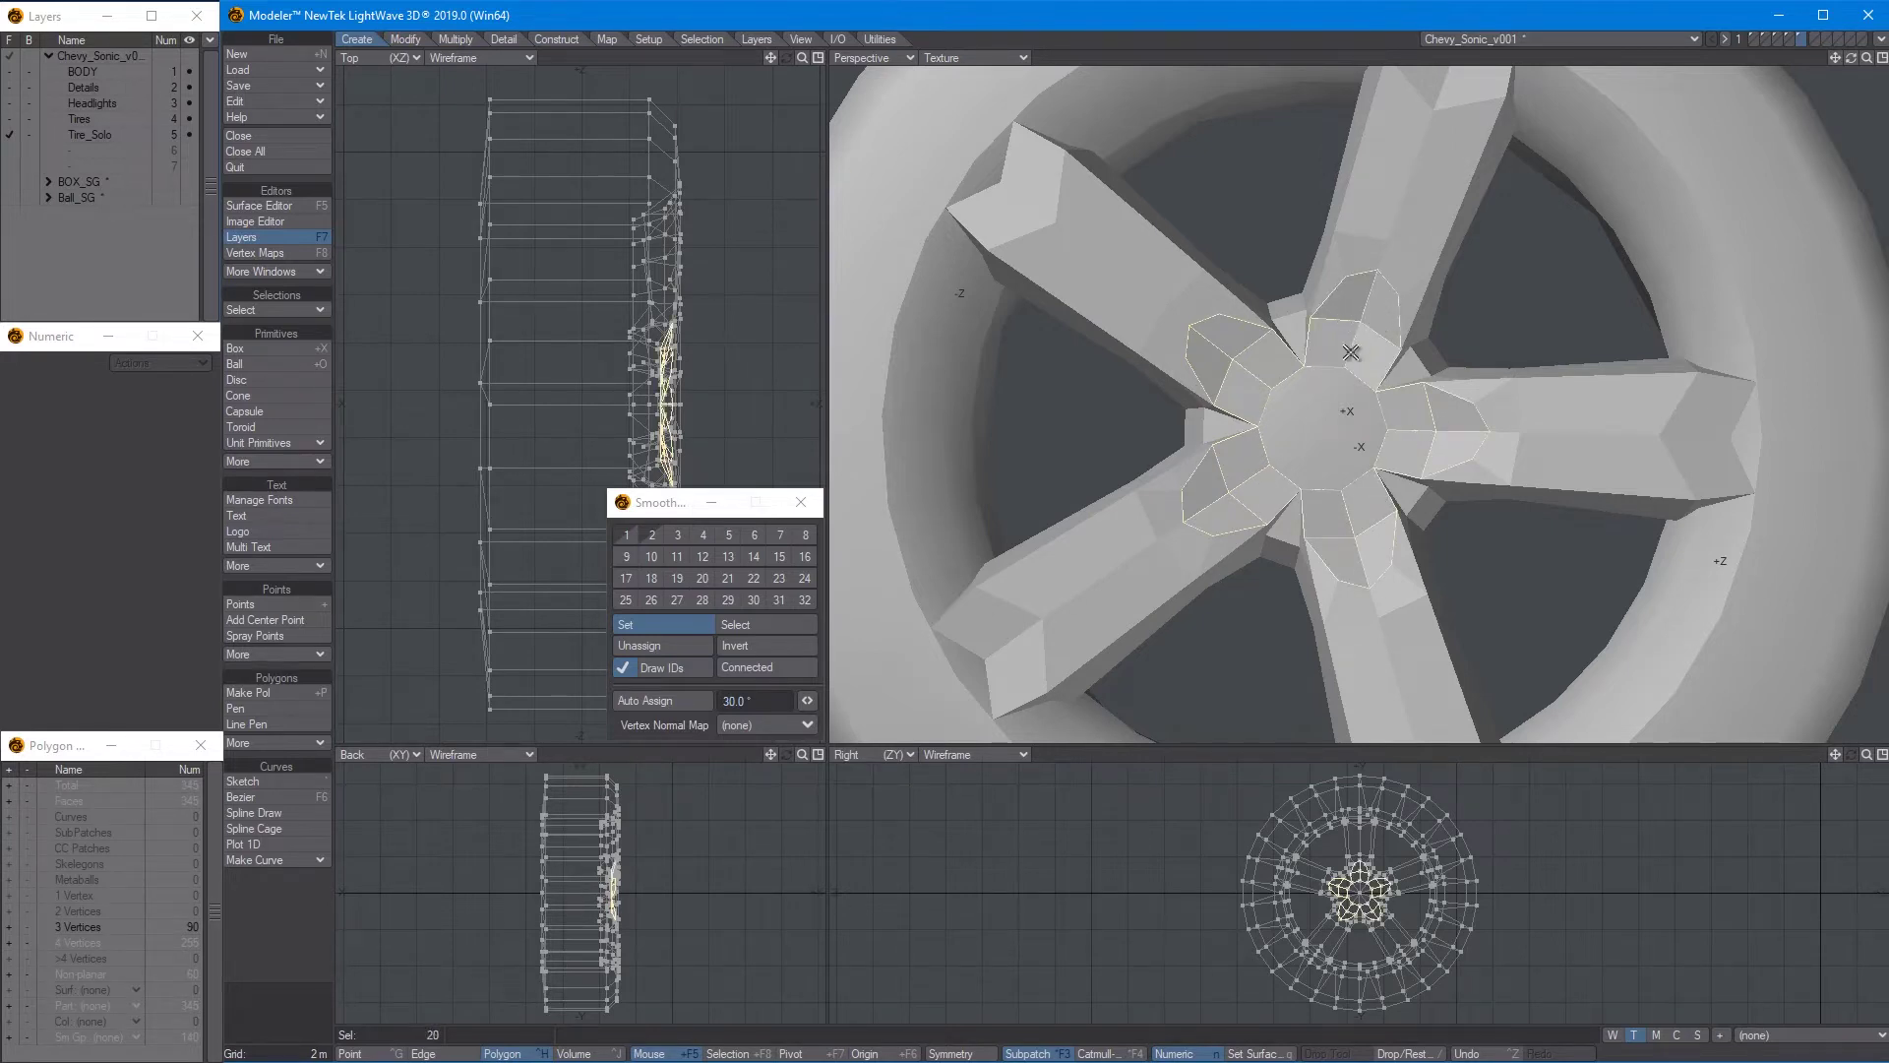
click(679, 534)
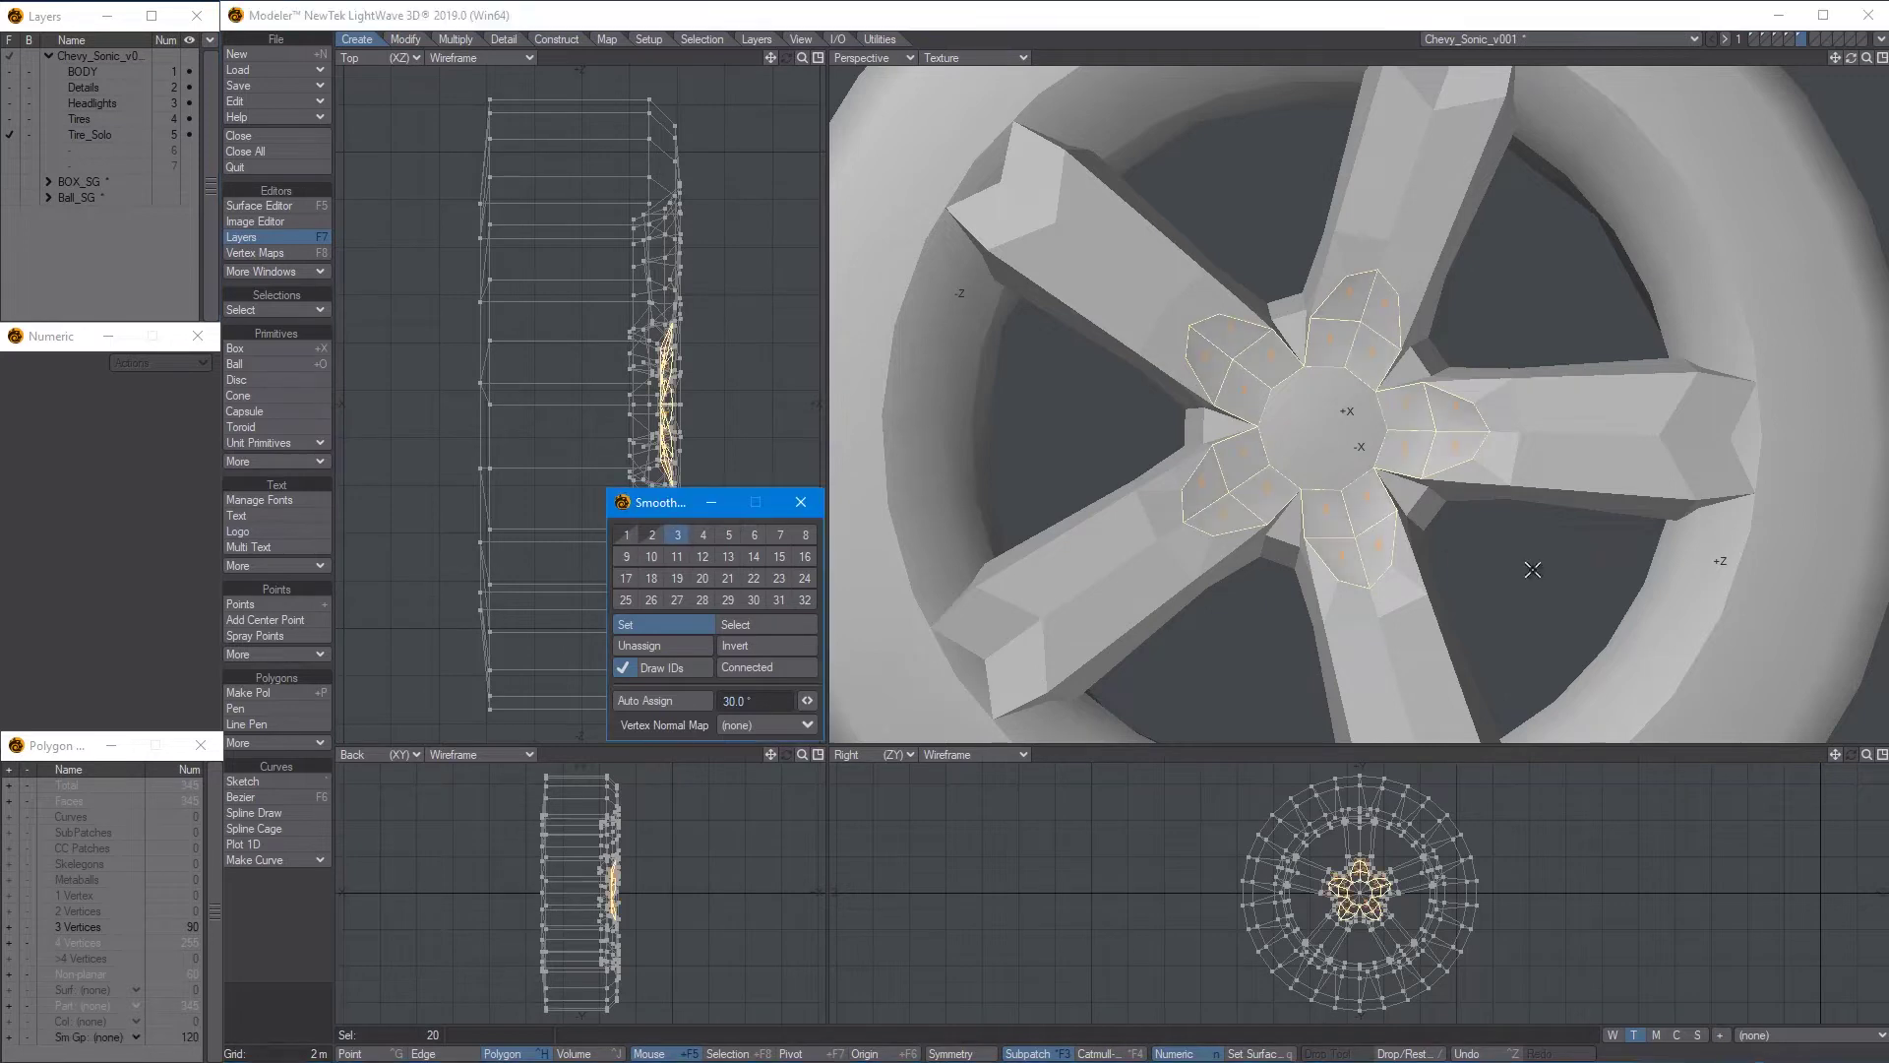
key(slash)
Select the two end polygons at the outer tip of all five spokes, assign them to smoothing group 3 and clear the selection
alt+drag(1530, 581, 1523, 494)
scroll(1371, 396, up, 5)
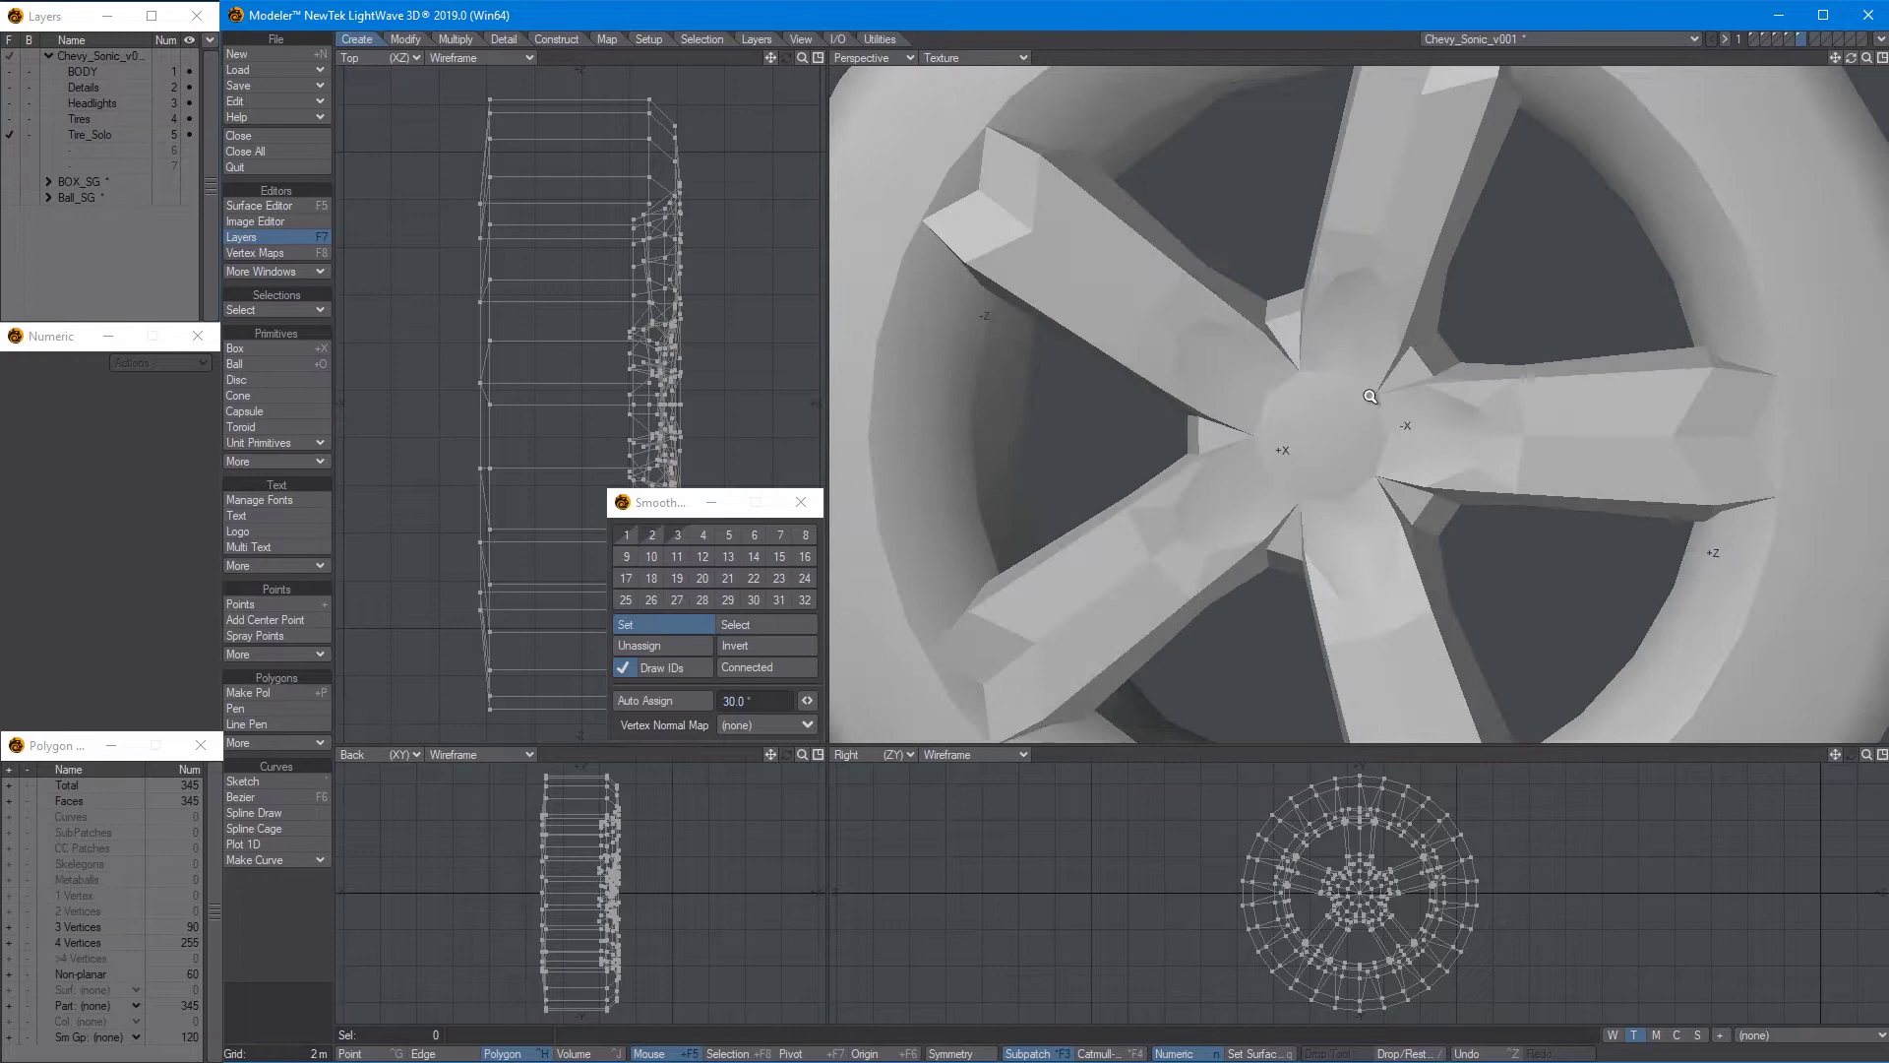
scroll(1360, 389, down, 5)
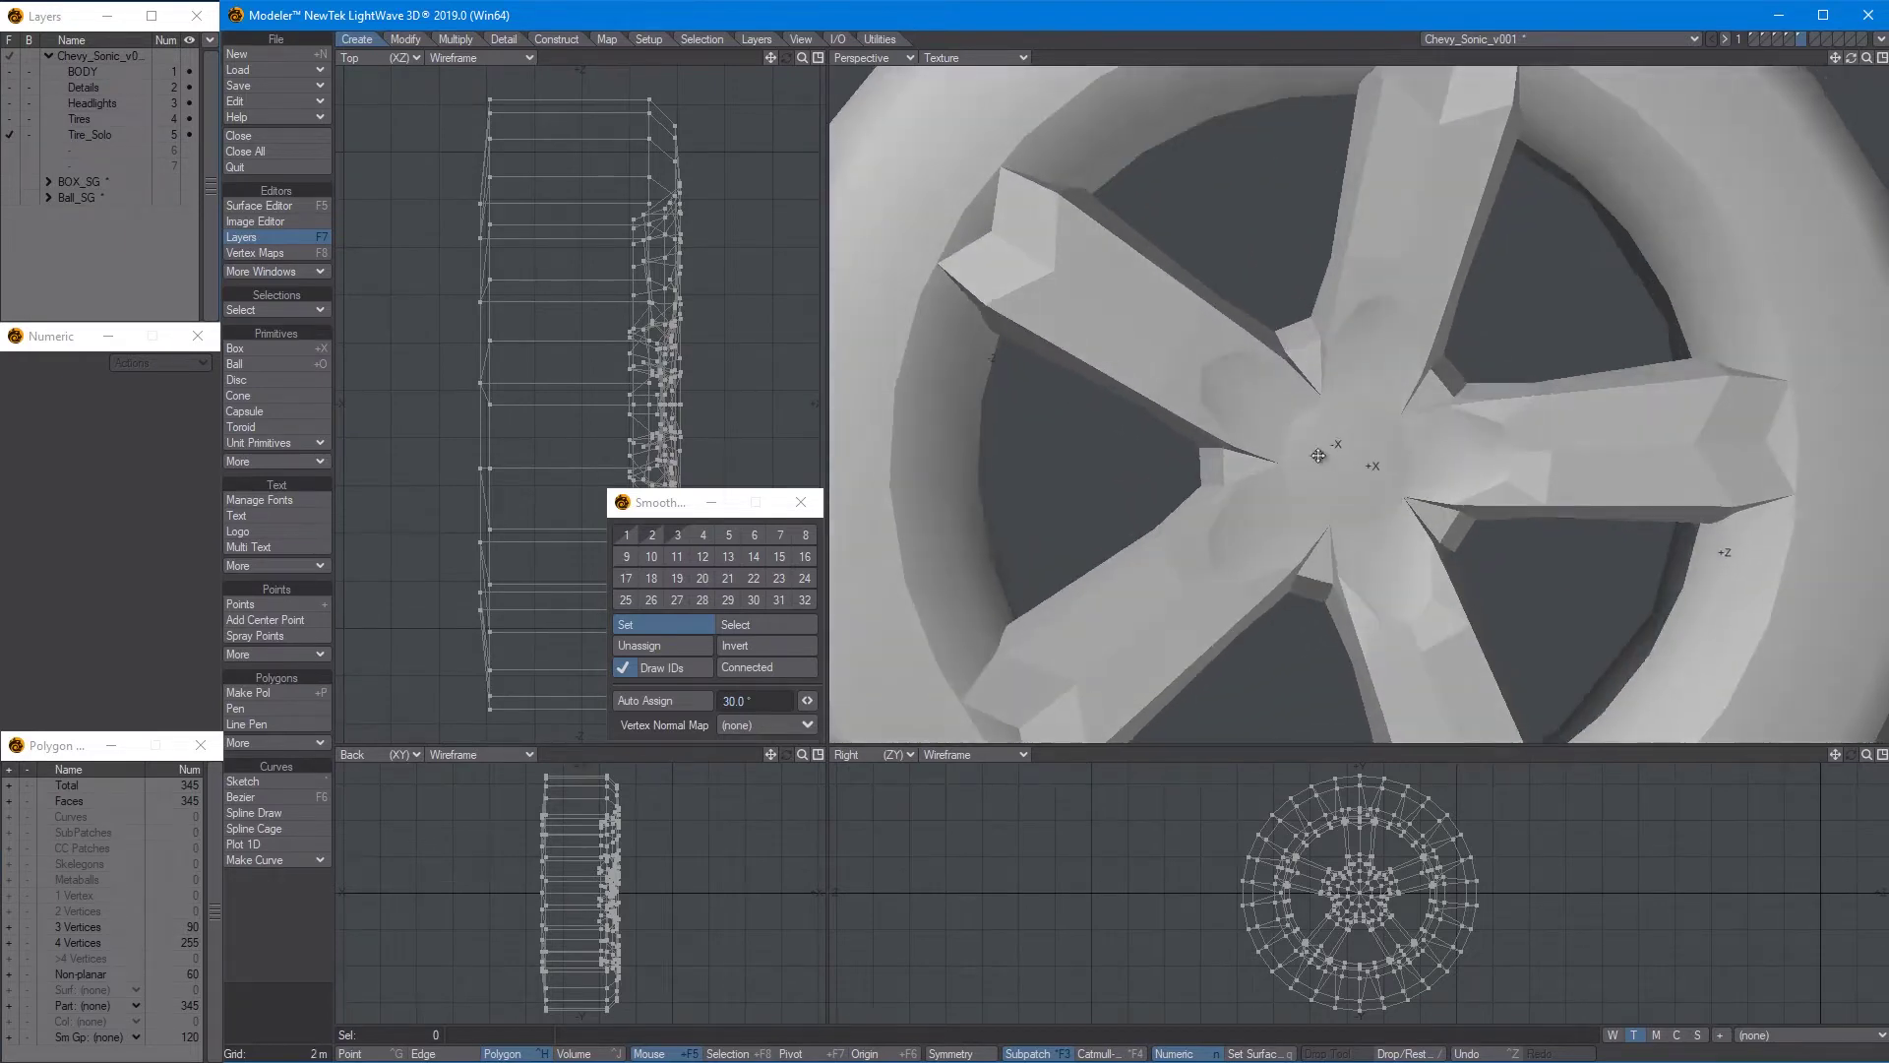
mouse_move(1309, 433)
alt+mouse_down()
mouse_move(1009, 320)
mouse_move(1044, 314)
alt+mouse_up()
key(g)
mouse_move(1113, 588)
mouse_down()
mouse_move(1084, 561)
mouse_move(1108, 588)
mouse_up()
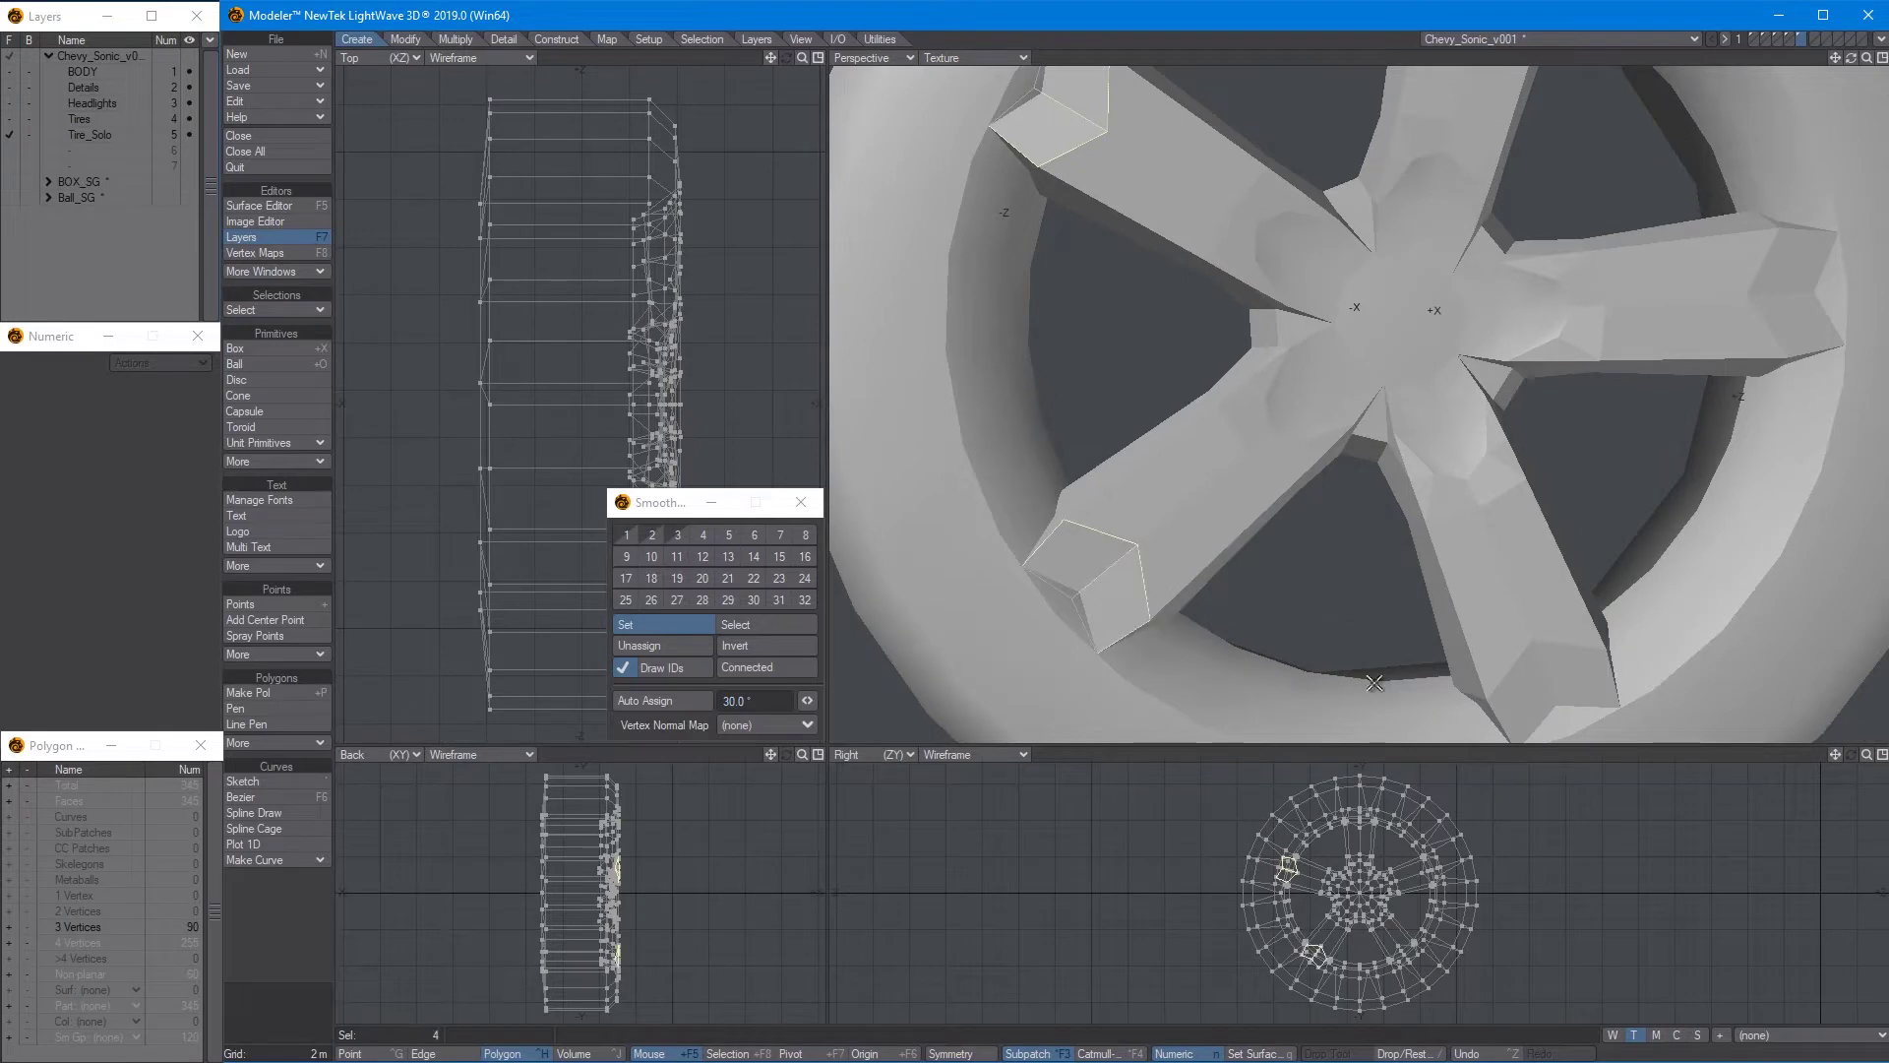
drag(1555, 685, 1525, 691)
drag(1761, 298, 1780, 286)
mouse_move(1585, 280)
alt+mouse_down()
mouse_move(1397, 193)
mouse_move(1387, 155)
alt+mouse_up()
alt+drag(1407, 398, 1360, 402)
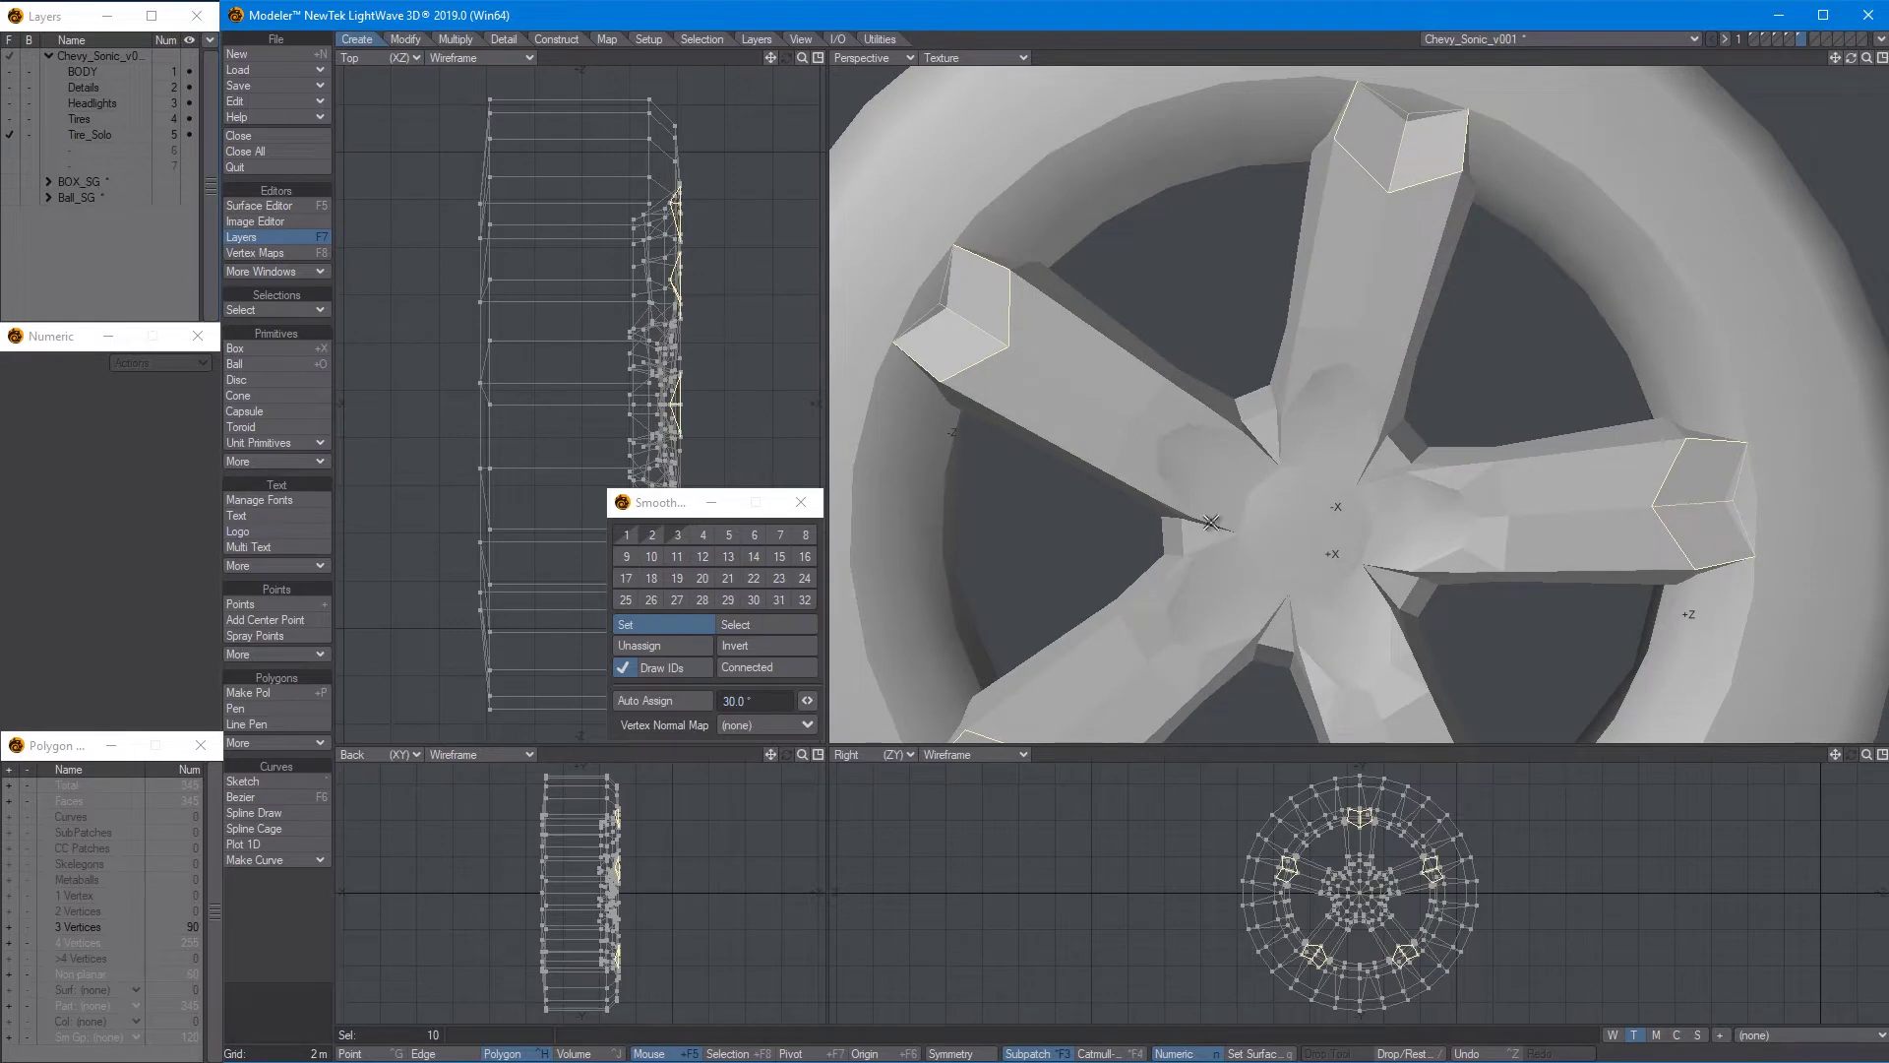
scroll(1211, 523, down, 2)
click(679, 534)
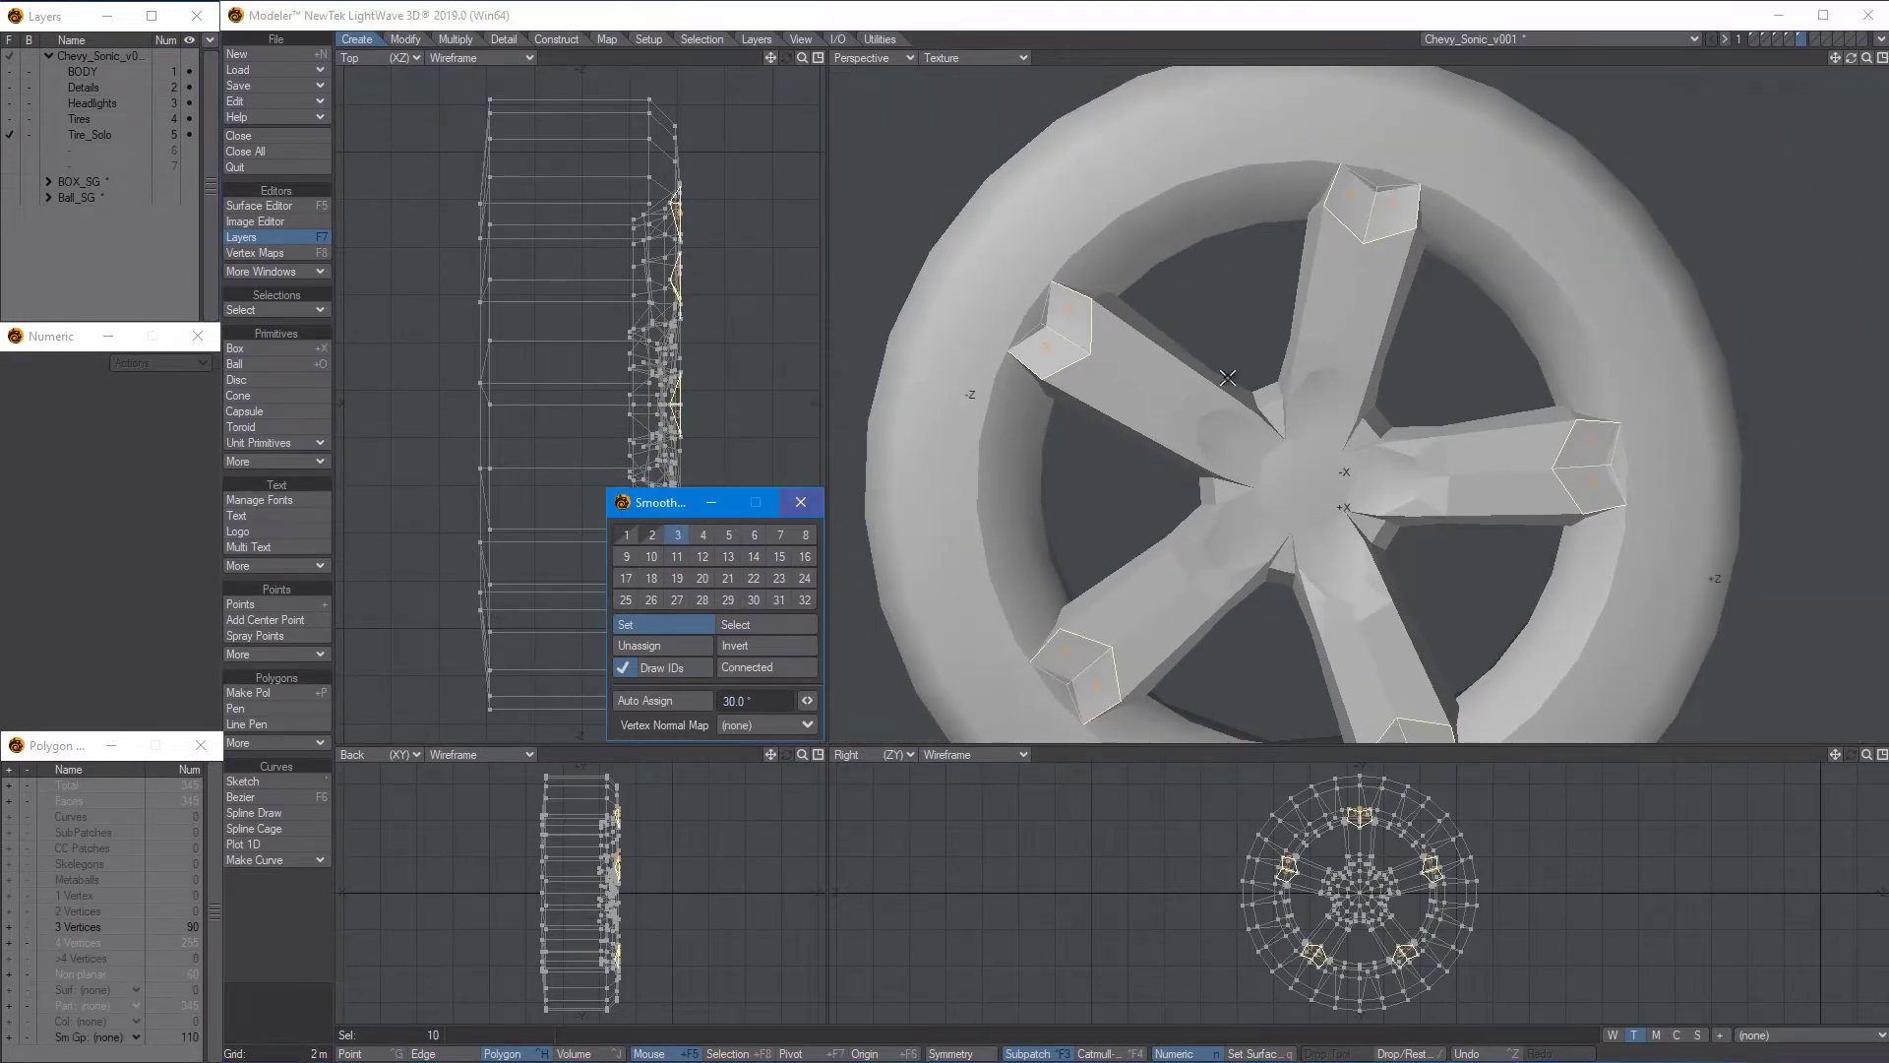
key(/)
Select the front-face polygons of three neighboring spokes, from the outer tips to the hub recesses
alt+drag(1242, 316, 1258, 365)
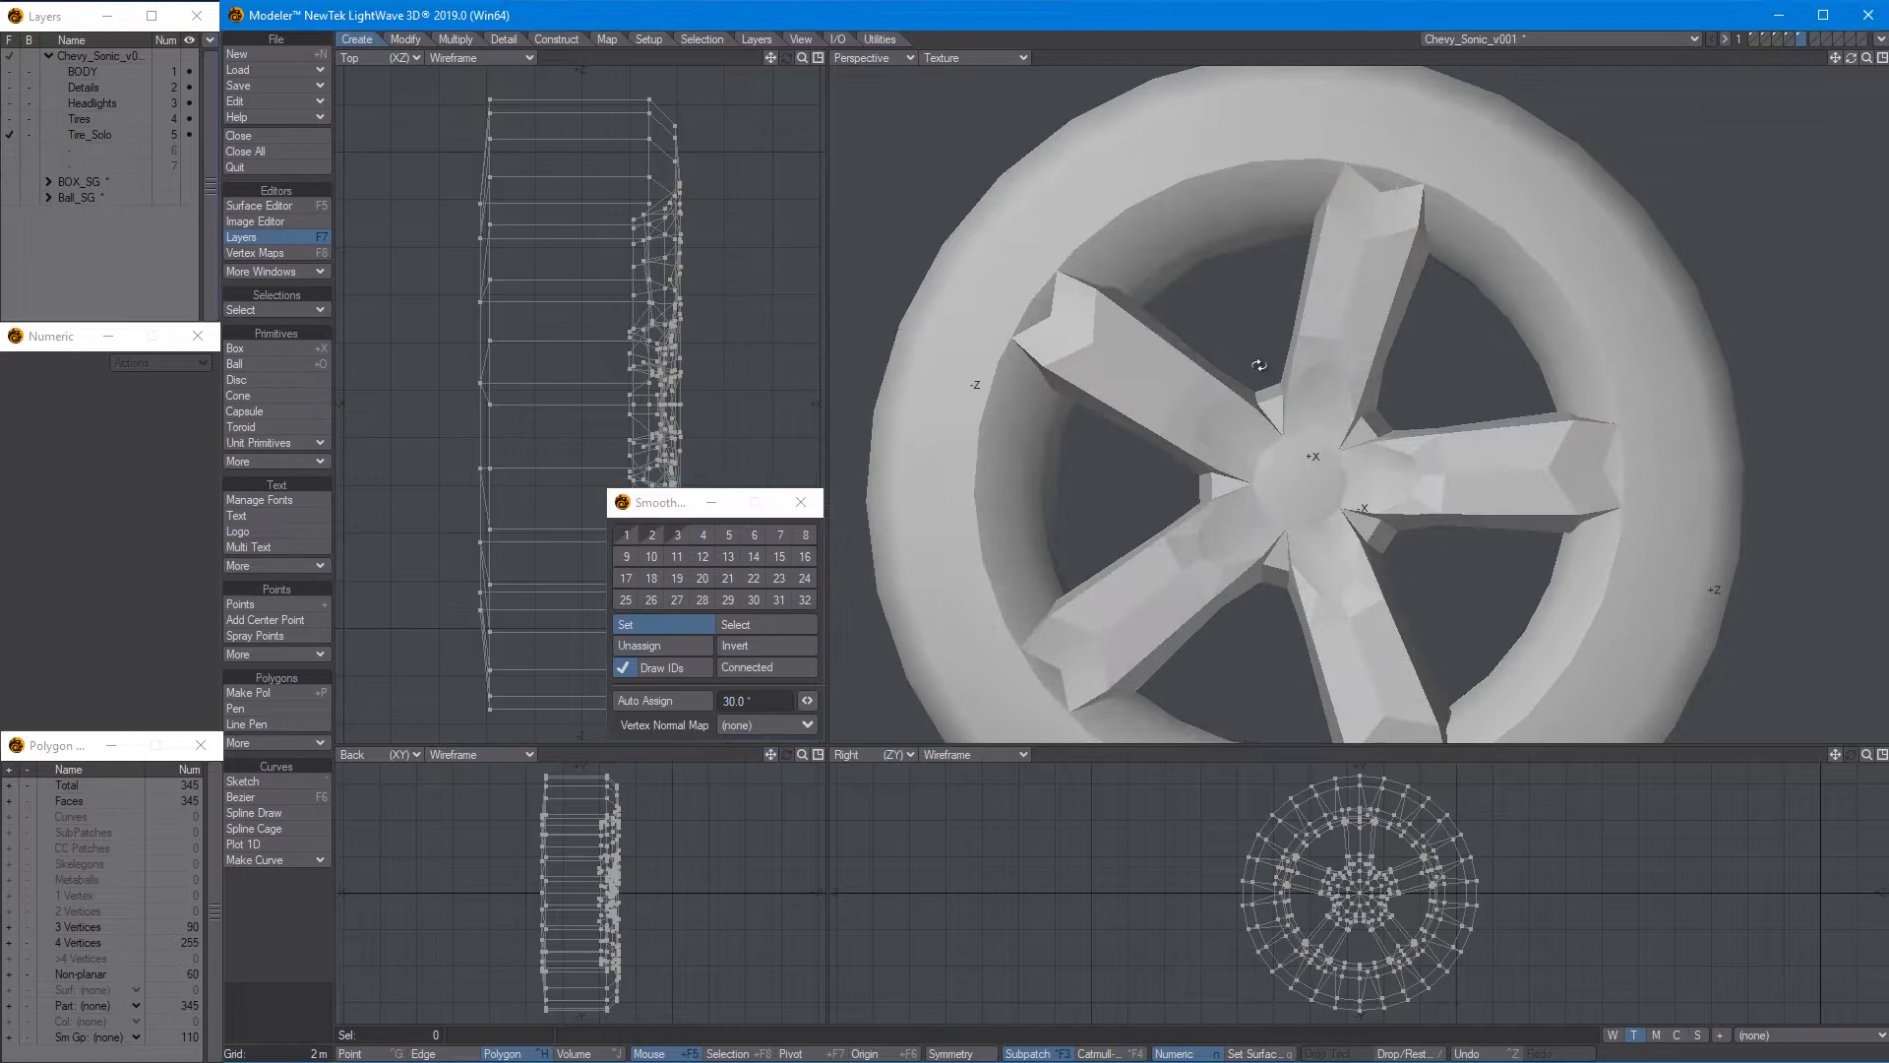
scroll(1199, 357, up, 3)
mouse_move(1084, 324)
mouse_down()
mouse_move(1099, 402)
mouse_move(1255, 418)
mouse_move(1188, 483)
mouse_move(1195, 504)
mouse_up()
mouse_move(1245, 658)
alt+shift+mouse_down()
mouse_move(1329, 426)
mouse_move(1197, 550)
mouse_move(1363, 478)
mouse_move(1465, 487)
mouse_move(1552, 541)
mouse_move(1580, 483)
alt+shift+mouse_up()
alt+shift+drag(1539, 405, 1511, 377)
shift+click(1517, 385)
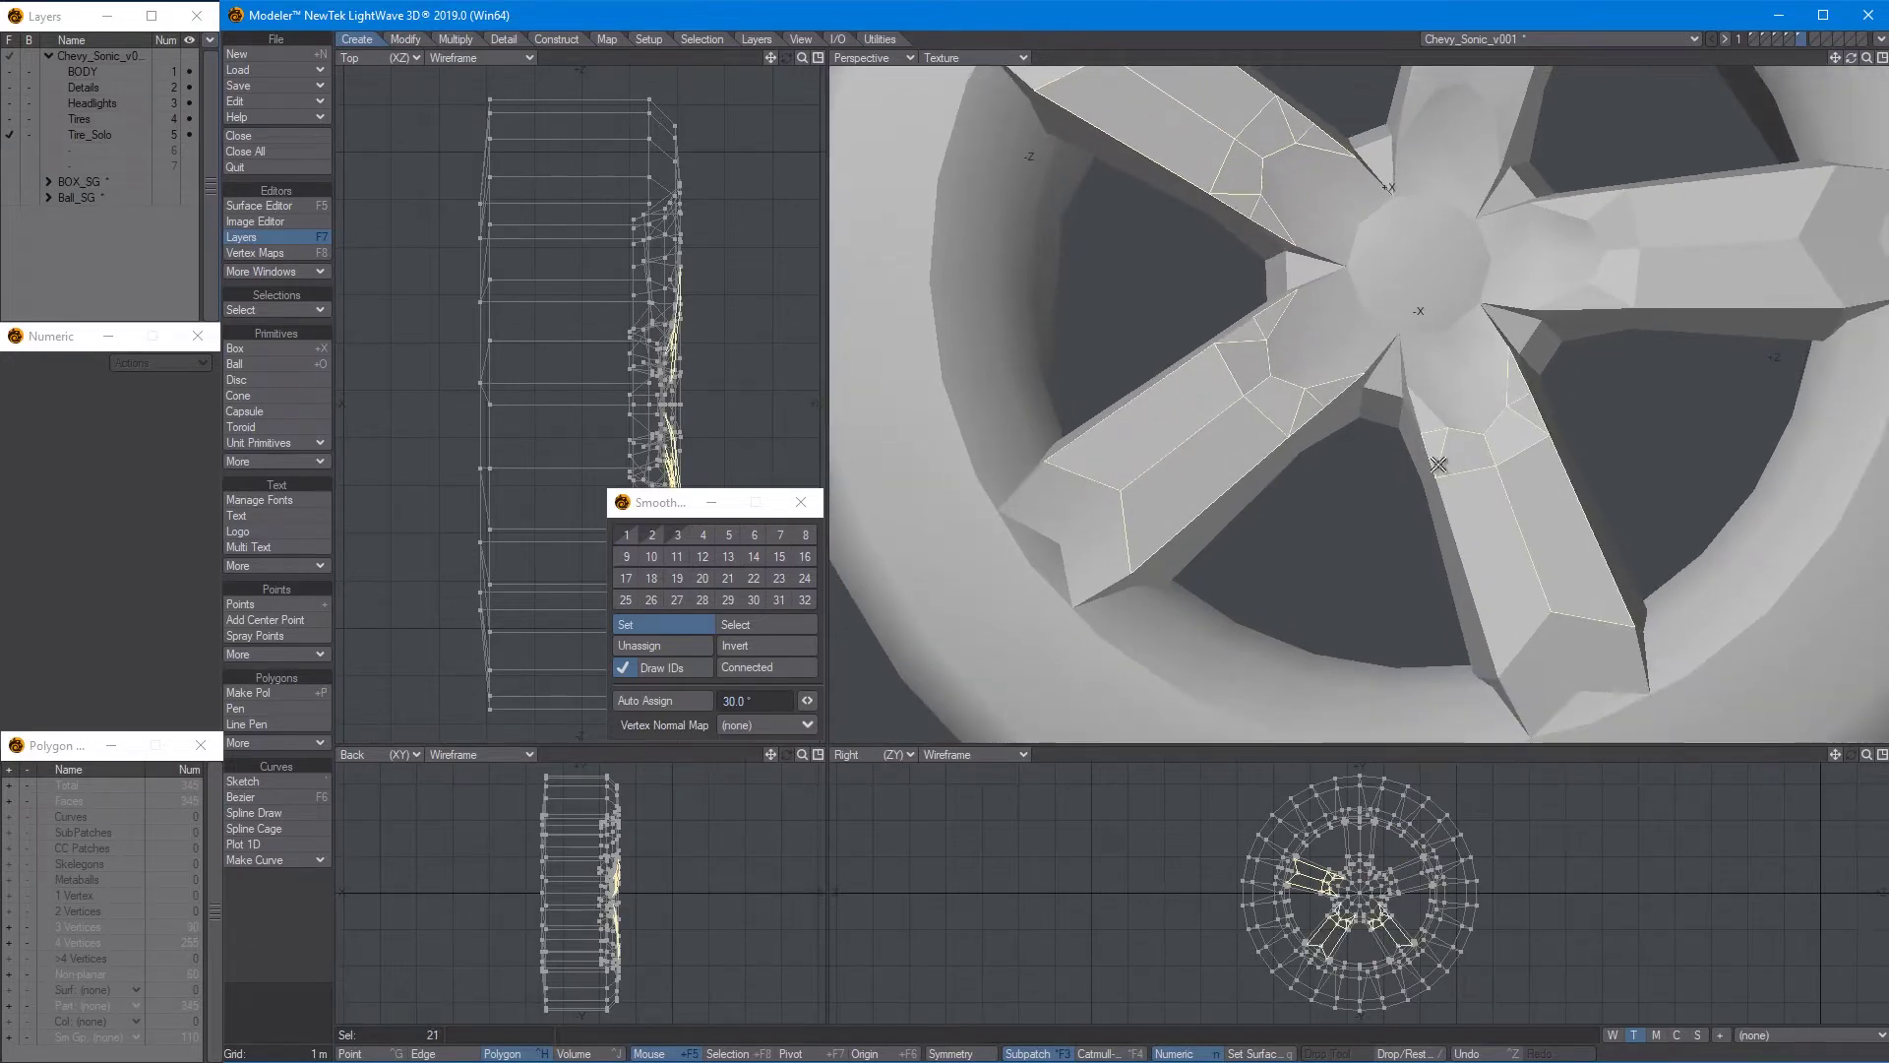
shift+click(1423, 417)
shift+click(1511, 545)
Add the front faces of the remaining two spokes, assign all spoke fronts to smoothing group 4 and clear the selection
mouse_move(1654, 246)
alt+shift+mouse_down()
mouse_move(1505, 340)
mouse_move(1447, 299)
mouse_move(1493, 363)
mouse_move(1589, 320)
mouse_move(1453, 307)
mouse_move(1444, 332)
mouse_move(1402, 340)
alt+shift+mouse_up()
mouse_move(1344, 199)
alt+mouse_down()
mouse_move(1269, 418)
mouse_move(1238, 440)
mouse_move(1323, 448)
mouse_move(1318, 473)
alt+mouse_up()
alt+shift+drag(1286, 539, 1416, 305)
ctrl+alt+drag(1466, 392, 1305, 382)
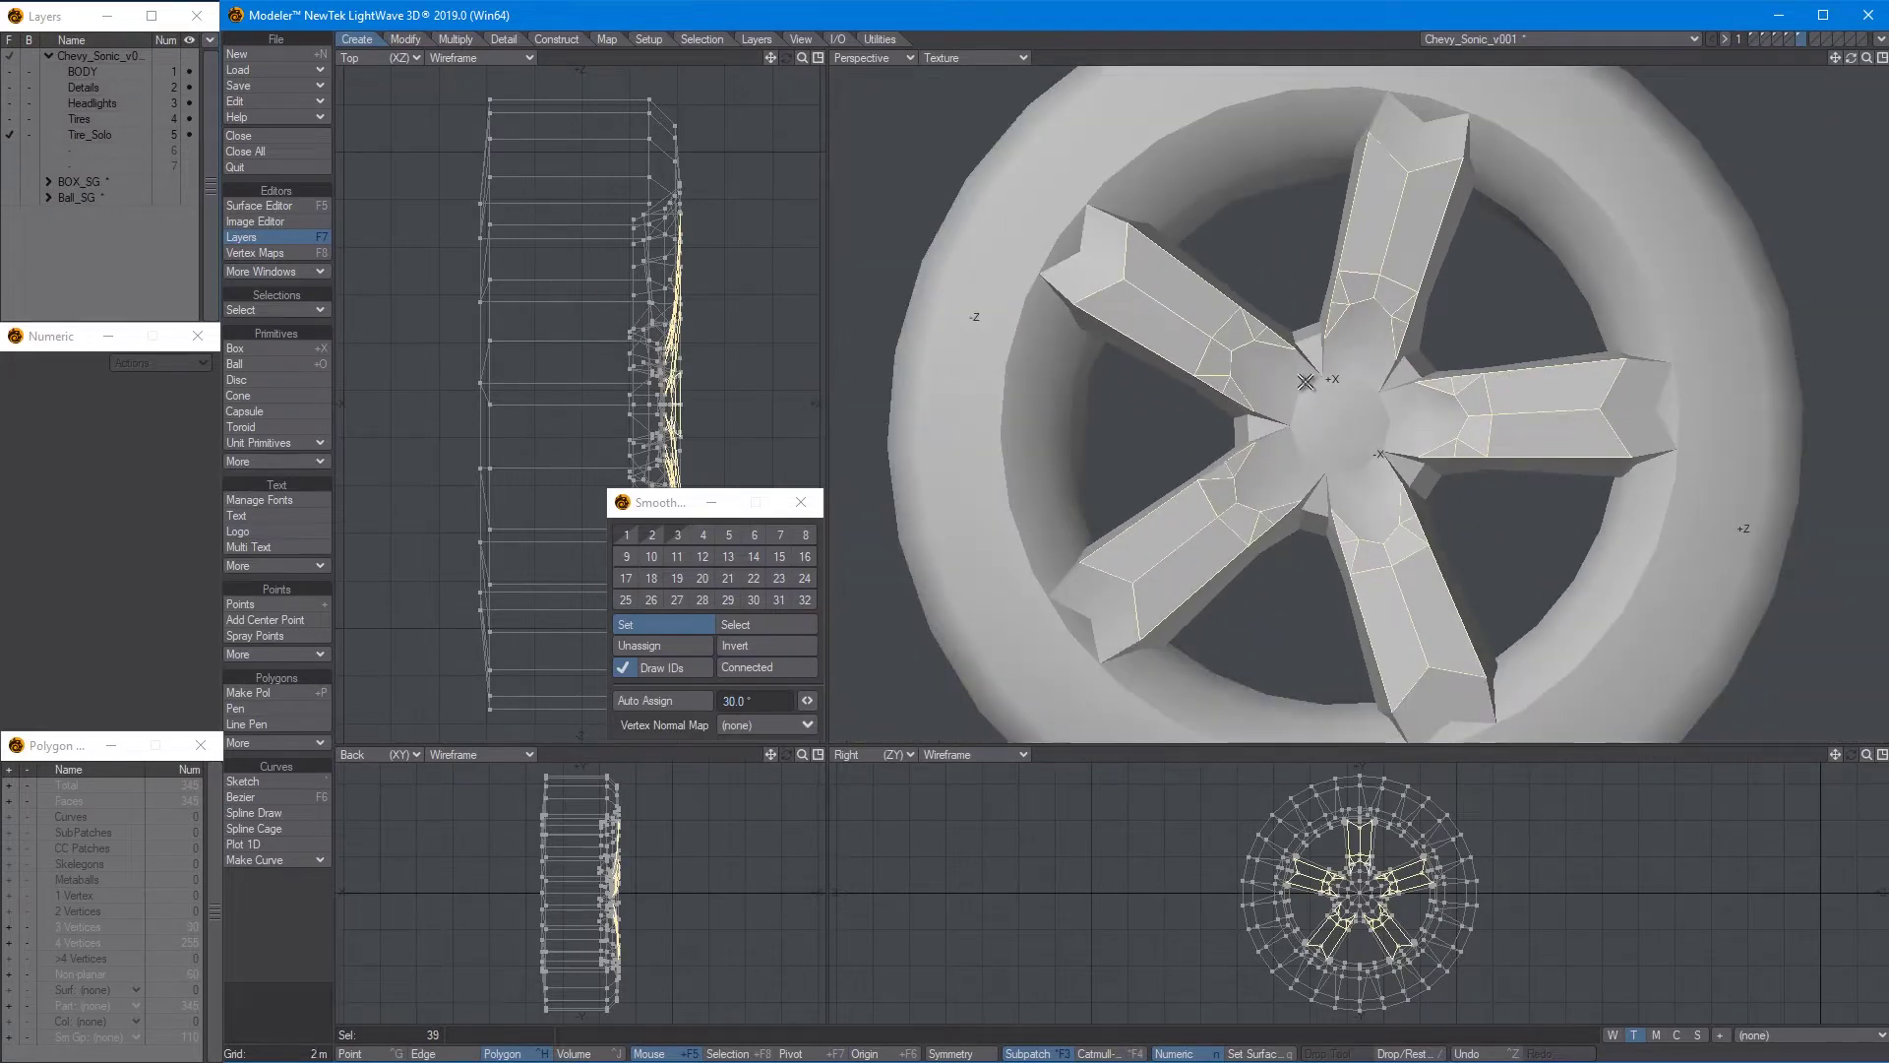
click(702, 536)
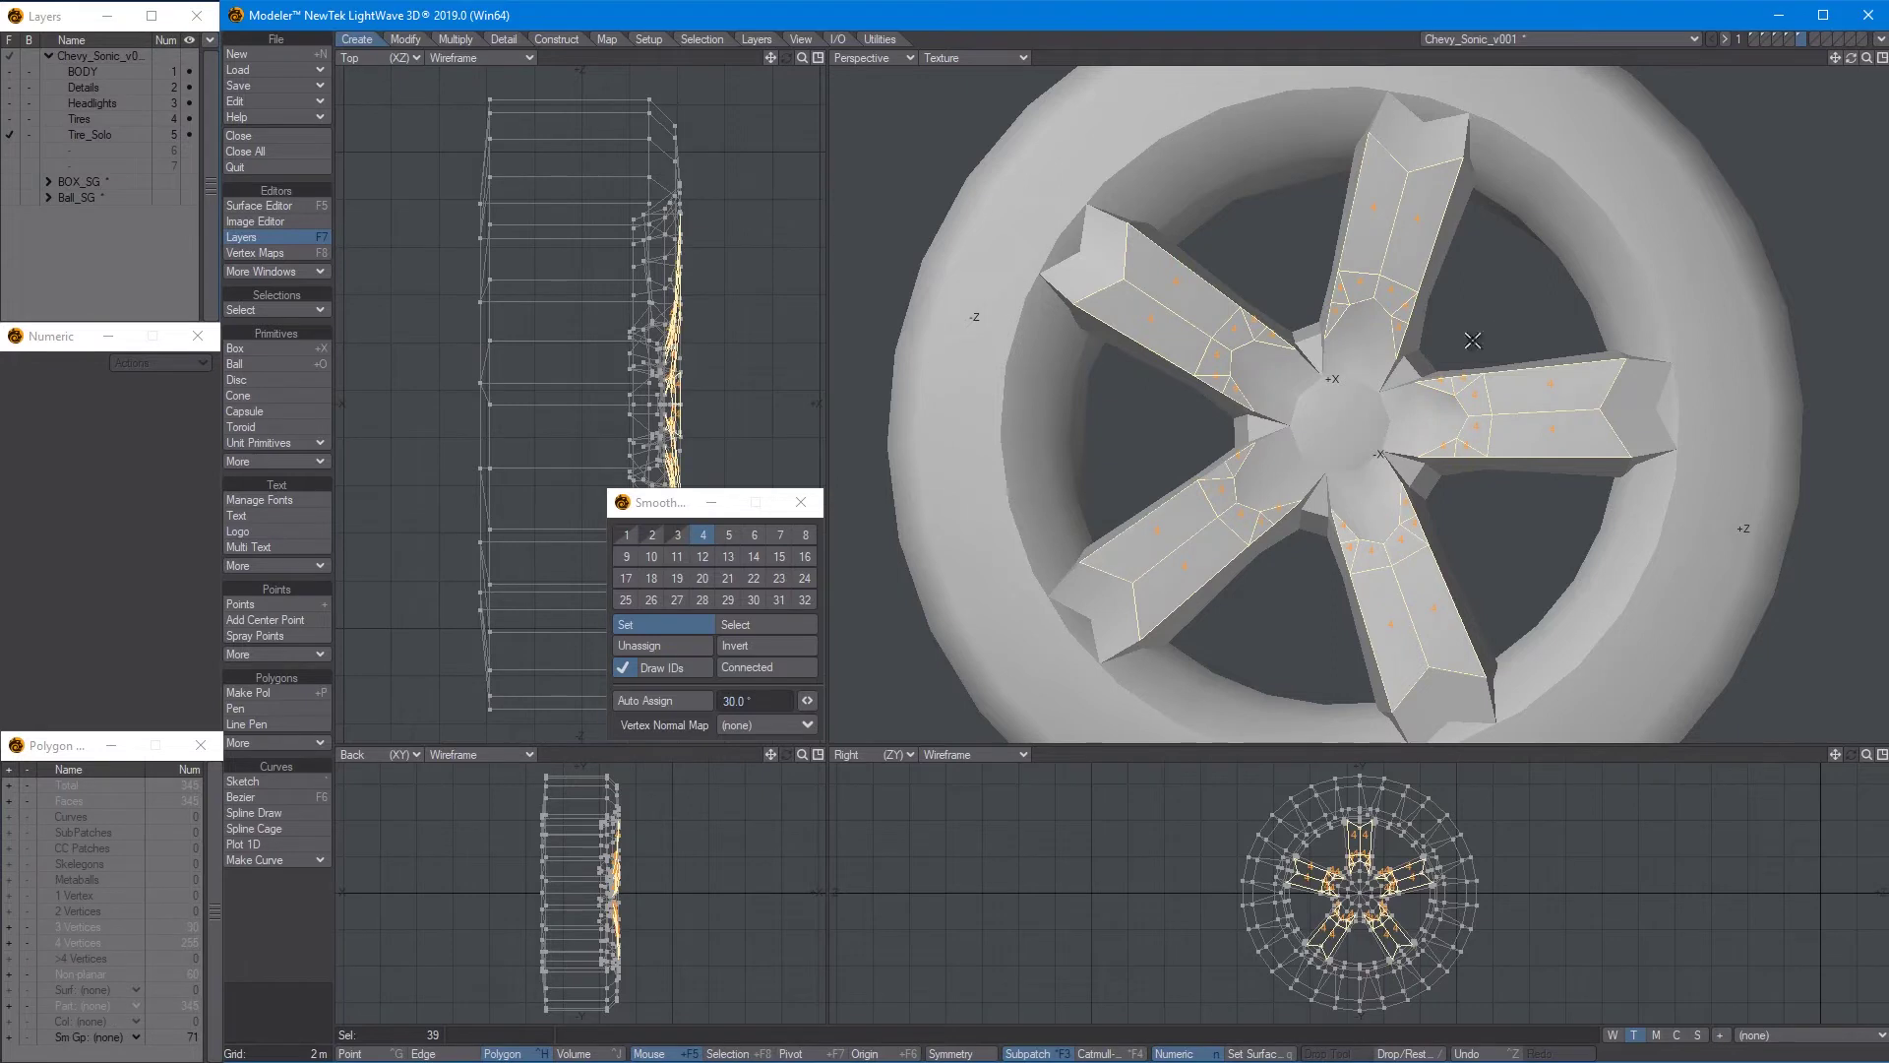
key(/)
Select the side-wall polygons lining the gap between two adjacent spokes, assign them to smoothing group 5 and clear the selection
alt+drag(1494, 387, 1408, 458)
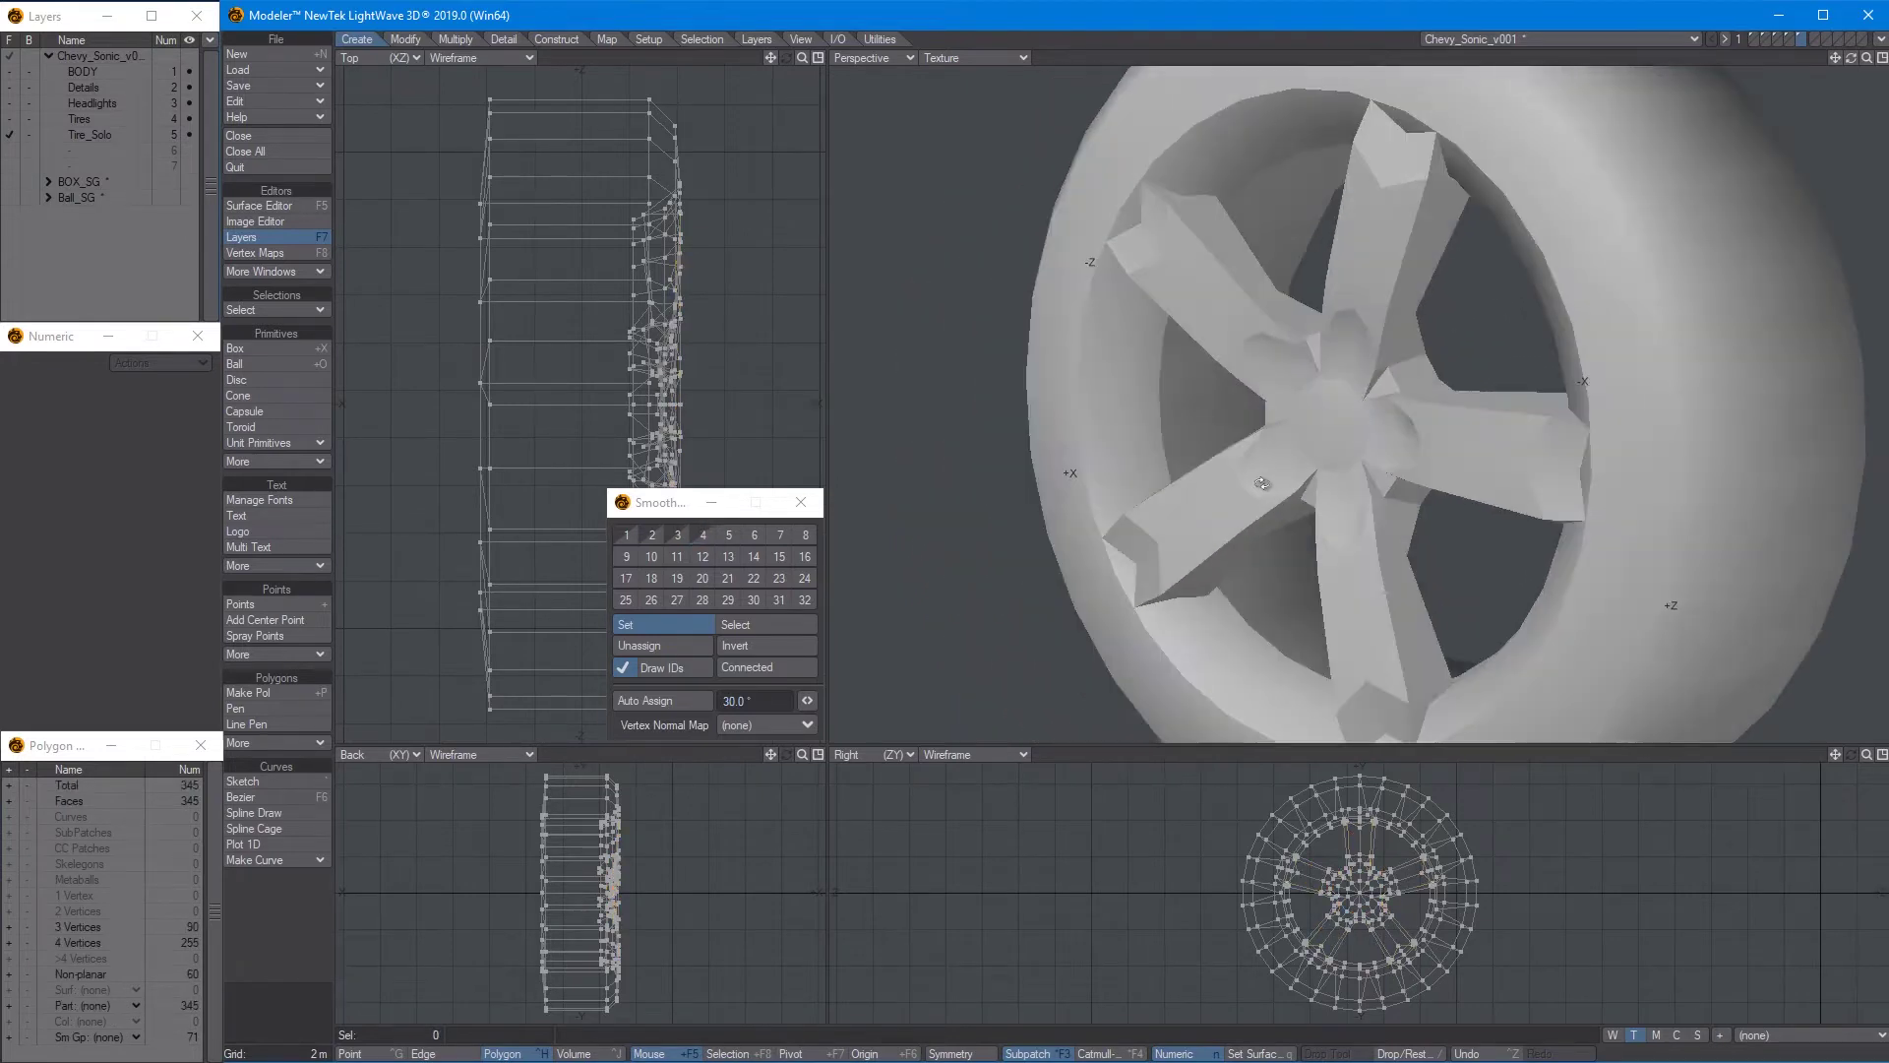
alt+drag(1262, 483, 1348, 246)
click(1351, 241)
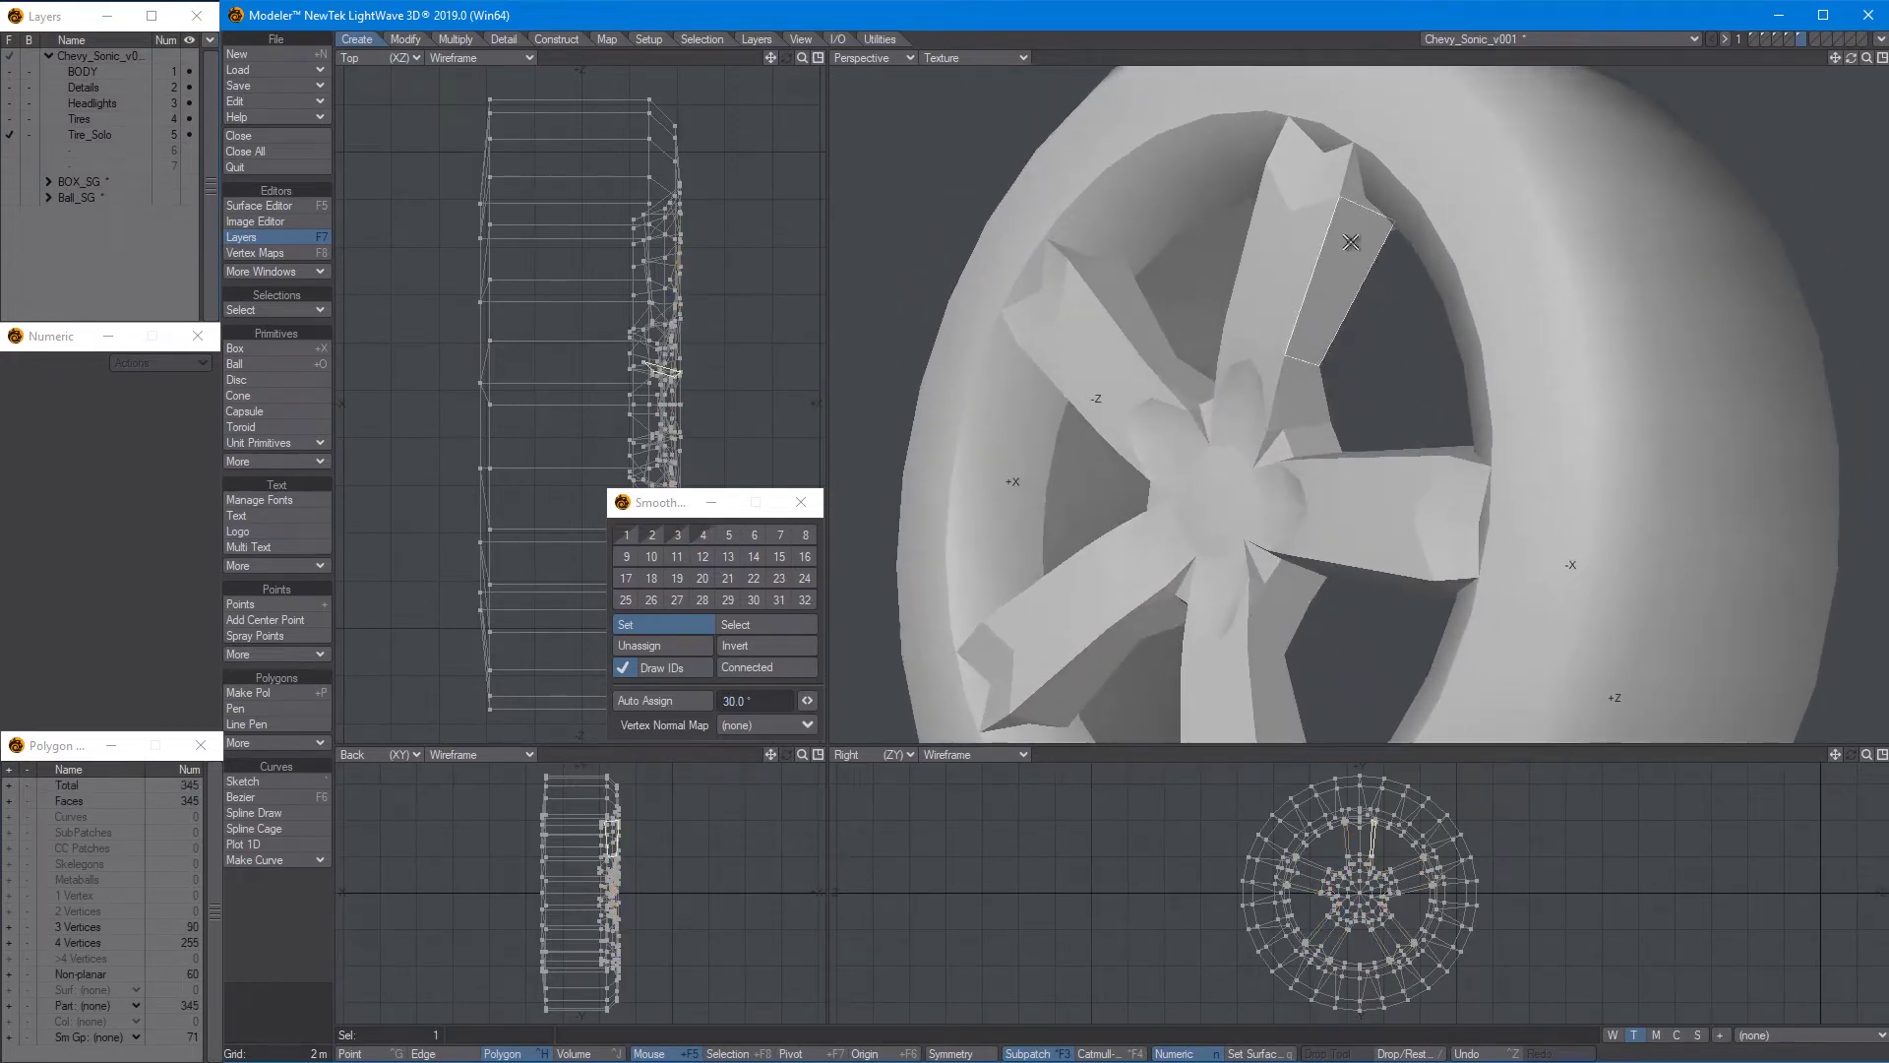
click(1309, 393)
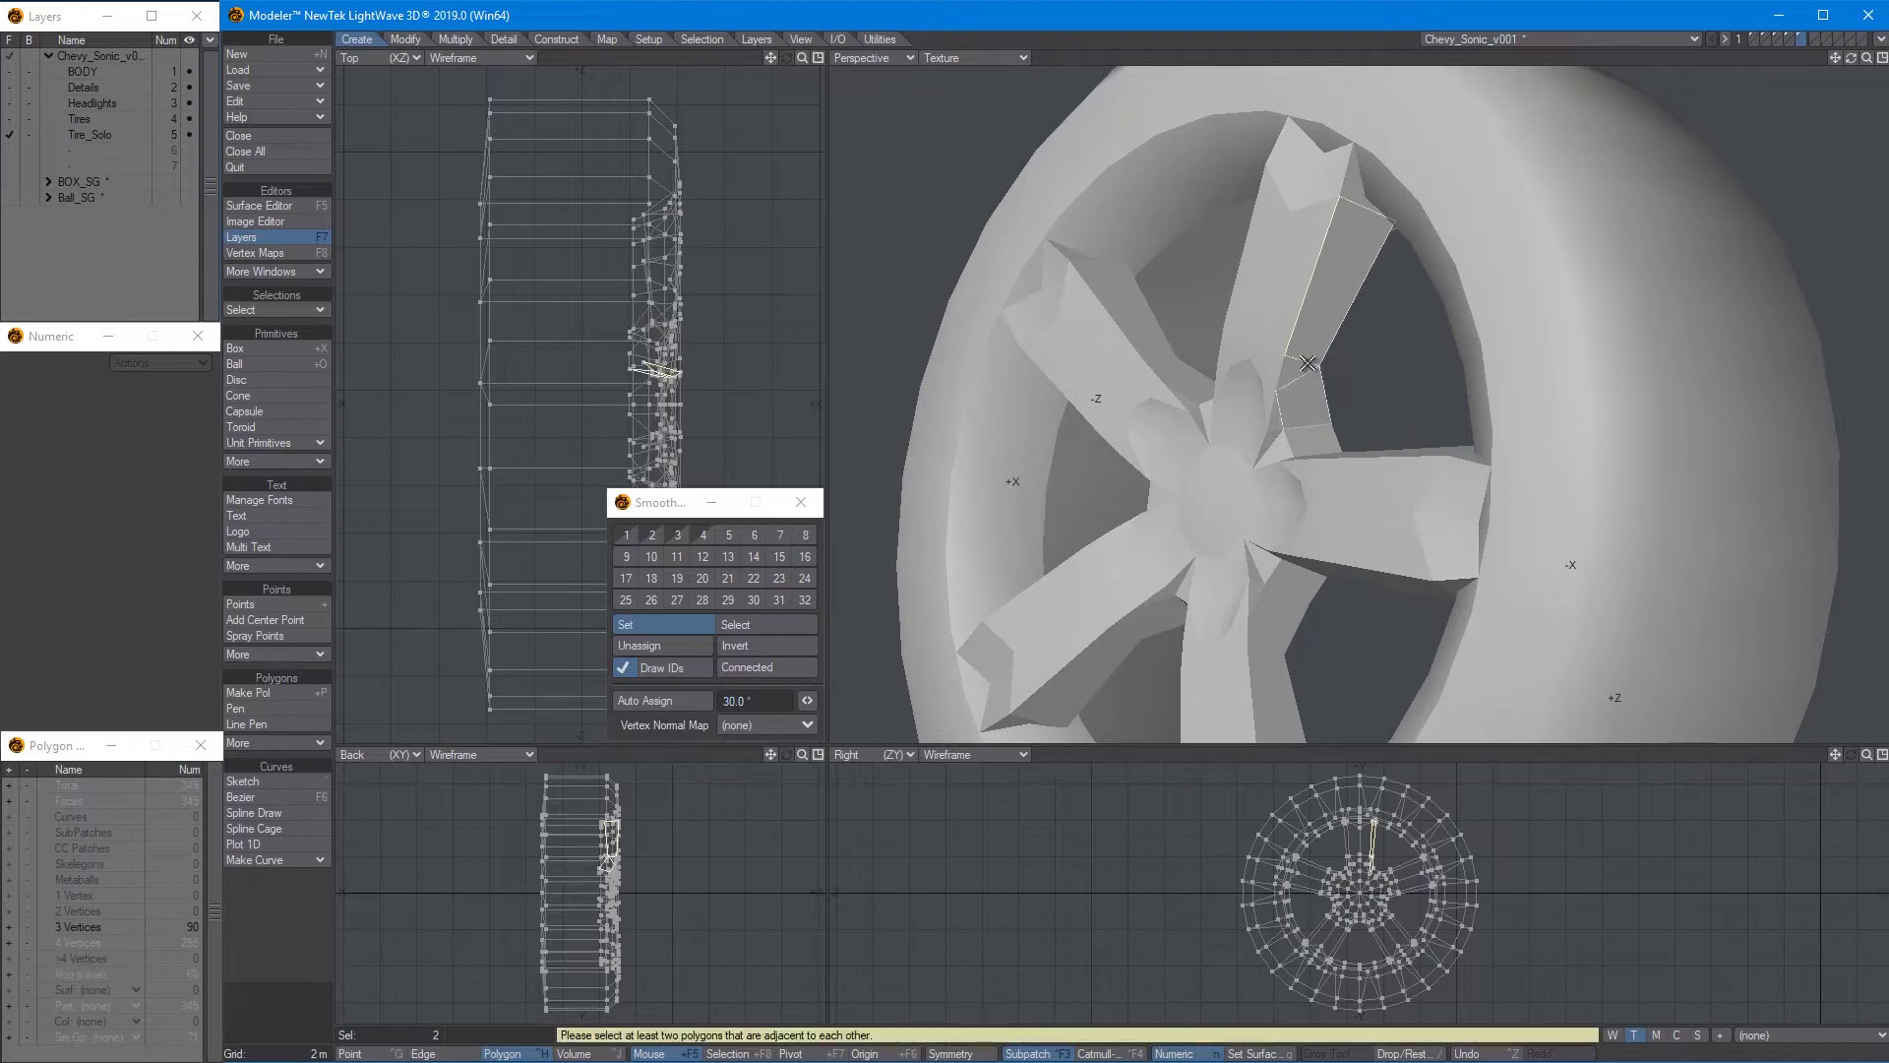
alt+drag(1321, 447, 1369, 470)
shift+drag(1369, 472, 1576, 476)
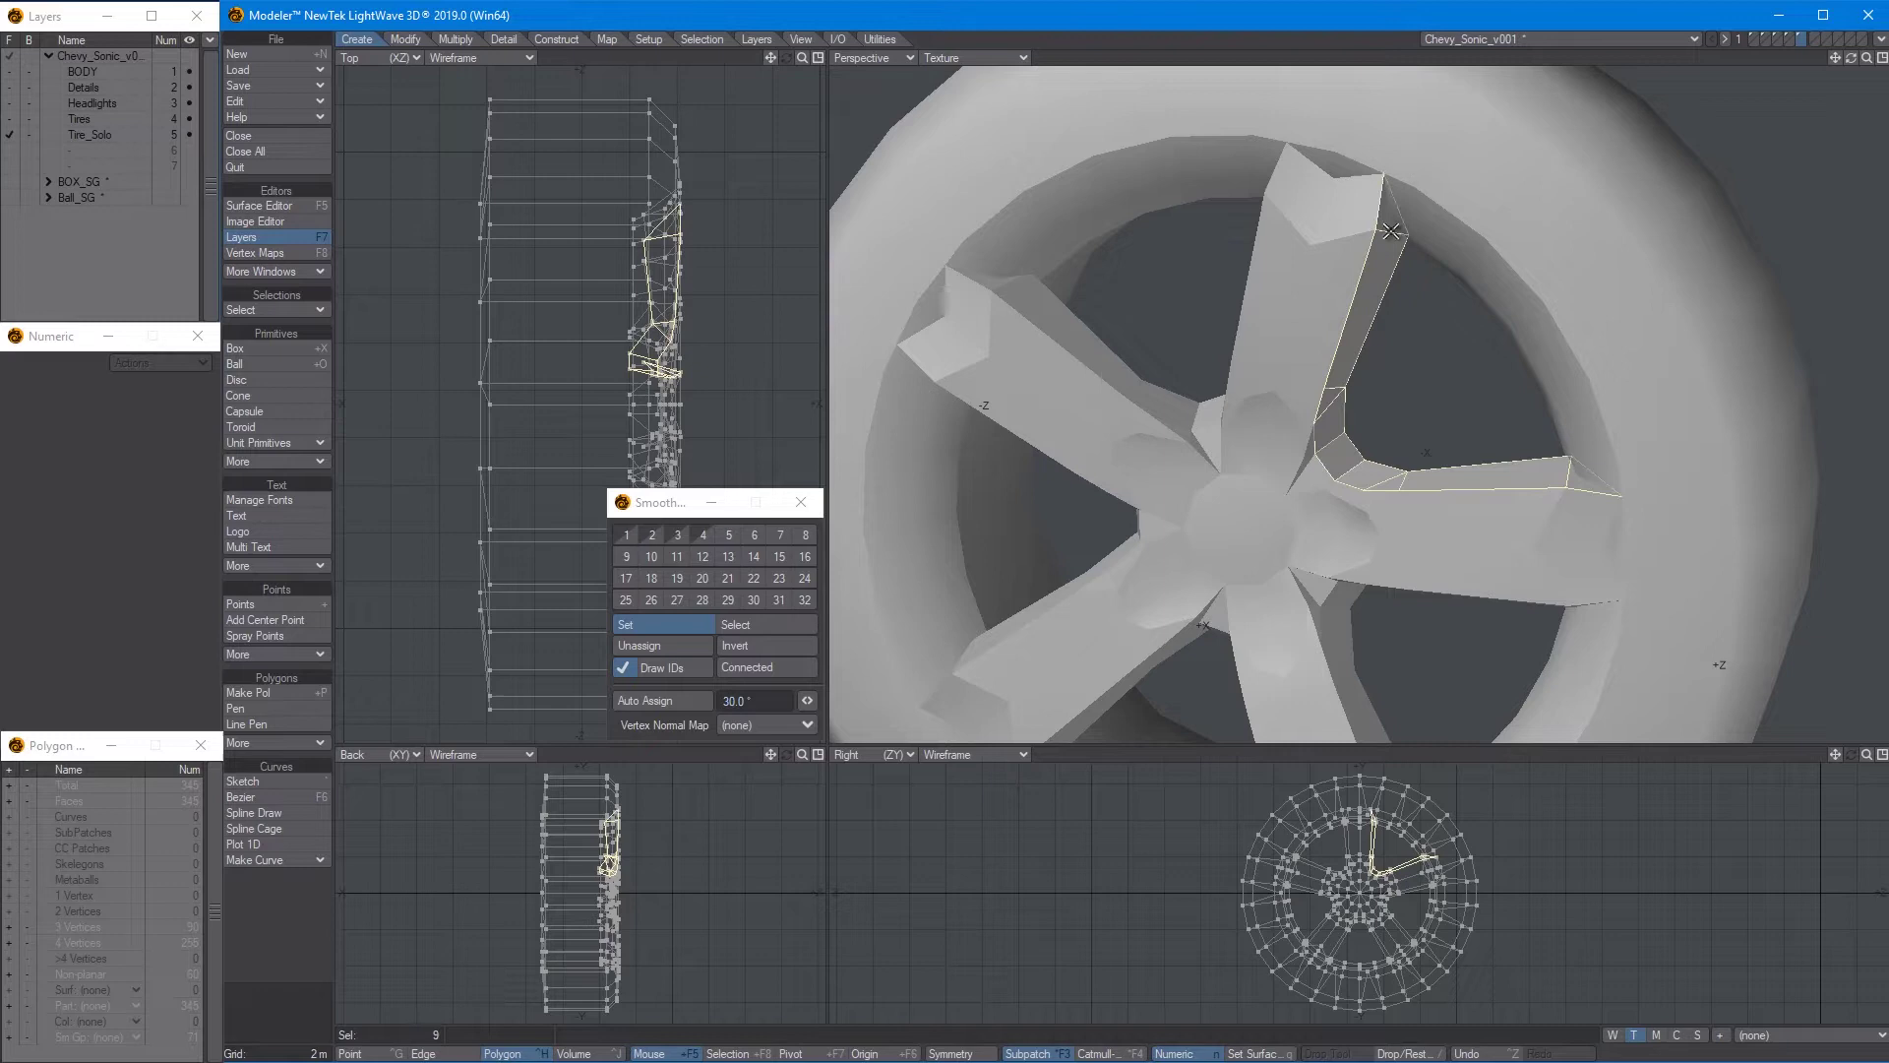
alt+drag(1391, 230, 1215, 531)
click(728, 539)
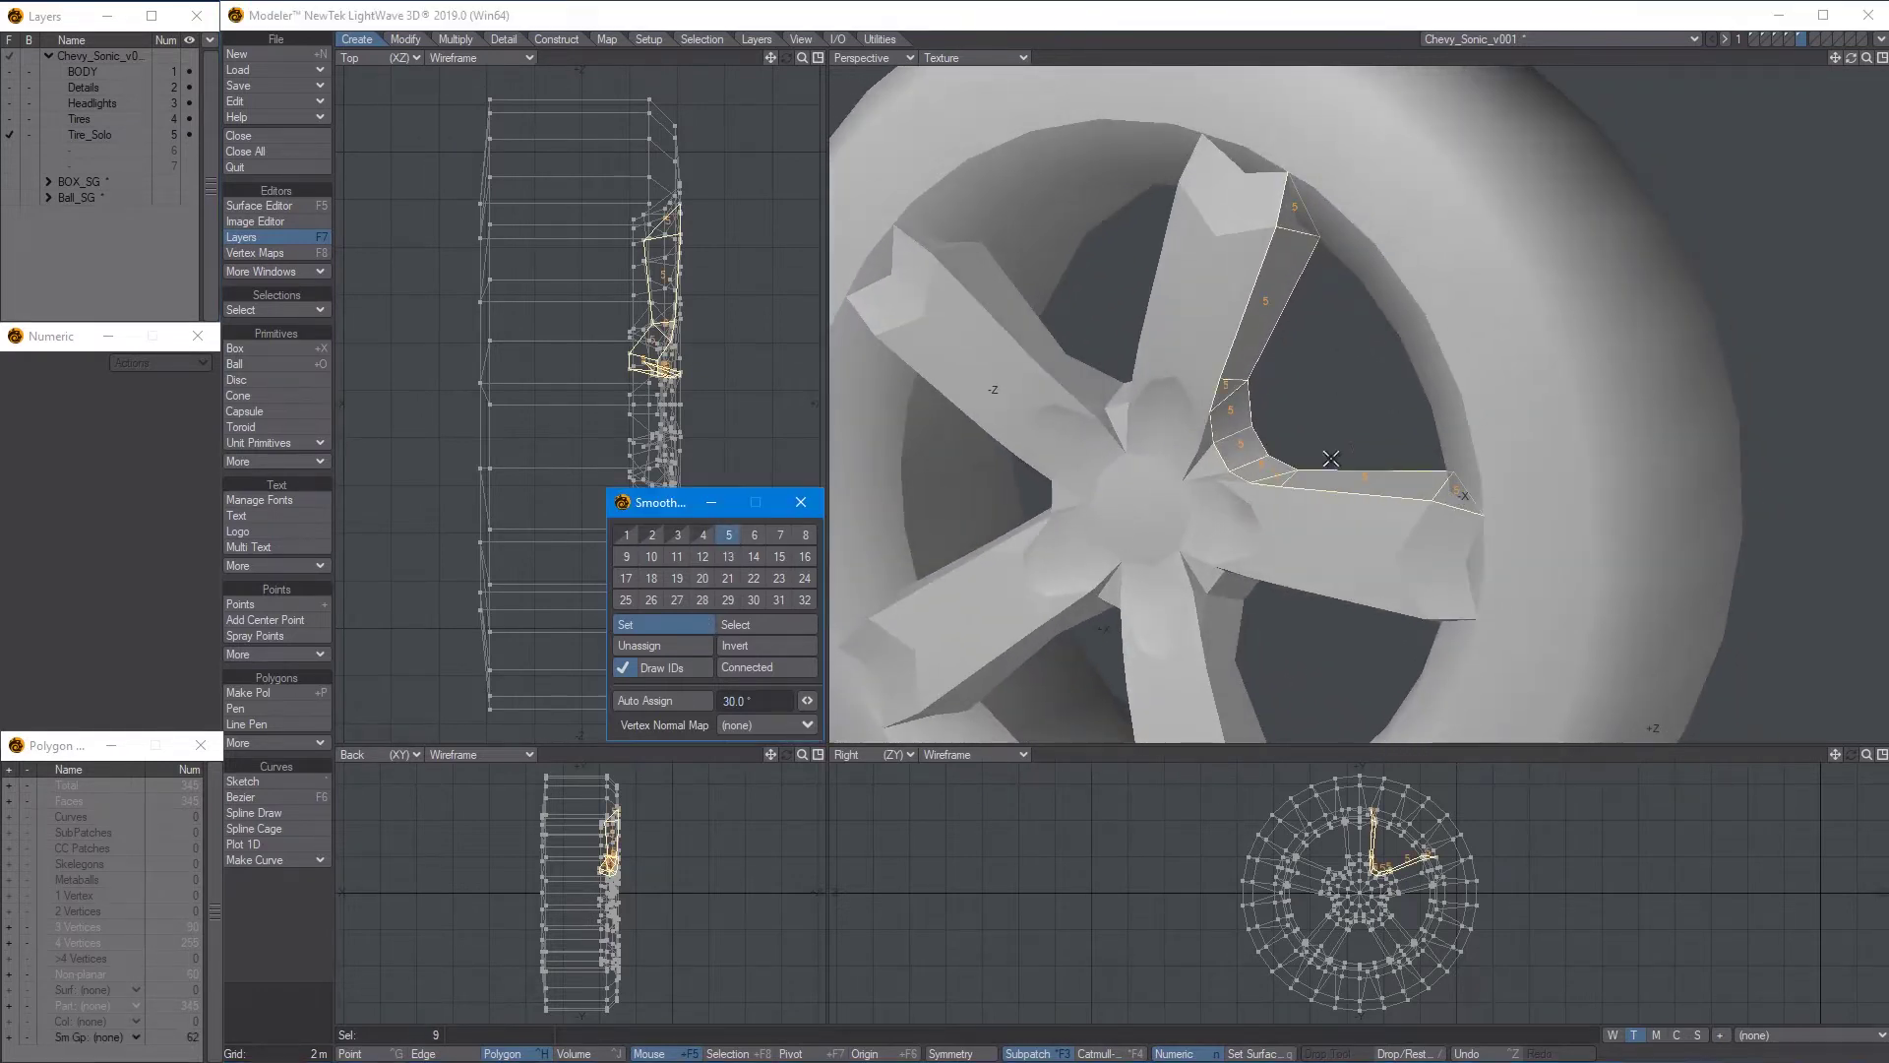
click(1373, 404)
Select the side-wall polygons of the spokes in the next gaps around the wheel
mouse_move(1371, 423)
alt+mouse_down()
mouse_move(1517, 416)
mouse_move(1349, 328)
mouse_move(1436, 499)
mouse_move(1279, 500)
mouse_move(1215, 563)
mouse_move(1218, 585)
alt+mouse_up()
mouse_move(1218, 586)
alt+mouse_down()
mouse_move(1248, 528)
mouse_move(1230, 605)
alt+mouse_up()
mouse_move(1141, 527)
alt+mouse_down()
mouse_move(1168, 463)
mouse_move(1191, 501)
alt+mouse_up()
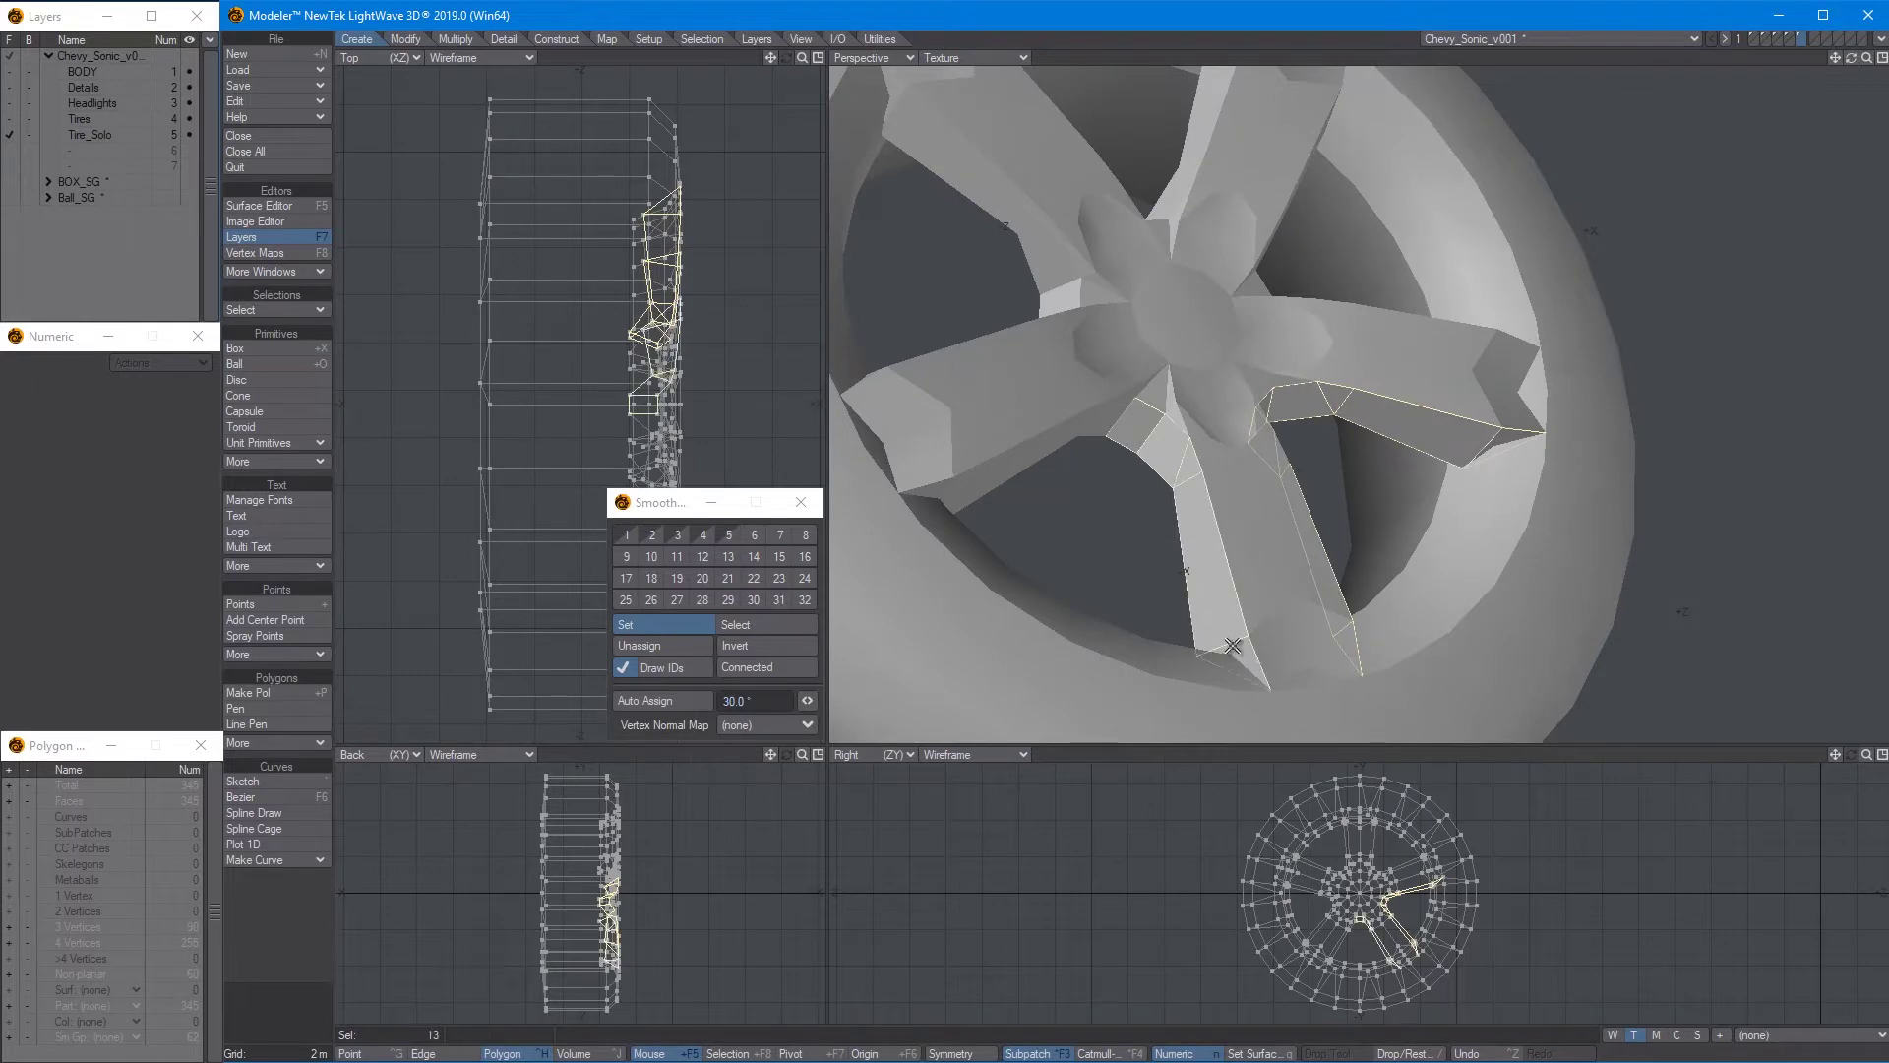
mouse_move(1376, 574)
alt+mouse_down()
mouse_move(1341, 384)
mouse_move(1234, 374)
alt+mouse_up()
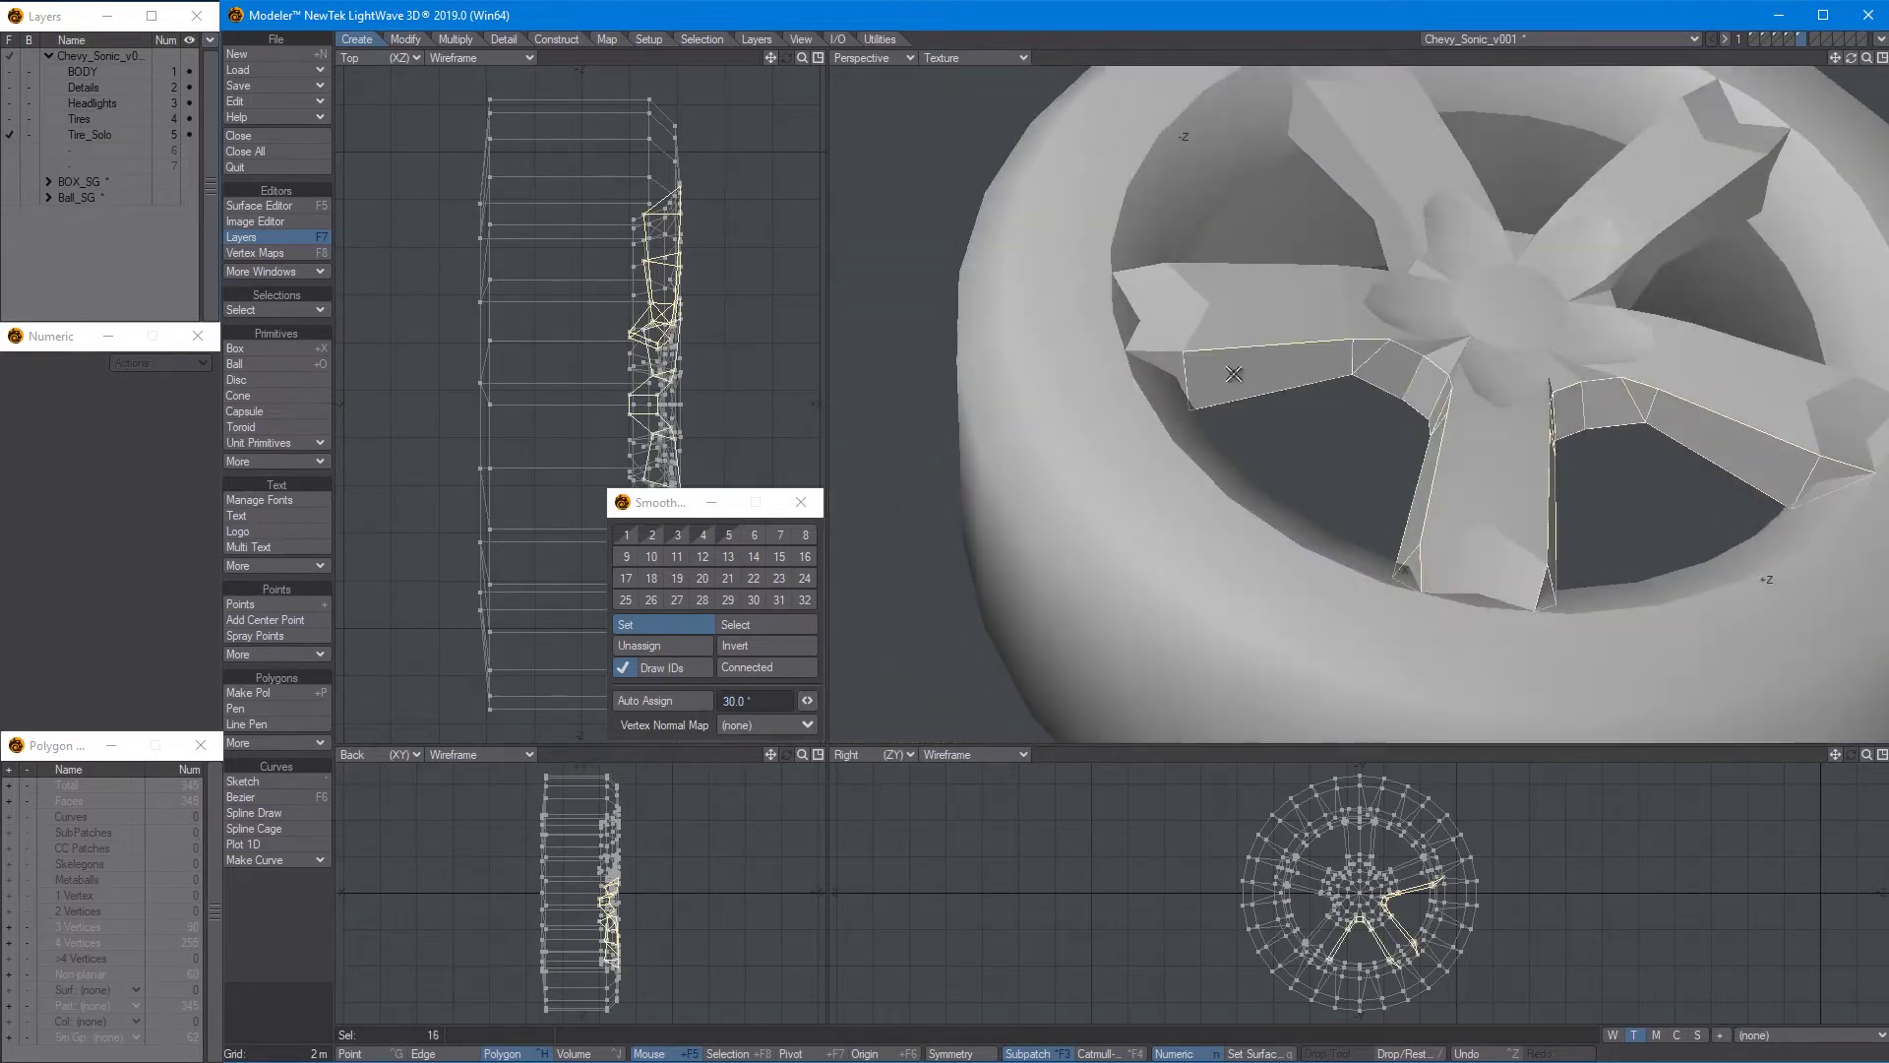
mouse_move(1398, 387)
alt+mouse_down()
mouse_move(1571, 630)
mouse_move(1436, 364)
mouse_move(1319, 460)
alt+mouse_up()
click(1262, 519)
alt+drag(1261, 519, 1262, 251)
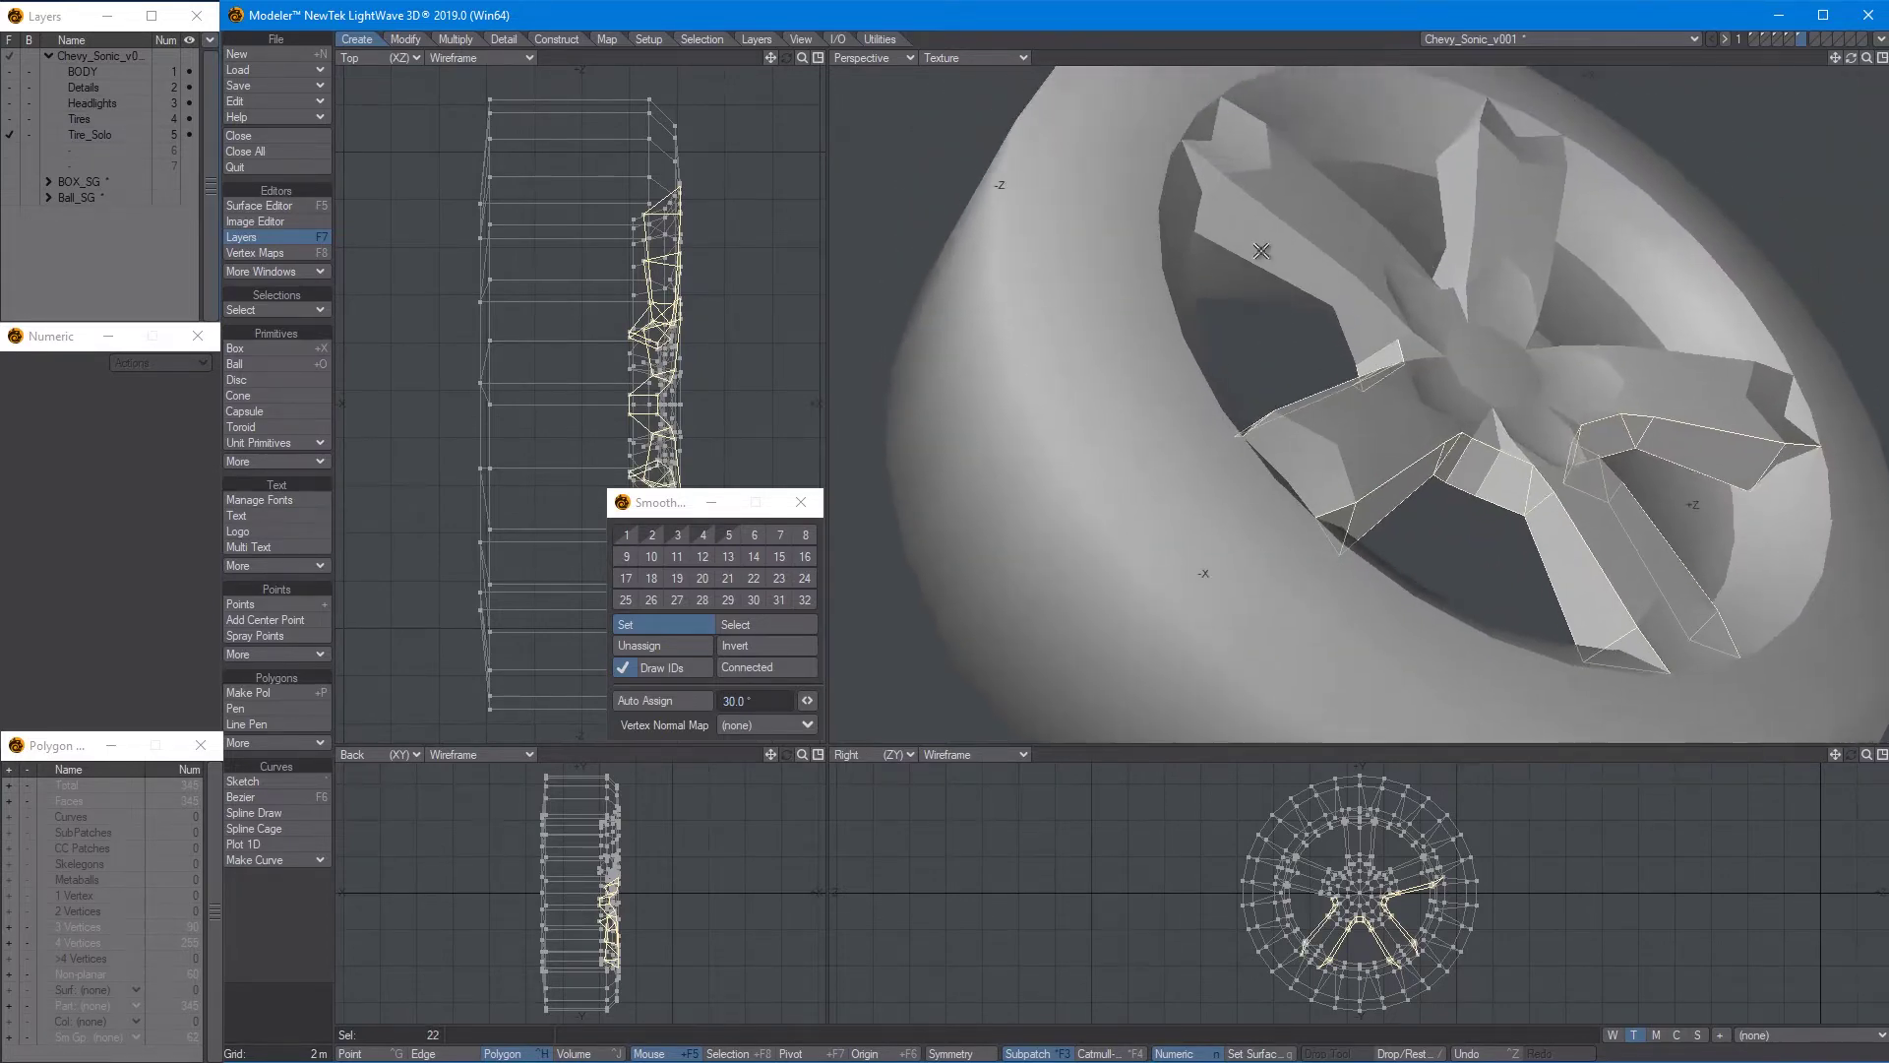
Add the side-wall polygons of the last spoke gaps to the selection and assign them all to smoothing group 5
mouse_move(1216, 183)
mouse_down()
mouse_move(1438, 363)
mouse_move(1076, 480)
mouse_move(1464, 148)
mouse_up()
shift+click(1418, 147)
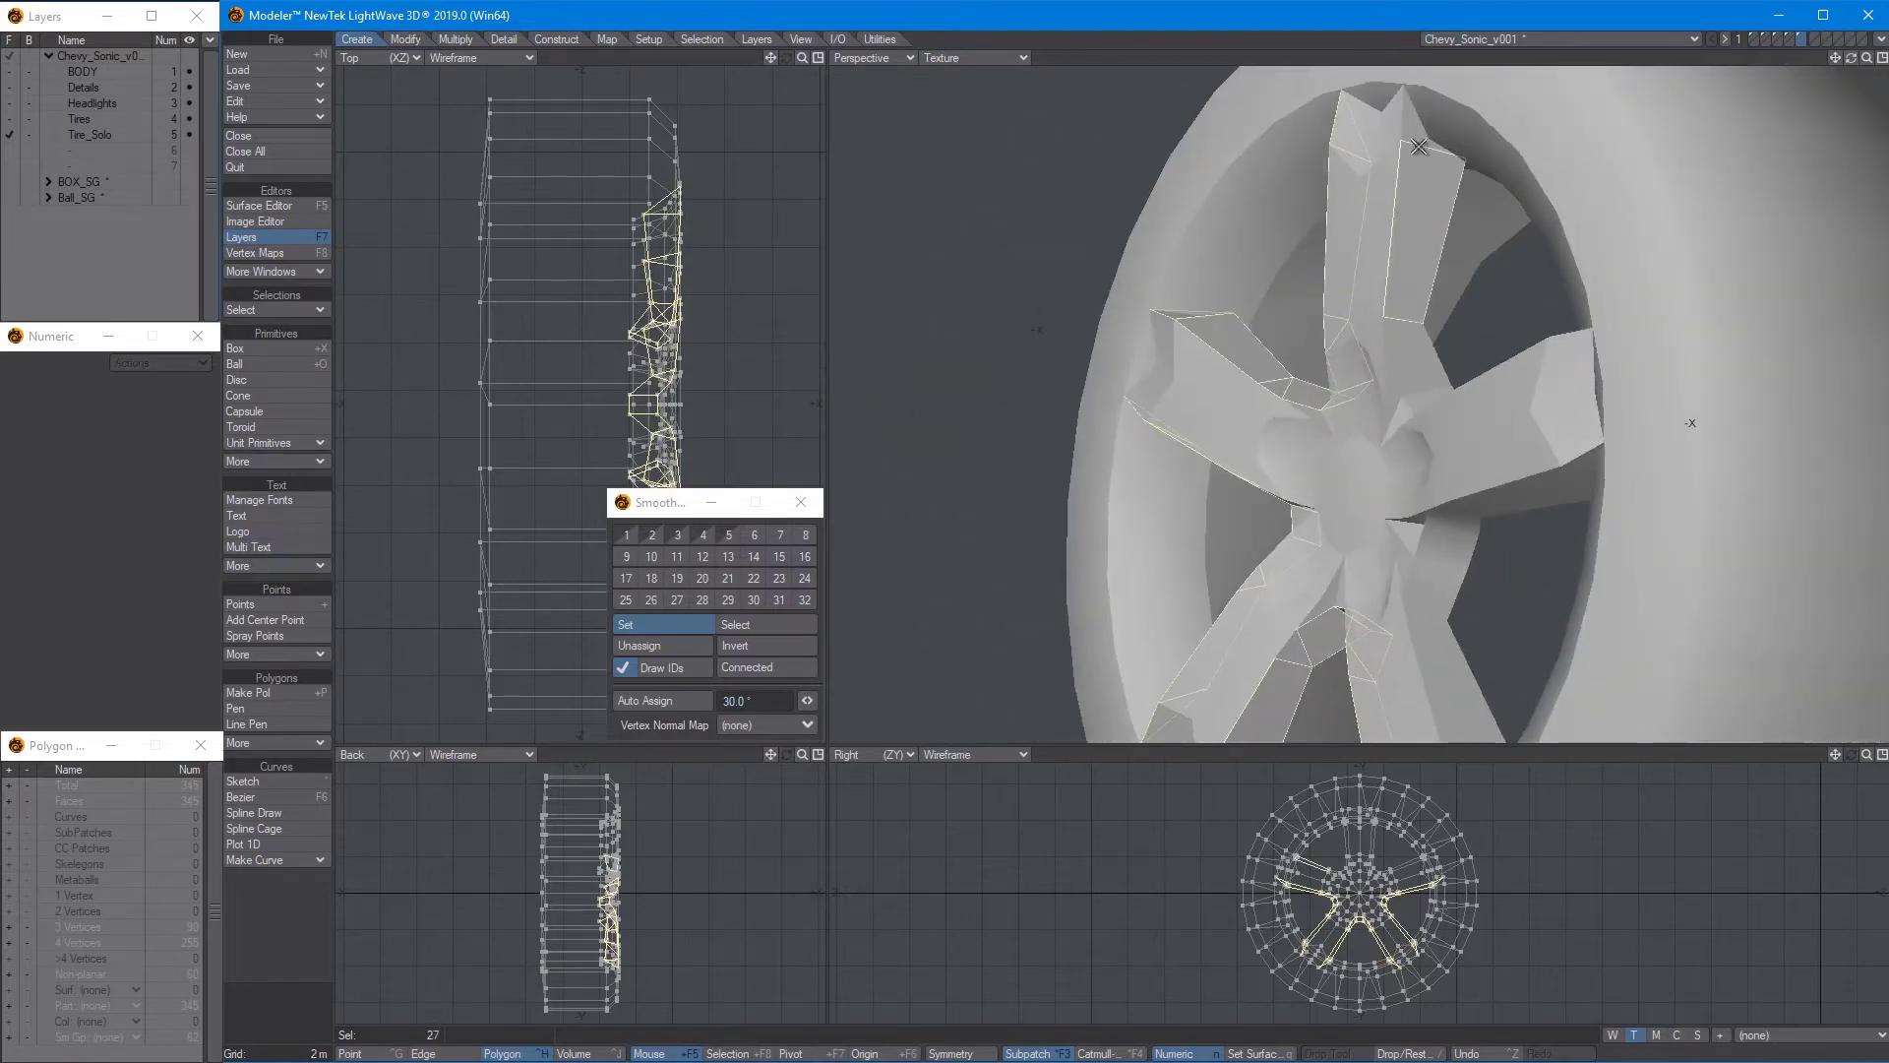
mouse_move(1422, 286)
shift+mouse_down()
mouse_move(1417, 366)
mouse_move(1507, 474)
mouse_move(1699, 506)
mouse_move(1454, 462)
mouse_move(1397, 433)
mouse_move(1408, 419)
shift+mouse_up()
shift+click(1445, 458)
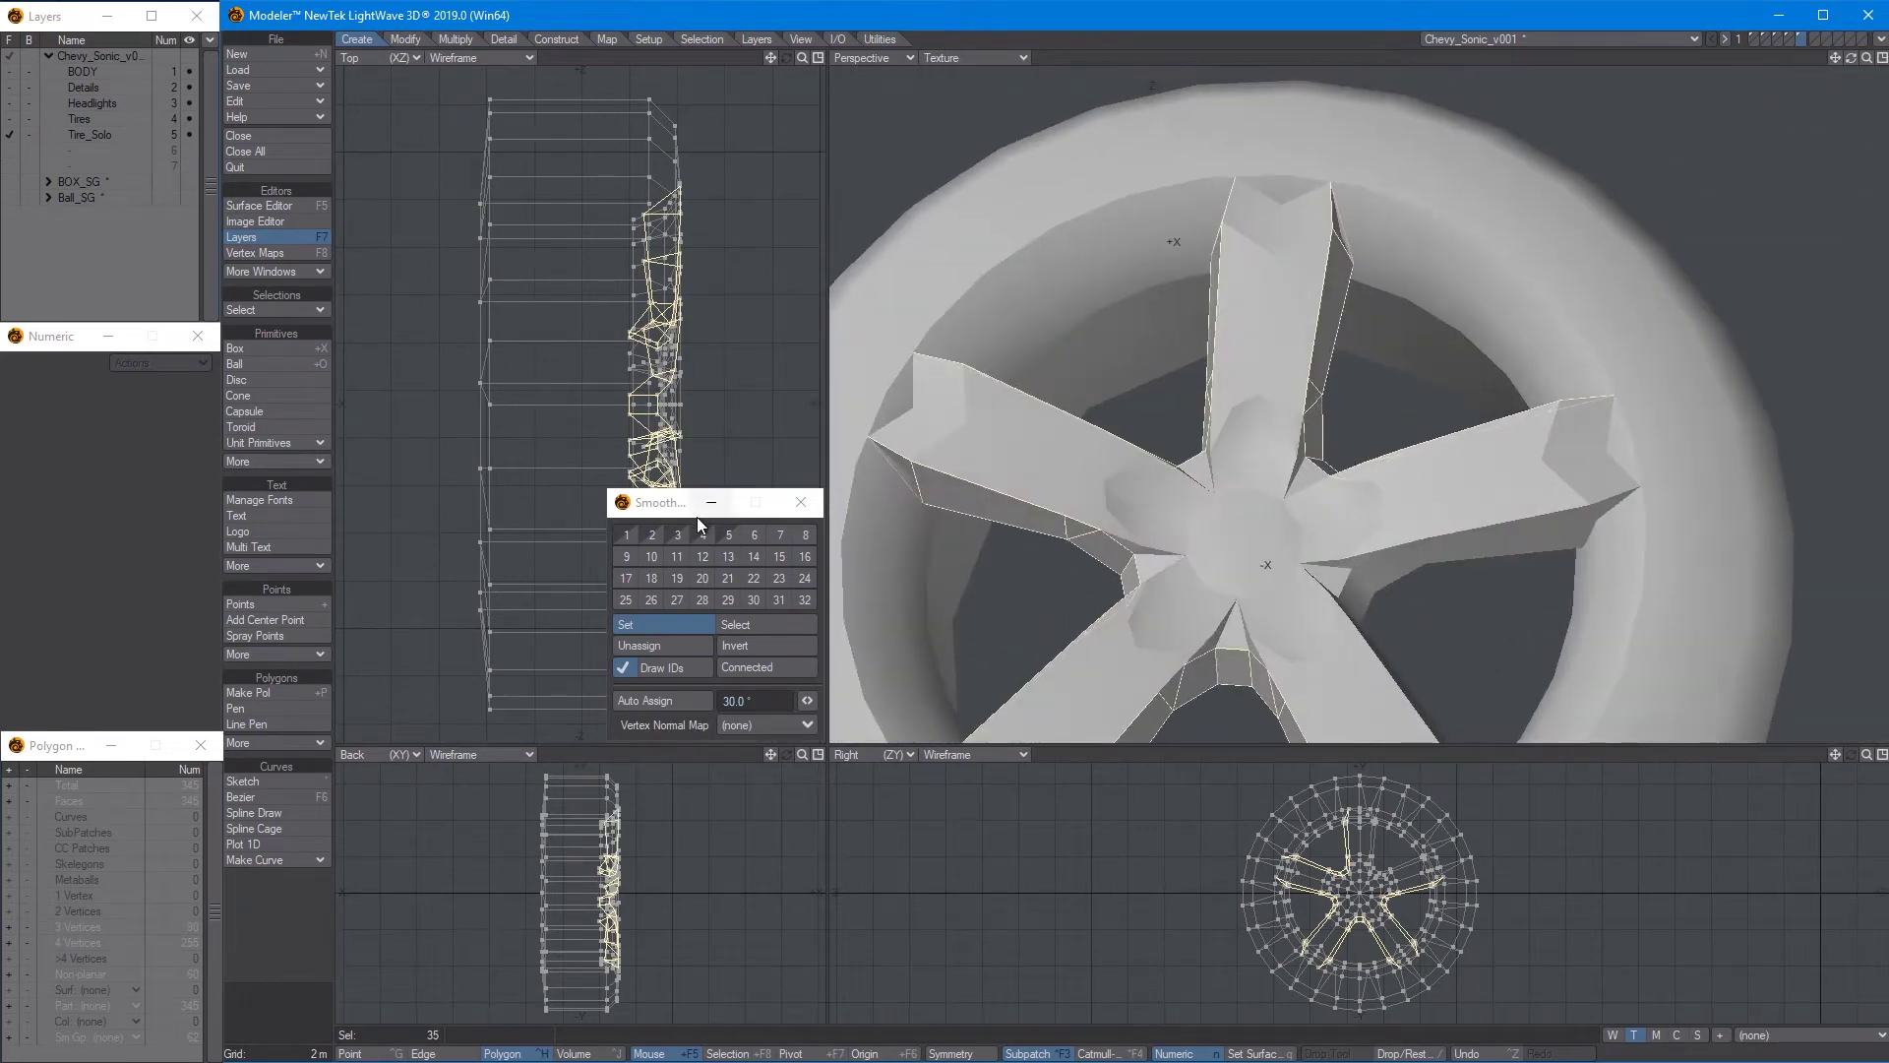
click(728, 535)
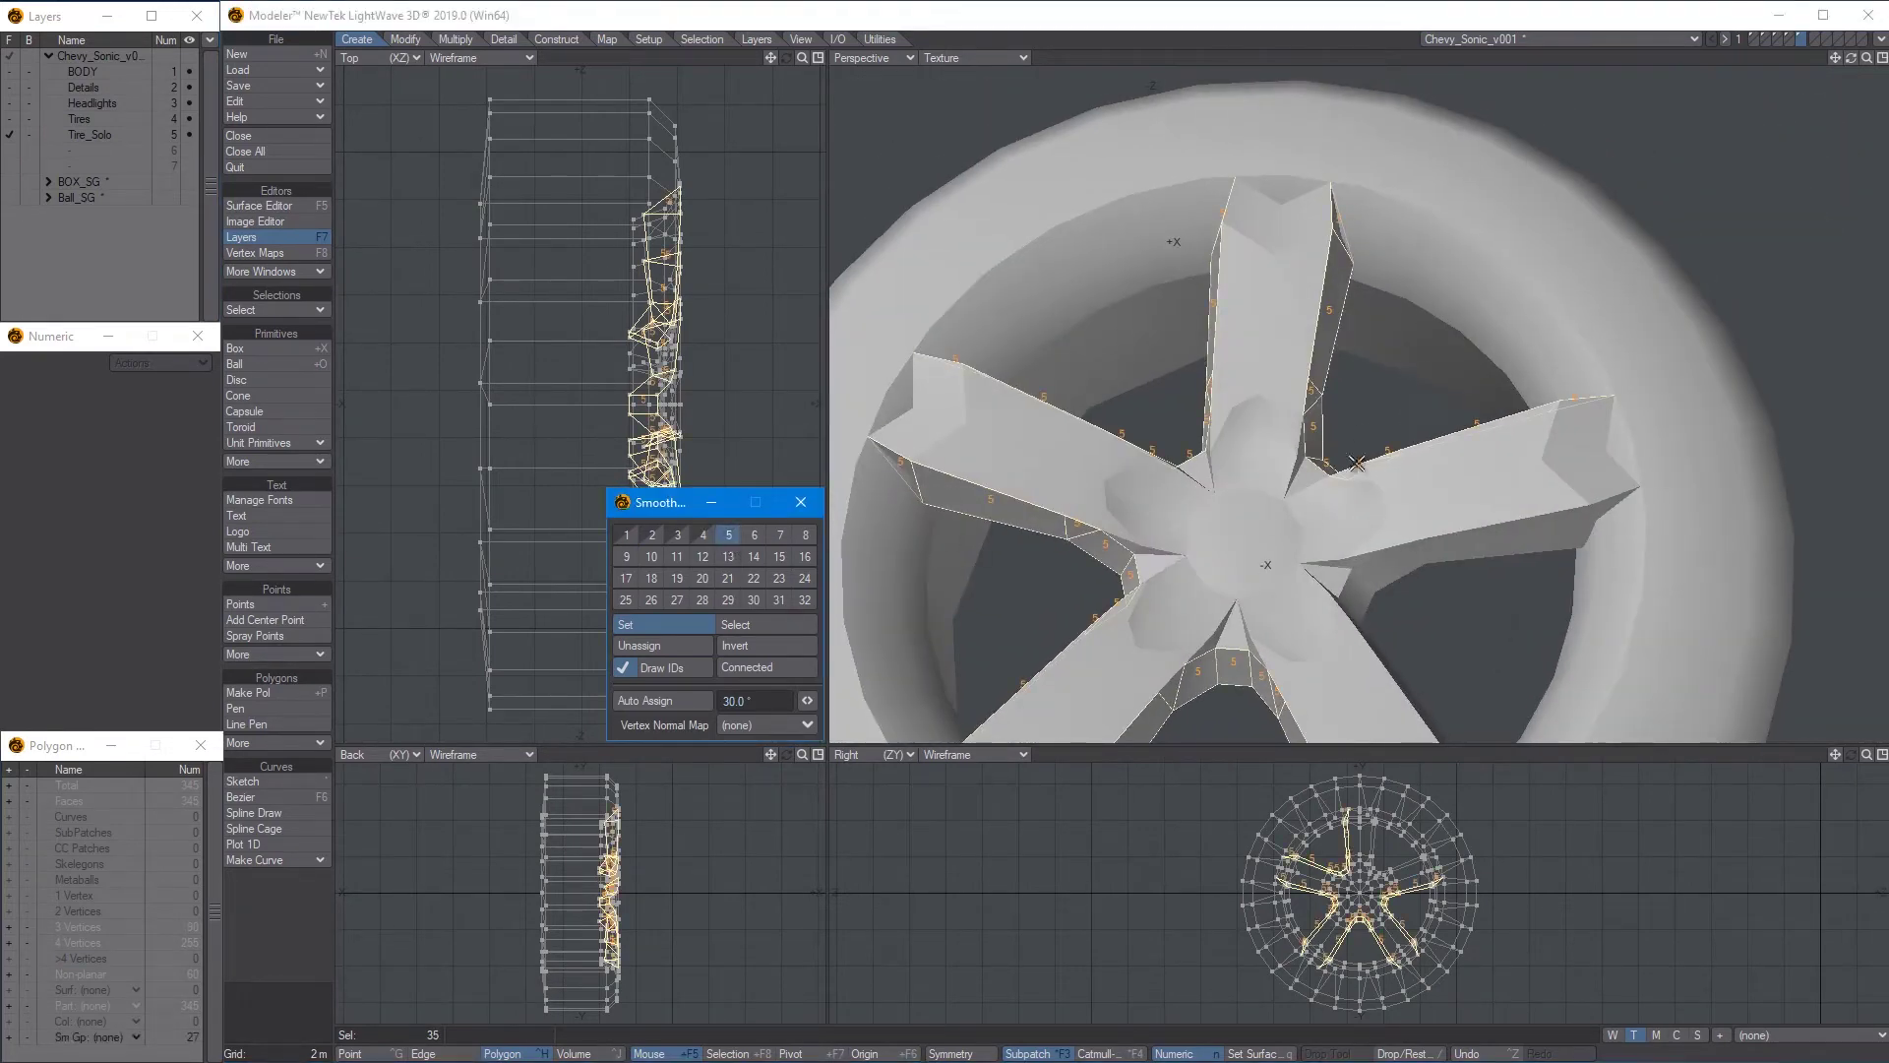
Add the remaining small spoke side polygons near the hub, assign the whole selection to smoothing group 5 and clear it
shift+click(1407, 556)
alt+drag(1405, 610, 1391, 561)
scroll(1391, 560, up, 3)
mouse_move(1333, 493)
shift+mouse_down()
mouse_move(1300, 500)
mouse_move(1287, 323)
mouse_move(1256, 399)
mouse_move(984, 487)
mouse_move(1060, 488)
mouse_move(1082, 456)
shift+mouse_up()
shift+click(1252, 387)
shift+click(1070, 463)
mouse_move(1105, 448)
alt+mouse_down()
mouse_move(1117, 470)
mouse_move(1079, 431)
alt+mouse_up()
click(1028, 361)
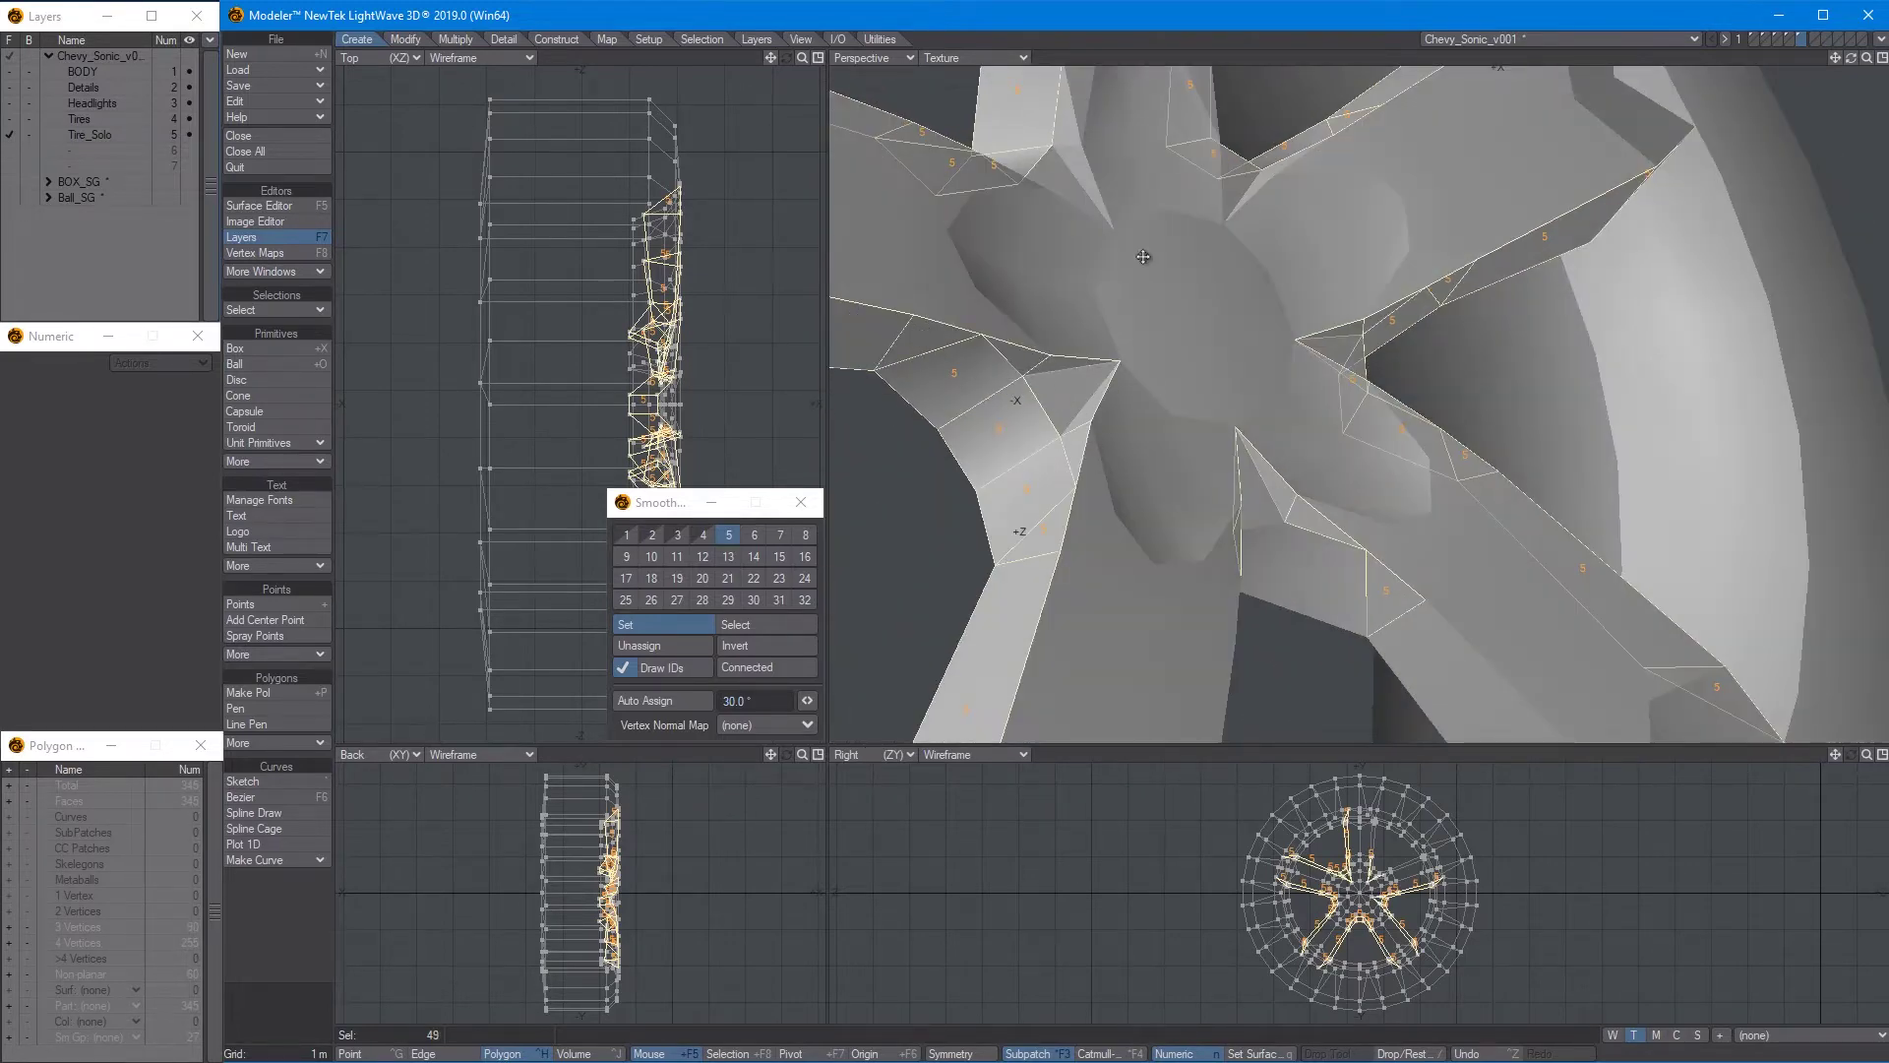
alt+drag(1142, 256, 1391, 438)
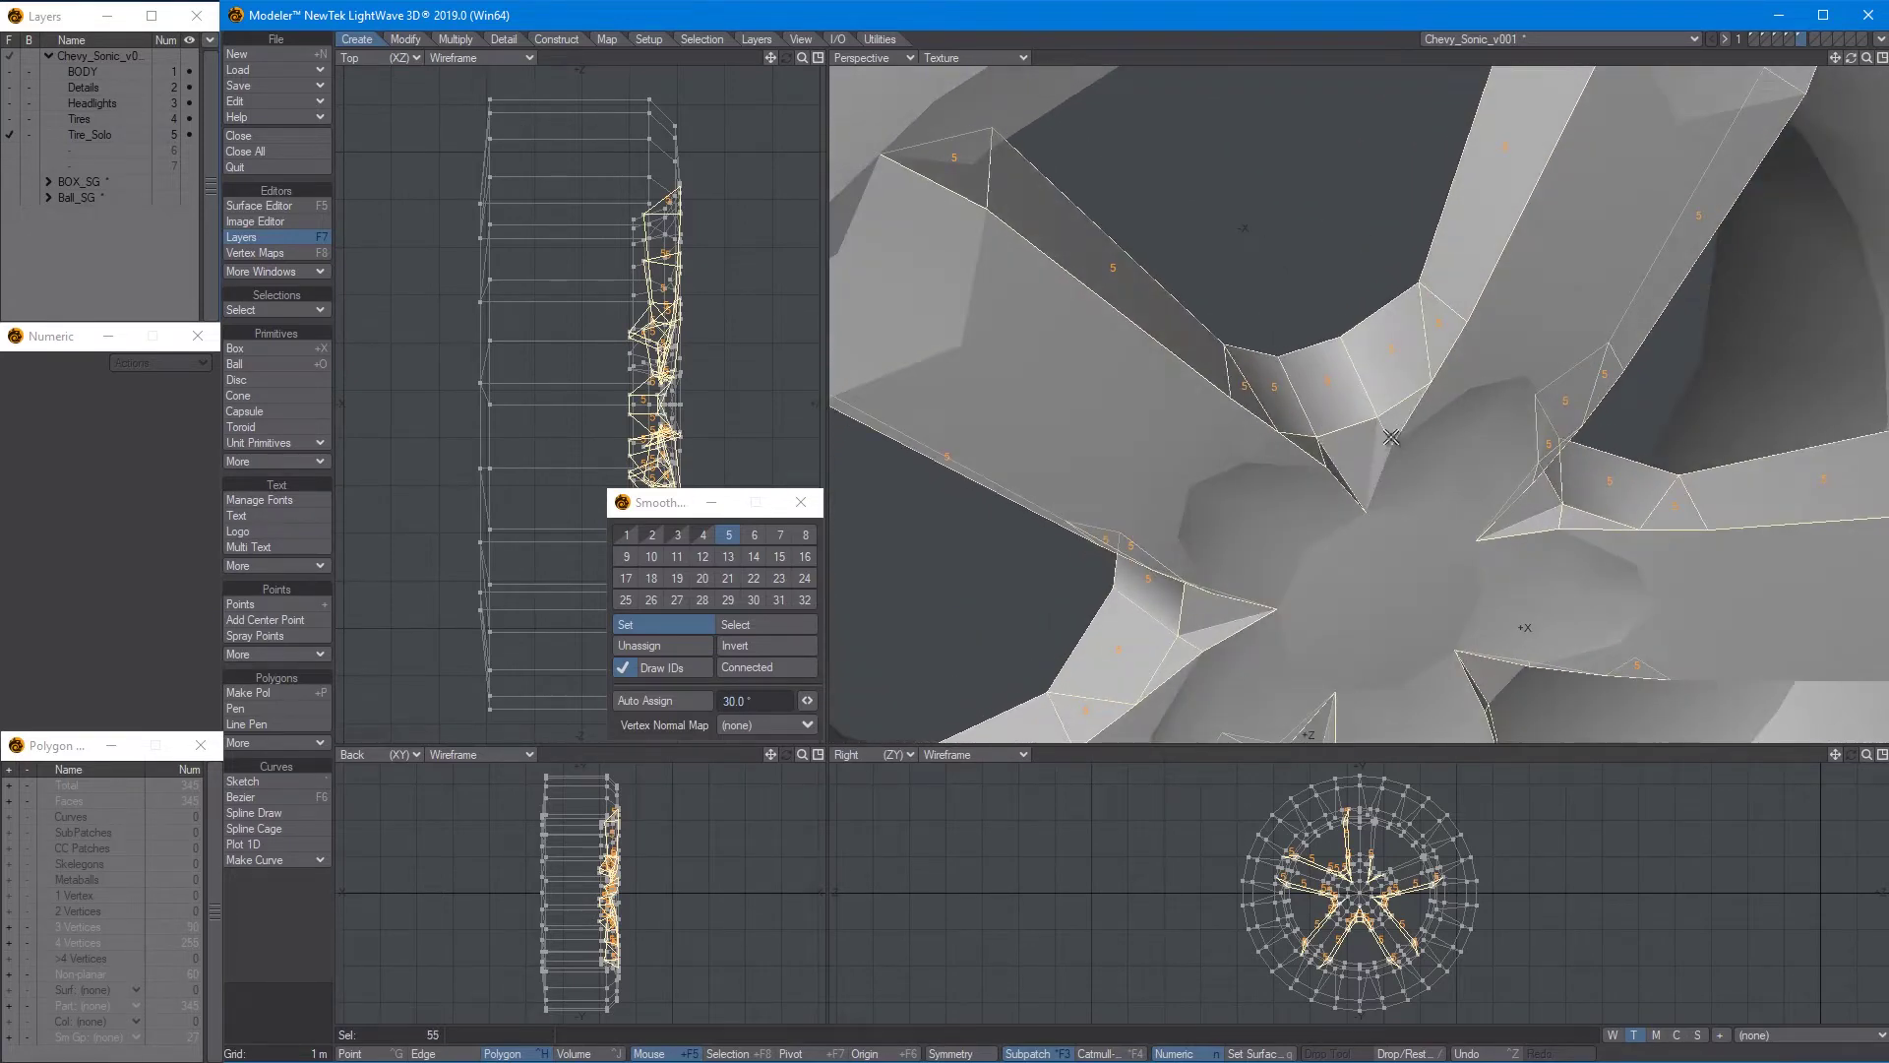
click(728, 539)
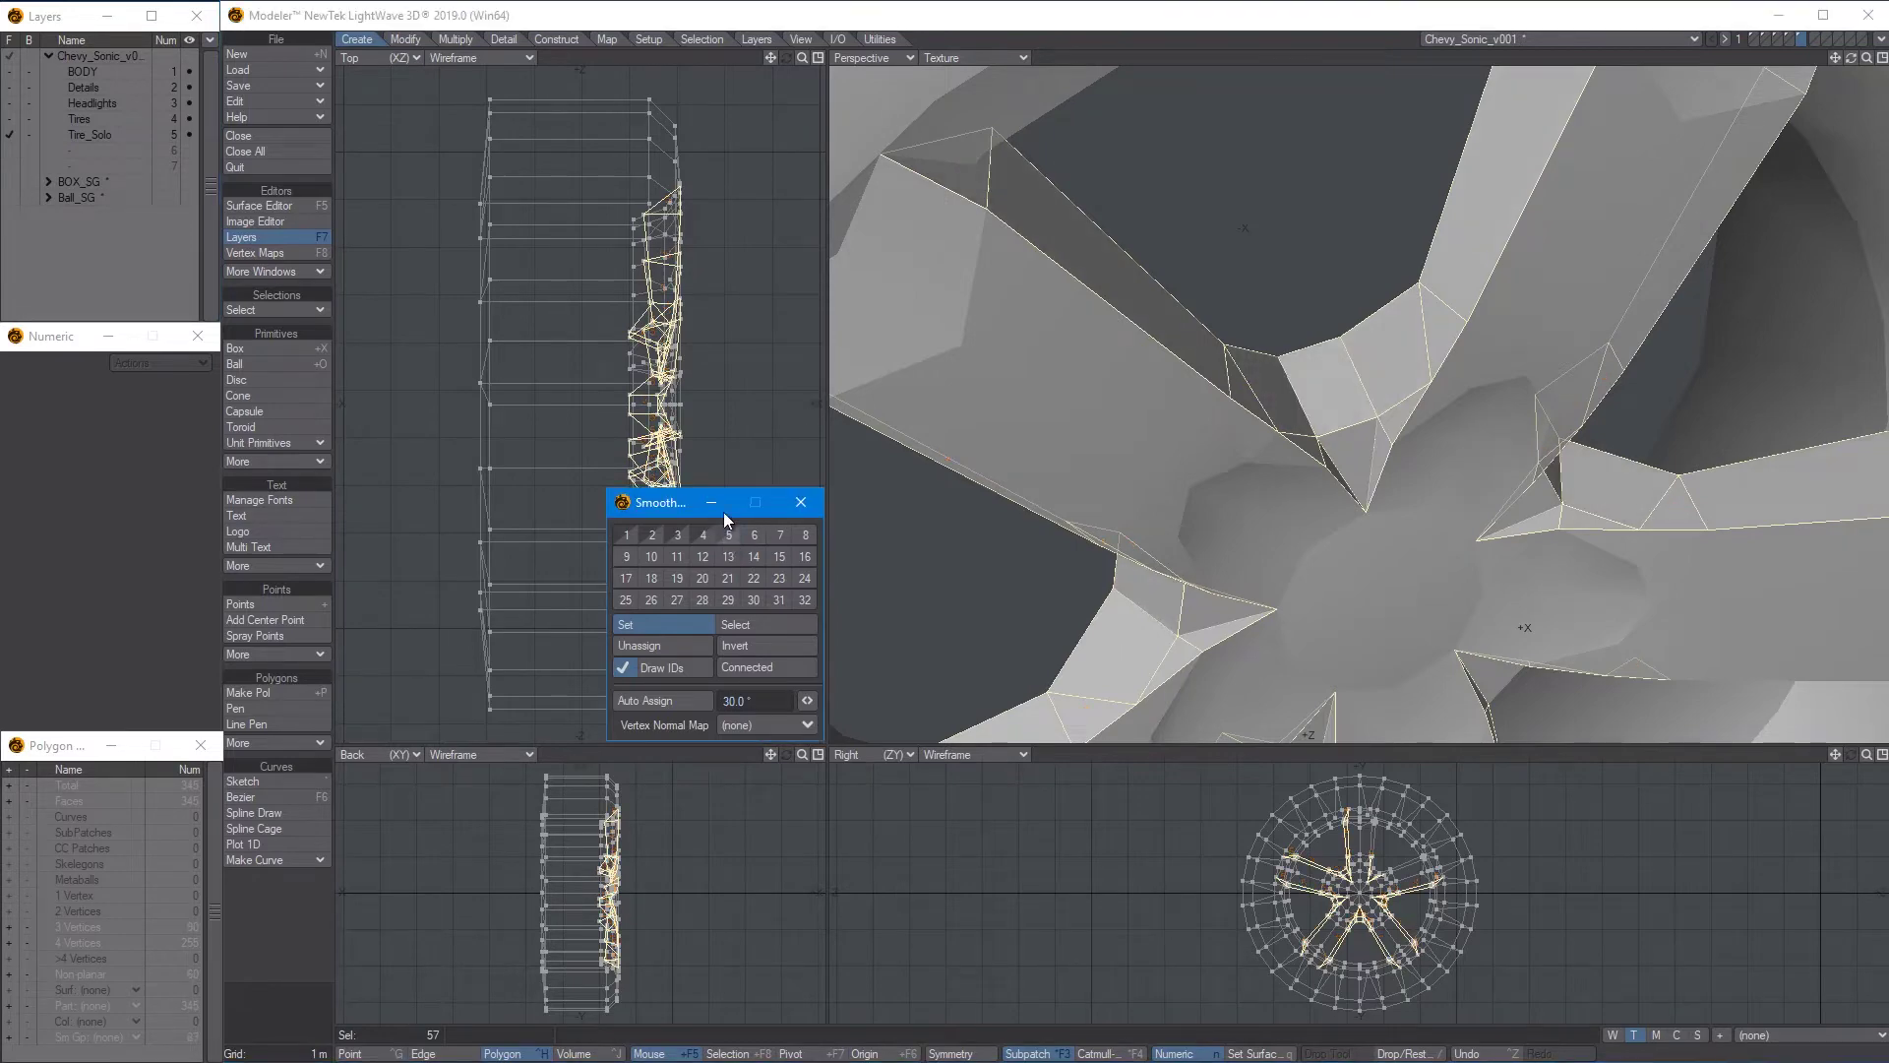
click(725, 534)
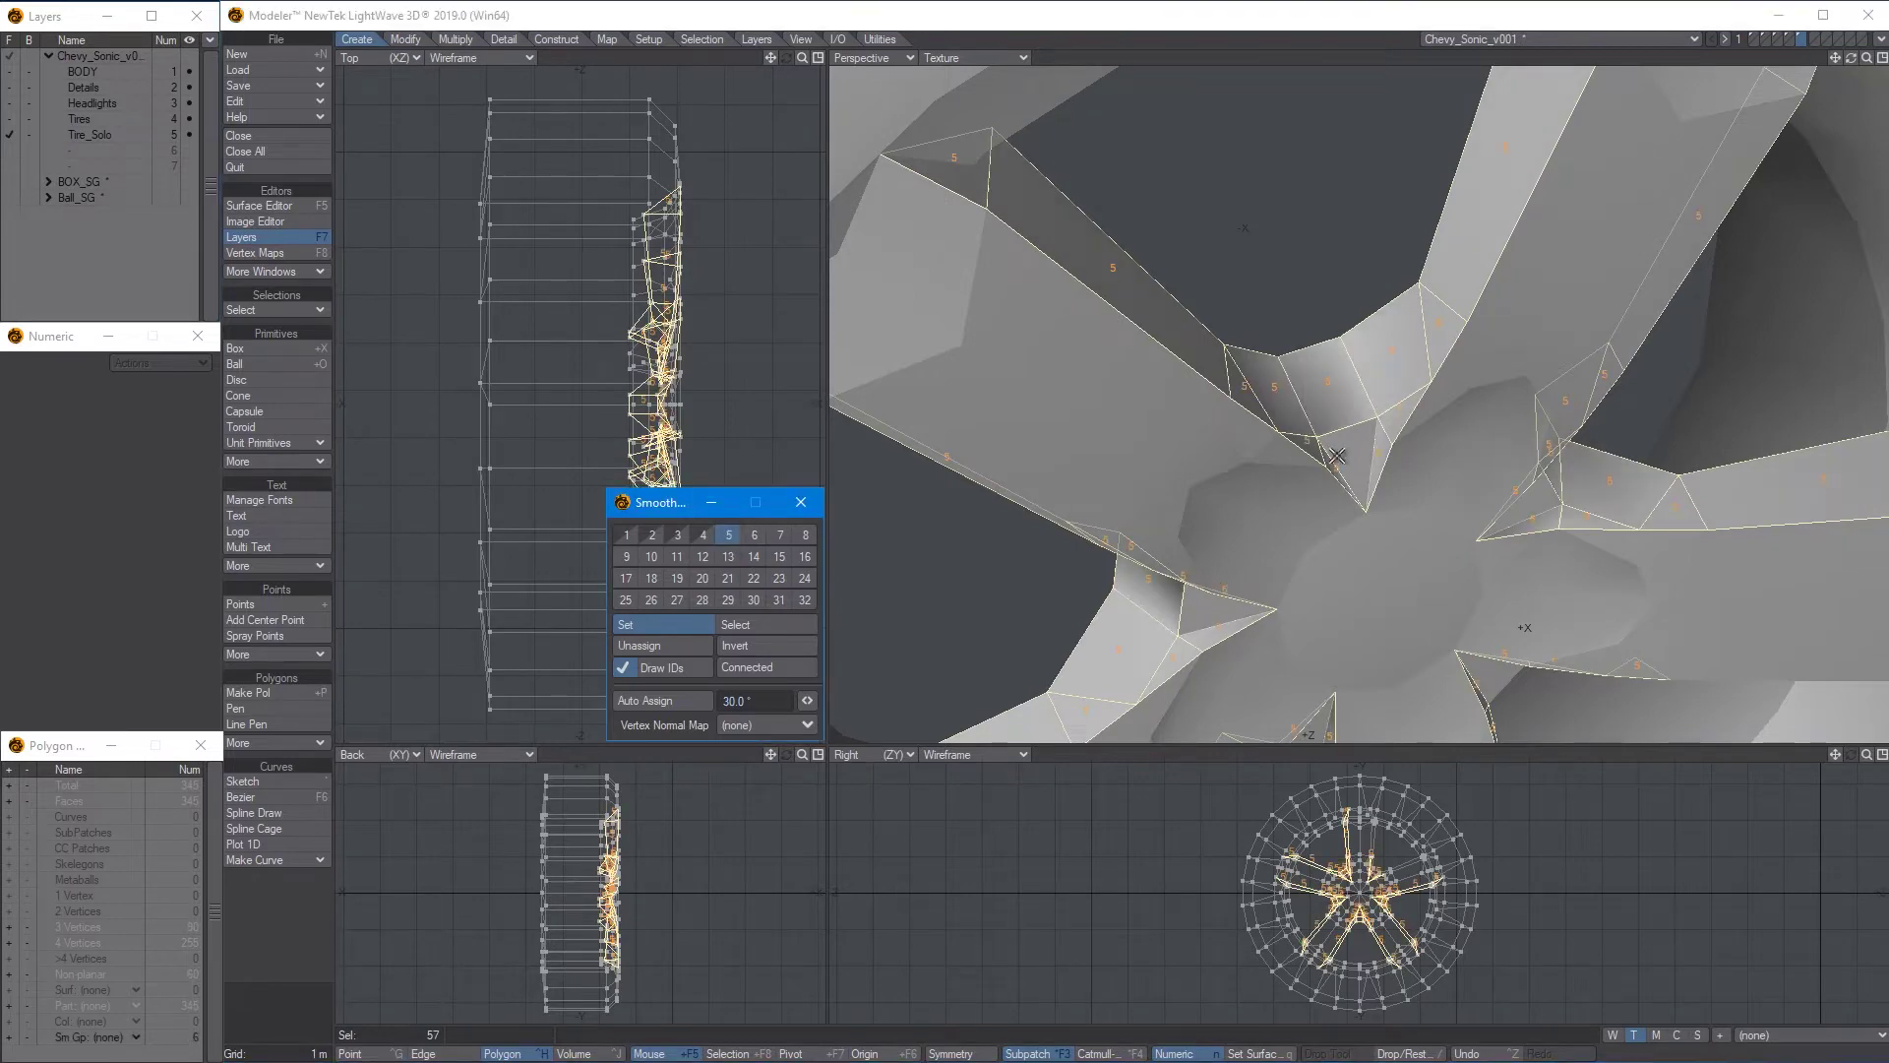
ctrl+alt+drag(1396, 500, 926, 310)
key(slash)
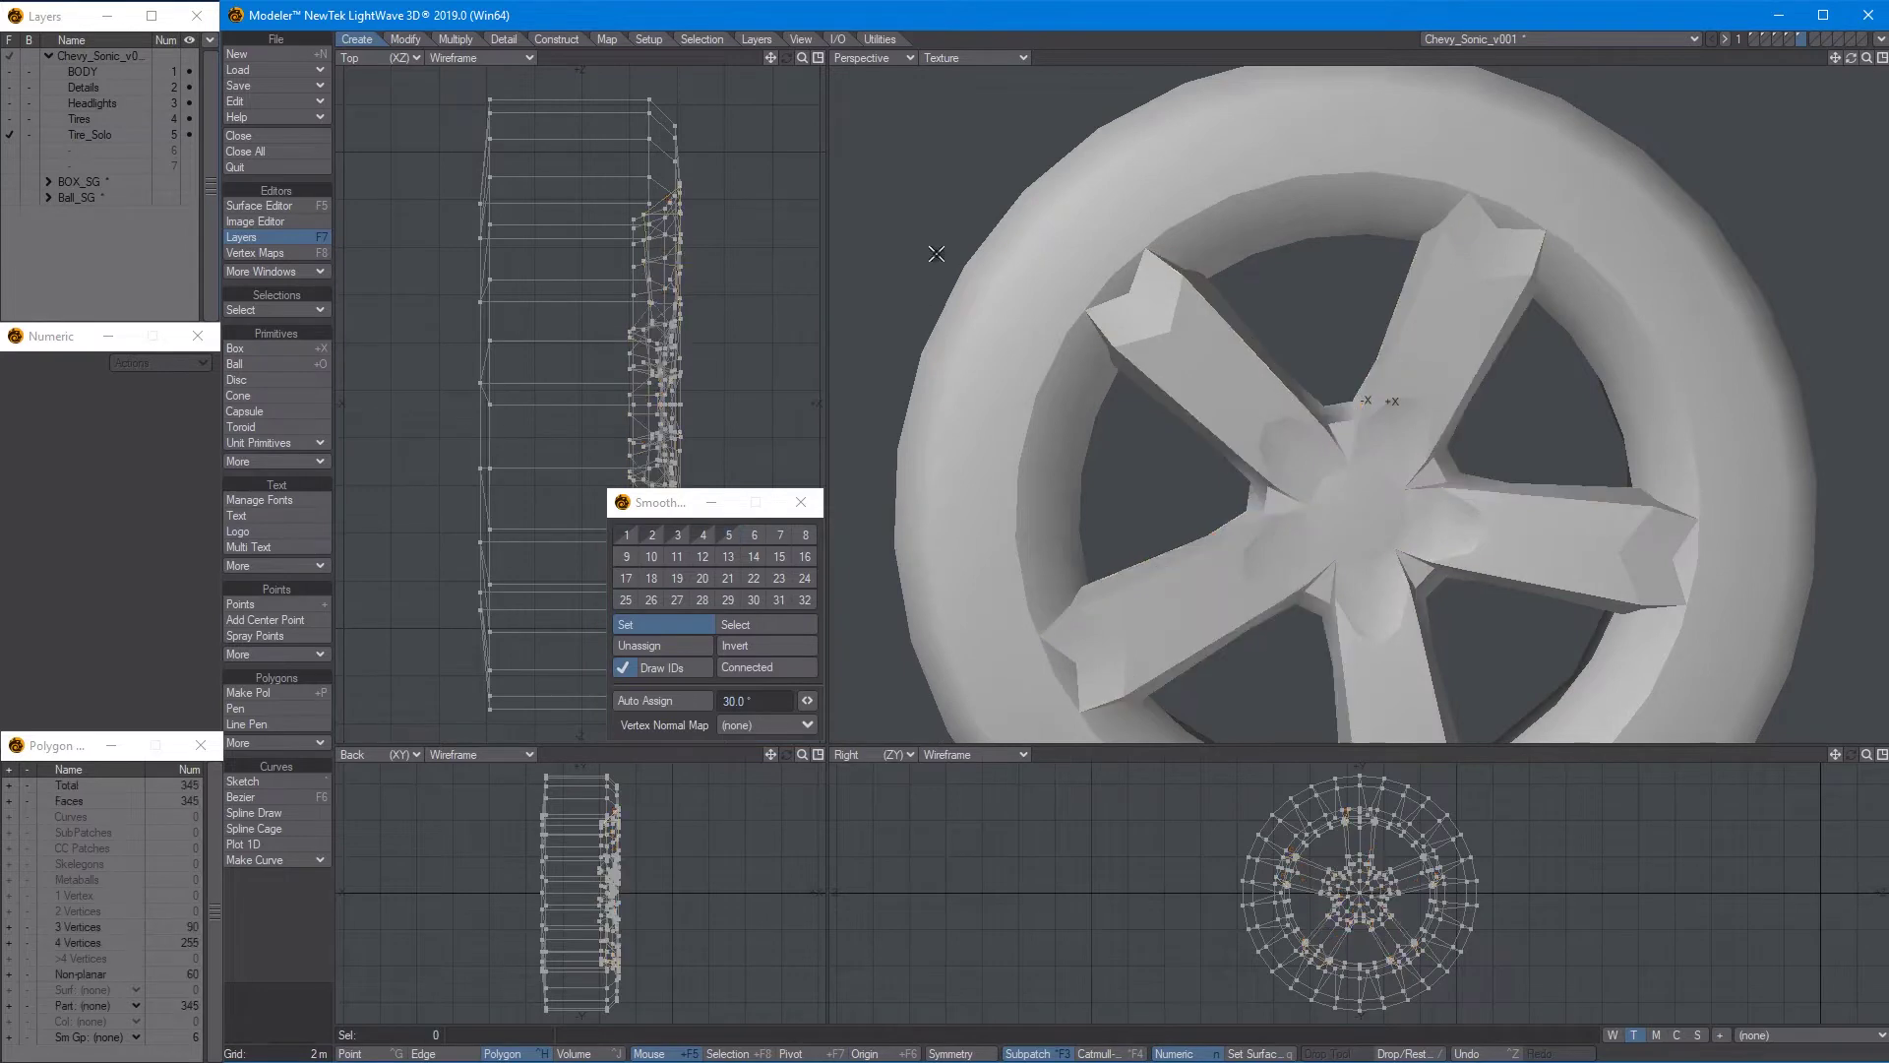
Select the five small triangles between the spokes around the hub, assign them to smoothing group 7 and clear the selection
alt+drag(1305, 513, 1400, 531)
click(1400, 532)
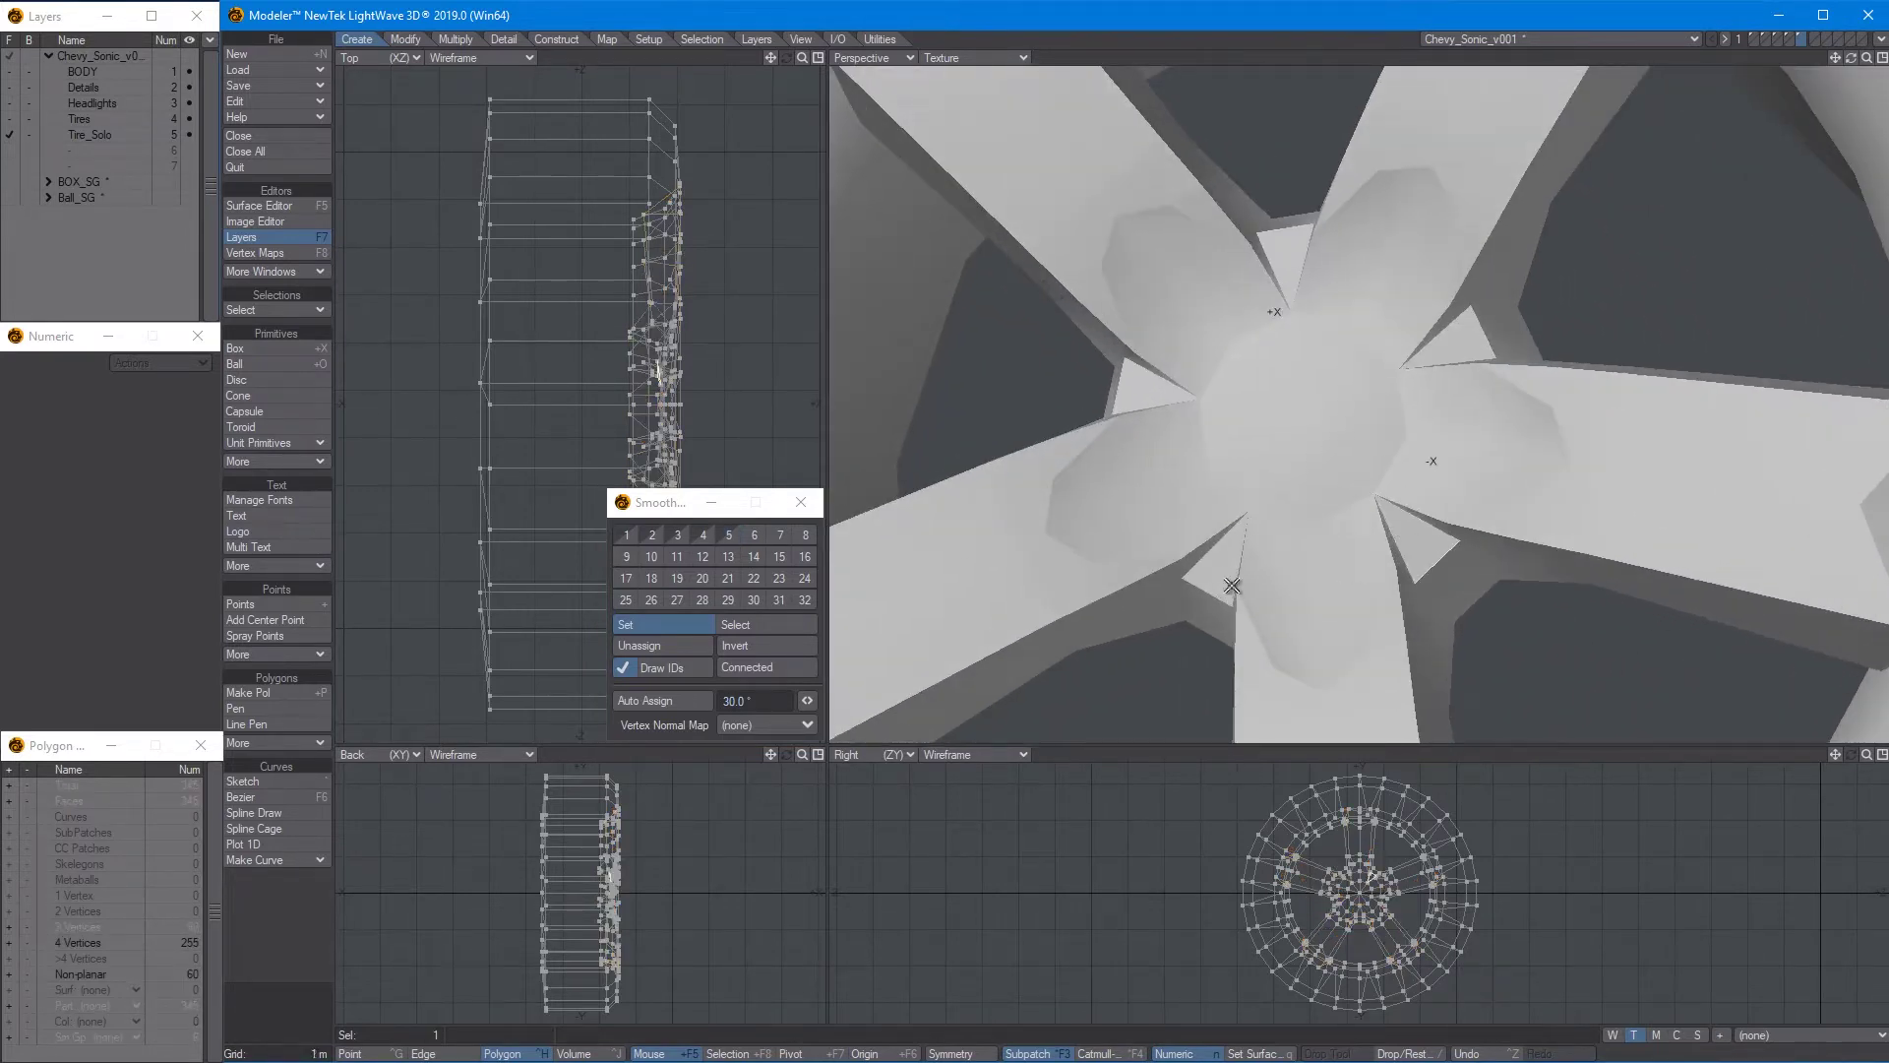
click(1229, 567)
click(1293, 264)
click(1462, 345)
alt+drag(1489, 346, 931, 472)
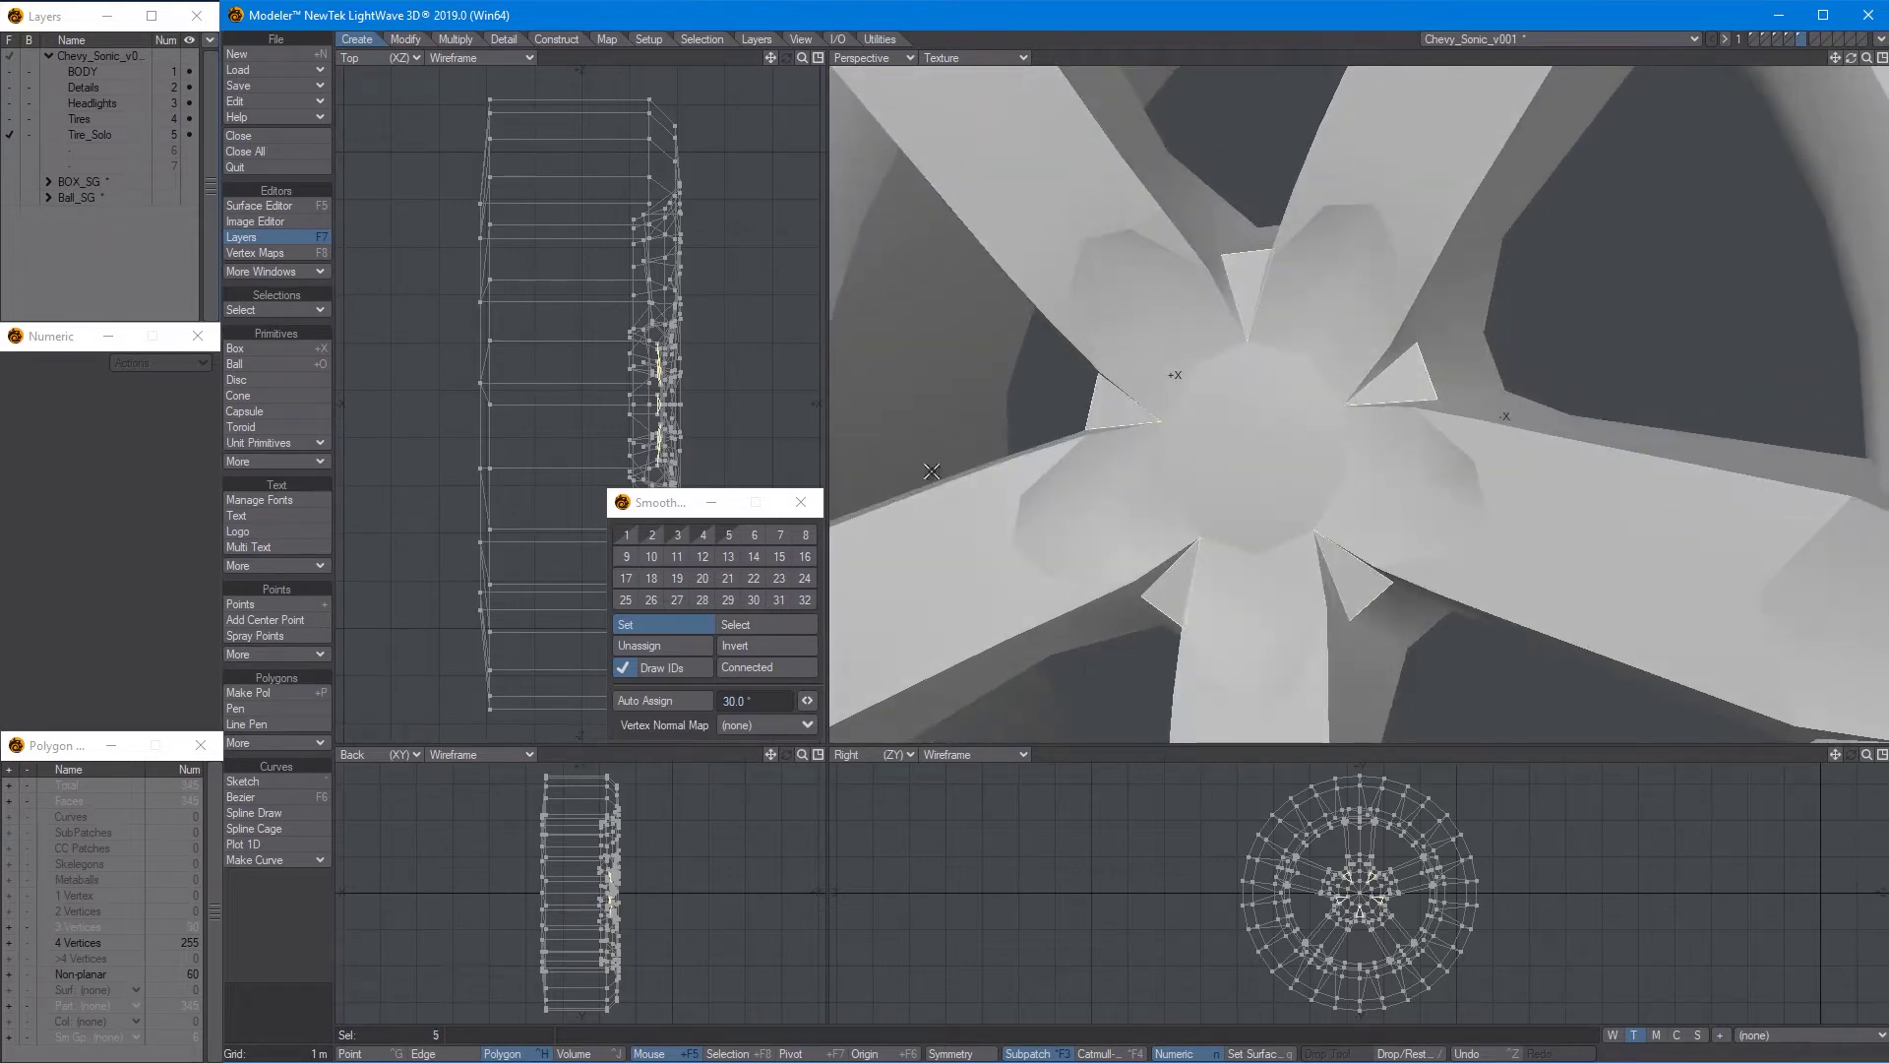
click(780, 535)
key(slash)
Show the wheel in Textured Wire, select the polygon ring on the rim's back inner wall and assign it to smoothing group 2
scroll(1549, 330, down, 5)
alt+drag(1429, 423, 1470, 381)
mouse_move(1470, 381)
alt+shift+mouse_down()
mouse_move(1423, 437)
mouse_move(1673, 422)
mouse_move(1560, 401)
mouse_move(1665, 411)
alt+shift+mouse_up()
key(KP_5)
mouse_move(1360, 350)
alt+mouse_down()
mouse_move(1271, 307)
mouse_move(1299, 268)
alt+mouse_up()
drag(1209, 340, 1246, 290)
key(ctrl+l)
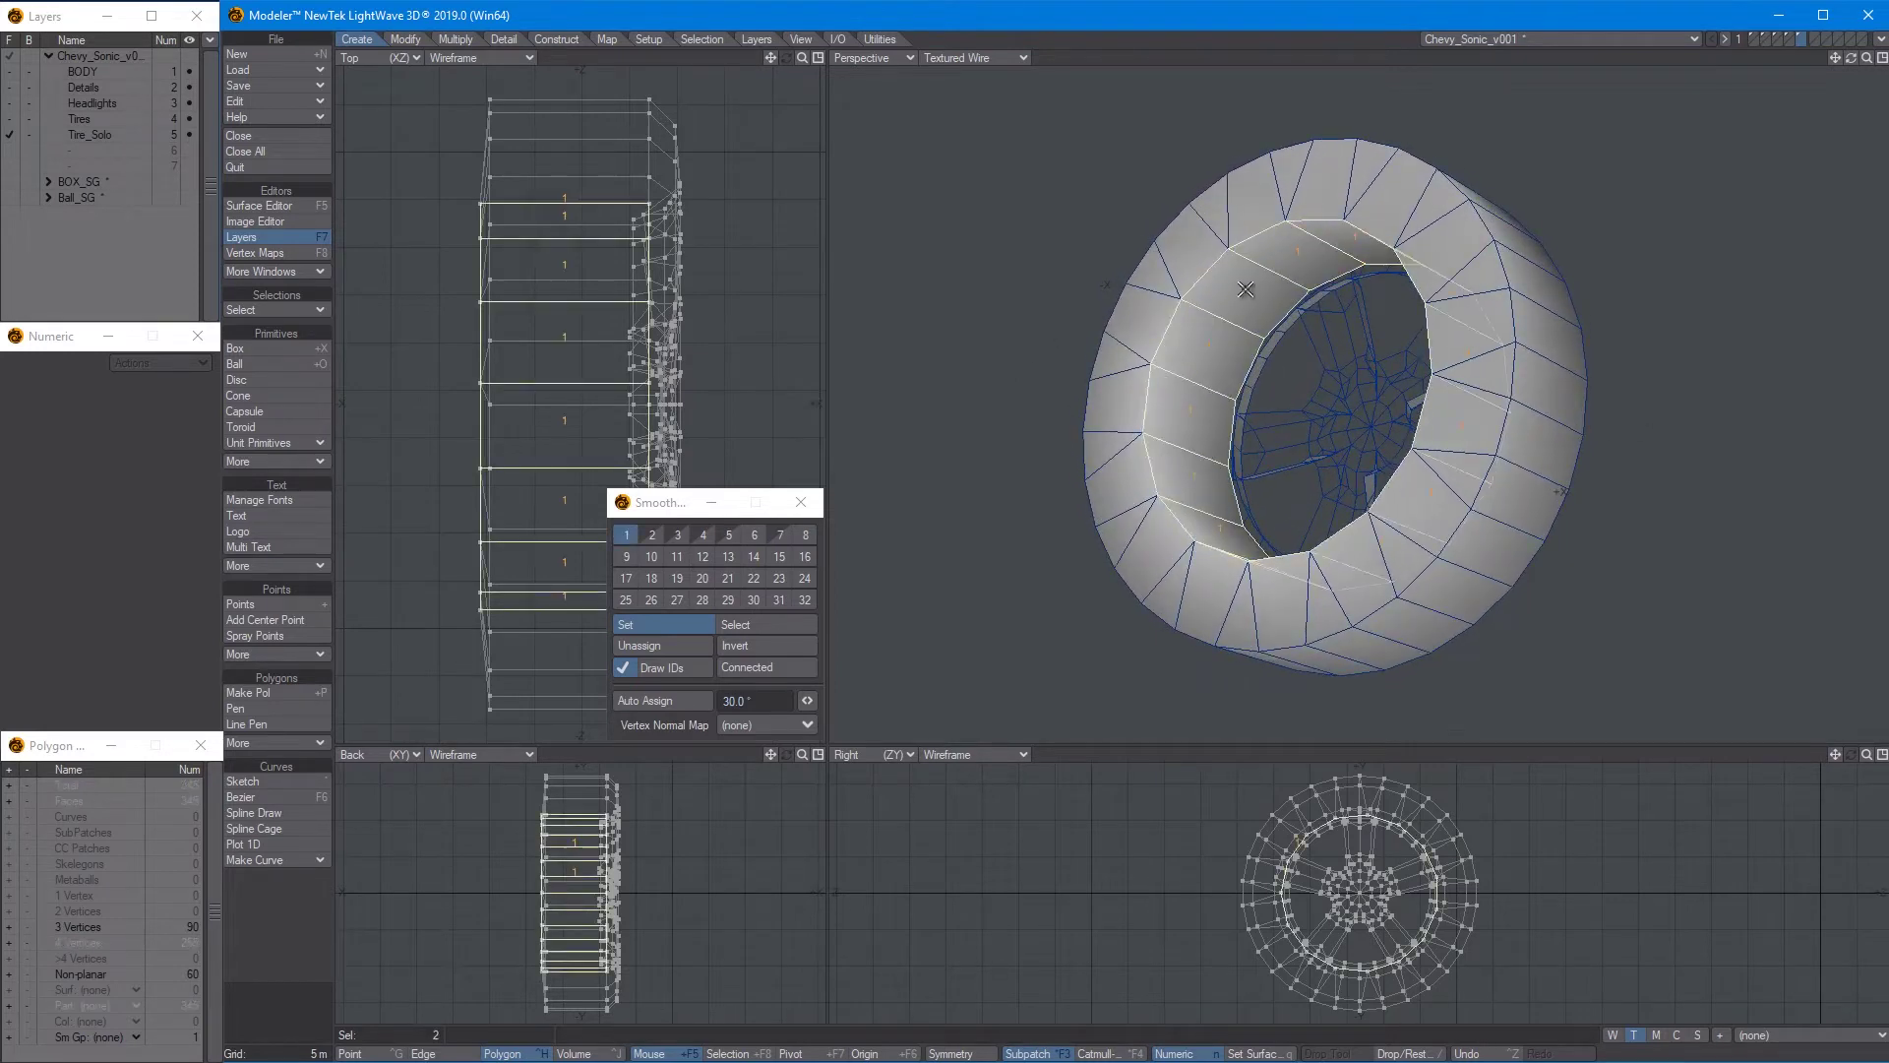
click(651, 536)
click(1039, 320)
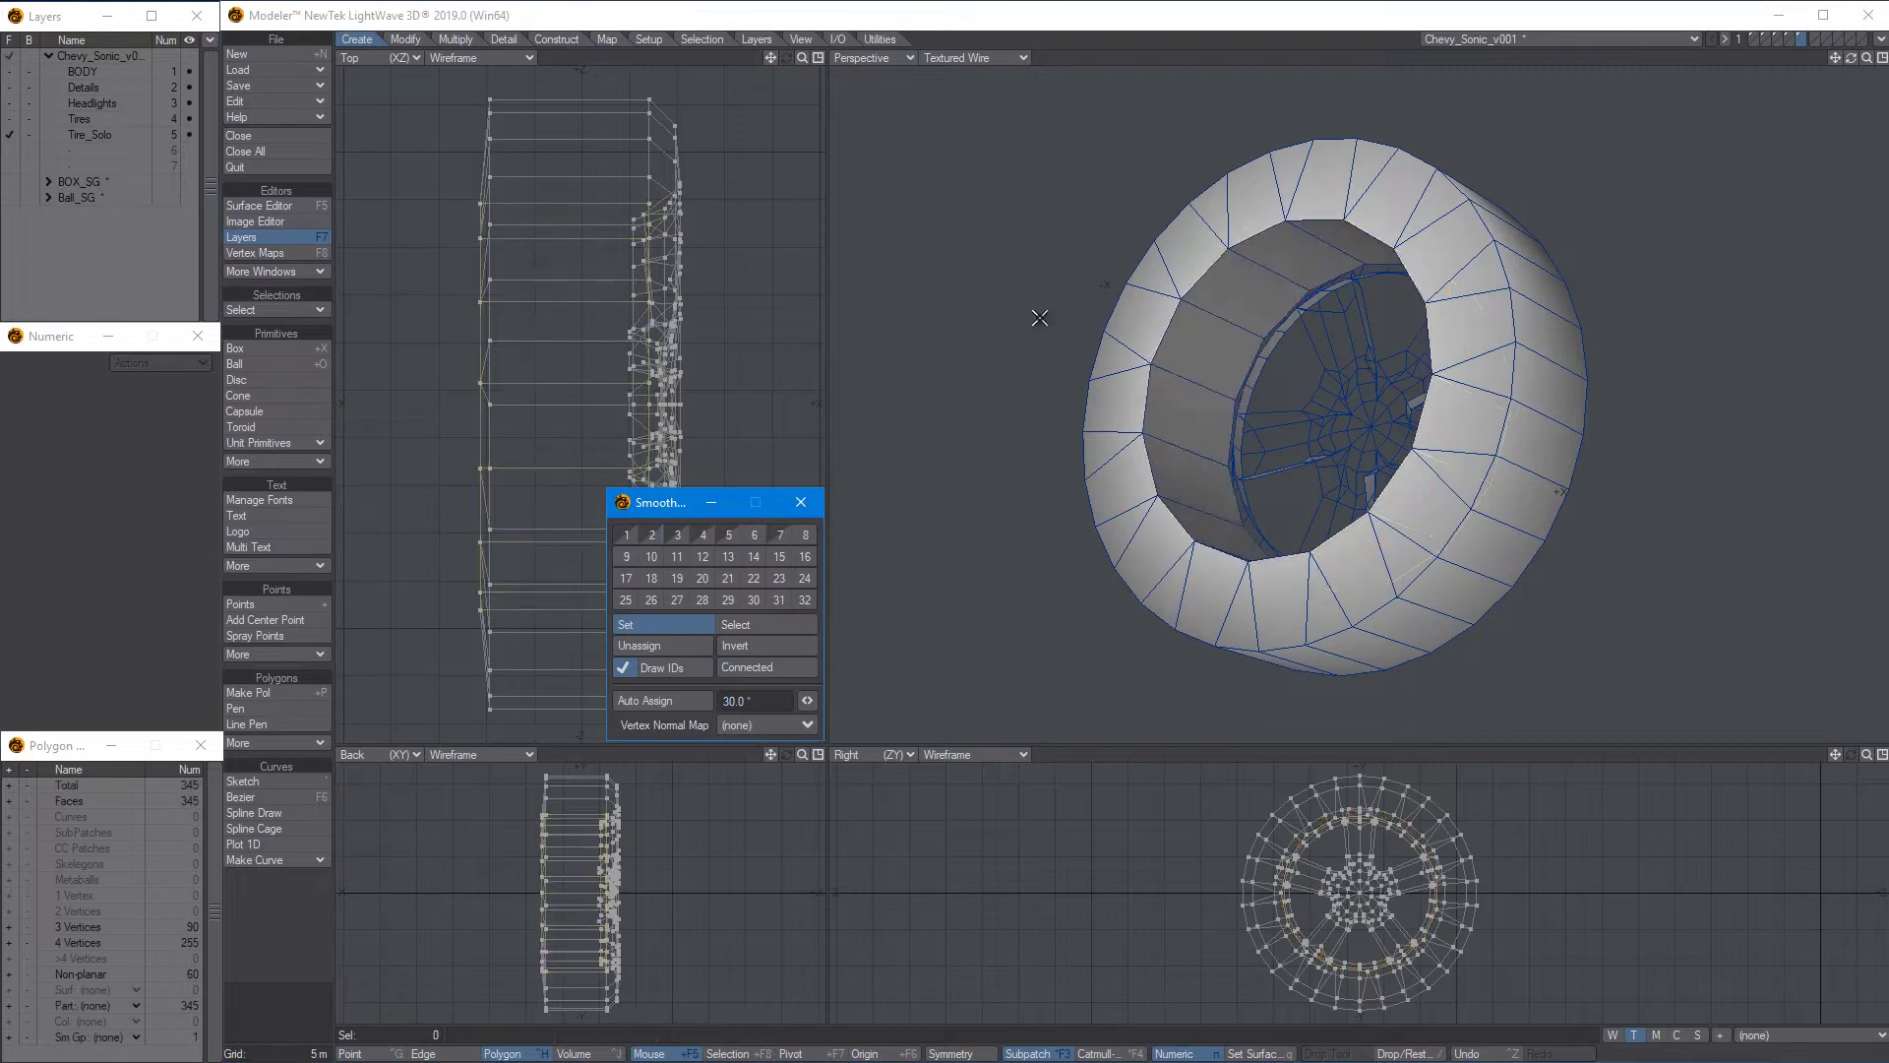
Return the perspective view to Texture shading and examine the wheel's smoothing from the front
mouse_move(1317, 336)
alt+mouse_down()
mouse_move(1270, 295)
mouse_move(1481, 376)
mouse_move(1422, 380)
alt+mouse_up()
key(KP_5)
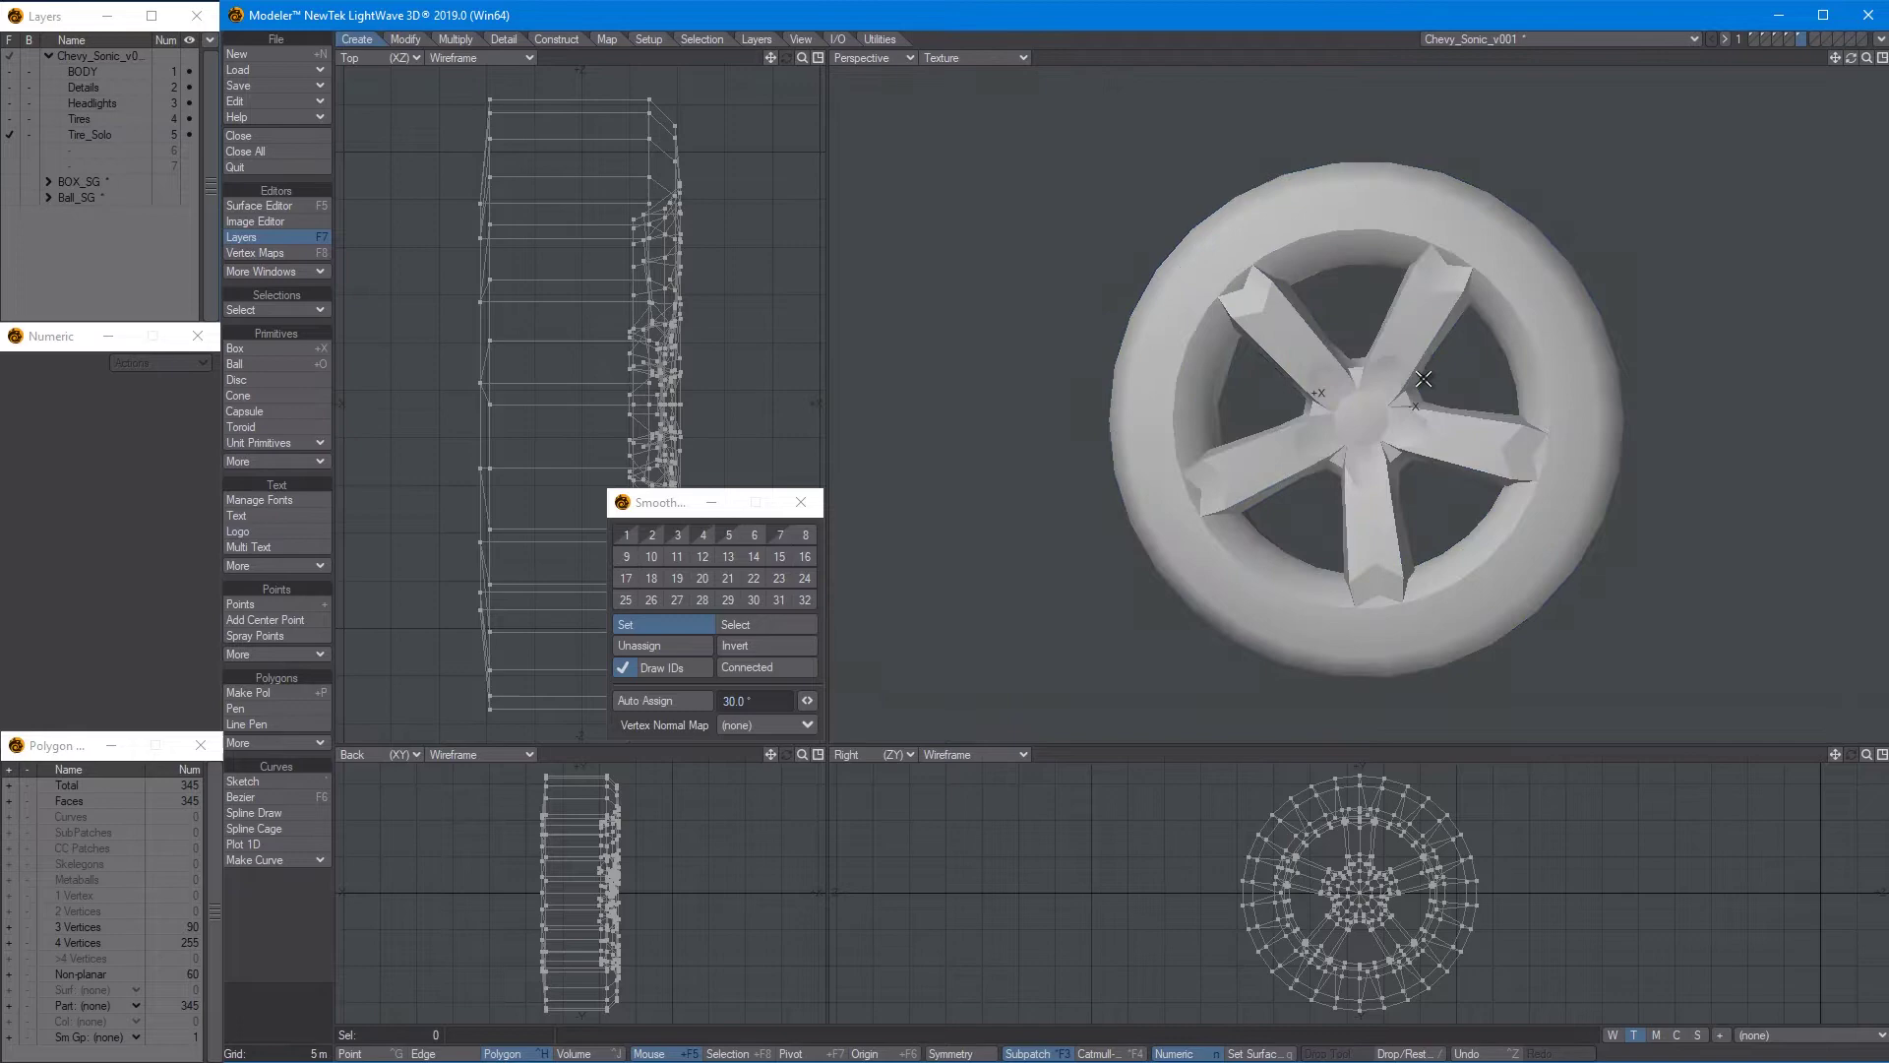
mouse_move(1216, 402)
alt+mouse_down()
mouse_move(1325, 413)
mouse_move(1387, 399)
mouse_move(1358, 380)
mouse_move(1345, 403)
mouse_move(1231, 380)
mouse_move(1411, 376)
alt+mouse_up()
key(KP_6)
key(alt+5)
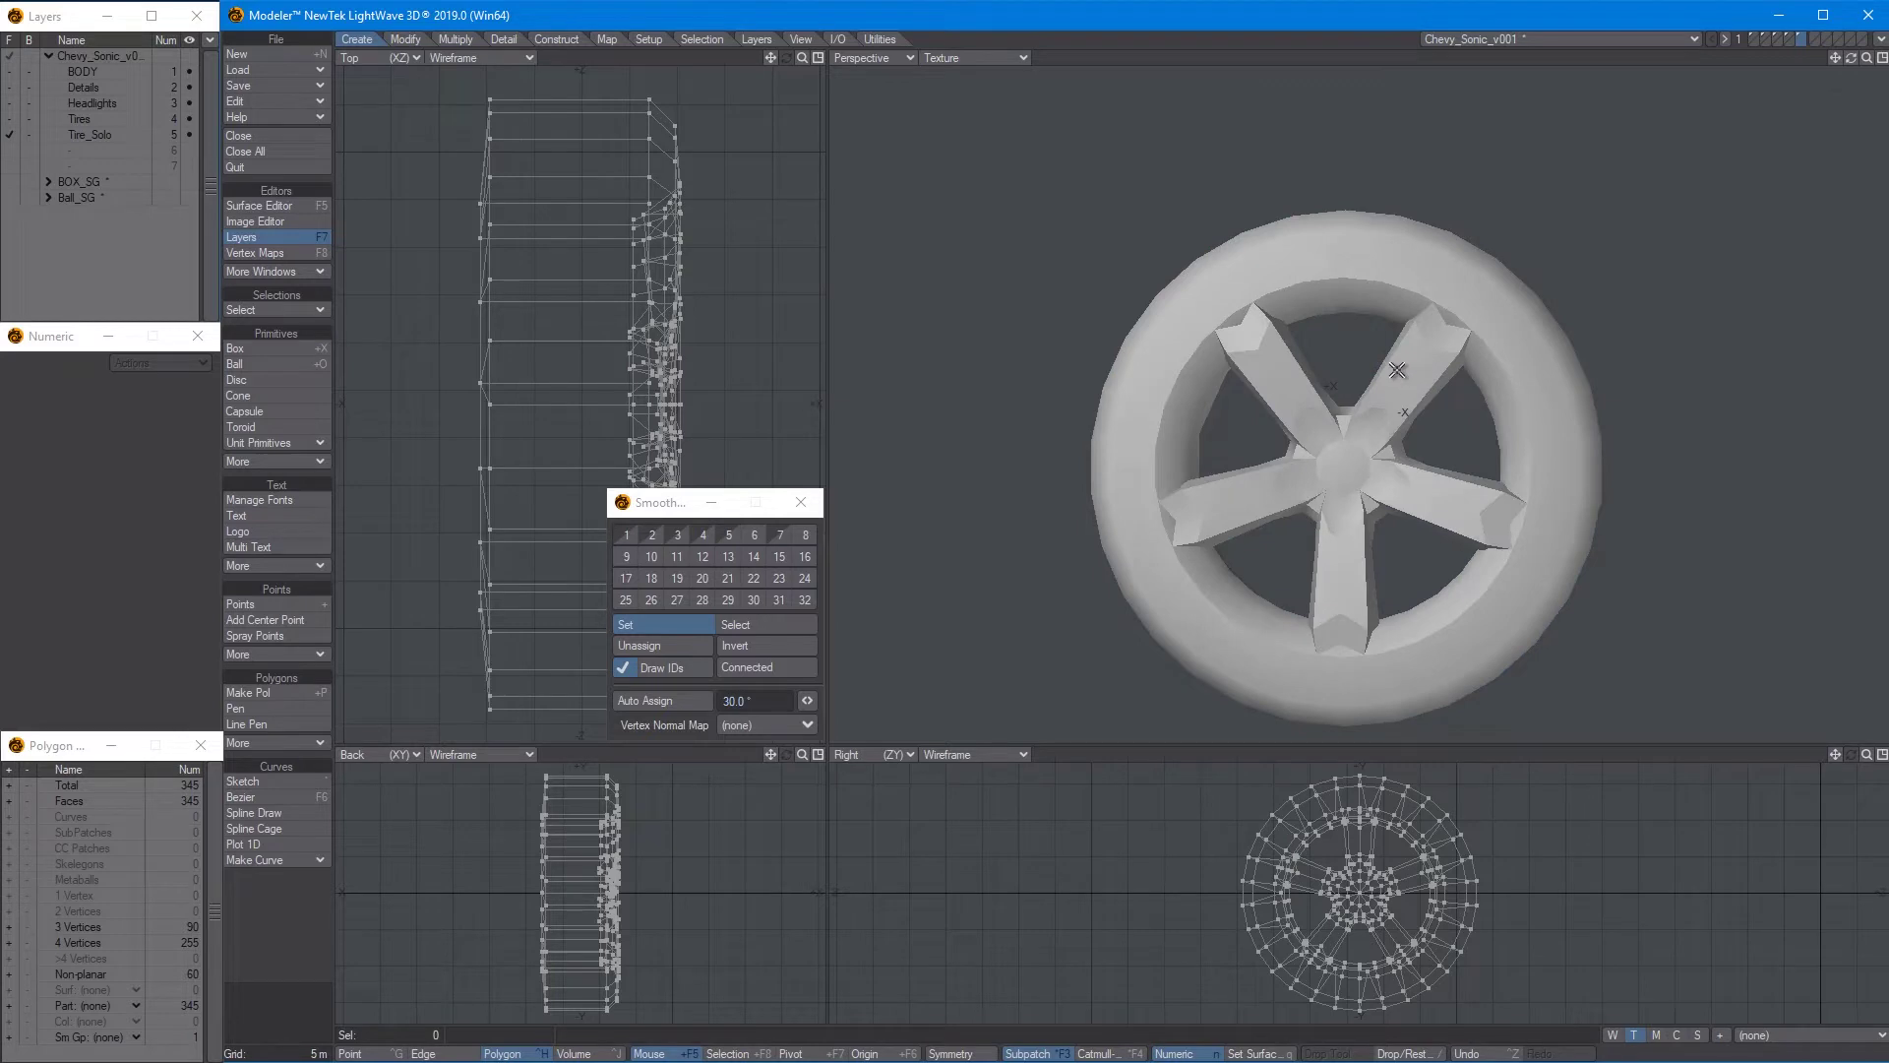
Select the polygon ring around the tire's front sidewall to check its smoothing group, clear the selection and return to Texture shading
key(KP_6)
drag(1323, 260, 1269, 268)
key(ctrl+l)
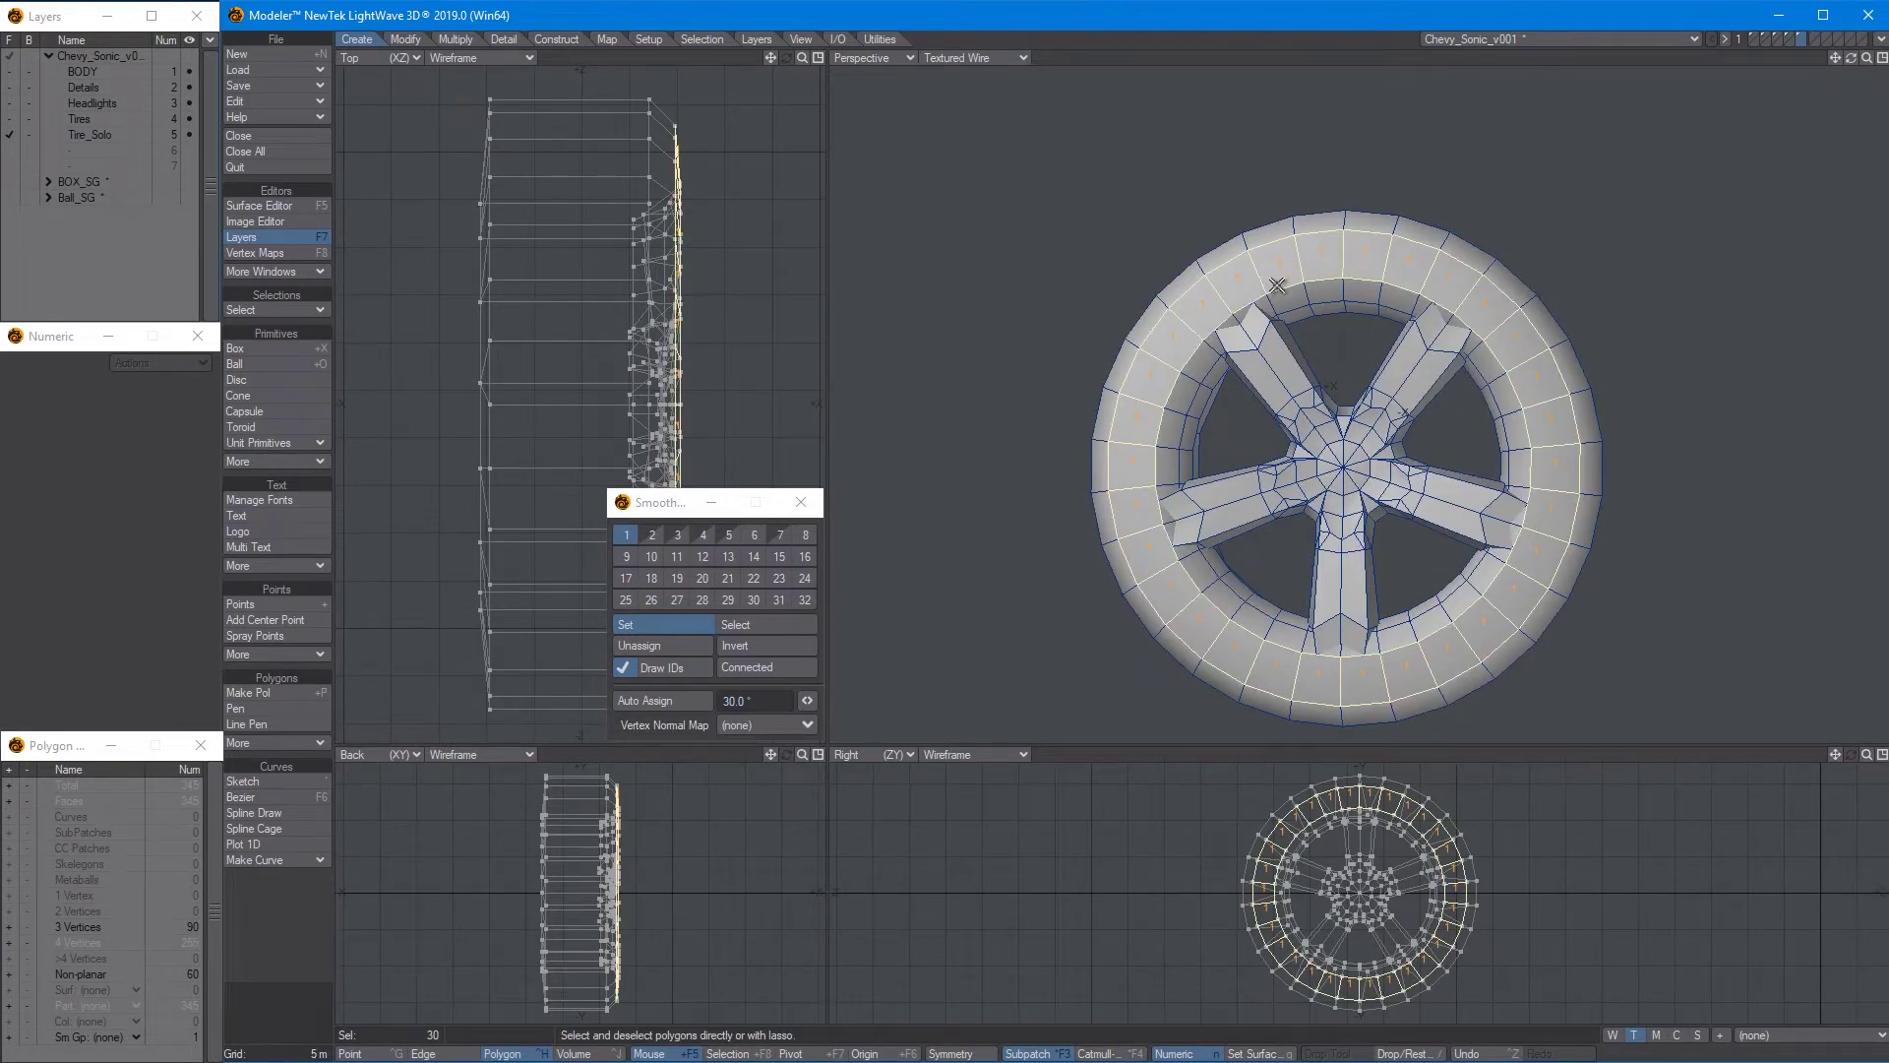
key(slash)
key(alt+5)
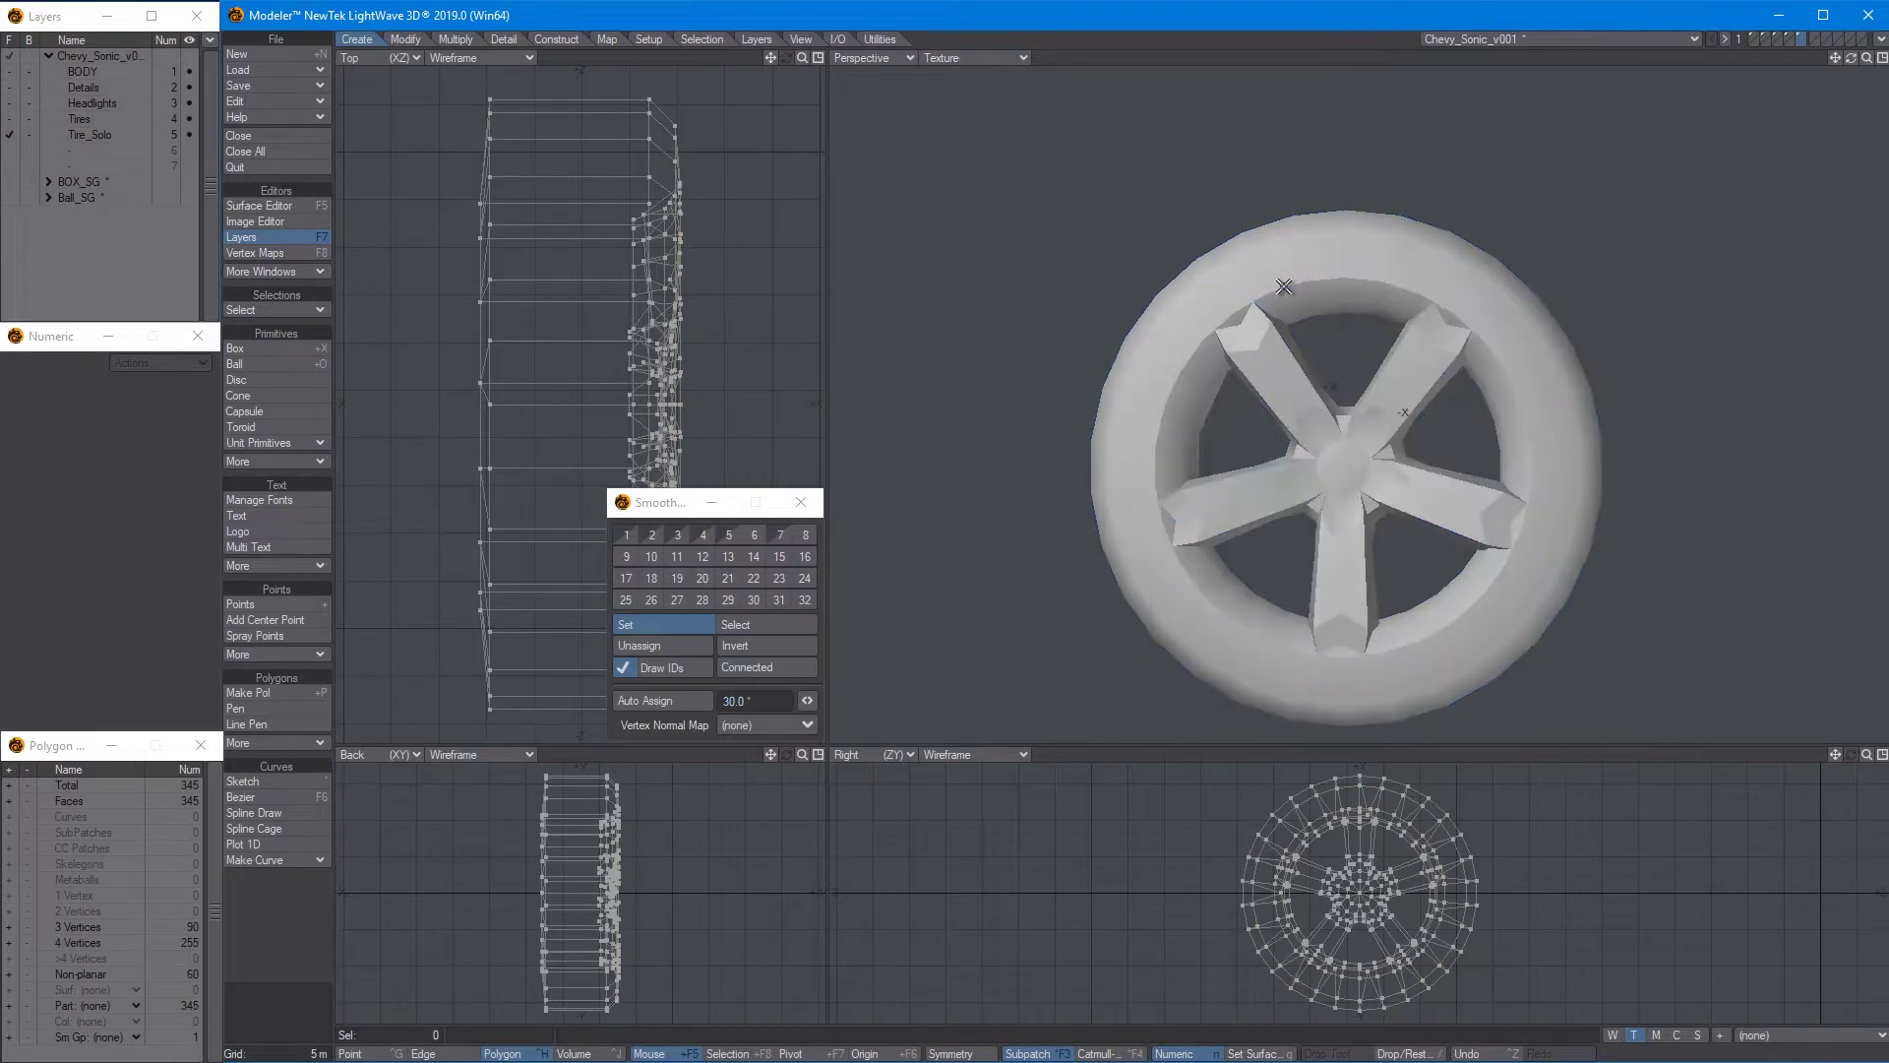
Select a few polygons on the tire's back sidewall to check their smoothing group, clear them and examine the wheel's front in Texture shading
key(alt+6)
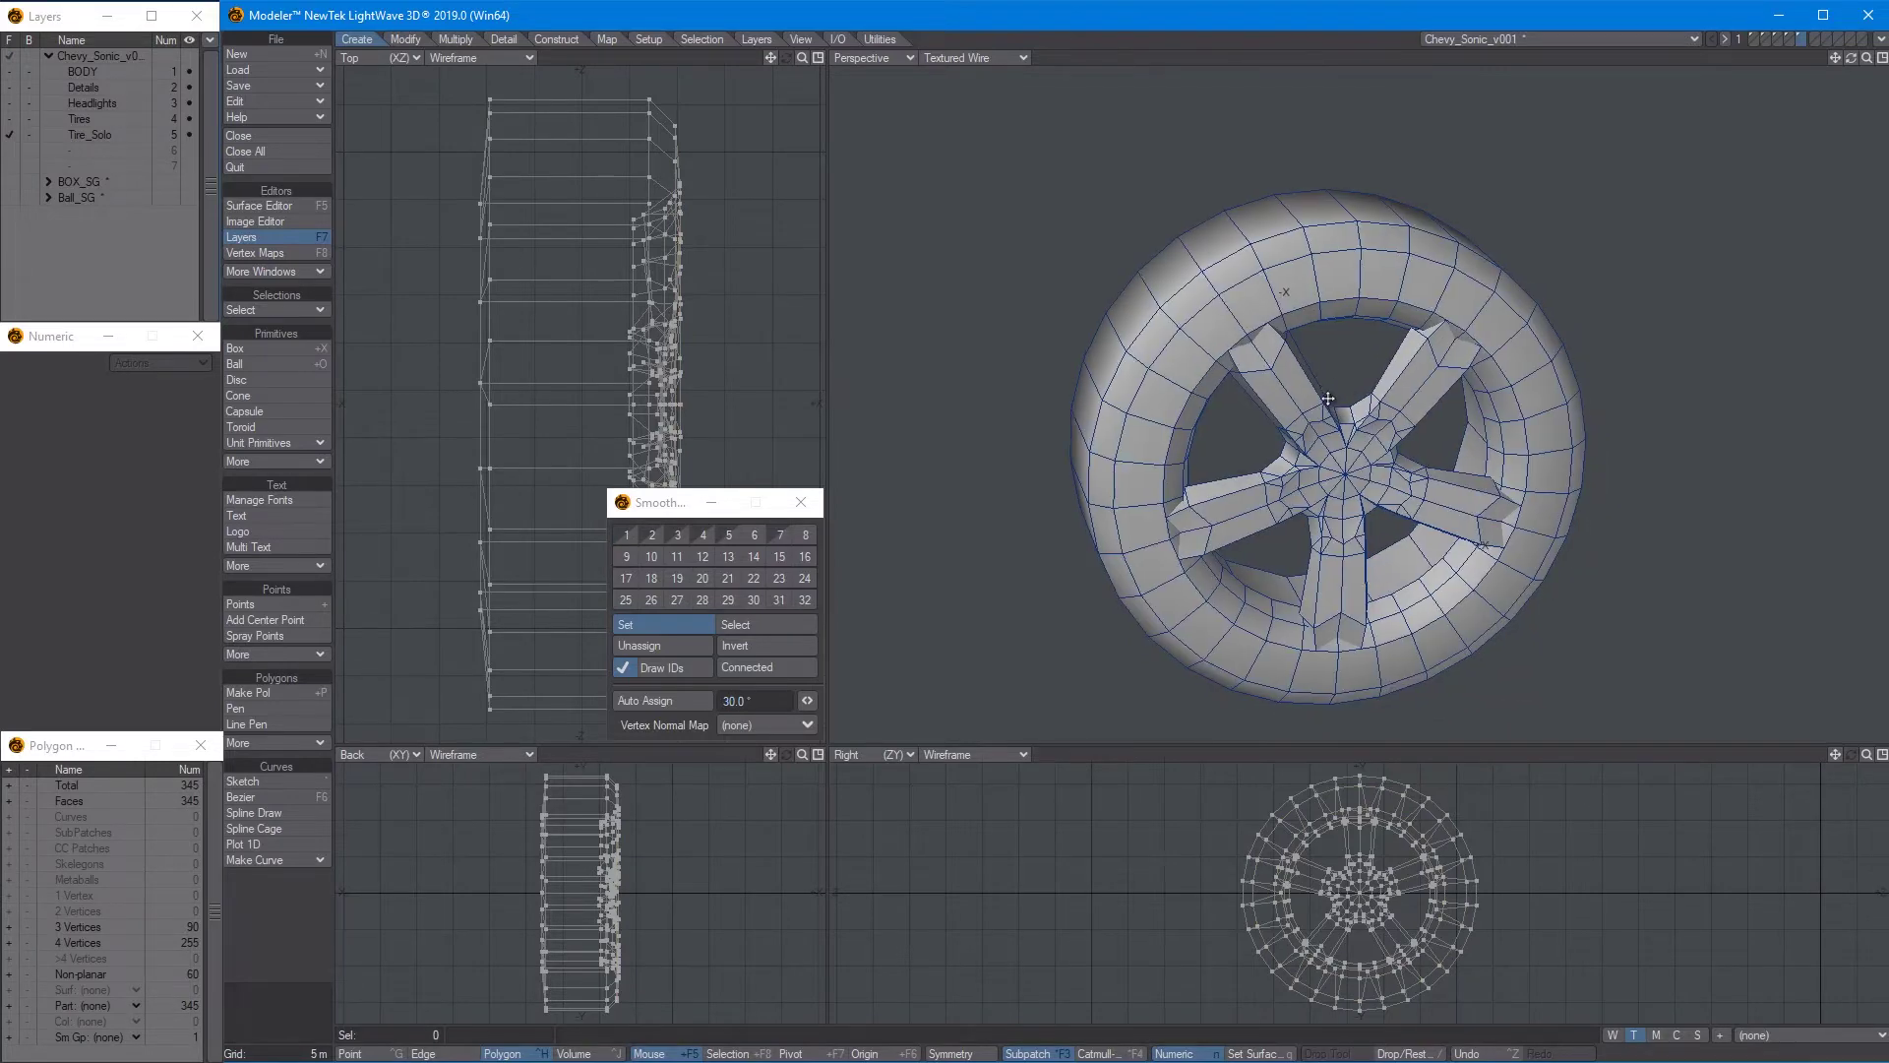
mouse_move(1318, 374)
alt+mouse_down()
mouse_move(1522, 409)
mouse_move(1673, 406)
alt+mouse_up()
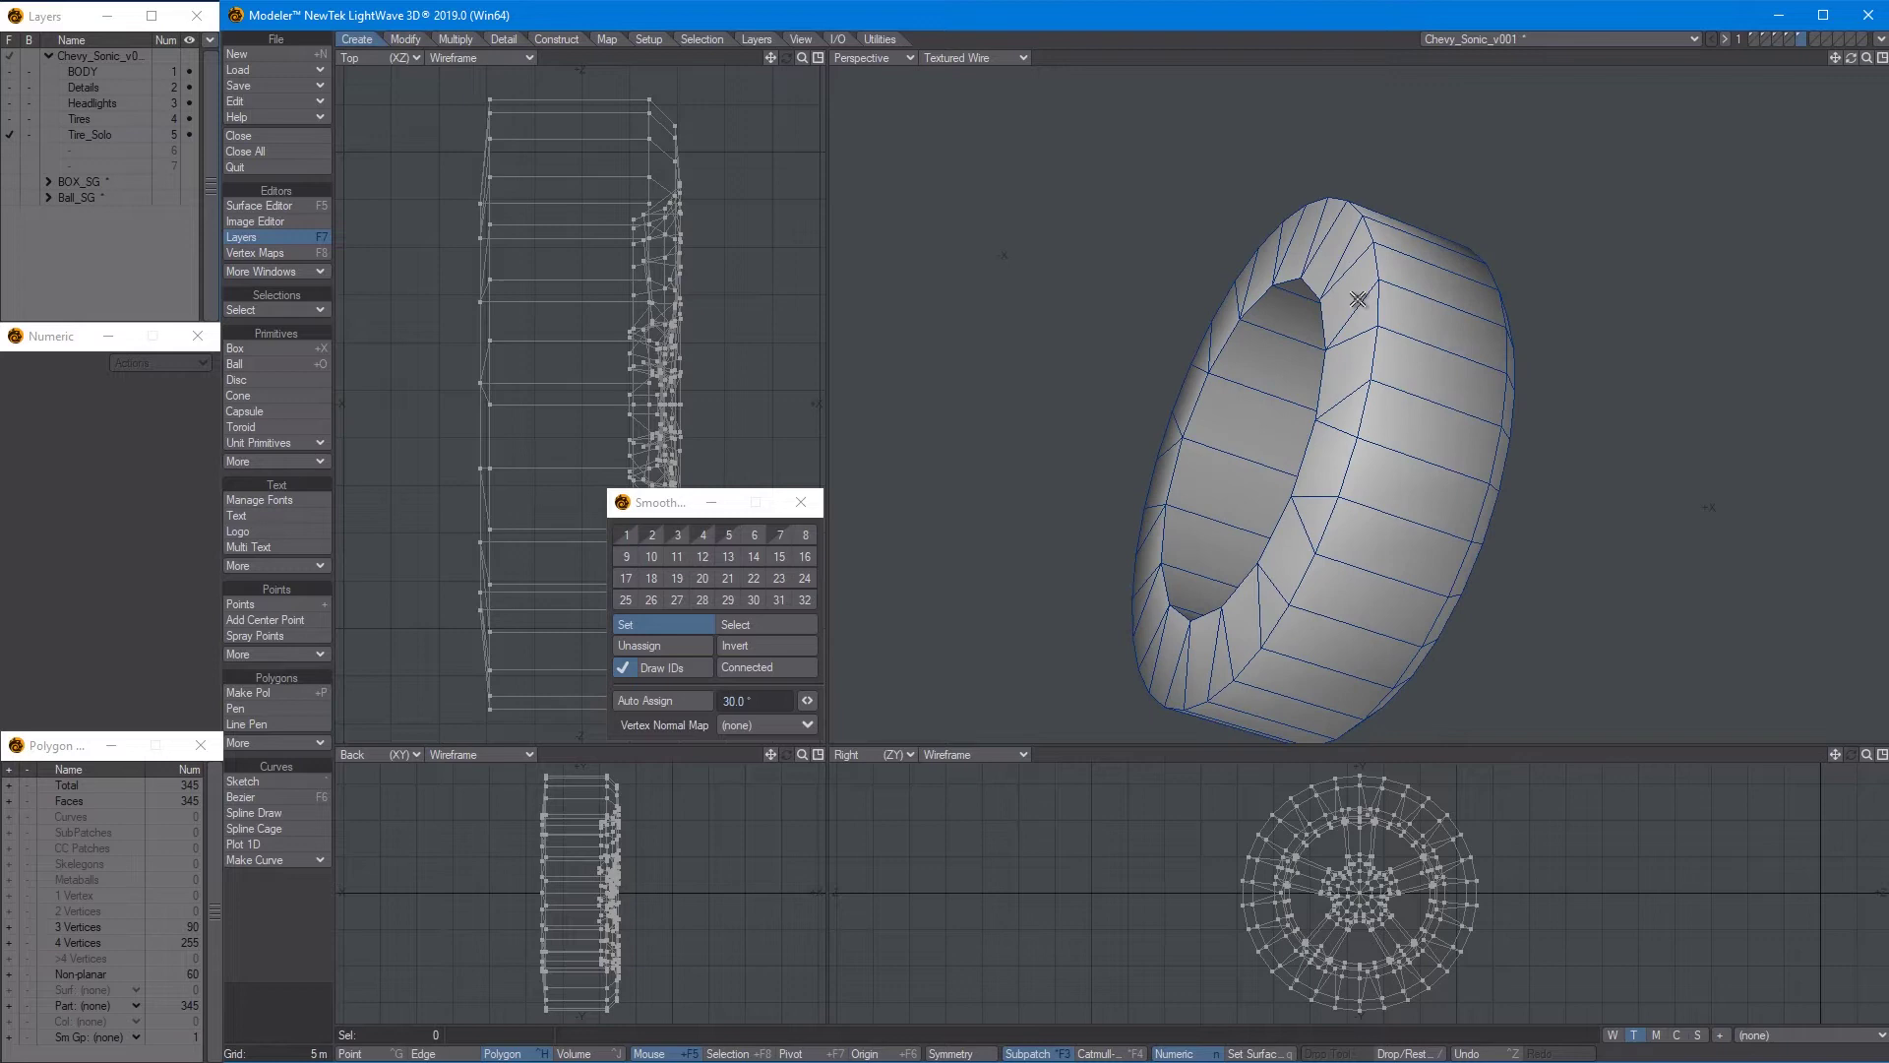
drag(1358, 299, 1360, 345)
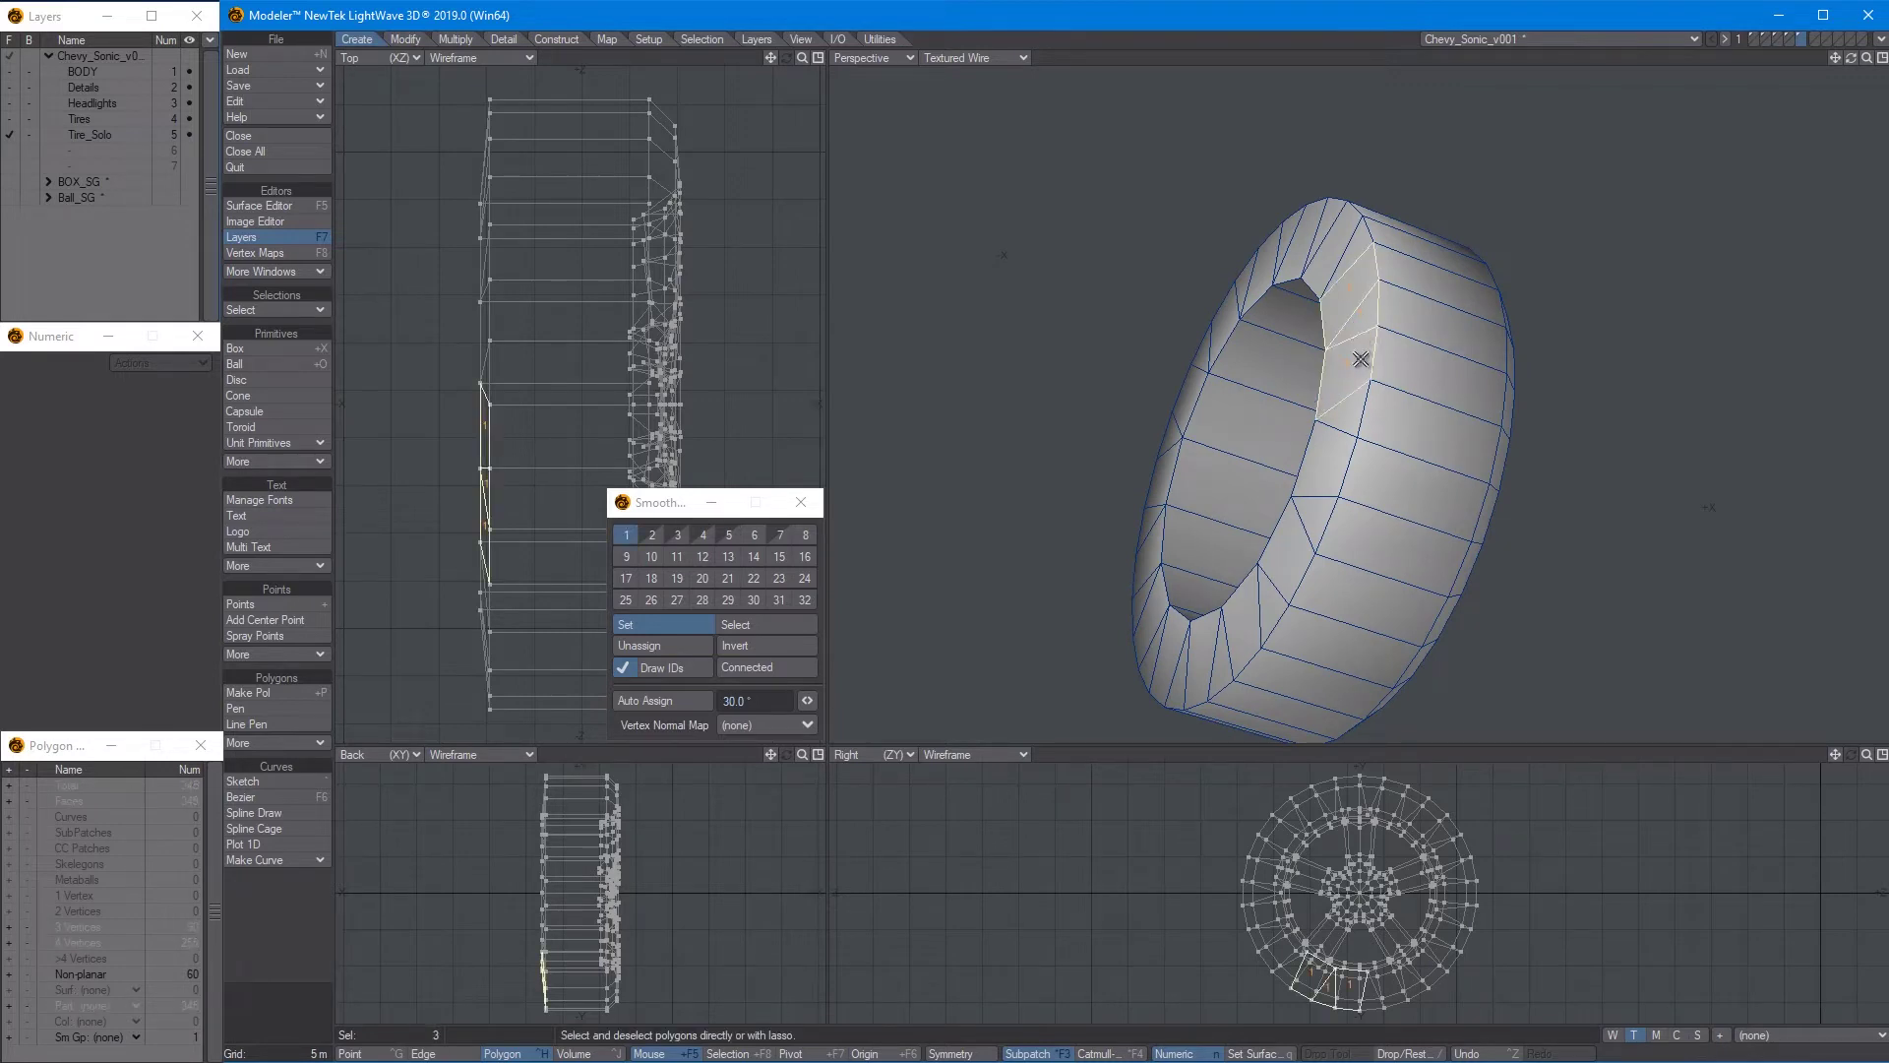
key(slash)
key(KP_6)
alt+drag(1341, 392, 1364, 273)
alt+drag(1446, 315, 1240, 423)
key(slash)
key(a)
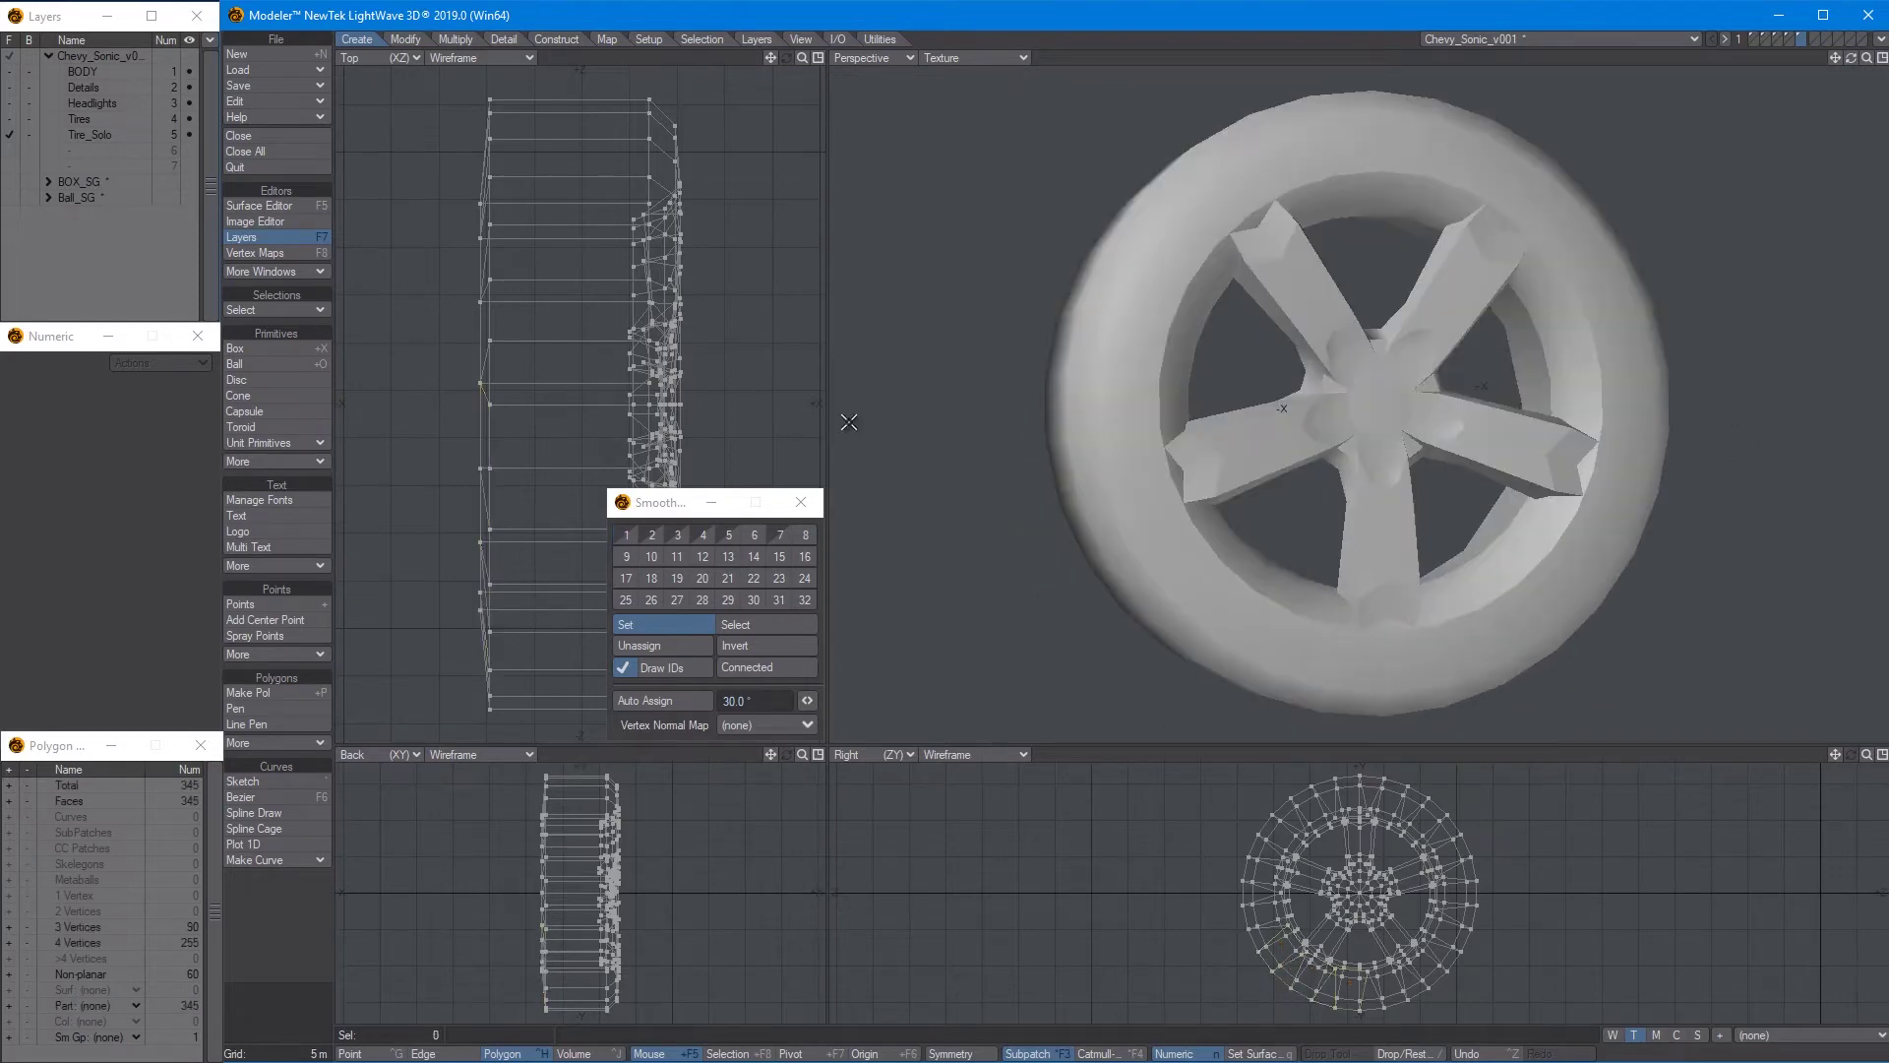
Display the Tires layer in the background and select all polygons of the solo wheel to check their smoothing groups
click(32, 119)
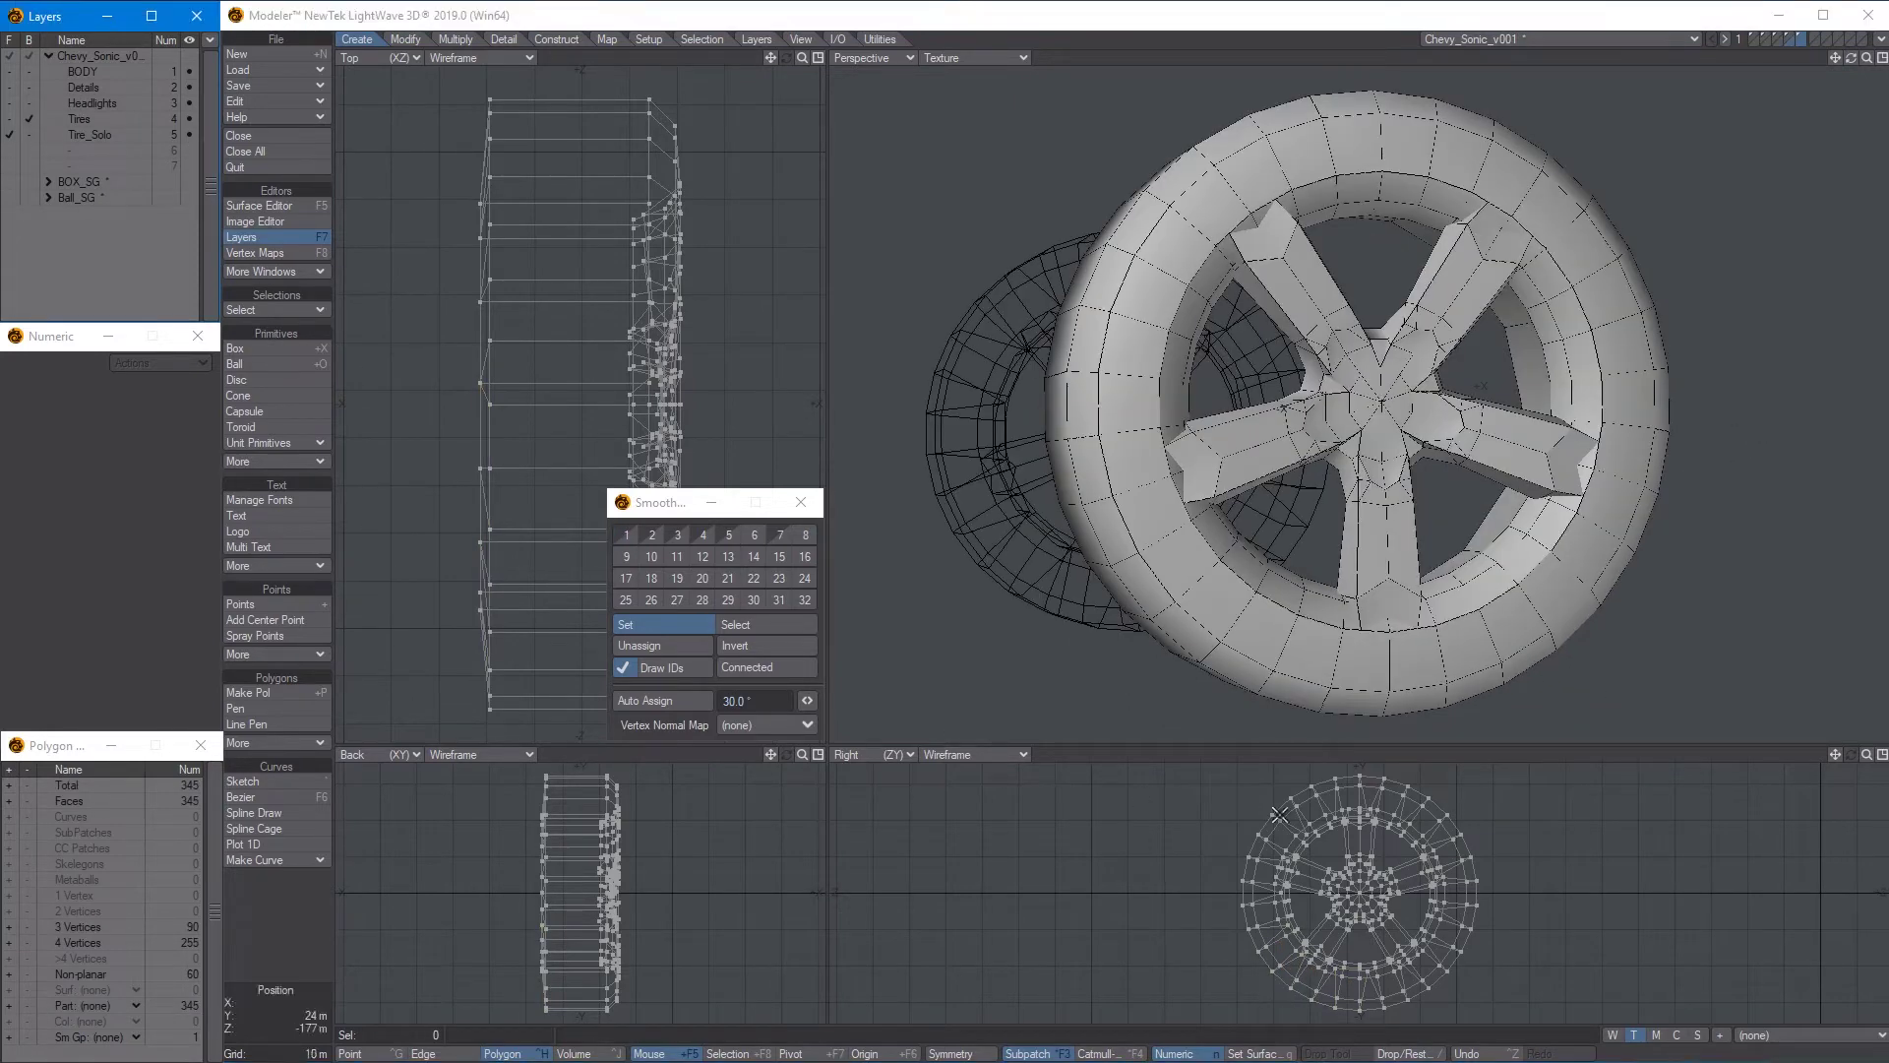
key(a)
scroll(1192, 874, down, 2)
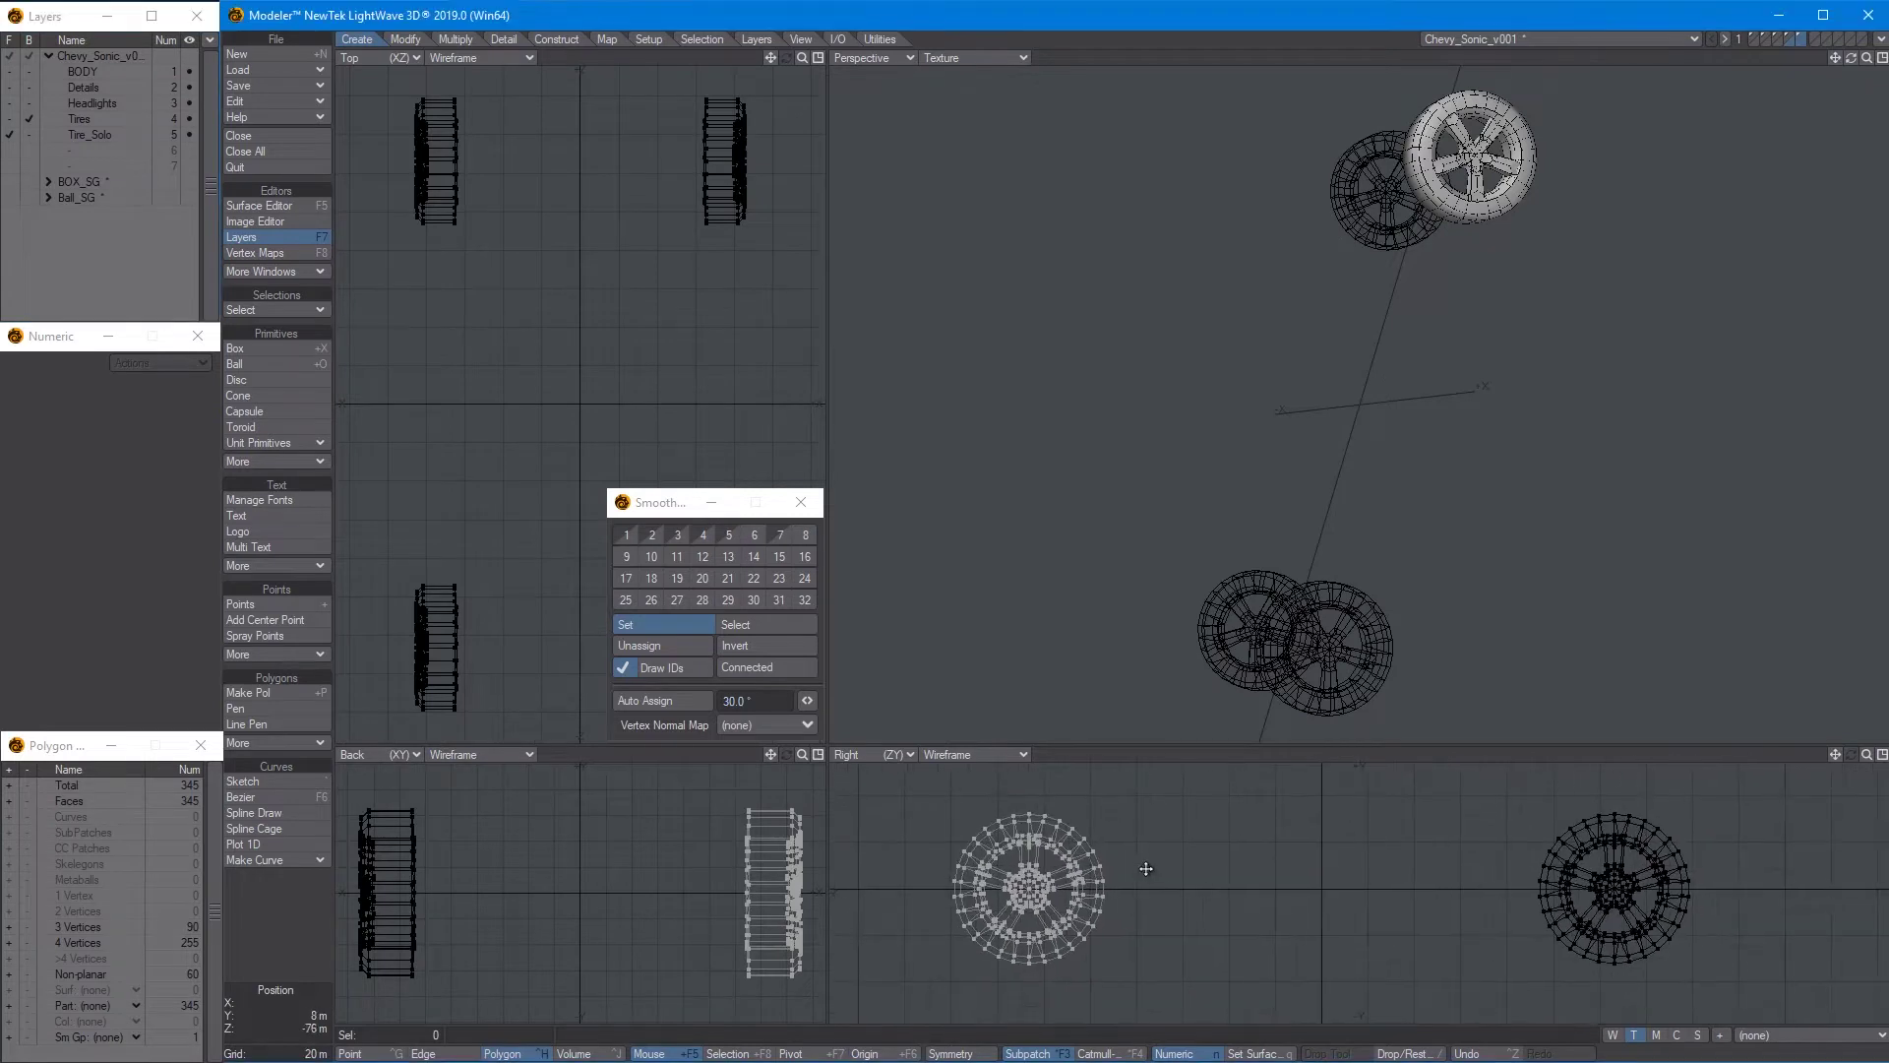
mouse_move(1131, 846)
right_down()
mouse_move(1107, 851)
mouse_move(1126, 844)
right_up()
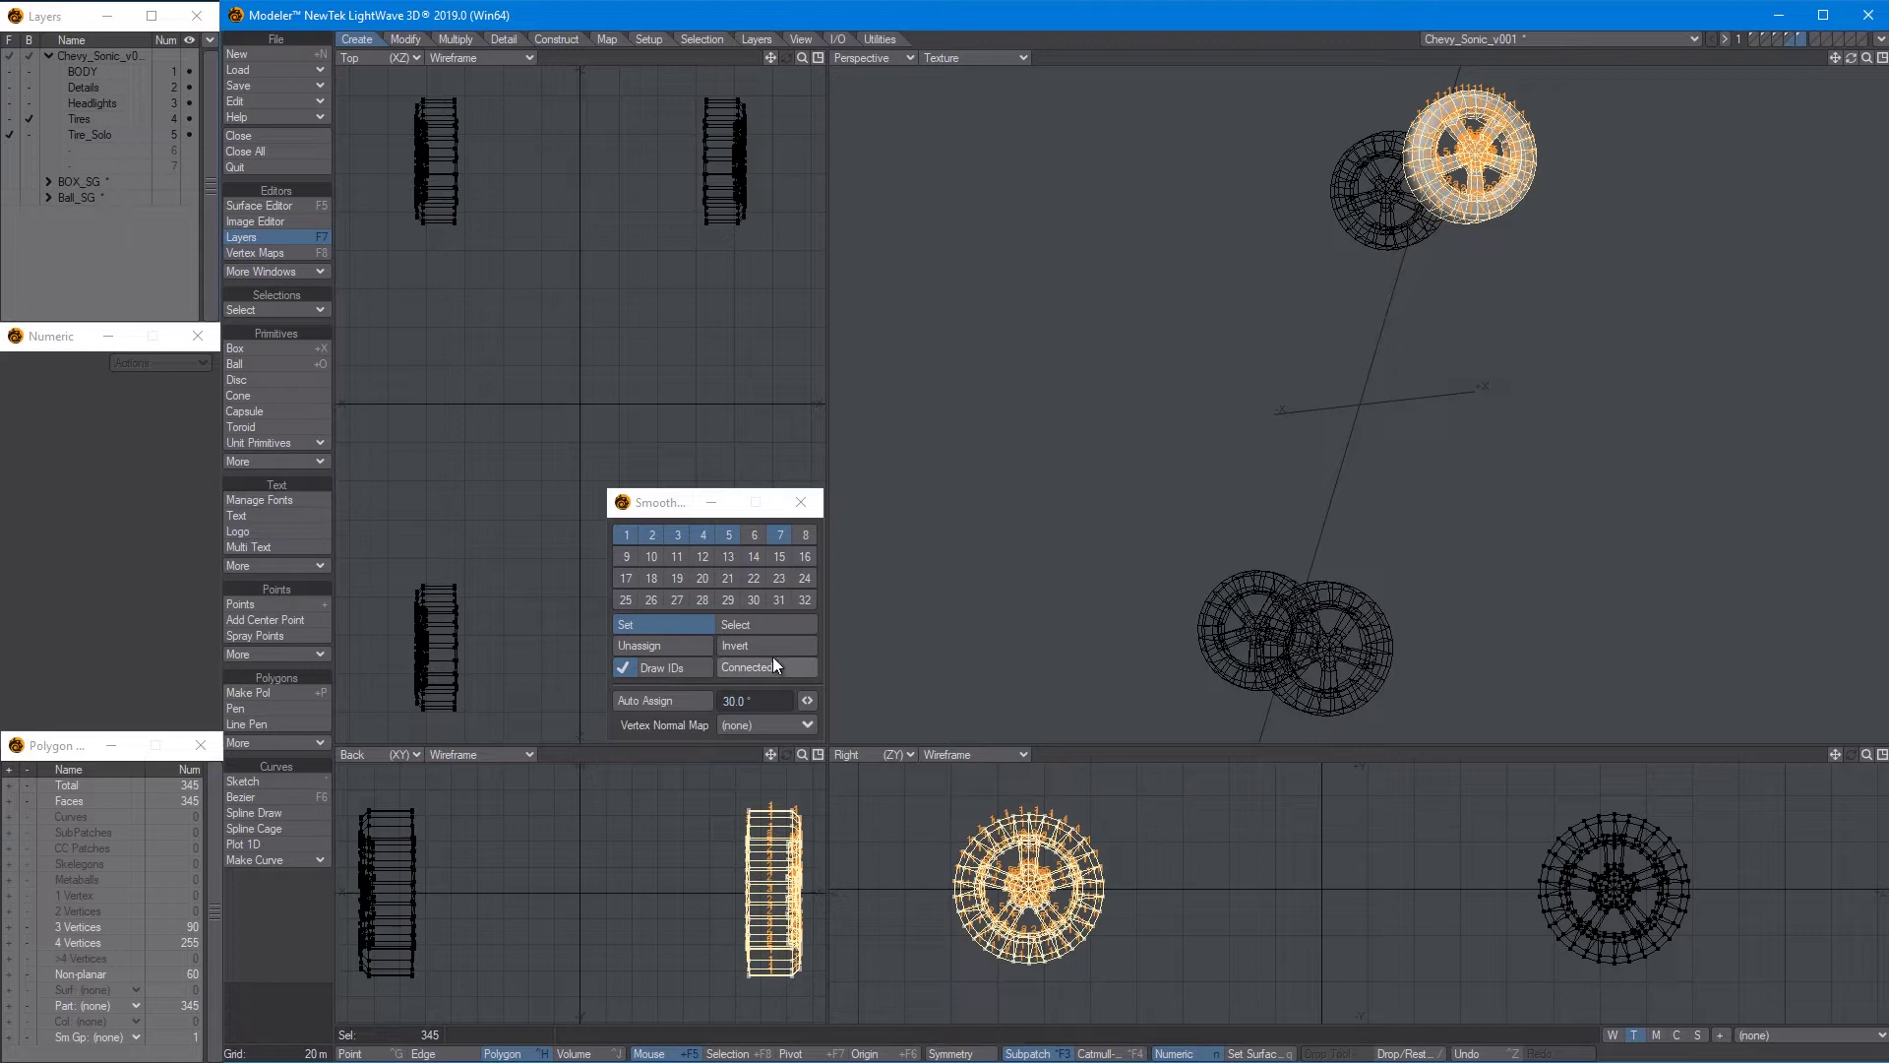
Select the wheel polygons in smoothing groups 7, 5, 4, 3, 2 and 1, then invert the selection to isolate any unassigned polygon
click(741, 630)
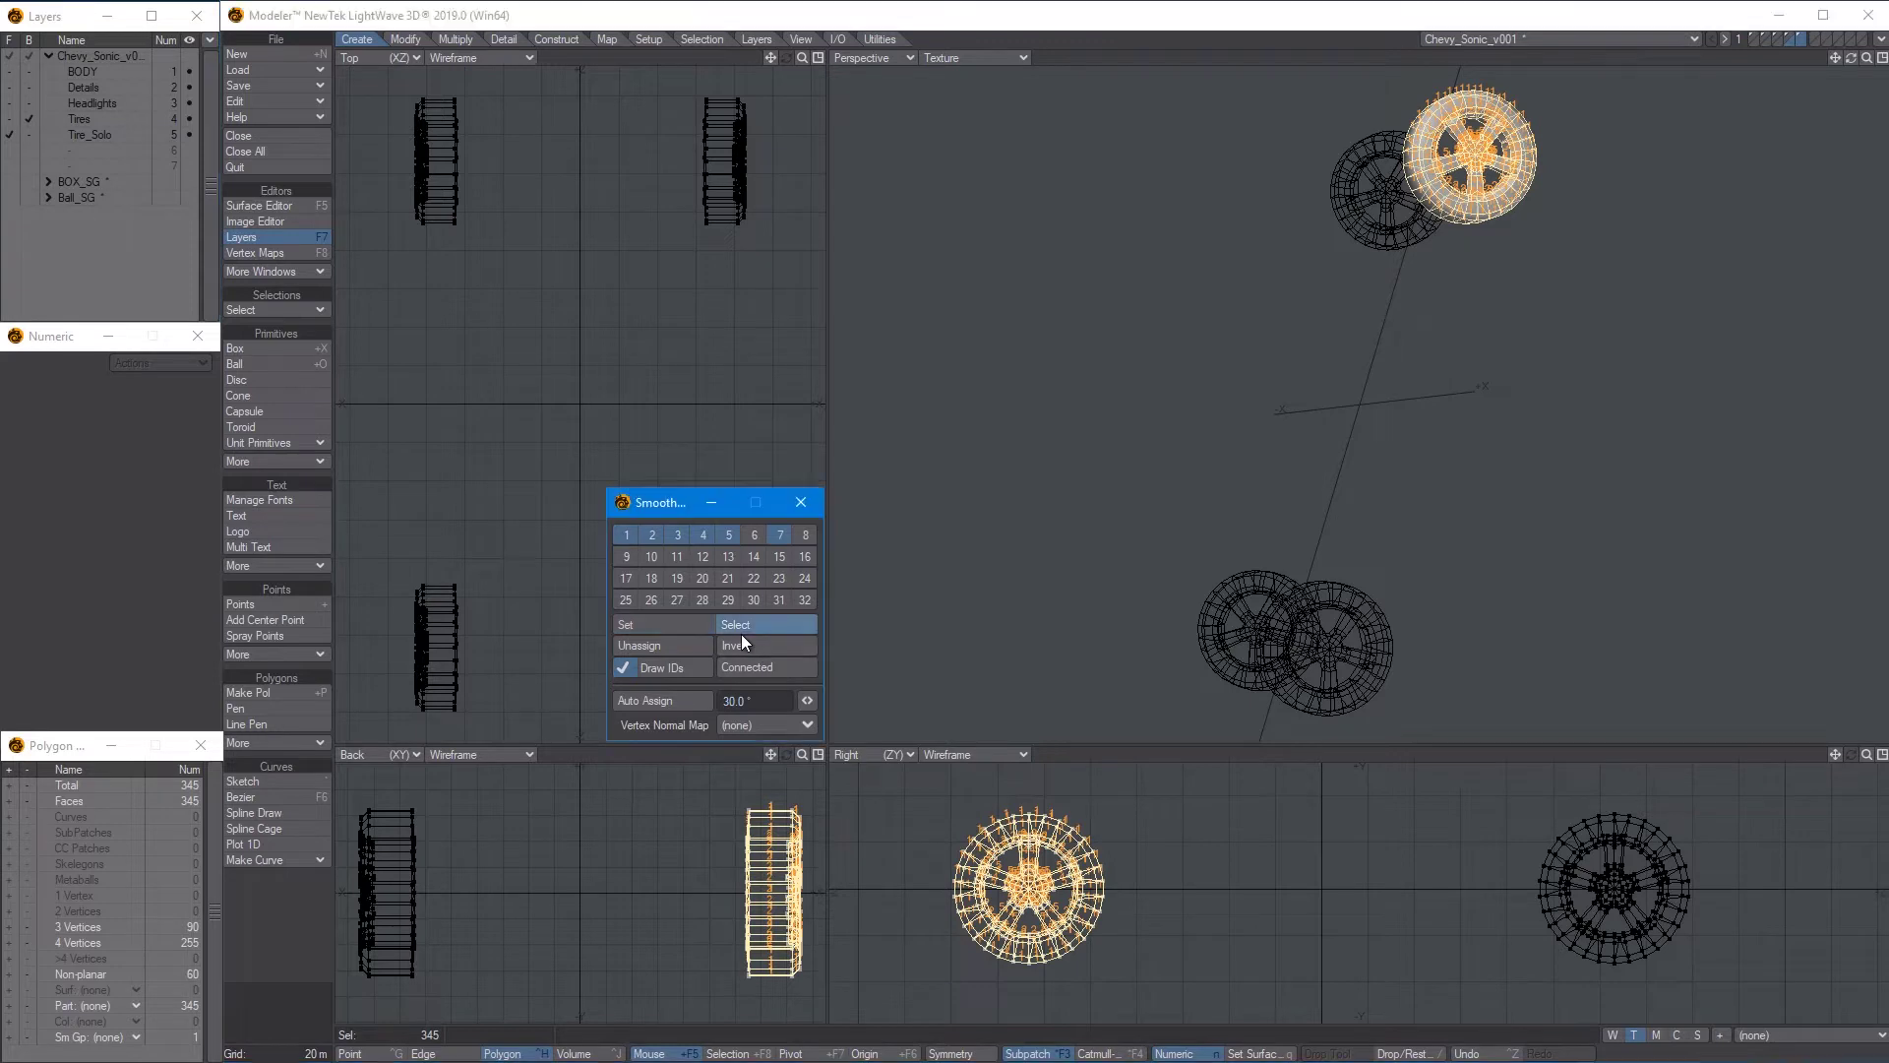
click(754, 533)
click(778, 536)
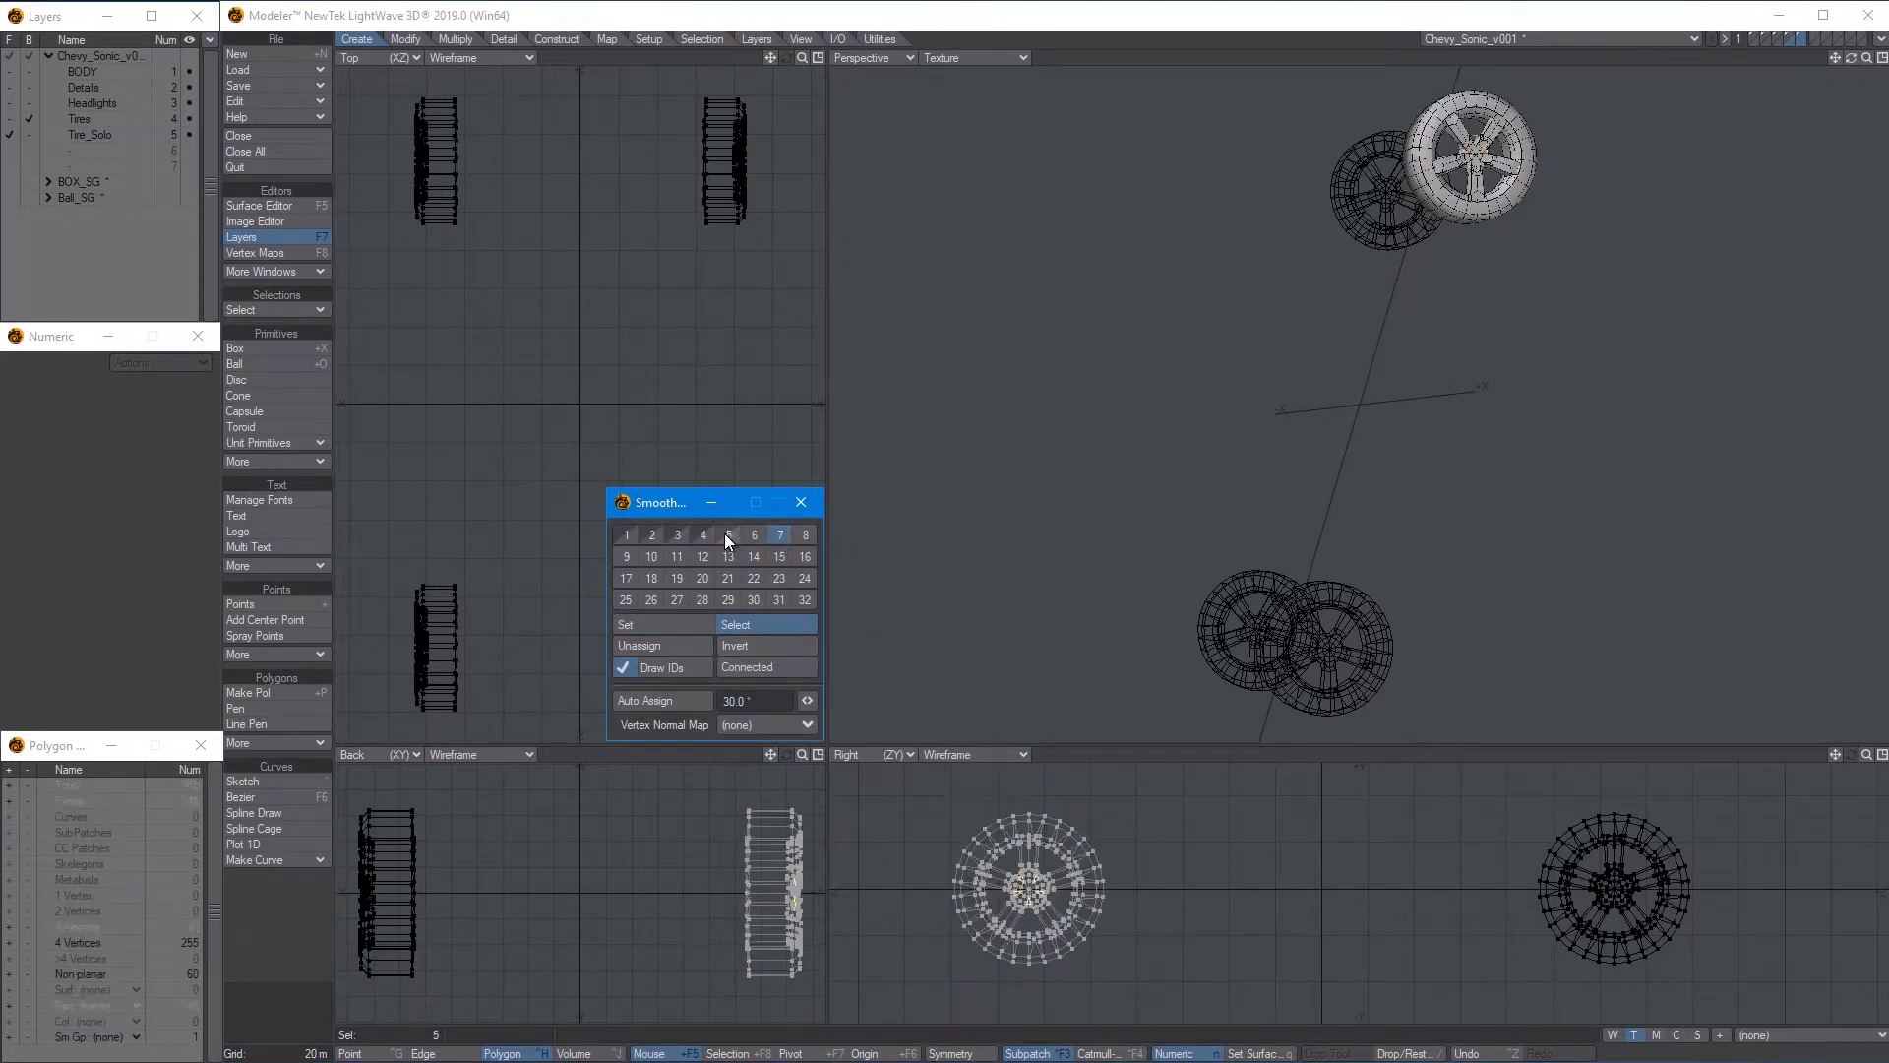
click(728, 535)
click(702, 532)
click(677, 534)
click(654, 531)
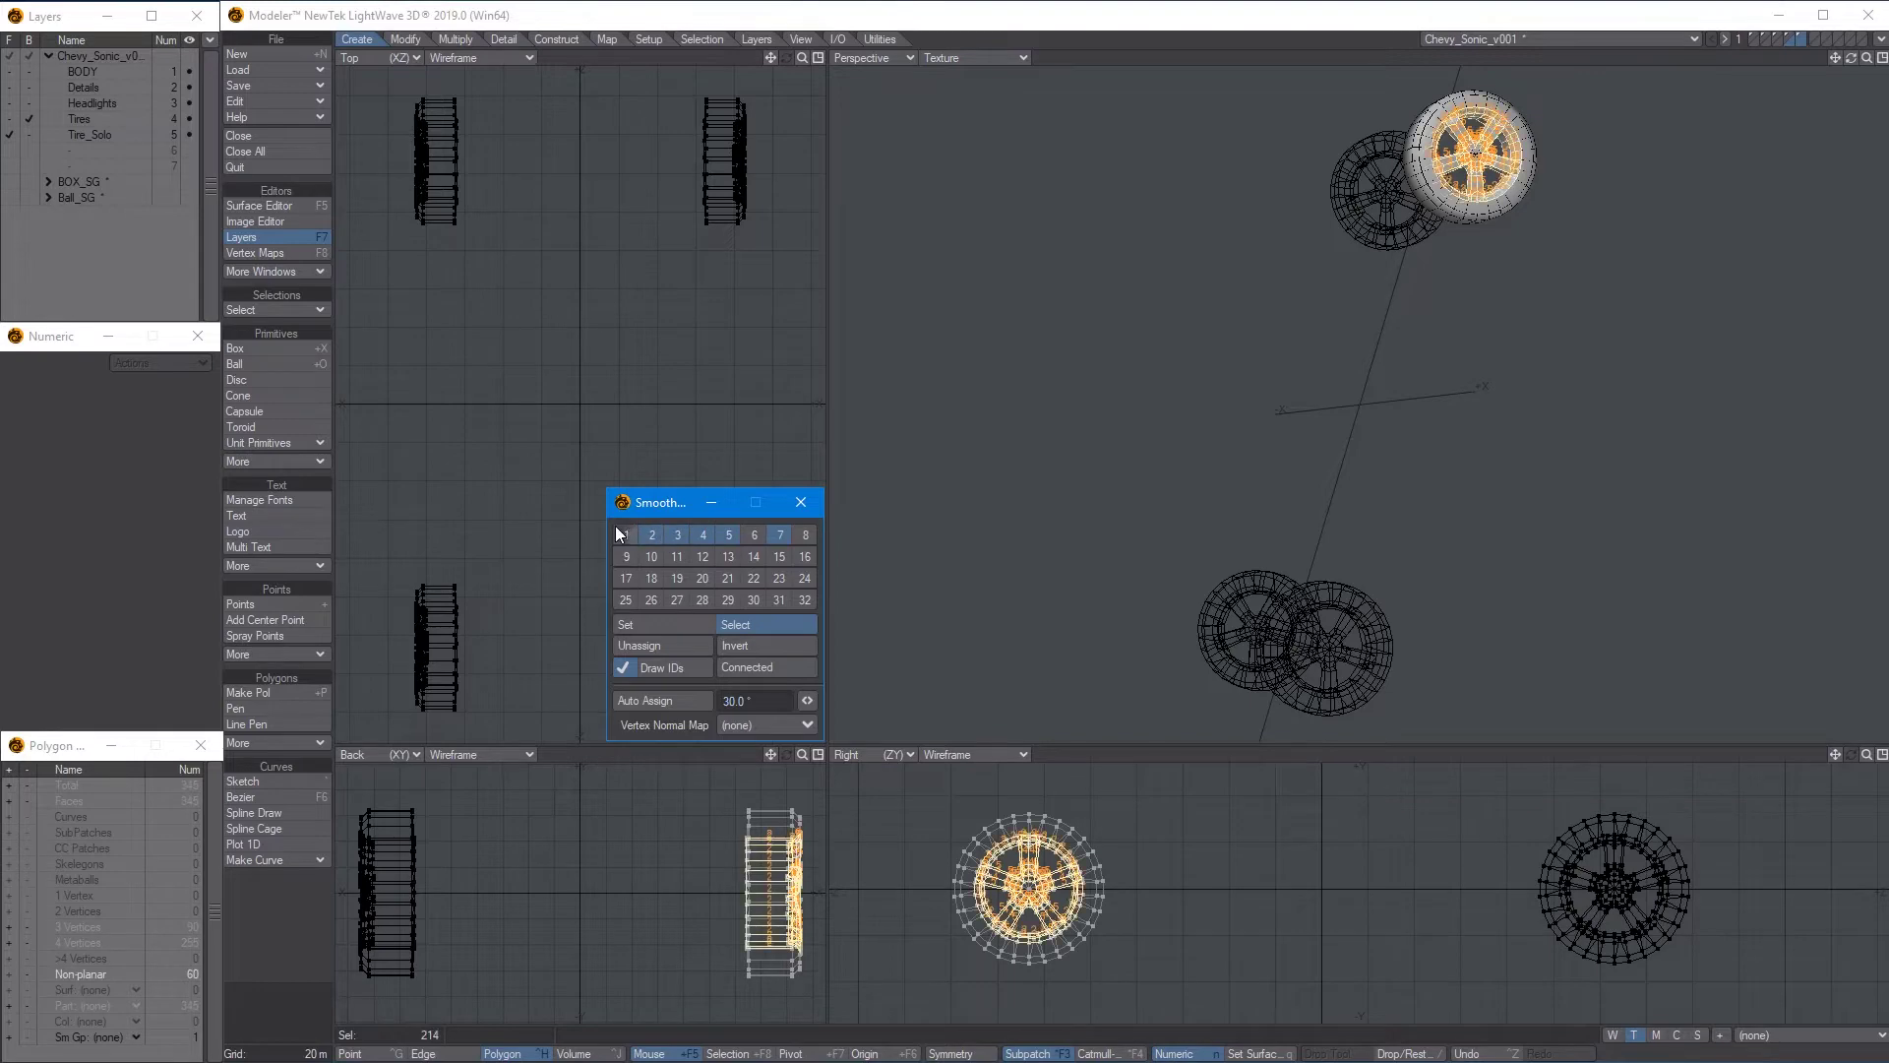
click(622, 535)
click(755, 649)
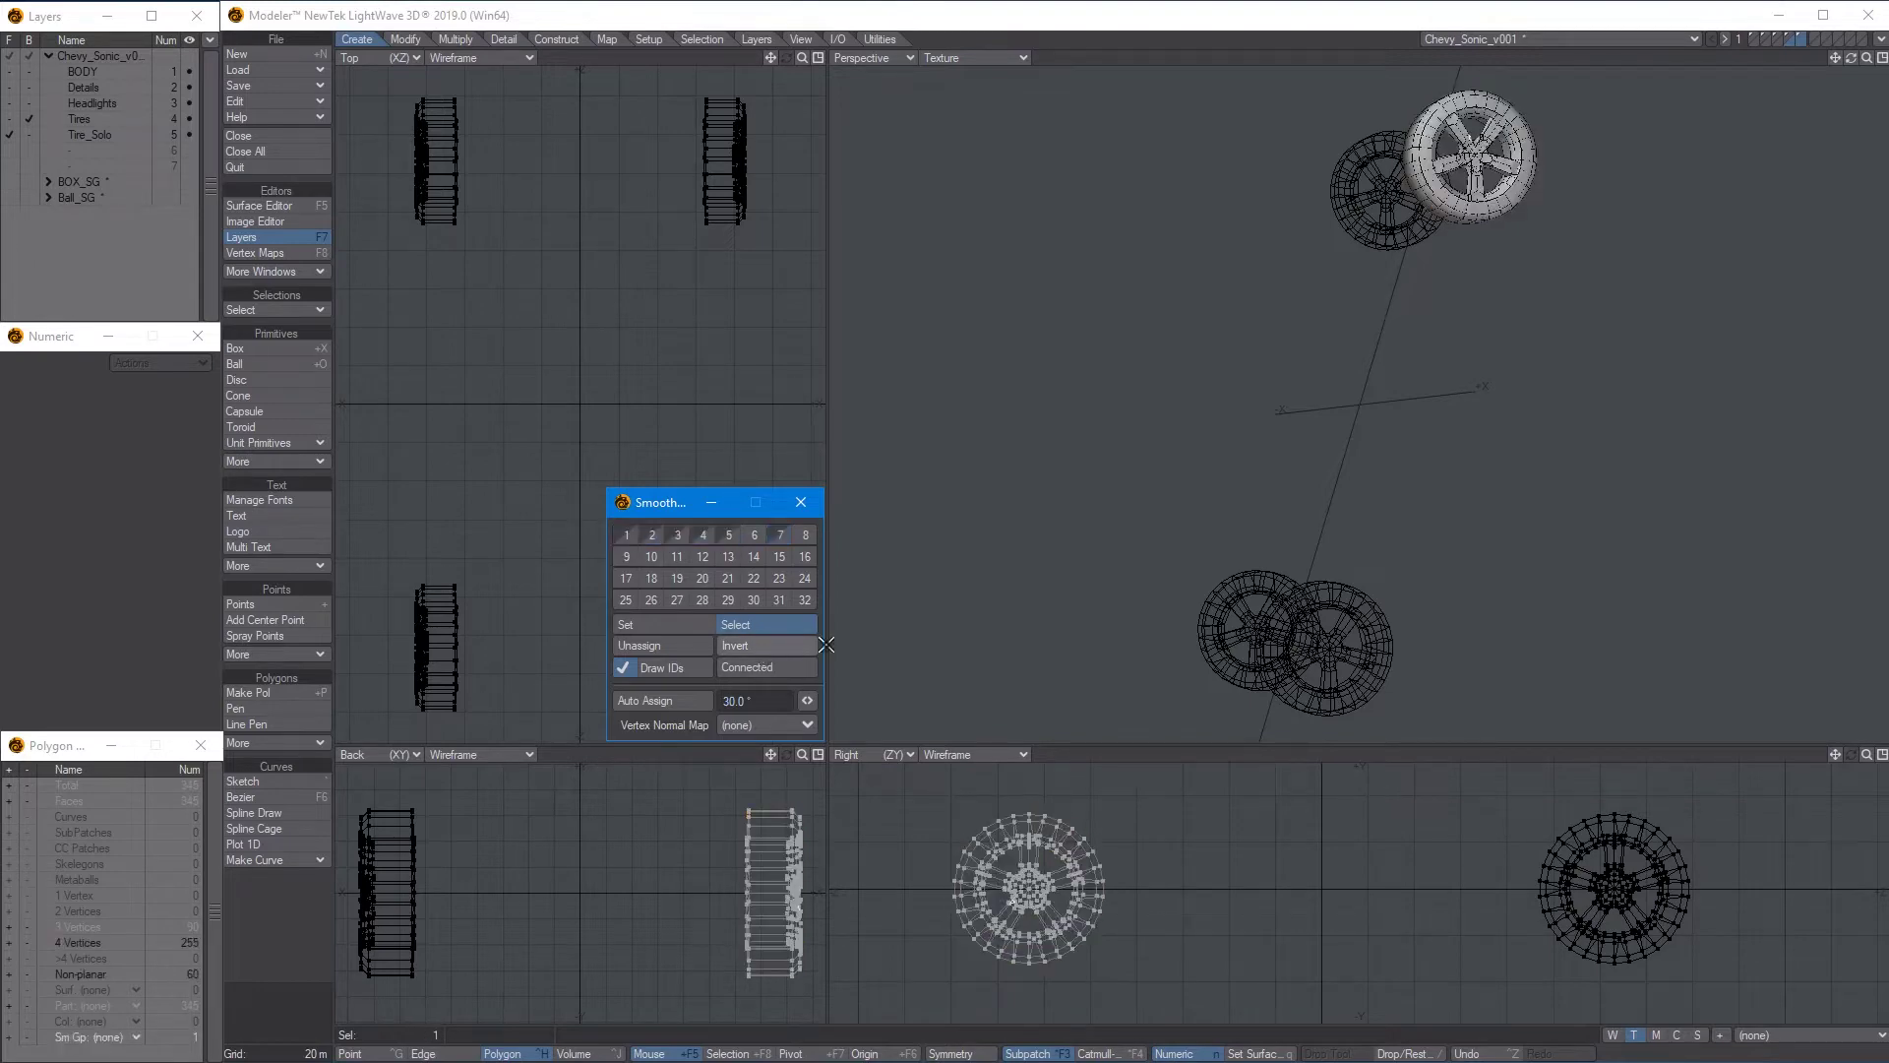
Compare the isolated spoke triangle near the hub with its neighbouring polygon, assign the triangle to smoothing group 4 and clear the selection
key(shift+a)
alt+drag(1581, 304, 1338, 409)
scroll(1370, 384, down, 5)
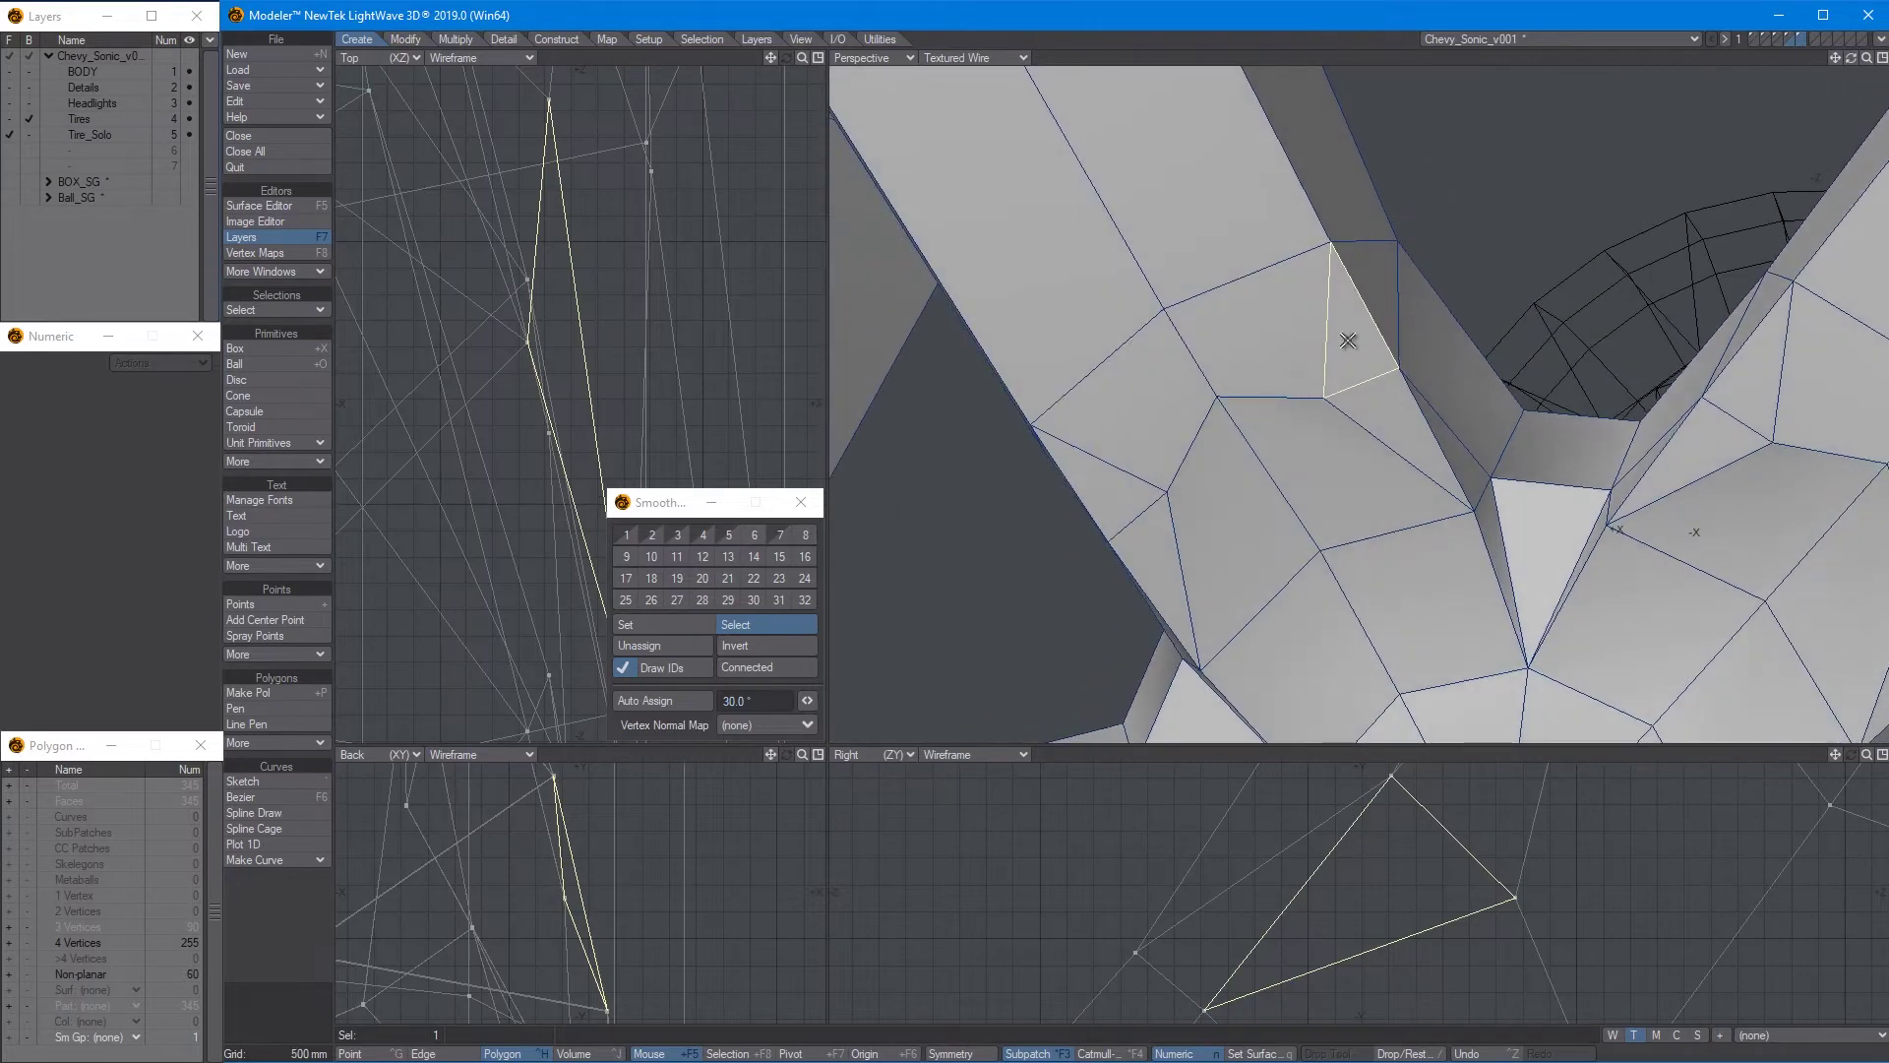
click(1295, 337)
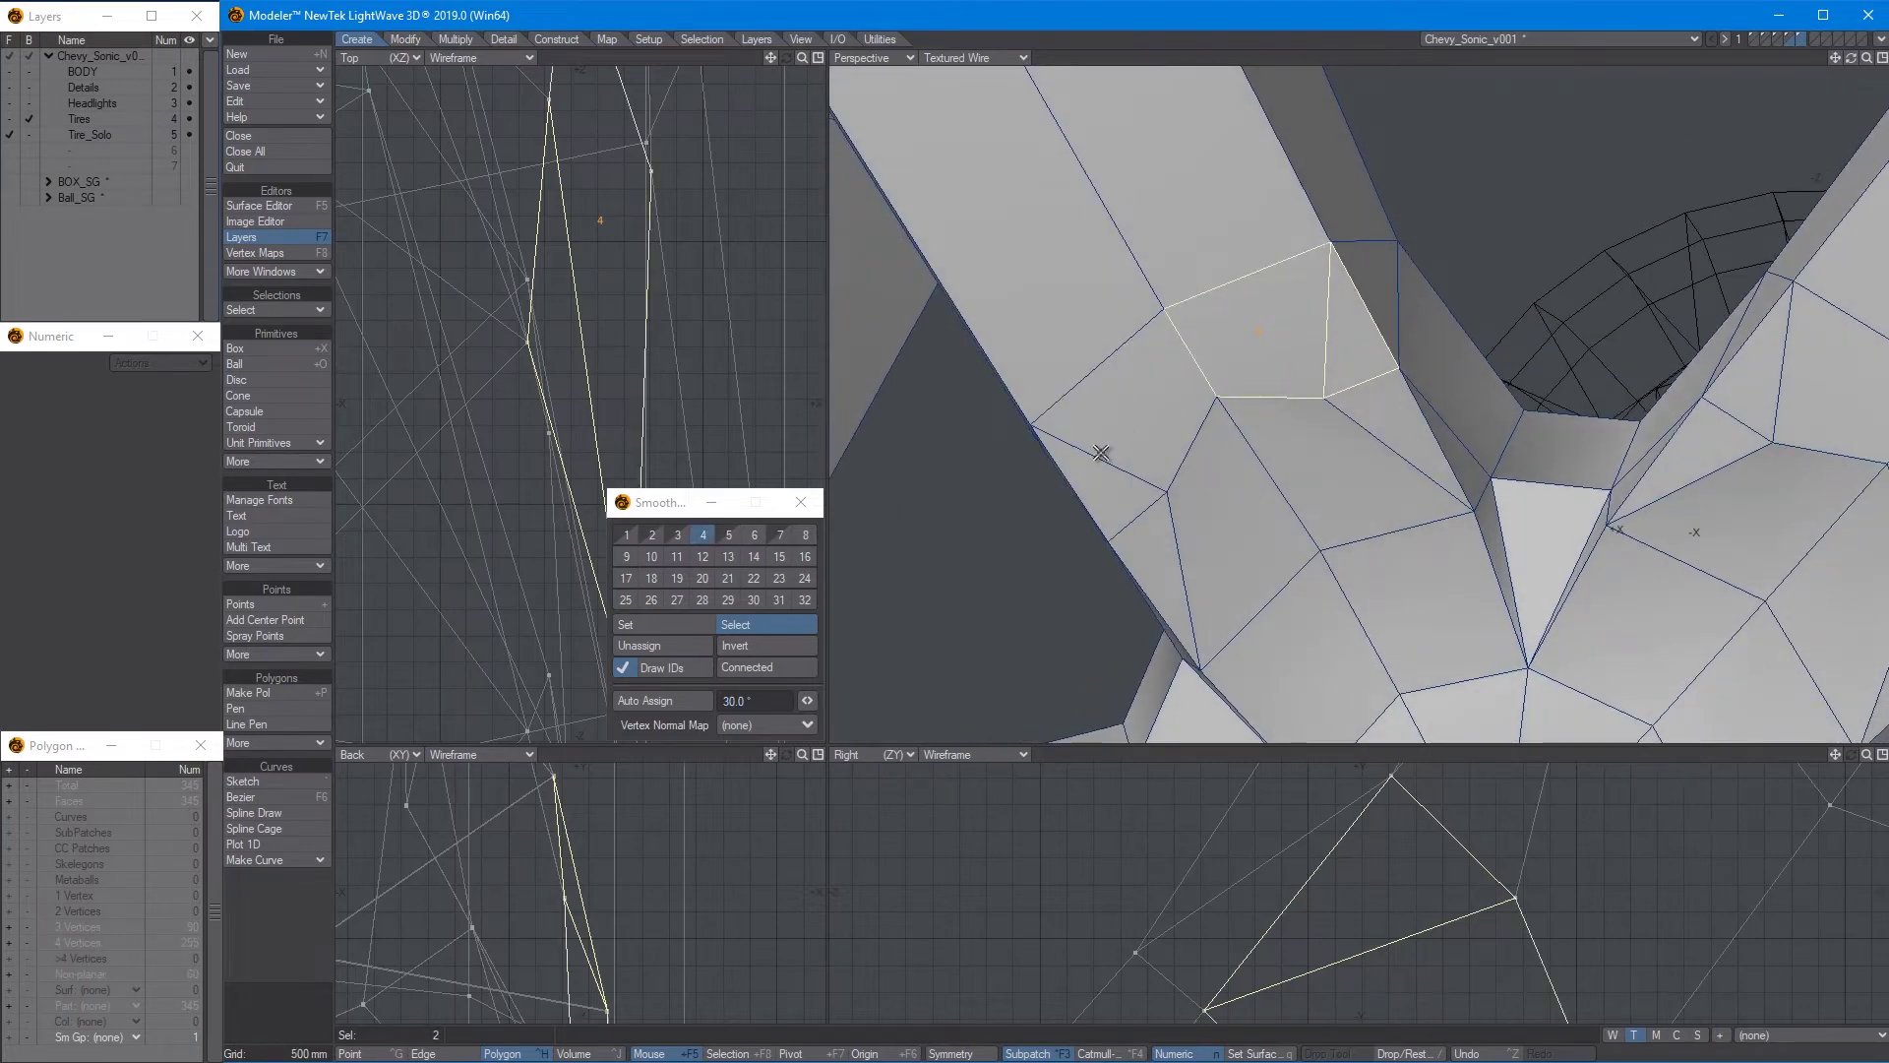
click(1342, 347)
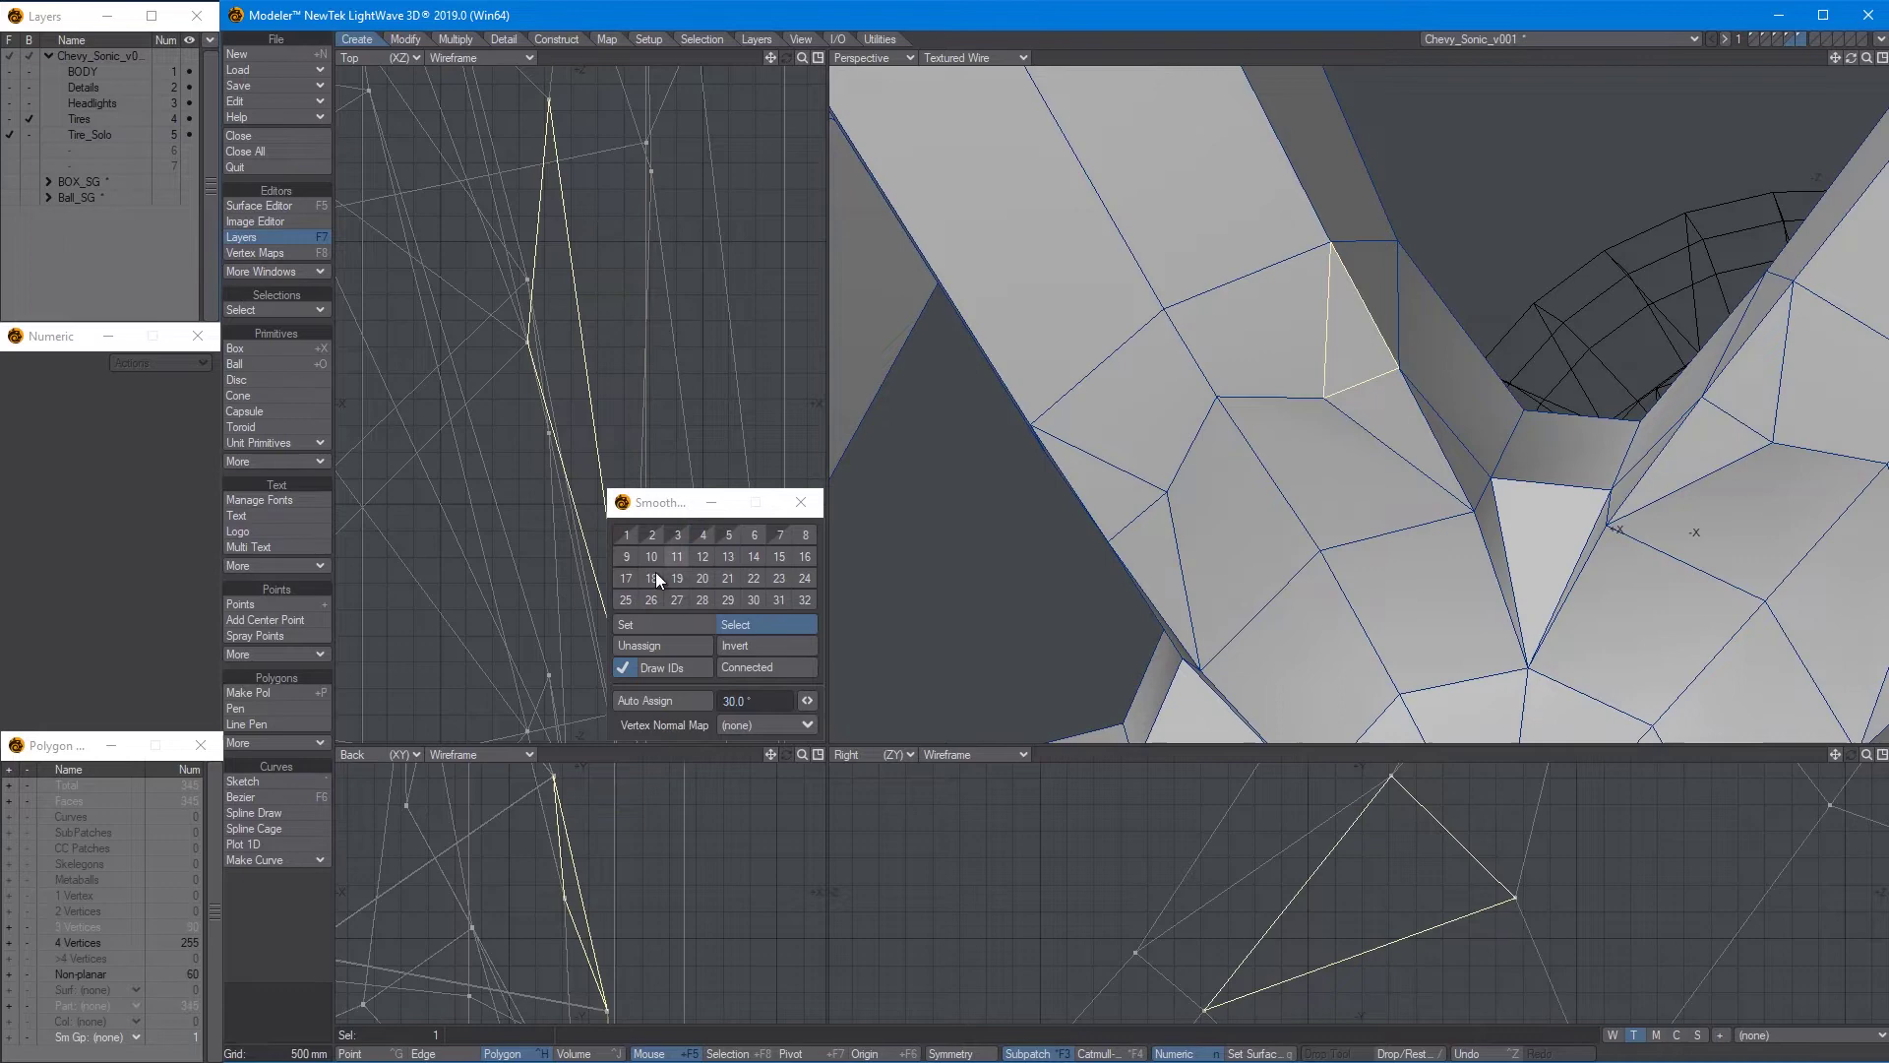
click(658, 623)
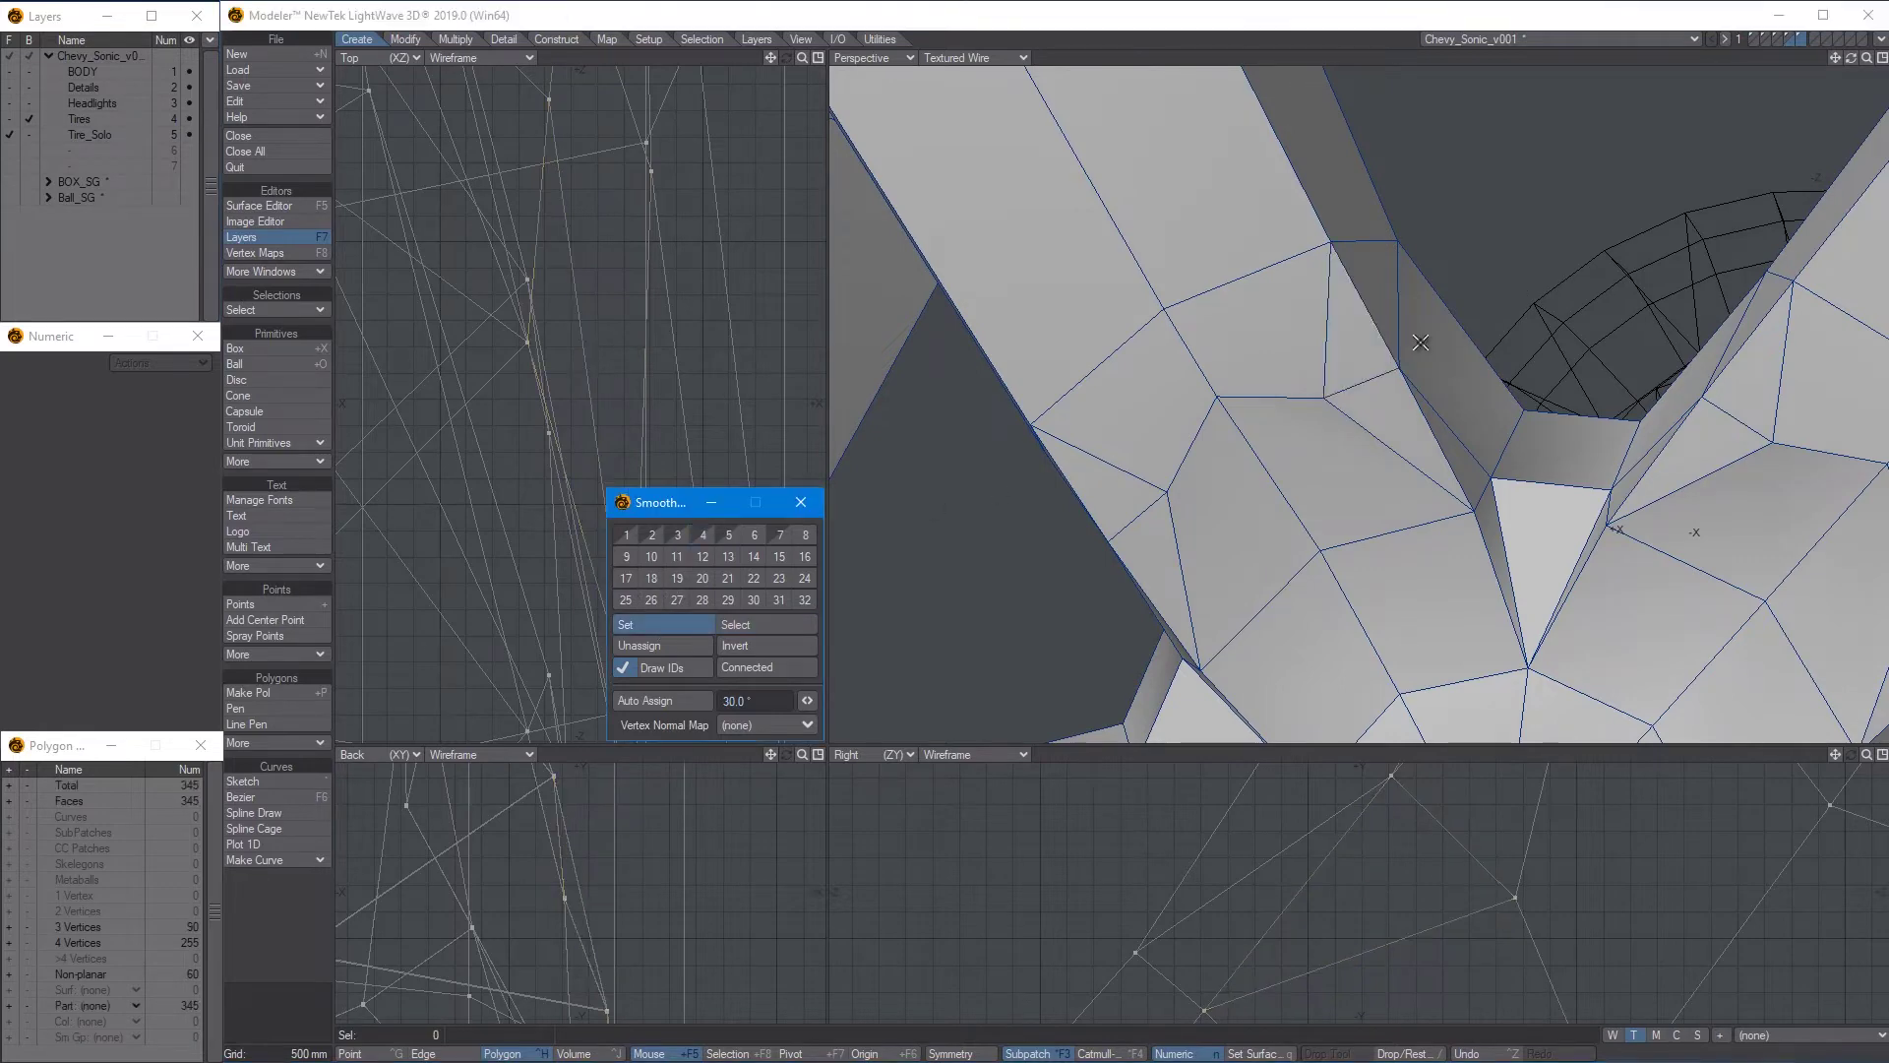
Return to Texture shading, show only the Tire_Solo layer and examine the smoothing across the whole wheel
alt+drag(1356, 363, 1416, 286)
scroll(1467, 236, down, 5)
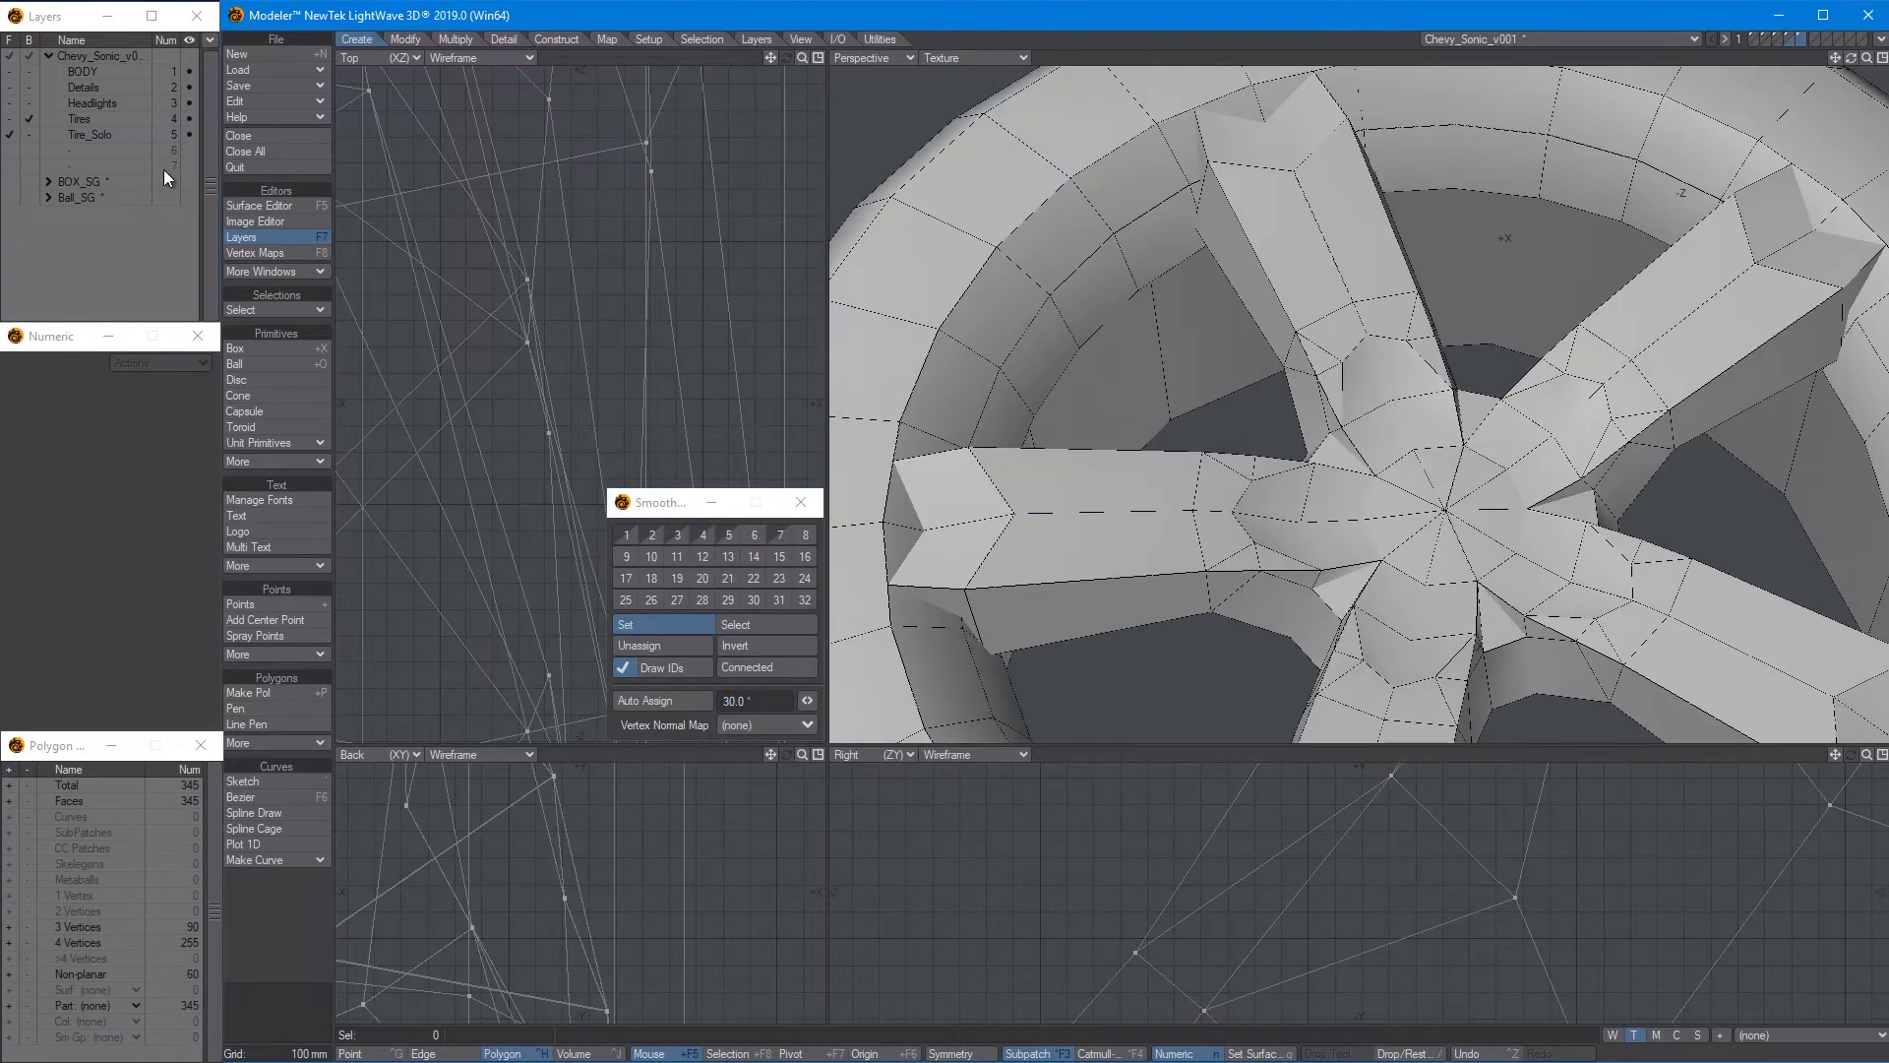
click(103, 137)
alt+drag(1362, 379, 1246, 429)
scroll(1247, 429, down, 6)
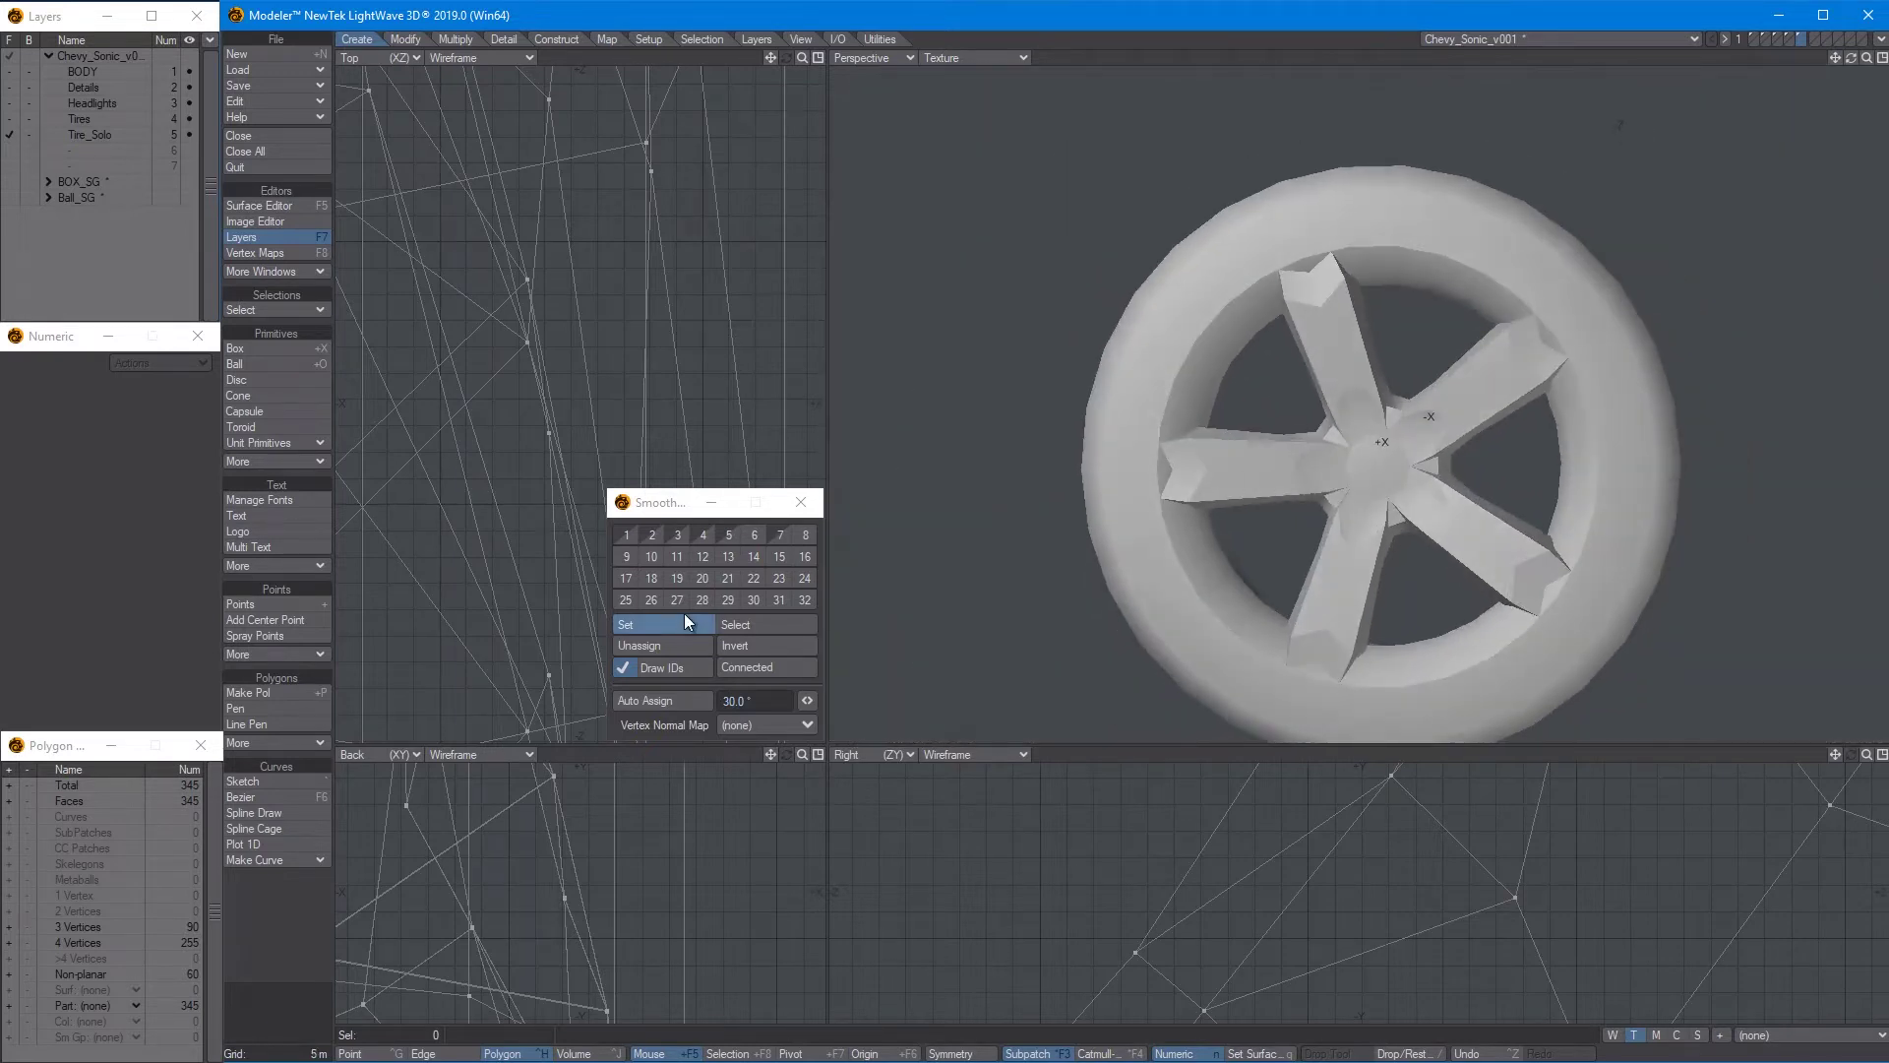
Select smoothing groups 7, 5, 4, 3, 2 and 1, invert to check for unassigned polygons, and examine the wheel's shading from both sides
click(747, 626)
click(777, 536)
click(729, 534)
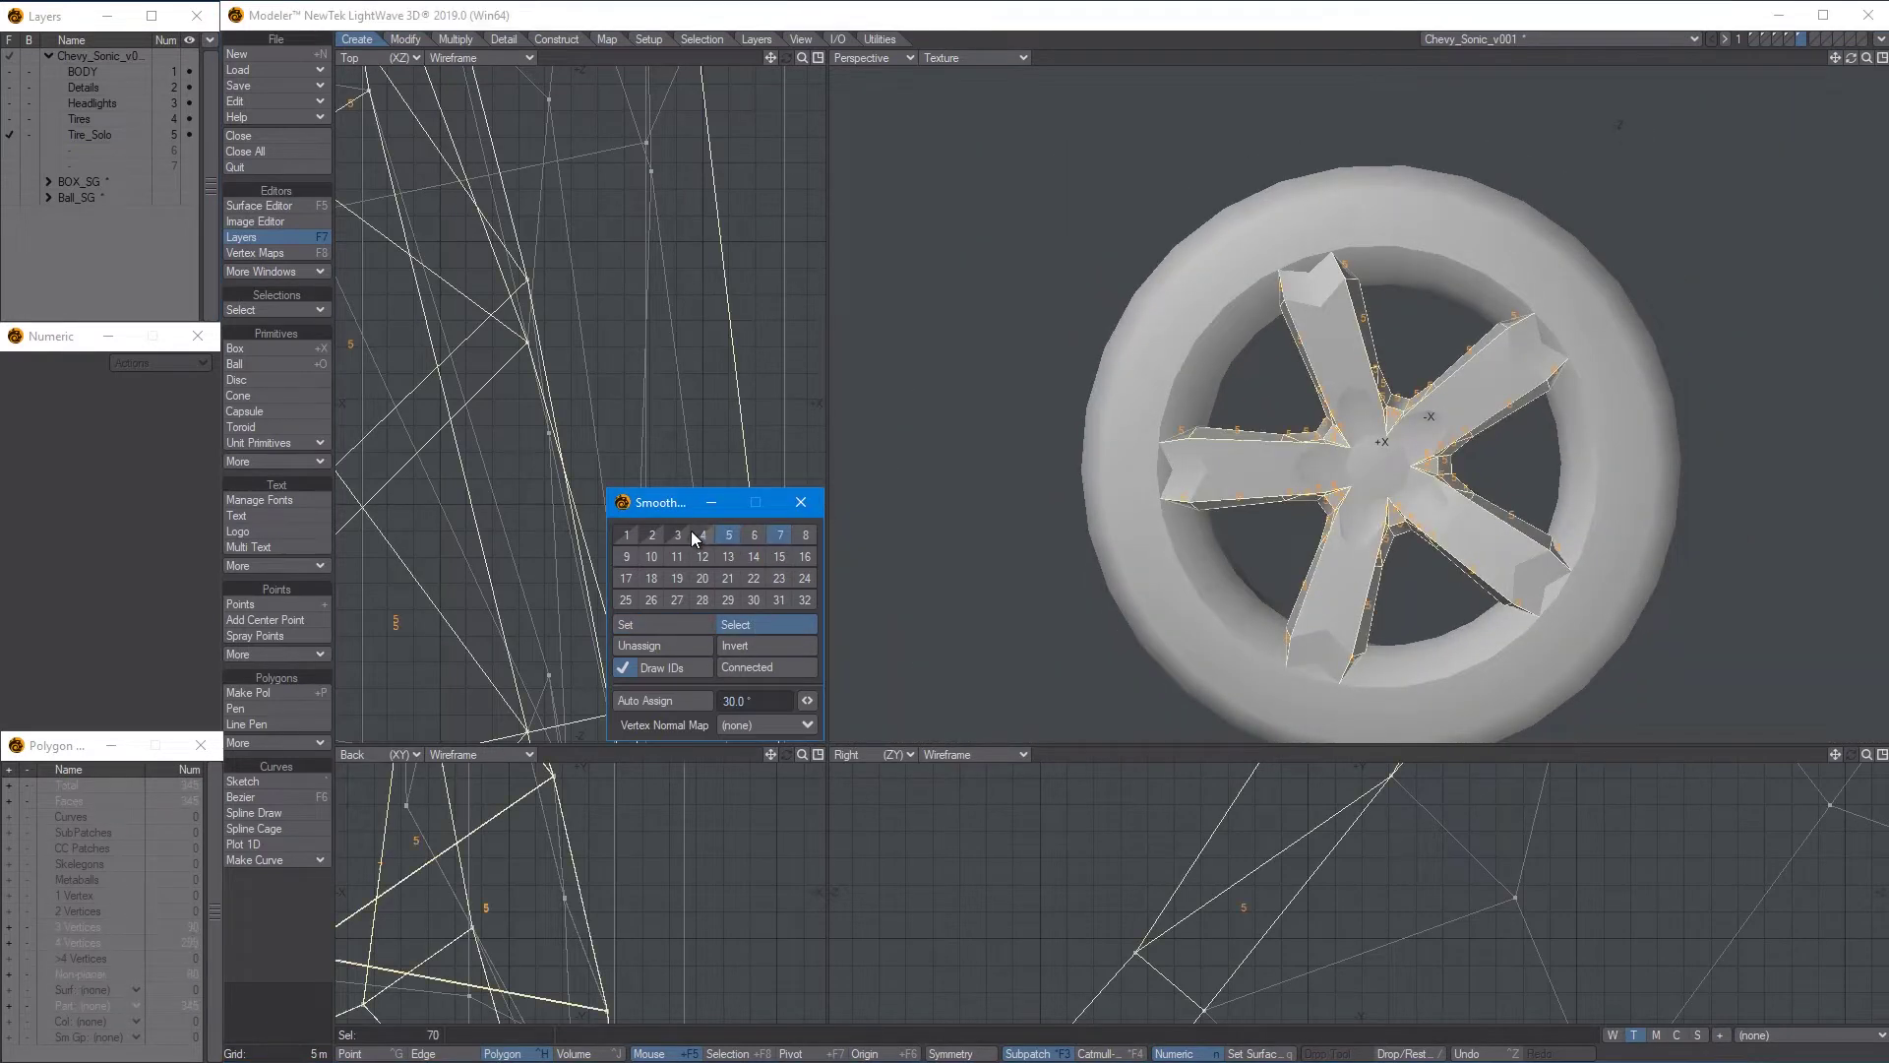
click(694, 534)
click(677, 534)
click(652, 534)
click(625, 535)
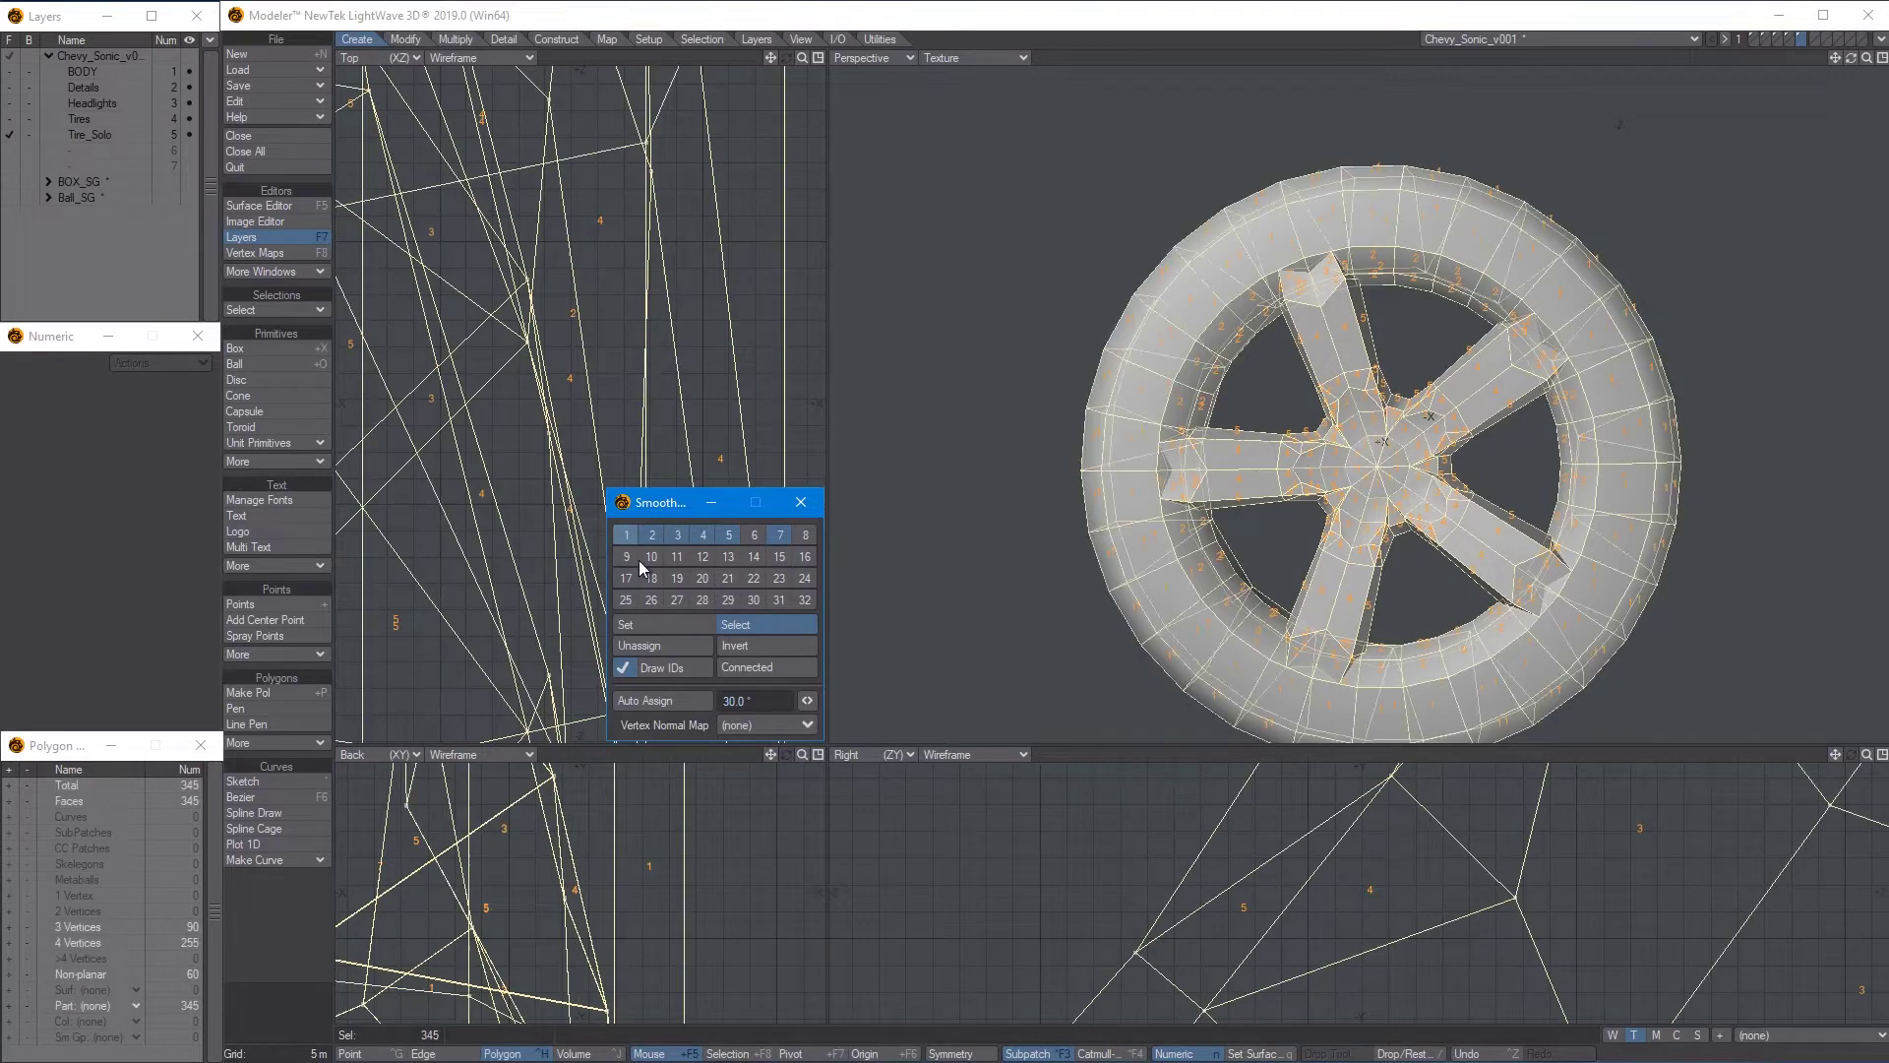
click(765, 647)
alt+drag(1501, 369, 1432, 404)
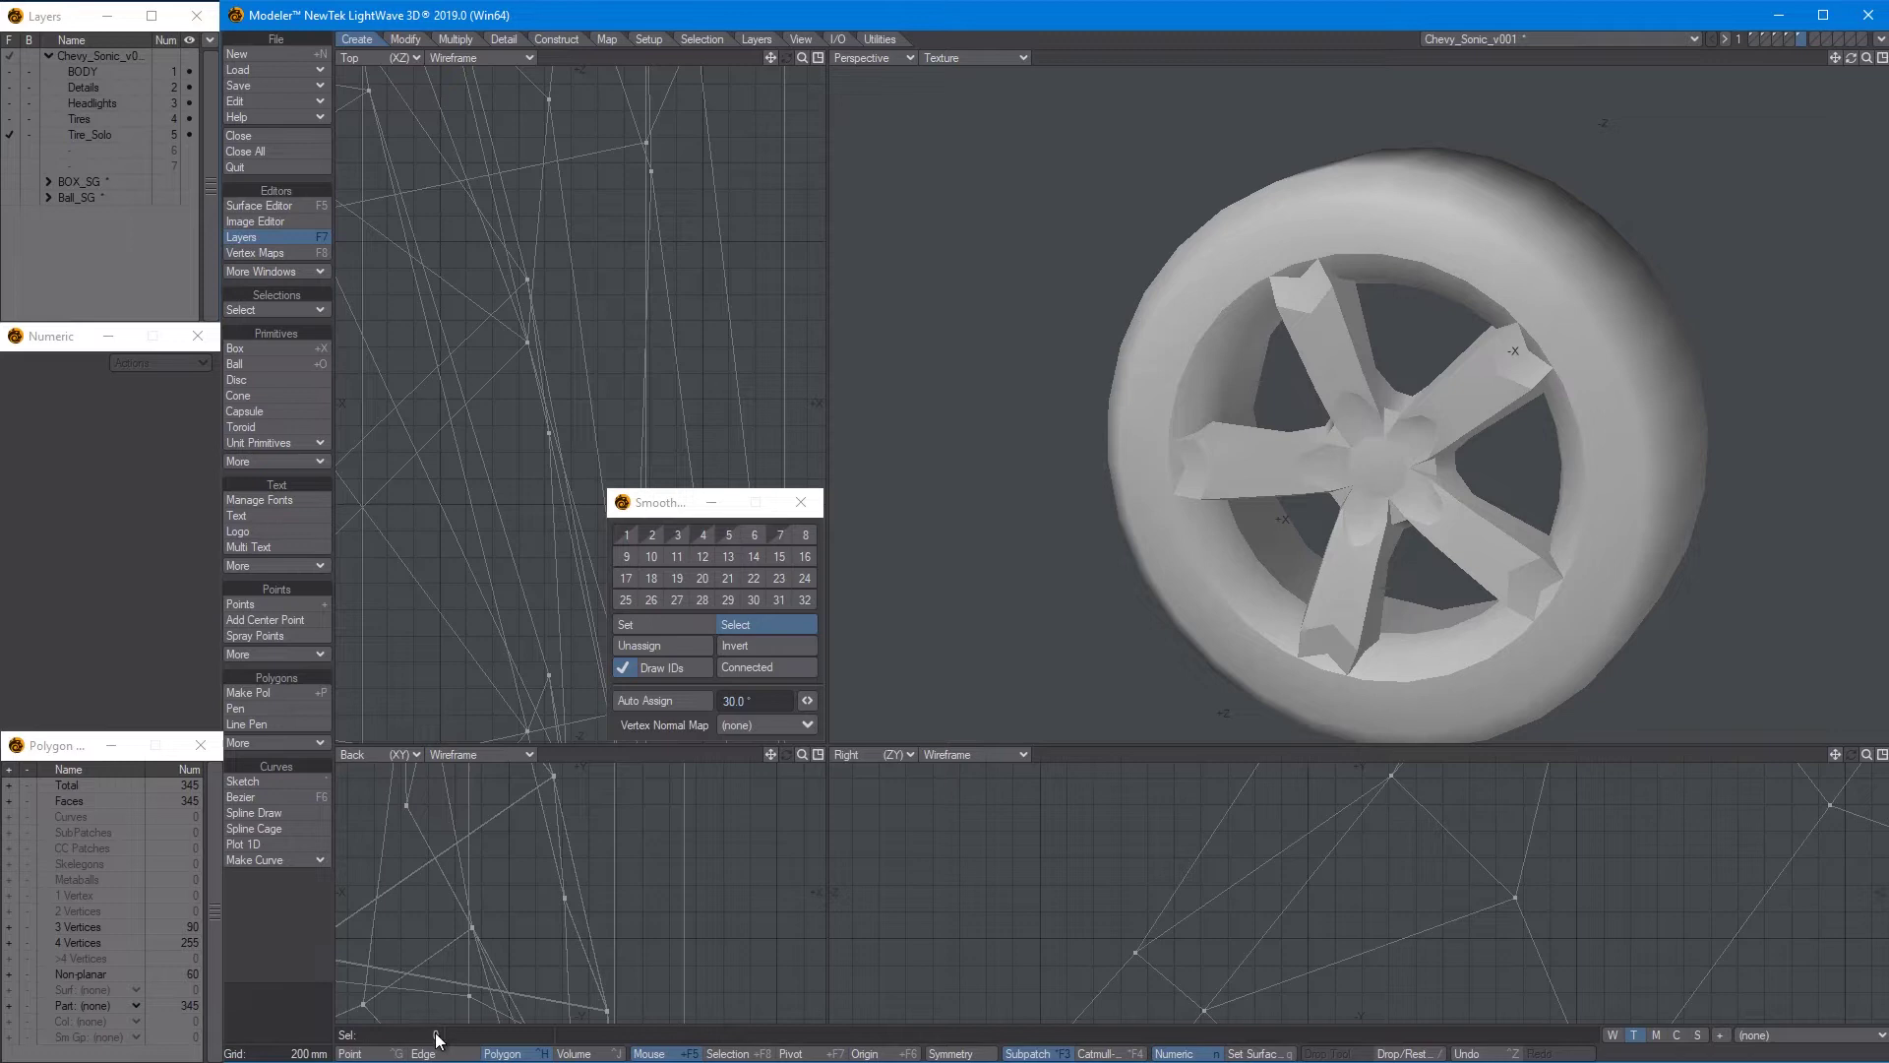
alt+drag(1099, 420, 1049, 396)
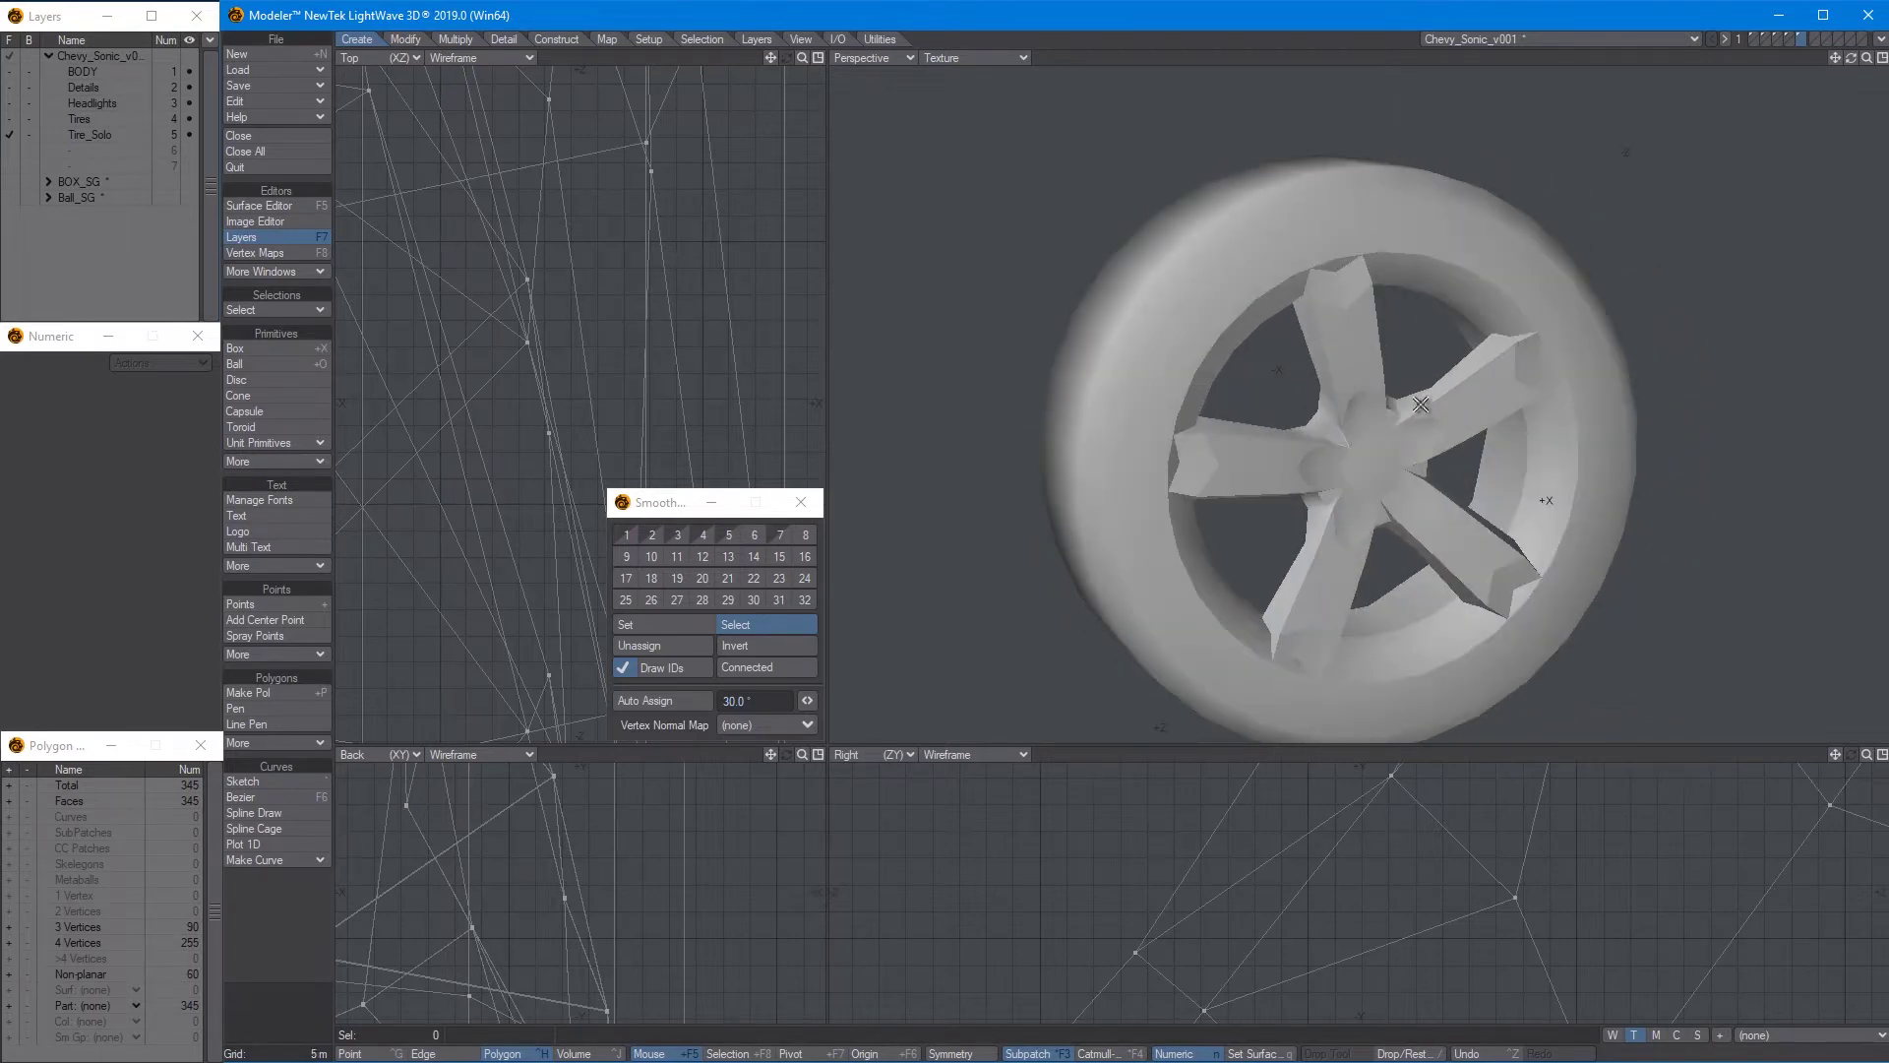
Show the Tires layer in the background behind the solo wheel and fit all four tires in view
key(a)
alt+drag(1338, 416, 1214, 452)
scroll(1318, 430, down, 5)
click(28, 119)
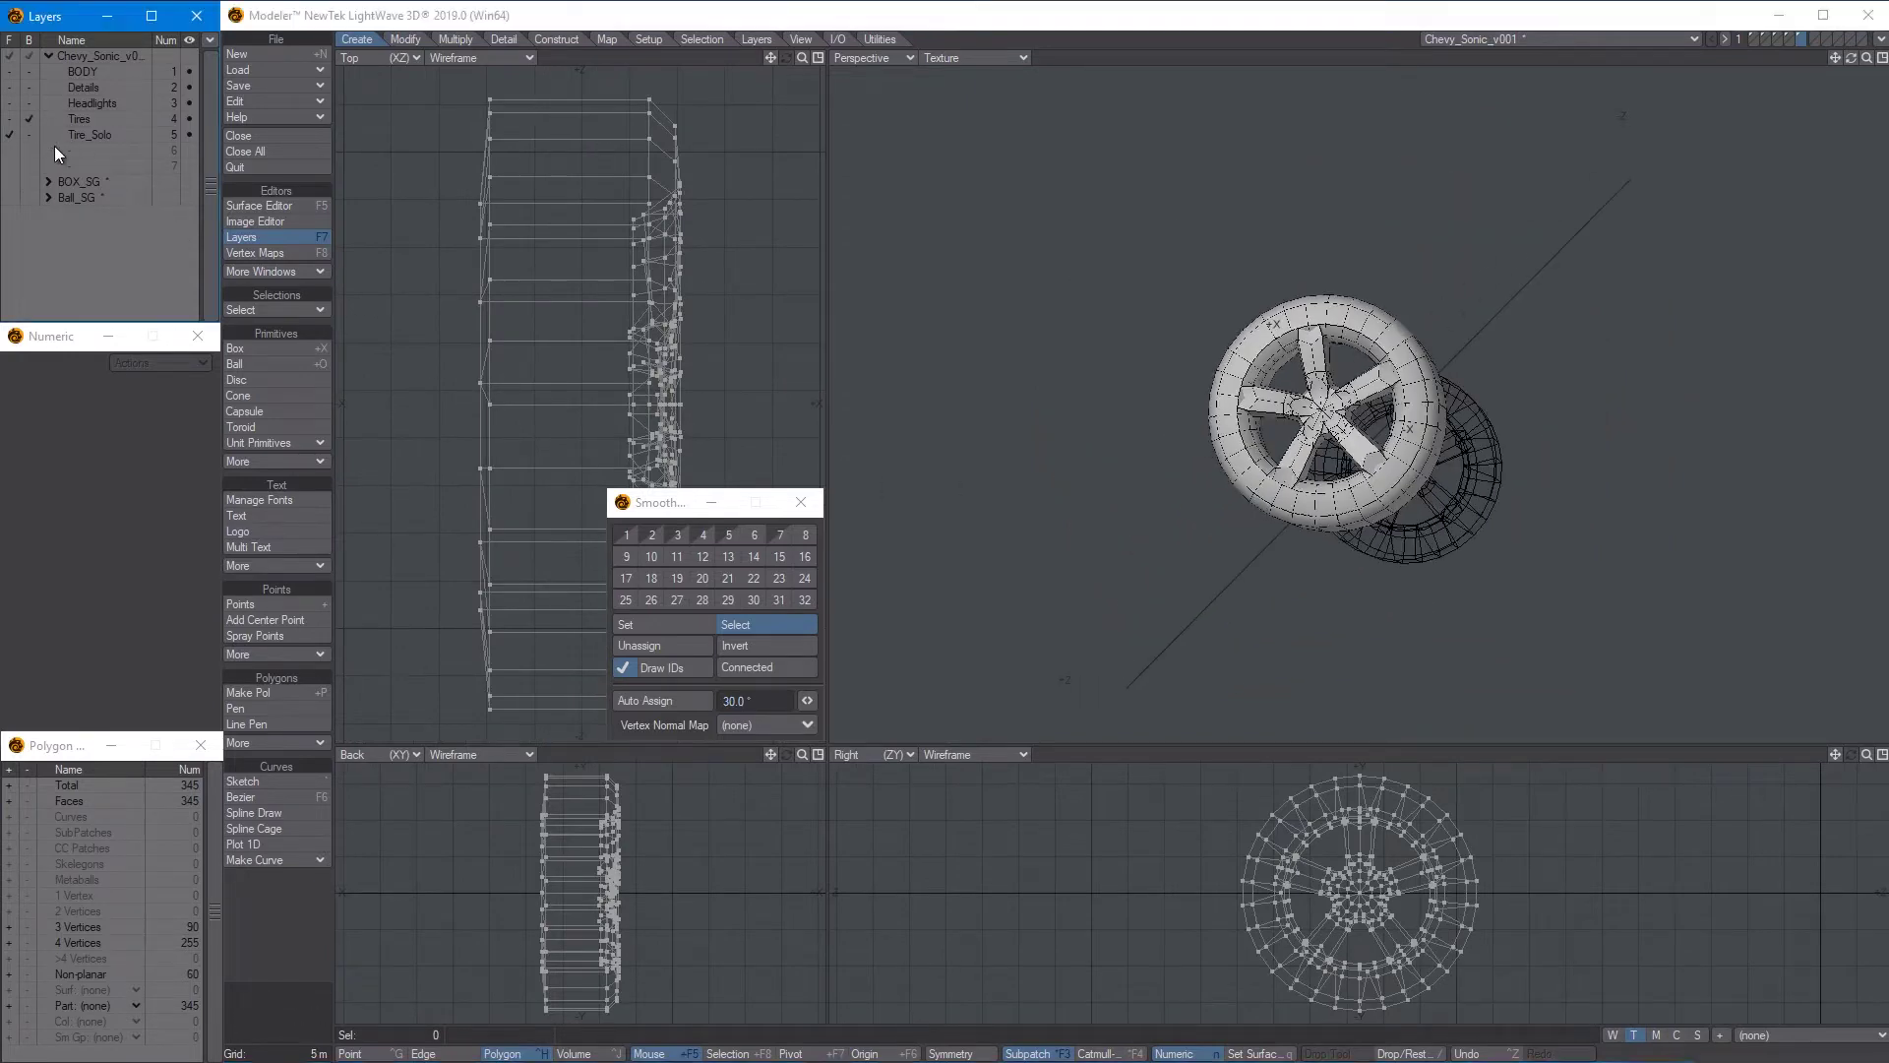
key(a)
Select all polygons of the finished wheel and duplicate them in place with copy and paste
right_drag(1183, 820, 1265, 805)
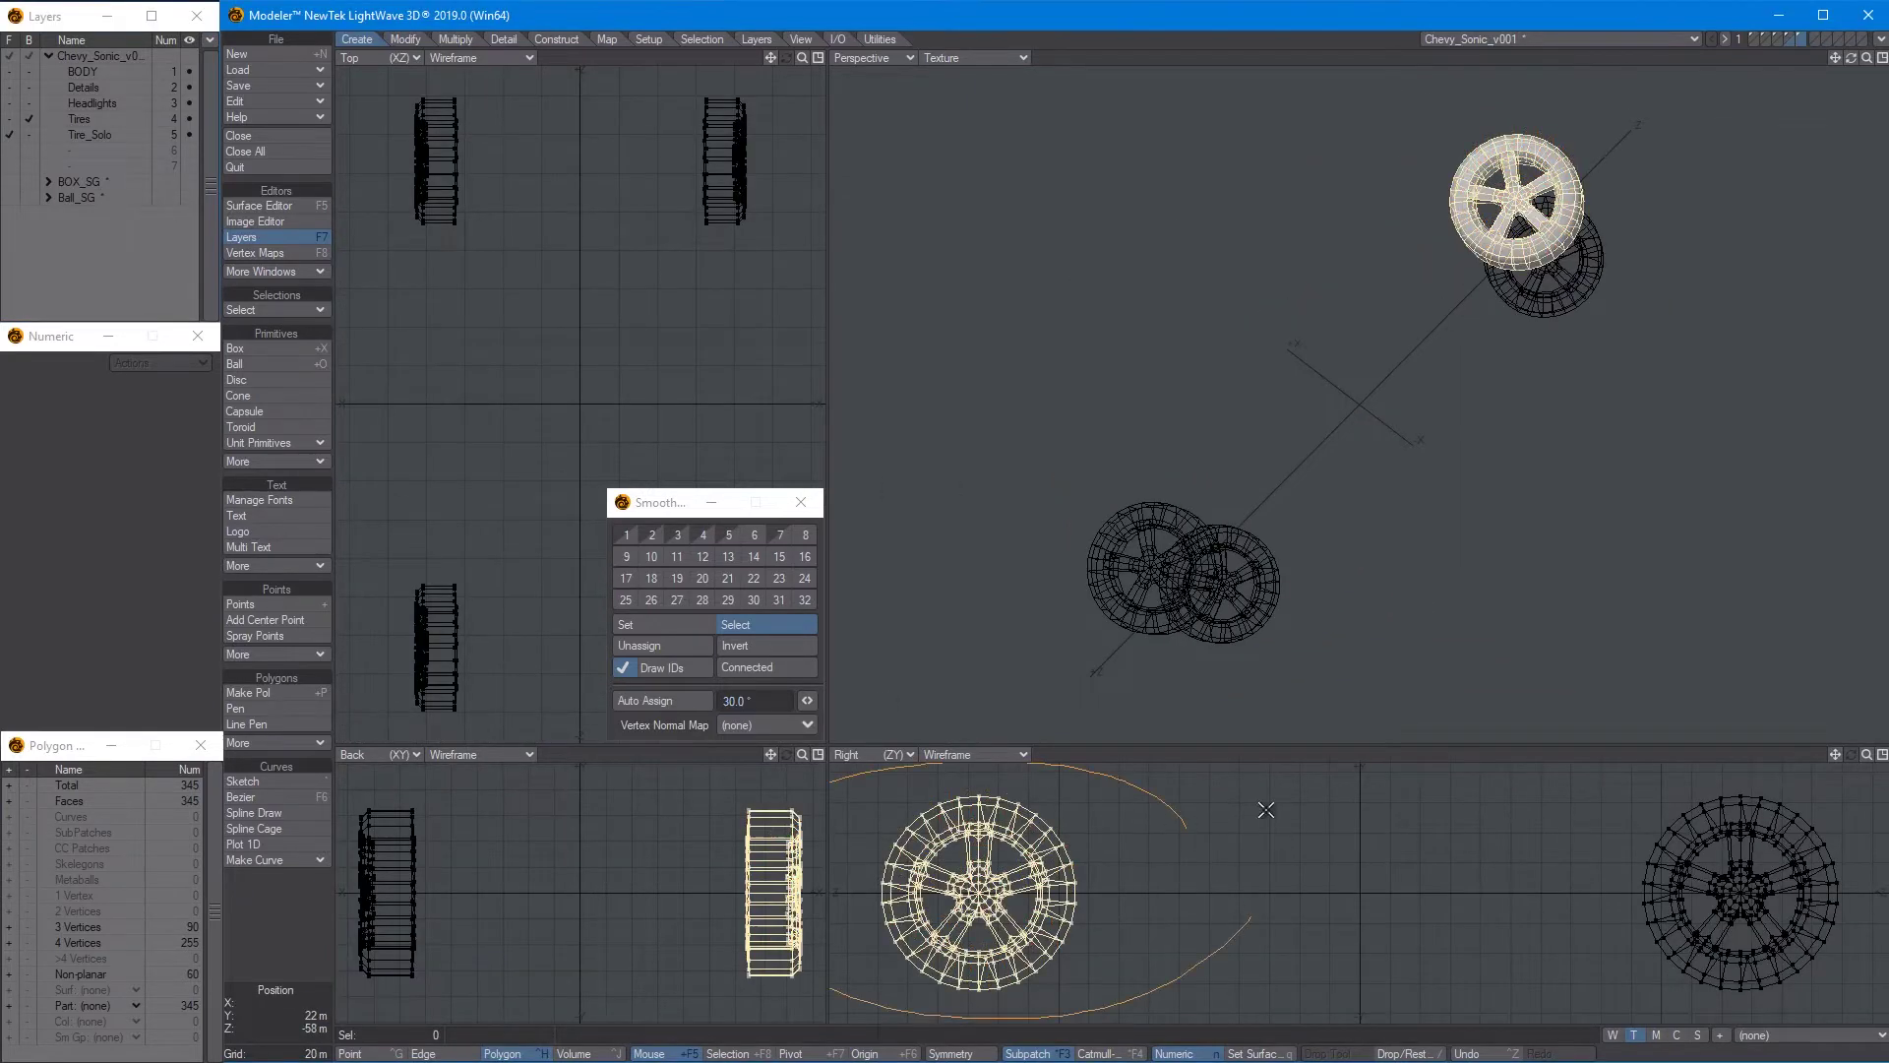
key(slash)
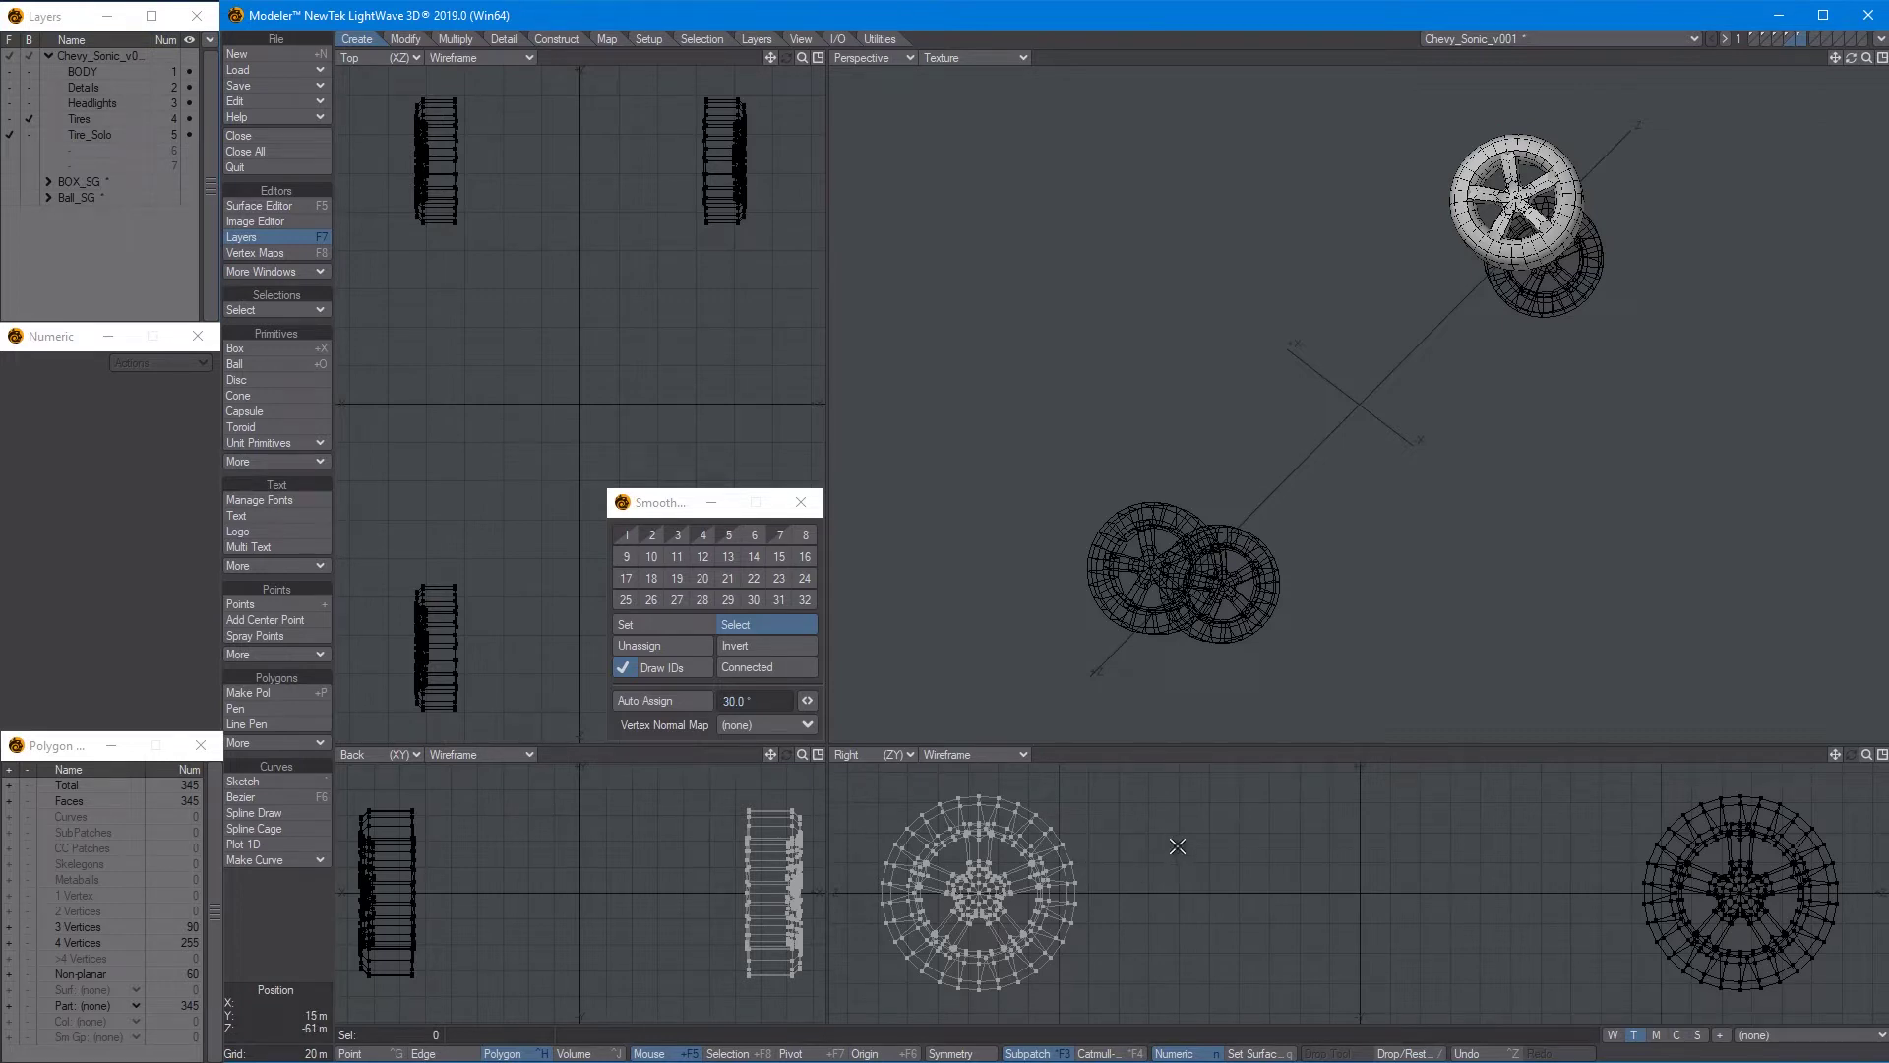
key(shift+apostrophe)
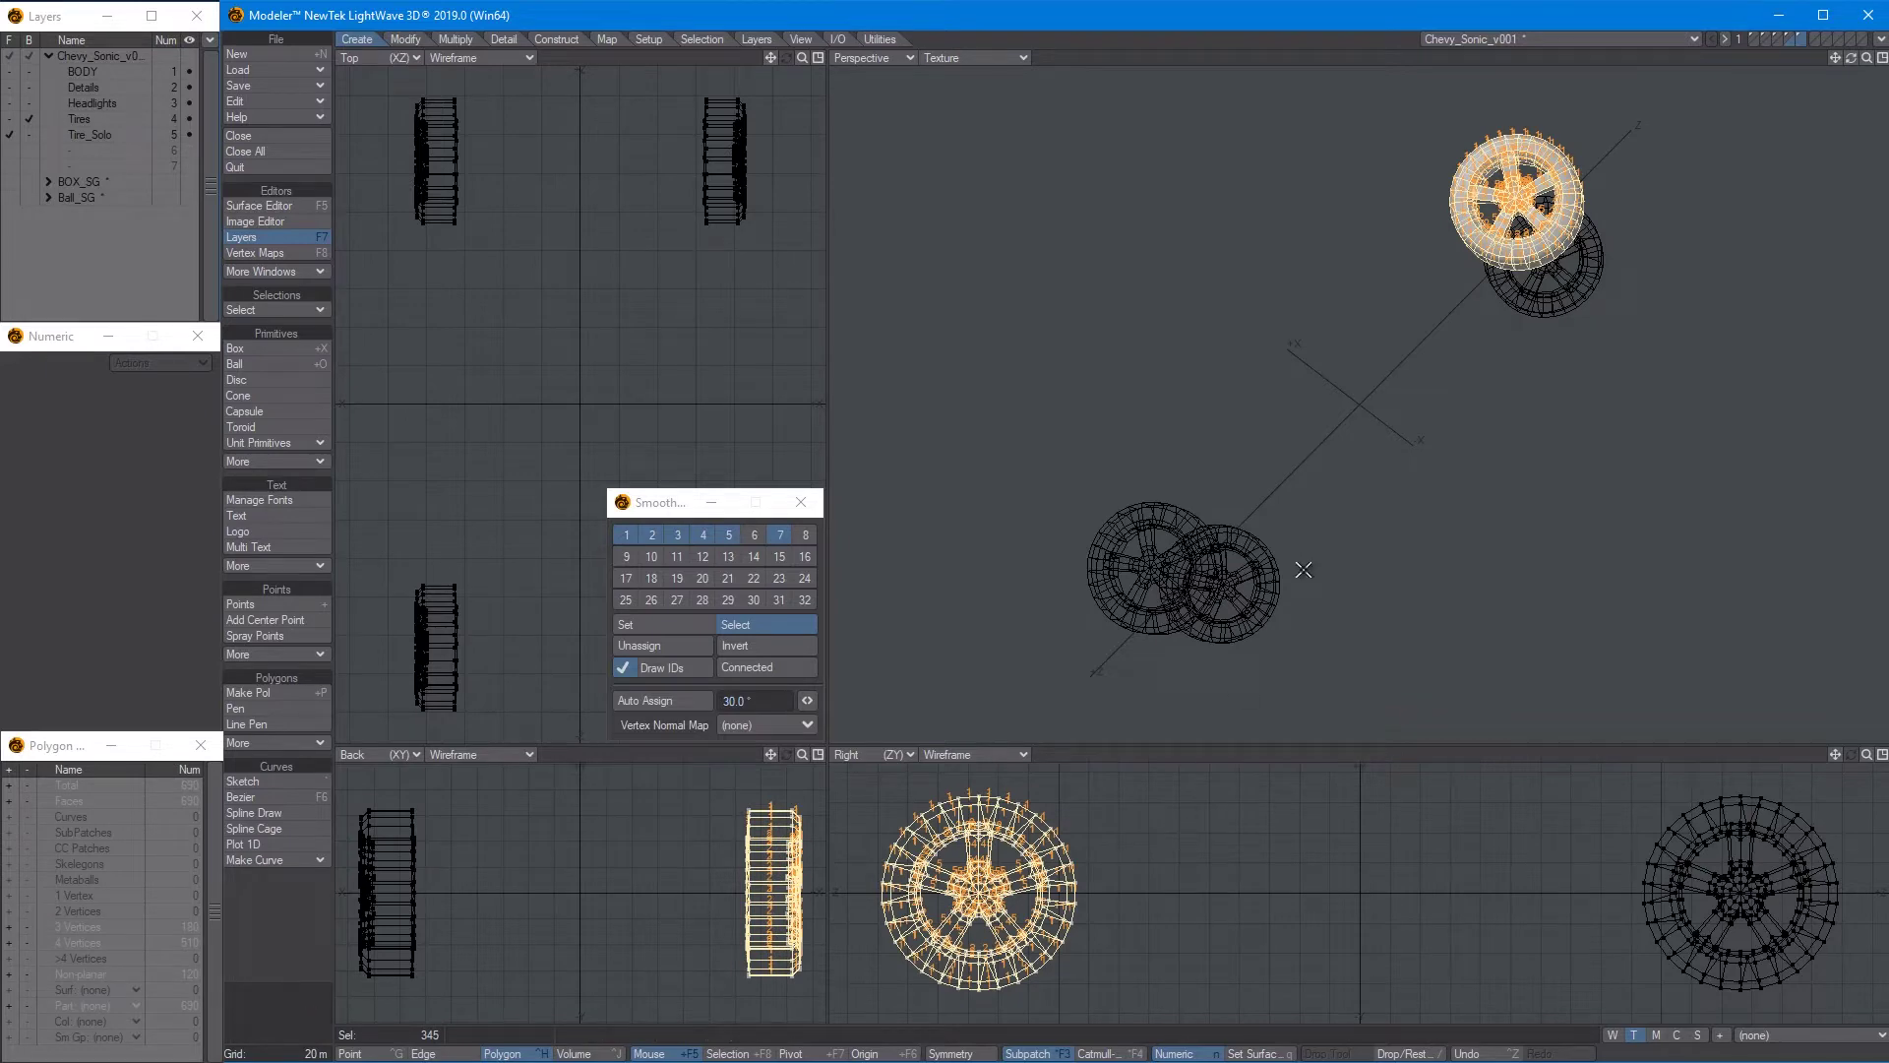
Move the duplicated wheel towards the diagonally opposite background tire by drawing an offset line between the two wheels
key(shift+k)
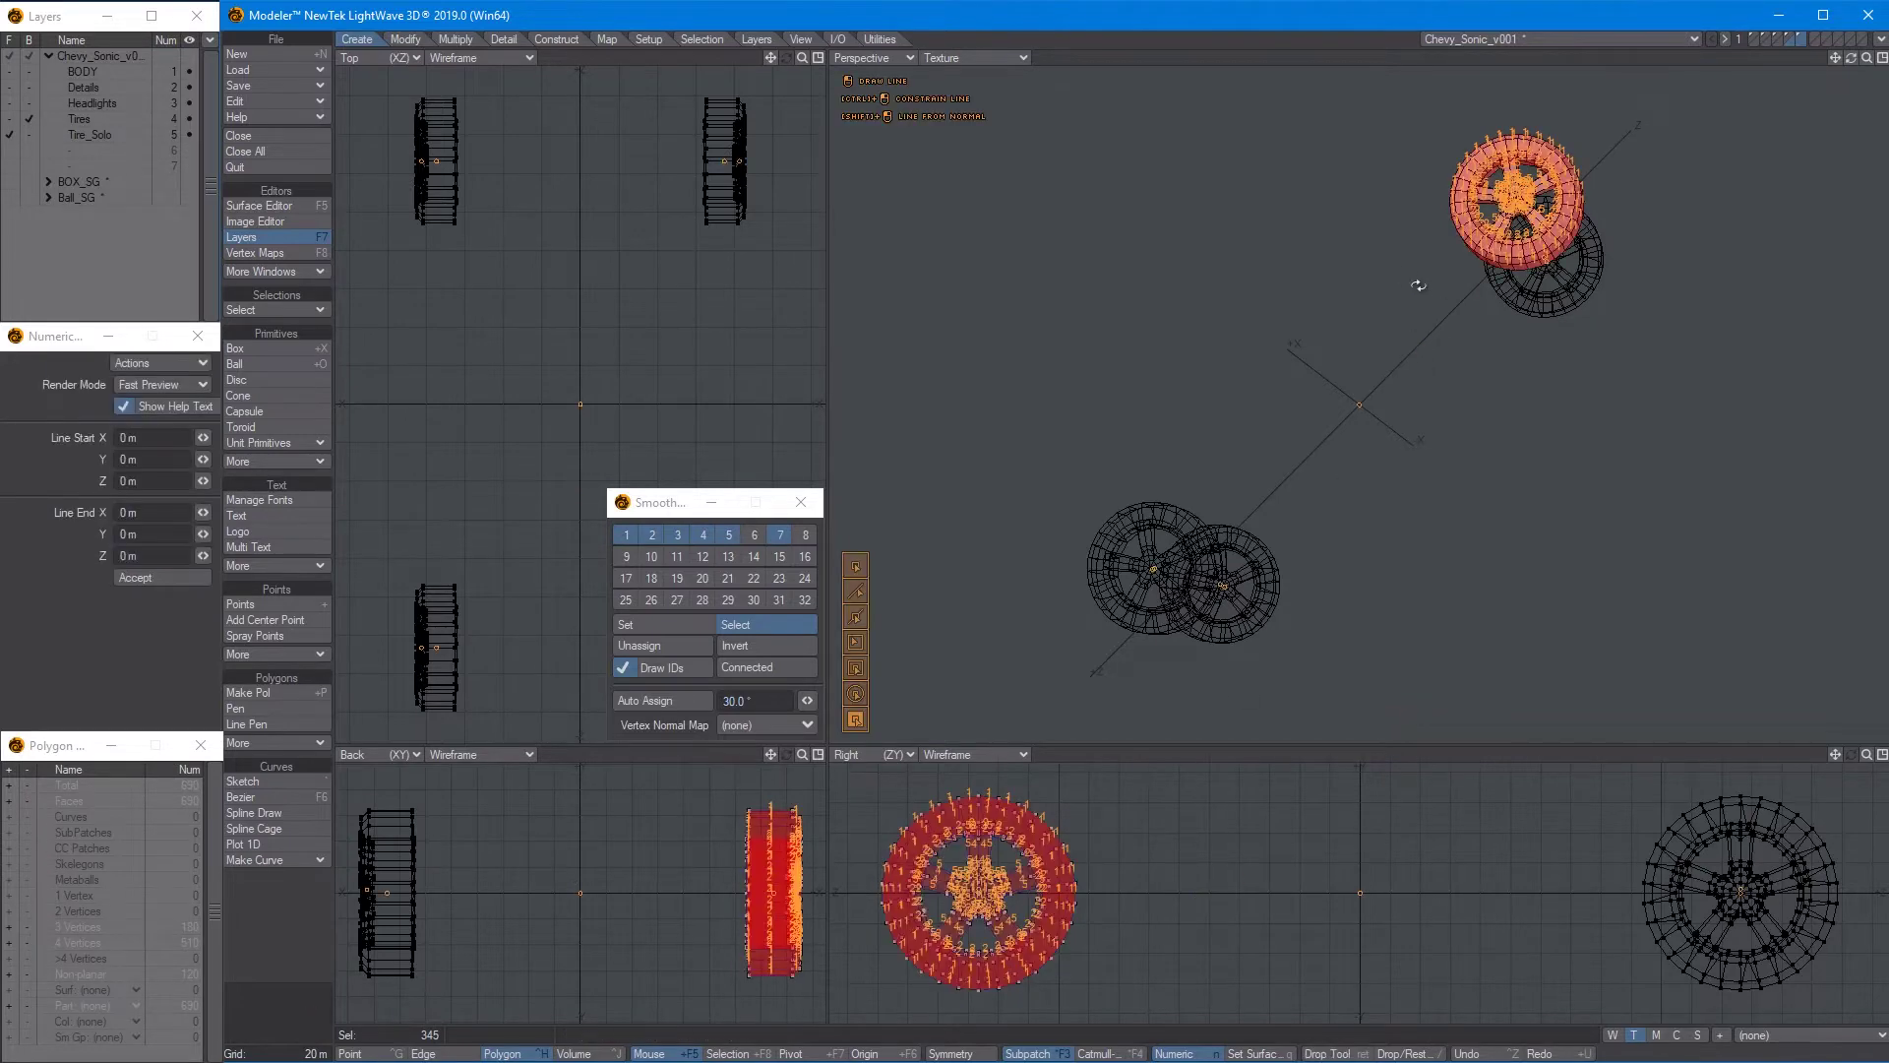
mouse_move(1417, 286)
alt+mouse_down()
mouse_move(1480, 426)
mouse_move(1424, 343)
mouse_move(1527, 462)
alt+mouse_up()
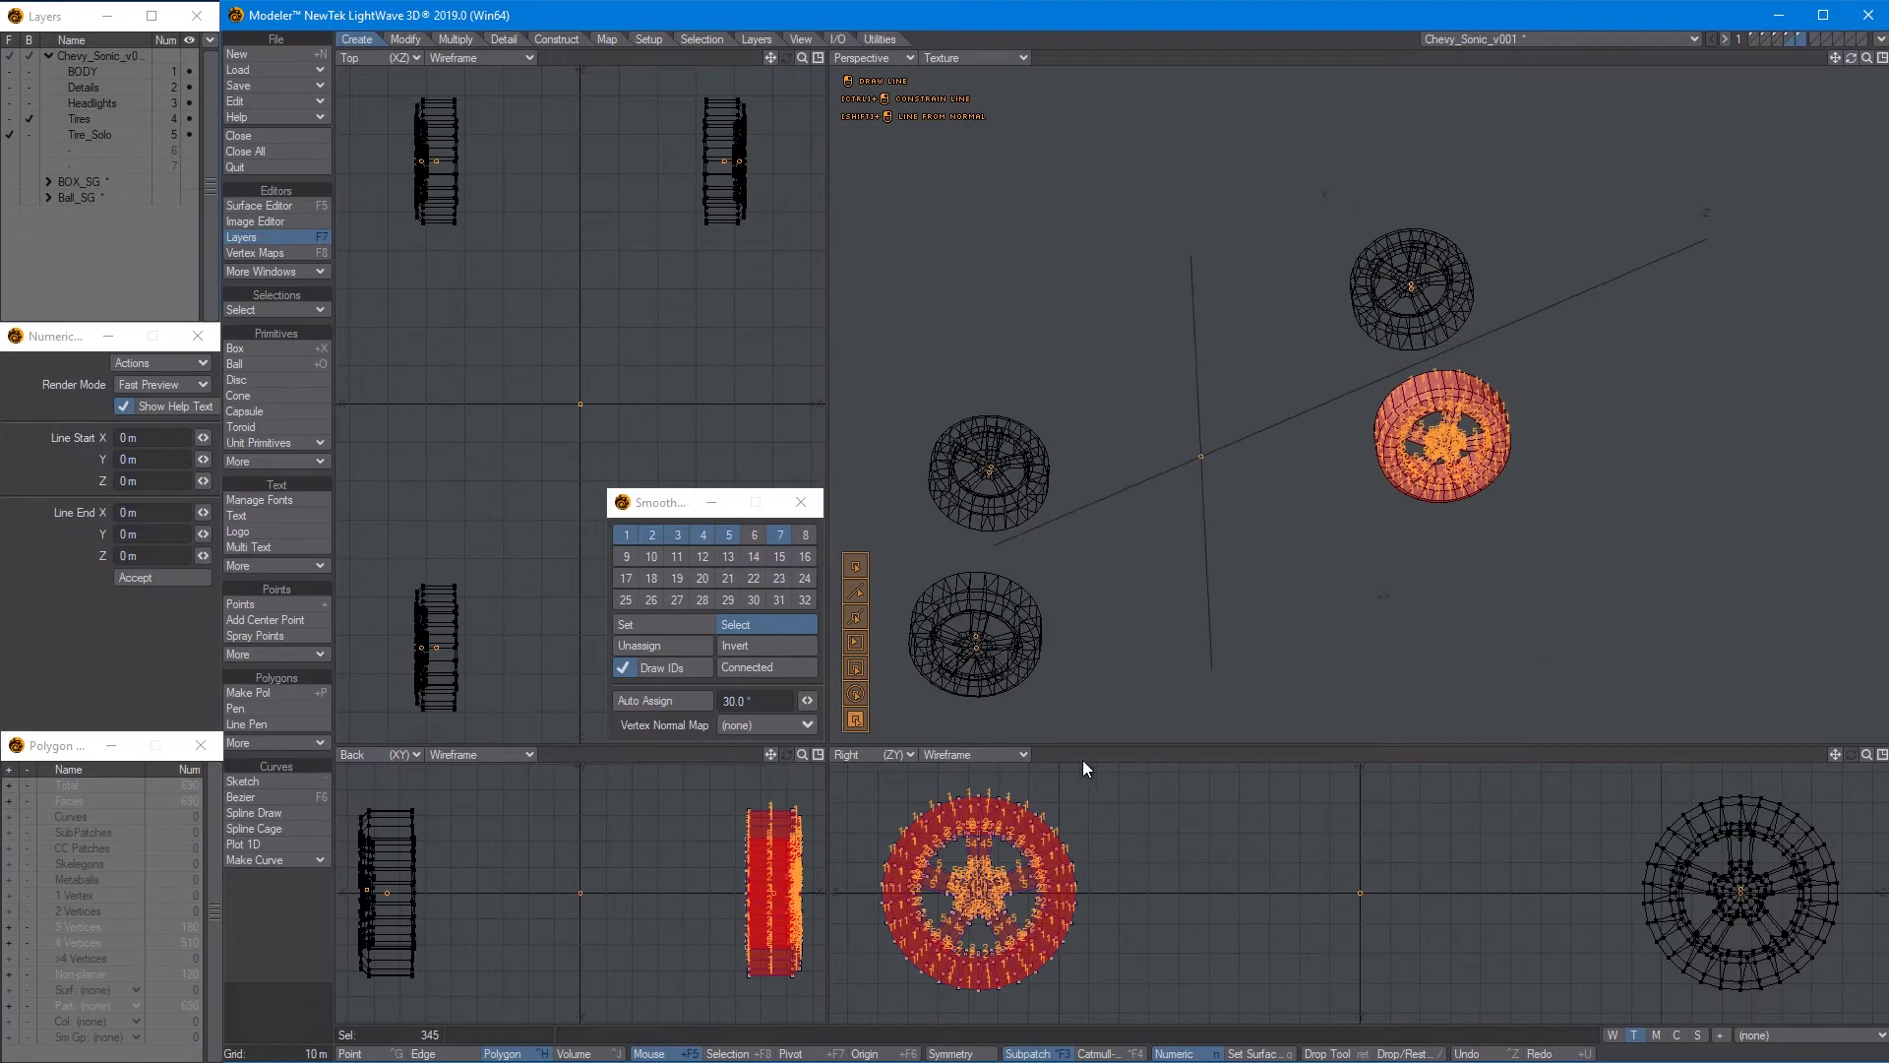
alt+shift+drag(1385, 442, 888, 567)
alt+shift+drag(1028, 612, 1220, 565)
scroll(1082, 536, up, 2)
drag(1084, 533, 1136, 506)
alt+drag(1281, 455, 1407, 411)
alt+drag(1407, 411, 1492, 443)
key(Return)
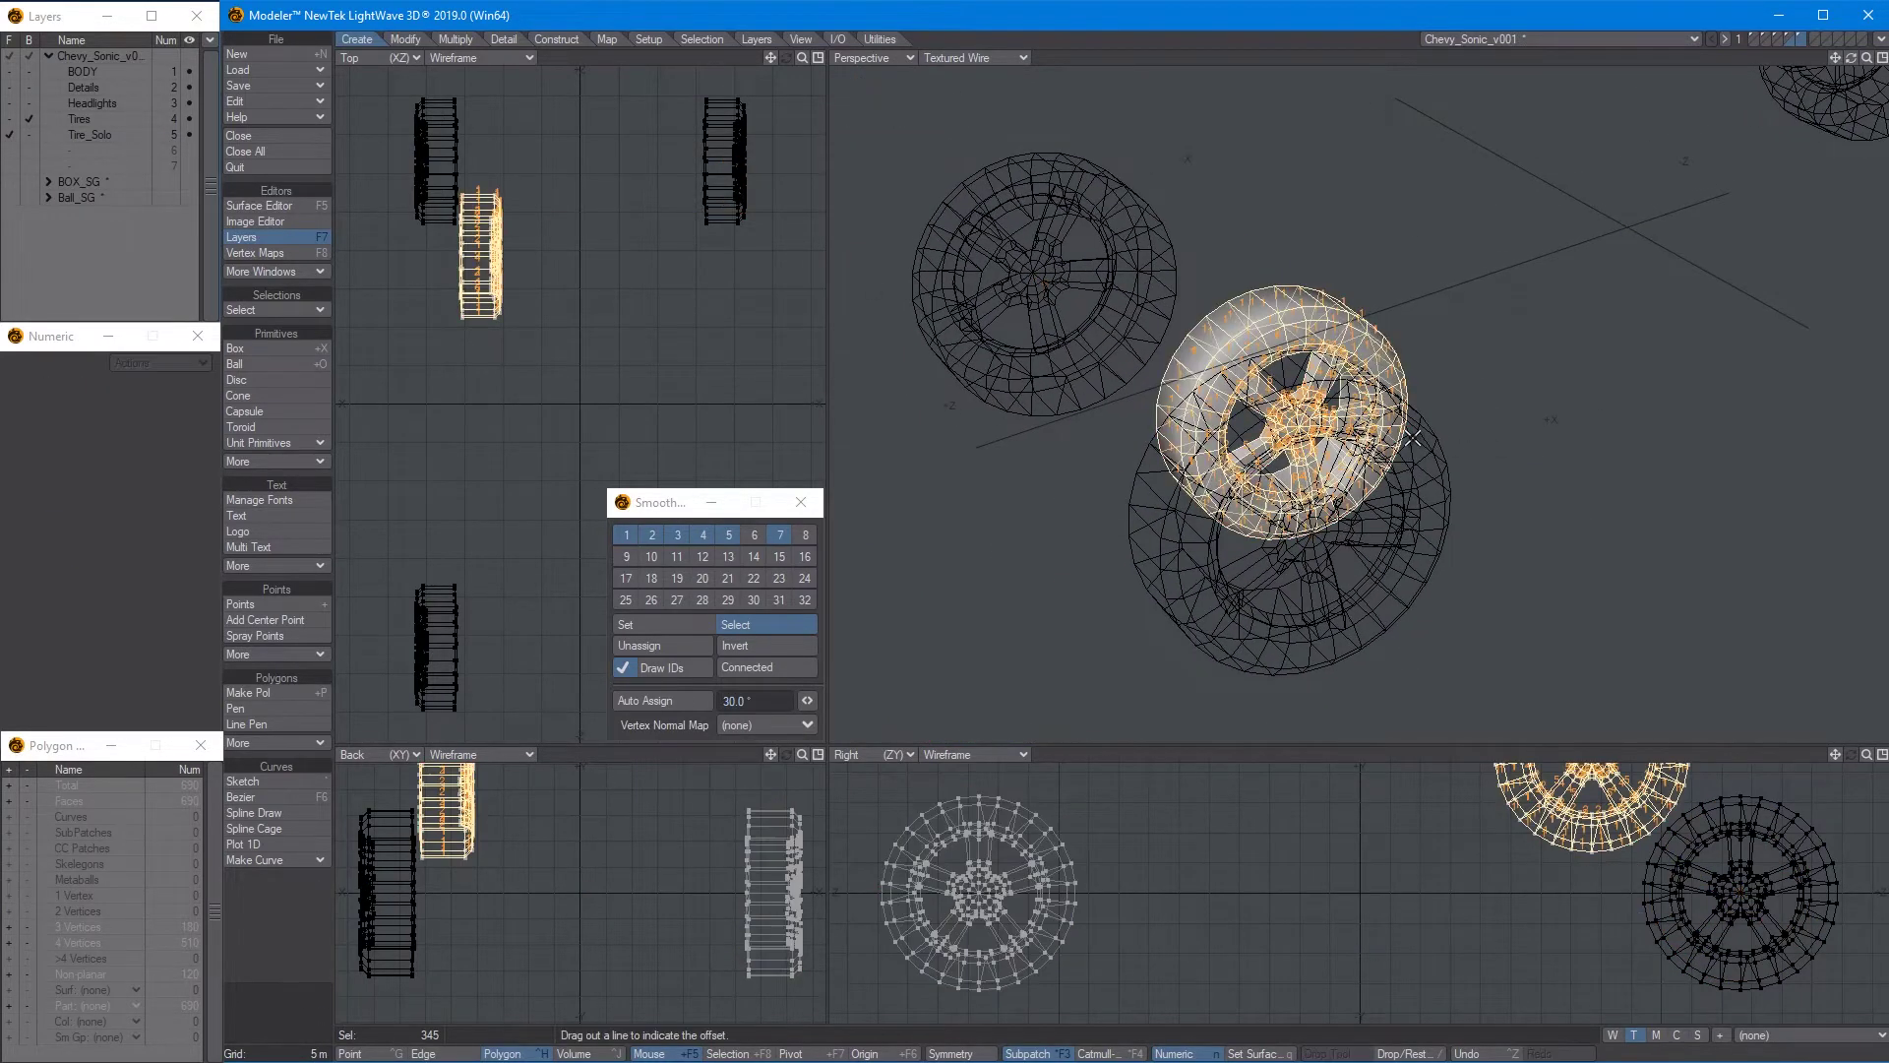
Move the duplicated wheel by -54 m in Y and 50 m in Z to bring it beside the opposite background tire
alt+drag(1382, 542, 1416, 610)
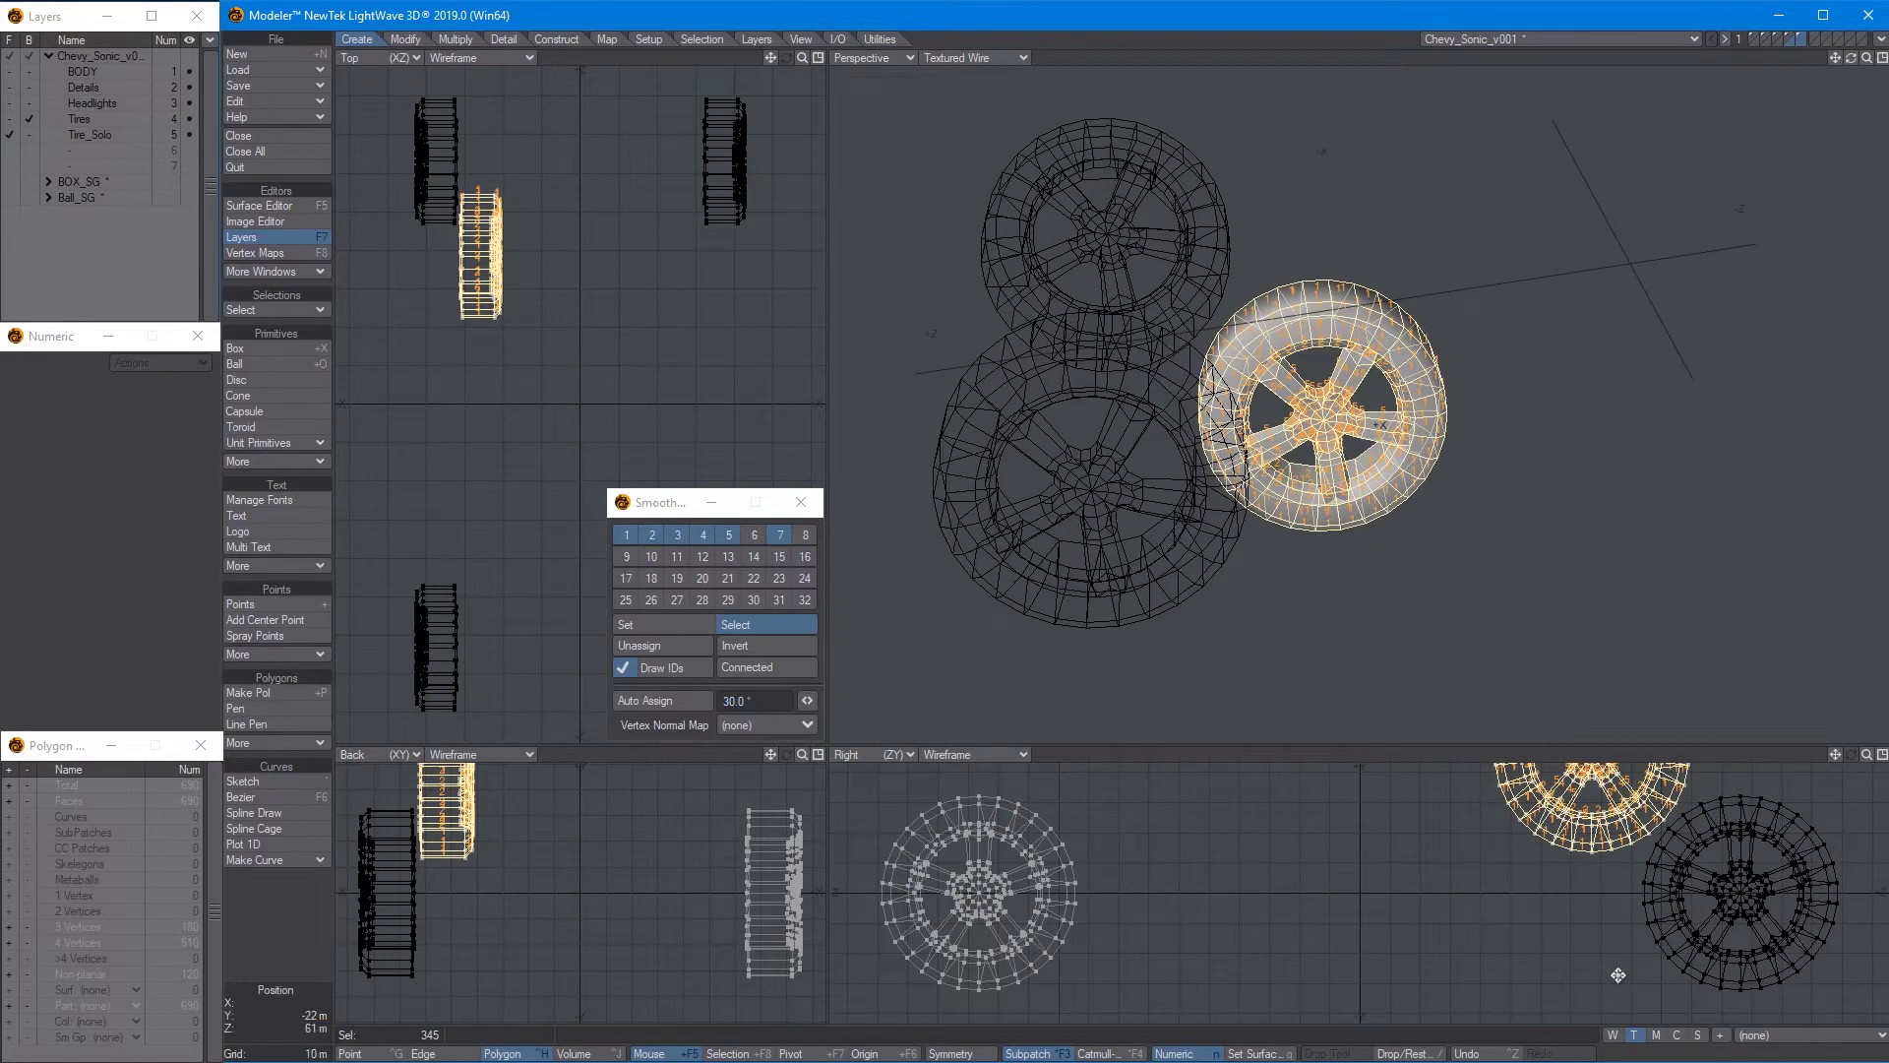
key(t)
drag(1641, 960, 1731, 1061)
alt+drag(1374, 490, 1270, 592)
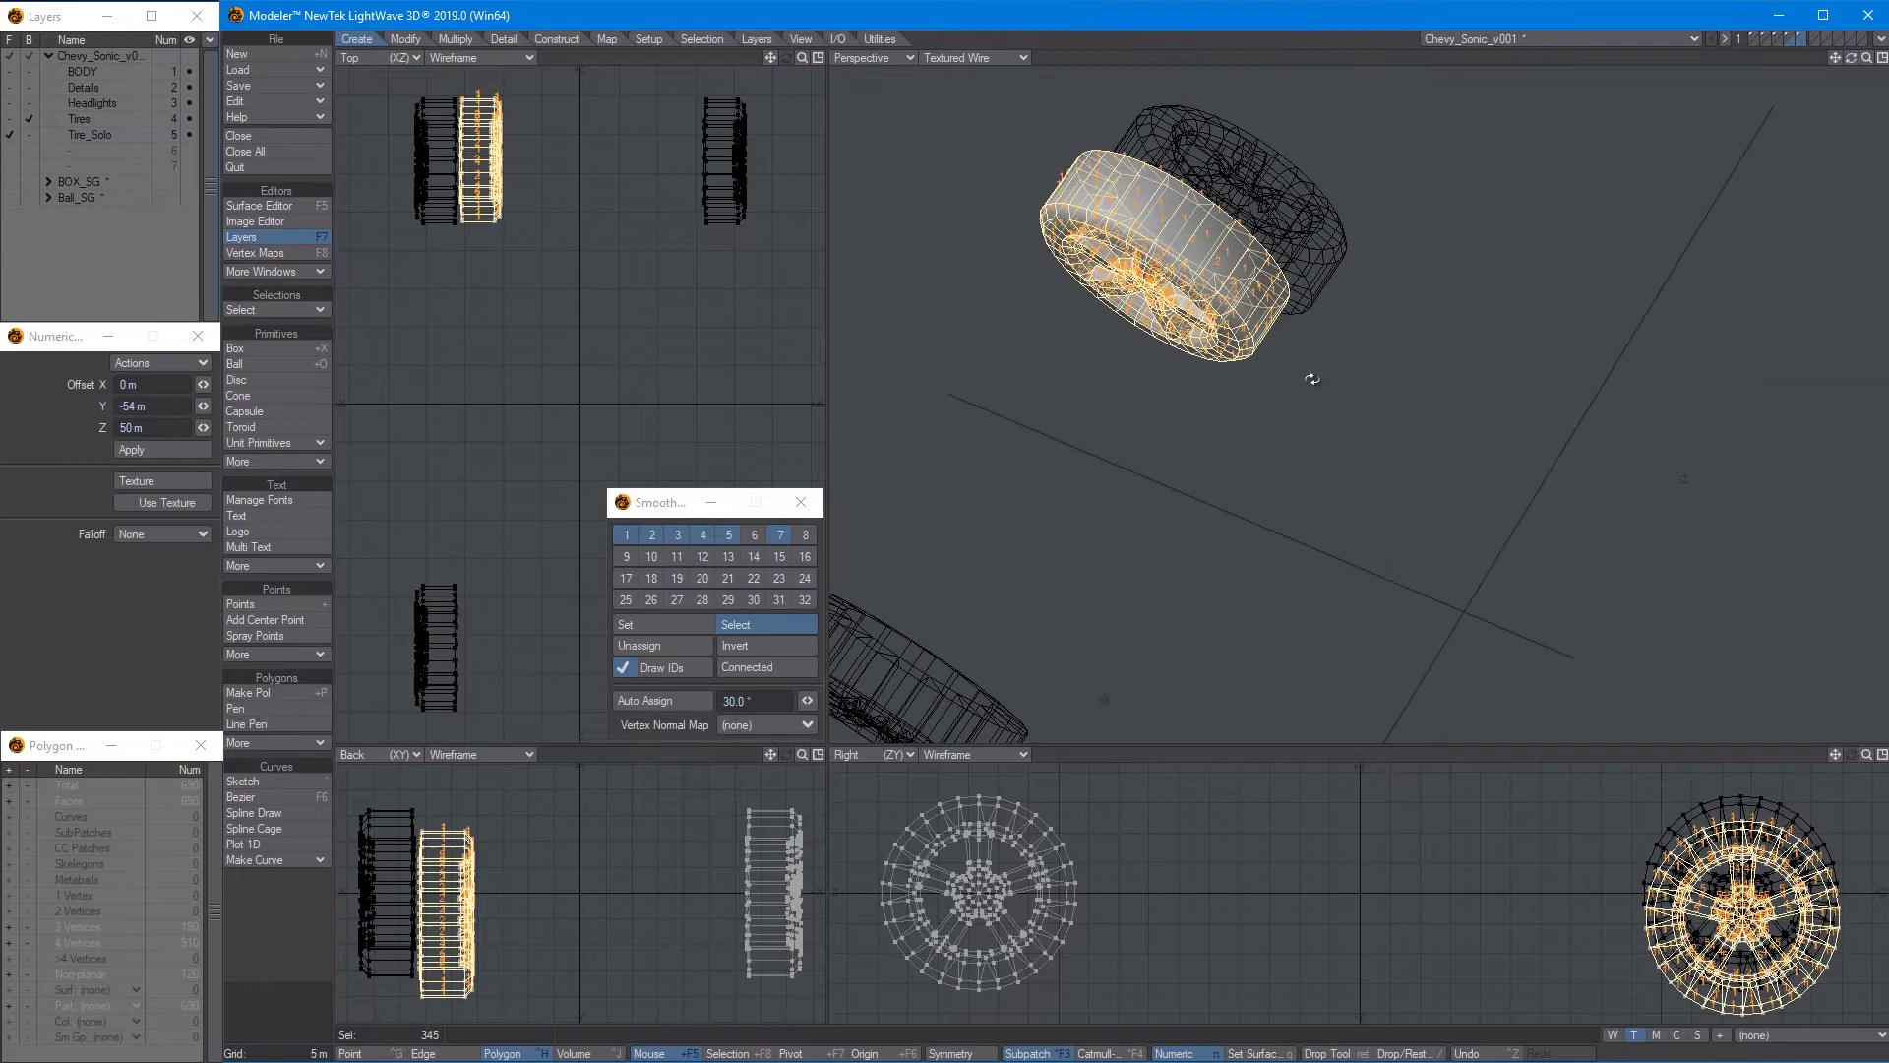
alt+drag(1313, 379, 1324, 500)
scroll(1433, 266, up, 4)
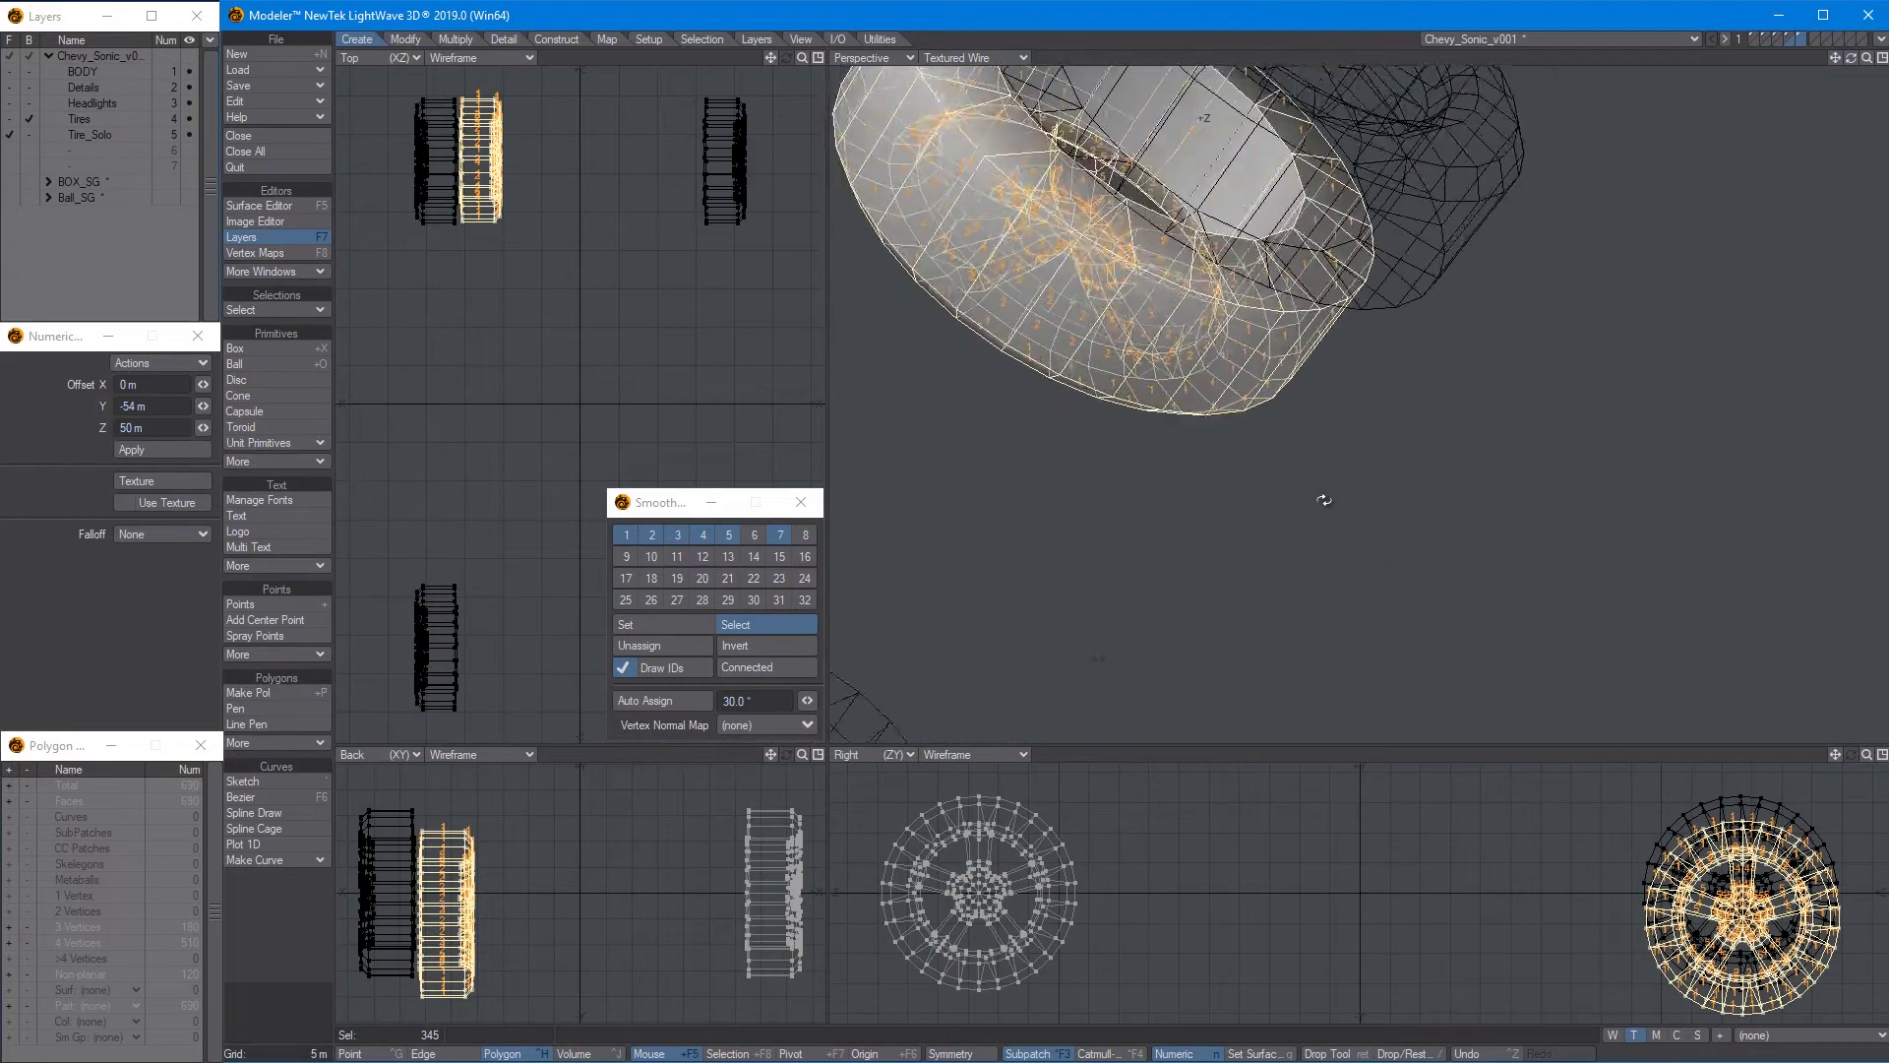
scroll(1606, 321, down, 6)
Shift the duplicated wheel by -6 m in X, -6 m in Y and 4 m in Z
key(t)
drag(1485, 397, 1544, 371)
key(shift+a)
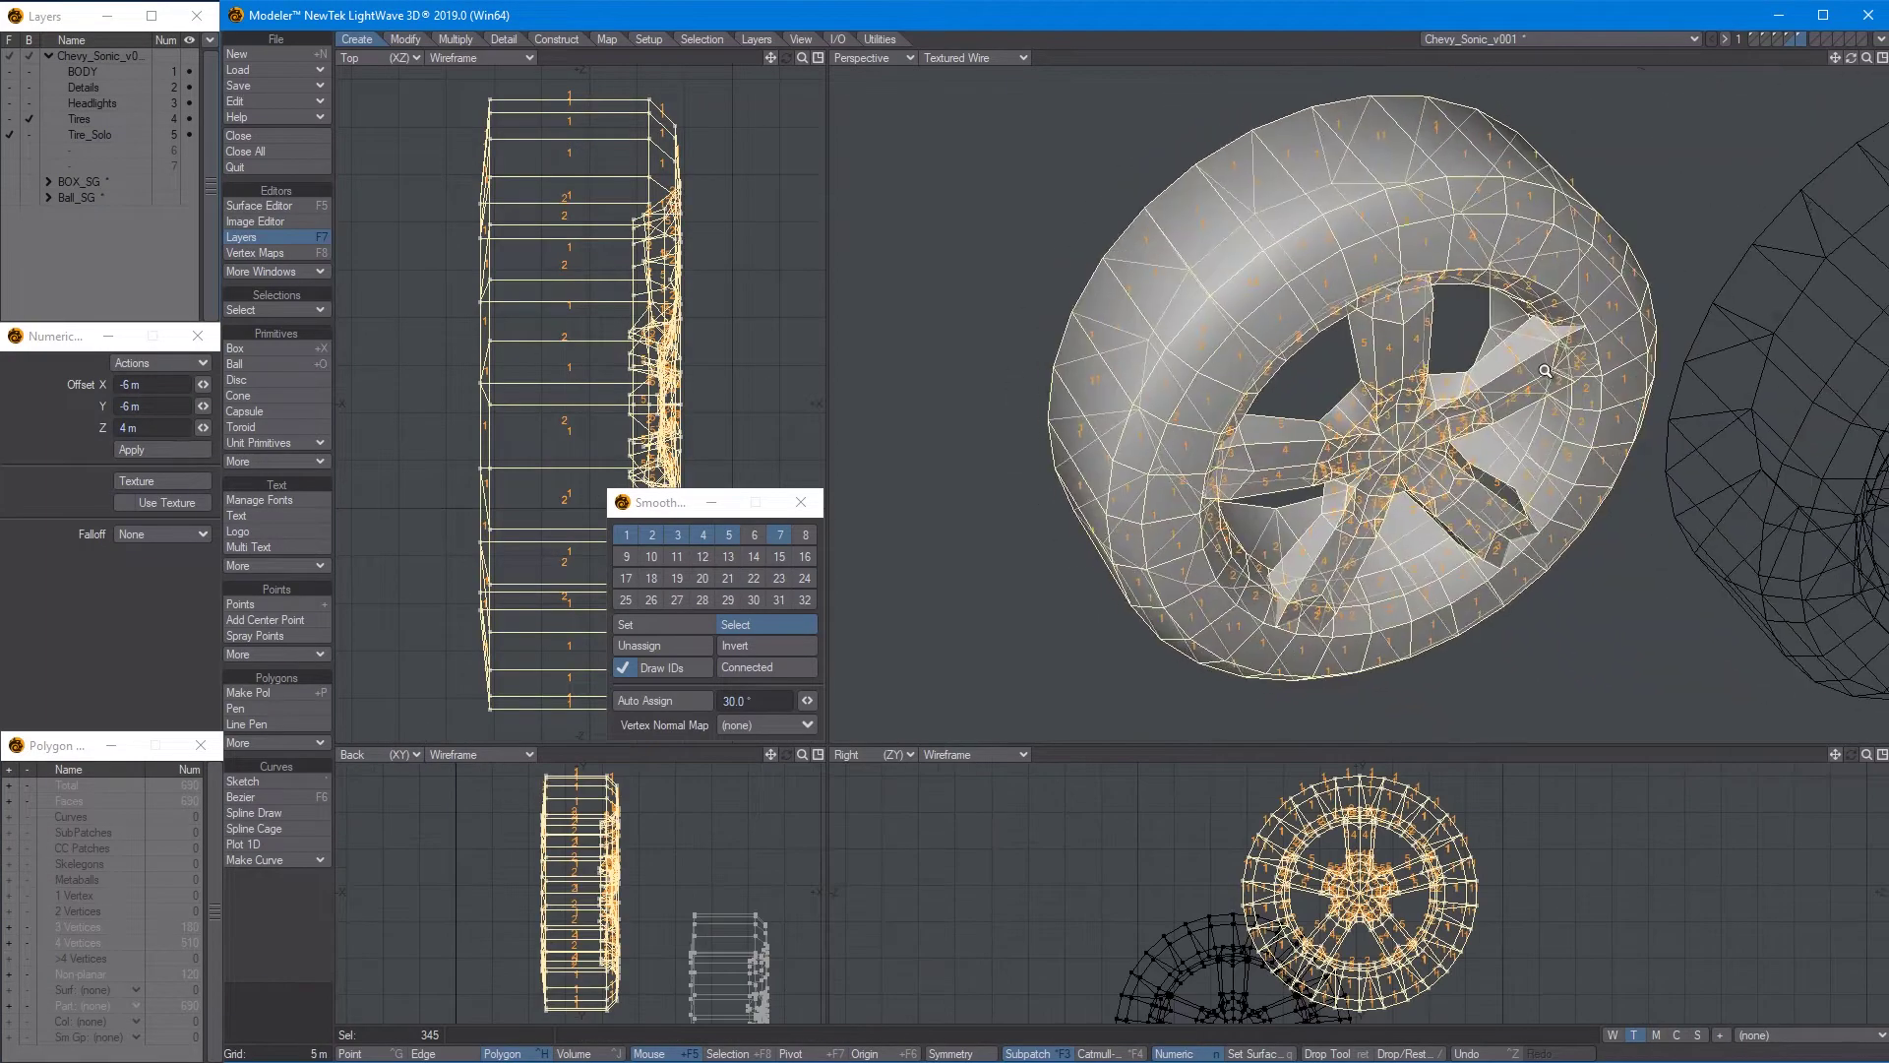
scroll(1545, 370, down, 5)
scroll(662, 343, down, 3)
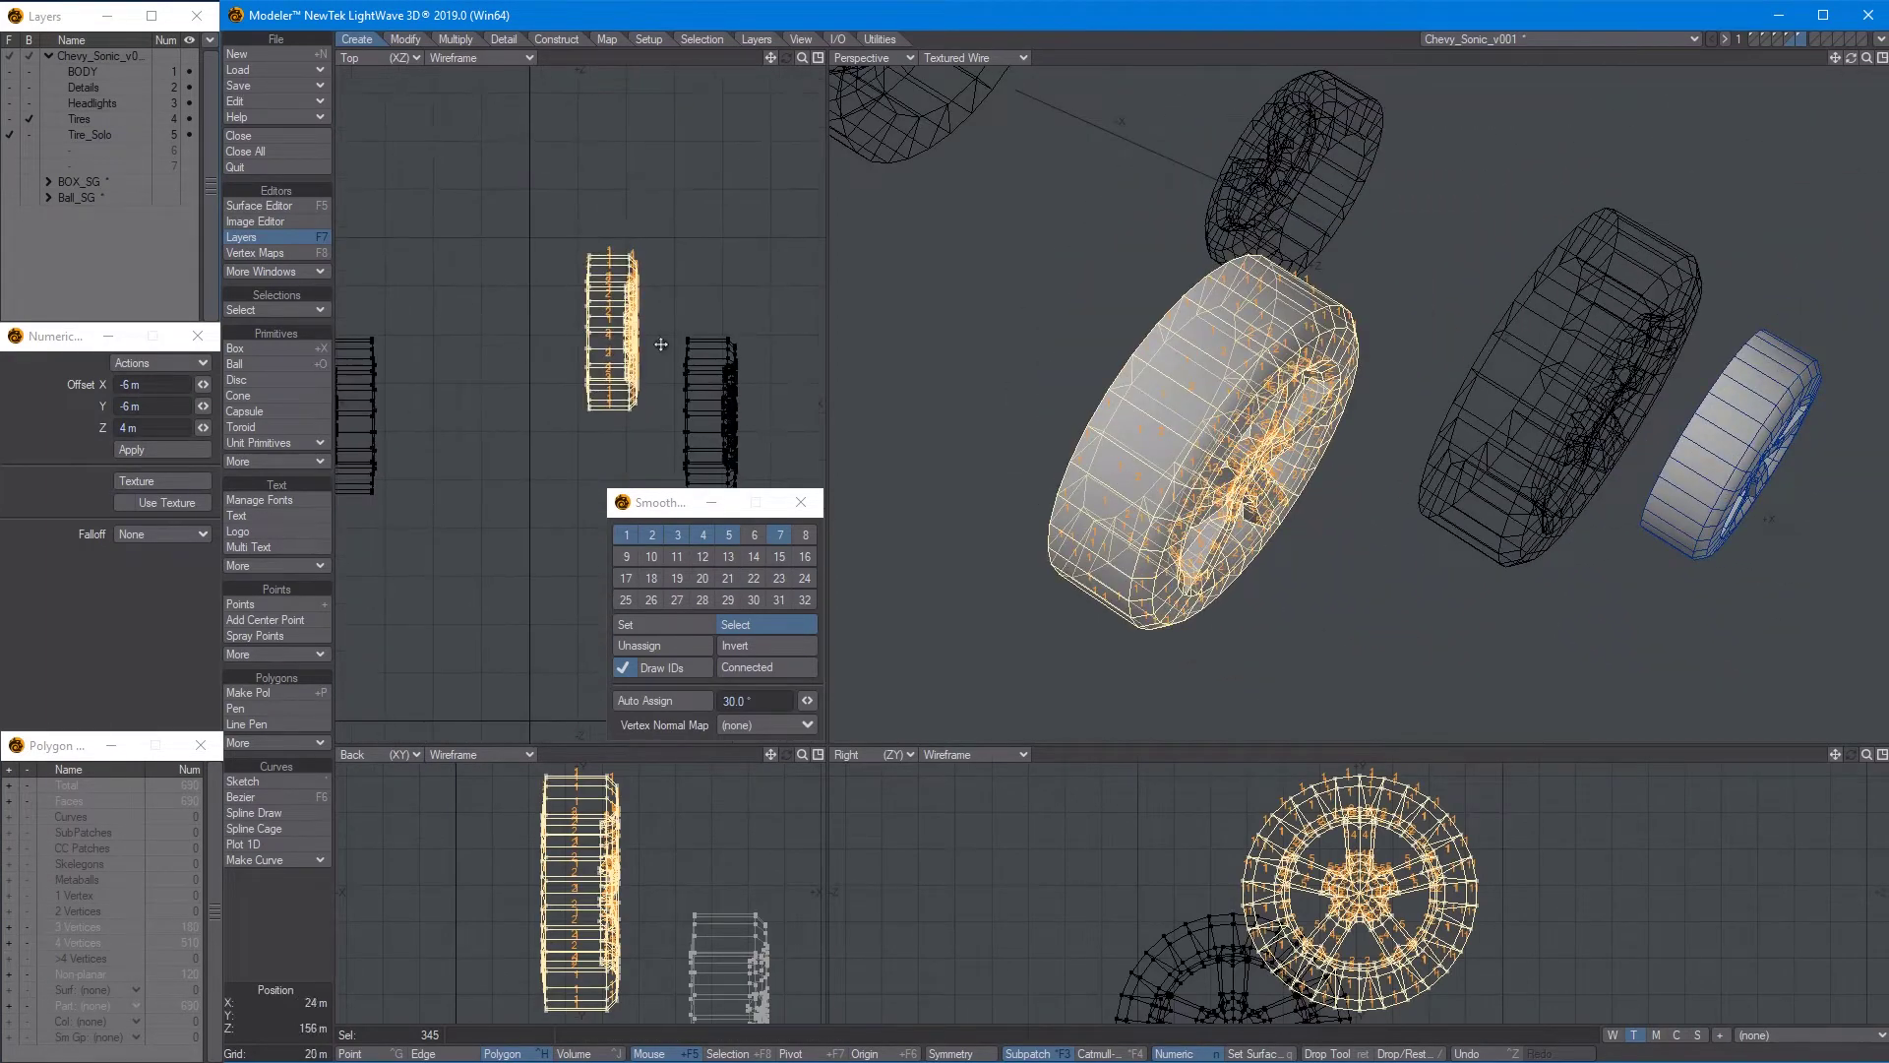
Bring the duplicated wheel closer to the background tire, lowering it by 37 m in Y
alt+drag(662, 344, 557, 333)
drag(624, 338, 692, 363)
alt+drag(1397, 408, 1185, 379)
alt+drag(1360, 972, 1291, 849)
ctrl+alt+drag(1291, 849, 1279, 934)
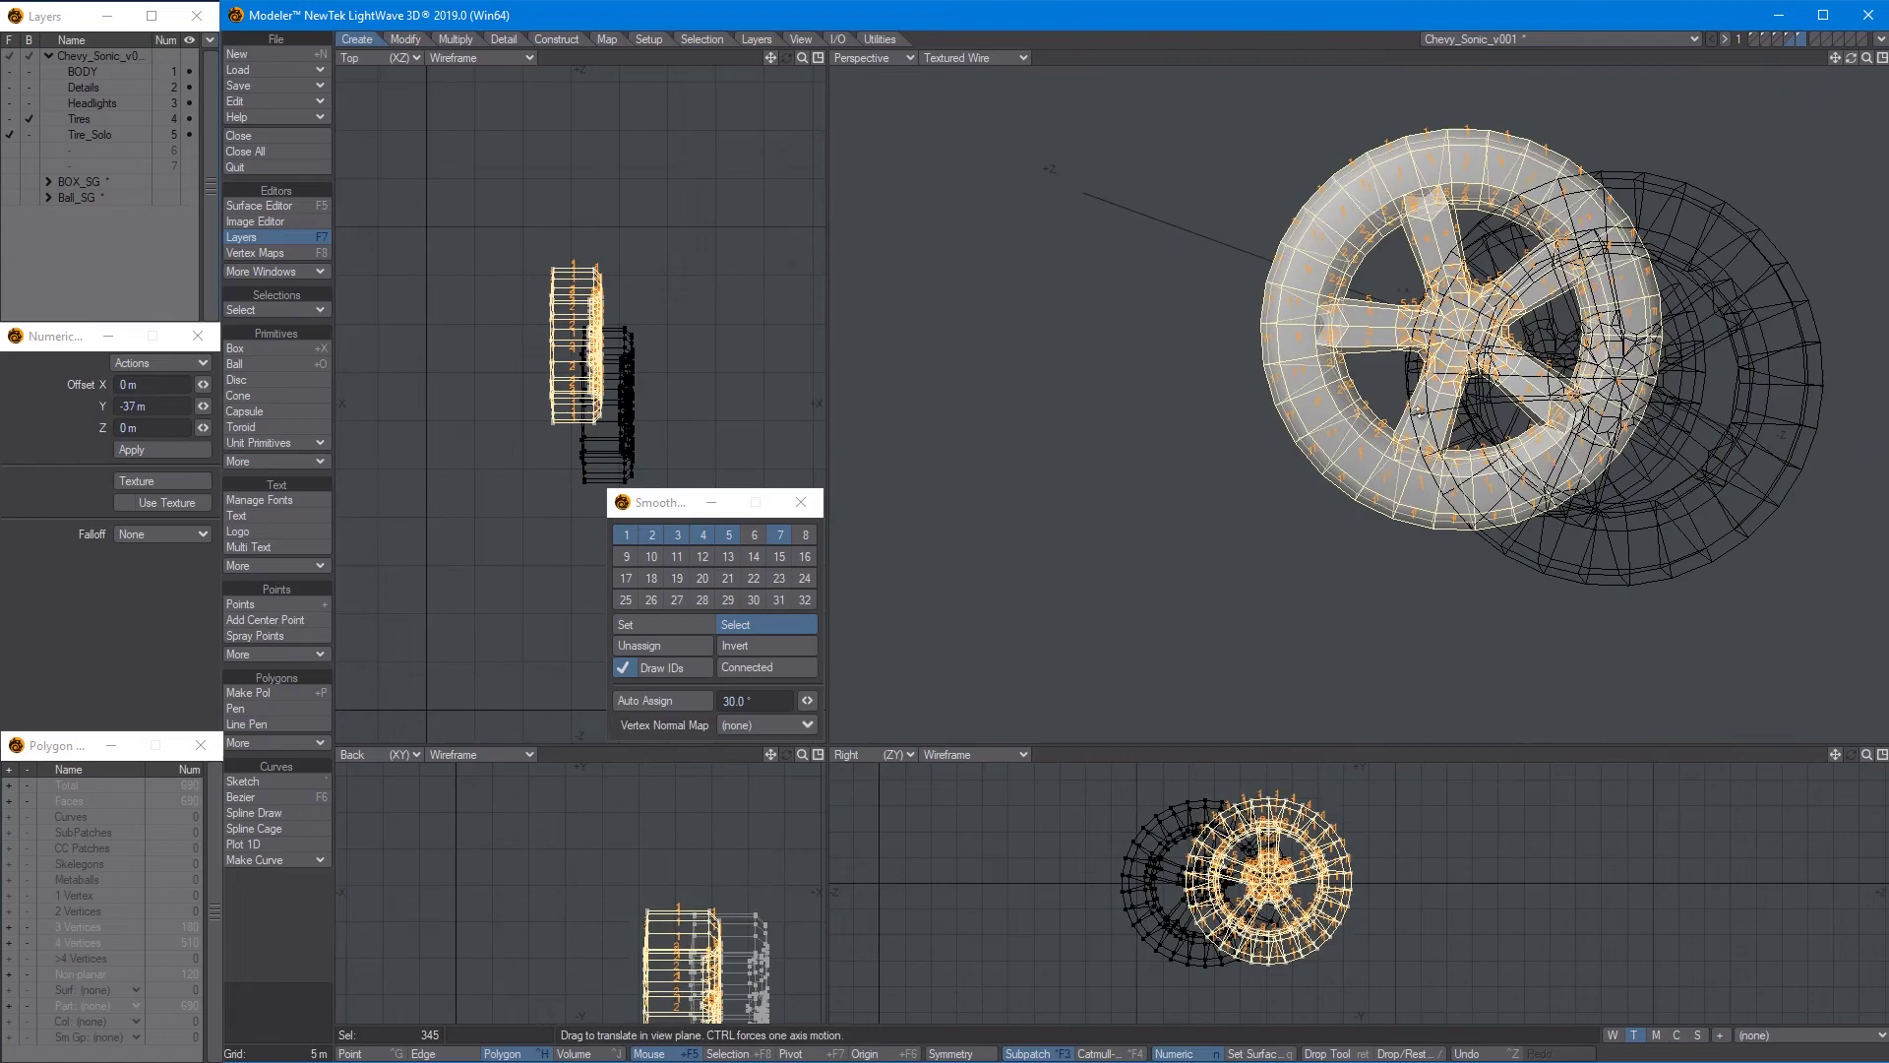
Align the duplicated wheel with the background tire by drawing an offset line between matching rim points, and deselect the wheel
mouse_move(1417, 411)
alt+mouse_down()
mouse_move(1197, 481)
mouse_move(1262, 510)
mouse_move(1209, 390)
mouse_move(1231, 352)
alt+mouse_up()
key(shift+g)
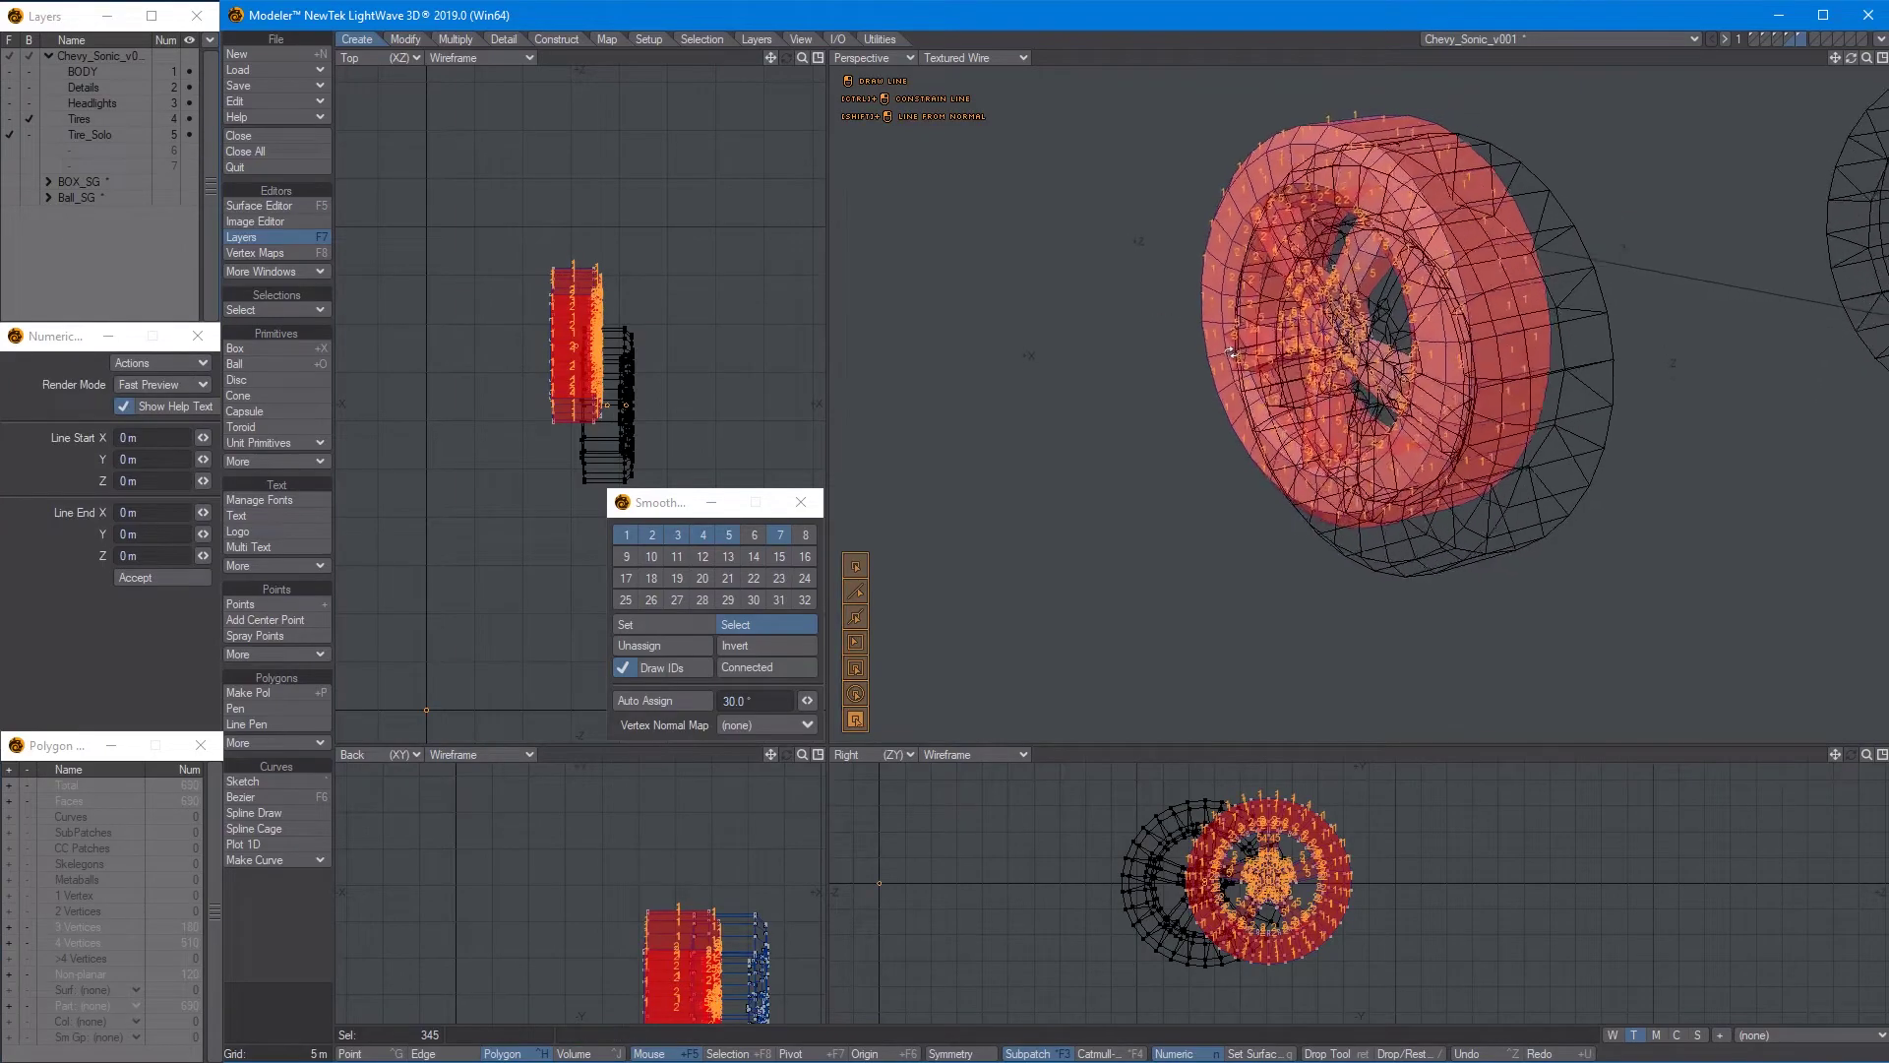
scroll(1230, 352, up, 5)
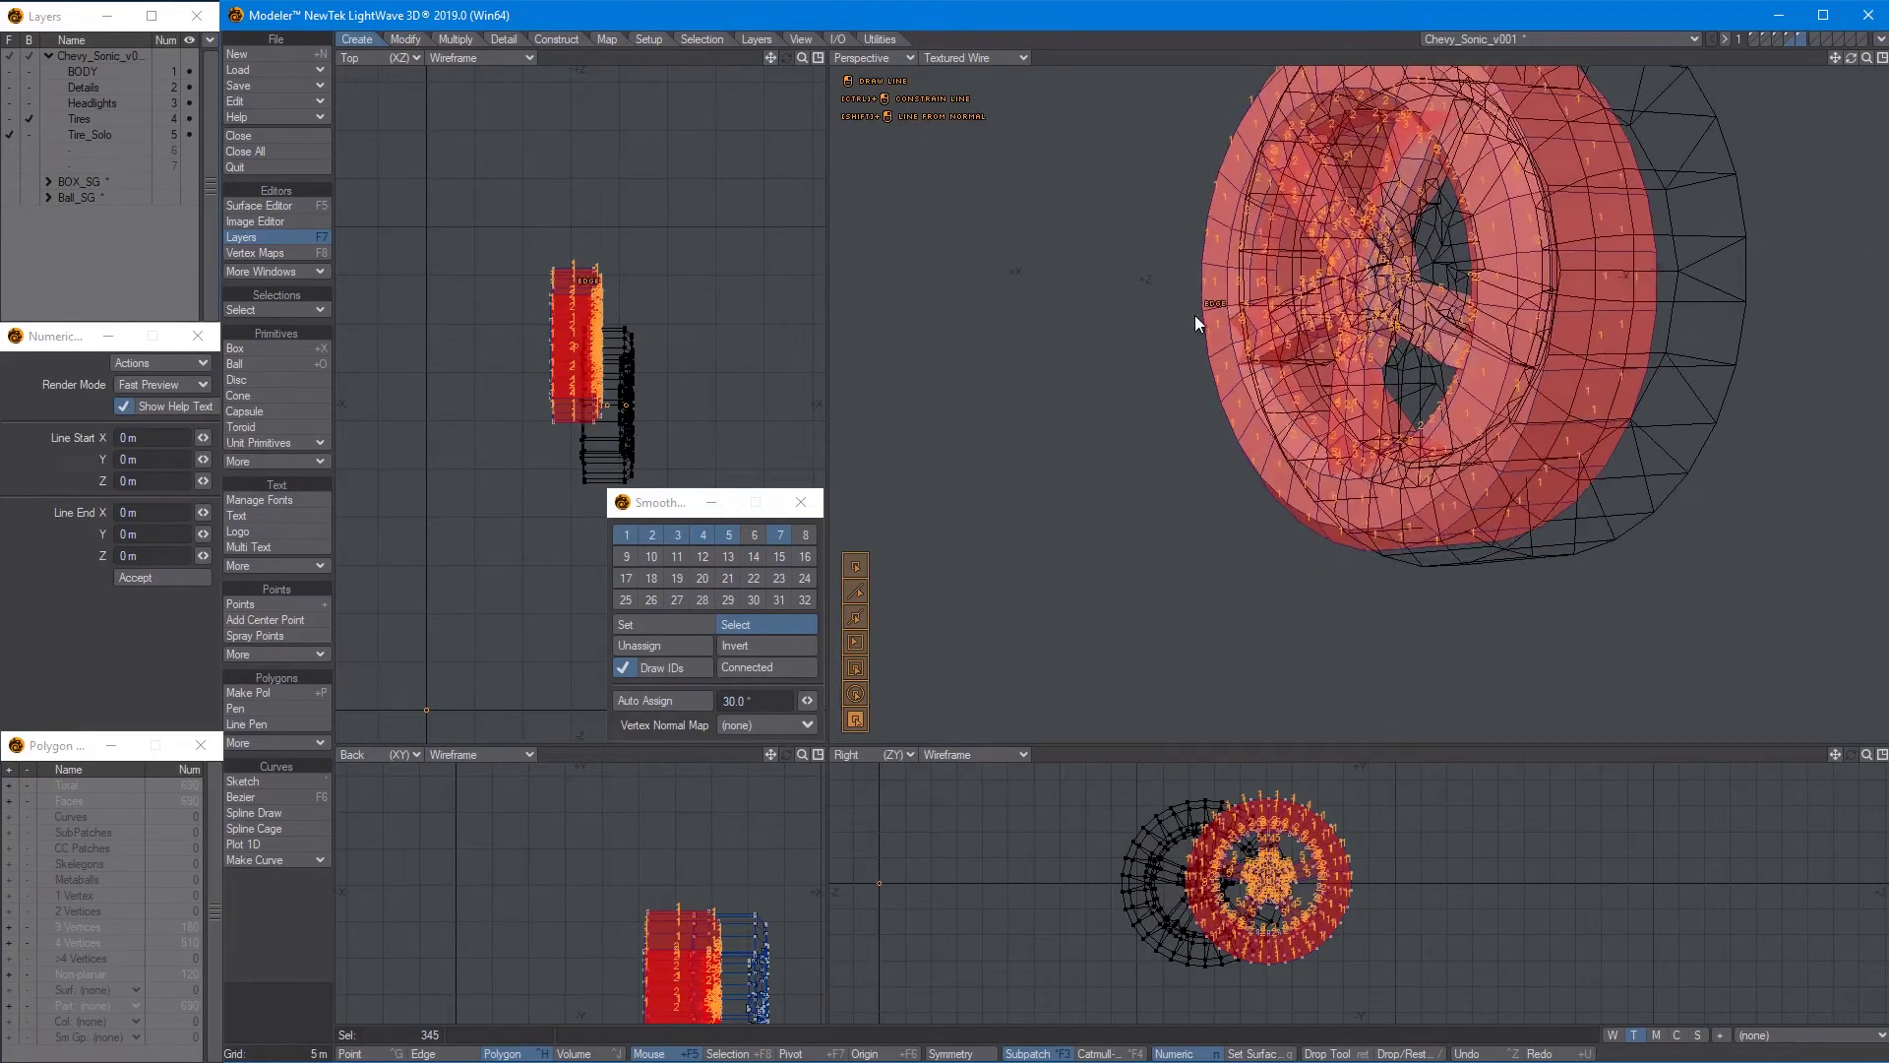
mouse_move(1206, 313)
mouse_down()
mouse_move(1224, 321)
mouse_move(1192, 353)
mouse_move(1279, 393)
mouse_move(1491, 567)
mouse_move(1489, 551)
mouse_move(1328, 576)
mouse_up()
alt+drag(1422, 519, 1495, 337)
key(Return)
key(shift+a)
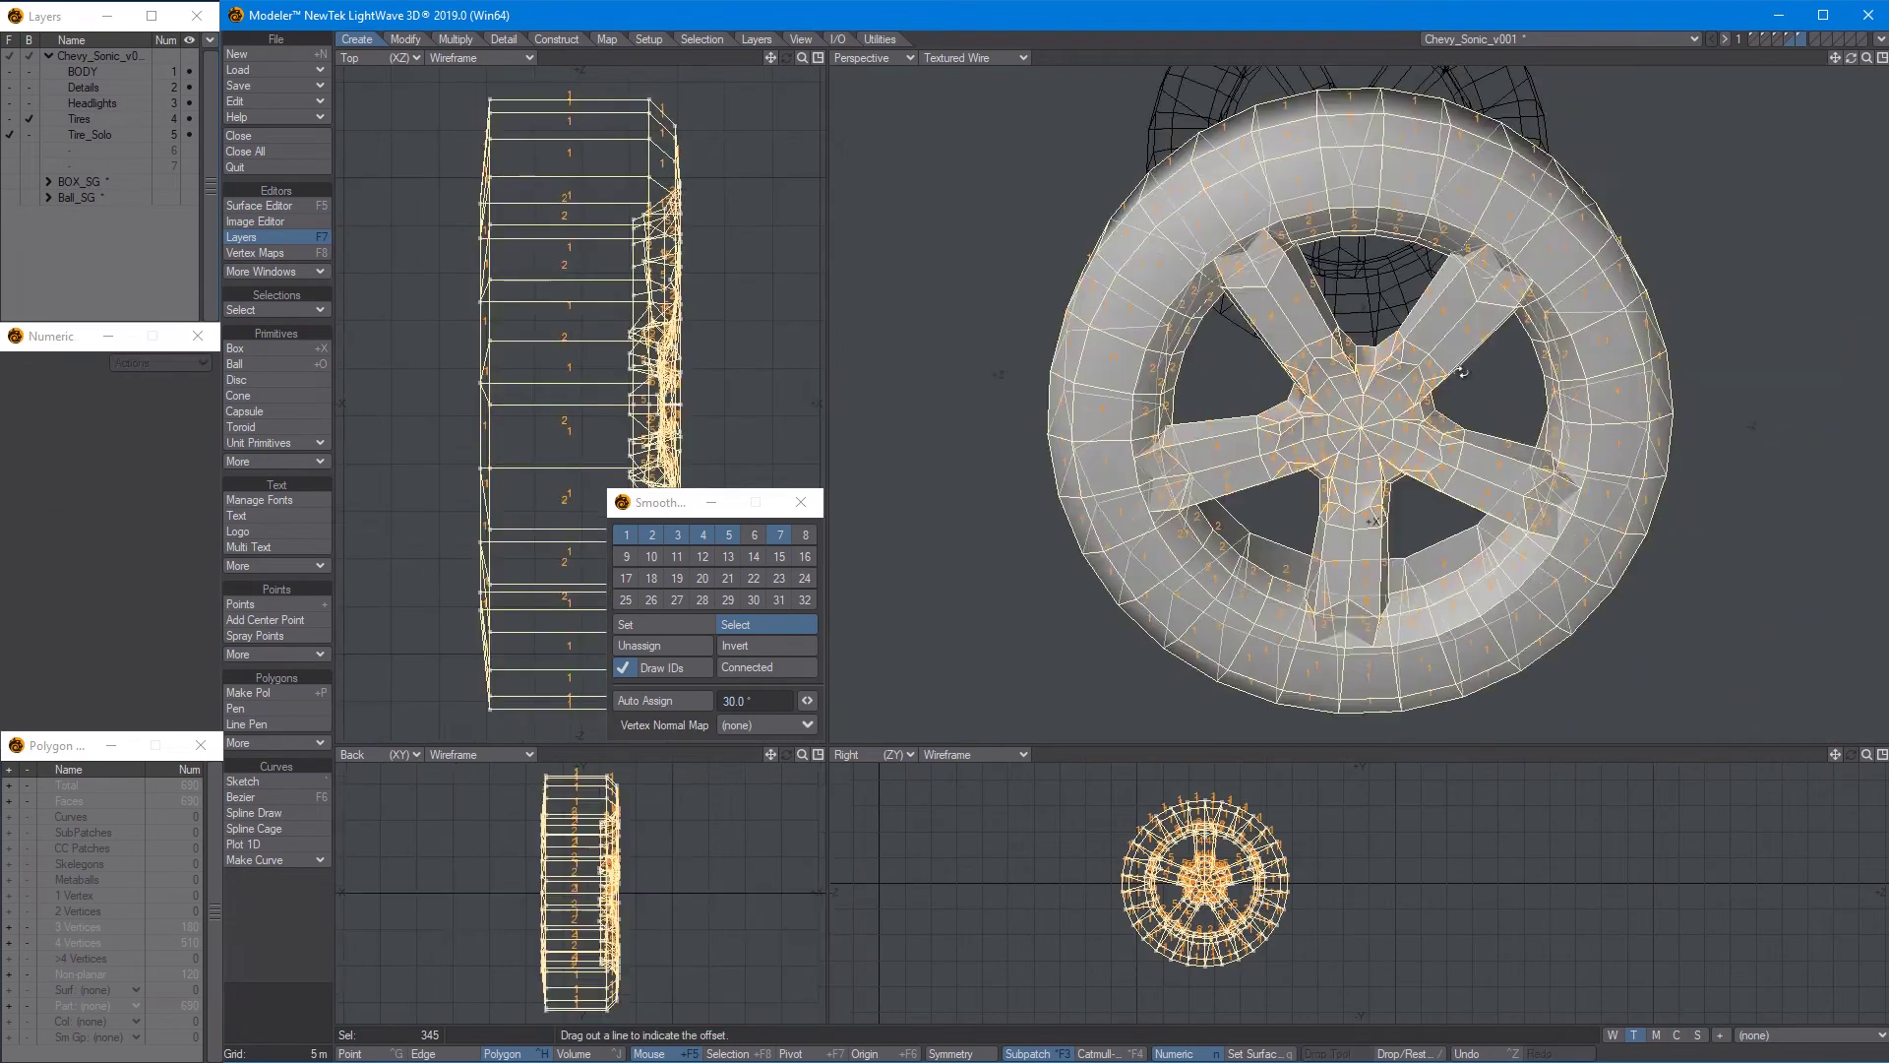
alt+drag(1407, 439, 1407, 397)
key(slash)
key(a)
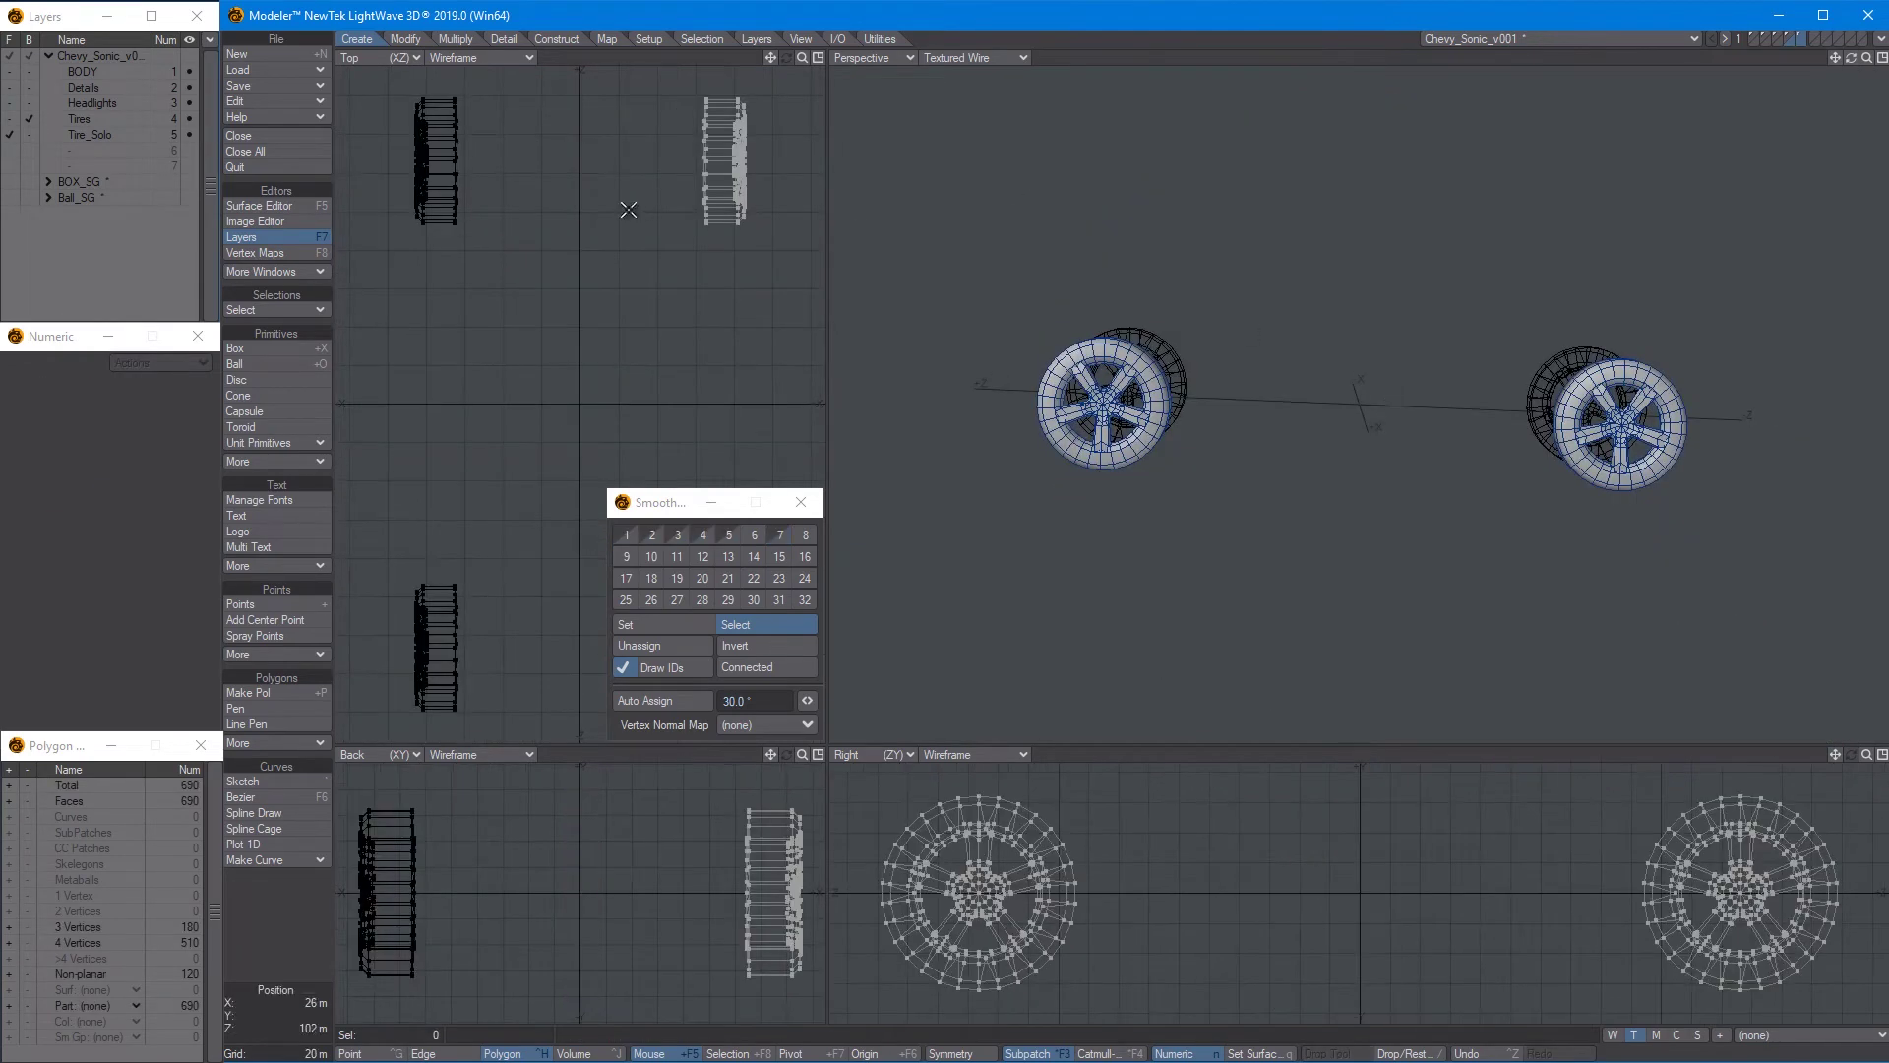
Mirror the two wheels across the X axis about a centre at 0 m with merged points
scroll(552, 268, down, 2)
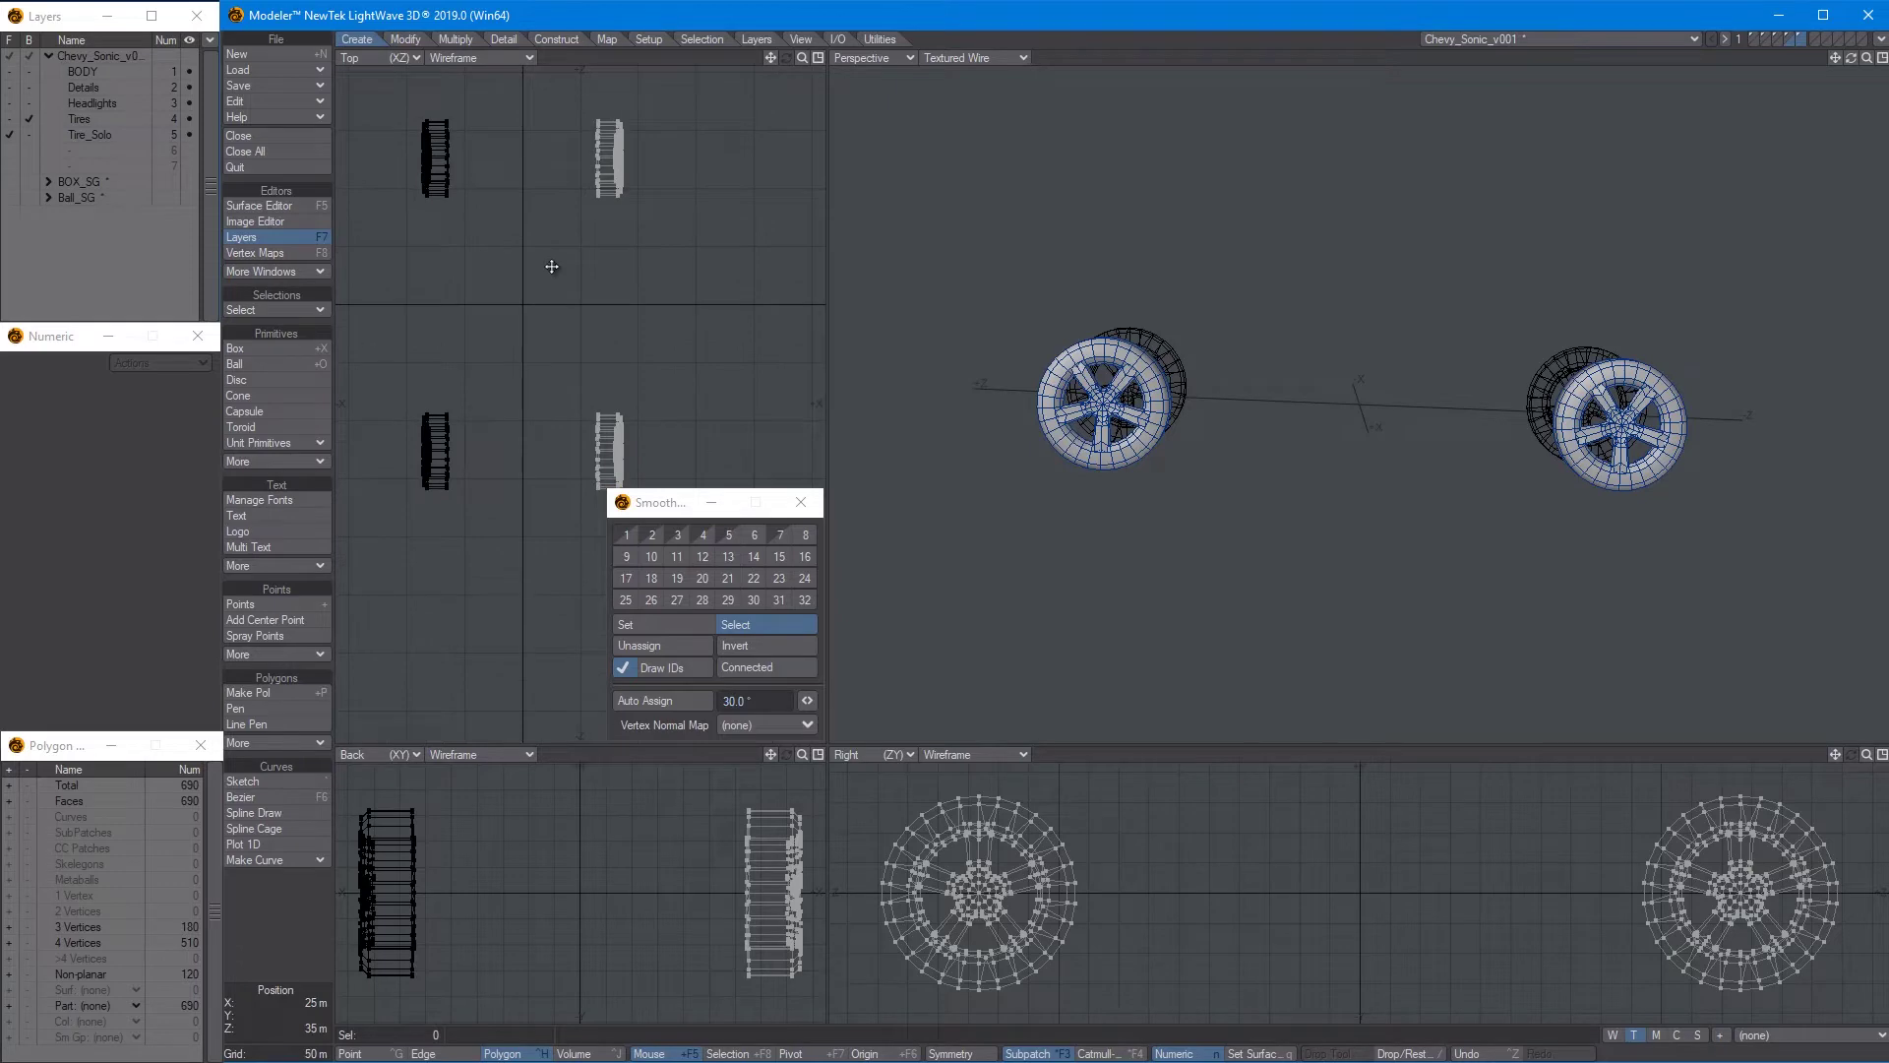
key(shift+v)
key(n)
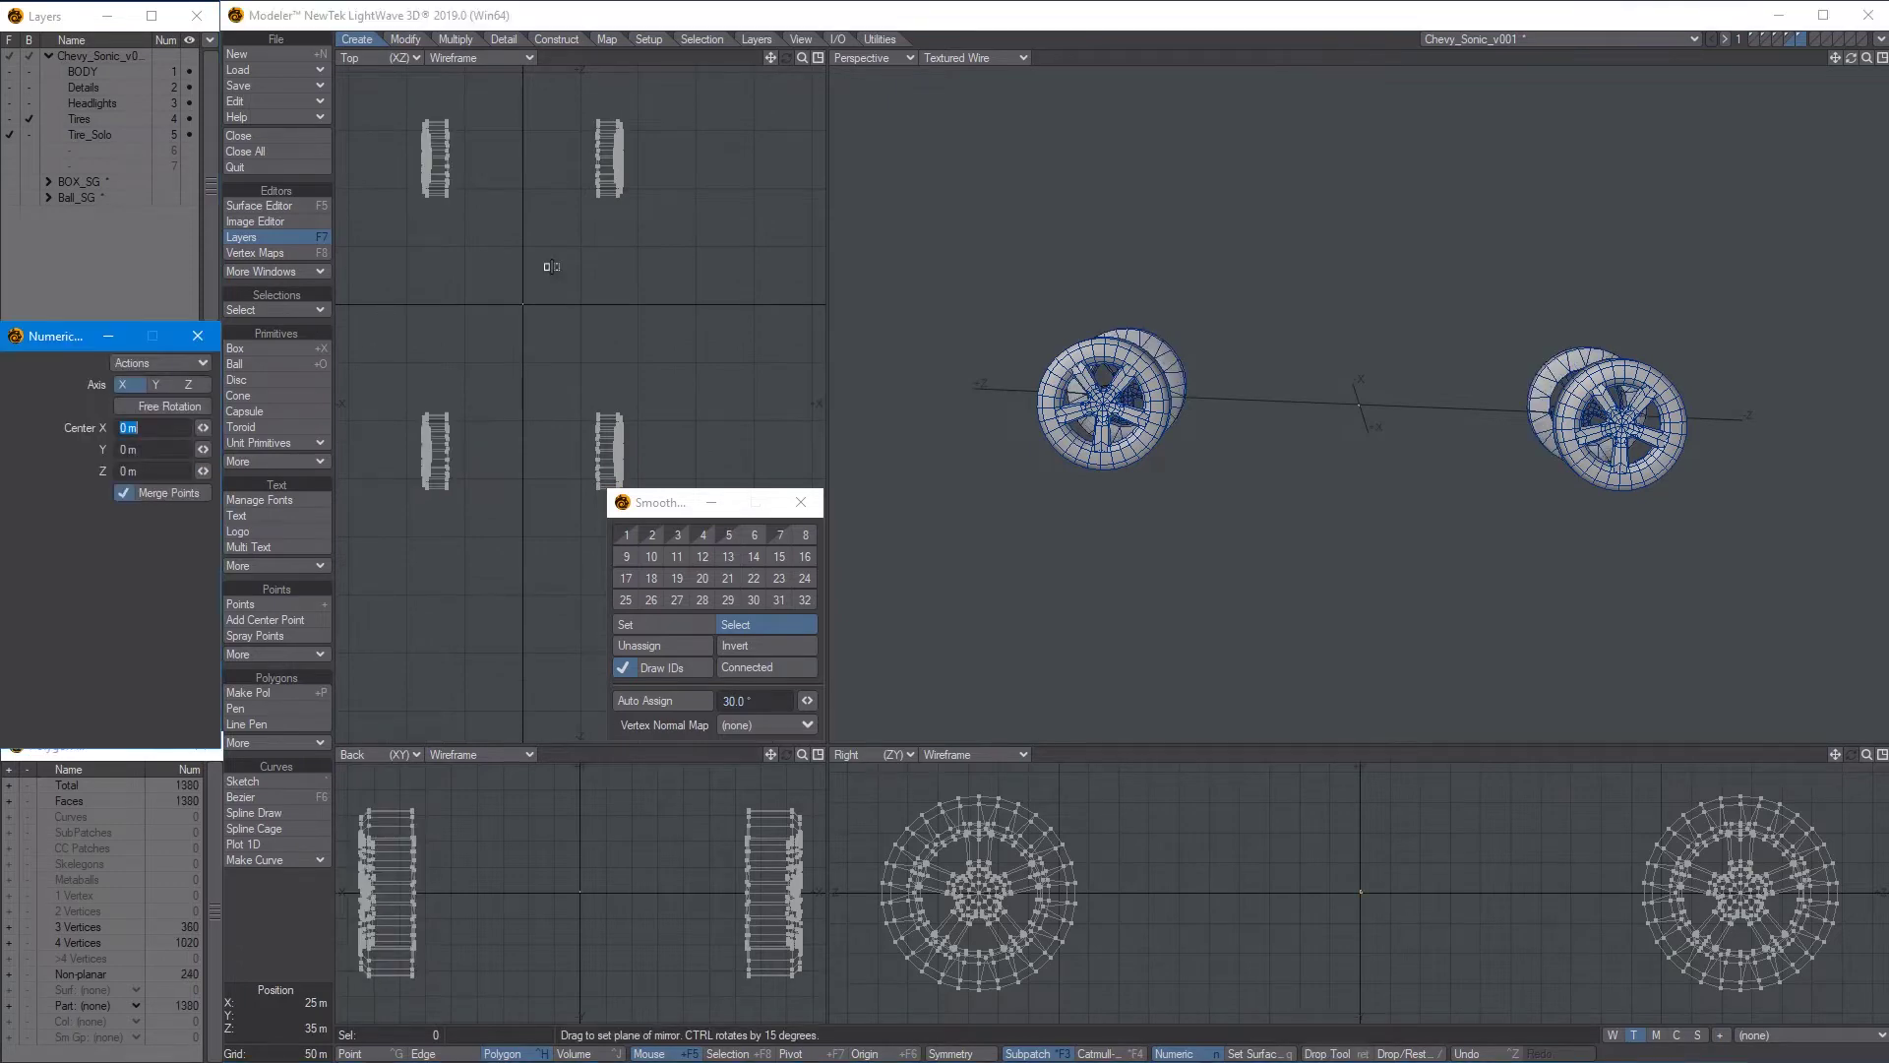
key(space)
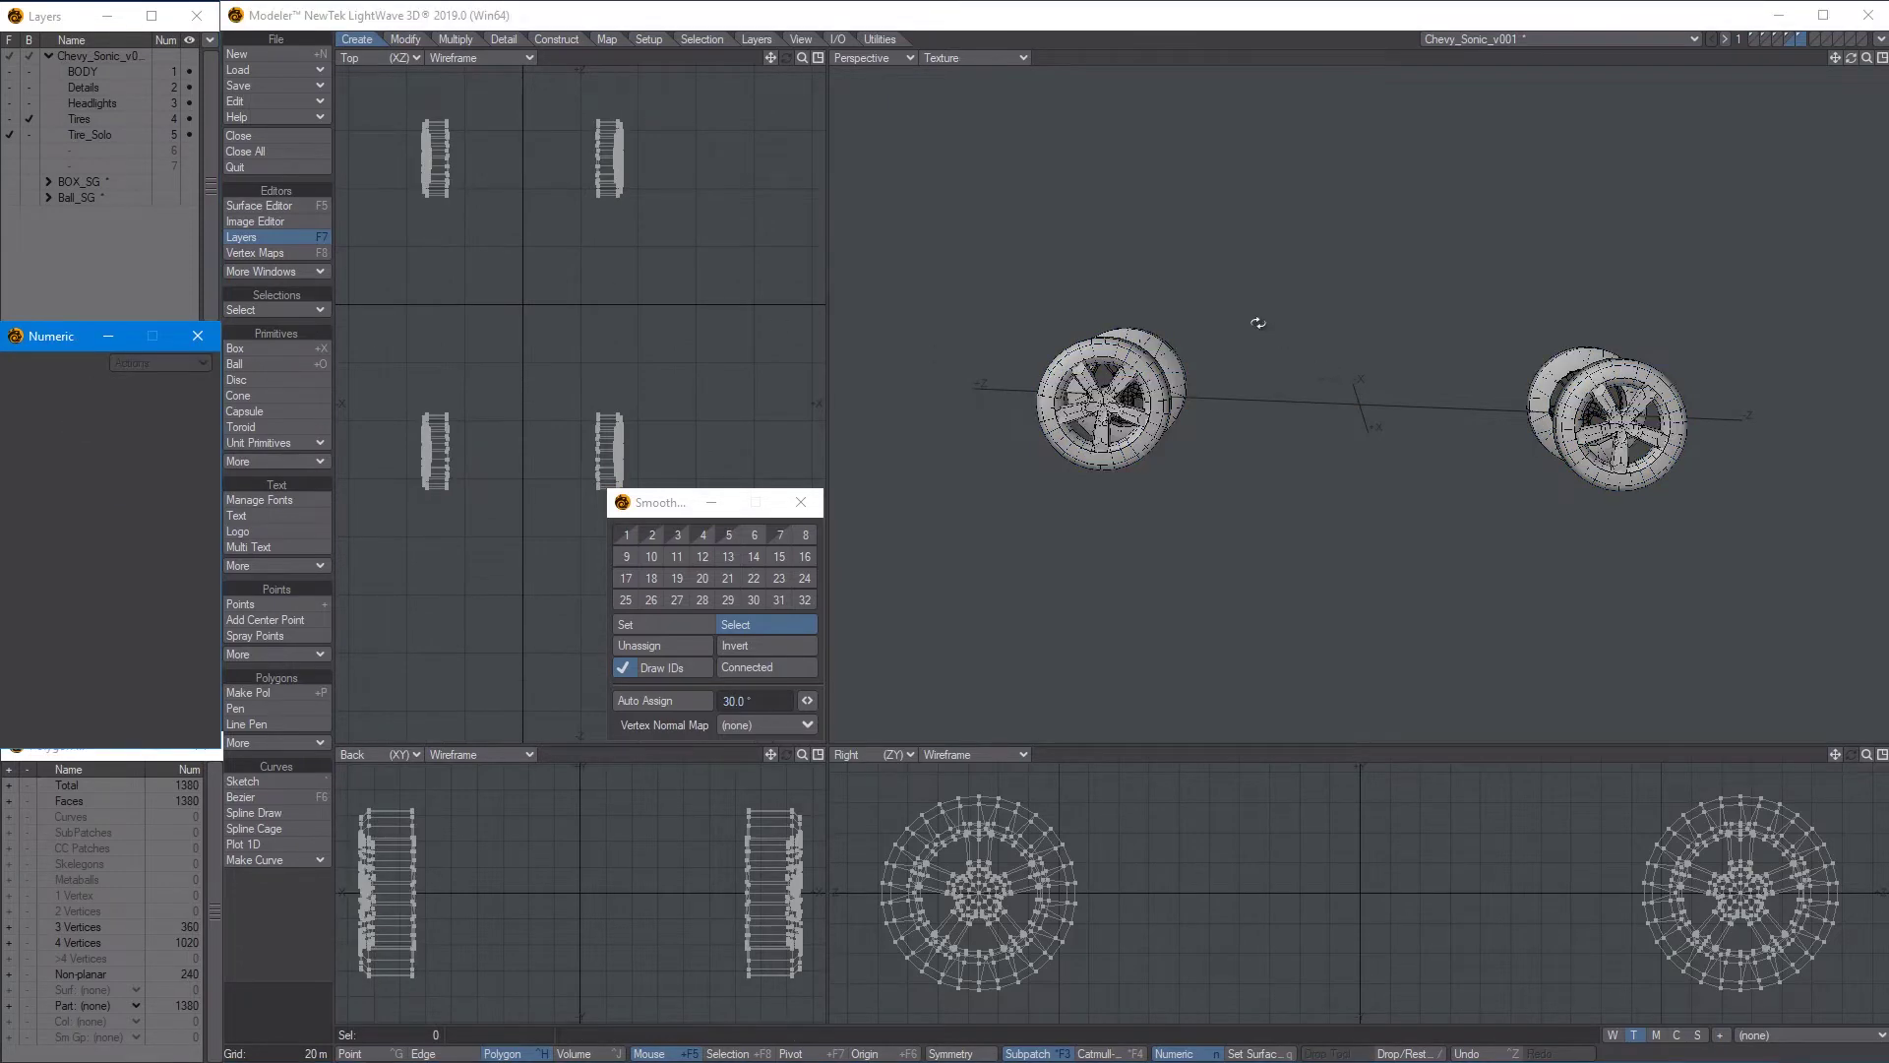
alt+drag(1258, 323, 1396, 431)
scroll(1244, 480, up, 4)
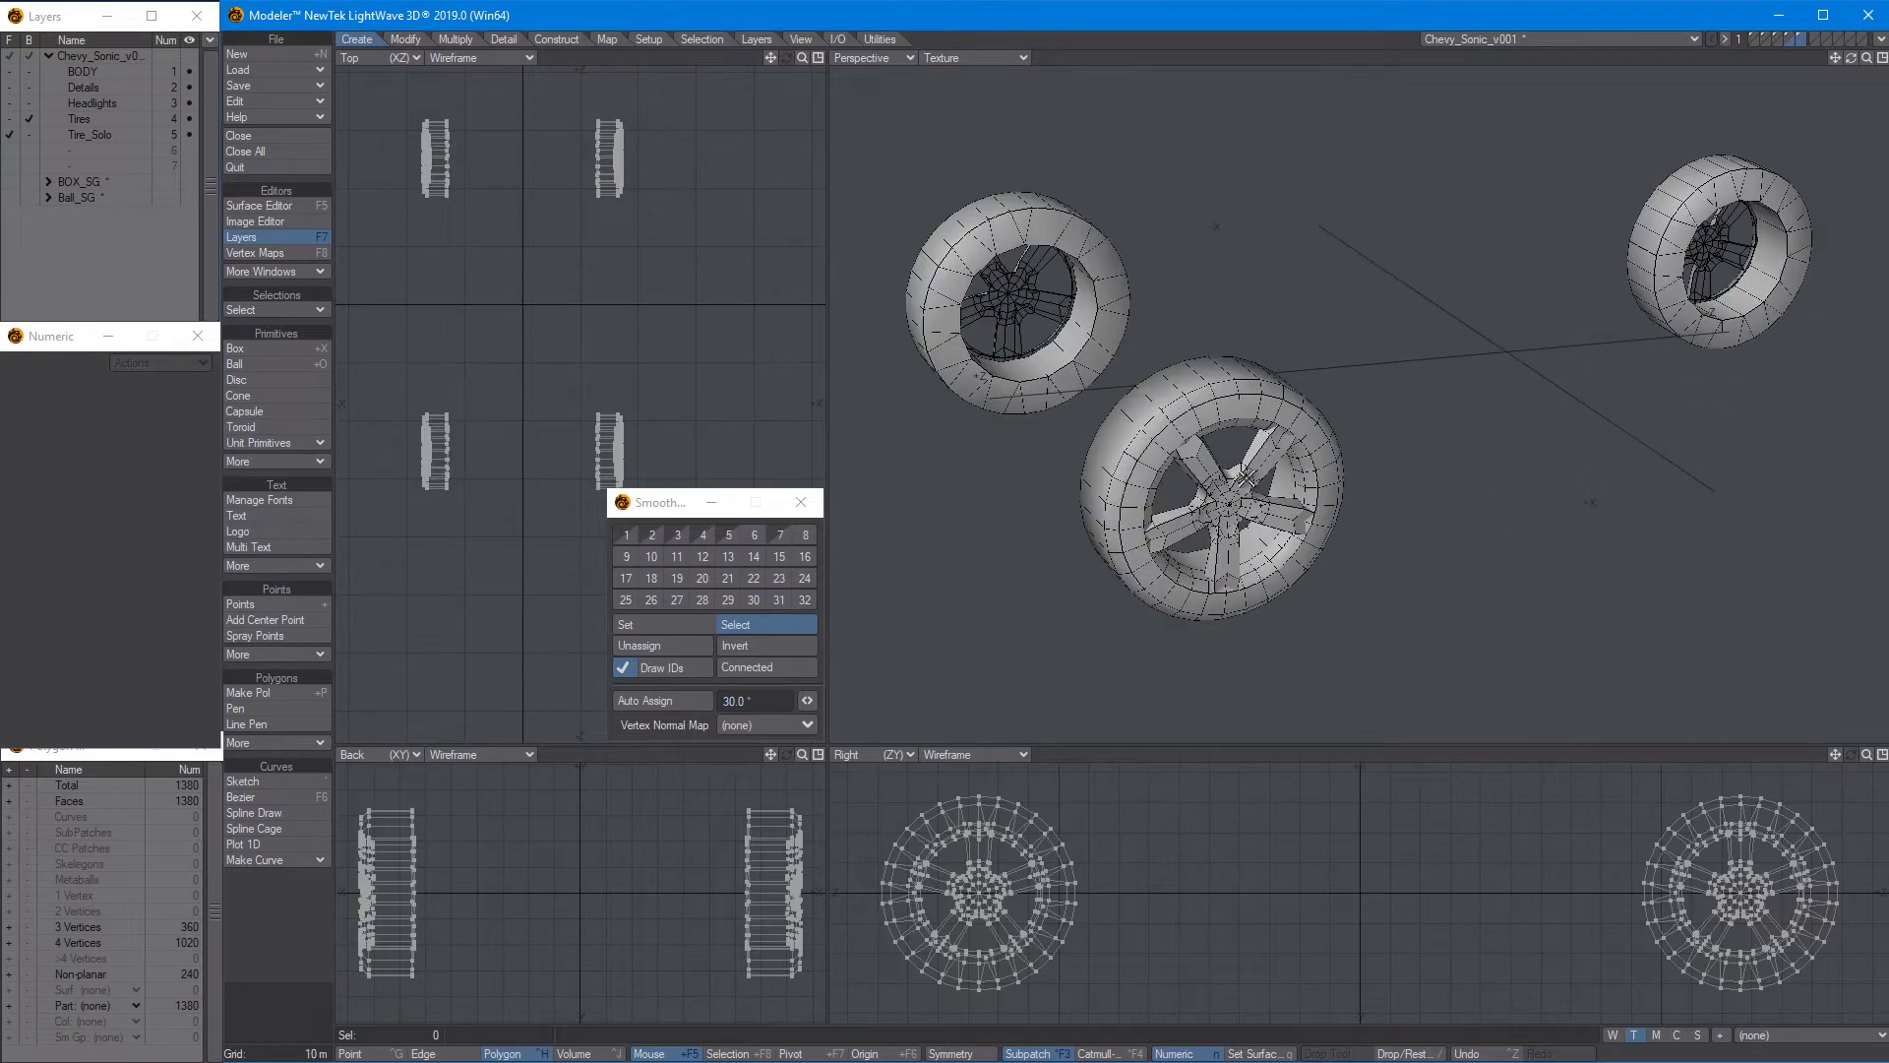
Clear the Tires layer from the background and compare its wheel shading with that of the Tire_Solo wheels
click(29, 118)
key(a)
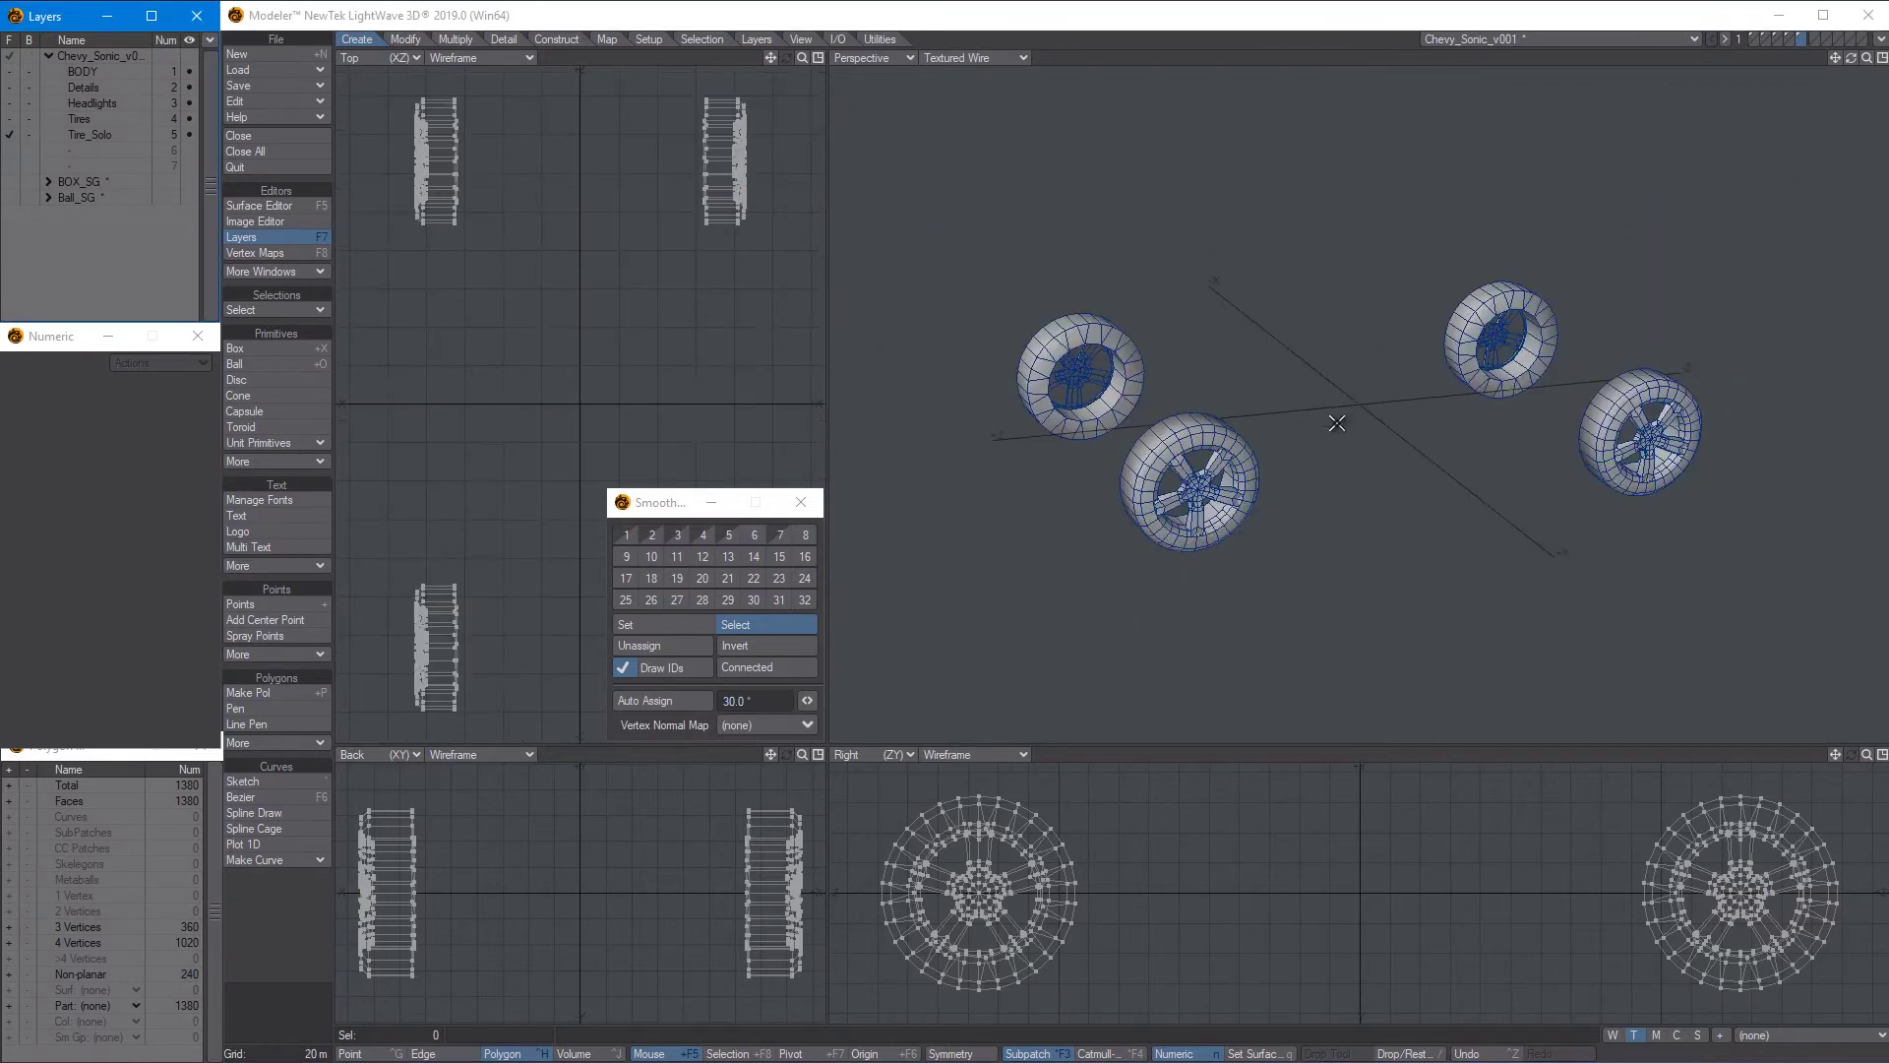
alt+drag(1341, 415, 1497, 370)
scroll(1496, 370, up, 4)
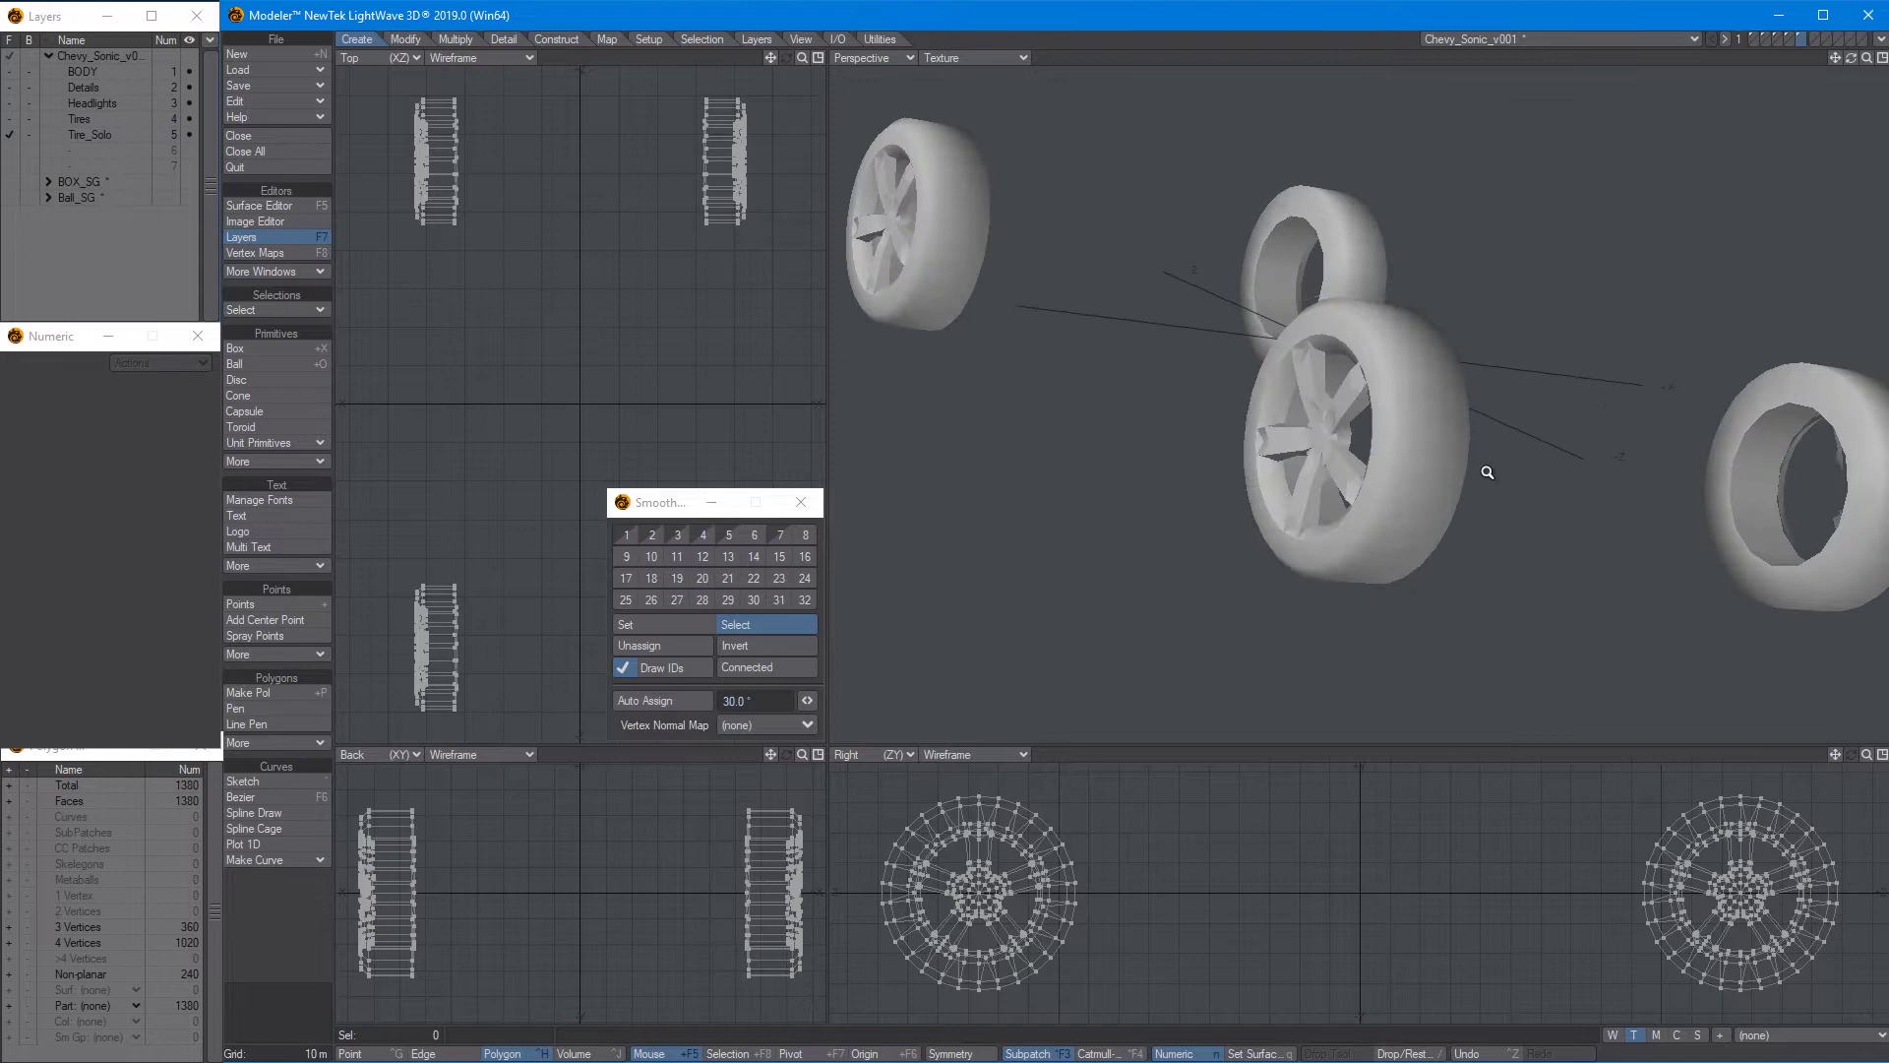
scroll(1344, 421, down, 2)
alt+drag(1400, 422, 1362, 448)
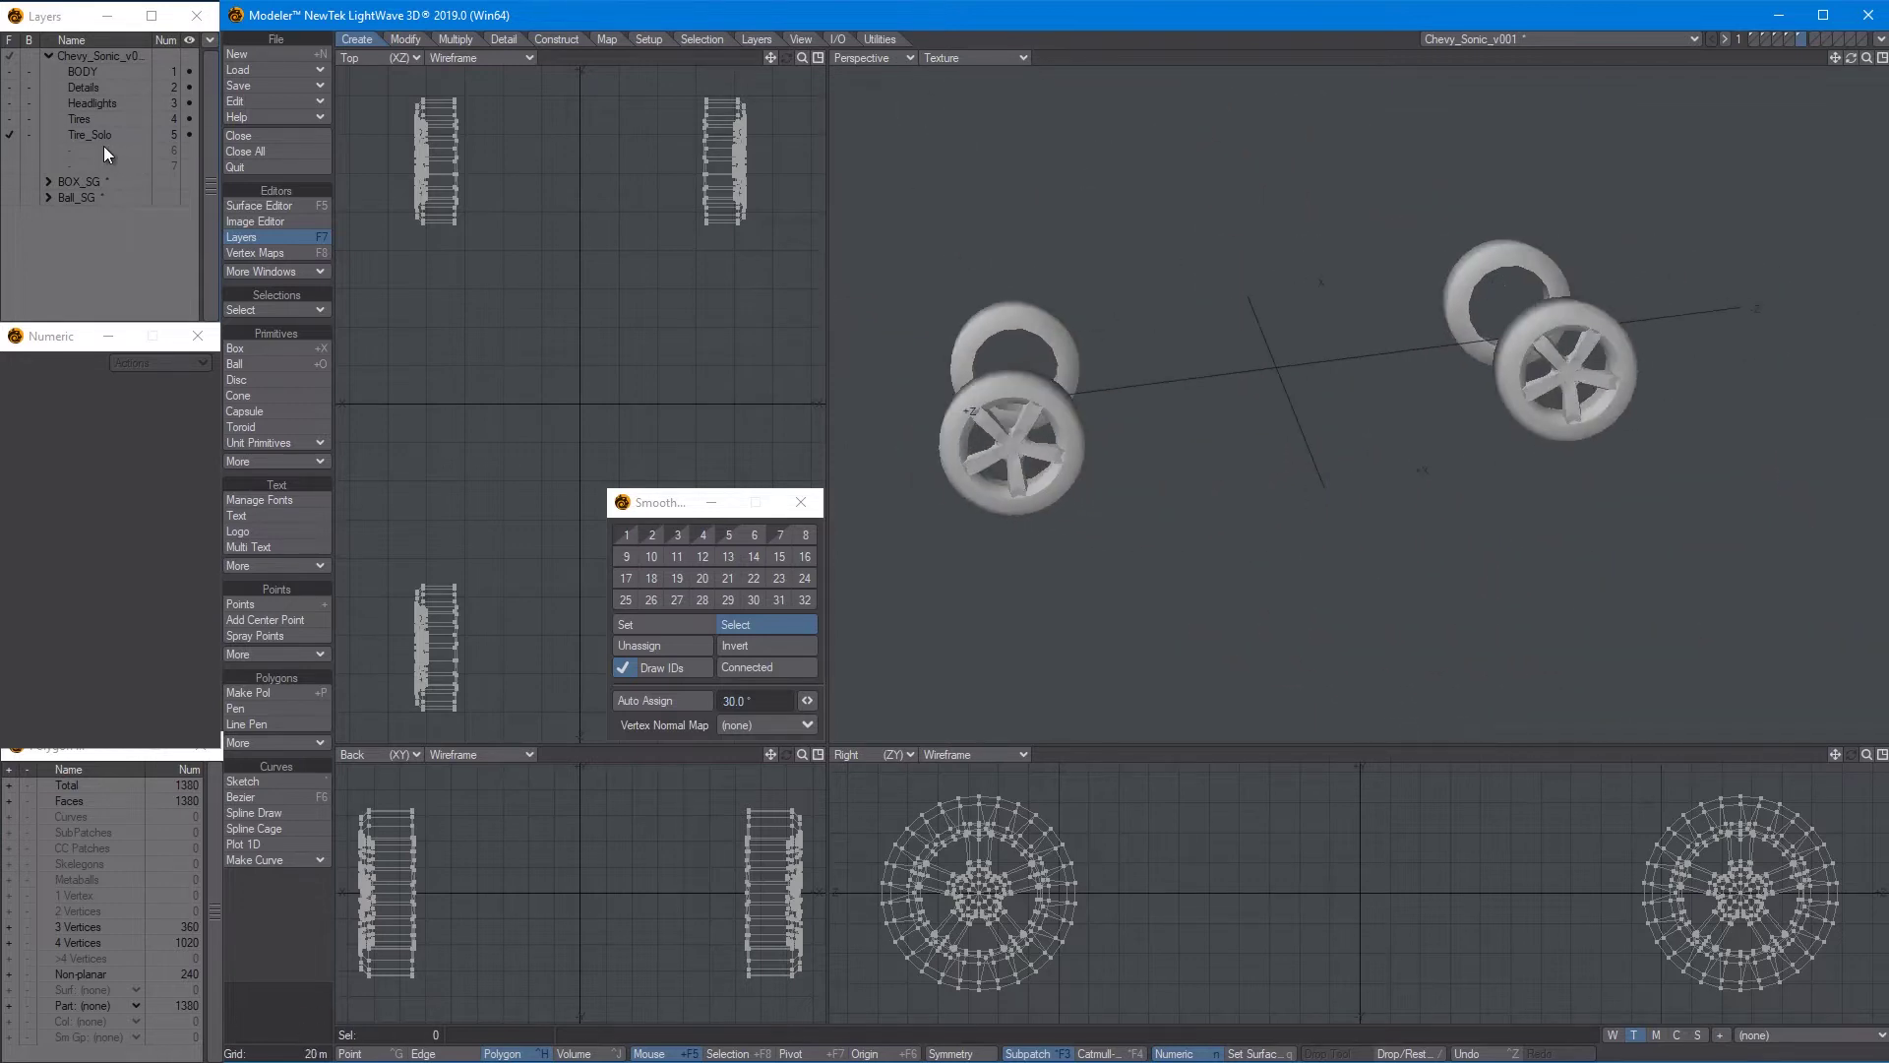
click(86, 122)
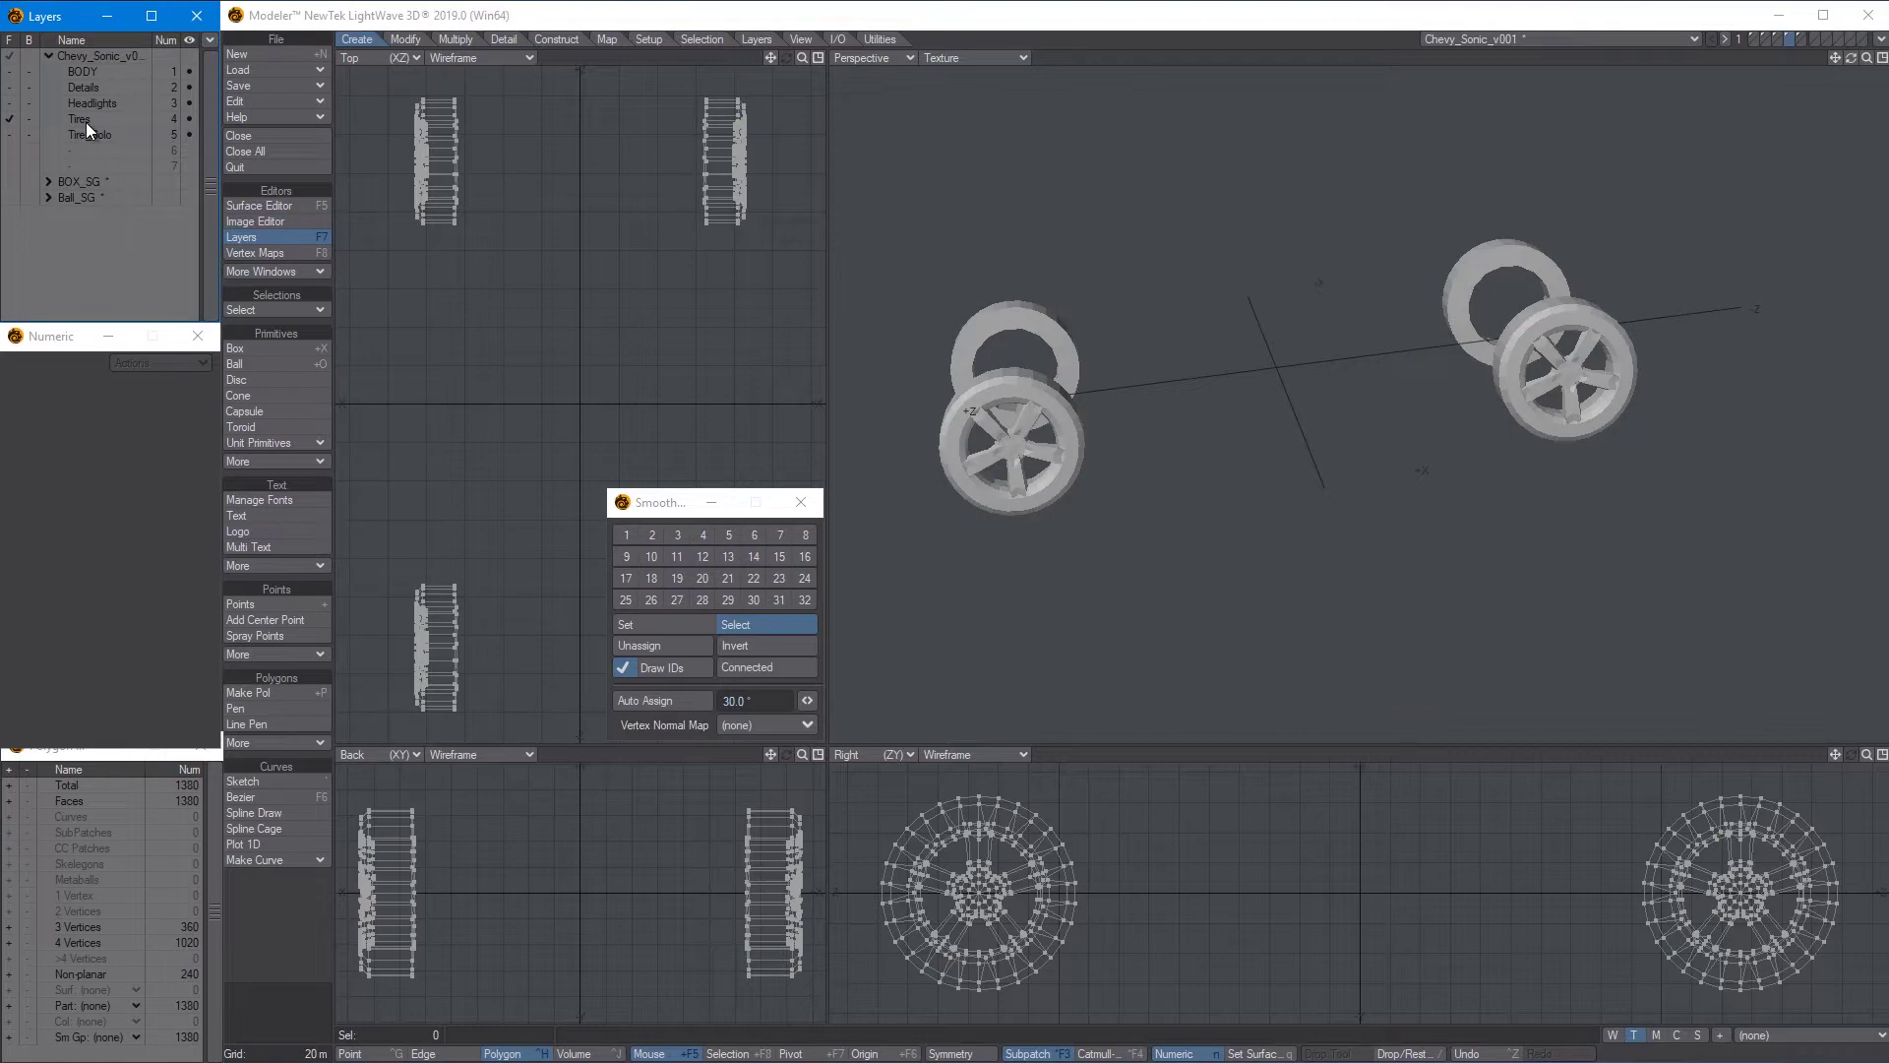
click(82, 133)
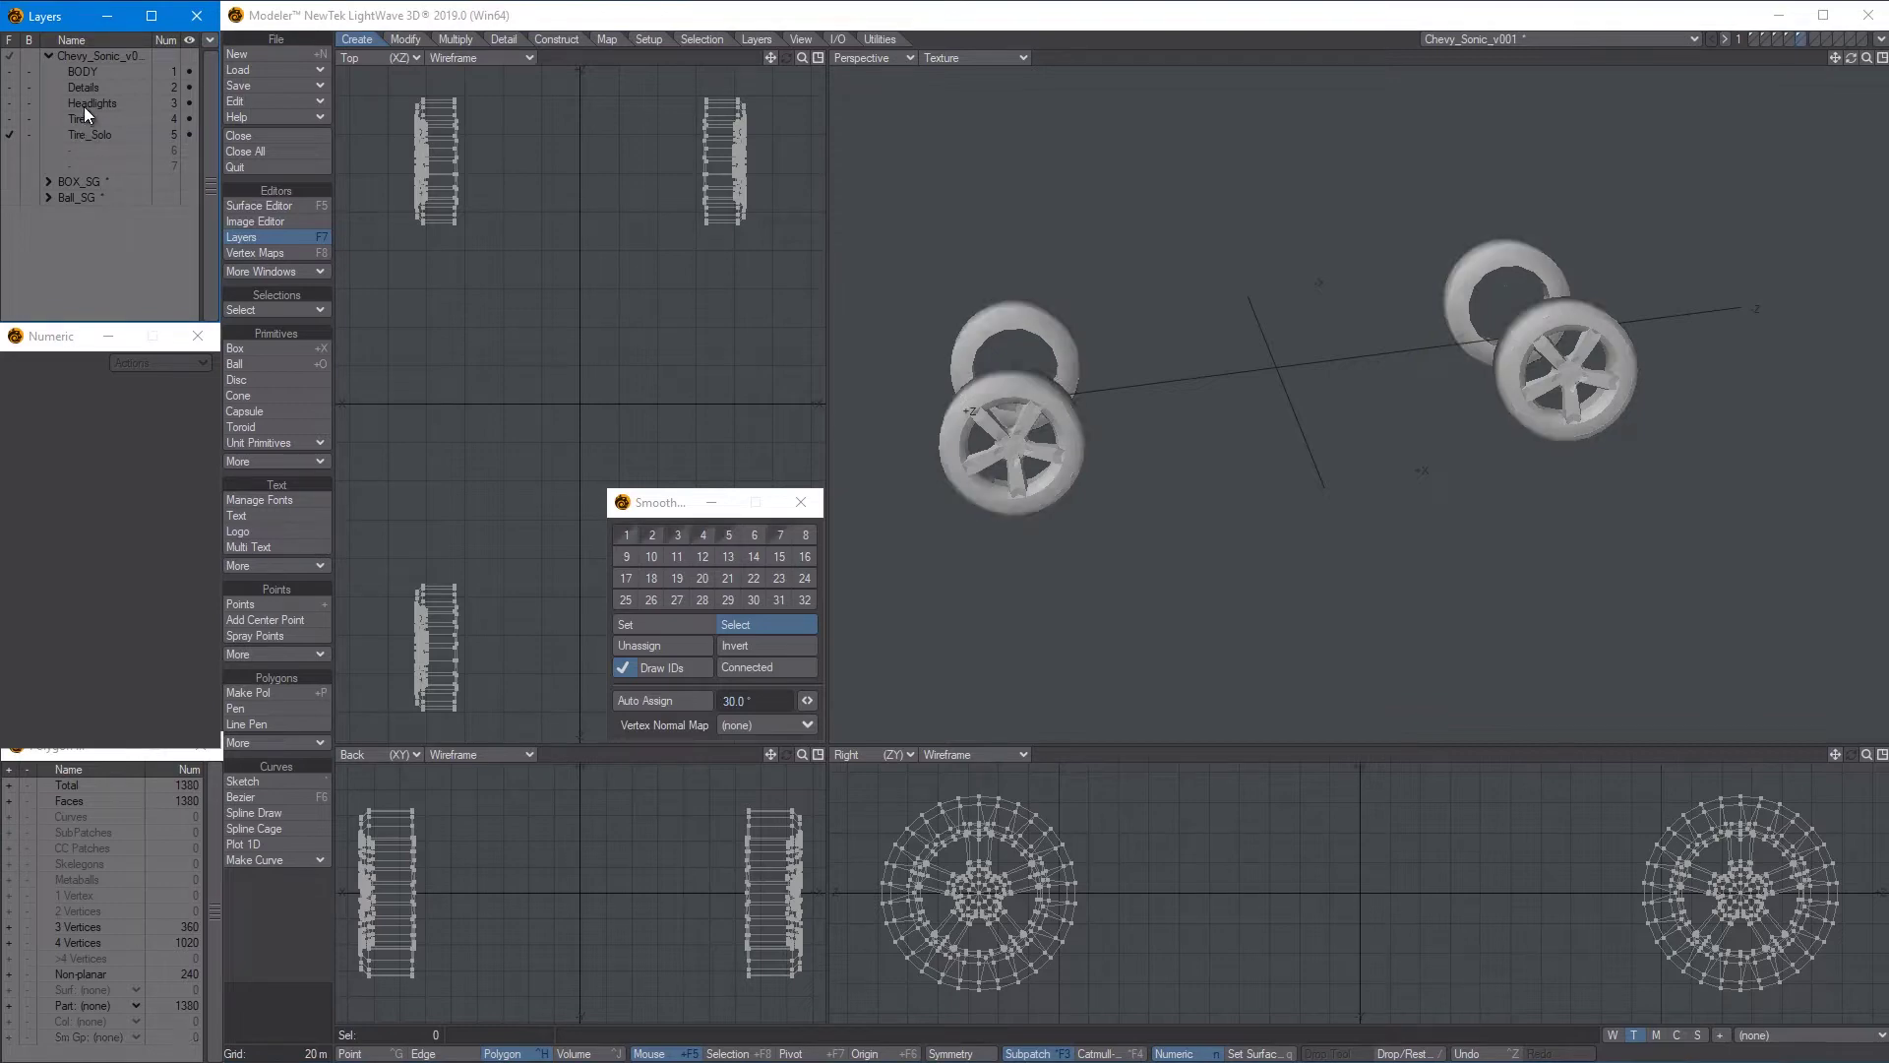
On the BODY layer, select the round front faces of both lamps in one headlight and assign them to smoothing group 1
click(82, 72)
key(a)
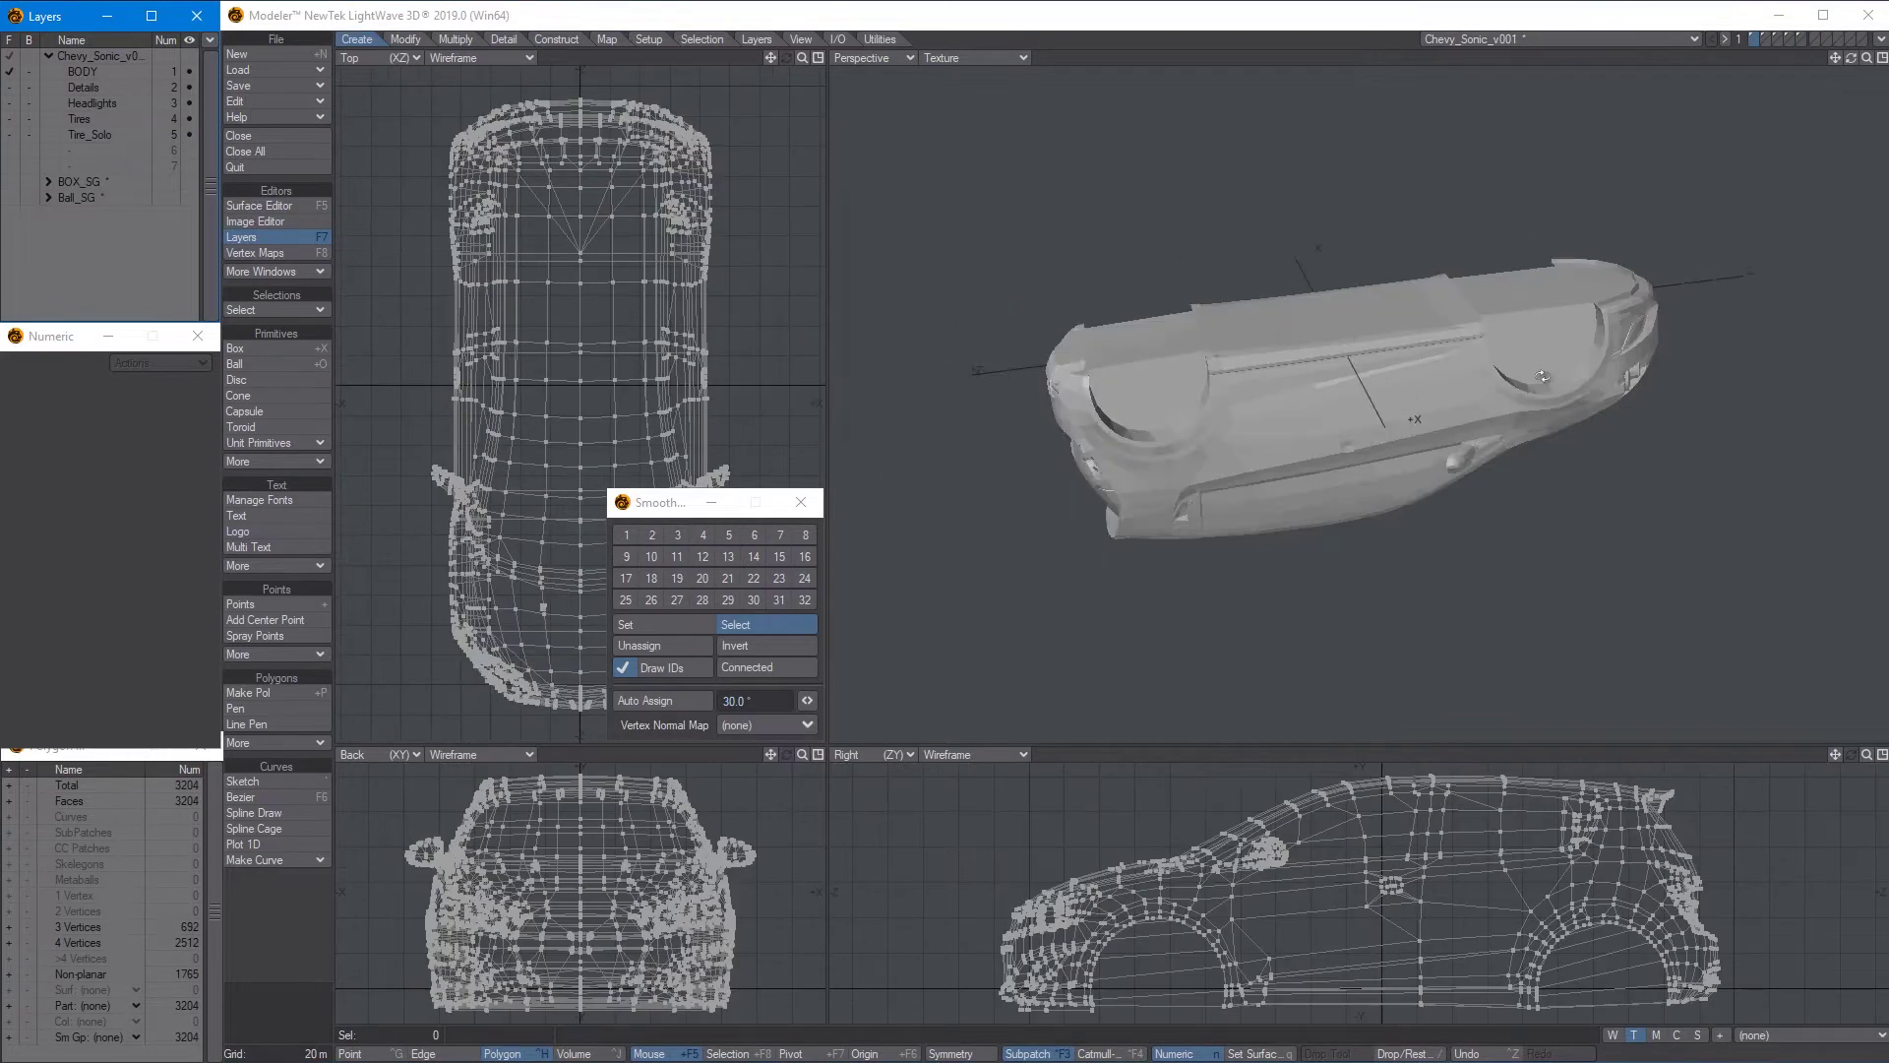
alt+drag(1407, 399, 1210, 551)
ctrl+alt+drag(1210, 551, 1456, 453)
alt+drag(1456, 453, 1442, 414)
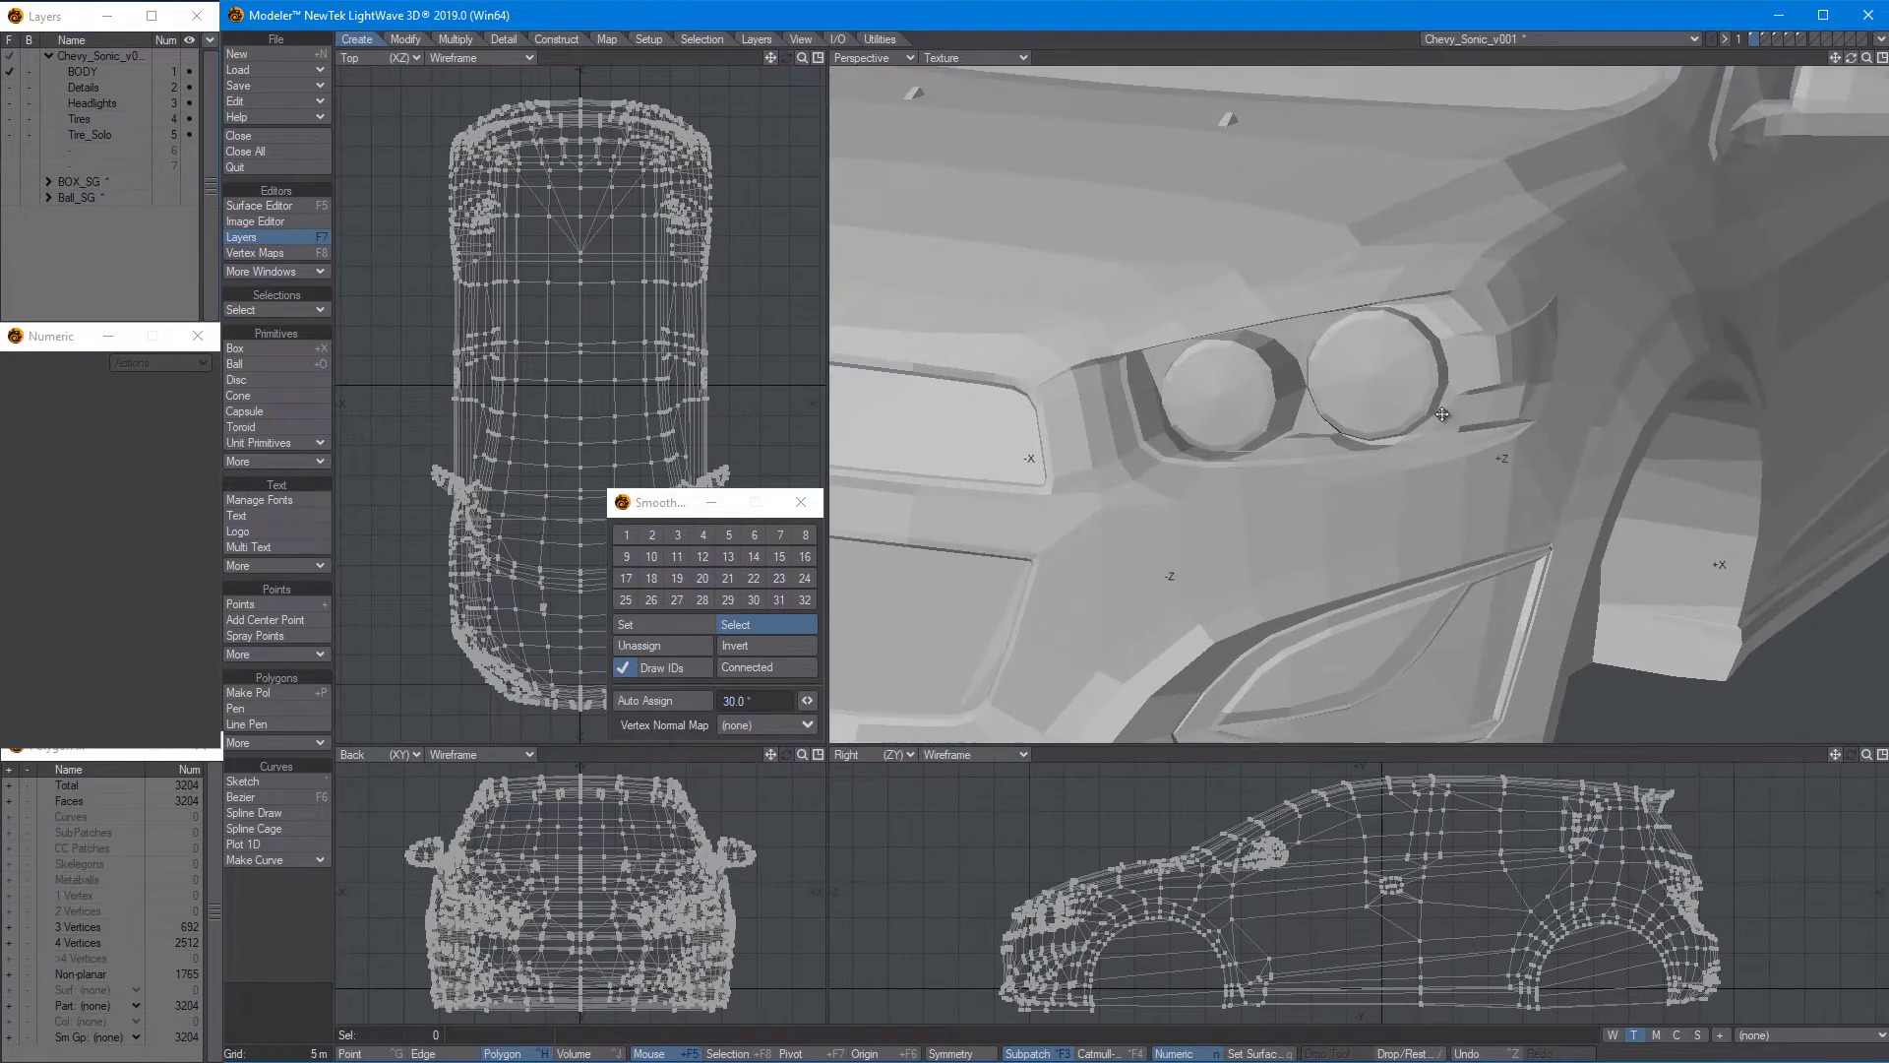
alt+drag(1392, 342, 1311, 347)
click(648, 625)
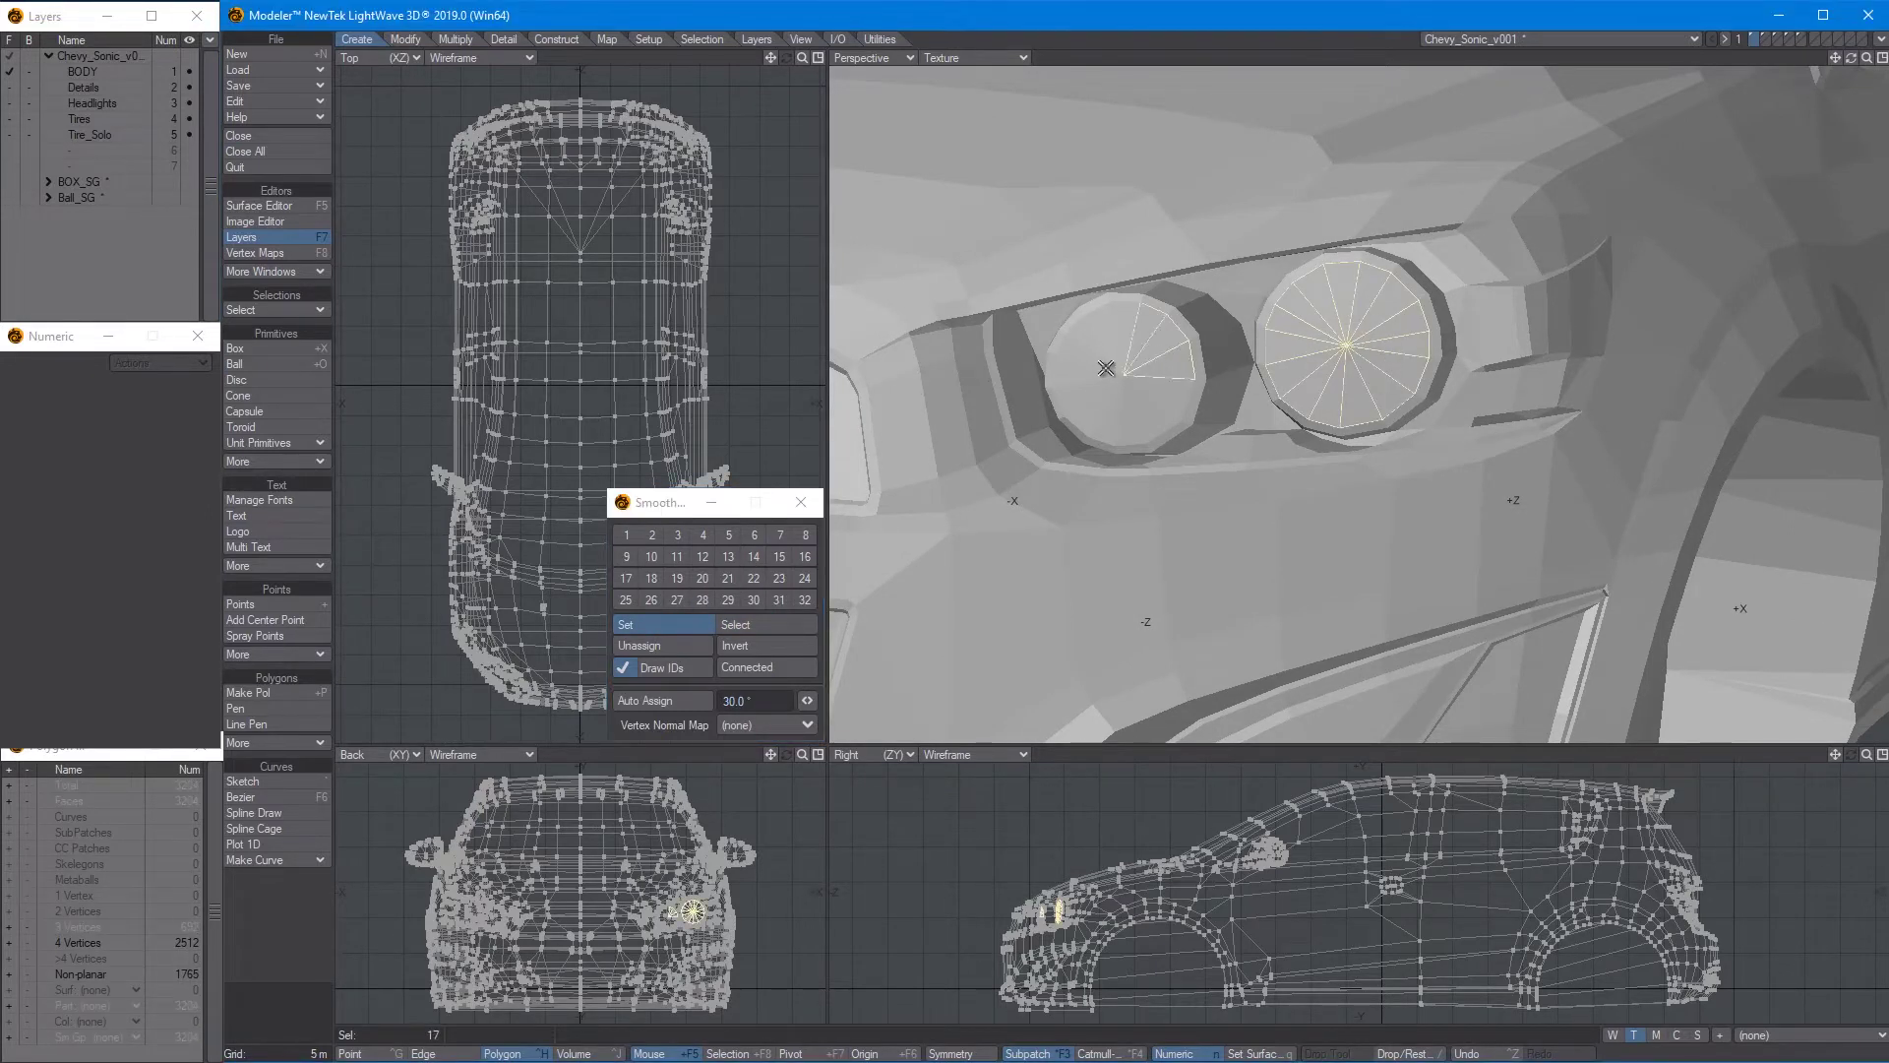
mouse_move(1106, 368)
mouse_down()
mouse_move(1121, 348)
mouse_move(1190, 369)
mouse_up()
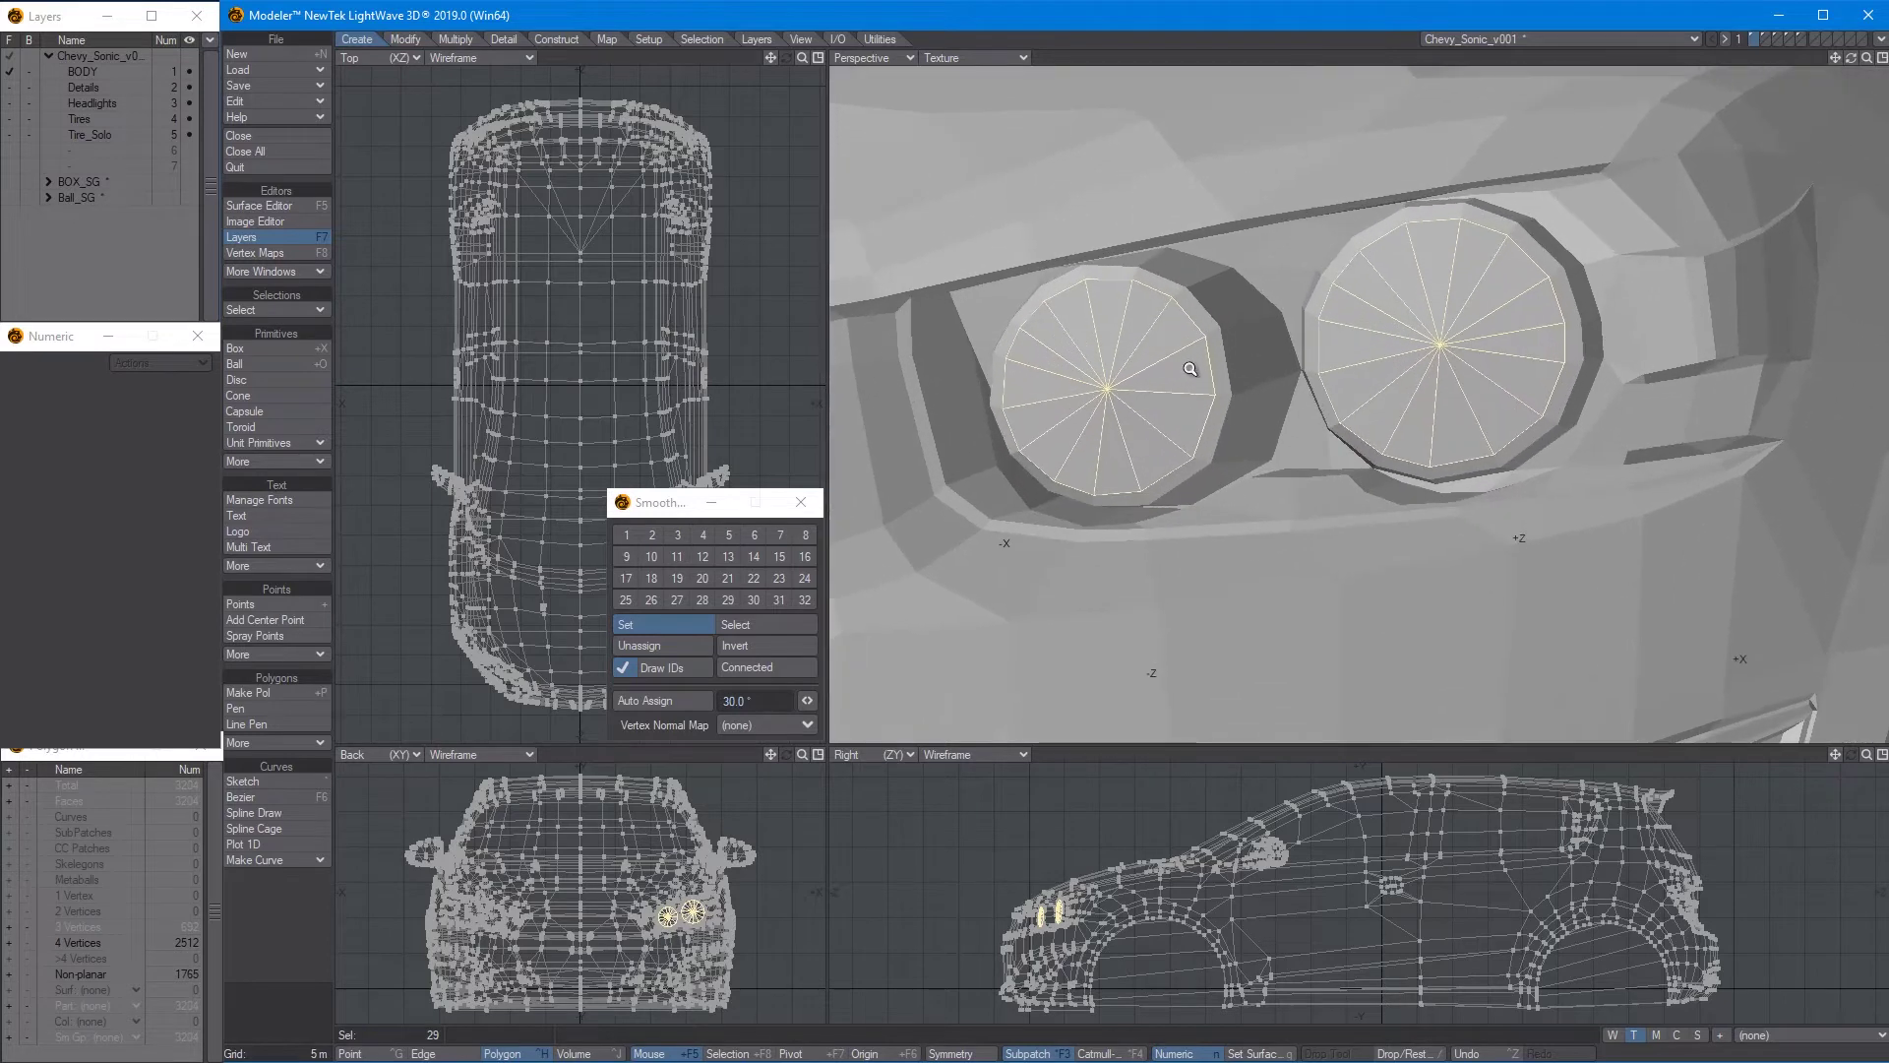
click(625, 534)
Select the narrow bevel rings around both lamp faces and assign them to smoothing group 2
key(slash)
drag(1170, 289, 1202, 301)
key(bracketright)
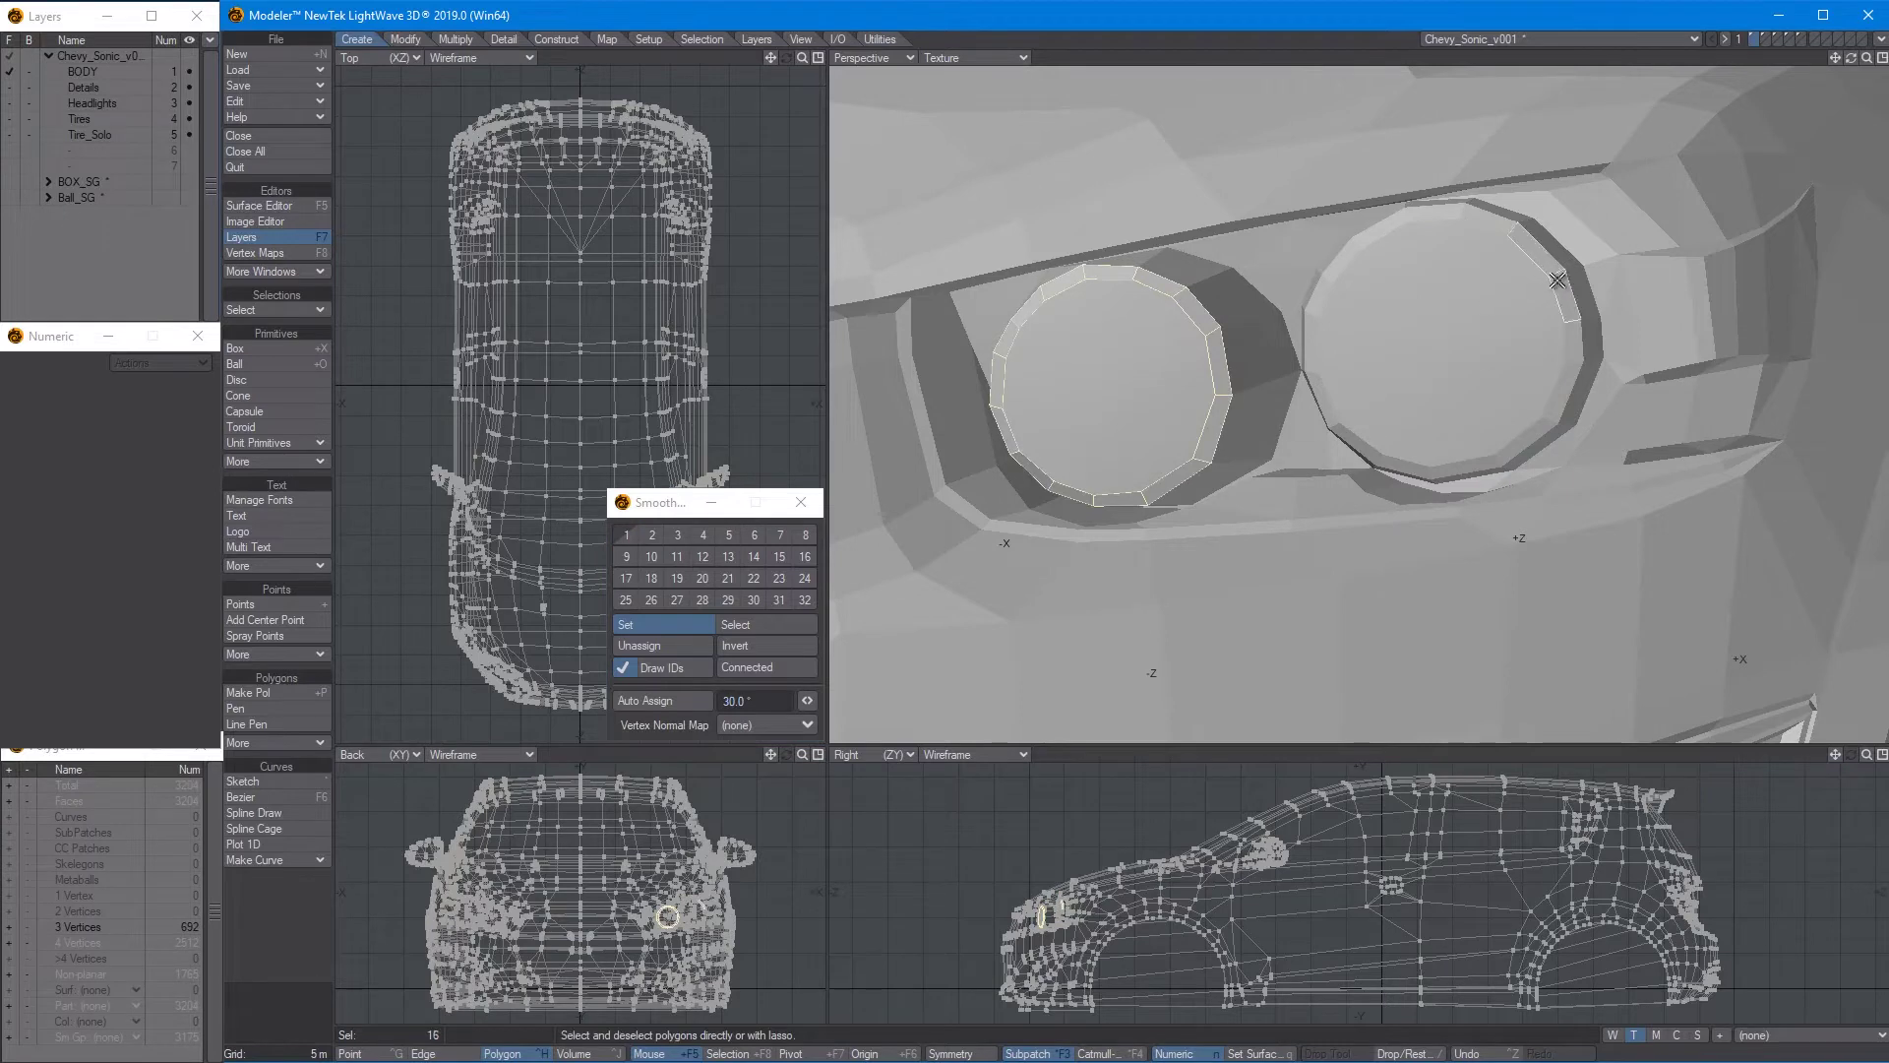
double_click(1556, 280)
click(652, 534)
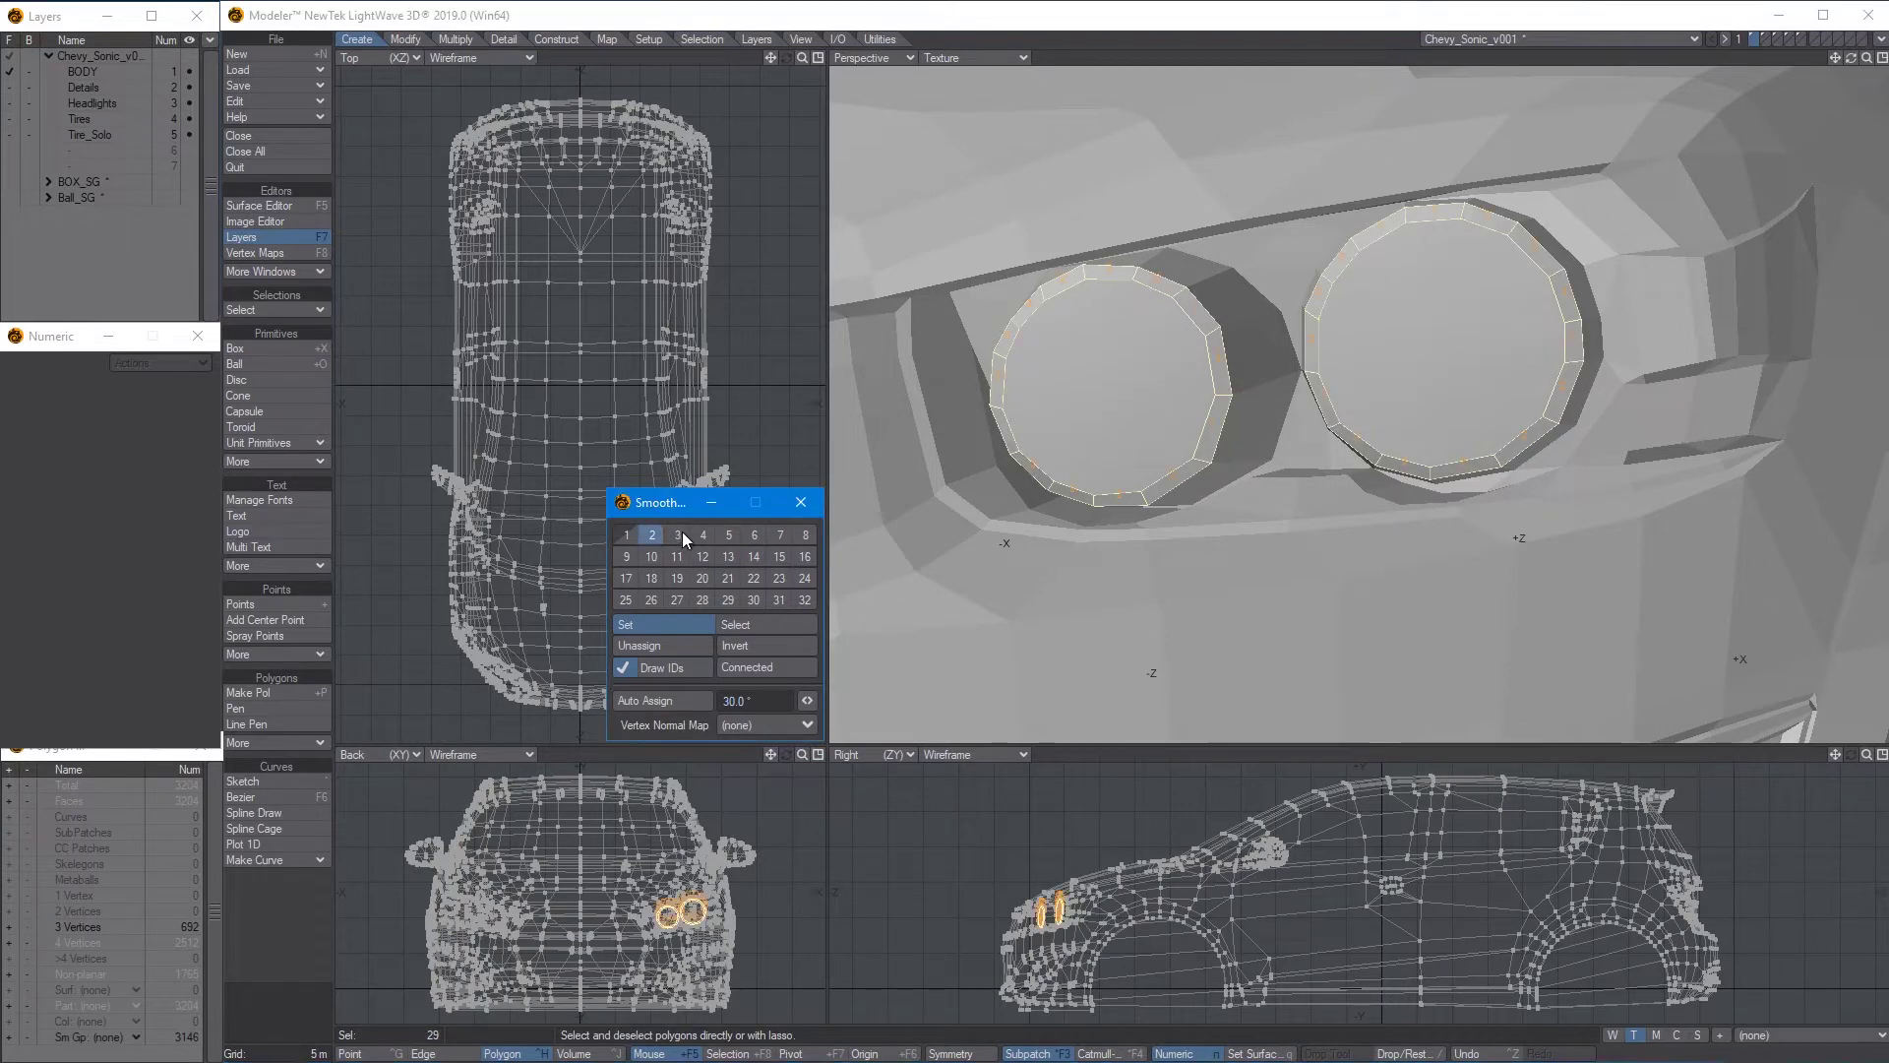
Select the side walls behind the bevel rings of both headlight lamps
key(slash)
drag(1577, 306, 1588, 327)
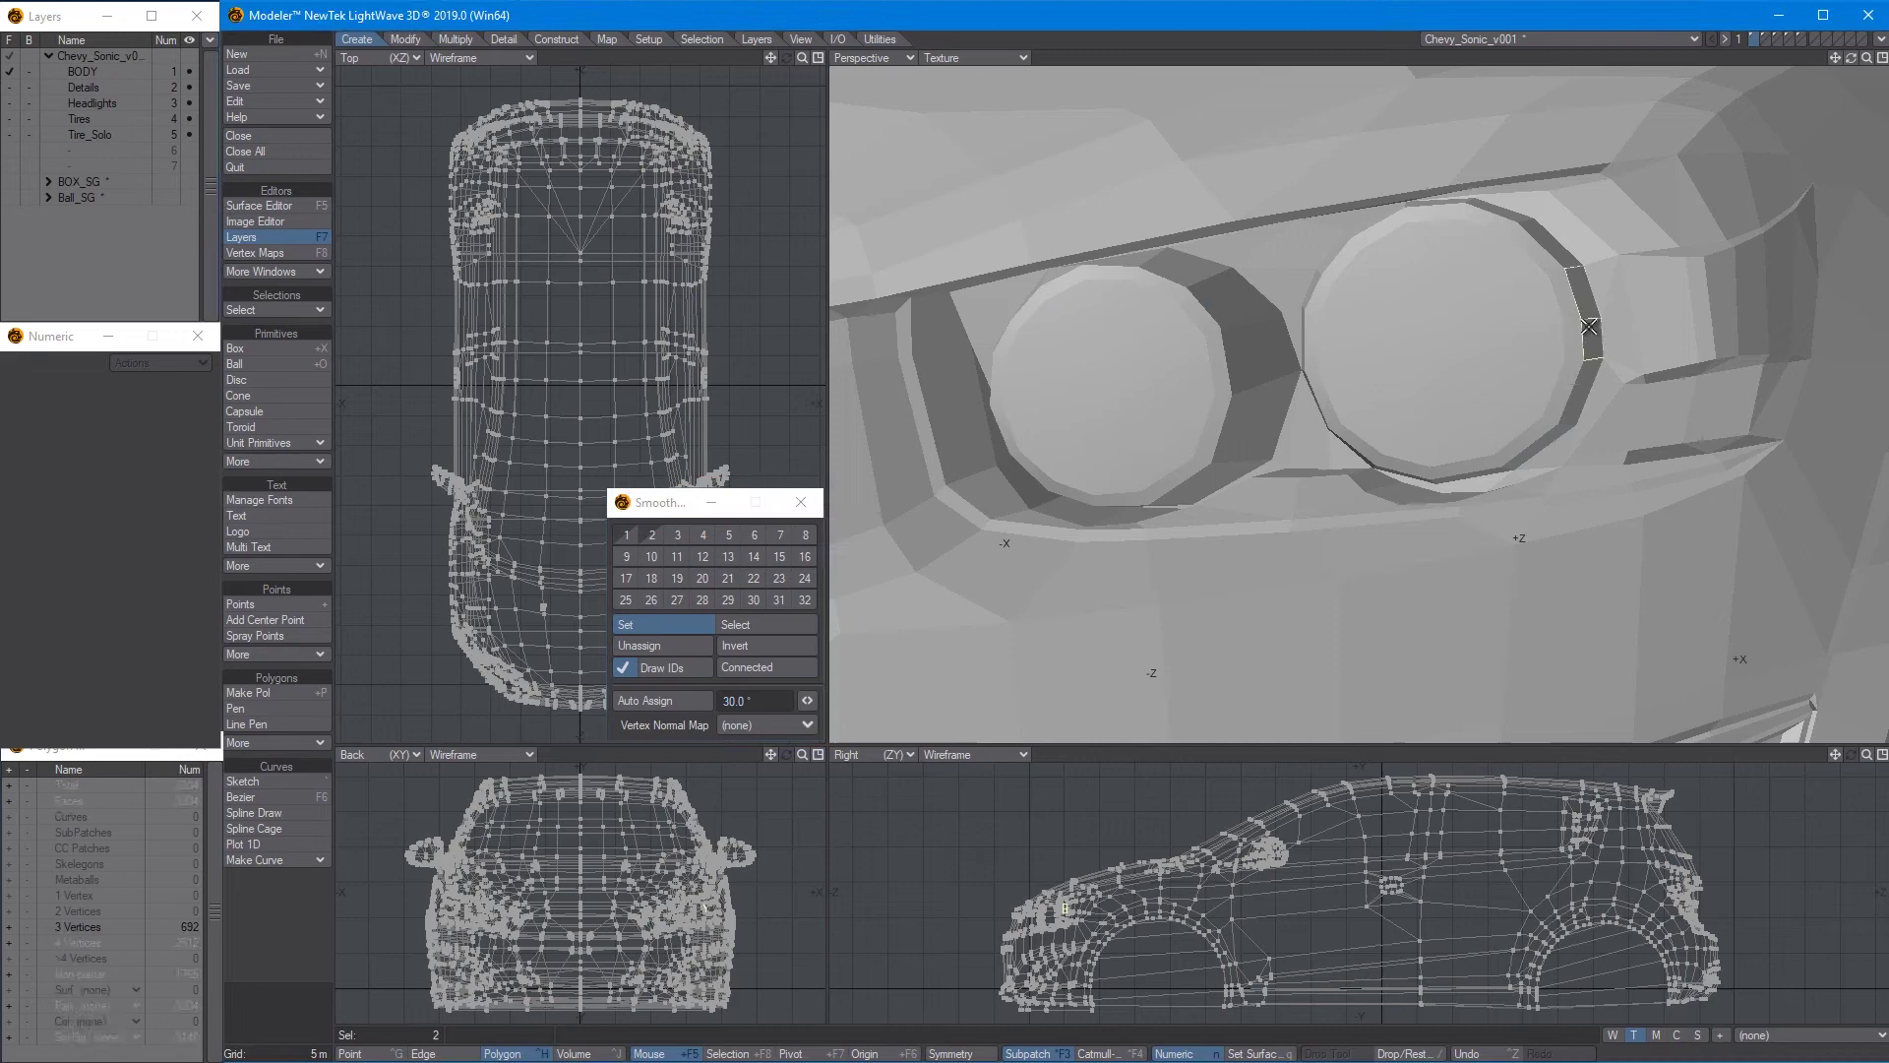
key(bracketright)
double_click(1194, 279)
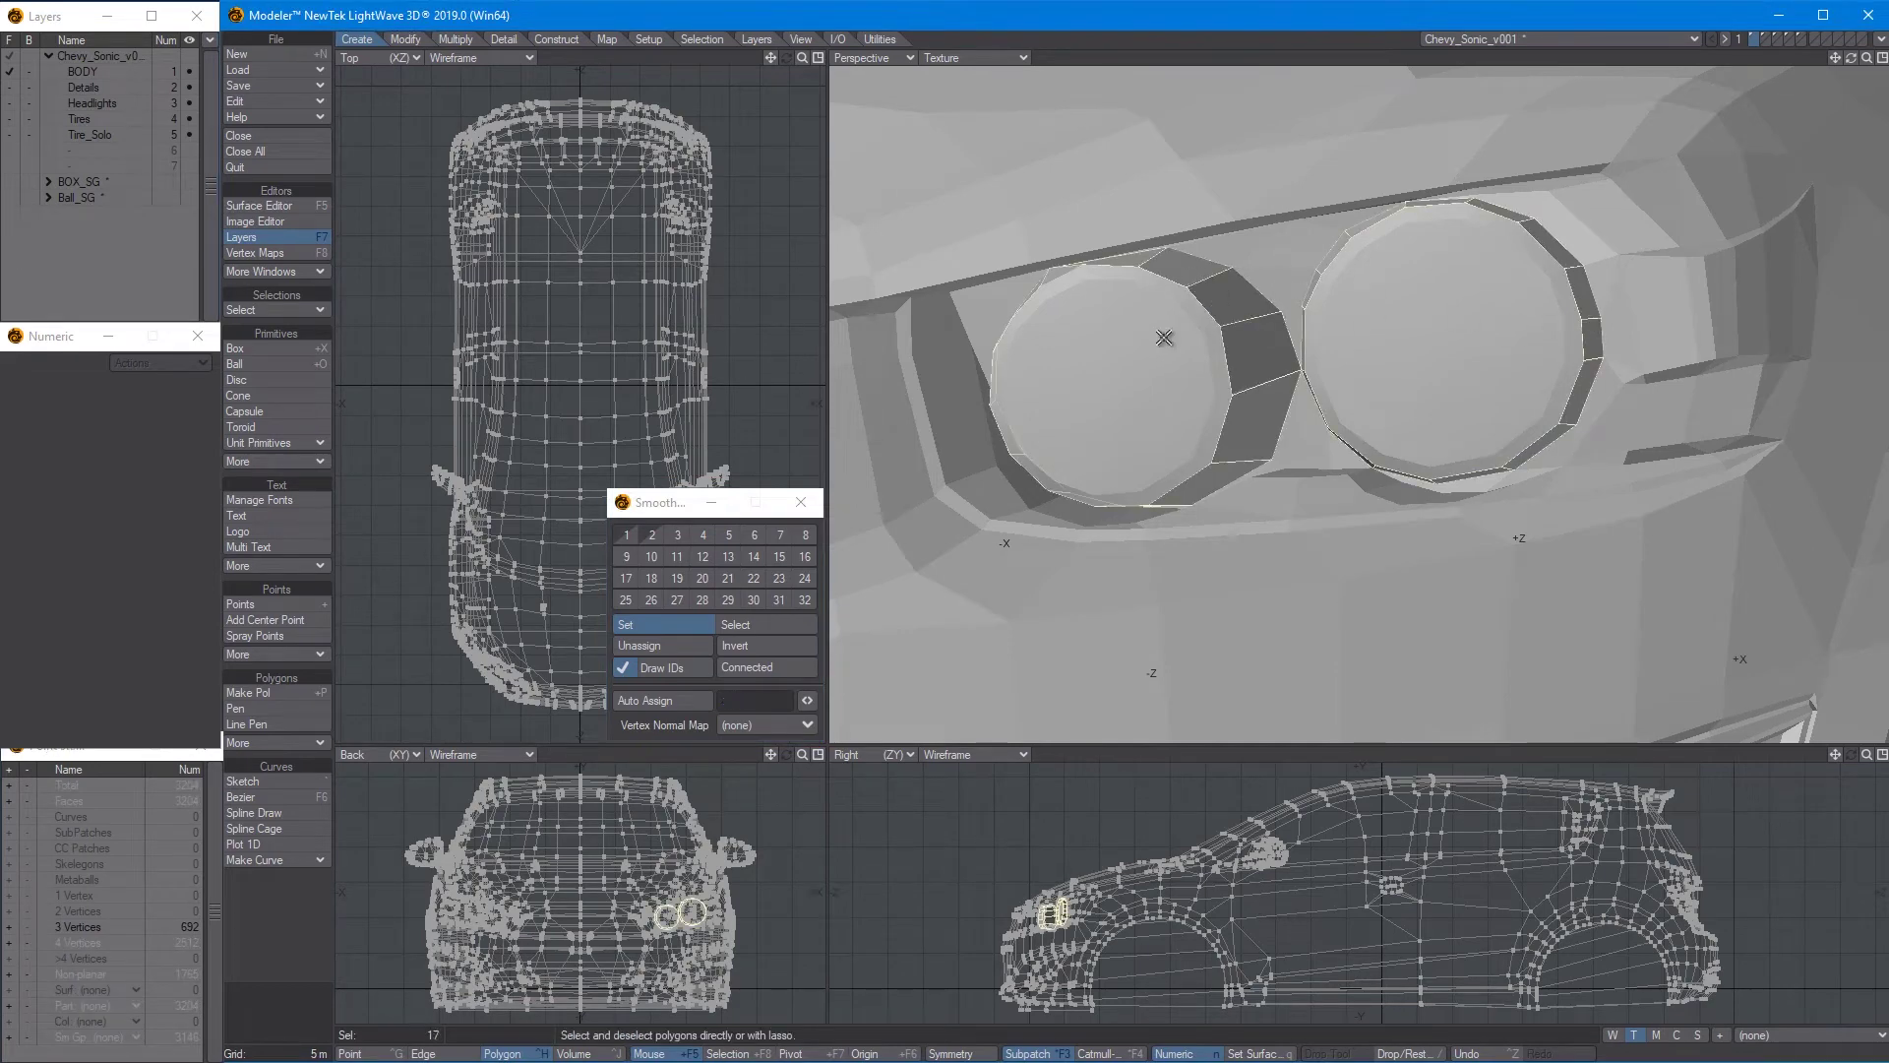
Try assigning the side walls of both lamps to smoothing group 1 and check where the walls touch
click(627, 536)
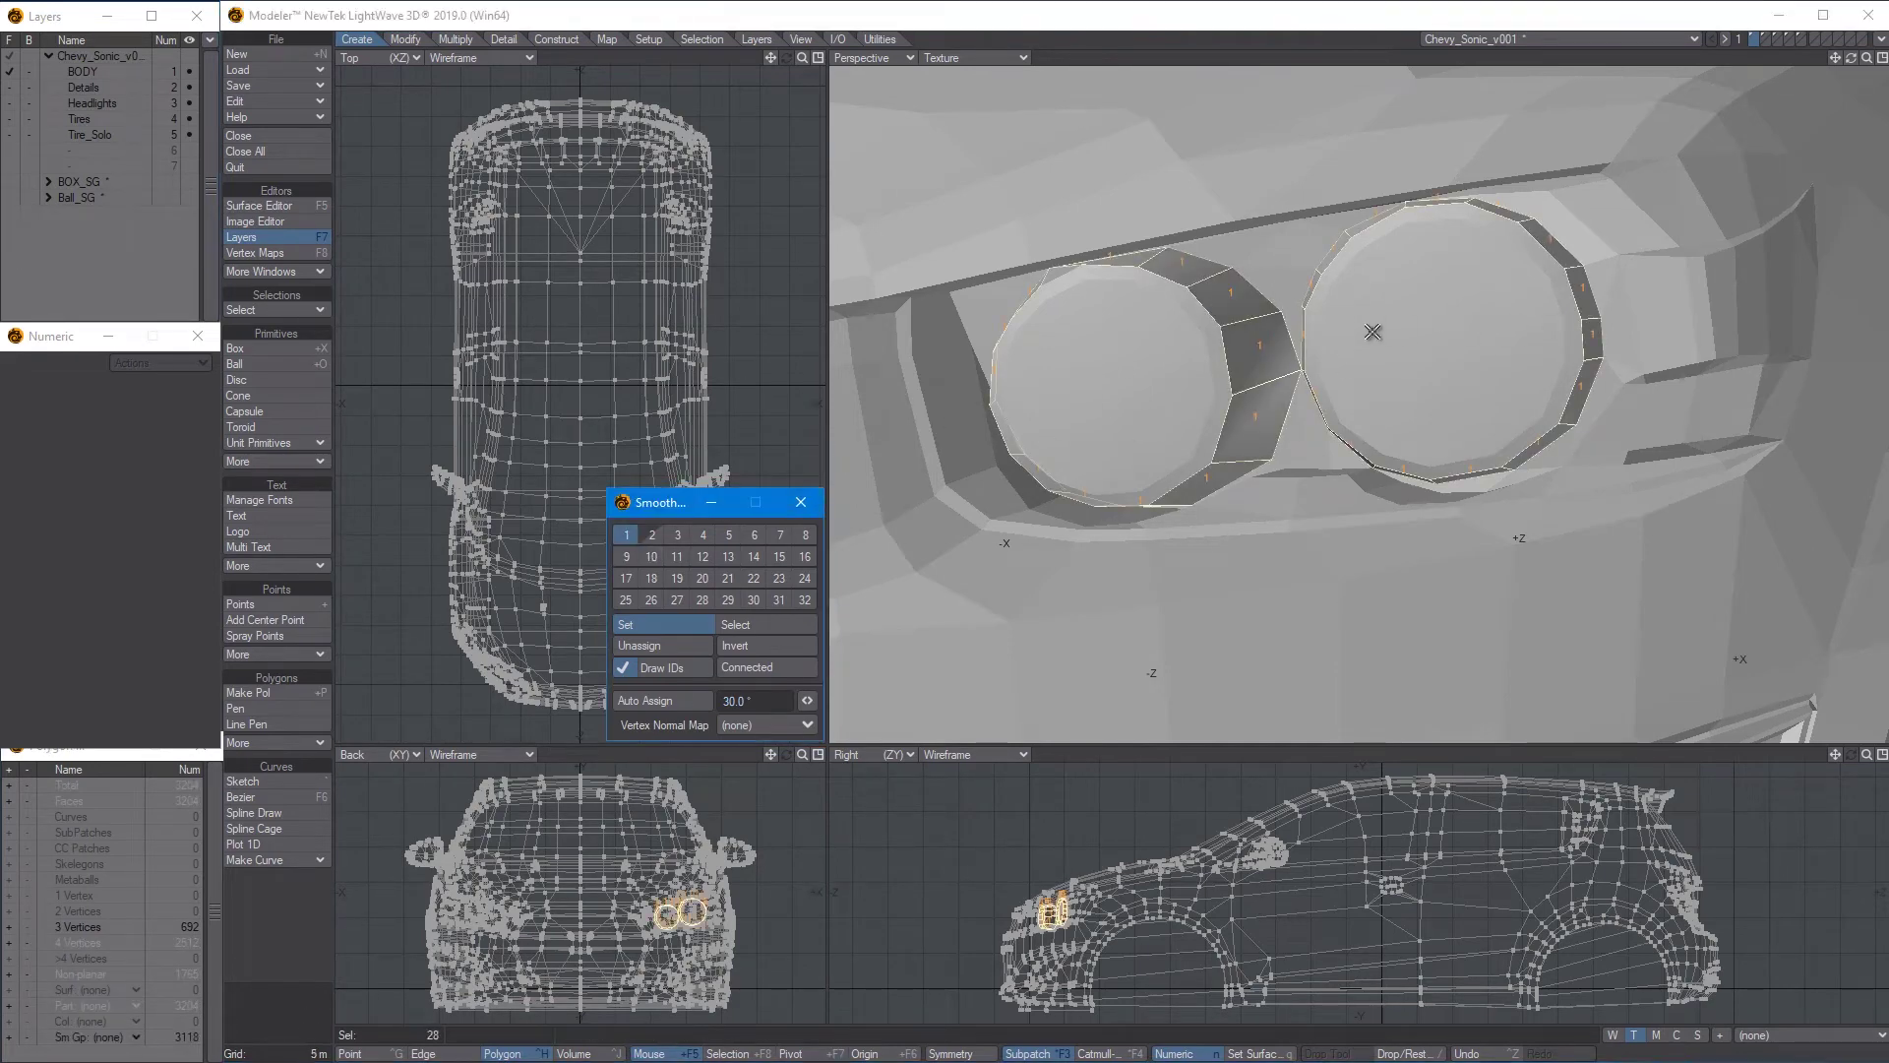
mouse_move(1539, 331)
alt+mouse_down()
mouse_move(1654, 316)
mouse_move(1426, 371)
mouse_move(1524, 349)
alt+mouse_up()
scroll(1473, 315, up, 5)
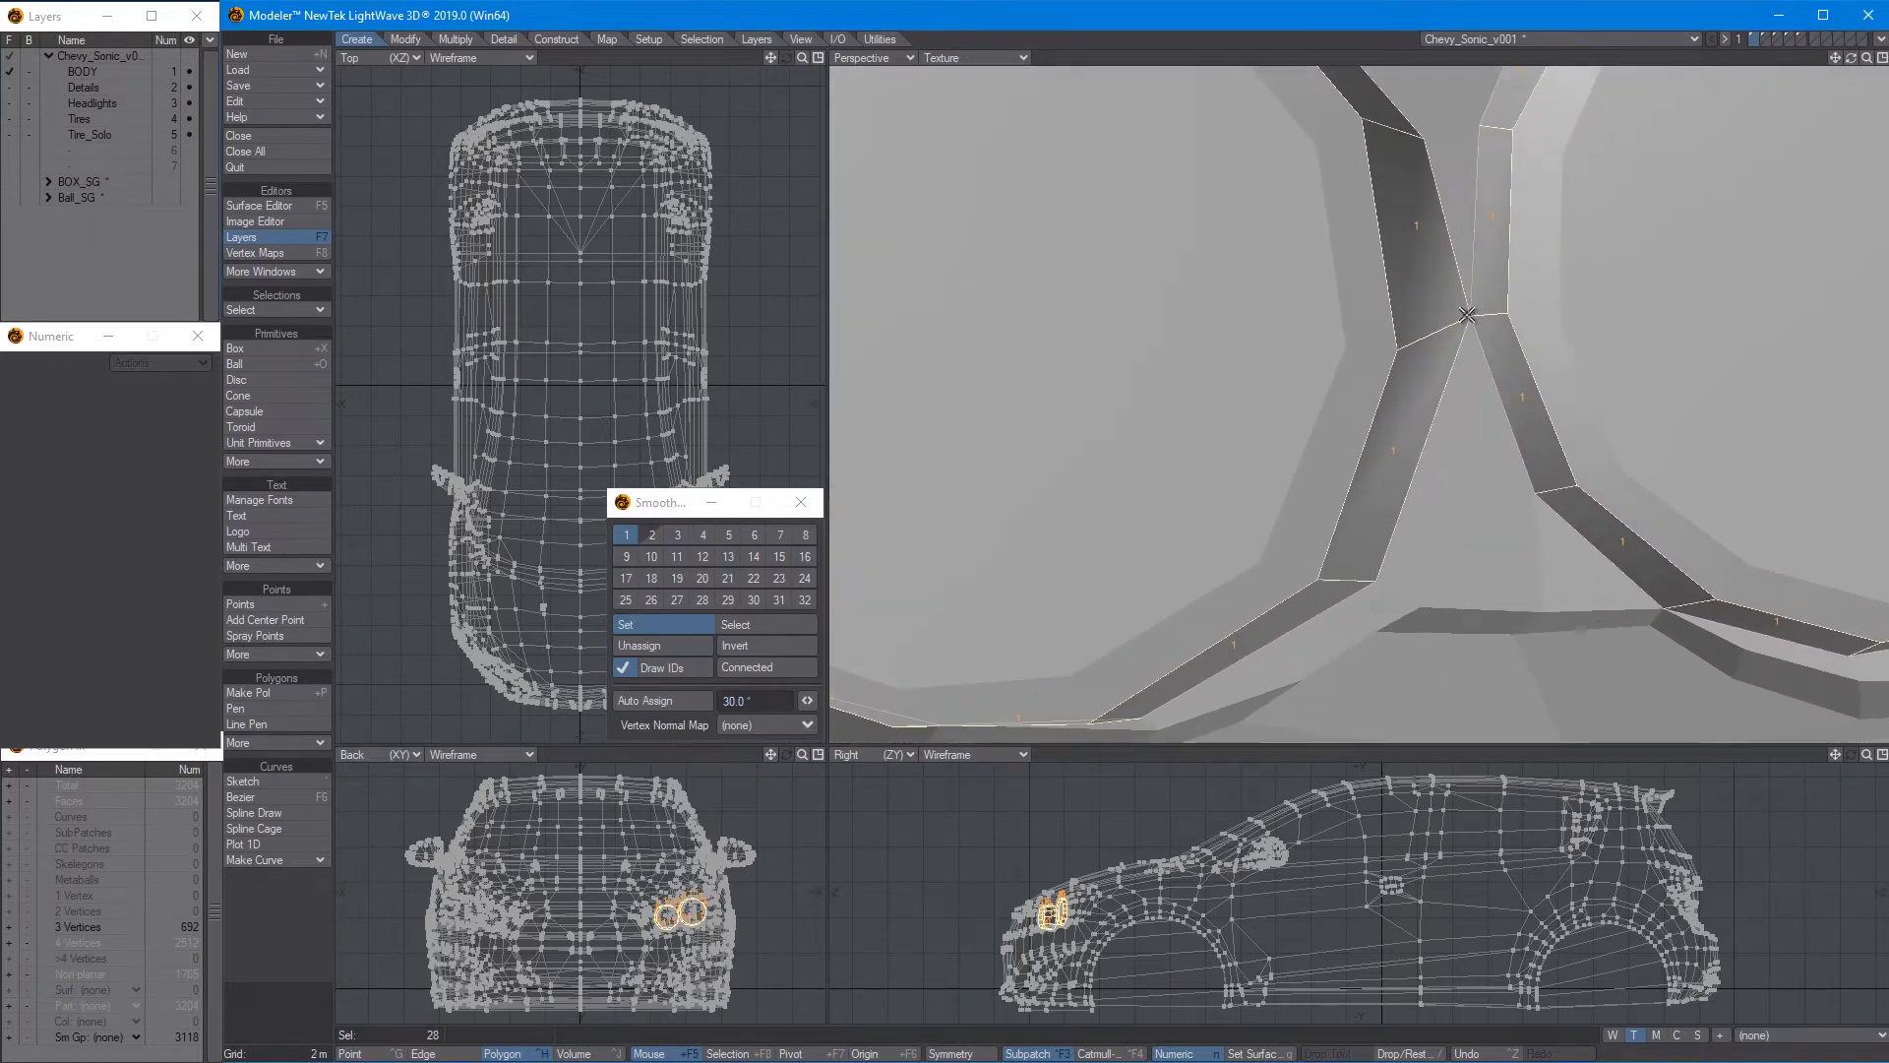
key(ctrl+z)
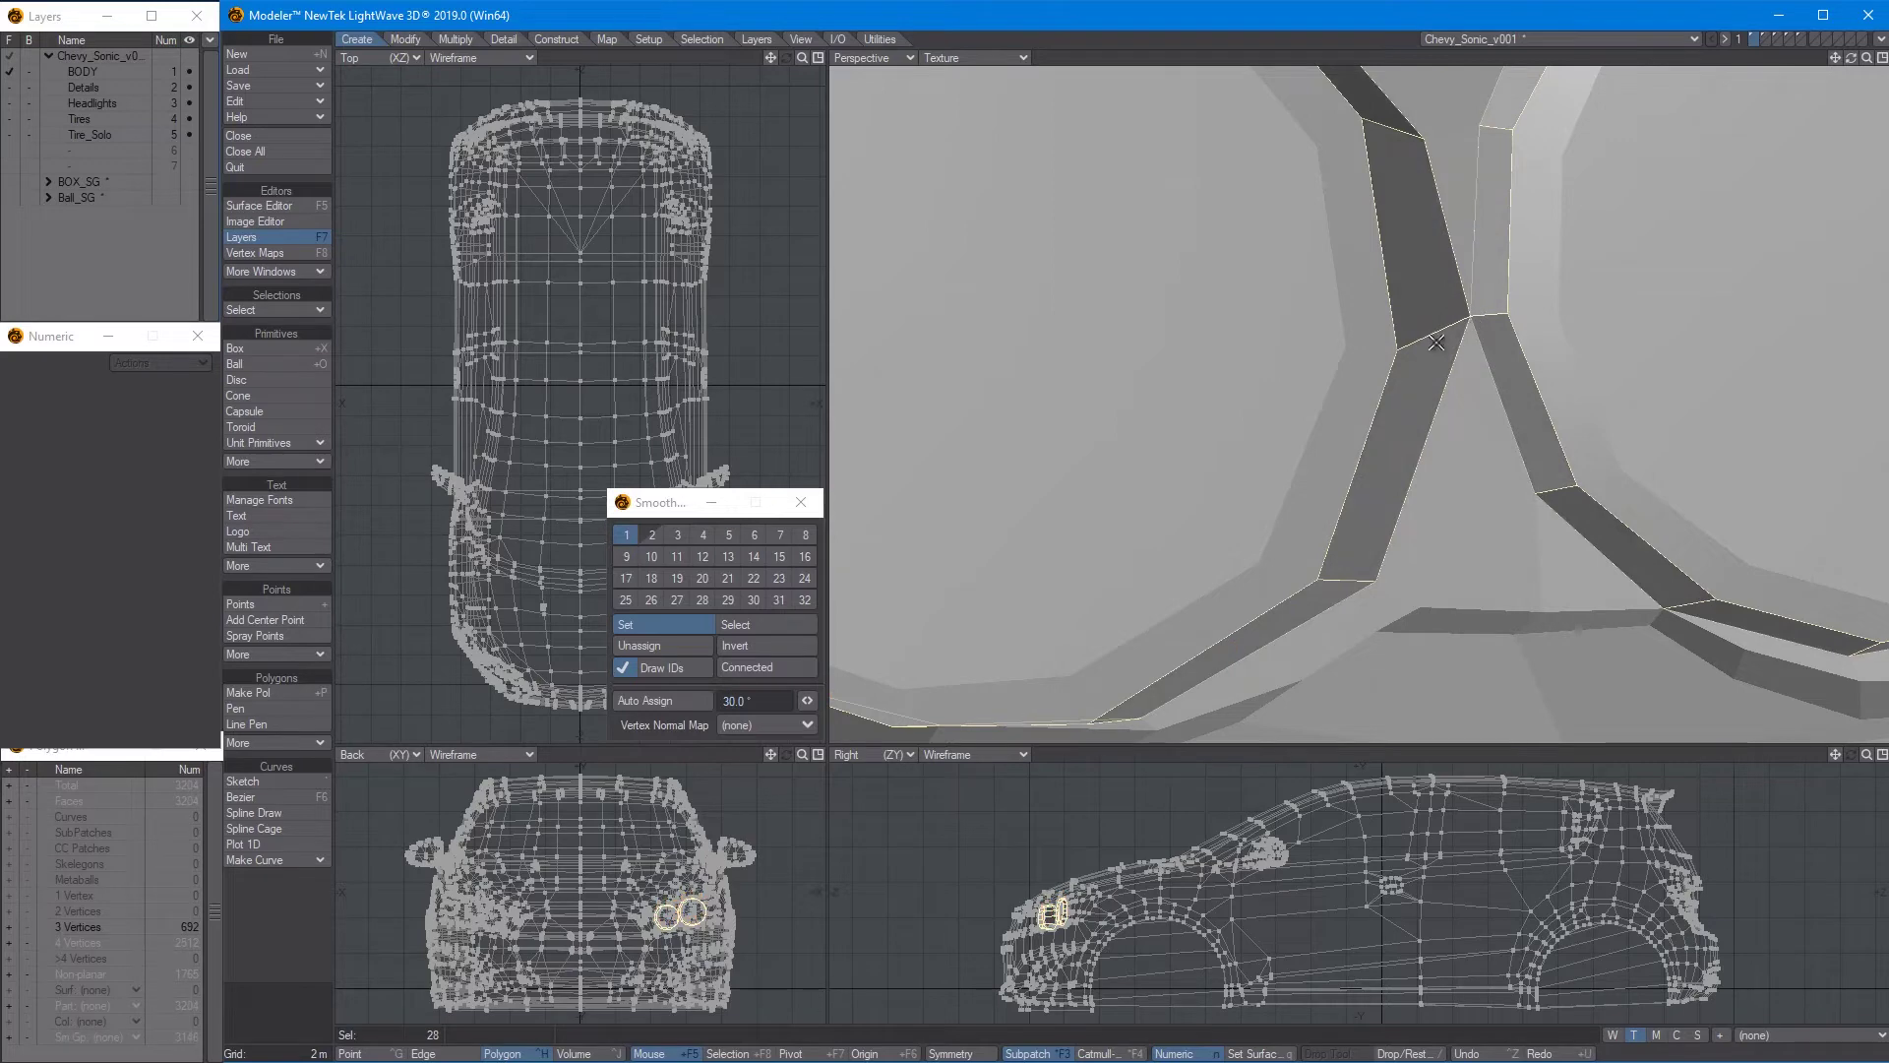
Deselect the inner lamp's side walls and assign the outer lamp's side walls to smoothing group 3
scroll(1484, 325, down, 3)
key(KP_4)
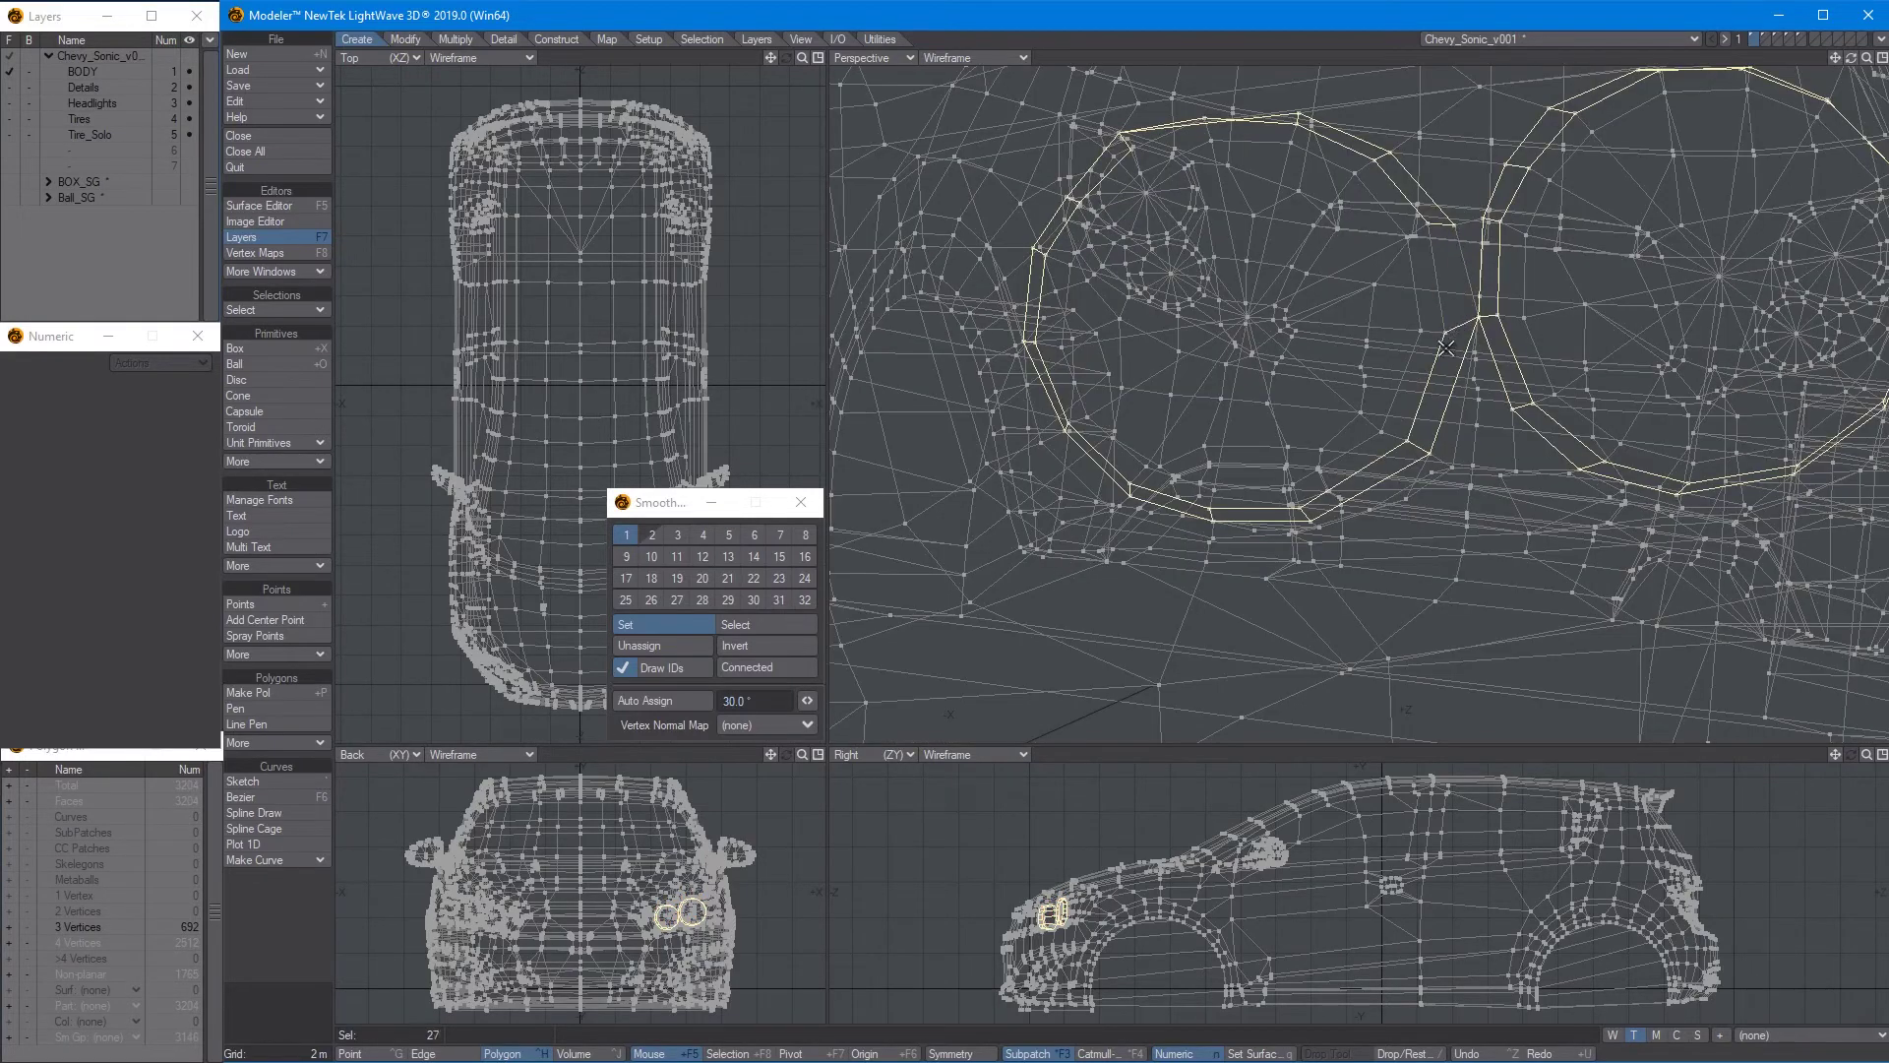
drag(1334, 152, 1098, 170)
mouse_move(1313, 92)
right_down()
mouse_move(1204, 598)
mouse_move(1428, 347)
right_up()
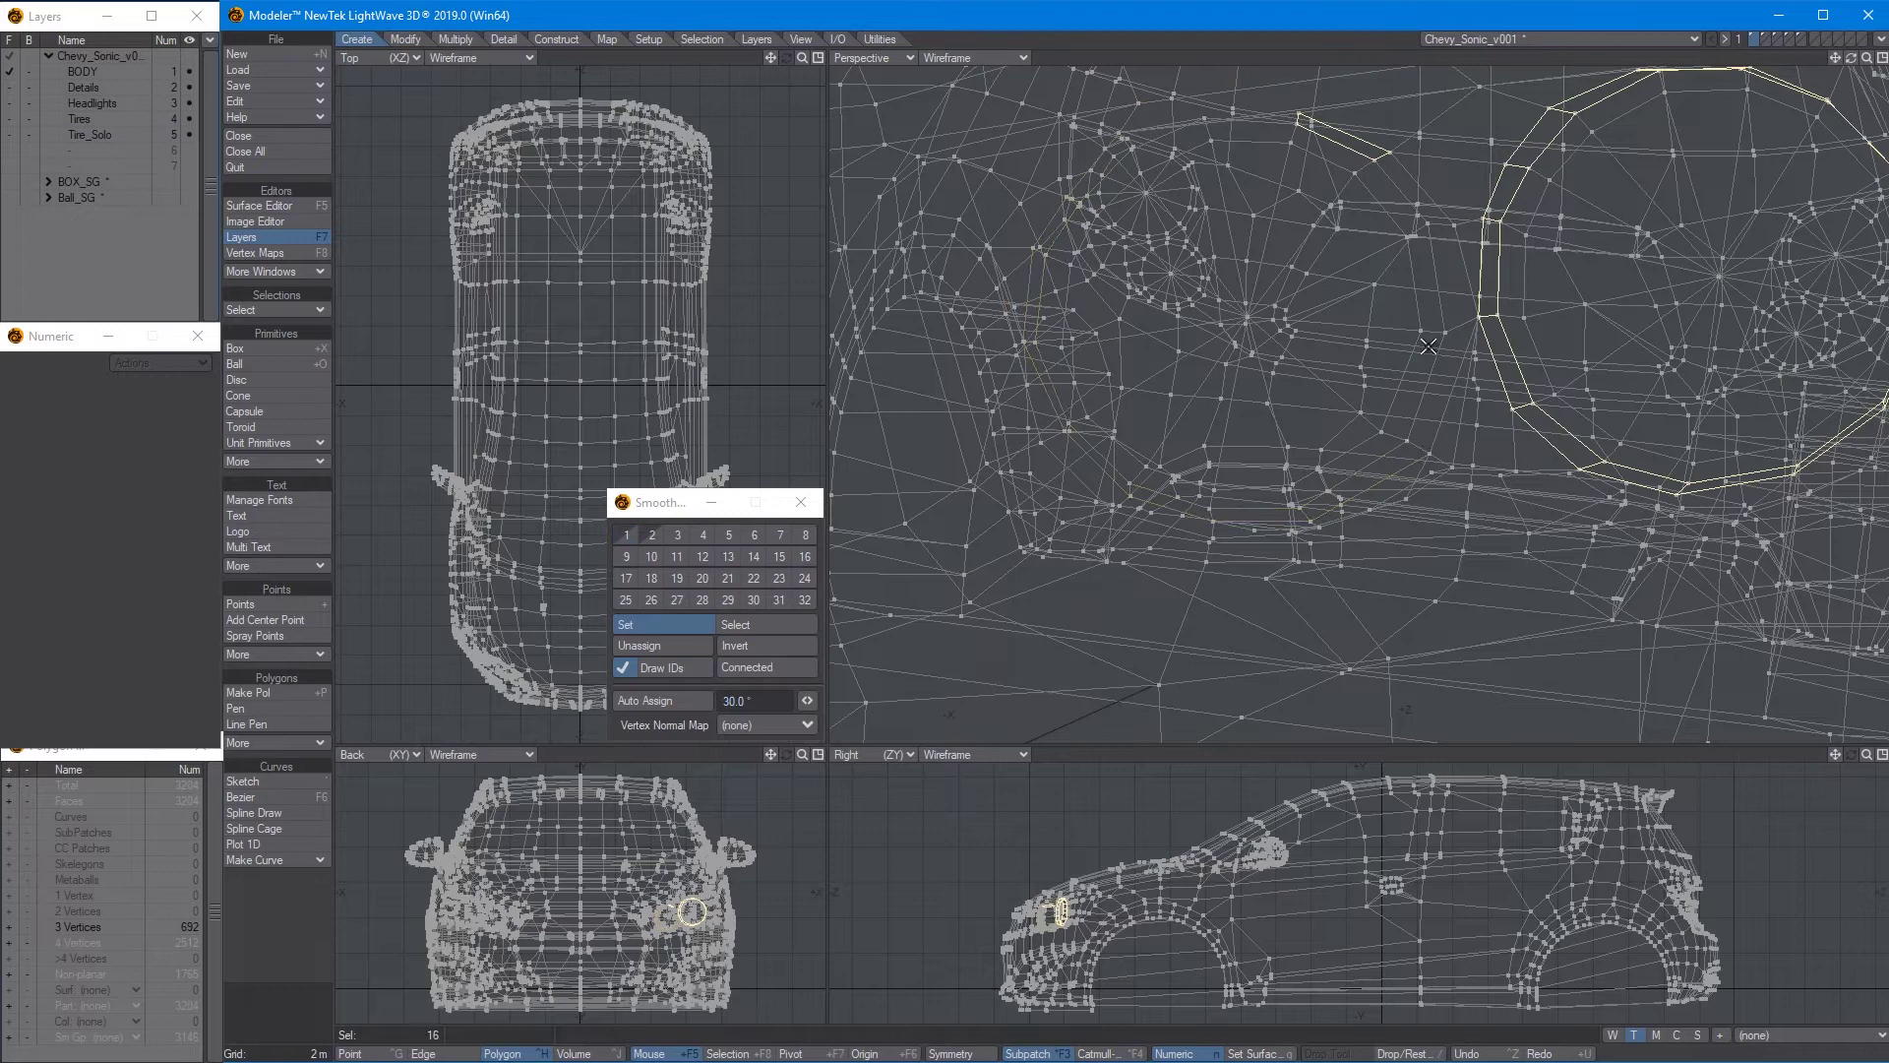
key(KP_5)
alt+drag(1531, 346, 1523, 349)
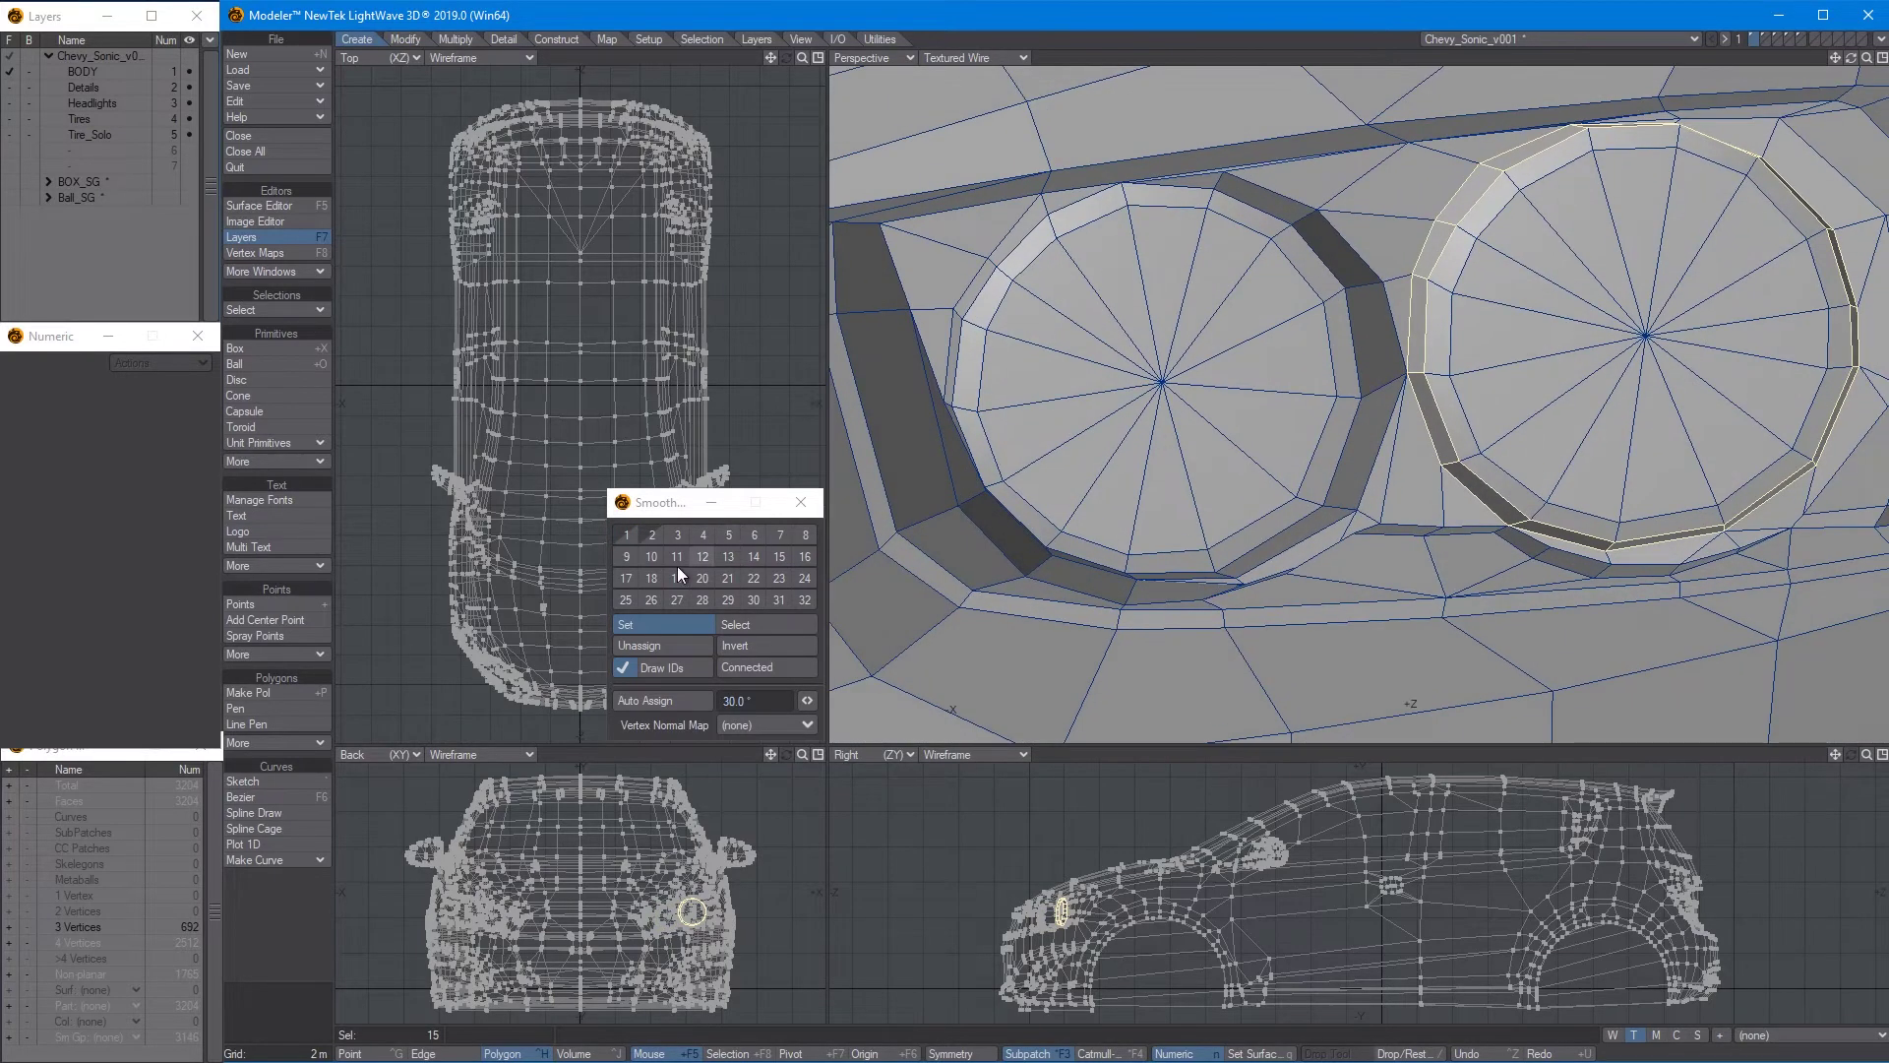
click(675, 534)
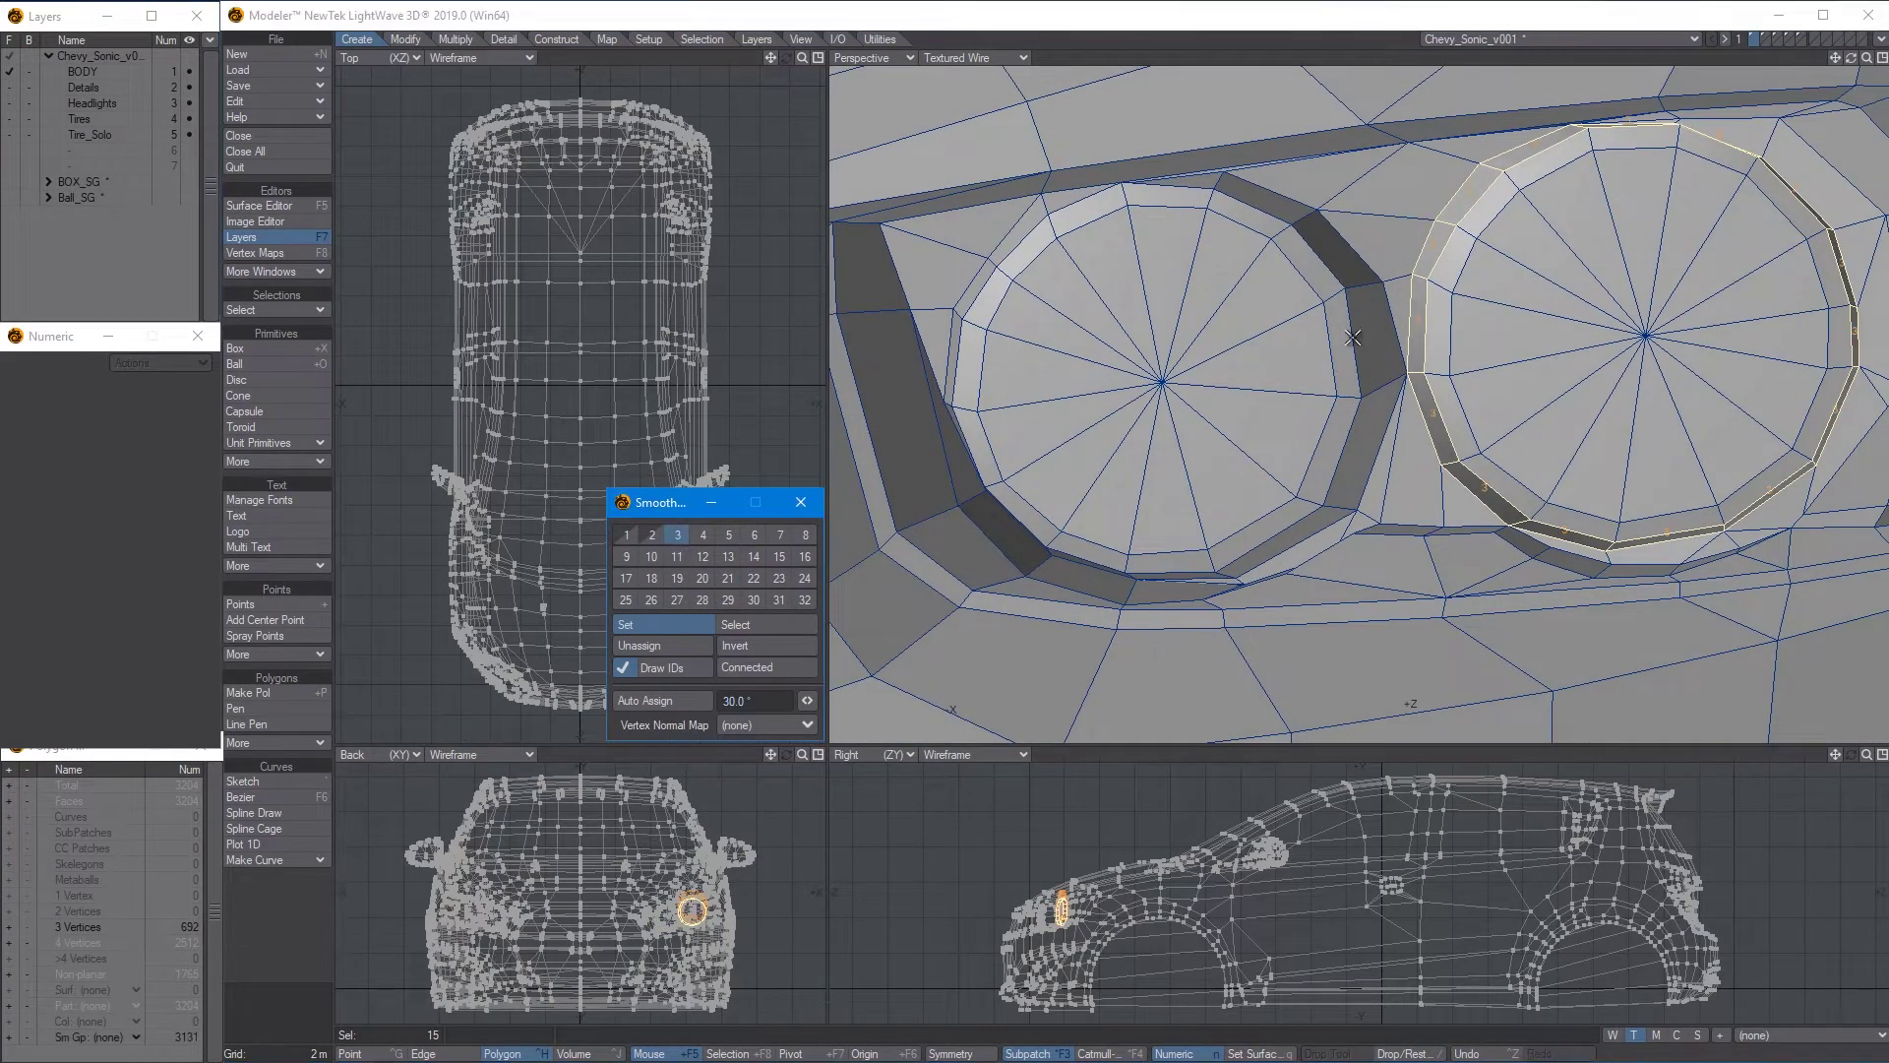
Select the inner lamp's side walls, assign them to smoothing group 4 and clear the selection
key(slash)
drag(1366, 353, 1374, 409)
key(l)
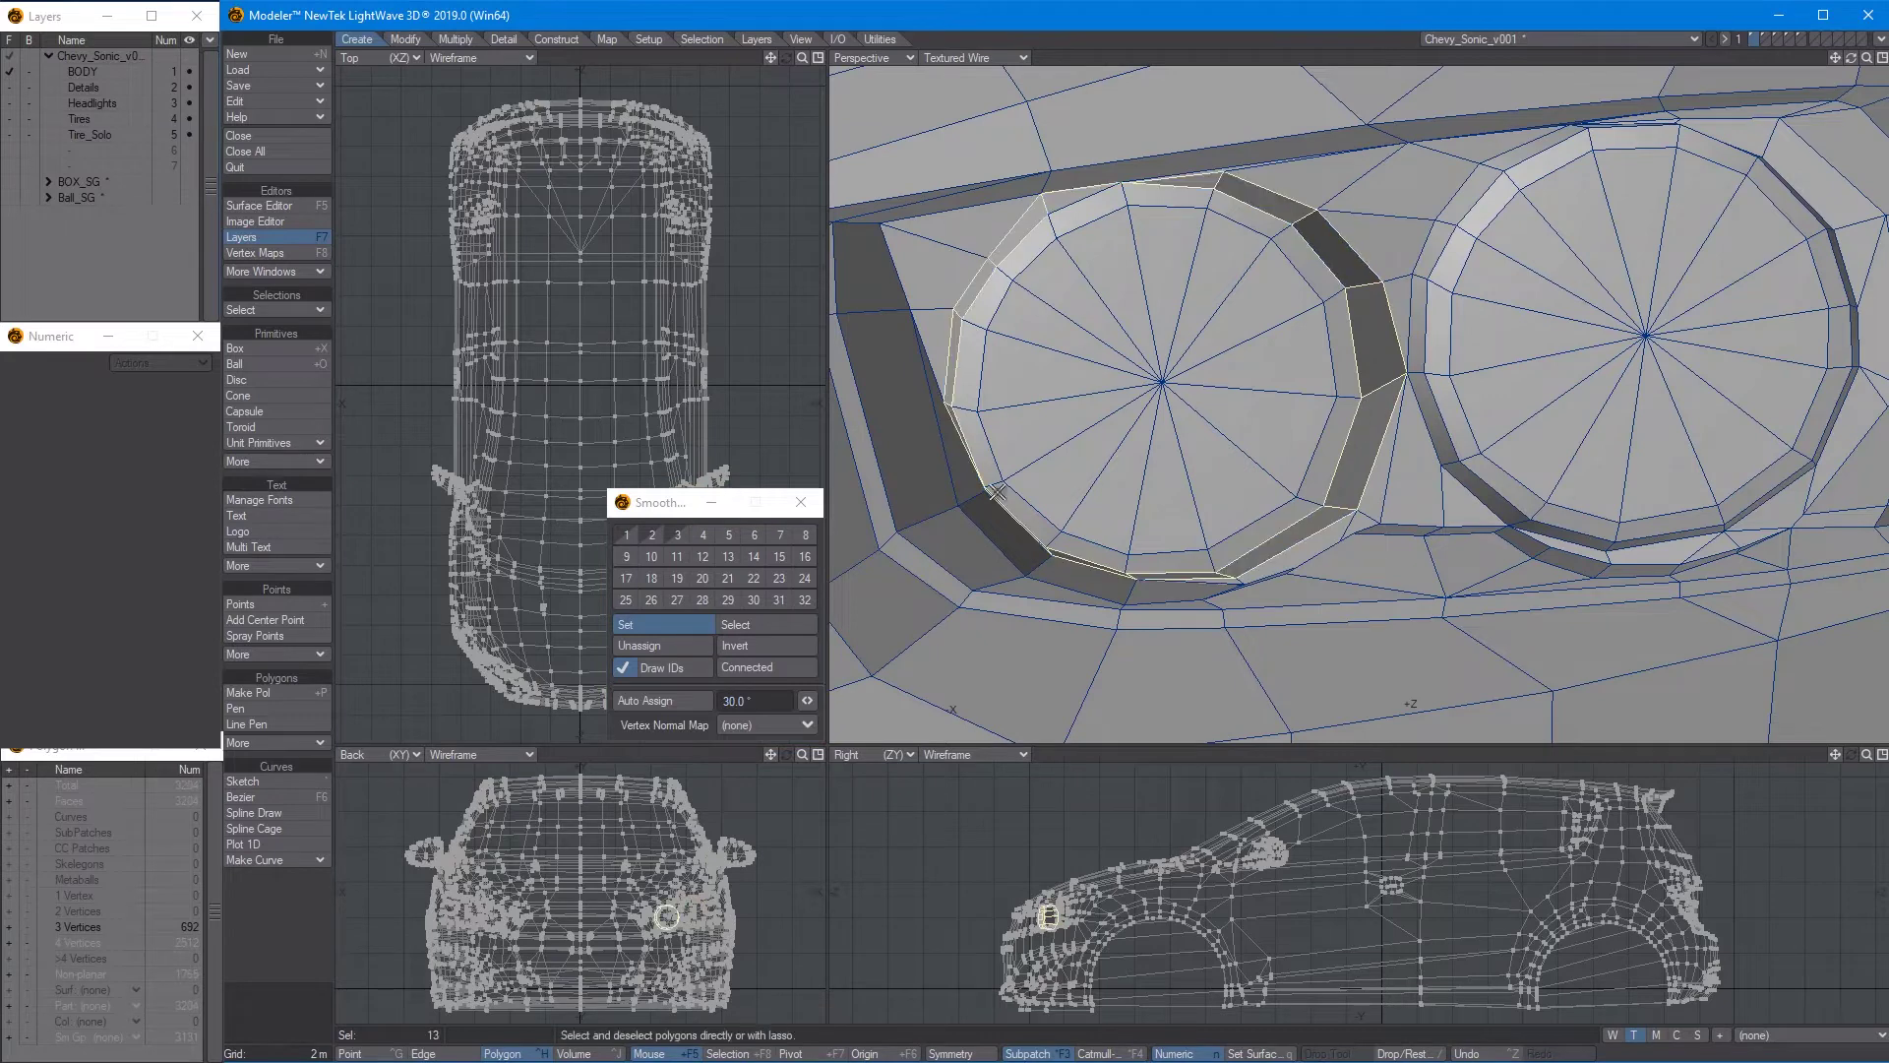
click(705, 535)
key(slash)
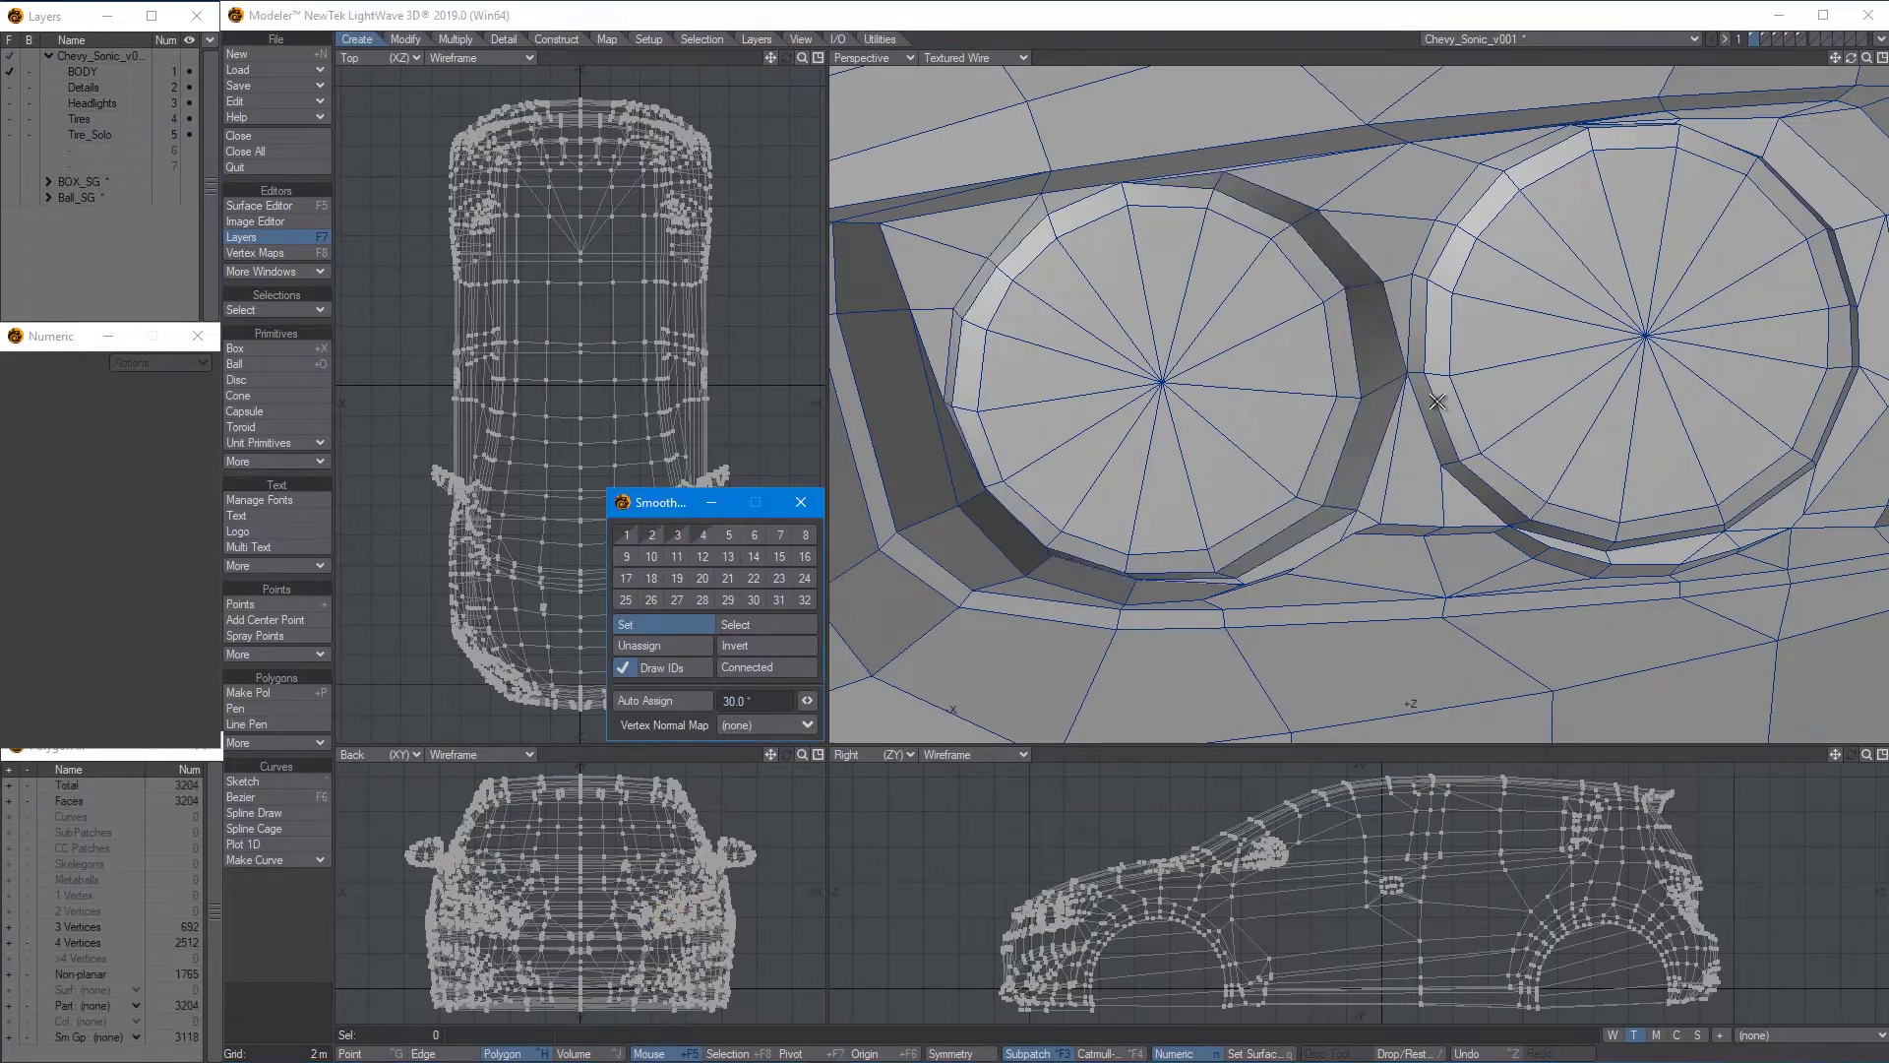
Select the polygon strip around the front wheel arch and assign it to smoothing group 8
key(KP_6)
scroll(1434, 398, down, 4)
alt+drag(1434, 398, 1187, 474)
key(l)
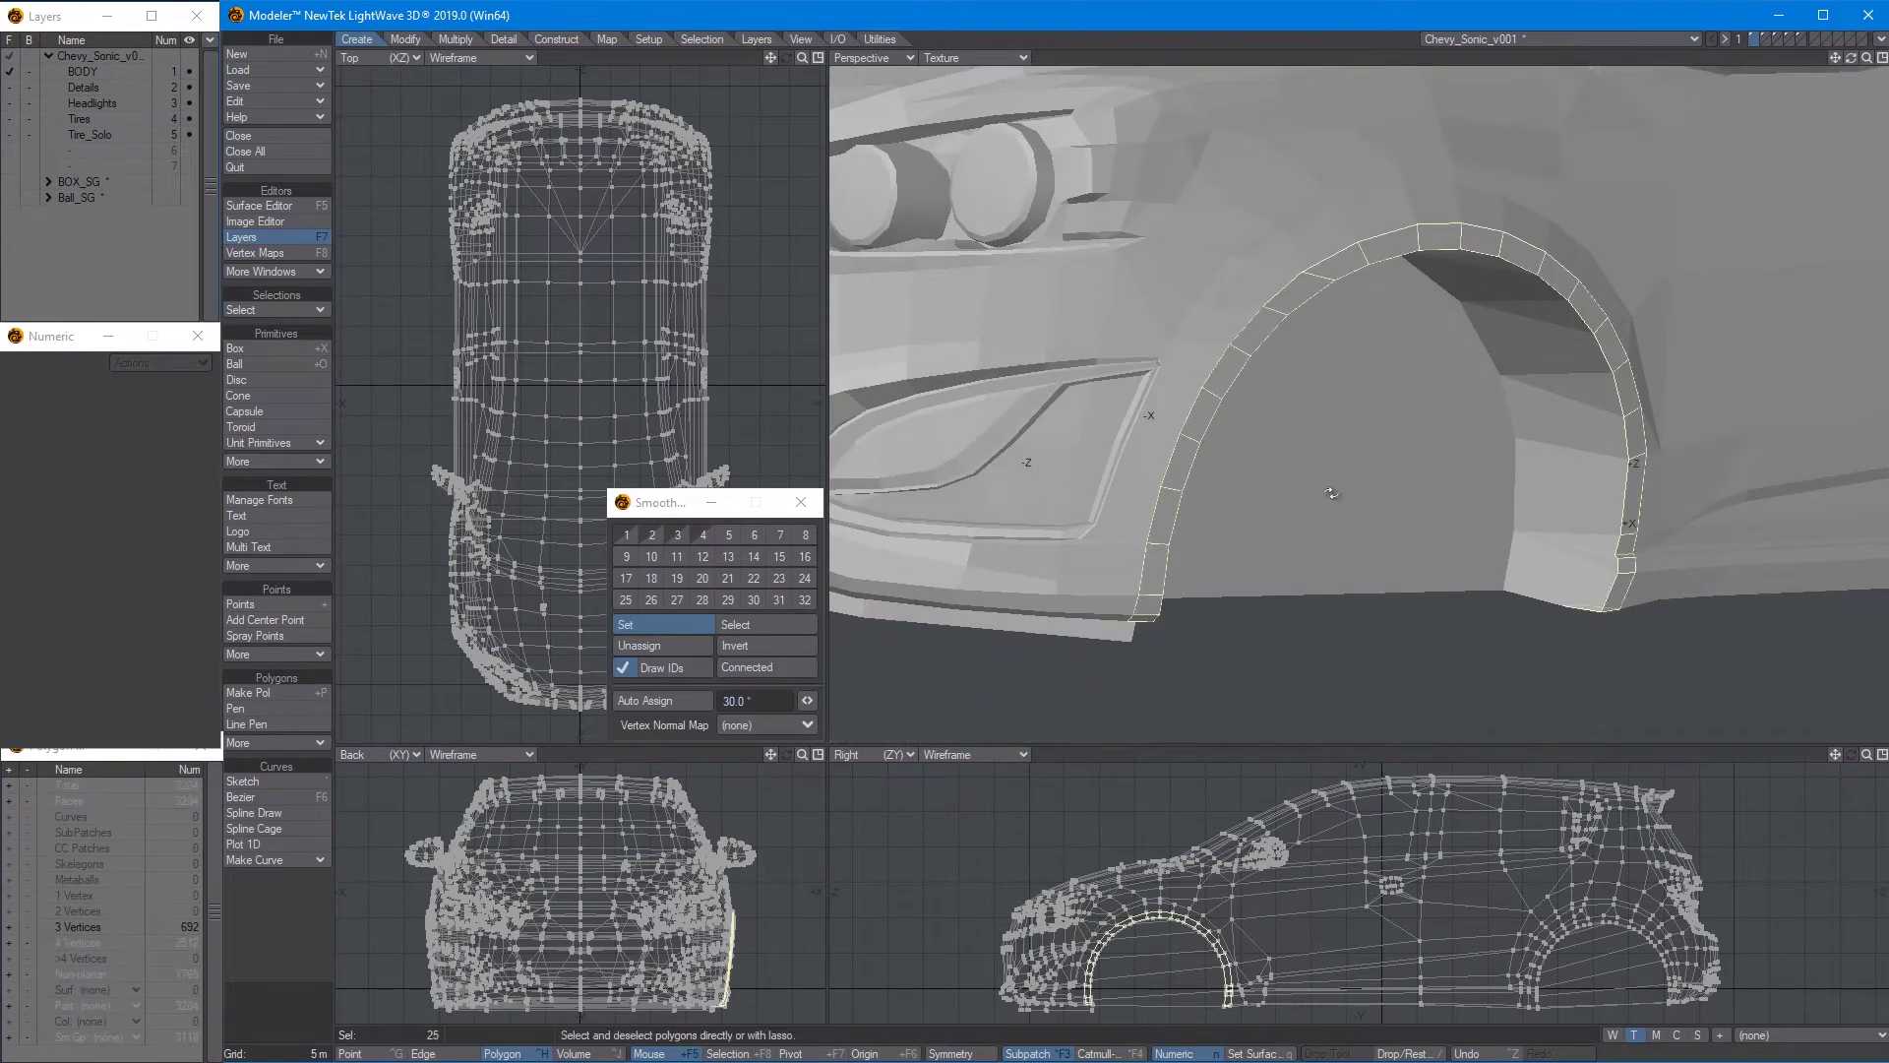
alt+drag(1334, 494, 1488, 252)
alt+drag(1351, 254, 1321, 319)
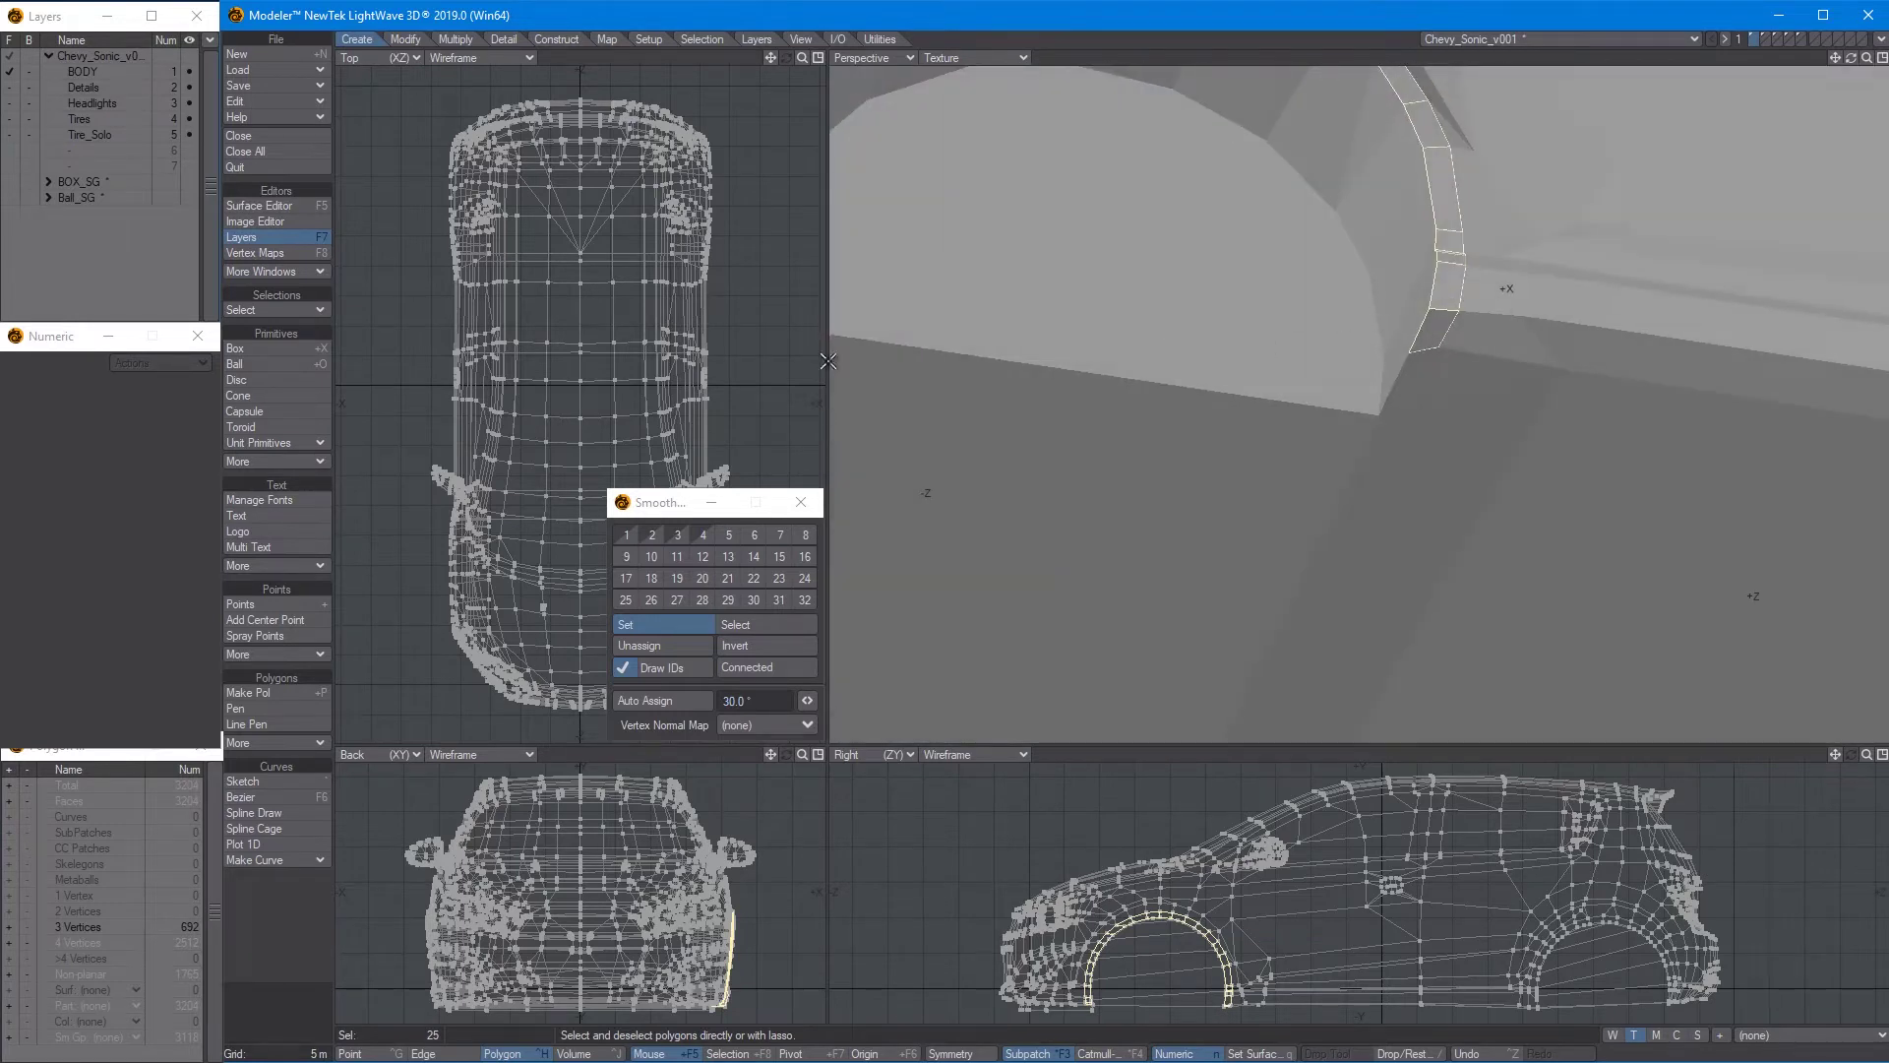
click(802, 537)
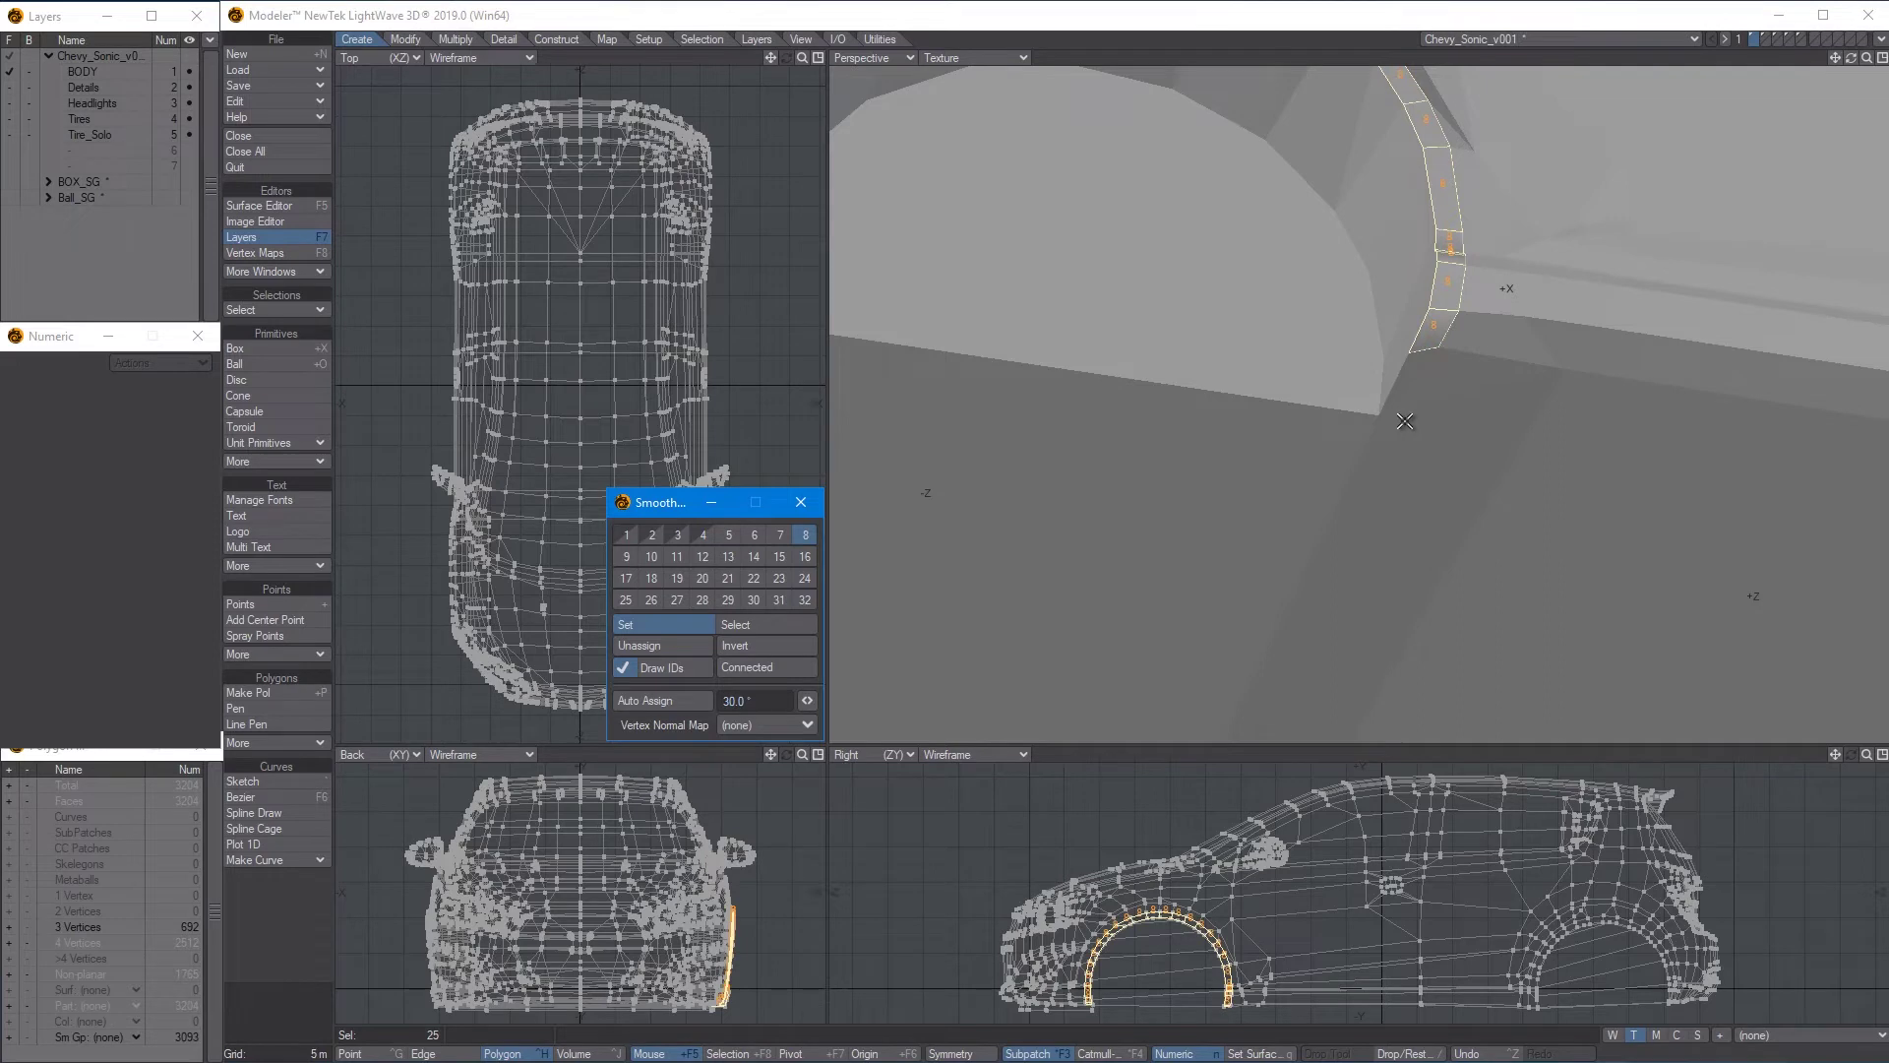
Select the polygon strip along the front bumper's lower edge, assign it to smoothing group 8 and clear the selection
key(slash)
mouse_move(1403, 421)
alt+mouse_down()
mouse_move(1279, 458)
mouse_move(1194, 537)
mouse_move(1340, 480)
mouse_move(1360, 416)
mouse_move(1398, 406)
mouse_move(1381, 427)
alt+mouse_up()
click(1237, 438)
alt+drag(1237, 437, 1345, 445)
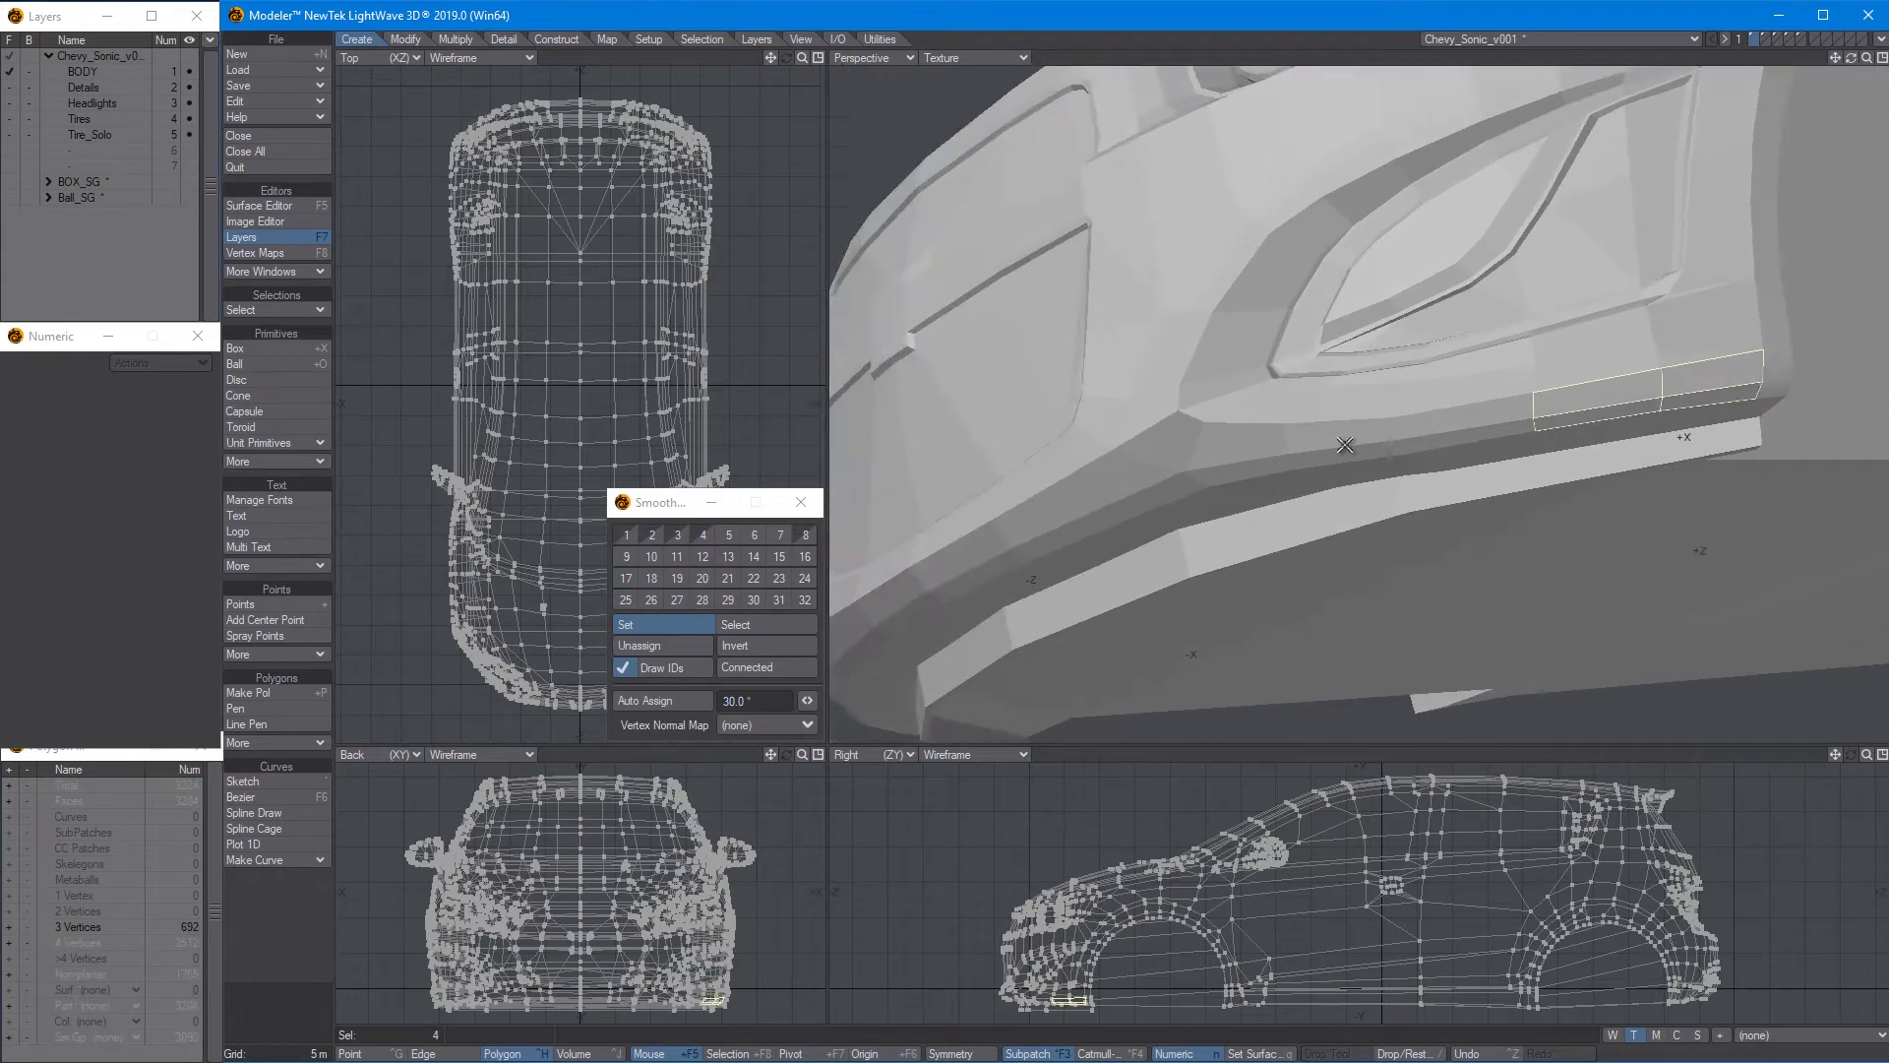
drag(1170, 457, 1058, 519)
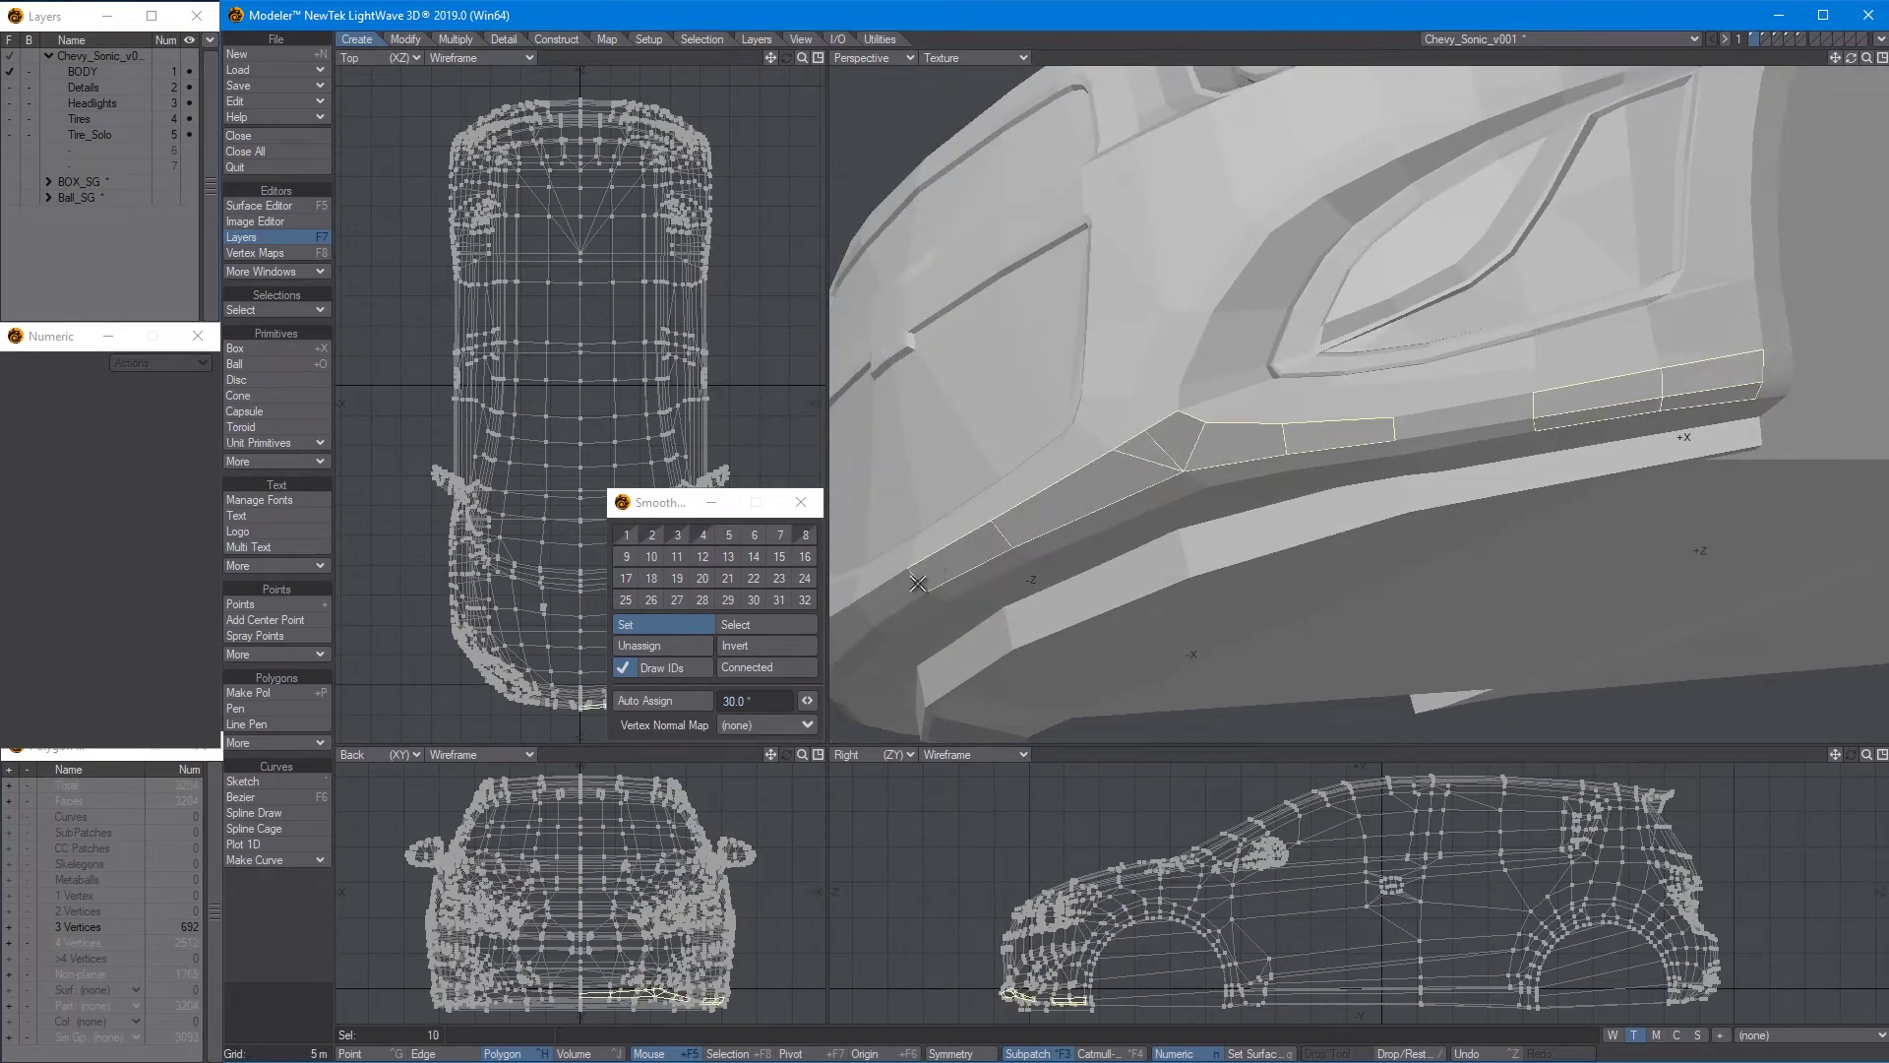
mouse_move(918, 583)
mouse_down()
mouse_move(1205, 551)
mouse_move(1269, 465)
mouse_move(1239, 369)
mouse_move(1308, 473)
mouse_up()
shift+click(1170, 333)
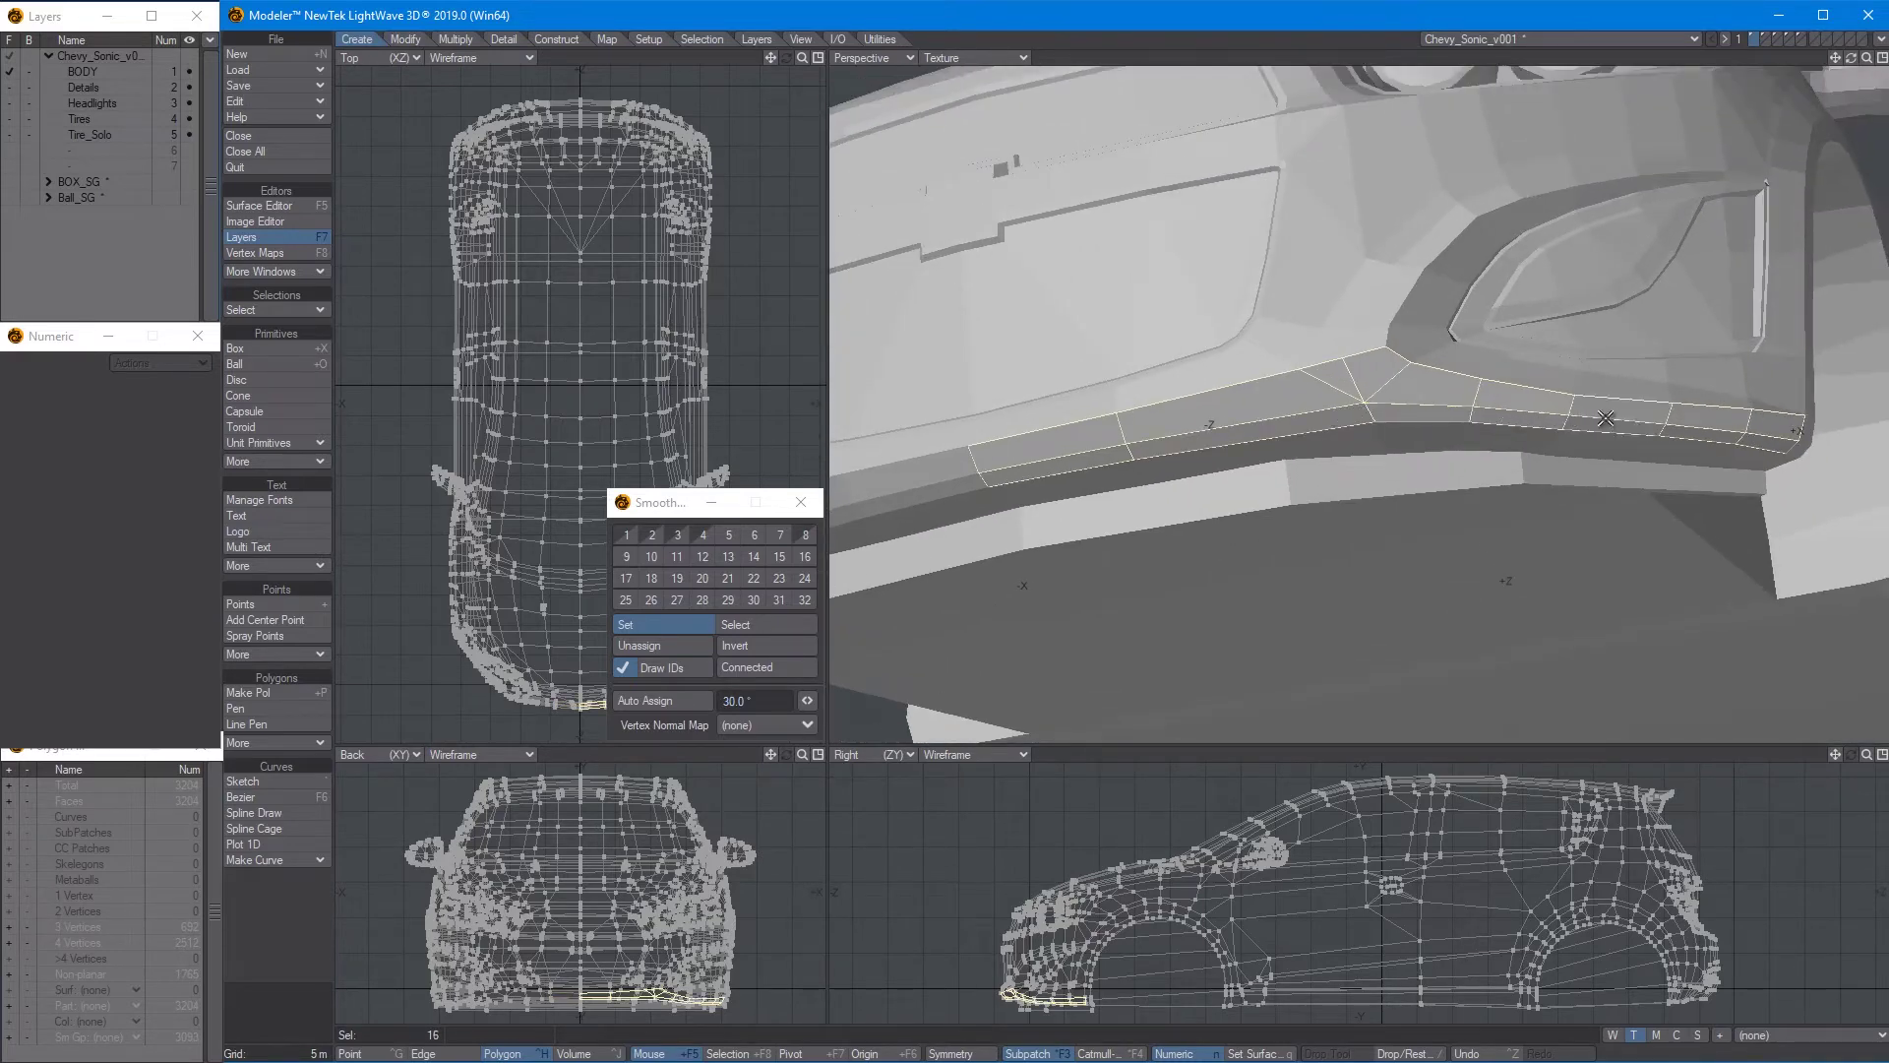
alt+drag(1606, 418, 1427, 437)
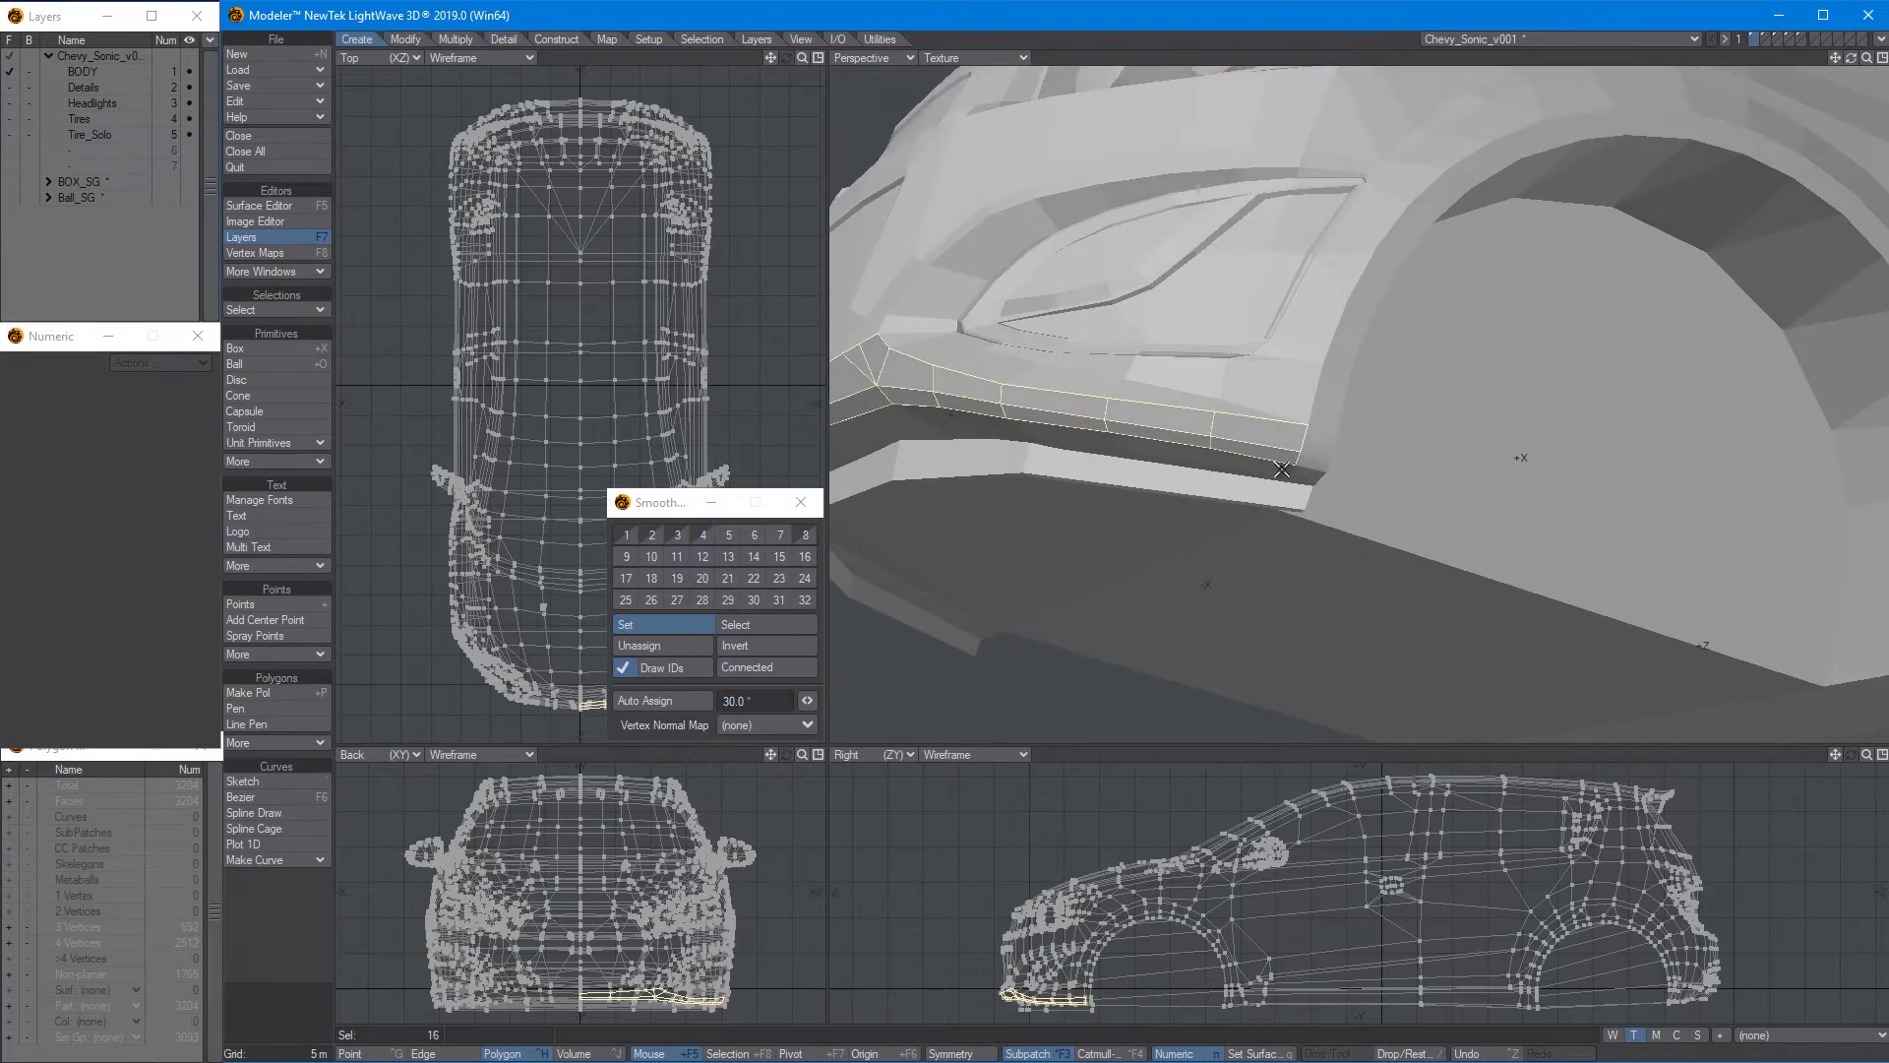
scroll(1281, 469, up, 3)
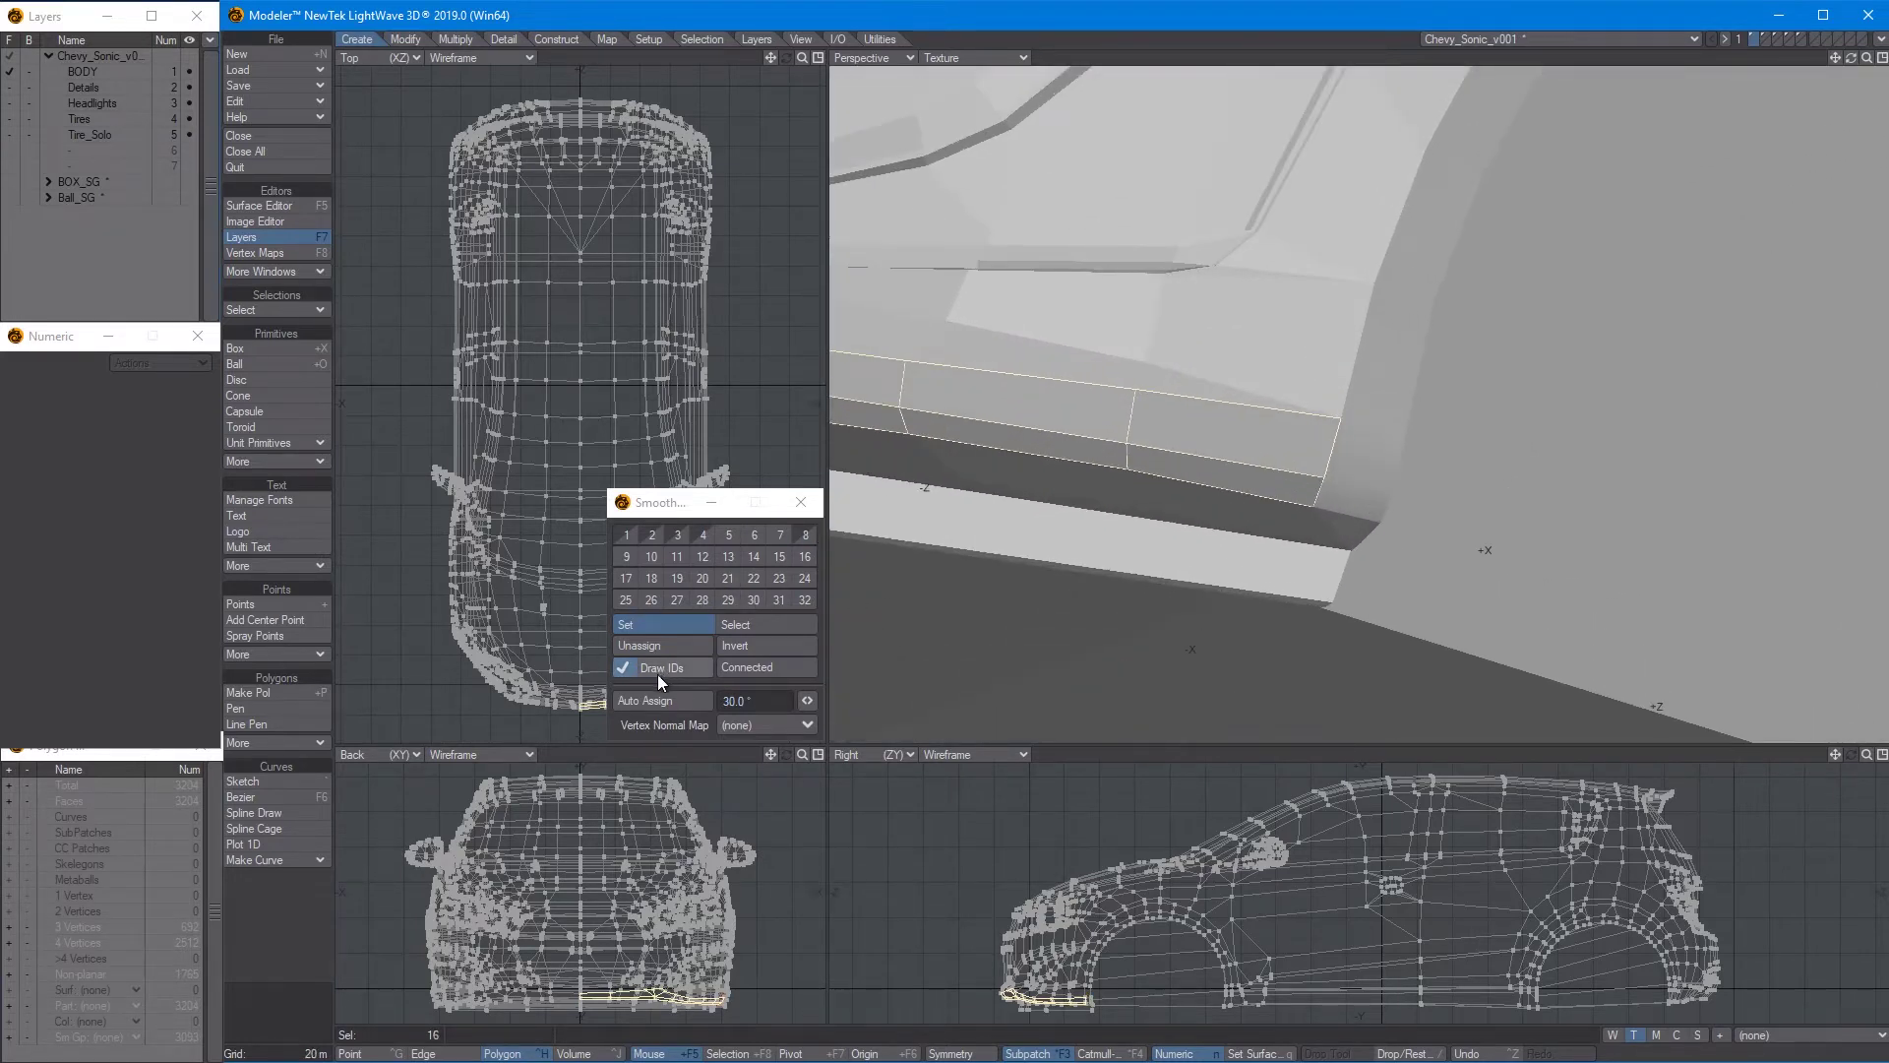
click(1401, 448)
click(805, 537)
key(slash)
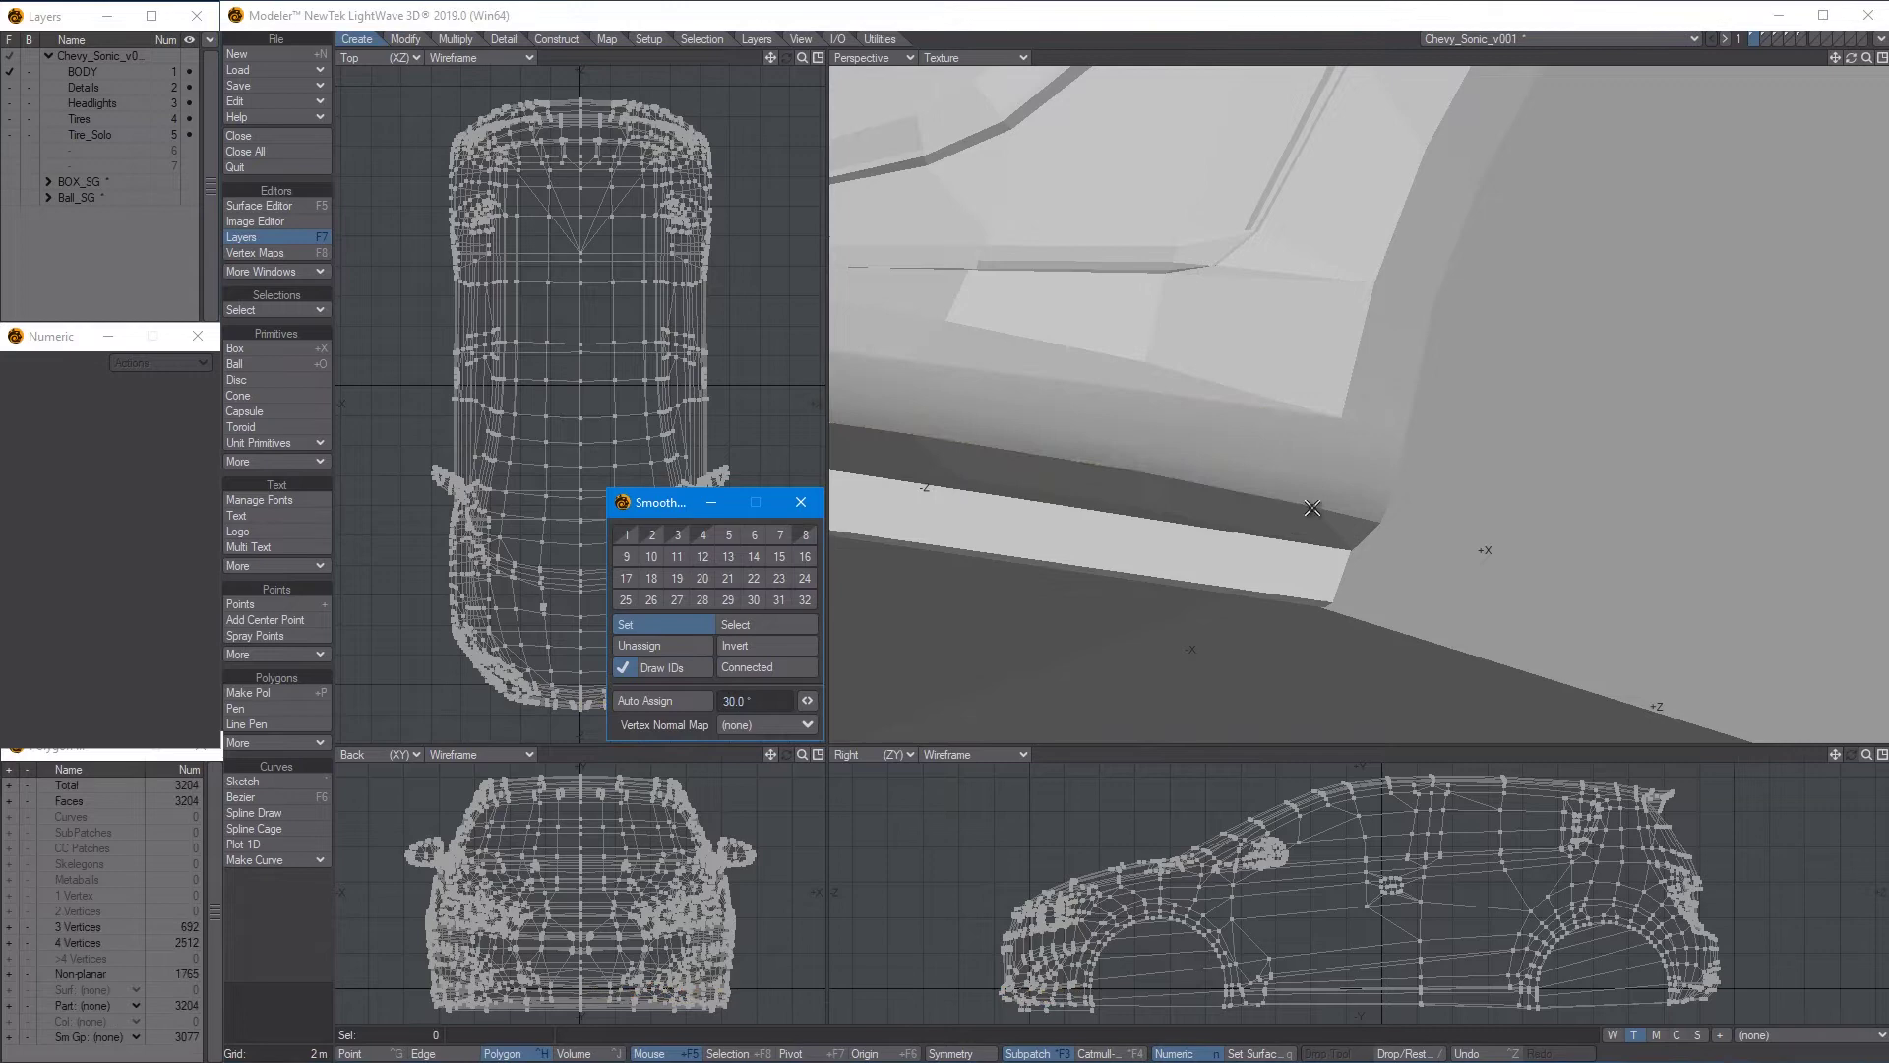
Select the wide curved polygon band around the fog-light recess, assign it to smoothing group 7 and clear the selection
scroll(1397, 494, down, 3)
drag(1397, 449, 1230, 449)
mouse_move(1229, 448)
alt+mouse_down()
mouse_move(1393, 553)
mouse_move(1396, 490)
mouse_move(1484, 567)
mouse_move(1232, 550)
mouse_move(924, 467)
mouse_move(1076, 513)
mouse_move(1028, 498)
mouse_move(1078, 352)
mouse_move(1276, 245)
mouse_move(1418, 215)
alt+mouse_up()
scroll(1485, 569, up, 3)
key(slash)
key(KP_3)
scroll(1611, 188, up, 5)
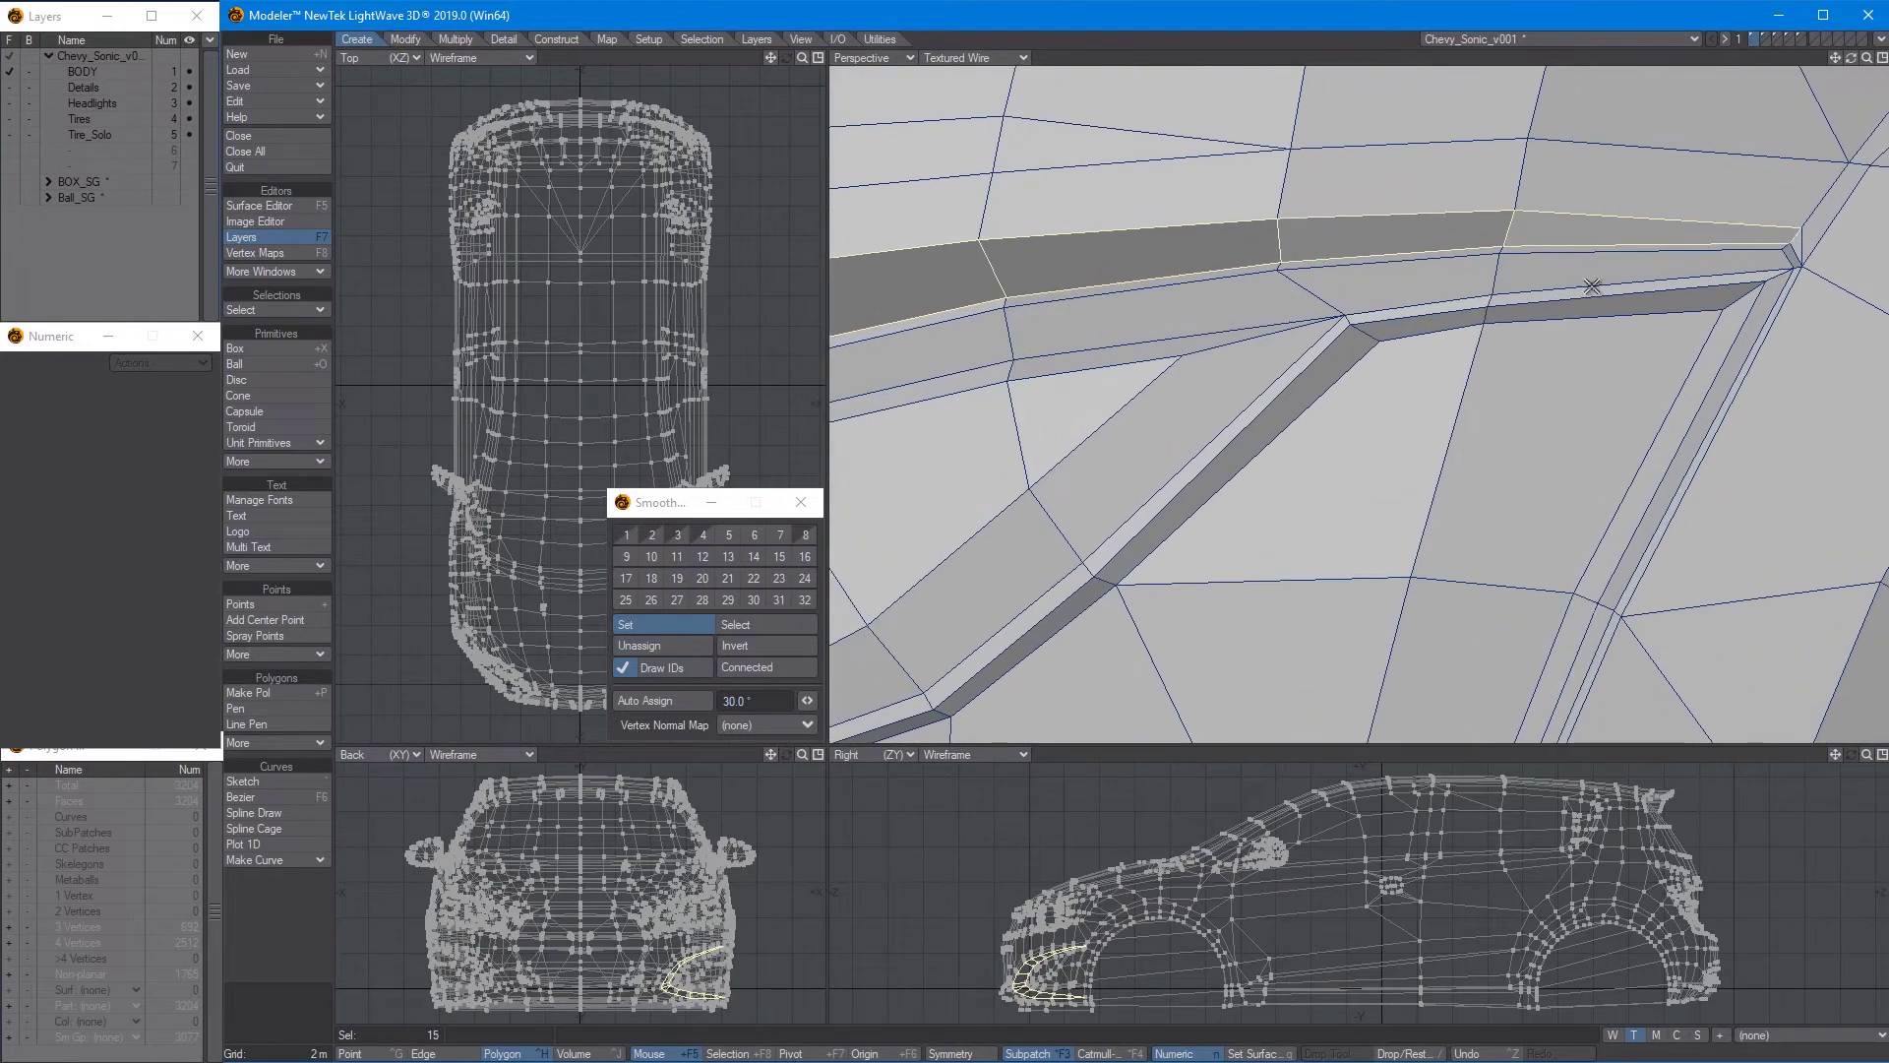
scroll(1592, 286, down, 5)
alt+drag(1417, 423, 1477, 436)
key(KP_3)
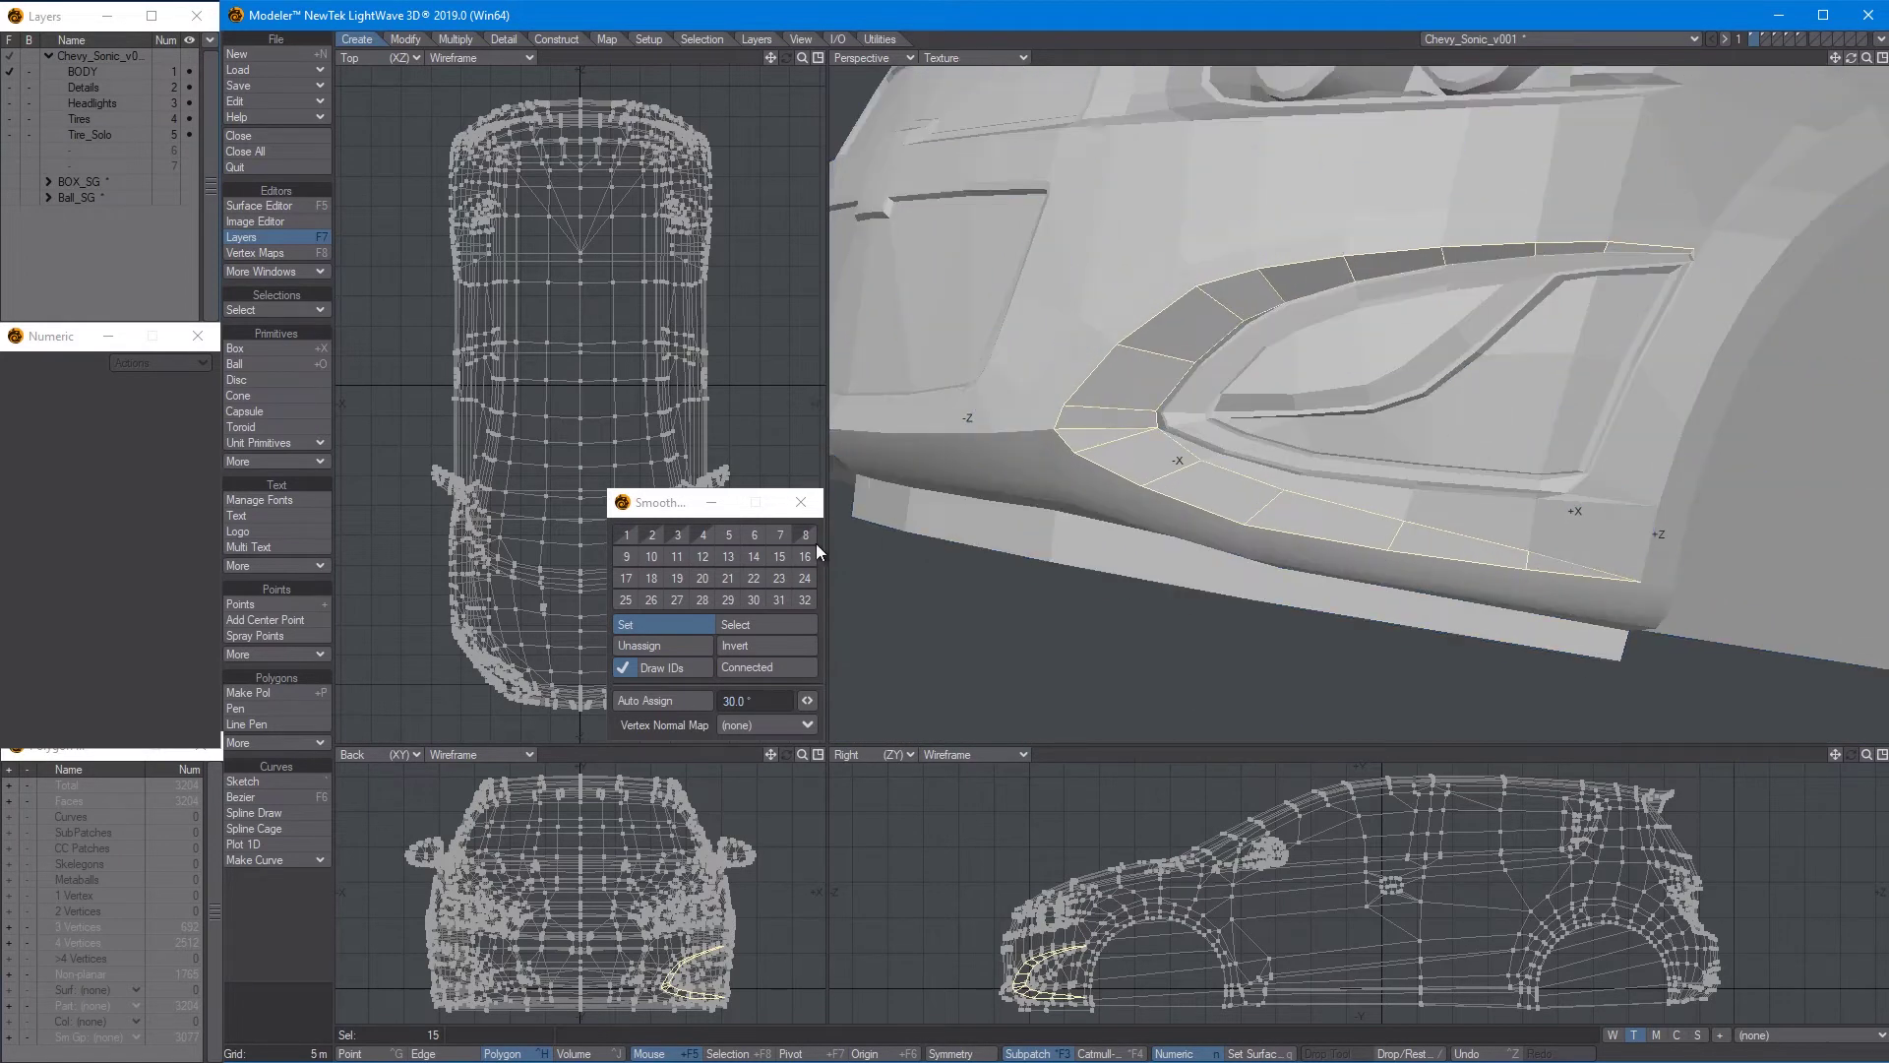
click(787, 537)
key(slash)
Assign the row of five polygons directly beneath the fog-light recess to smoothing group 9 and clear the selection
mouse_move(1275, 429)
alt+mouse_down()
mouse_move(1486, 461)
mouse_move(1302, 409)
alt+mouse_up()
scroll(1303, 409, up, 2)
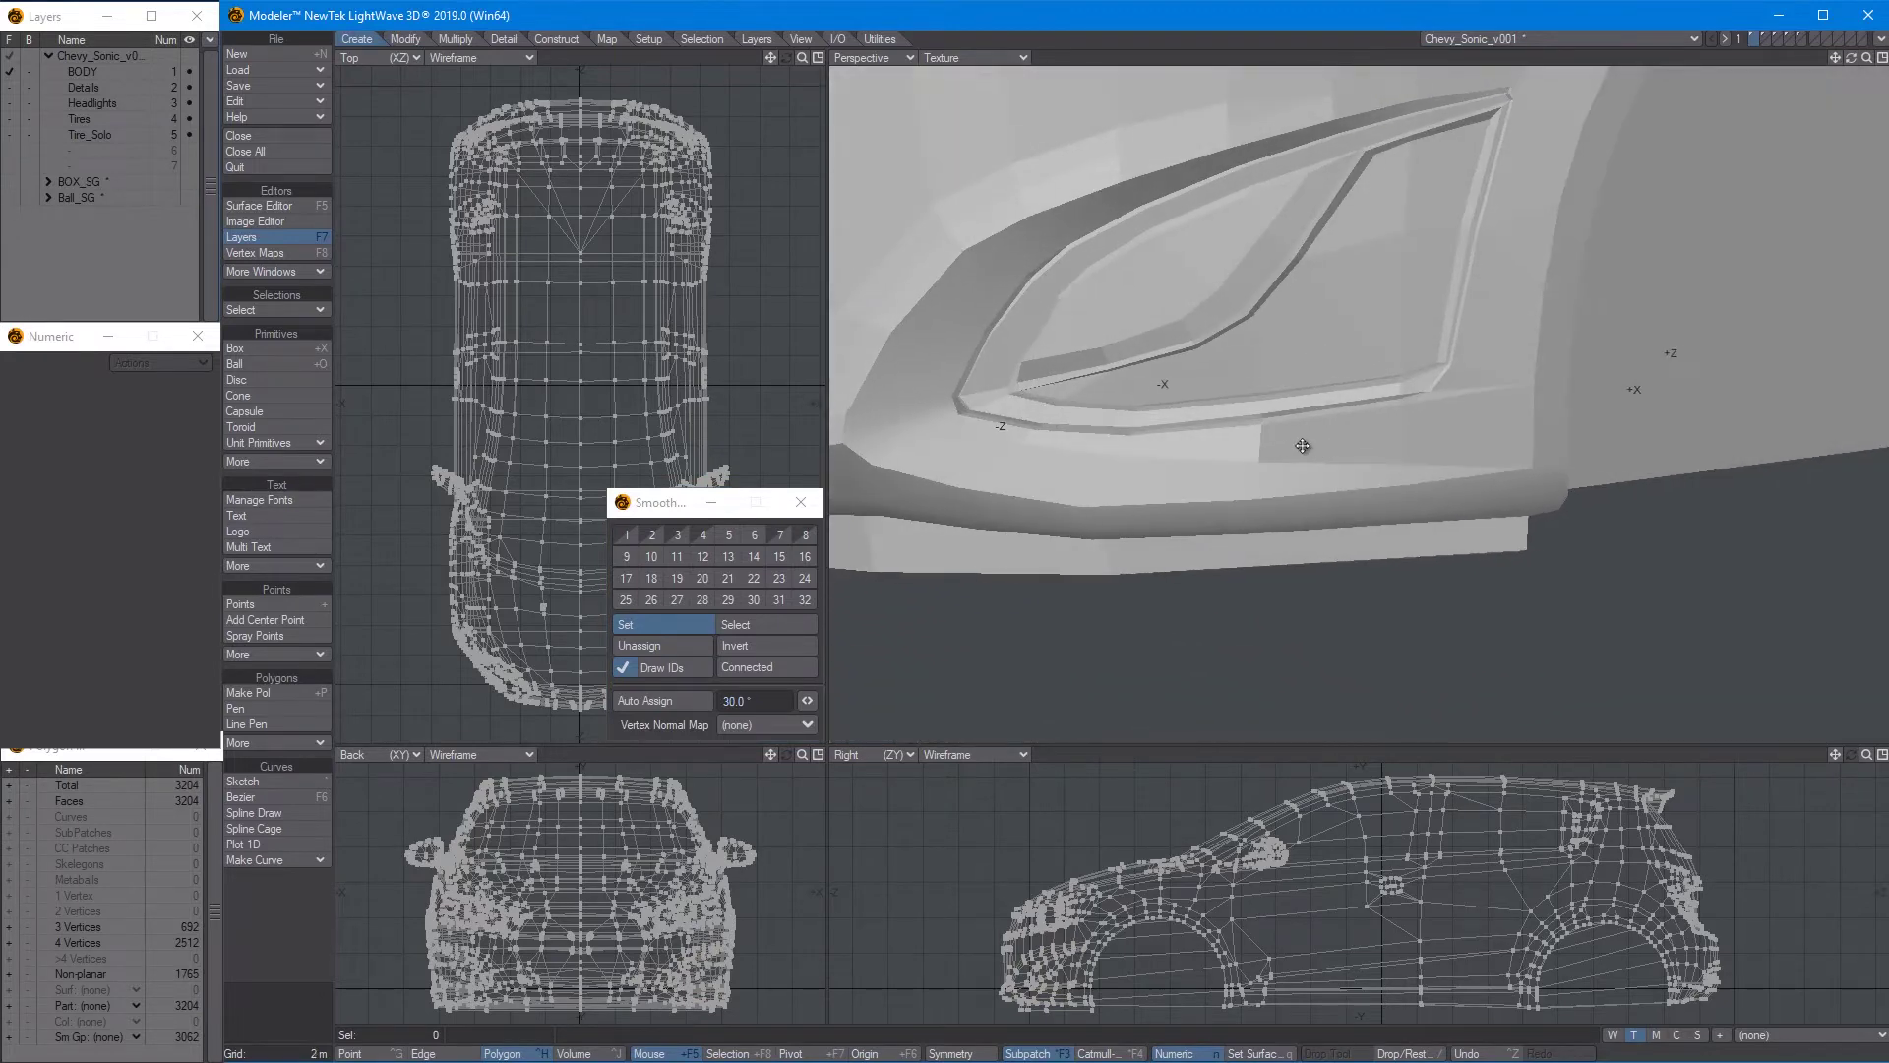
drag(1449, 467, 1257, 442)
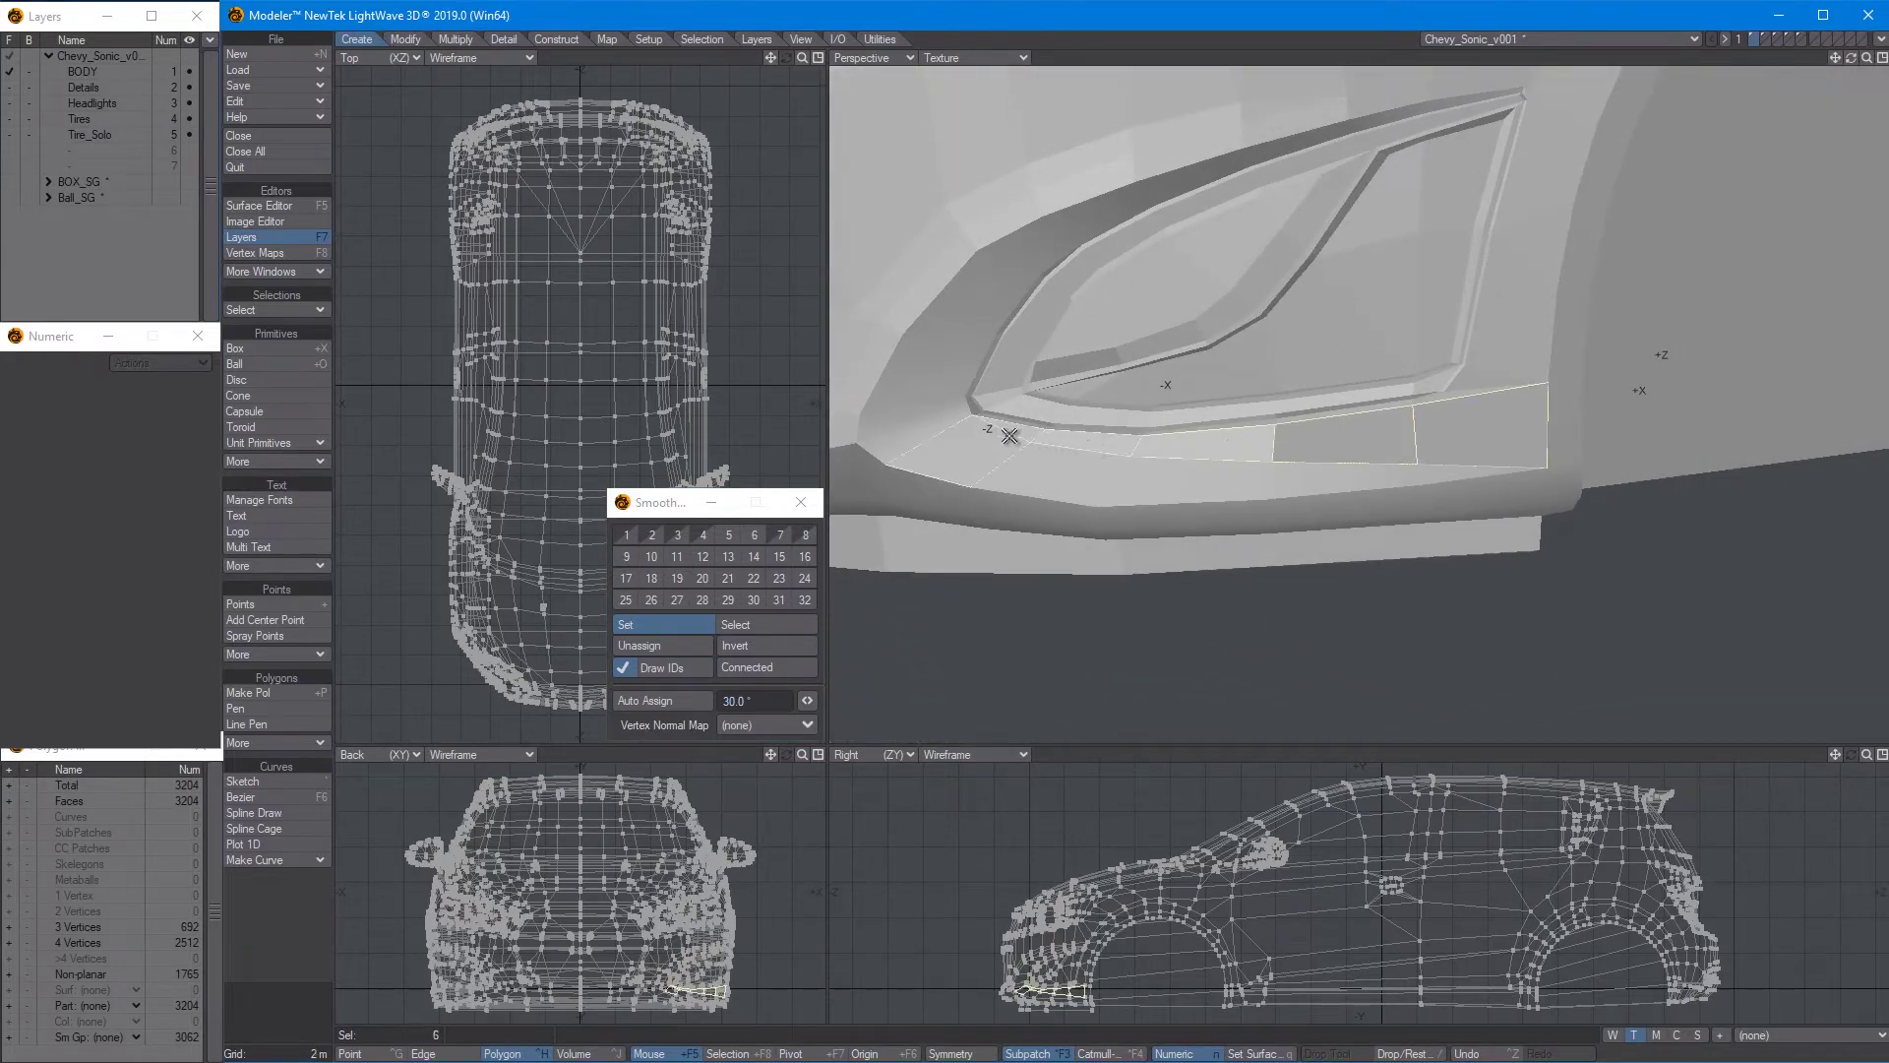
drag(1009, 436, 895, 476)
click(627, 558)
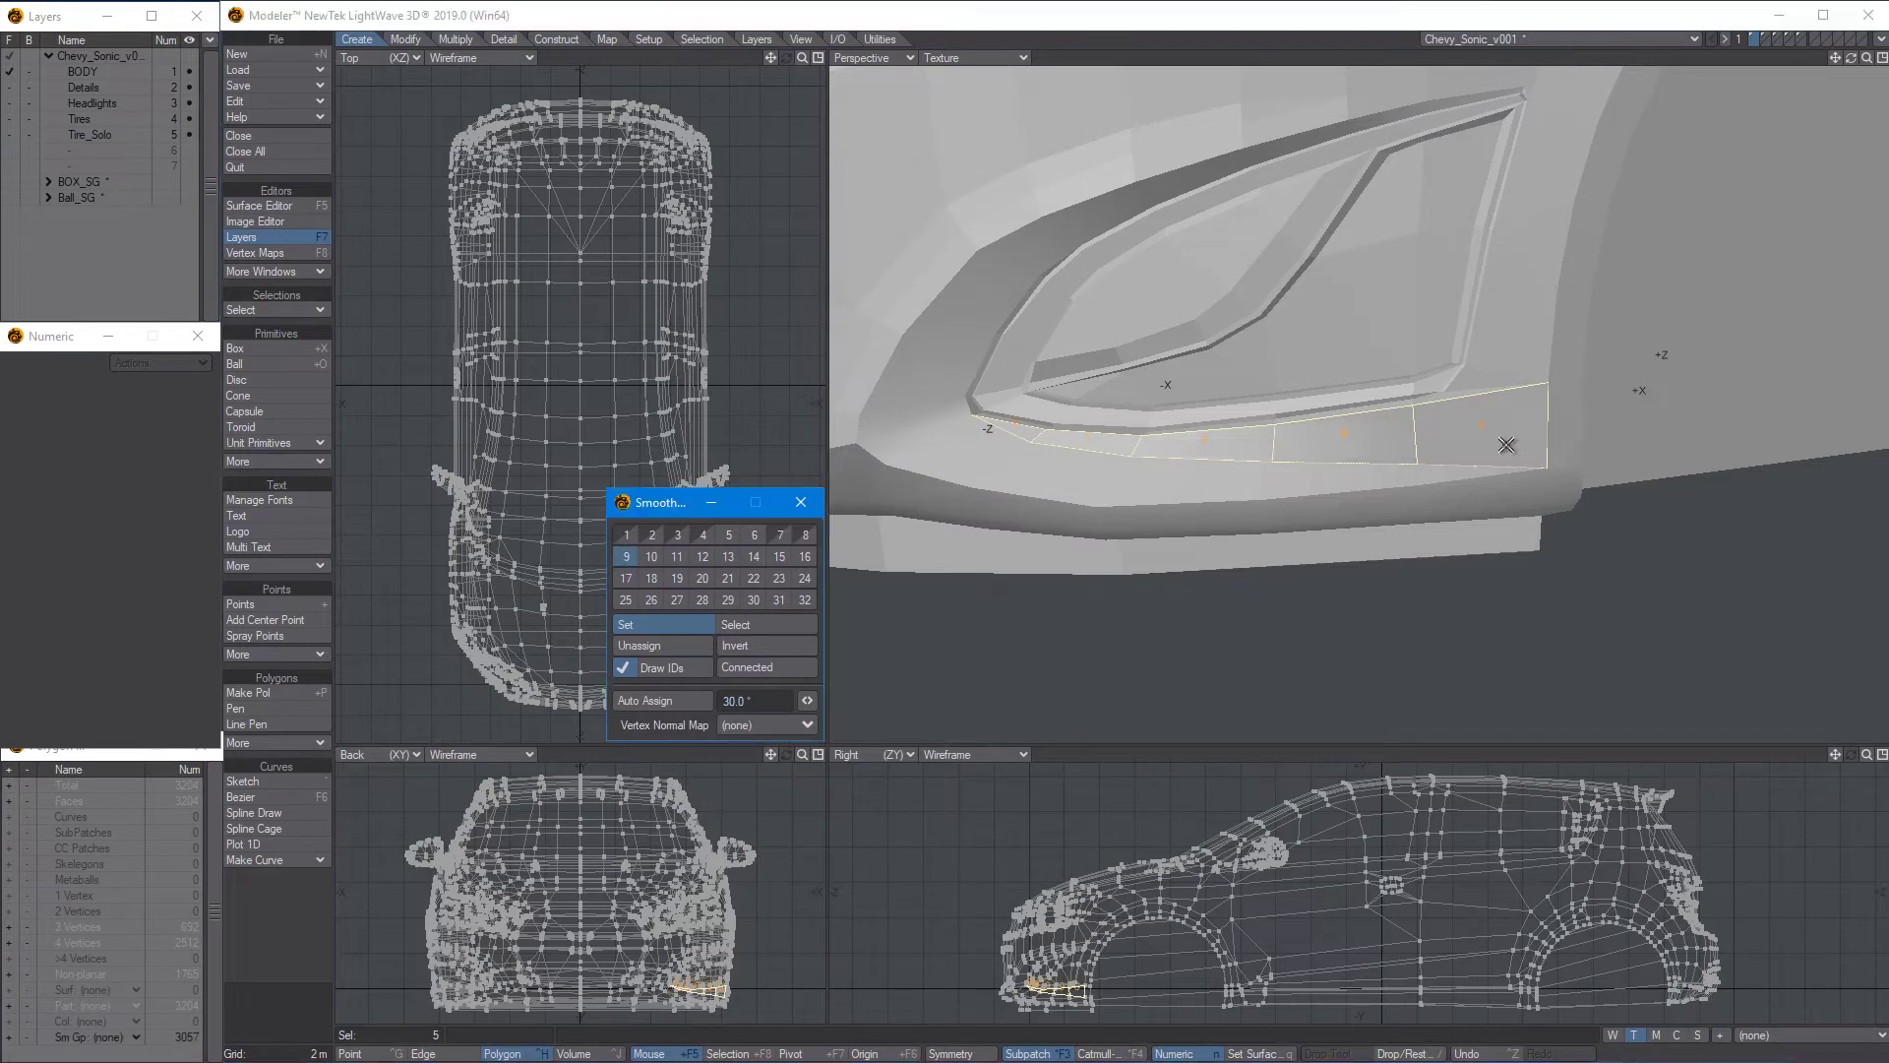
key(/)
Select the flat frame polygons along the fog-light recess's lower and upper edges, assign them to smoothing group 12 and deselect them
alt+drag(1452, 486, 1205, 474)
ctrl+alt+drag(1285, 397, 1350, 522)
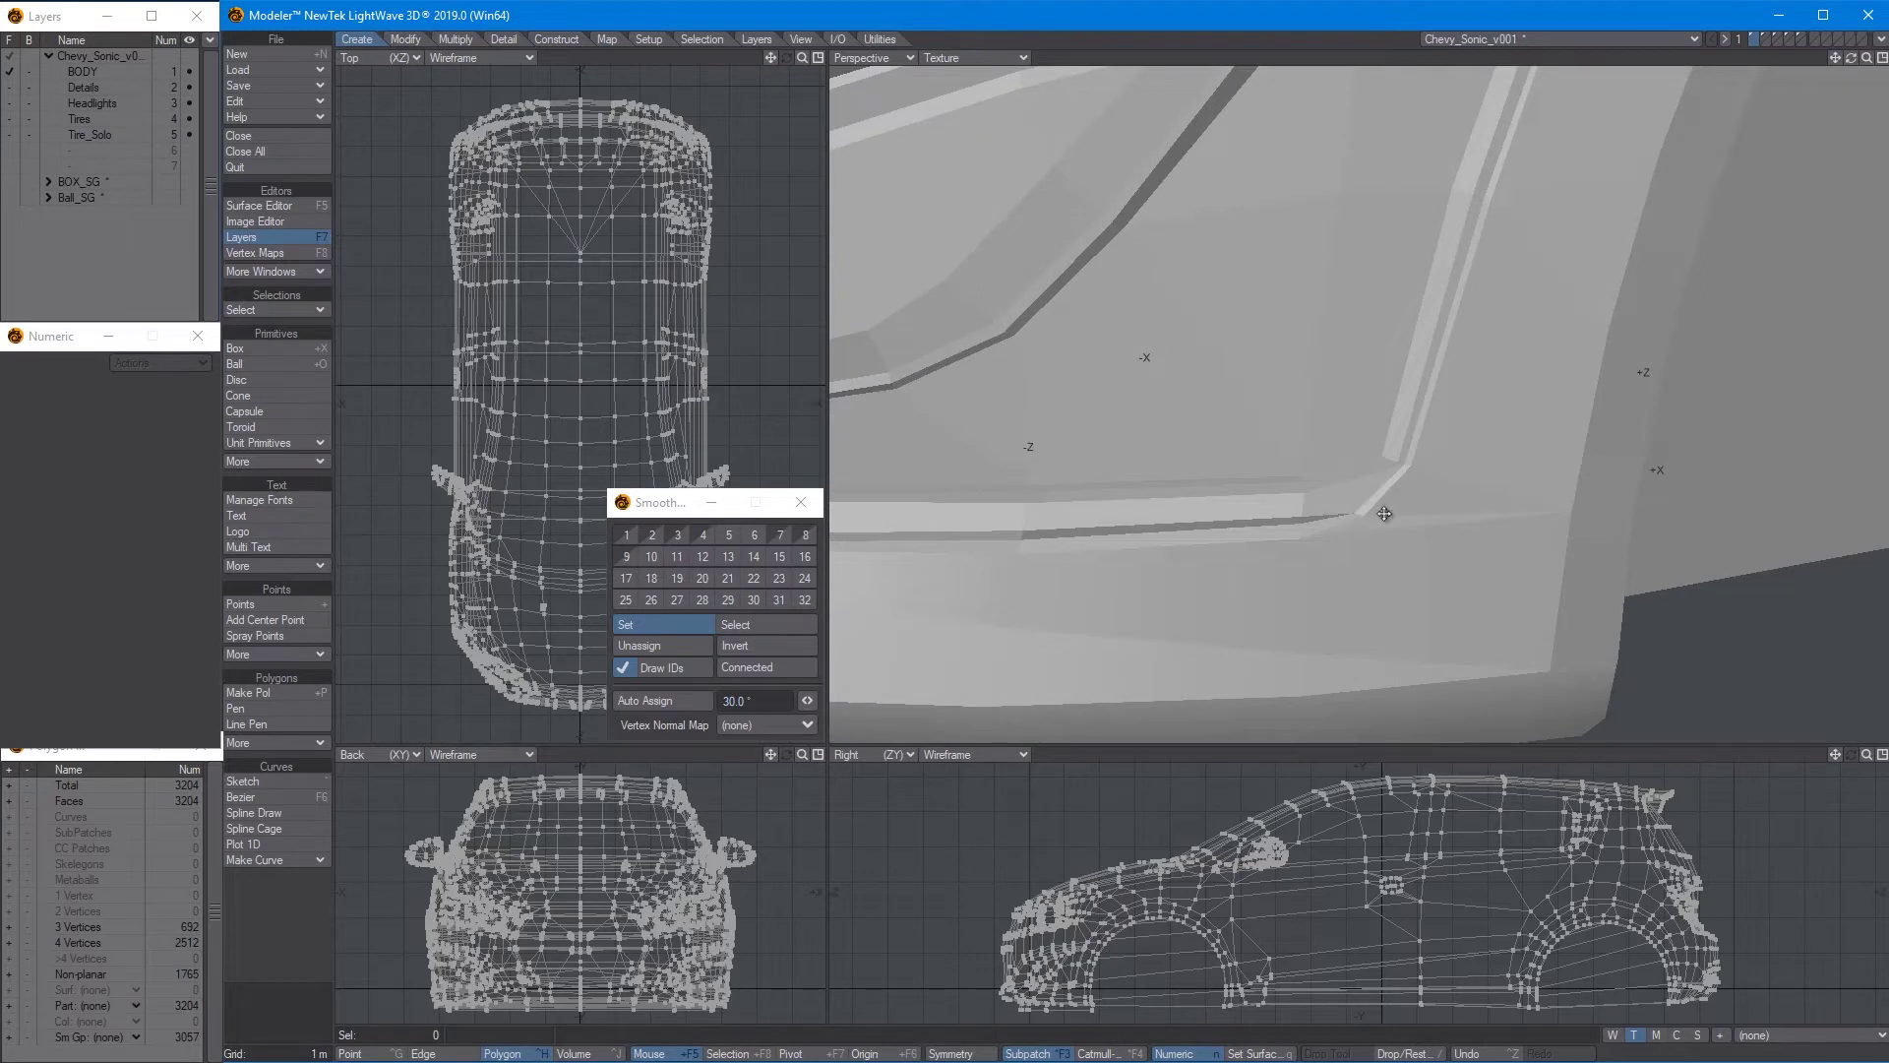
scroll(1385, 514, down, 4)
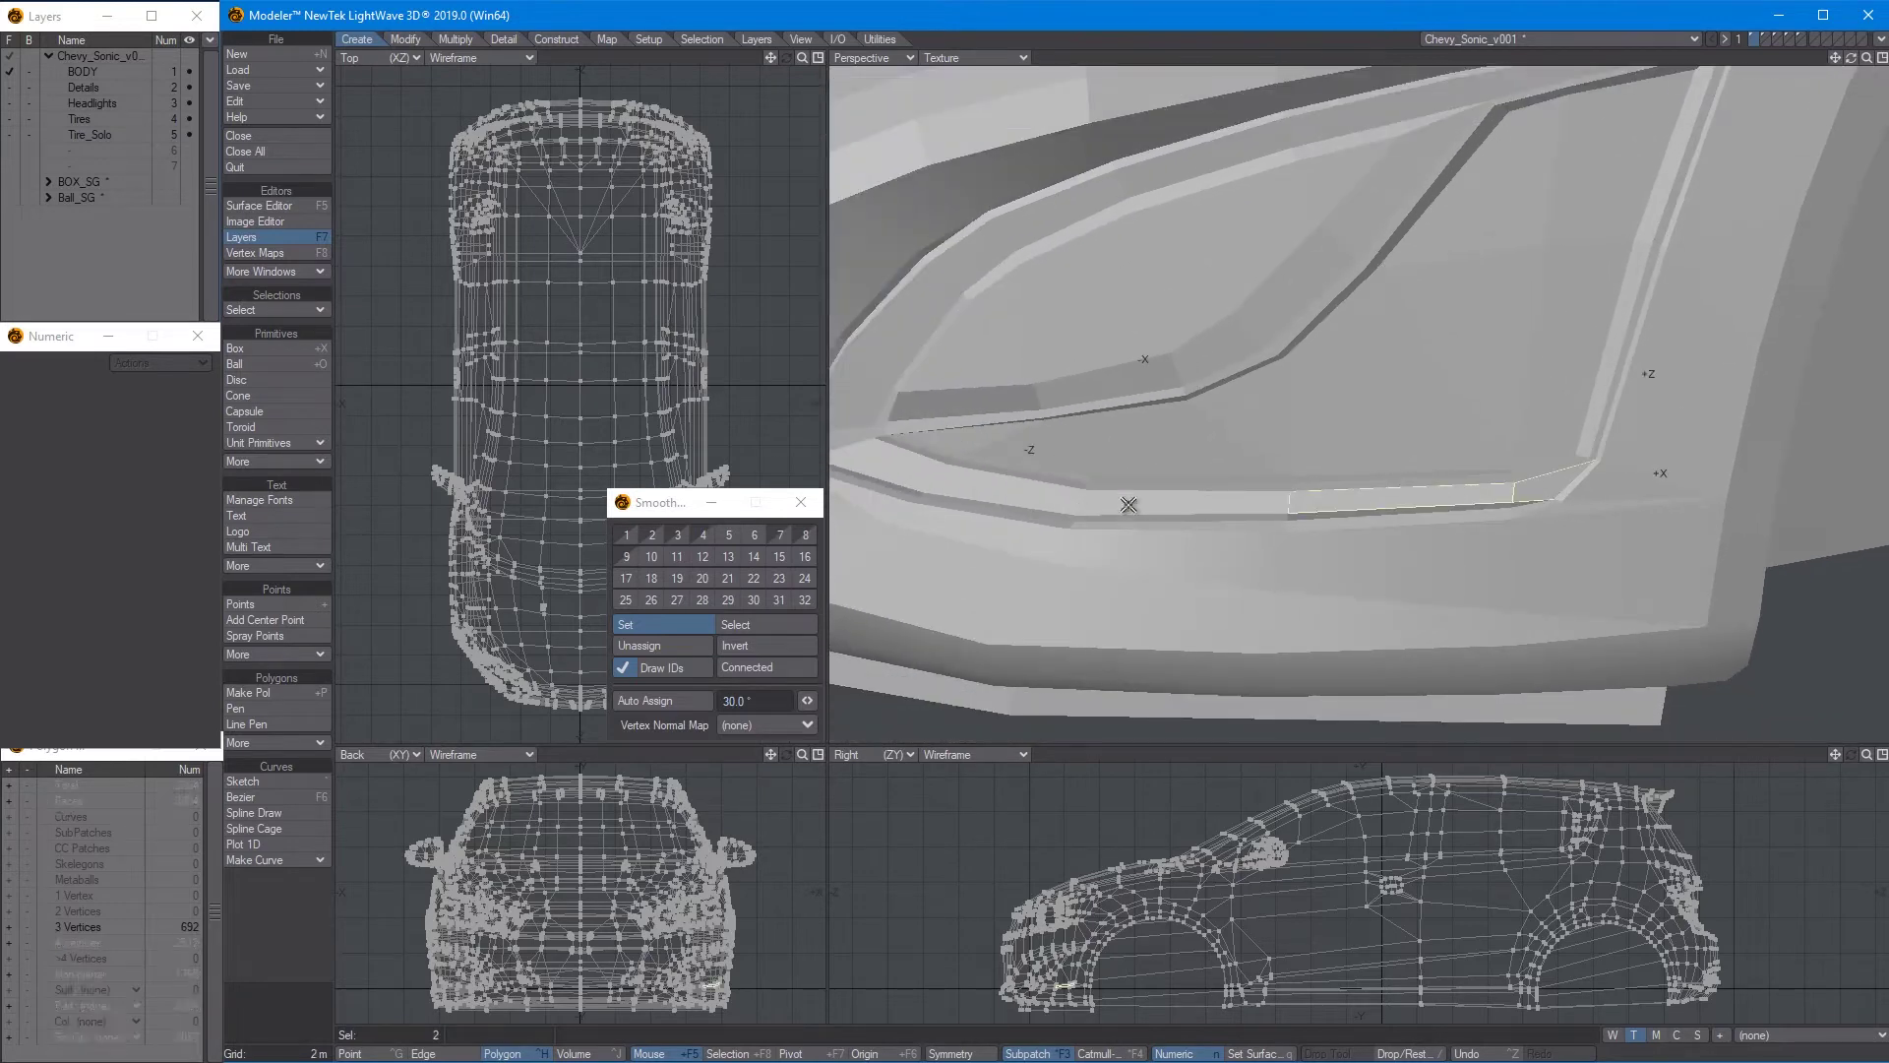
shift+drag(1131, 505, 1060, 504)
alt+shift+drag(892, 477, 1105, 504)
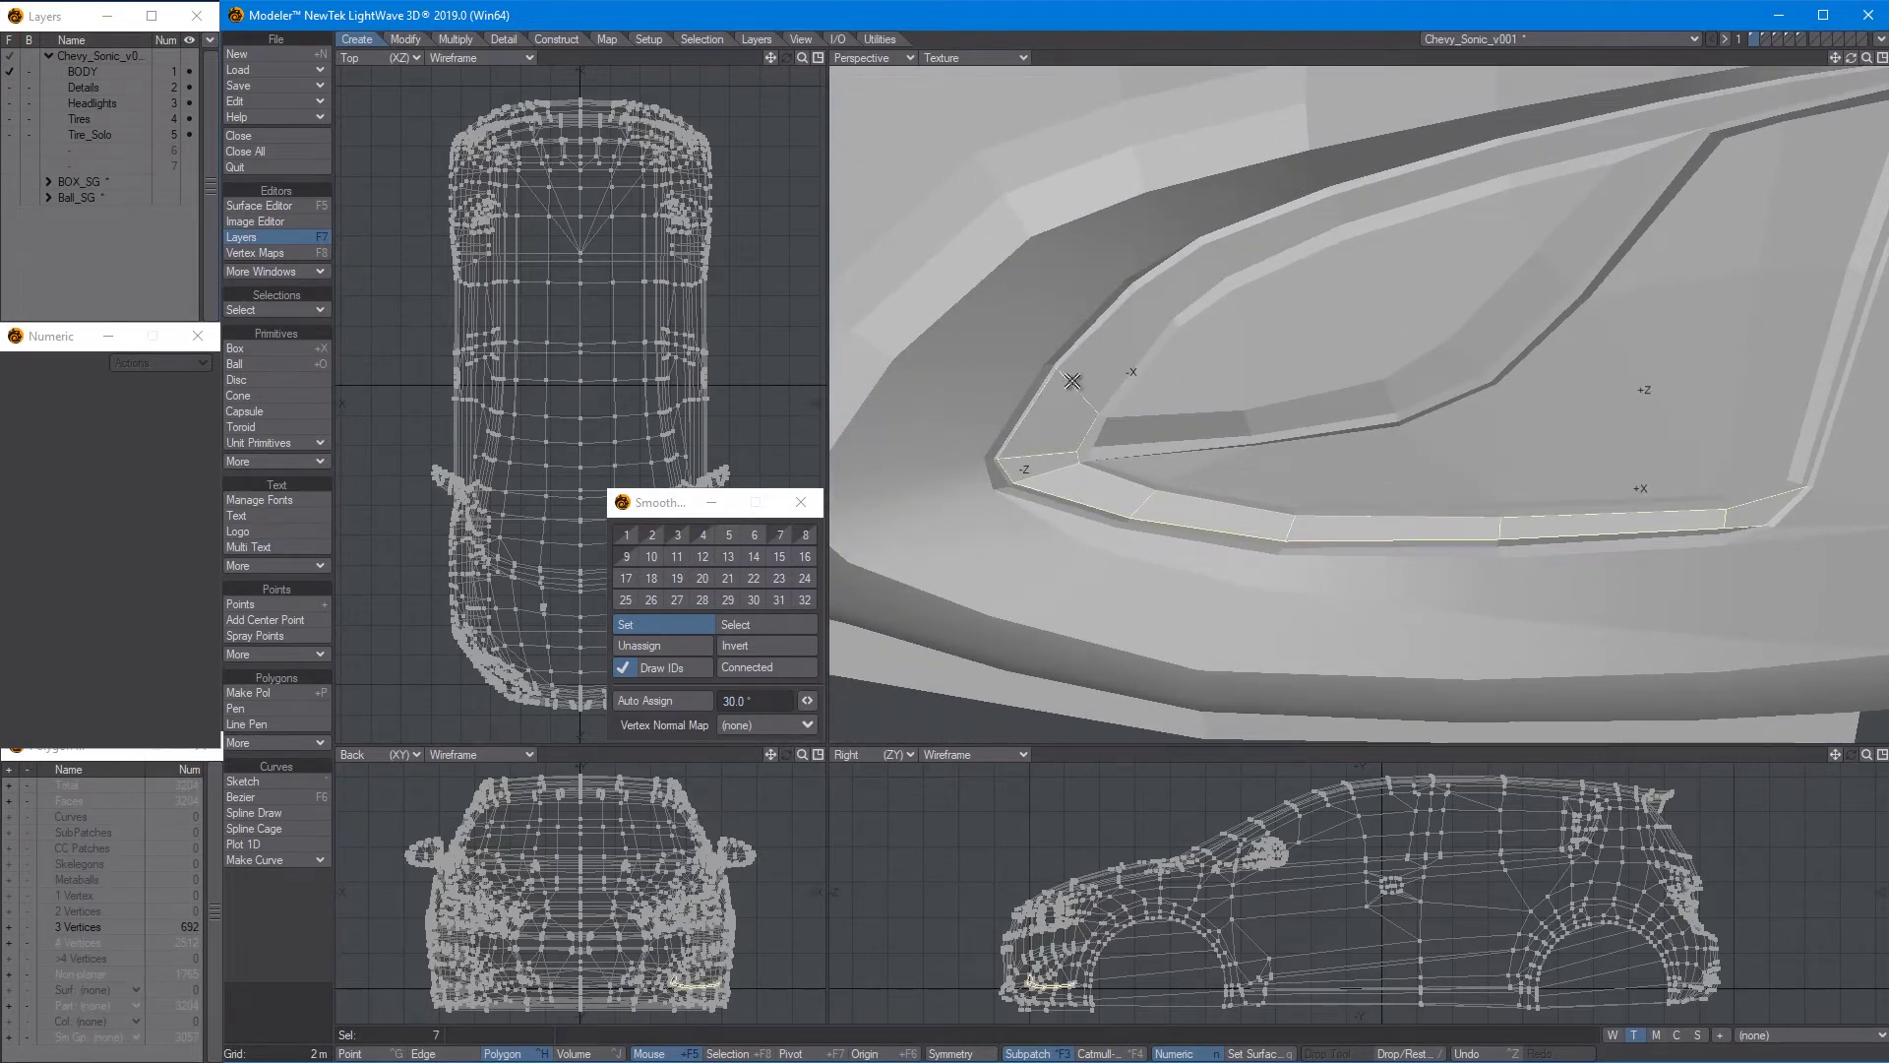
click(1203, 263)
alt+drag(1450, 205, 1295, 290)
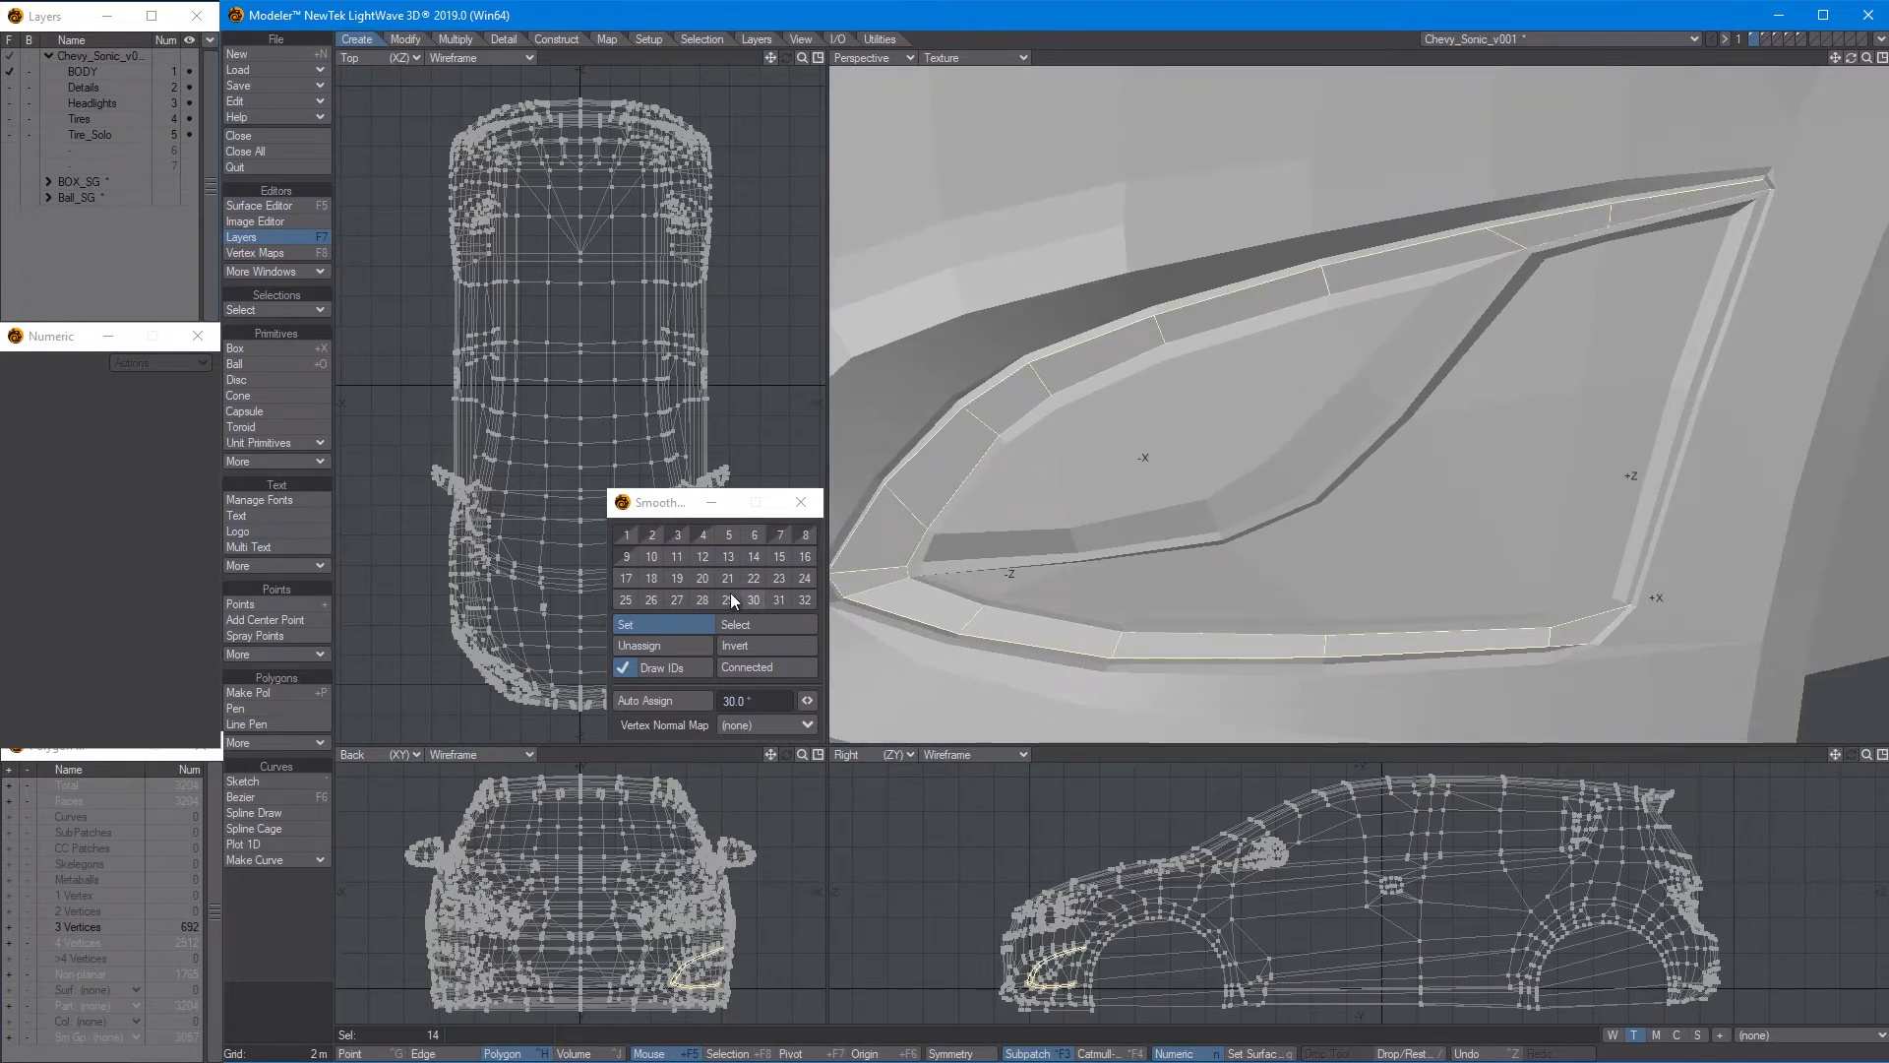
click(707, 559)
key(slash)
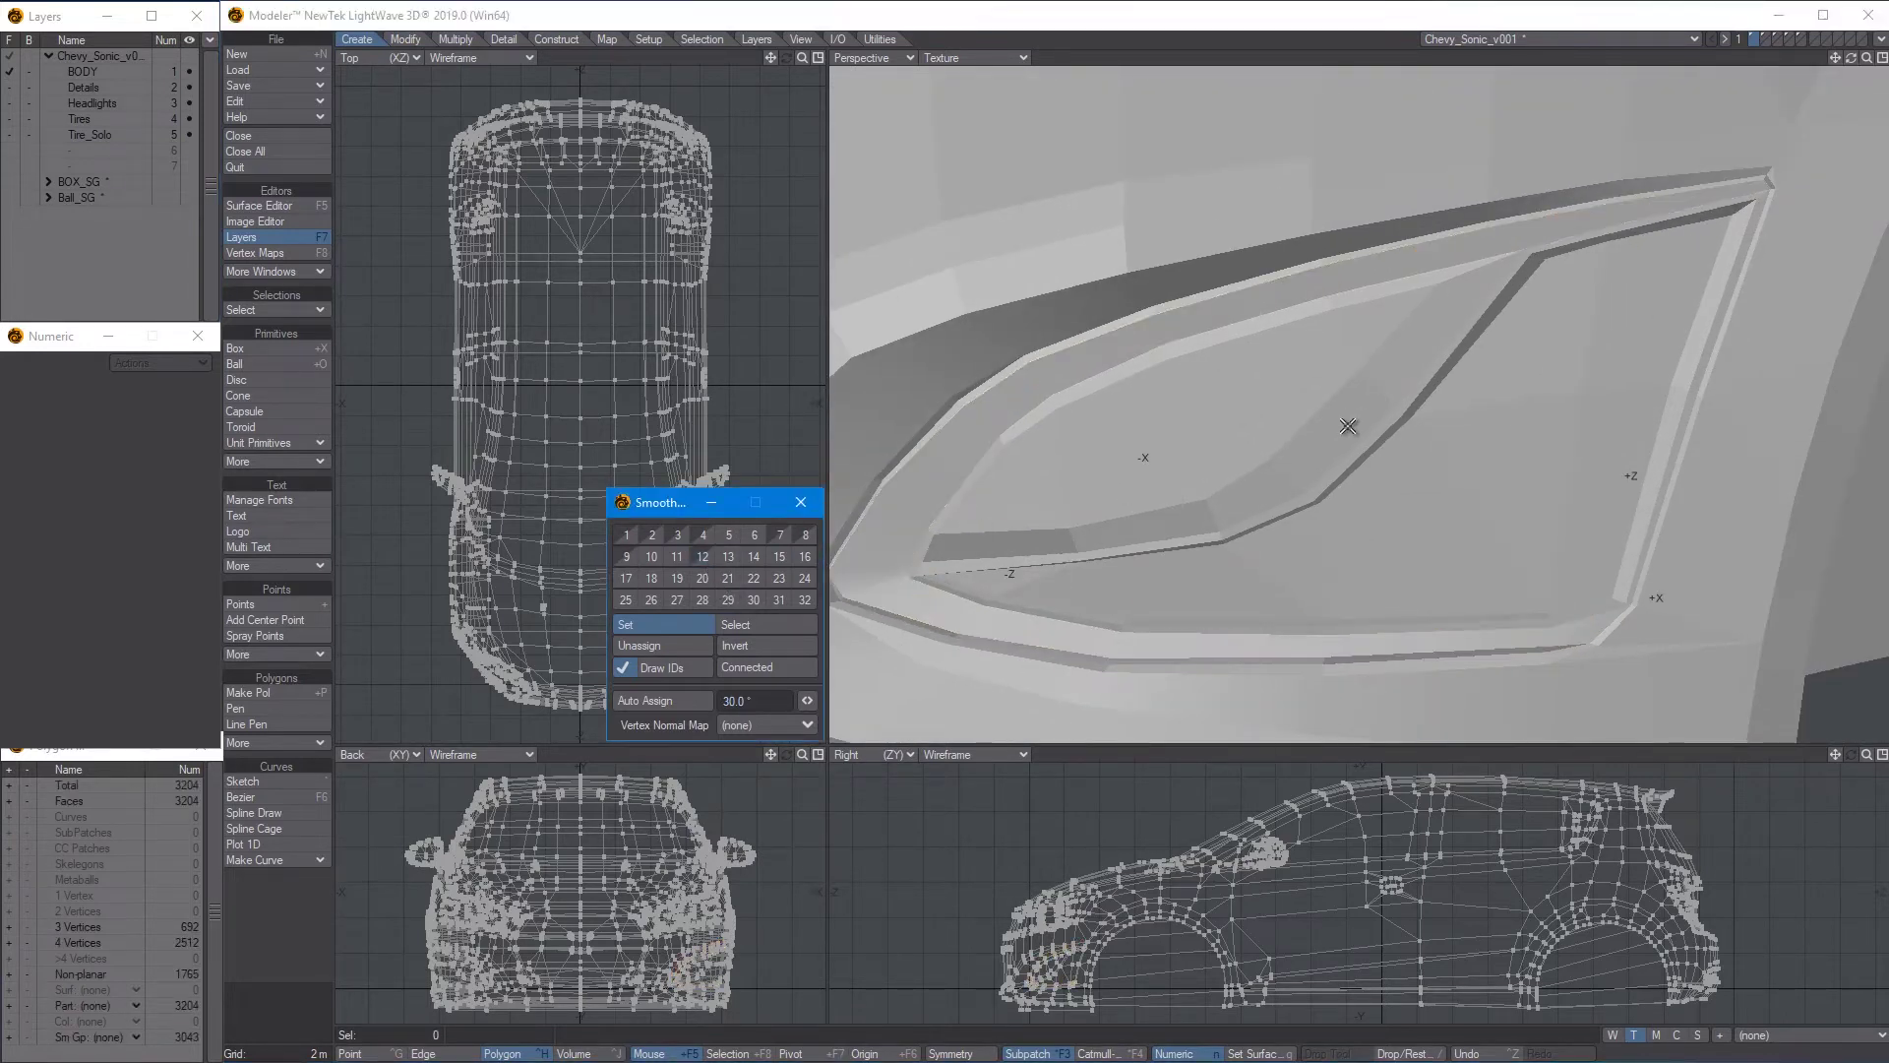
alt+drag(1379, 573, 1324, 539)
click(1418, 526)
key(])
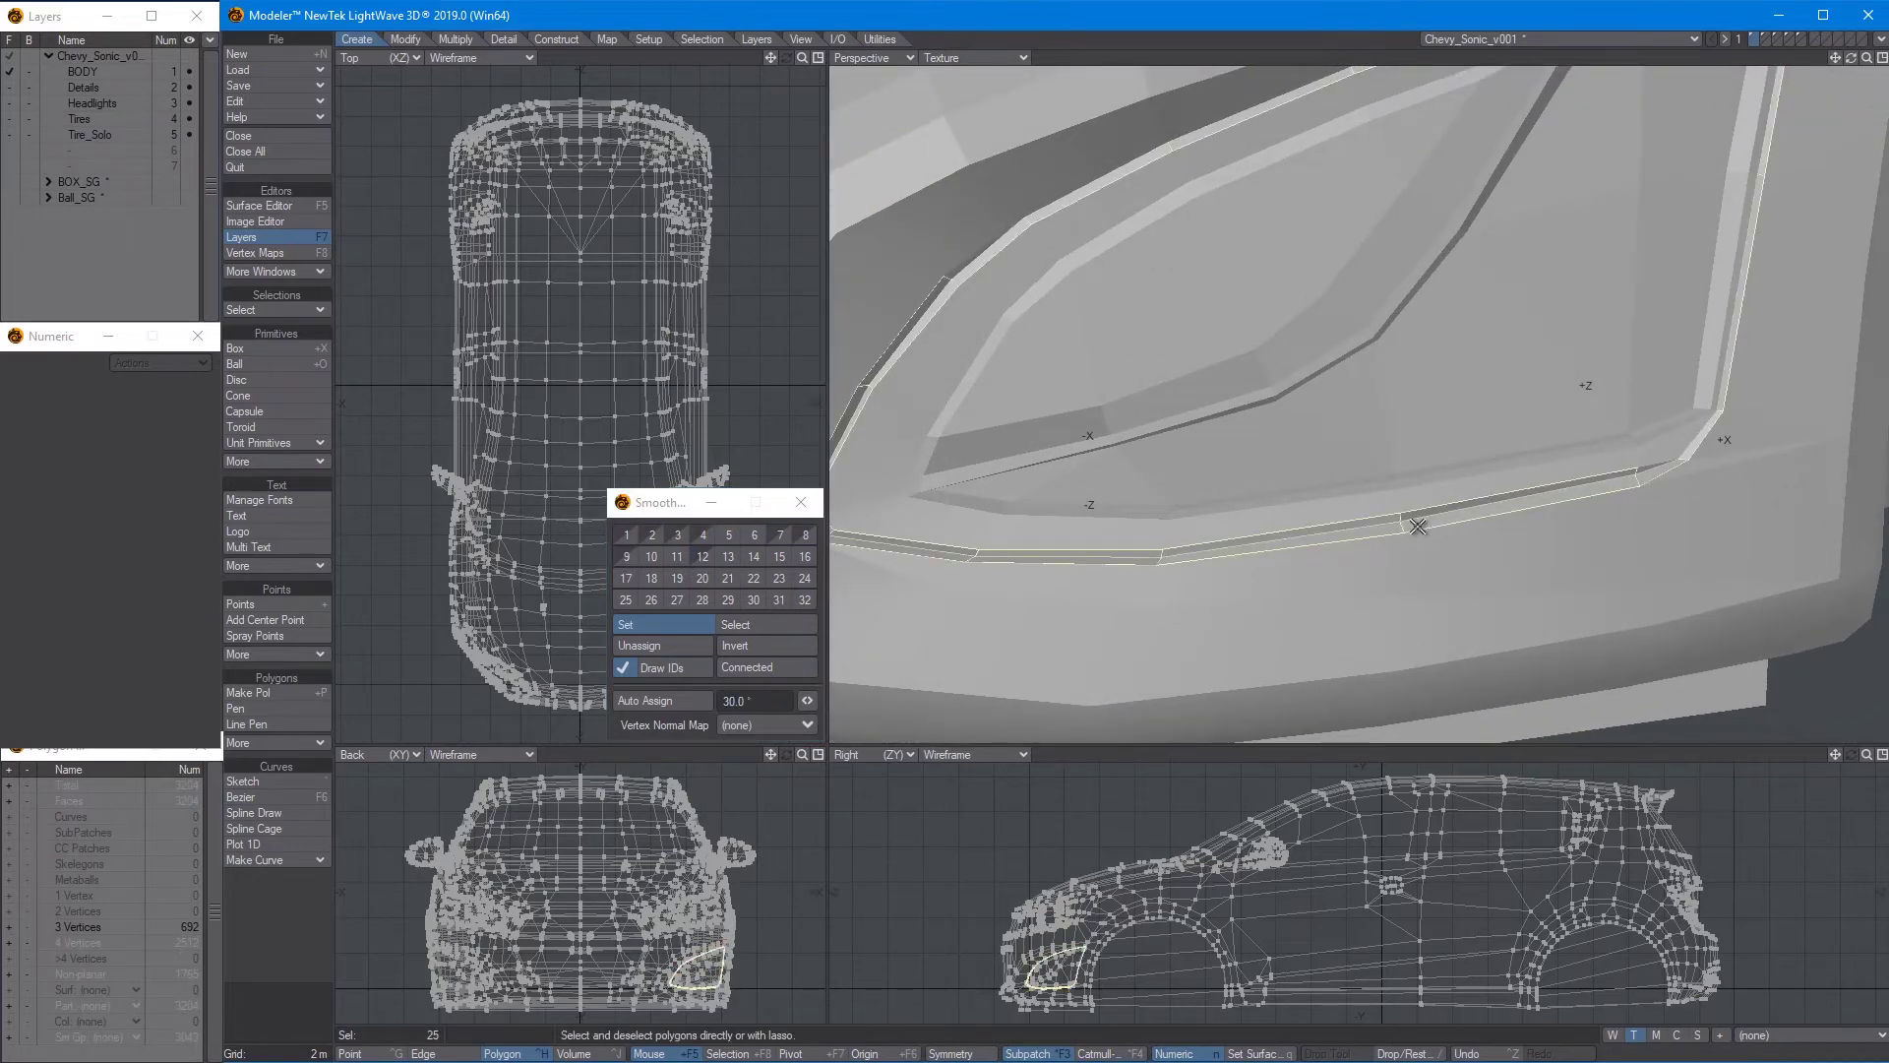
key(shift+a)
alt+drag(1417, 526, 1401, 381)
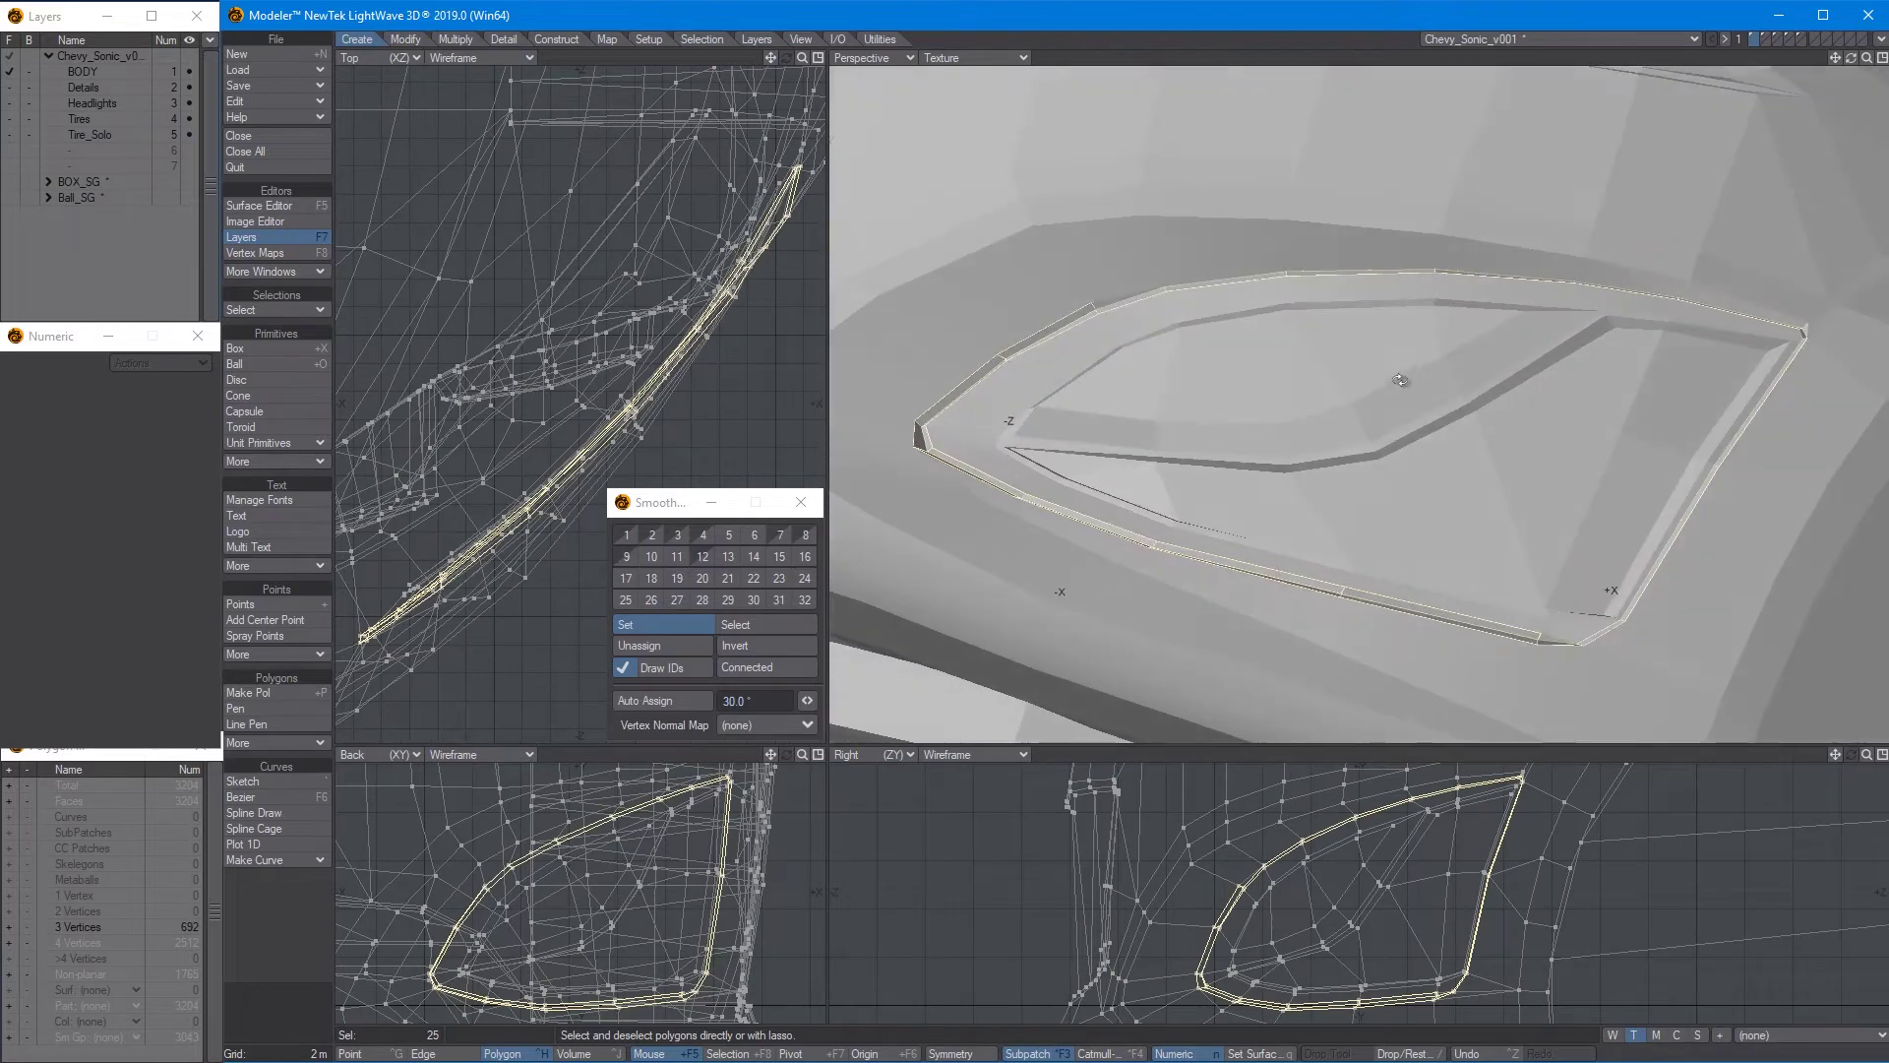
scroll(1050, 300, up, 3)
key(slash)
Select the thin outer edge polygons along the front and underside of the fog-light frame, assign them to smoothing group 20 and deselect
mouse_move(1149, 322)
mouse_down()
mouse_move(1123, 328)
mouse_move(1113, 299)
mouse_move(1104, 433)
mouse_up()
key(KP_3)
shift+click(1091, 404)
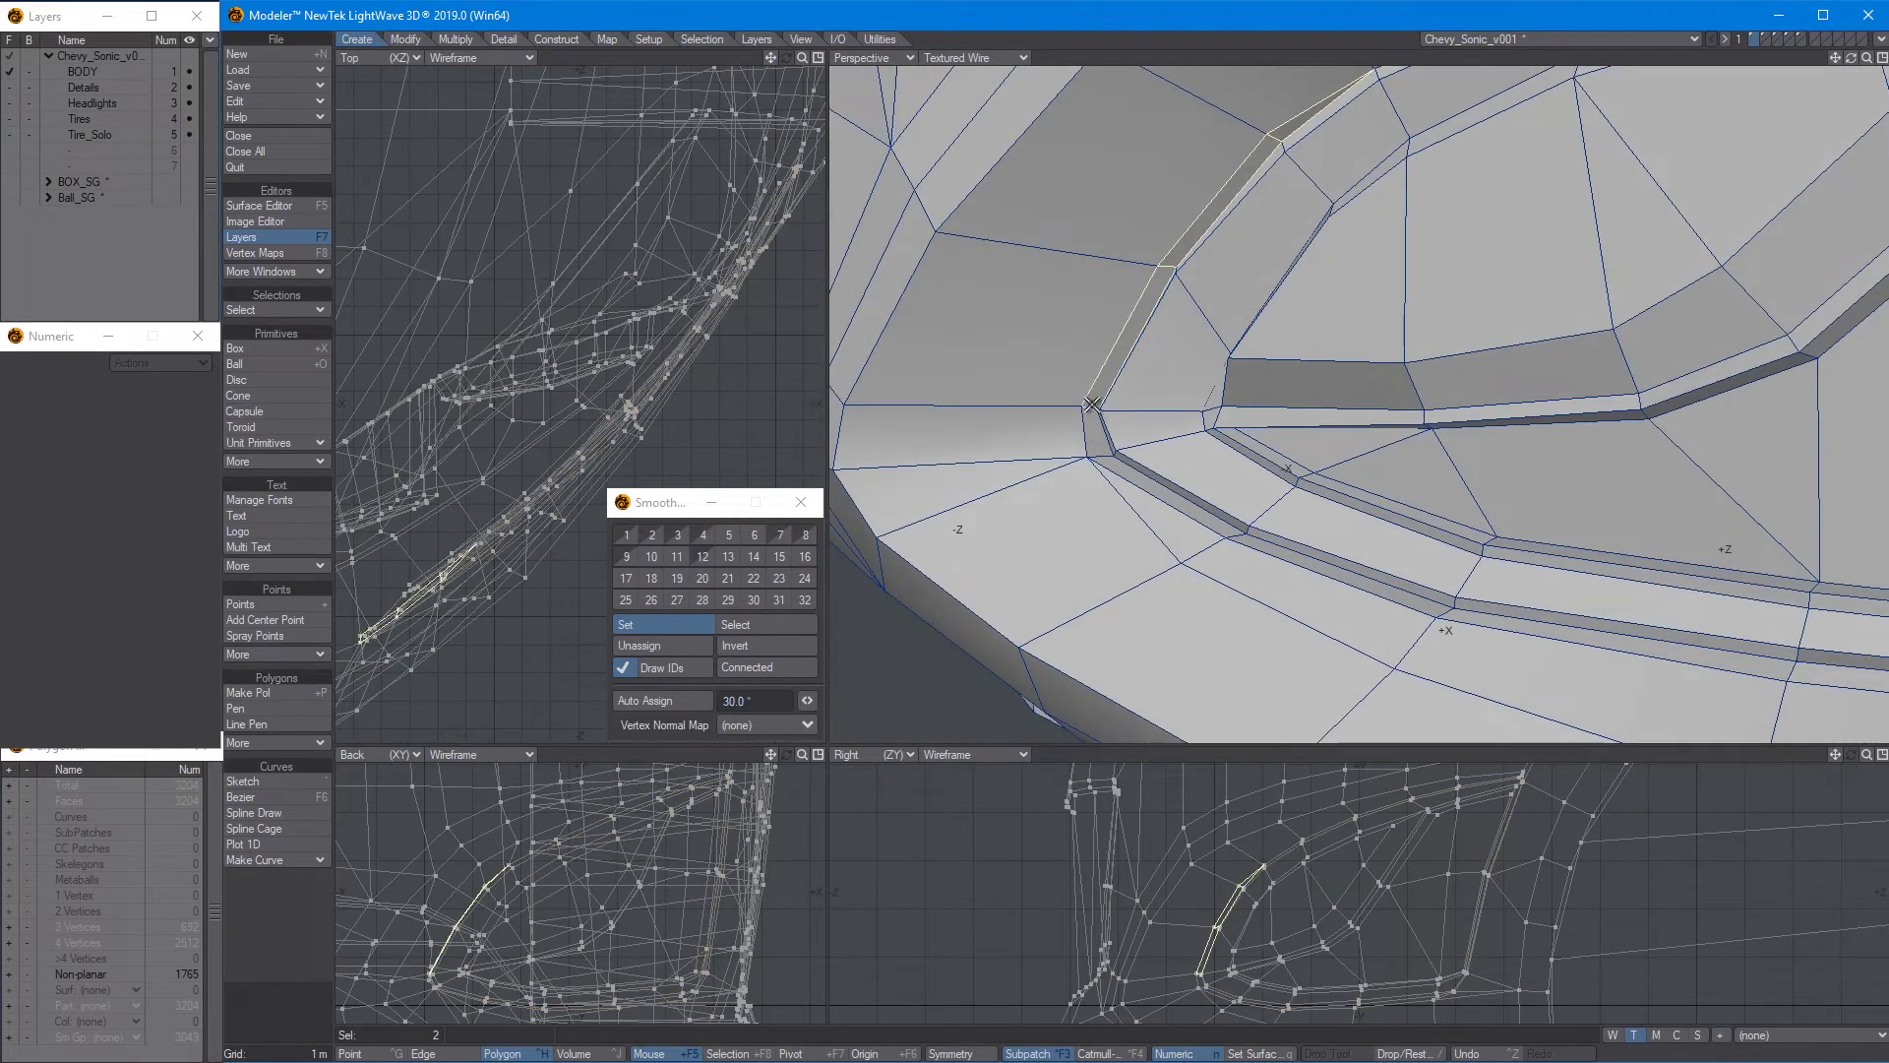
click(1229, 527)
click(1270, 543)
alt+drag(1270, 543, 1252, 571)
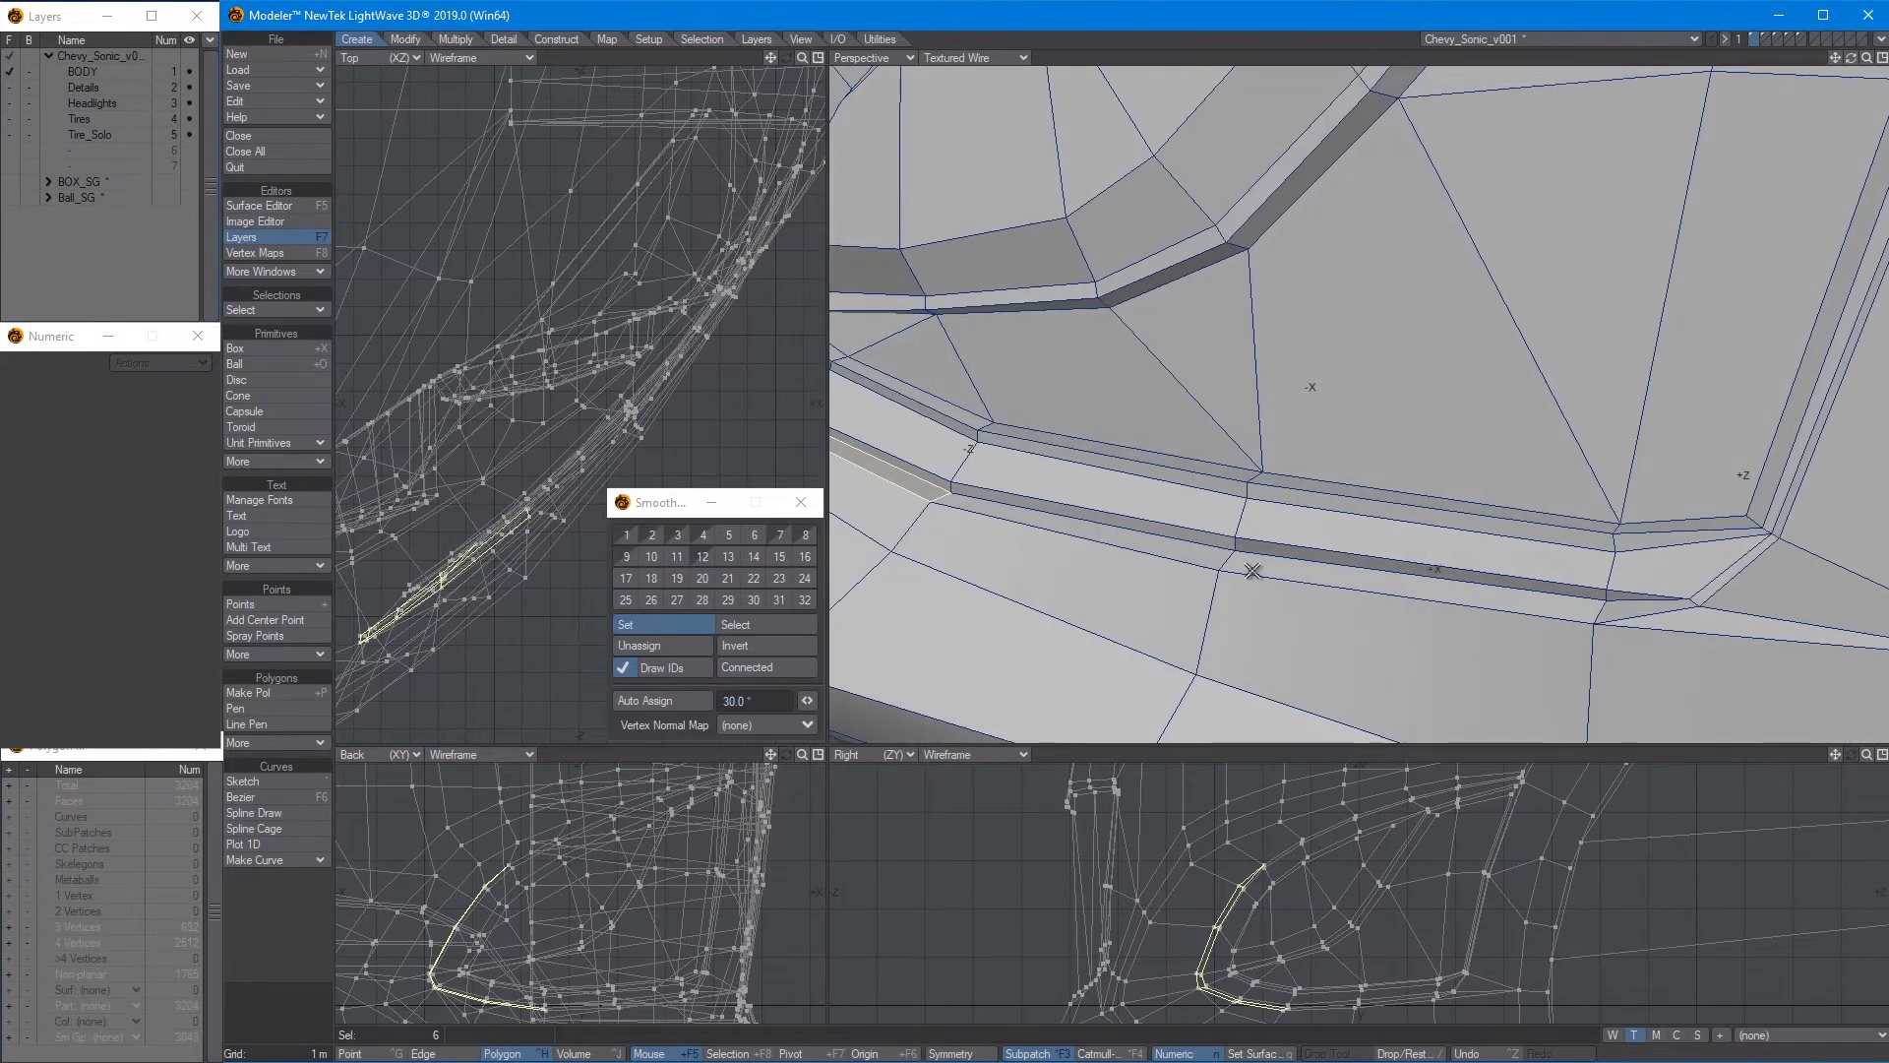
click(1205, 556)
click(1311, 574)
click(1766, 551)
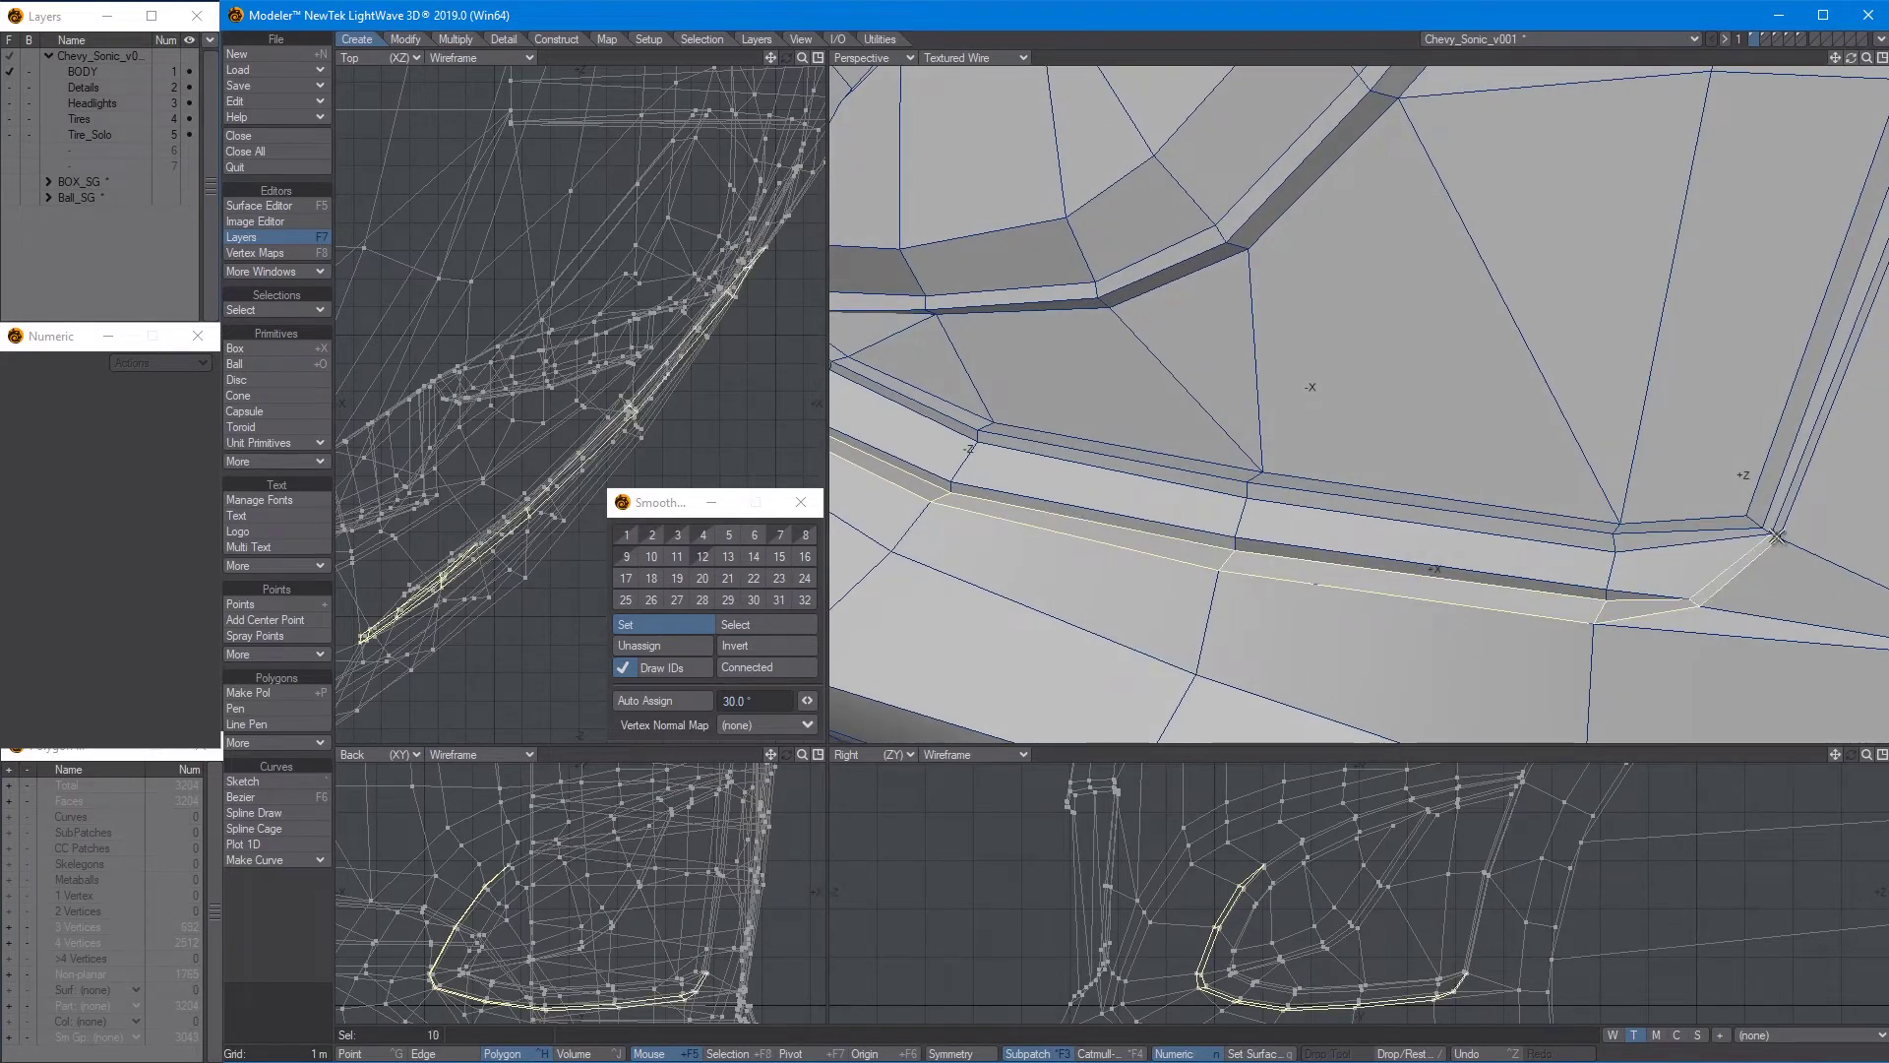
alt+drag(1726, 581, 1424, 453)
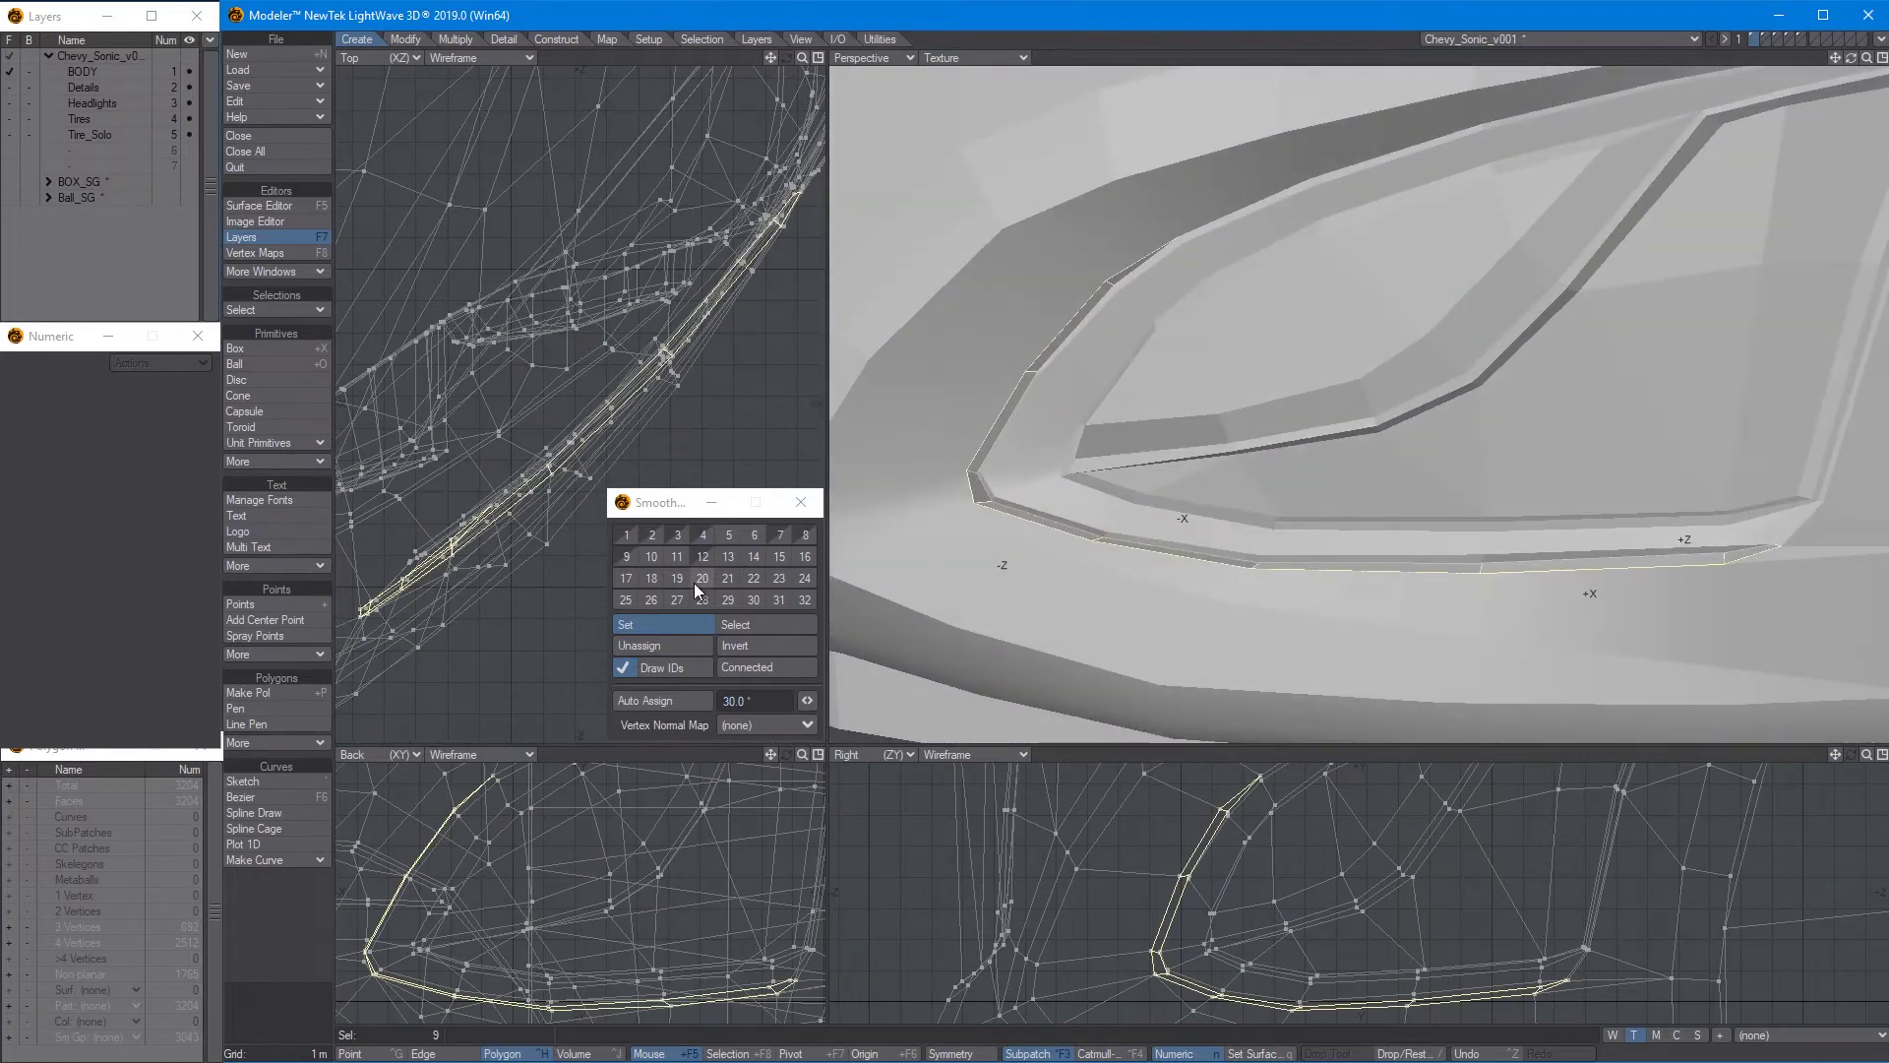
click(702, 577)
key(slash)
Select the five panel polygons inside the fog light's upper opening, assign them to smoothing group 2 and clear the selection
alt+drag(1248, 348, 1337, 410)
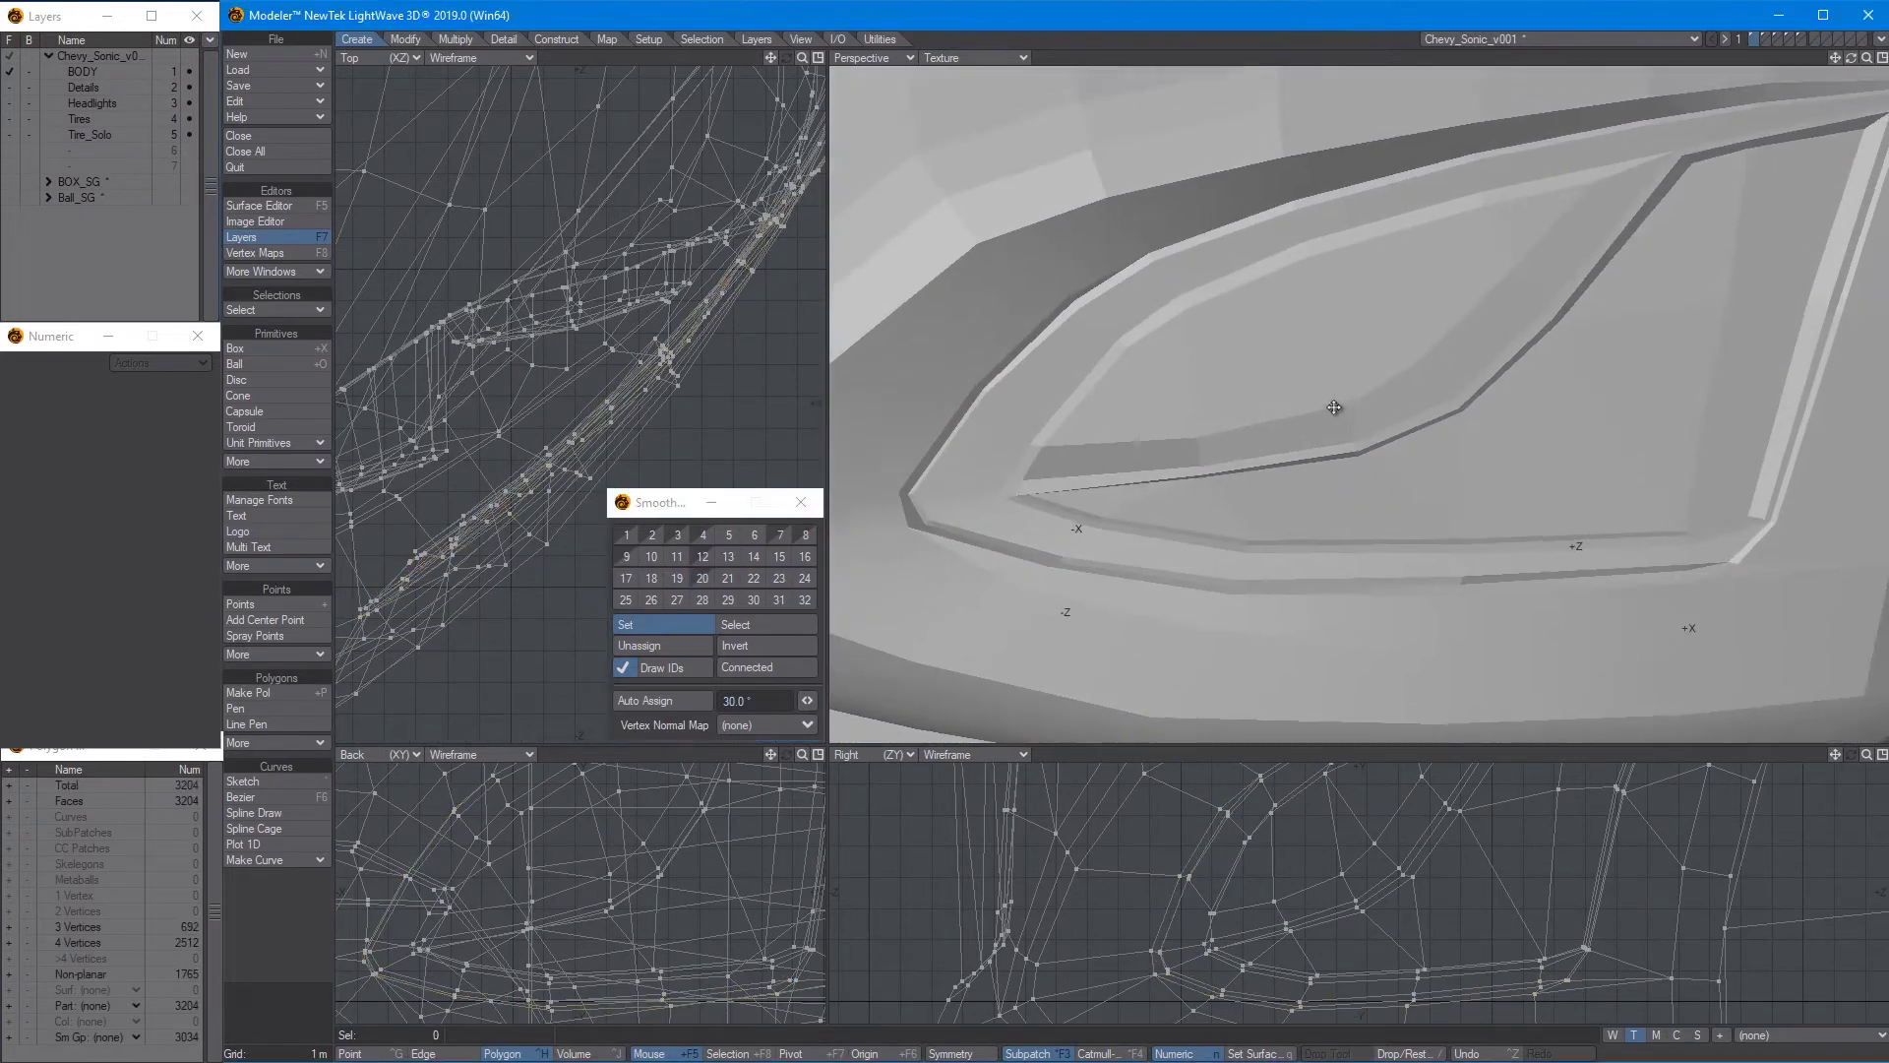
drag(1547, 227, 1124, 425)
click(1124, 425)
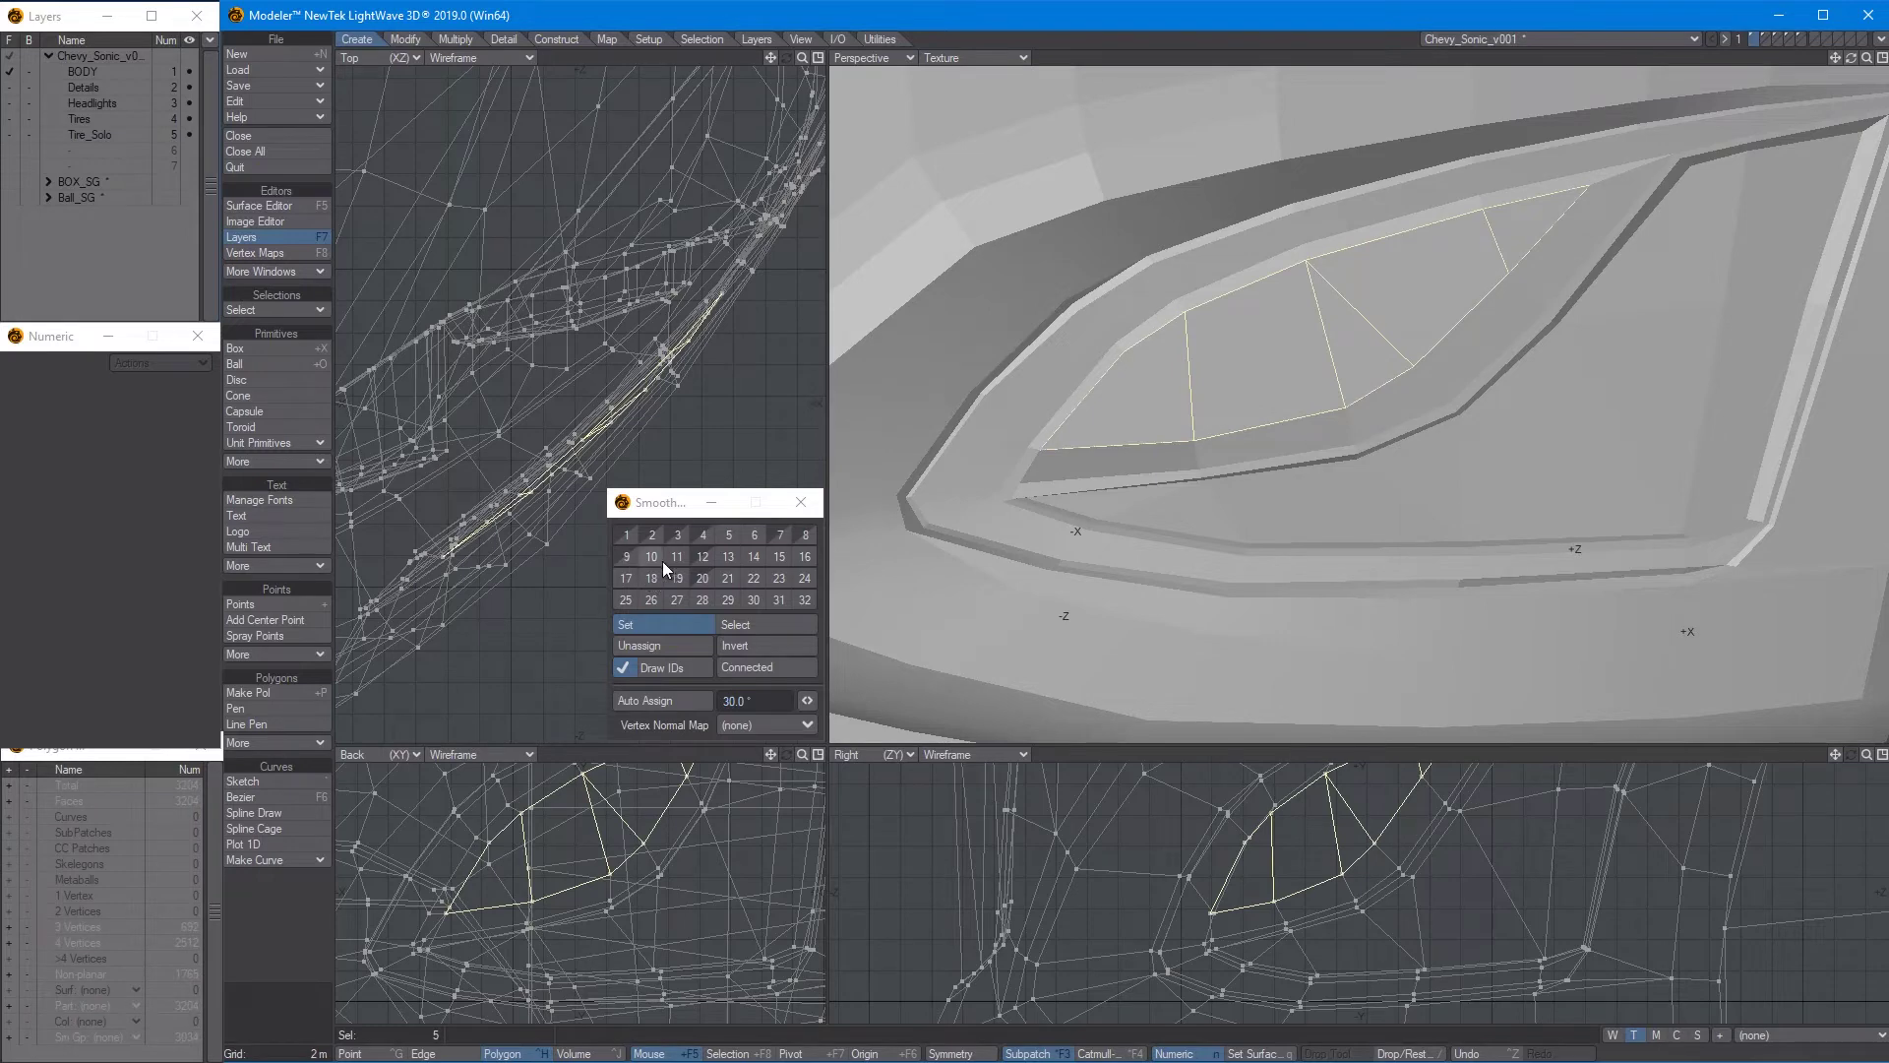
click(652, 535)
key(slash)
drag(1206, 296, 1162, 317)
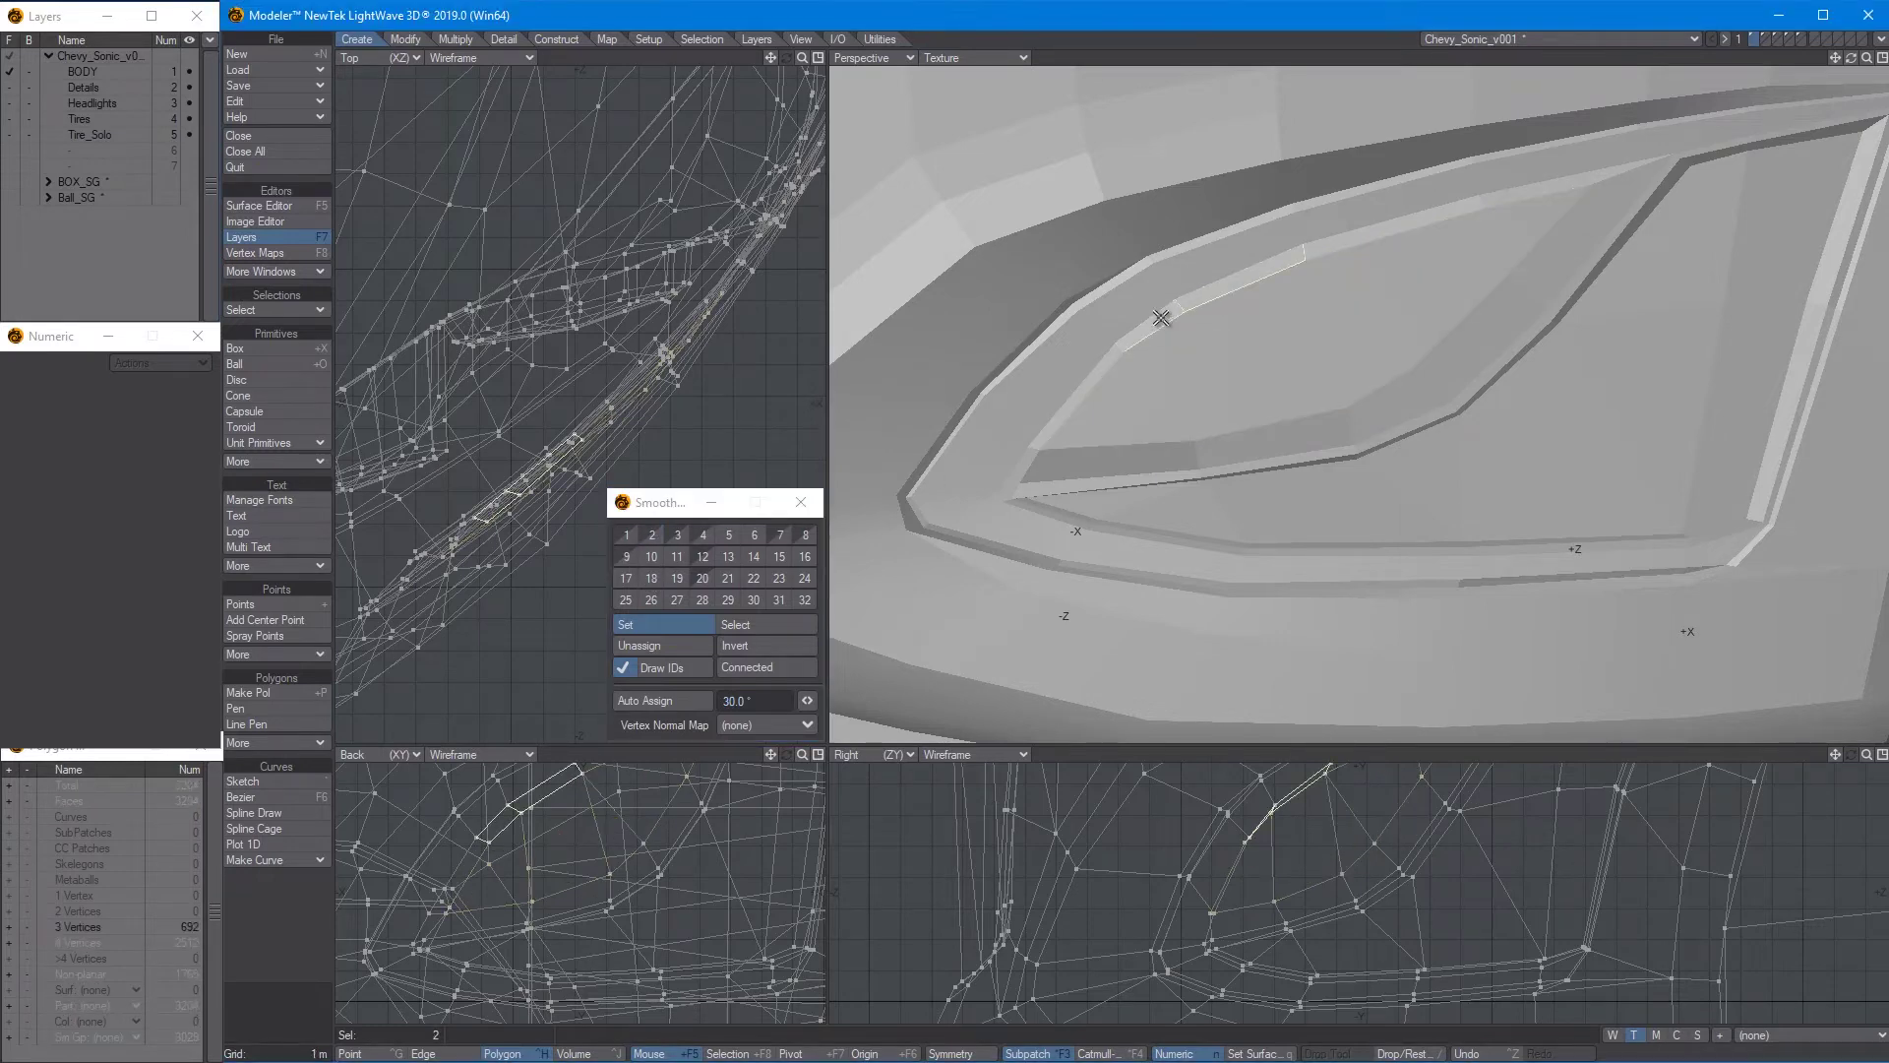
key(ctrl+l)
key(slash)
Select the lower side-wall strip of the fog light's upper opening, assign it to smoothing group 5 and clear the selection
mouse_move(1044, 439)
mouse_down()
mouse_move(1035, 462)
mouse_move(1168, 463)
mouse_move(1400, 409)
mouse_up()
key(slash)
click(1402, 406)
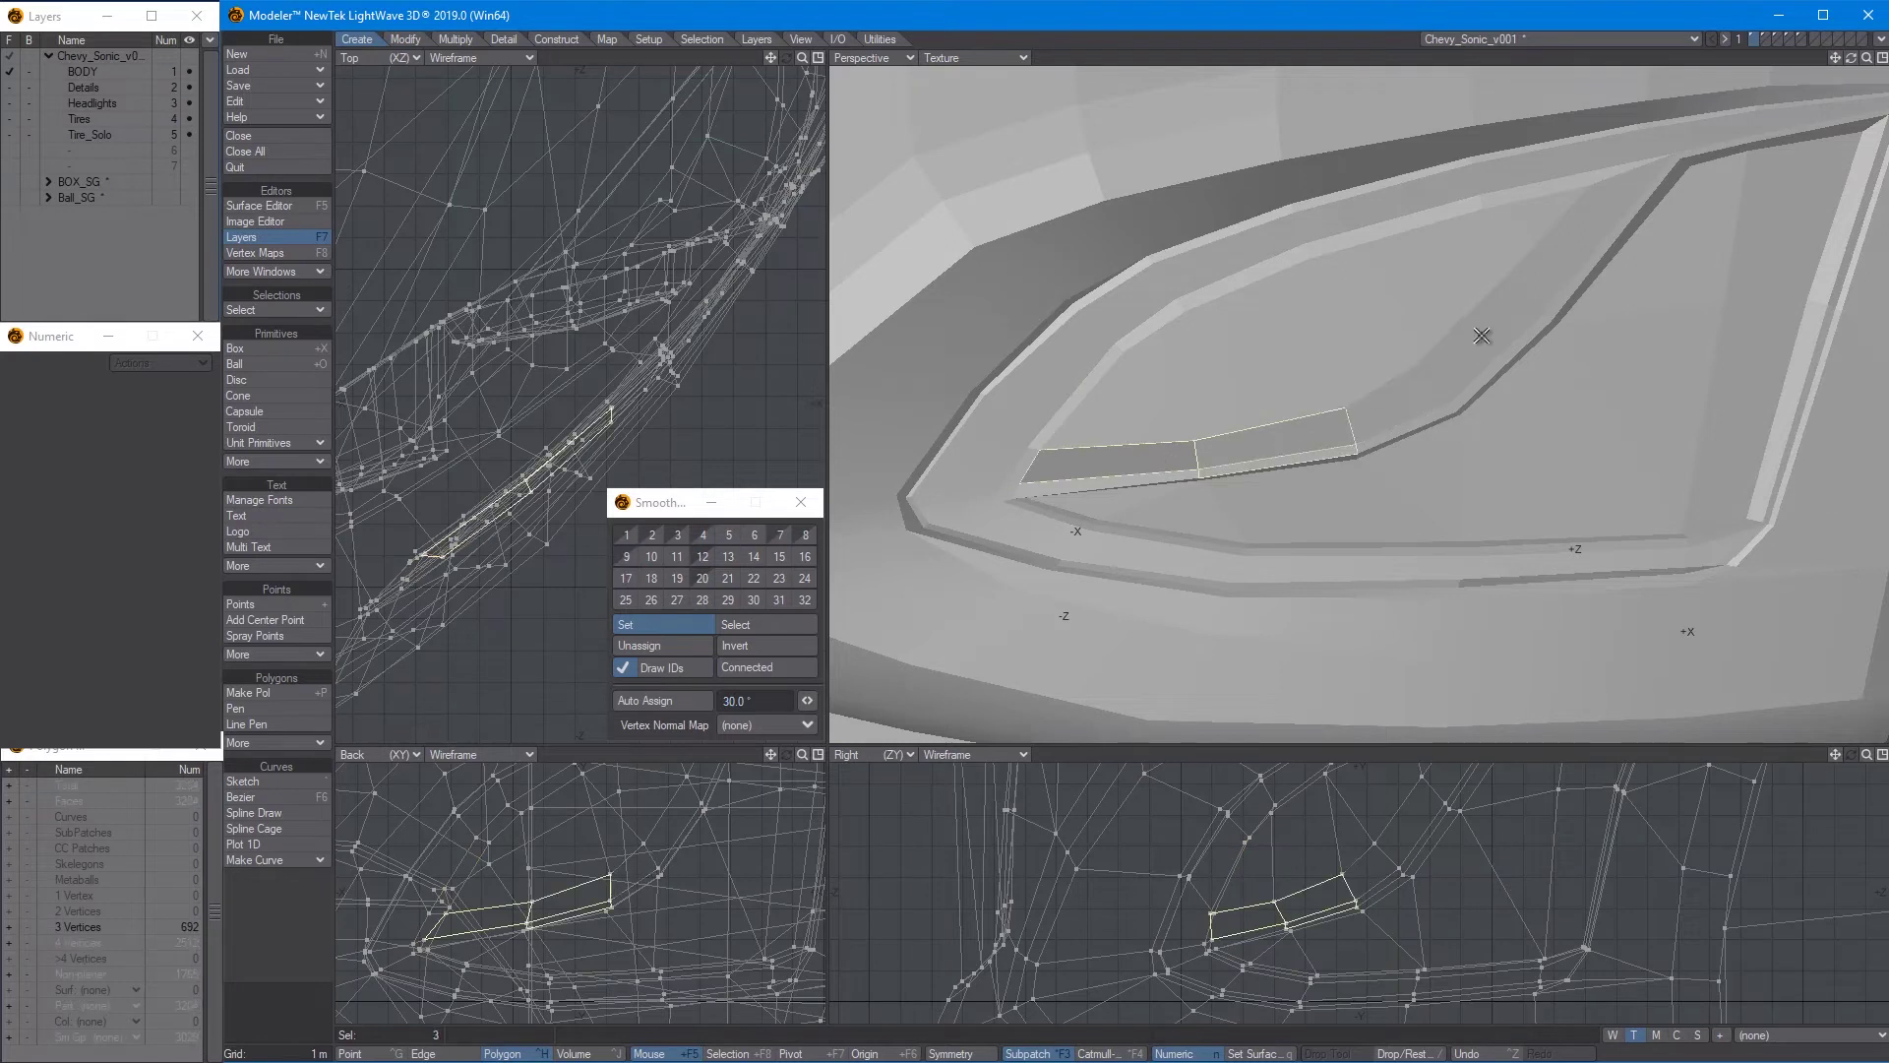
shift+click(1628, 195)
mouse_move(1622, 196)
mouse_down()
mouse_move(1391, 434)
mouse_move(1224, 520)
mouse_up()
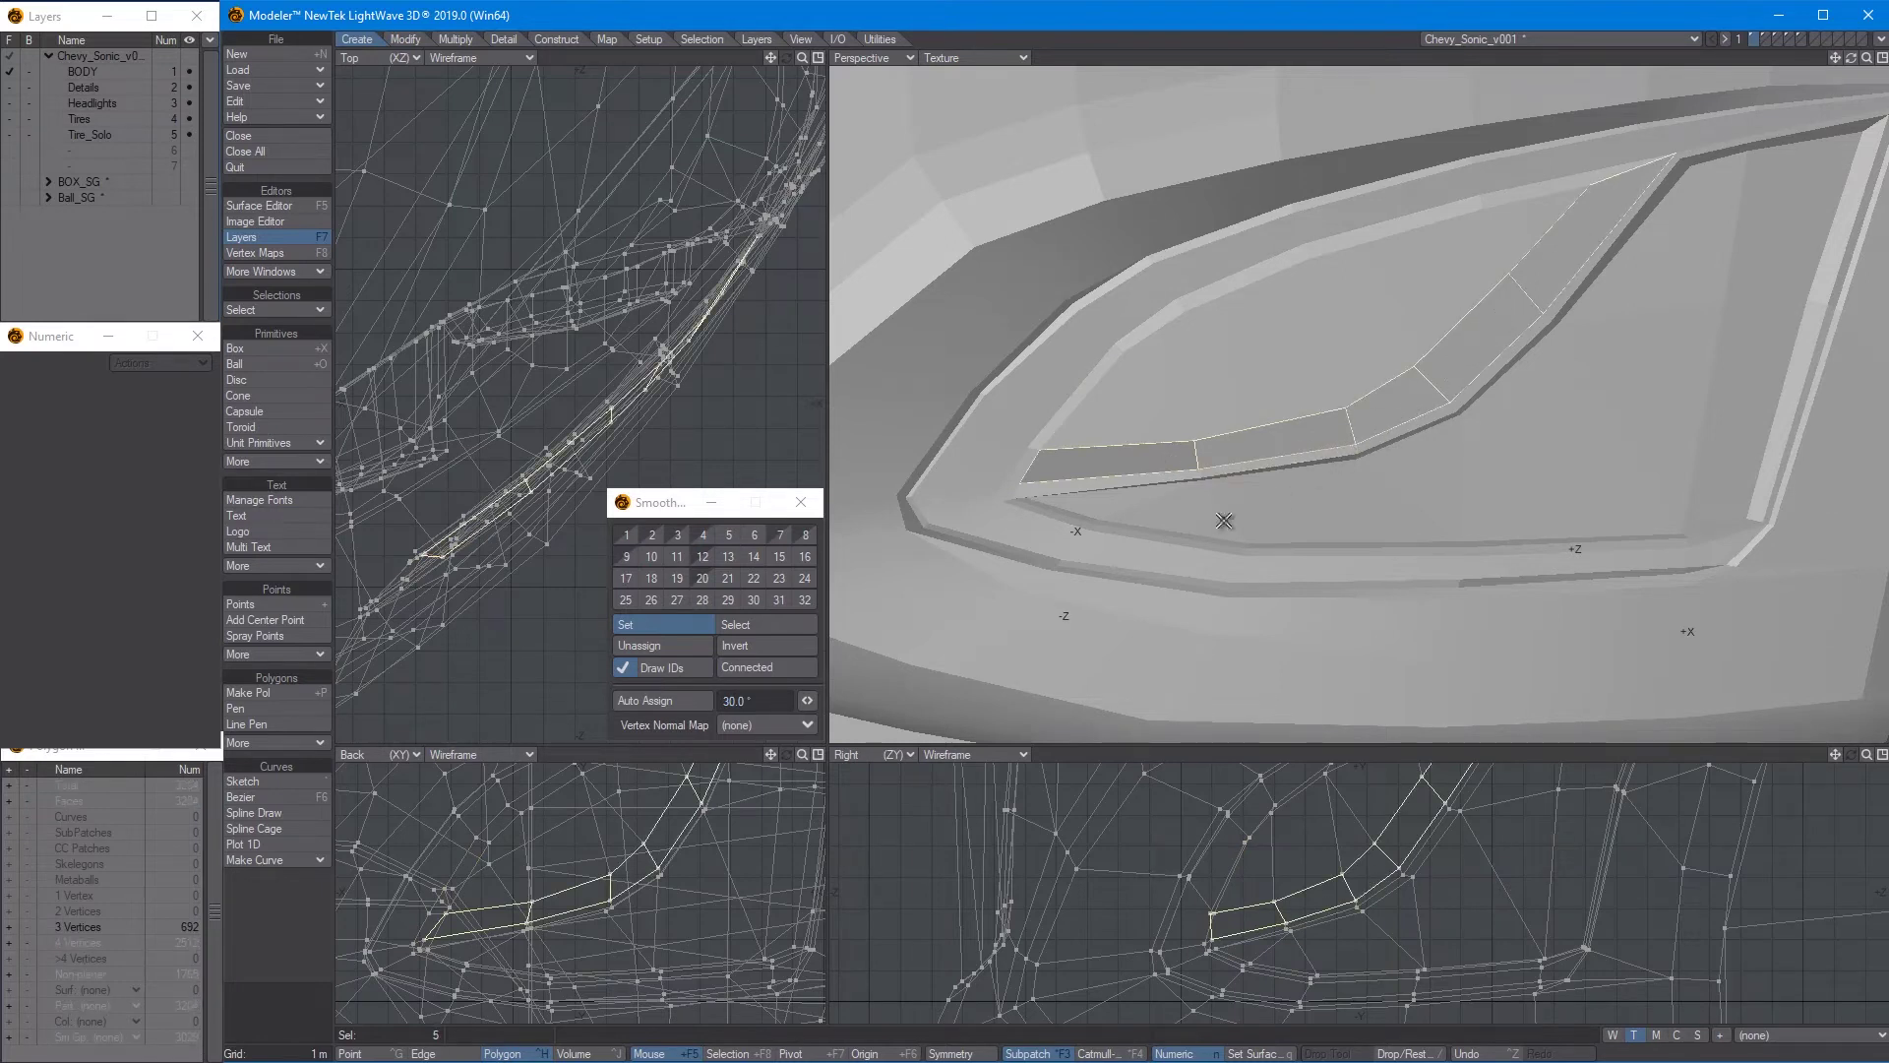
click(728, 534)
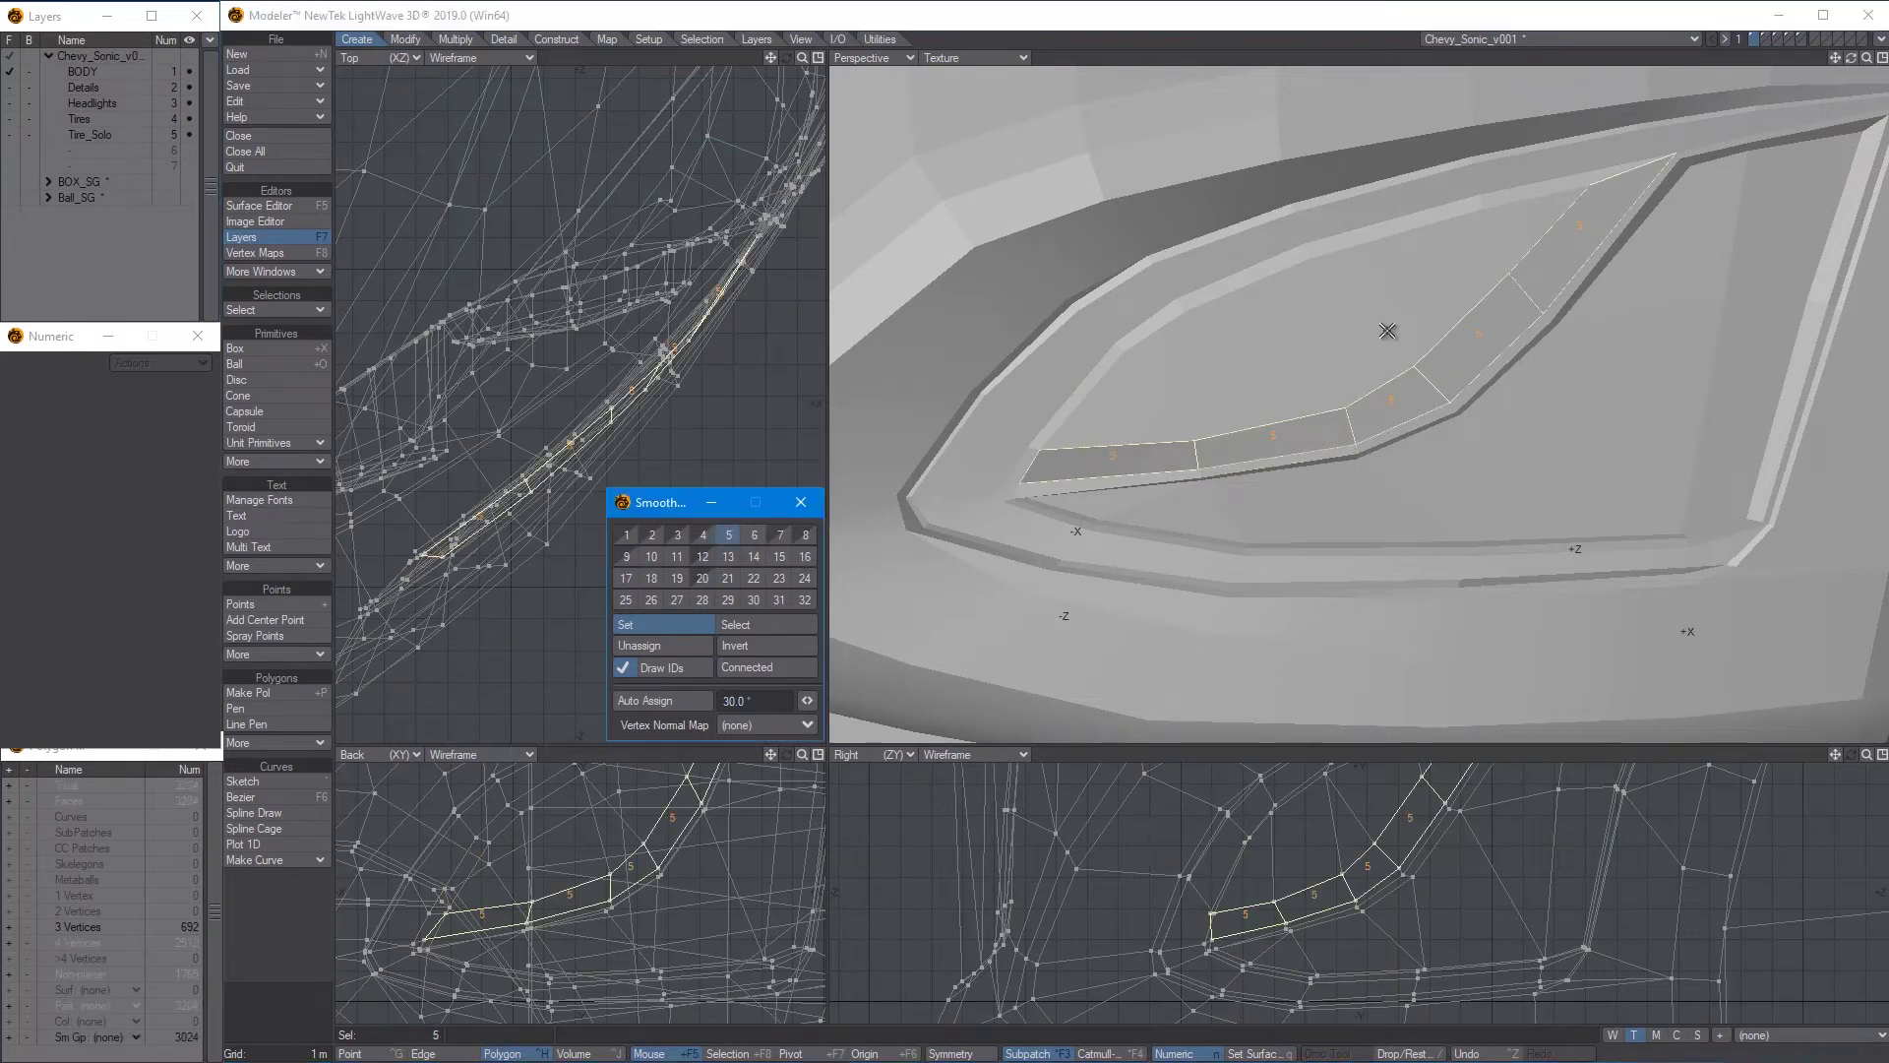
key(slash)
Select the upper side-wall strip of the fog light's upper opening, assign it to smoothing group 14 and clear the selection
drag(1564, 185, 1441, 240)
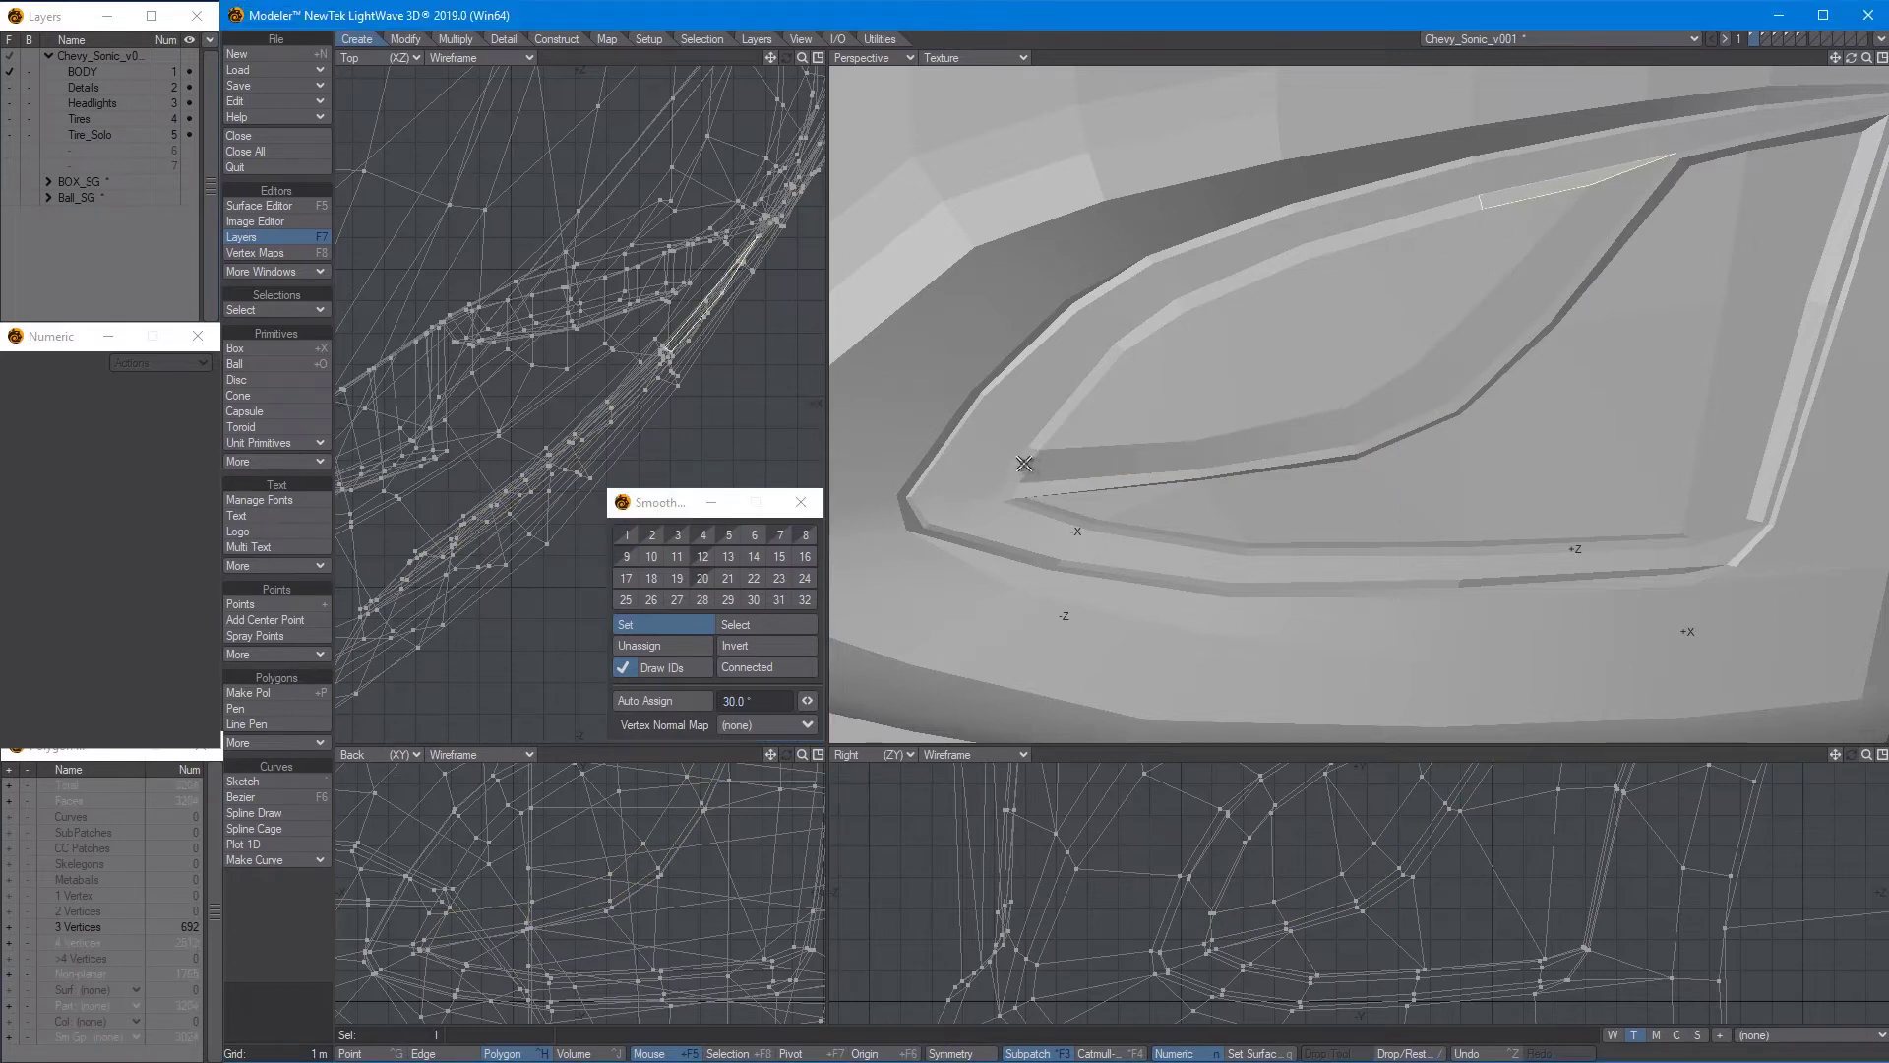
key(ctrl+l)
scroll(1010, 489, up, 3)
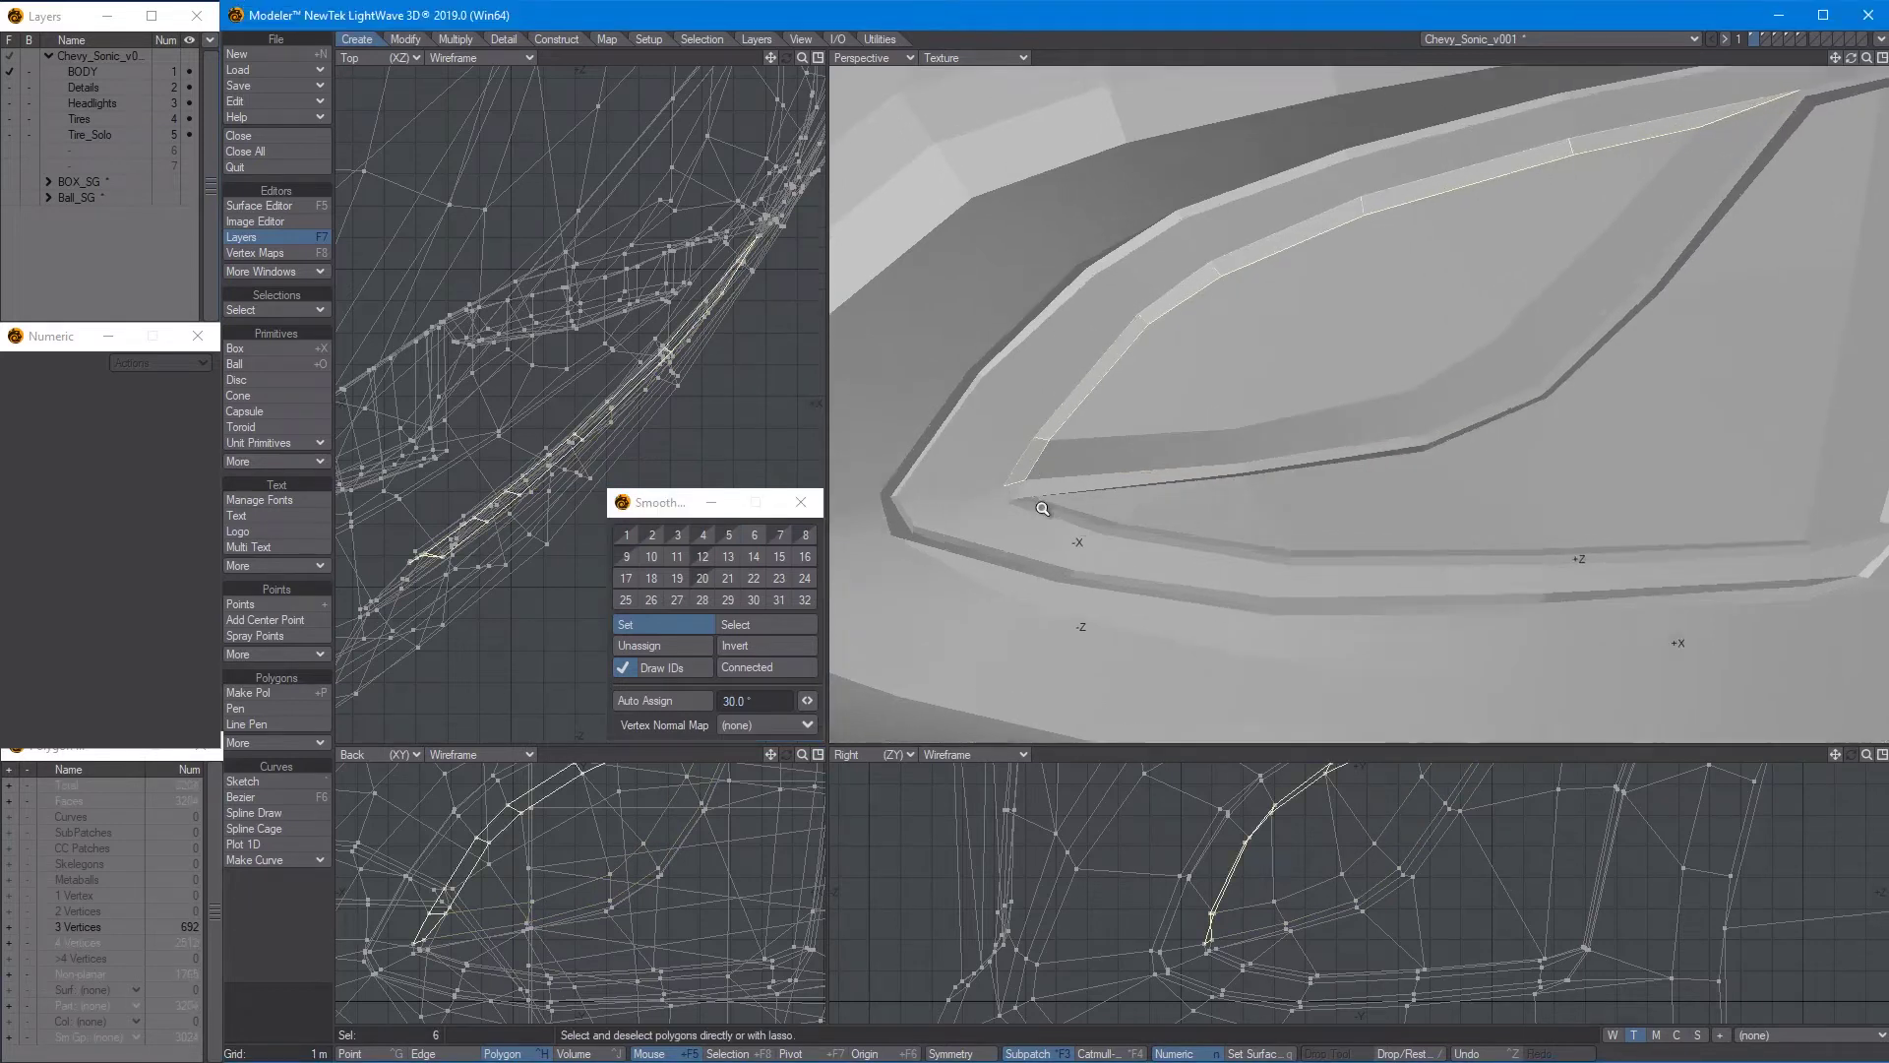
alt+drag(1154, 482, 1298, 312)
shift+click(1051, 503)
click(747, 553)
key(slash)
Select the panel polygons inside the fog light's lower rear opening, assign them to smoothing group 28 and clear the selection
scroll(1139, 482, down, 5)
scroll(1315, 312, up, 3)
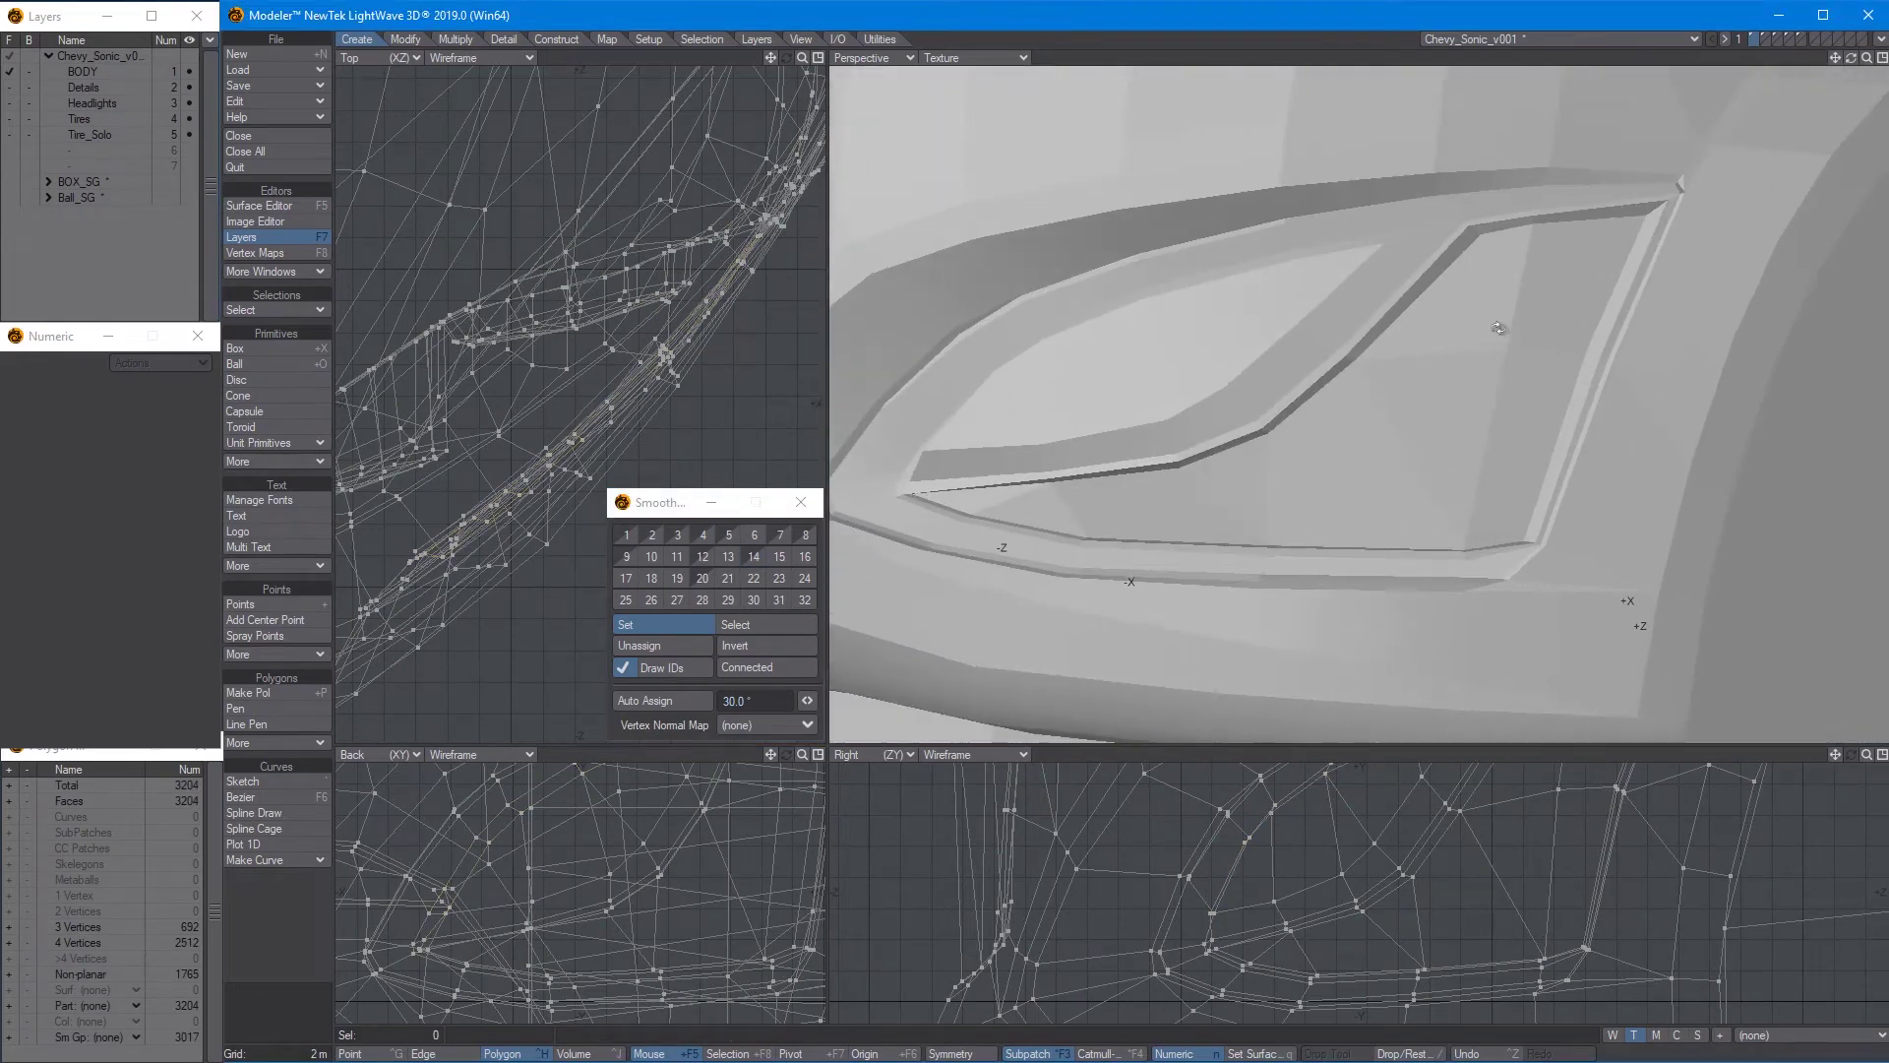
mouse_move(1552, 290)
mouse_down()
mouse_move(1136, 506)
mouse_move(989, 504)
mouse_up()
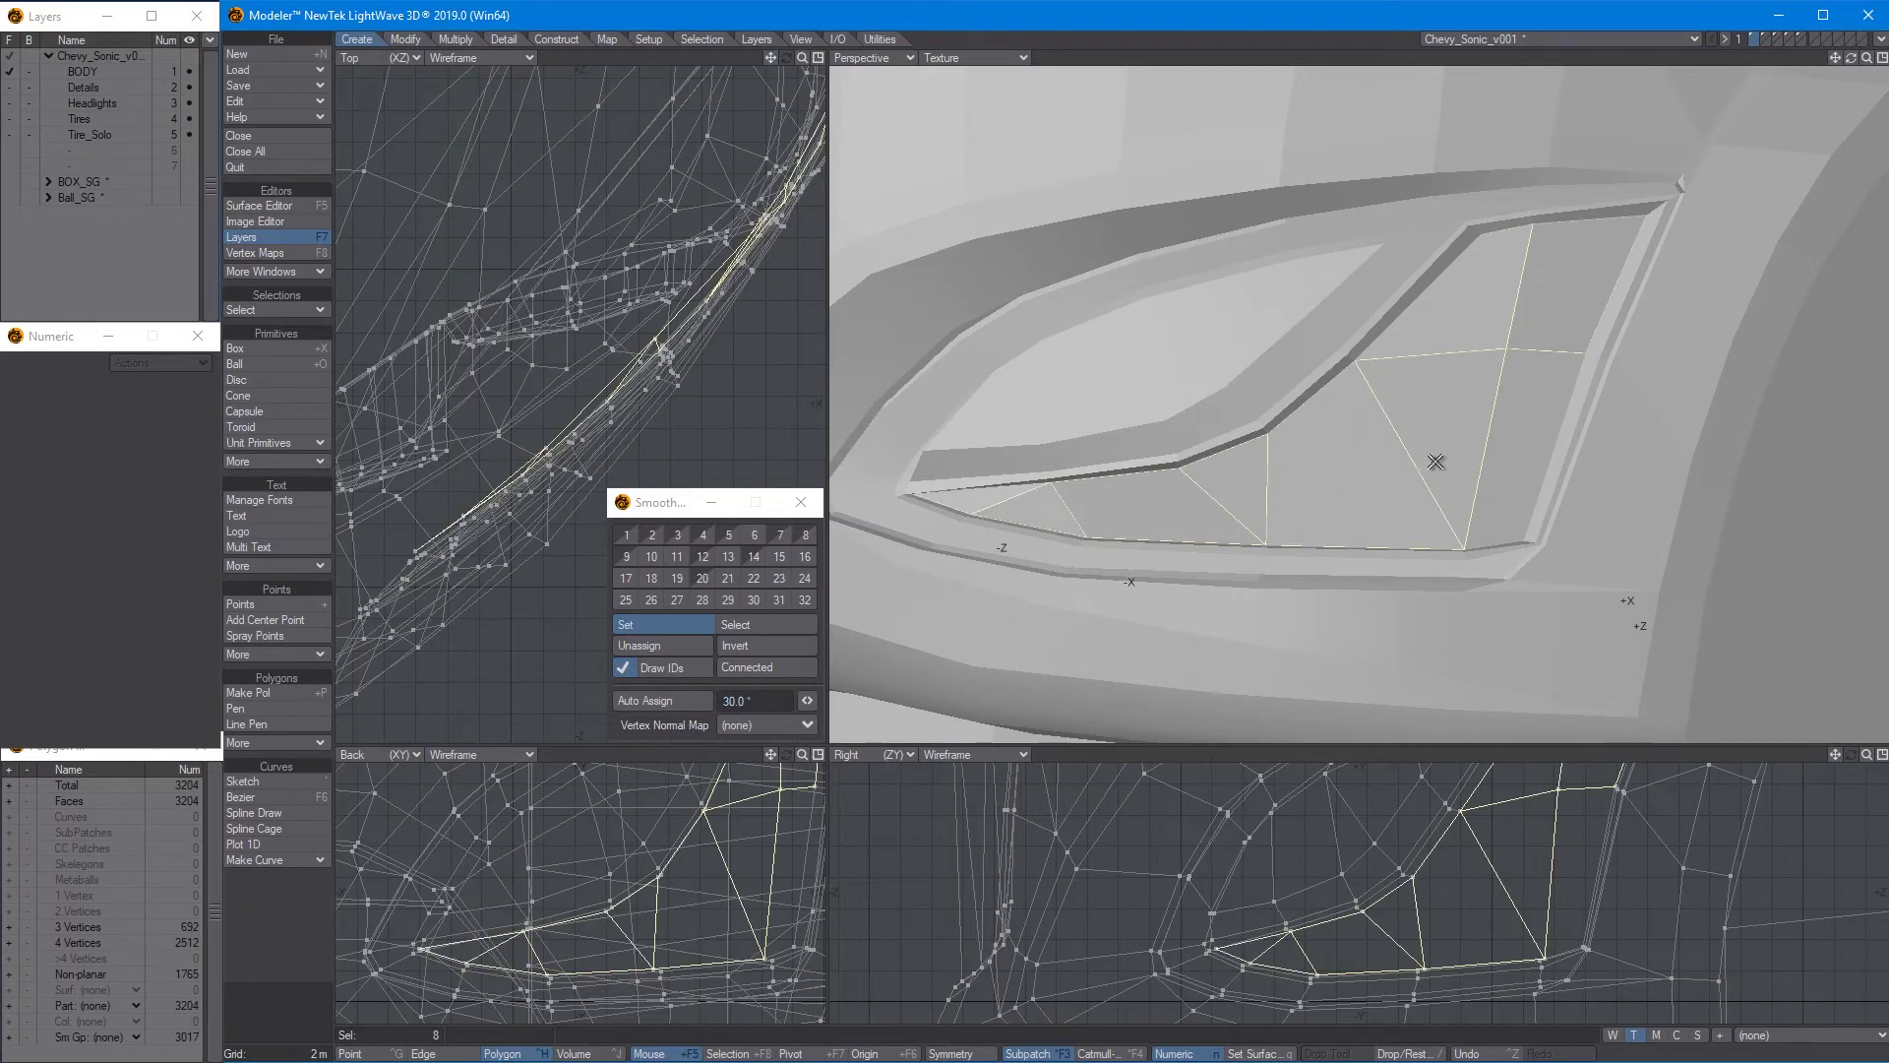
shift+click(1480, 509)
alt+drag(1480, 510, 1433, 380)
click(704, 600)
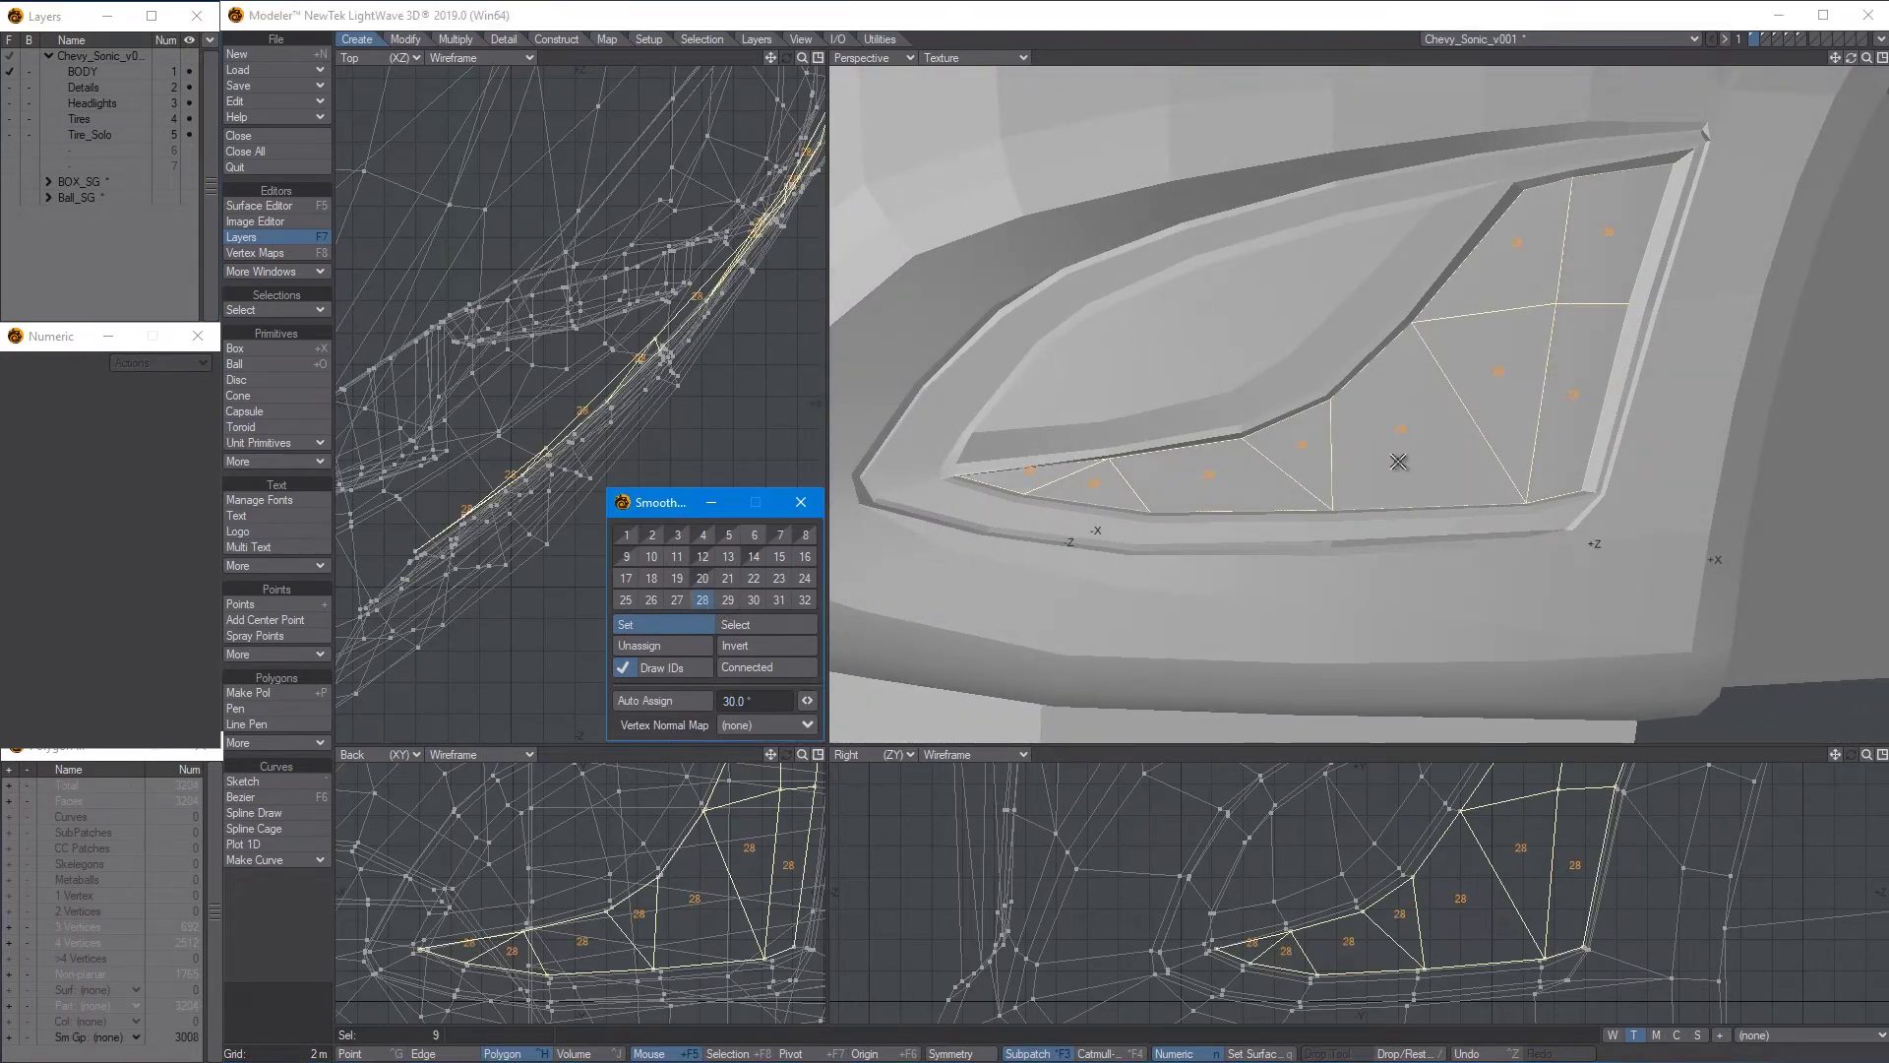
key(/)
Select the thin side-wall polygons along the lower opening's bottom edge and assign them to smoothing group 32
alt+drag(1289, 460, 1227, 387)
click(1379, 559)
click(1044, 351)
drag(1122, 426, 1172, 458)
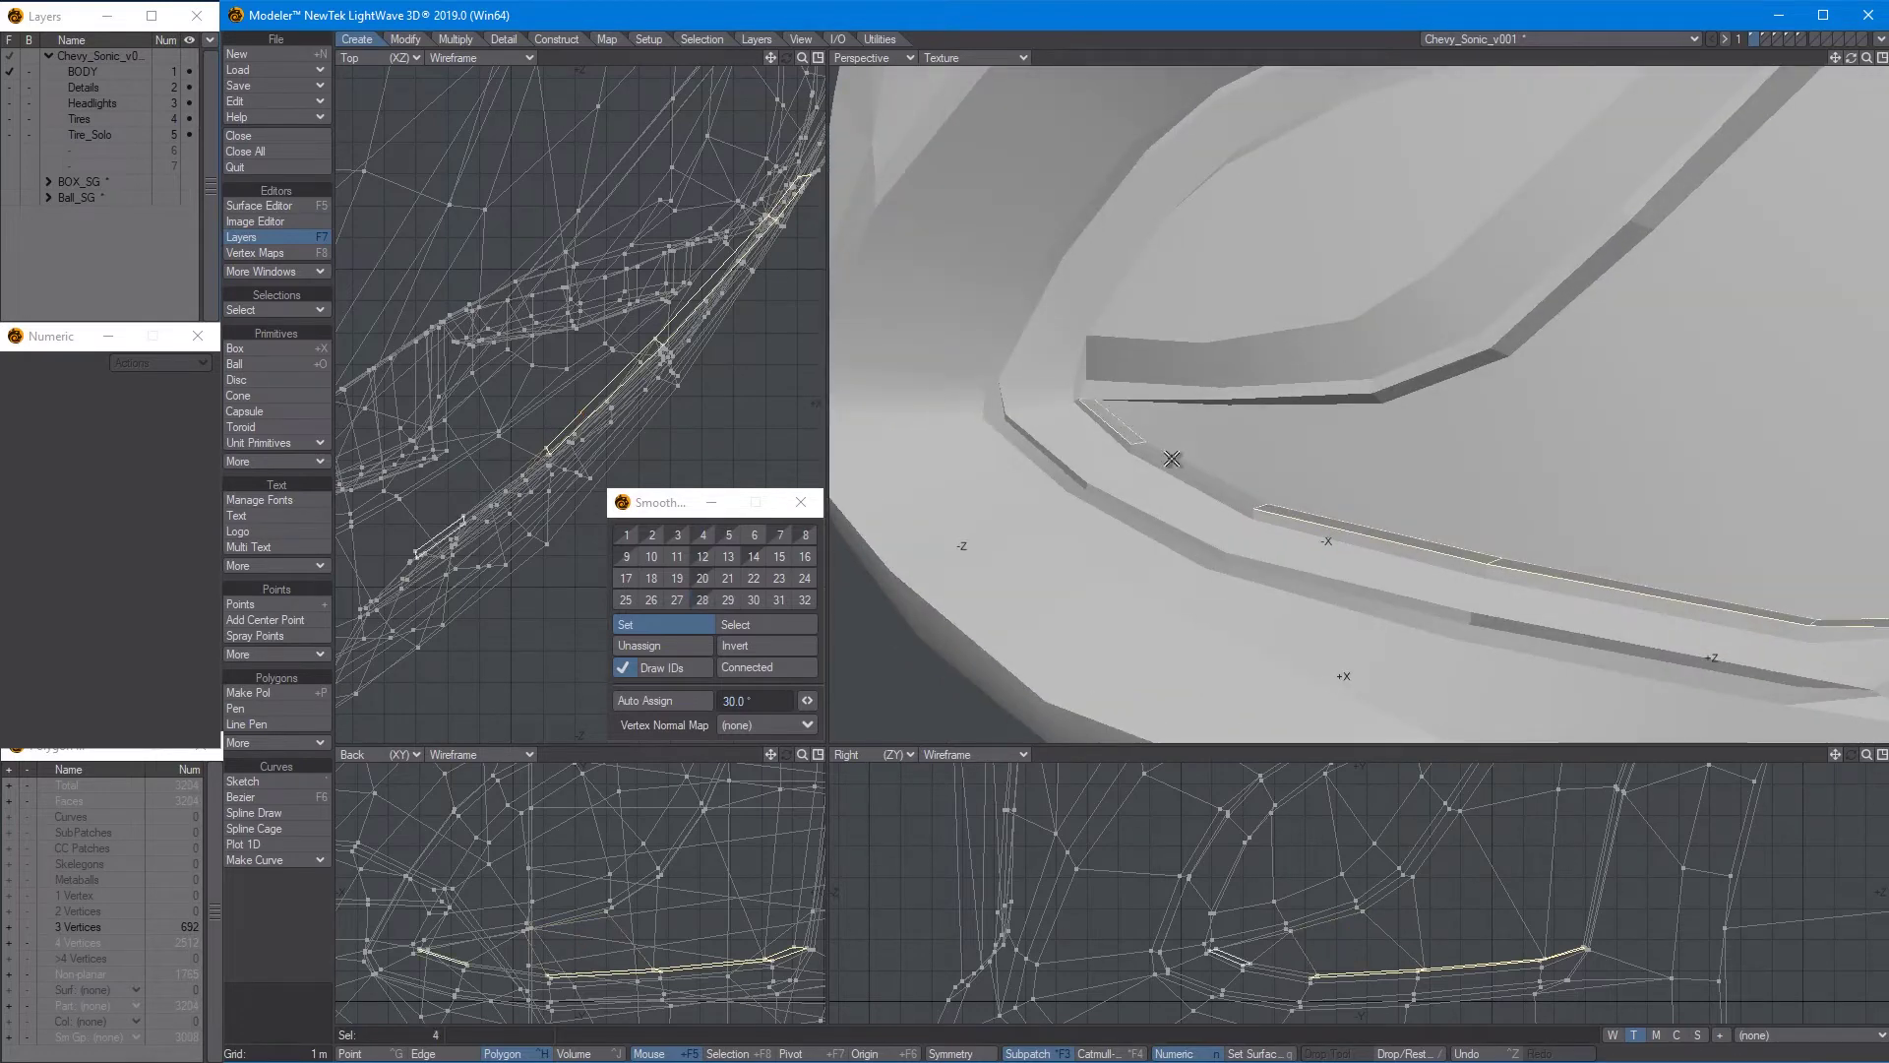
click(1179, 463)
click(802, 602)
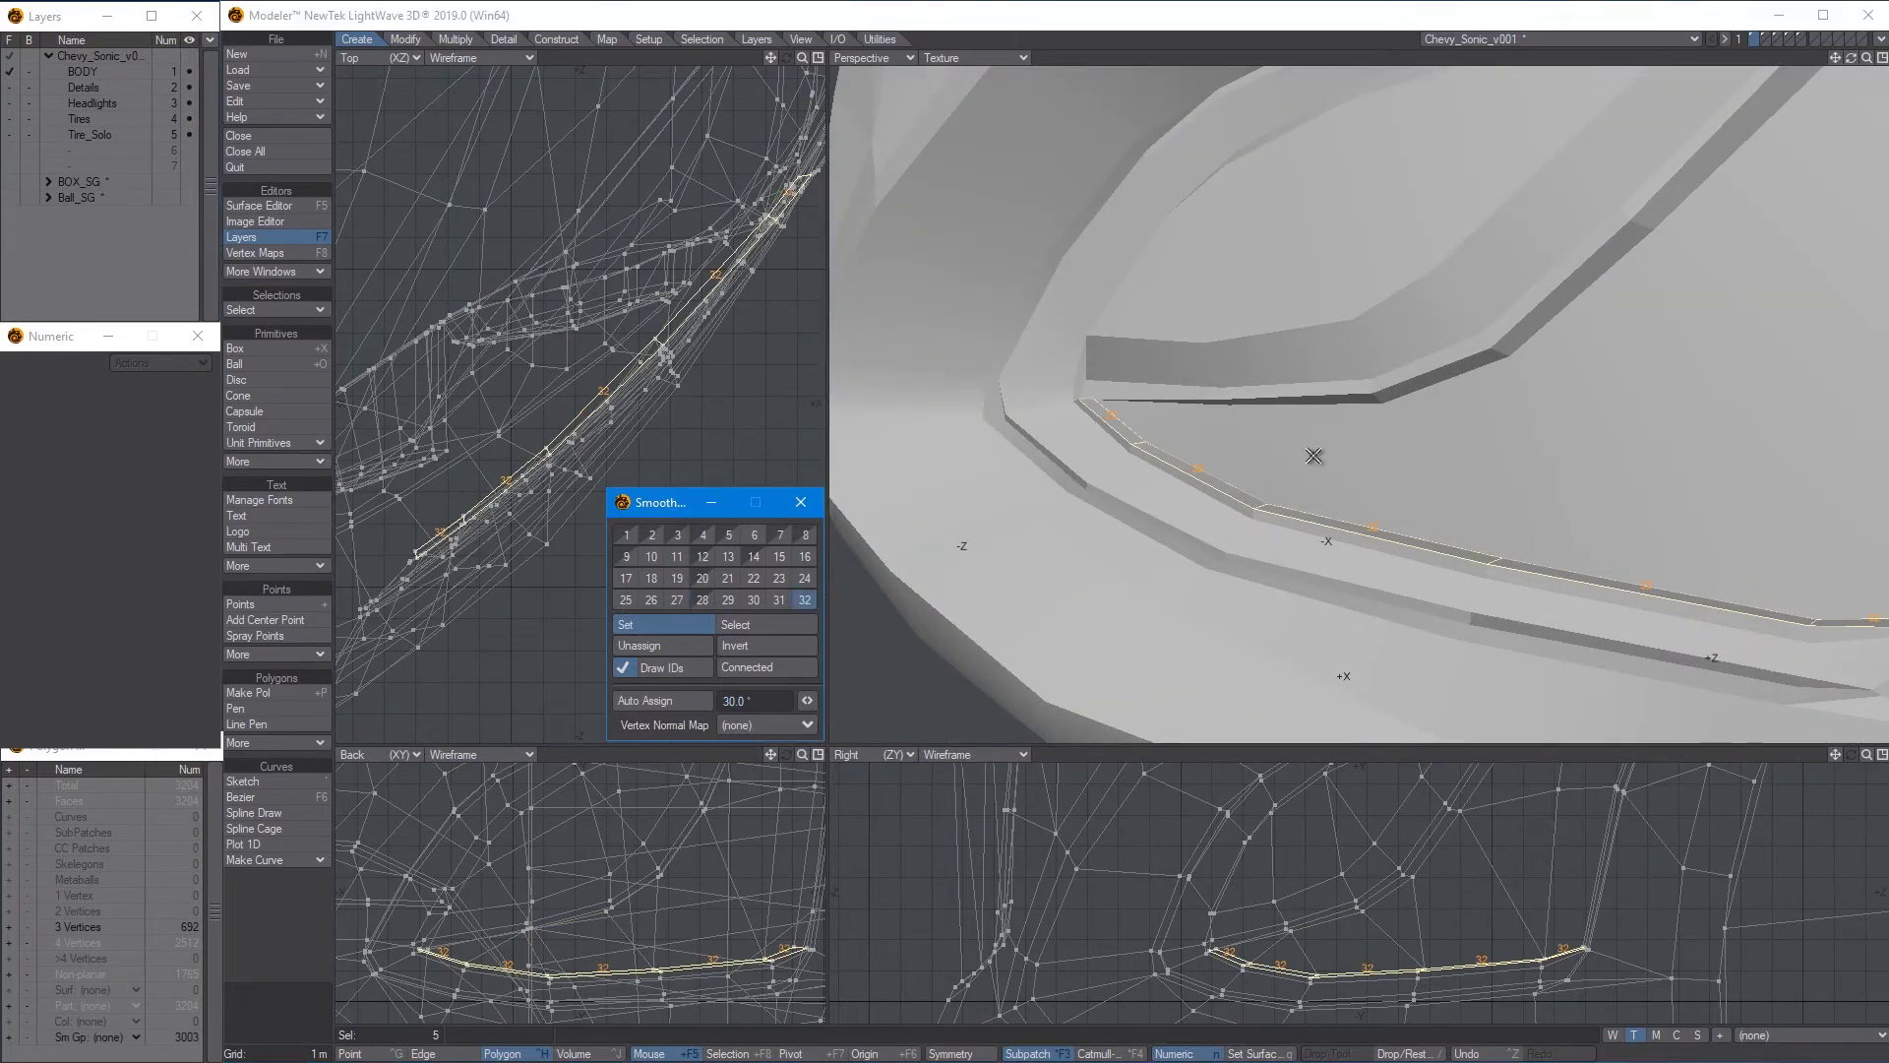
Select the rim strip along the bottom and rear edges of the fog light's lower opening, assign it to smoothing group 27 and clear the selection
key(slash)
click(1118, 441)
alt+drag(1324, 474, 1447, 517)
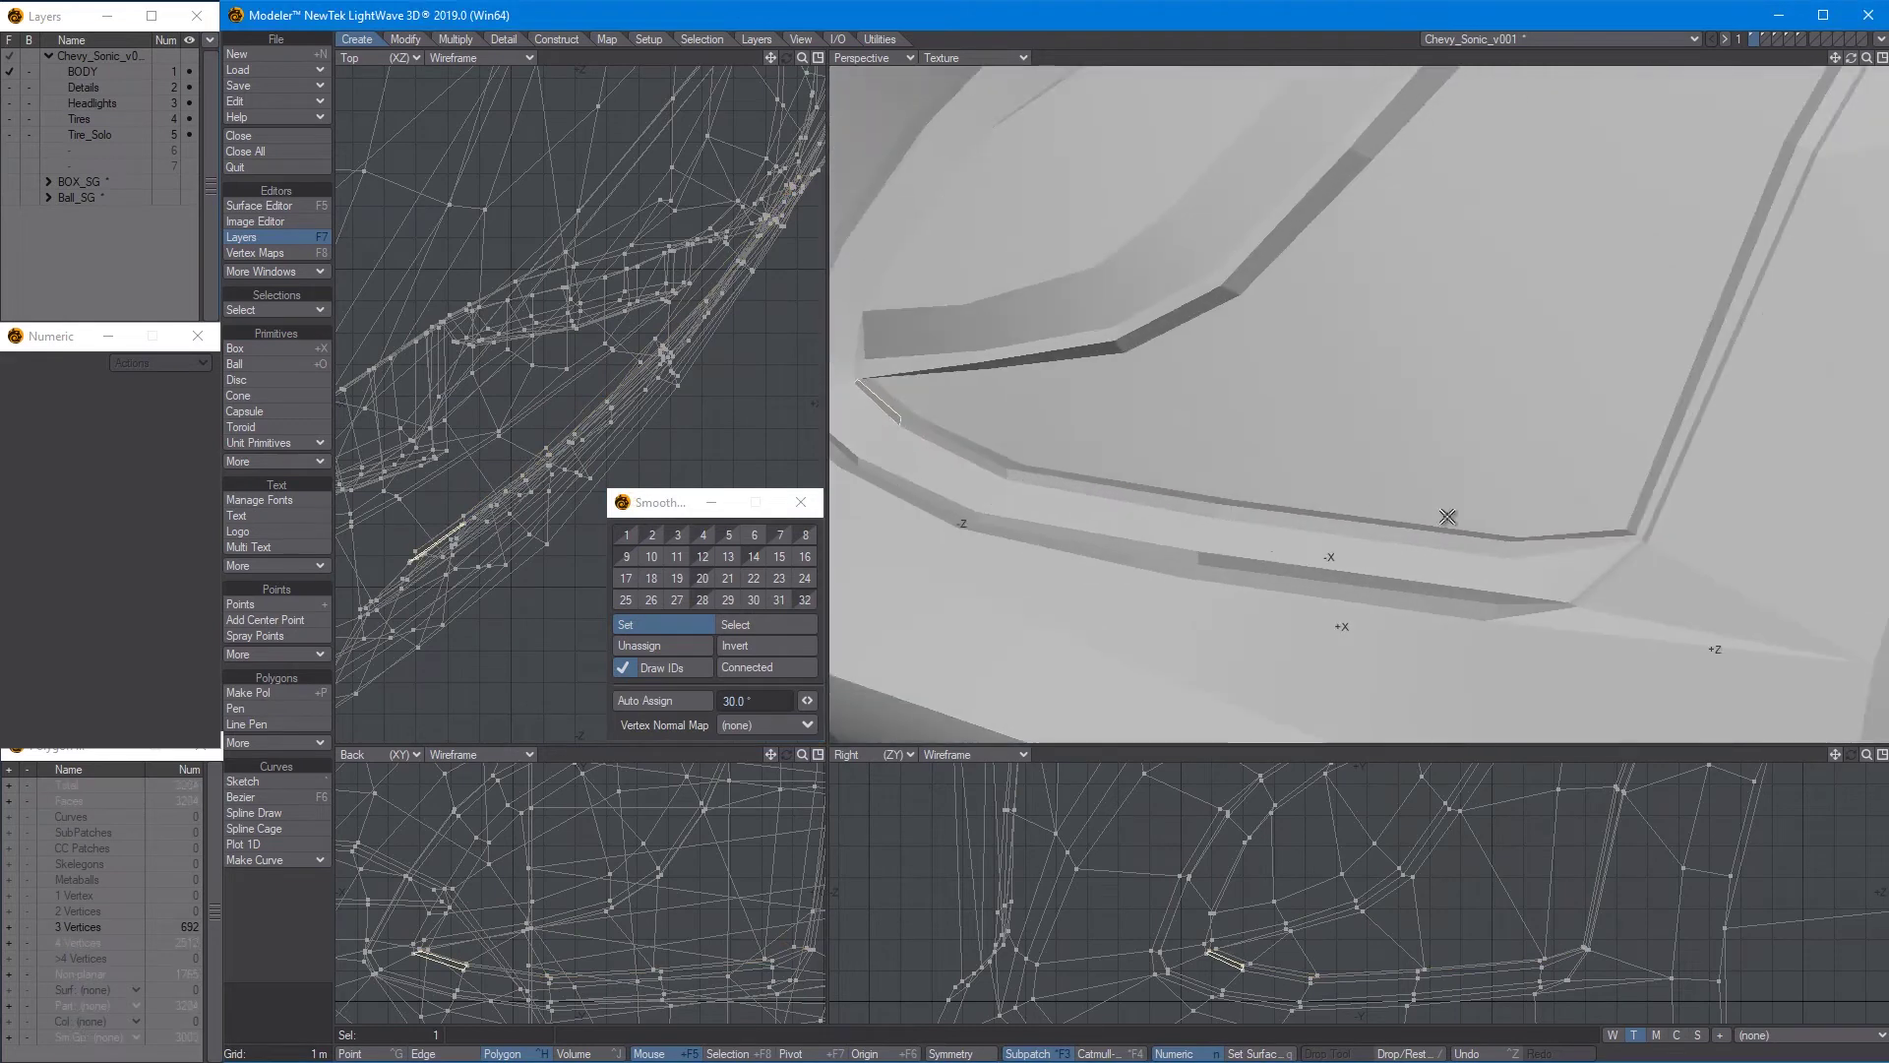
shift+click(1443, 540)
key(bracketright)
shift+click(1521, 550)
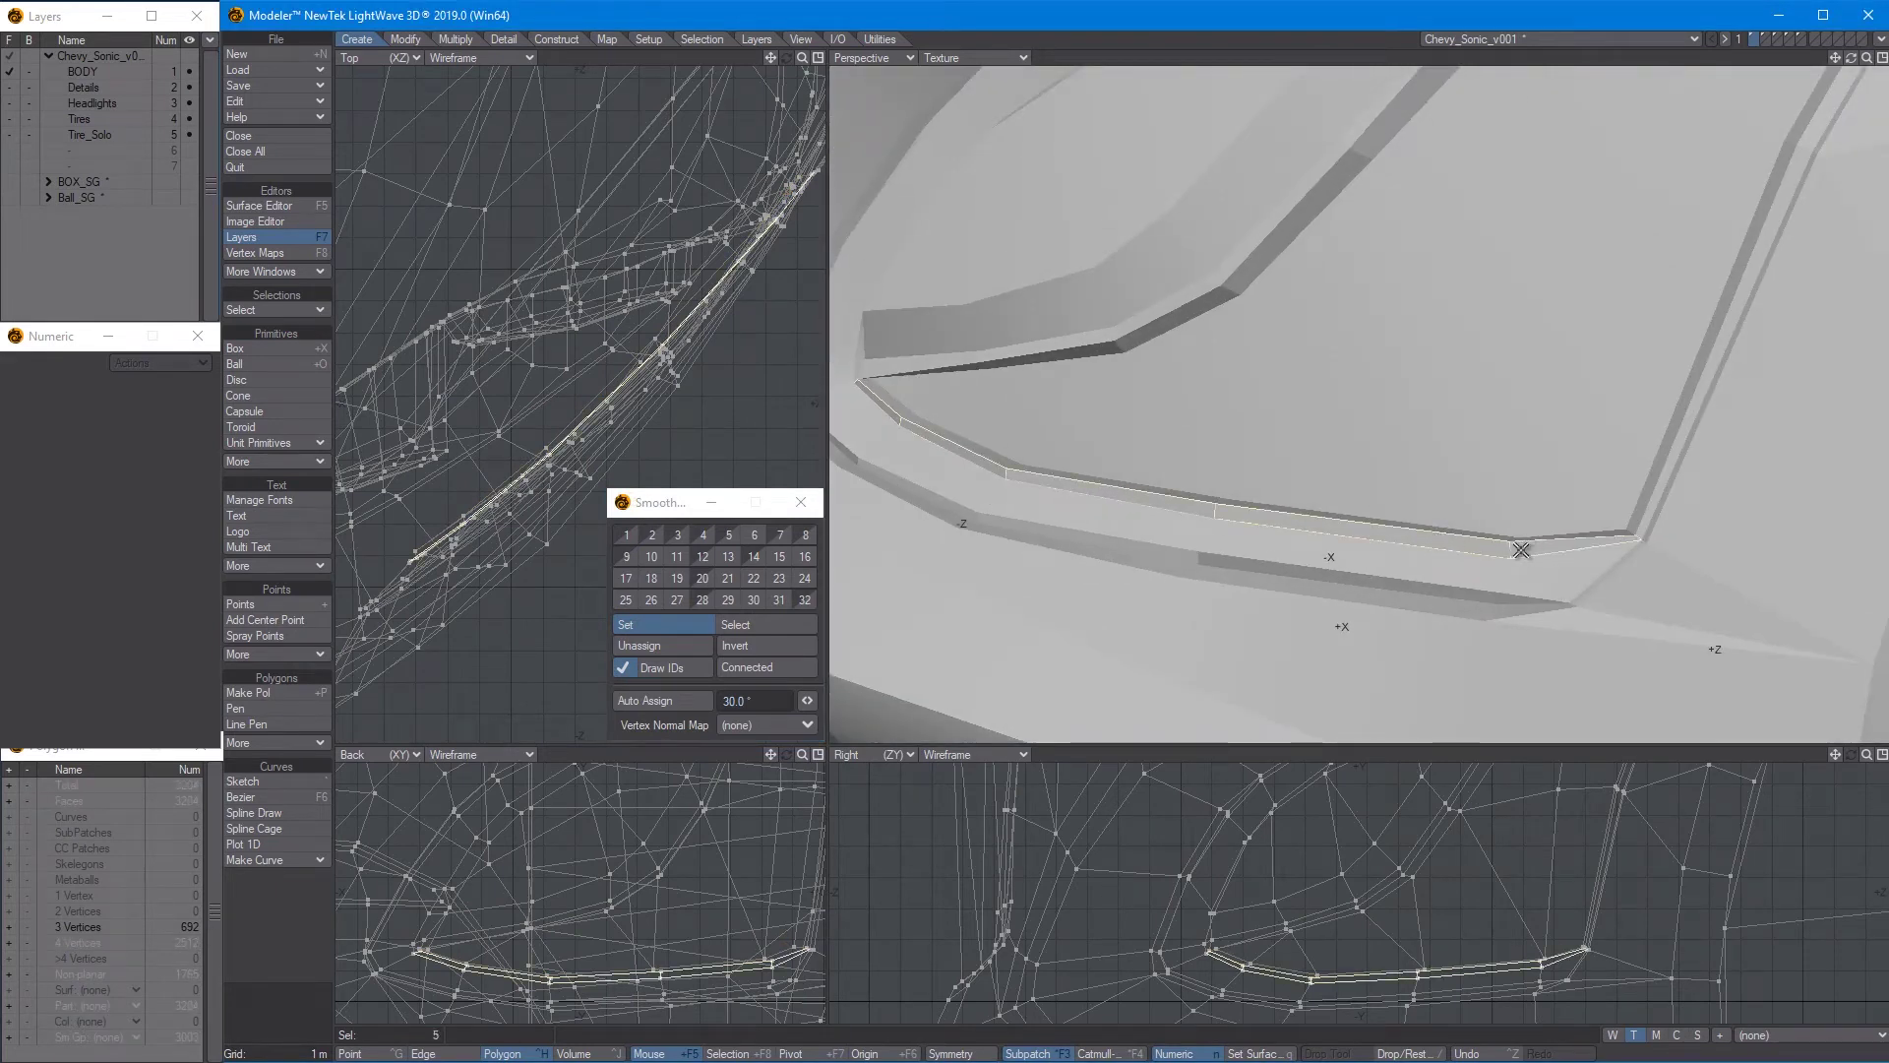
shift+click(1668, 480)
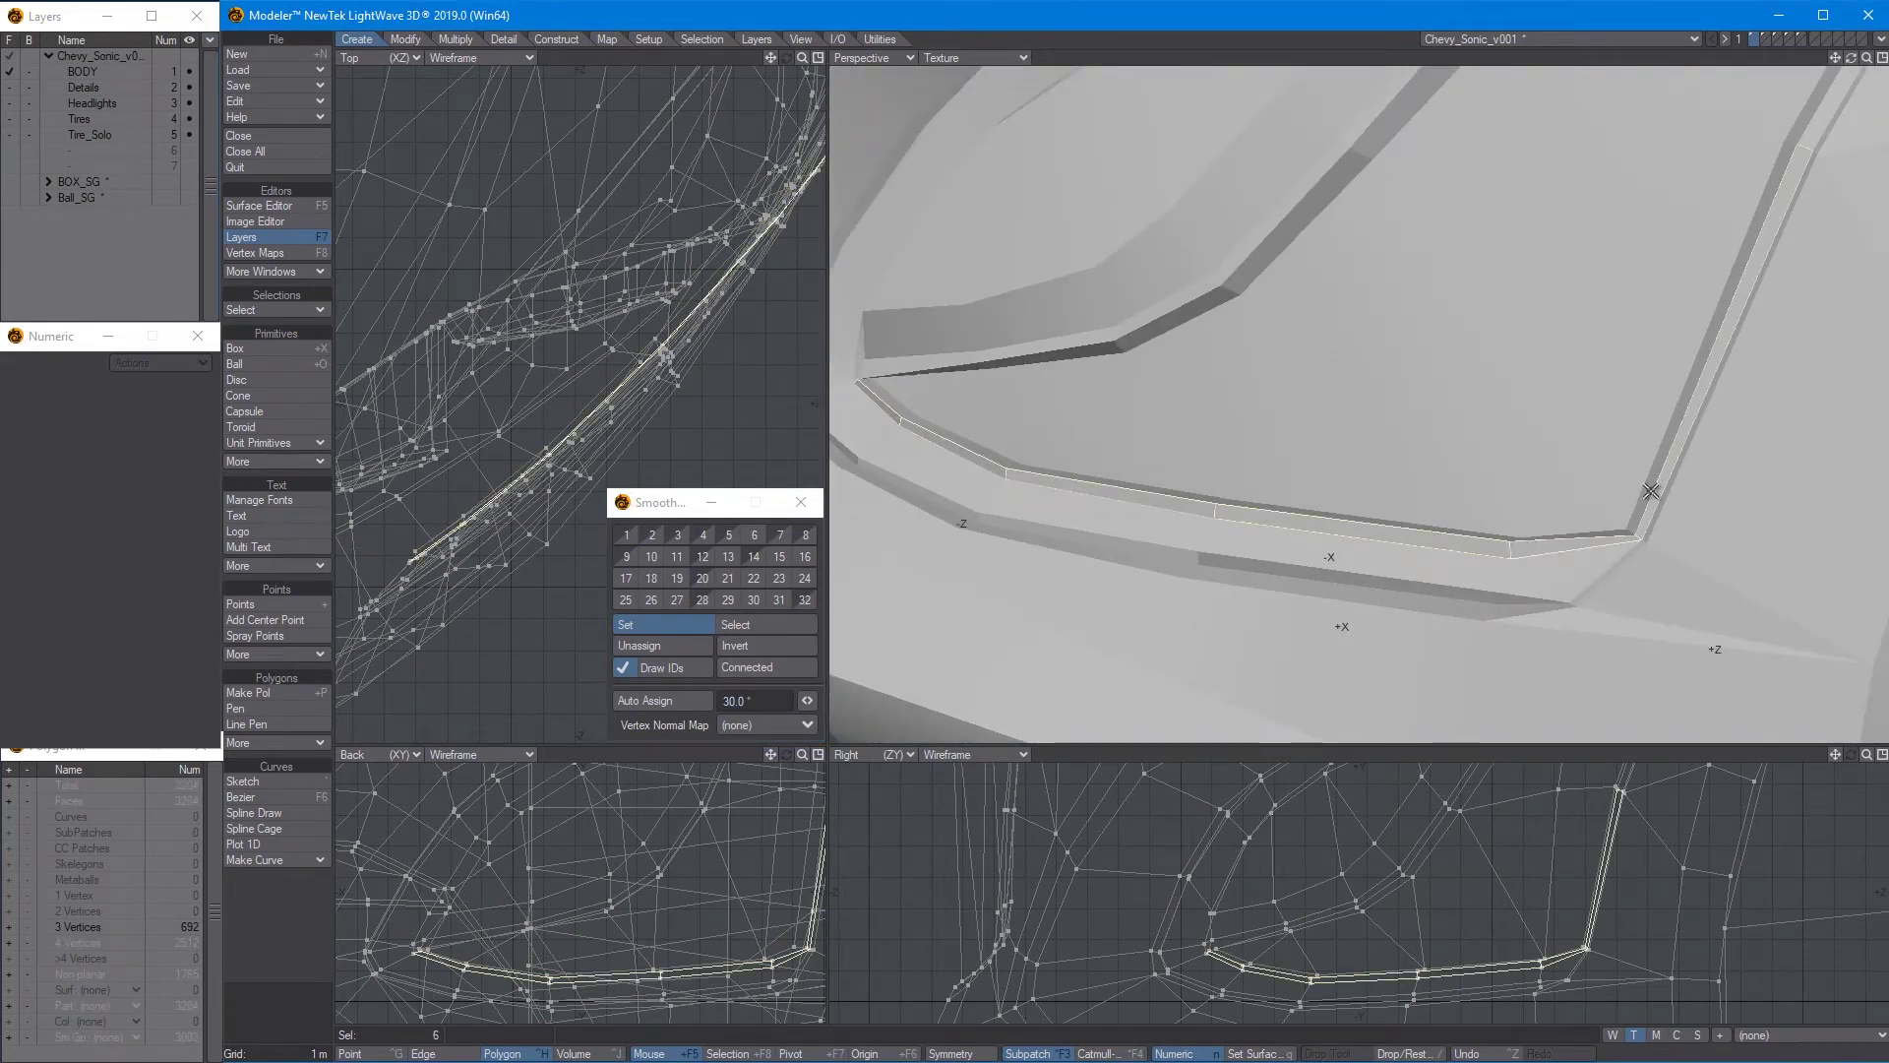
alt+drag(1668, 480, 1604, 186)
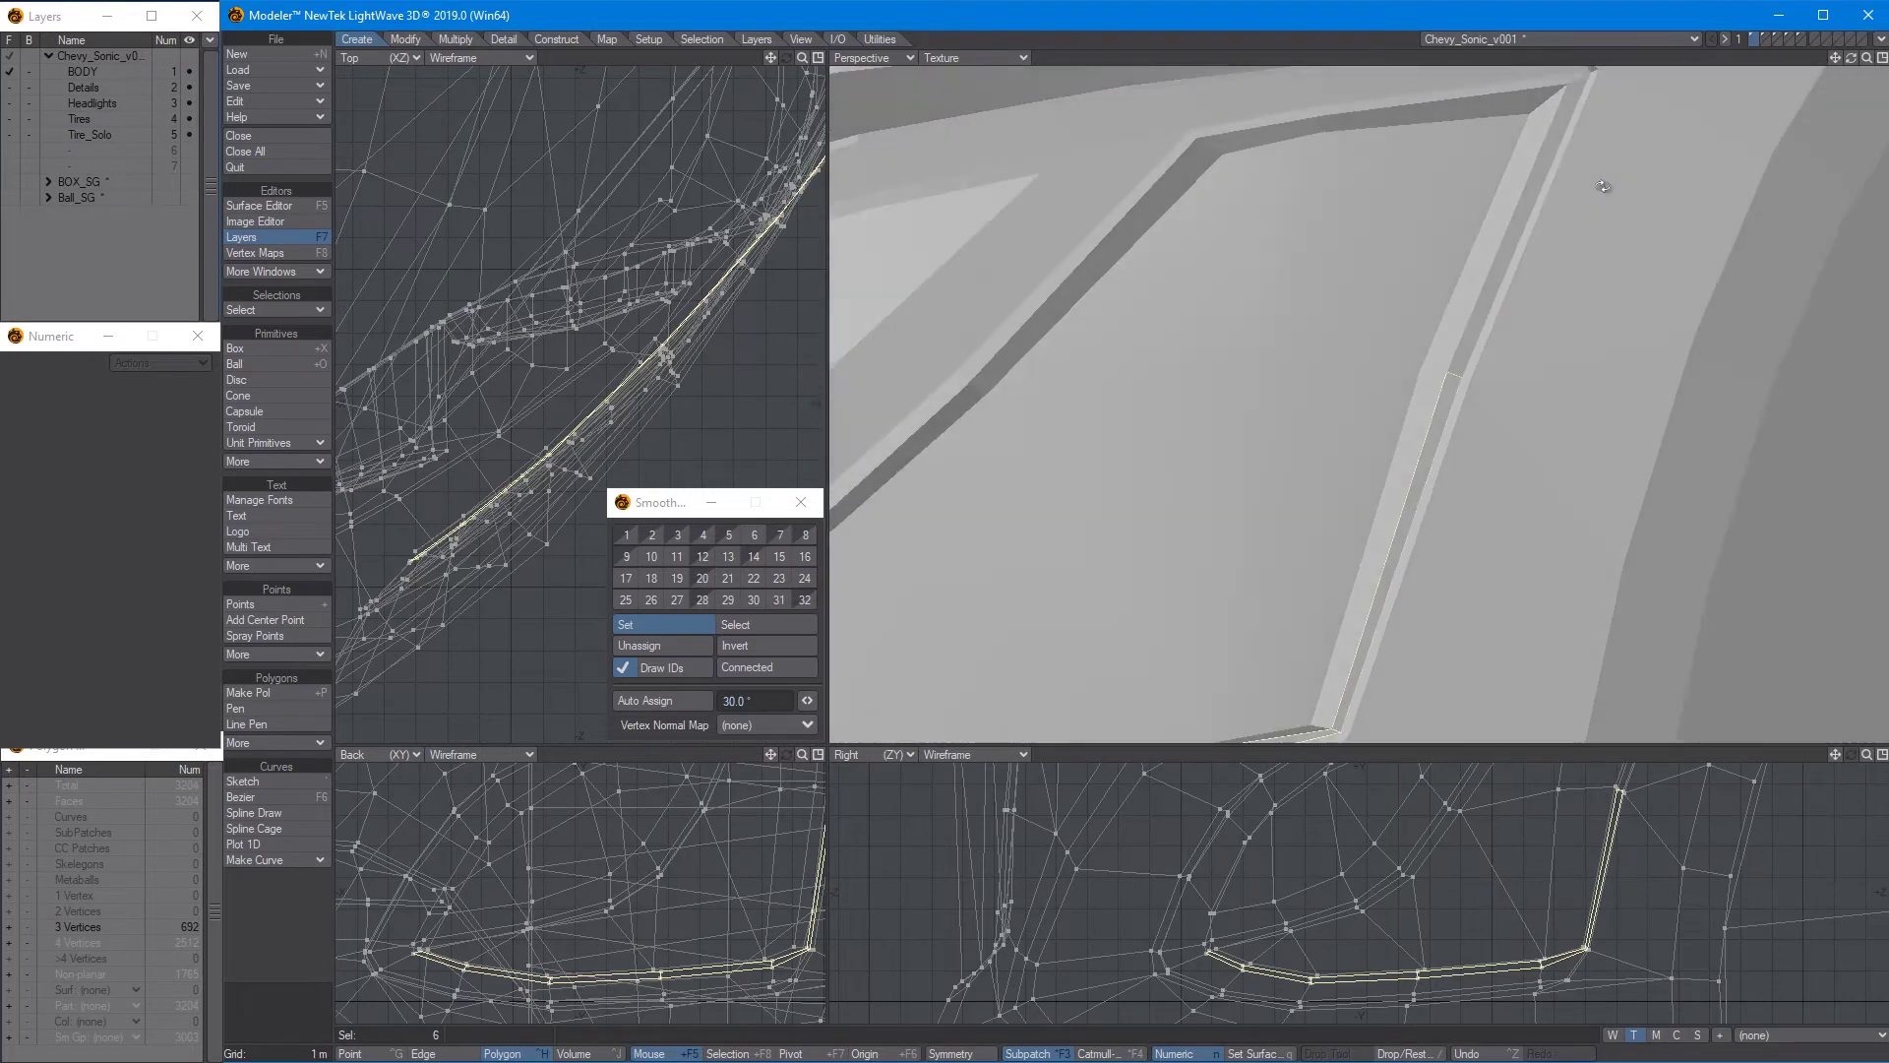
shift+click(1572, 111)
scroll(1574, 296, down, 3)
alt+drag(1574, 297, 1537, 263)
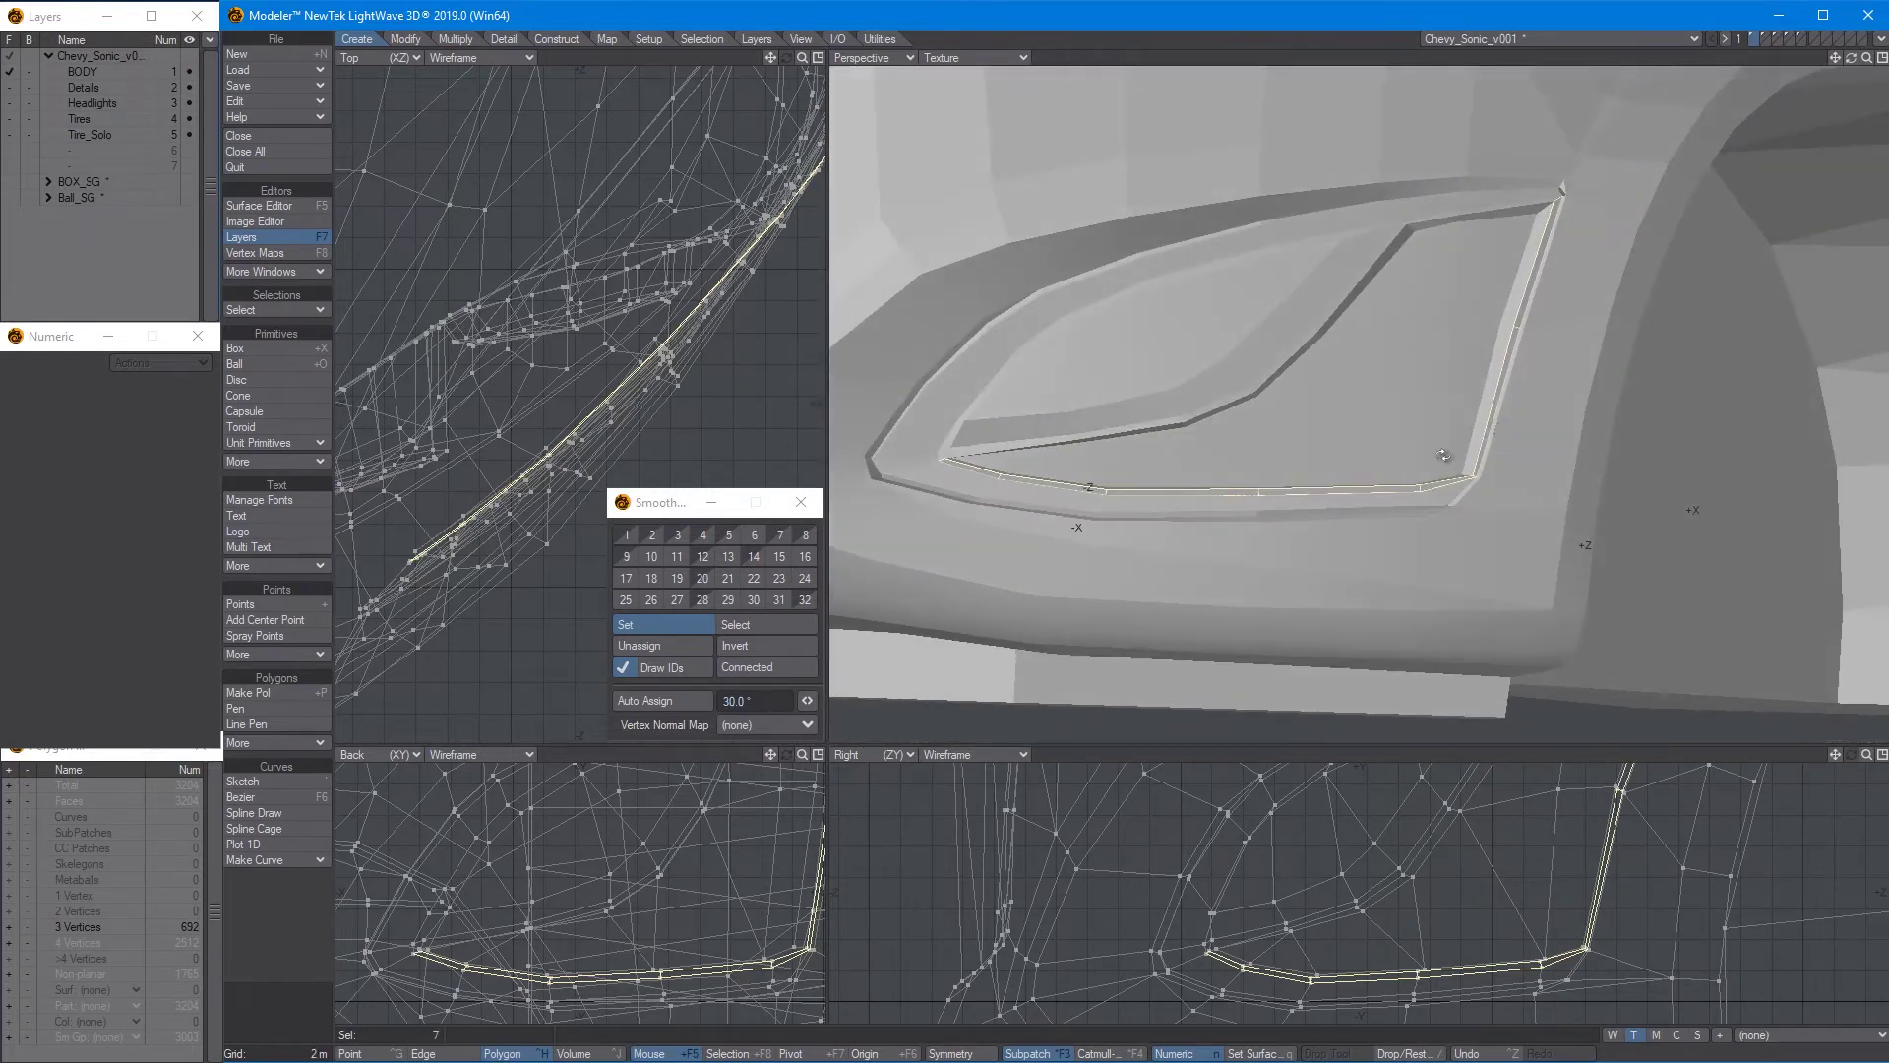
click(676, 601)
key(slash)
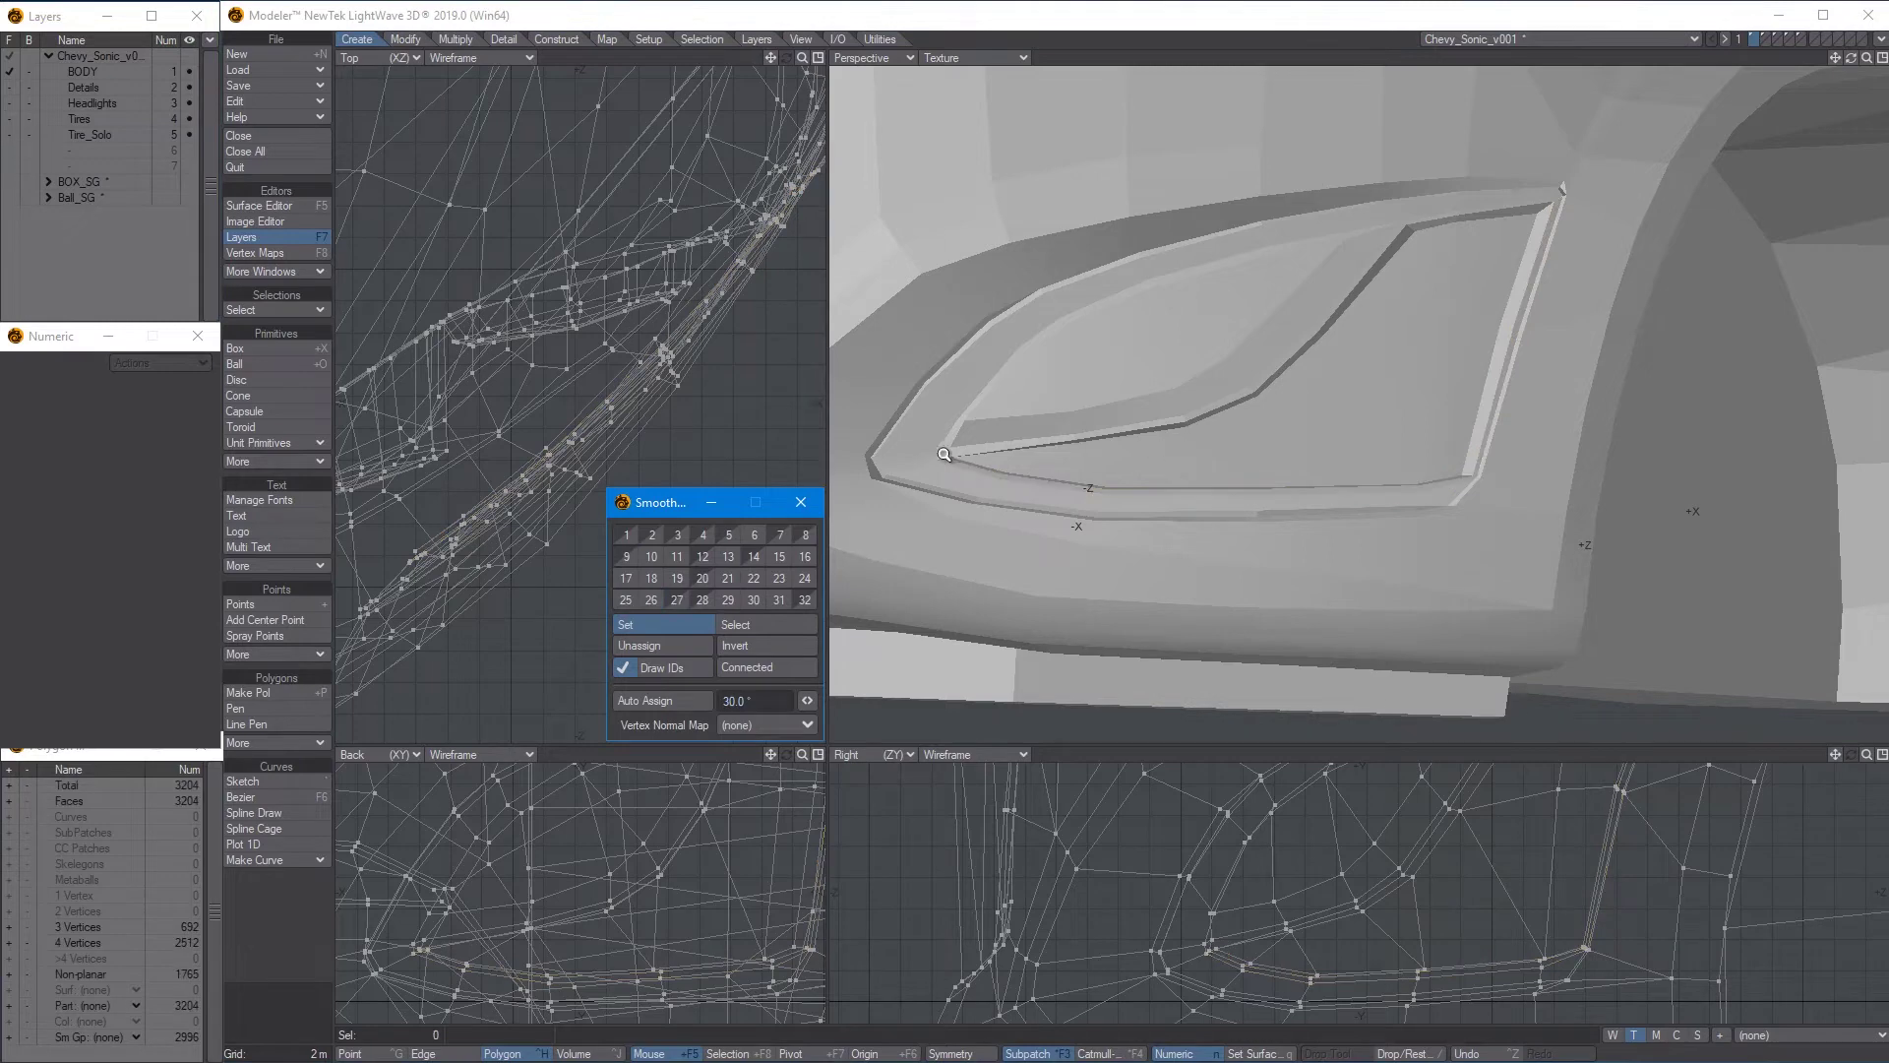
Select the curved rim strip along the lower opening's upper edge, assign it to smoothing group 15 and clear the selection
scroll(946, 453, up, 3)
click(996, 455)
shift+click(1440, 382)
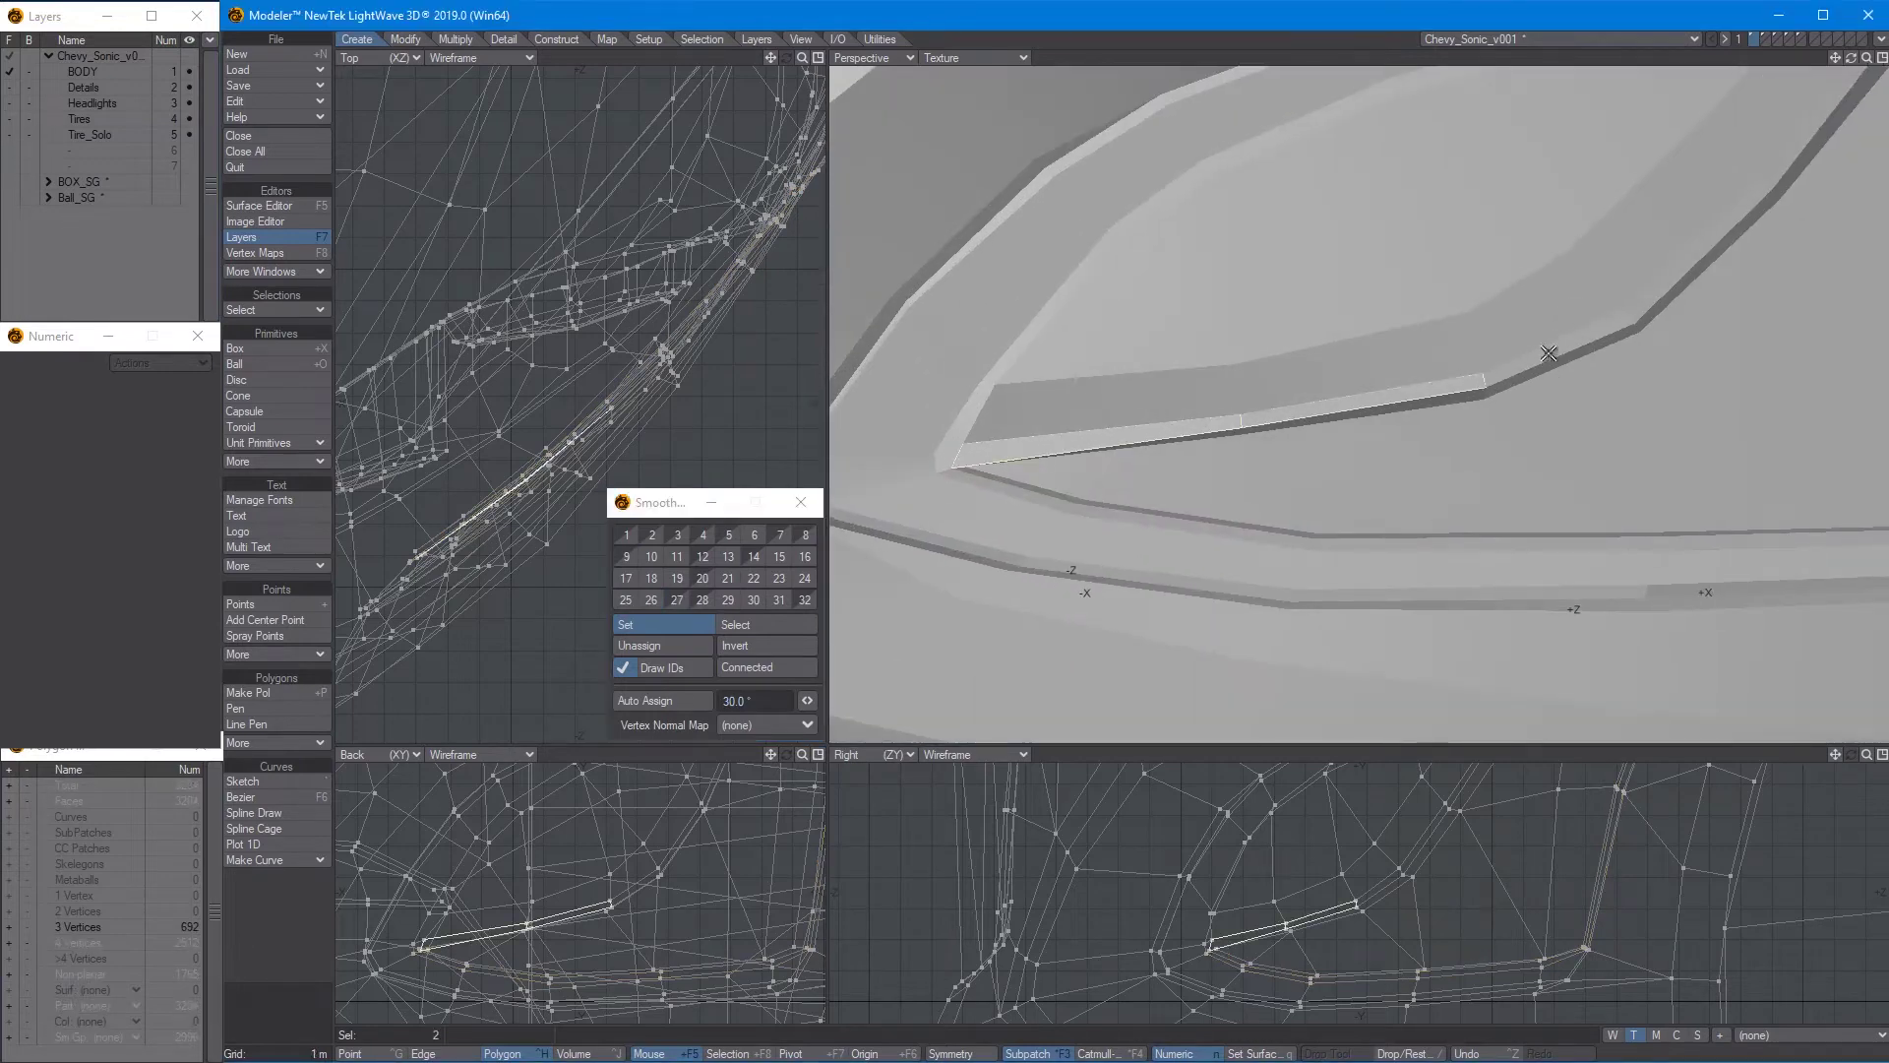
shift+click(1545, 361)
alt+shift+drag(1530, 403, 1171, 659)
shift+click(1390, 470)
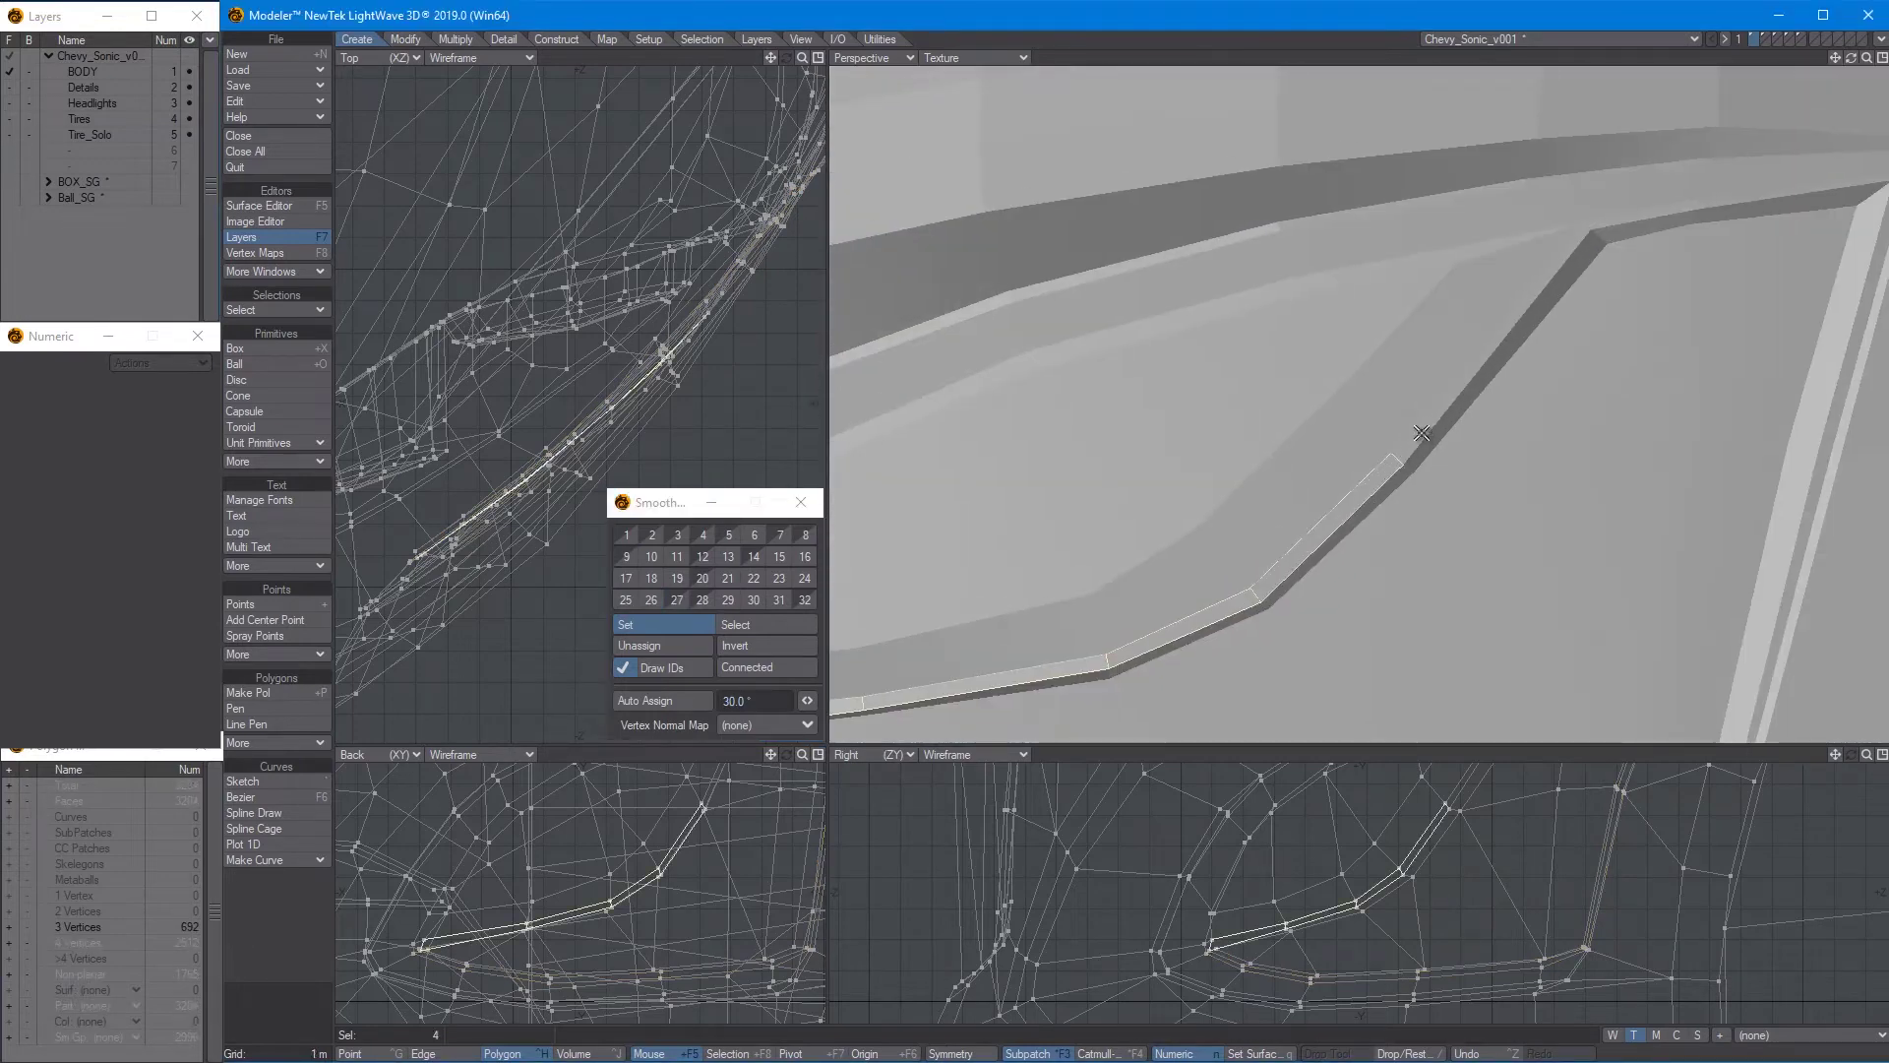
shift+click(1523, 314)
shift+click(1657, 219)
alt+shift+drag(1802, 207, 1421, 320)
shift+click(1422, 305)
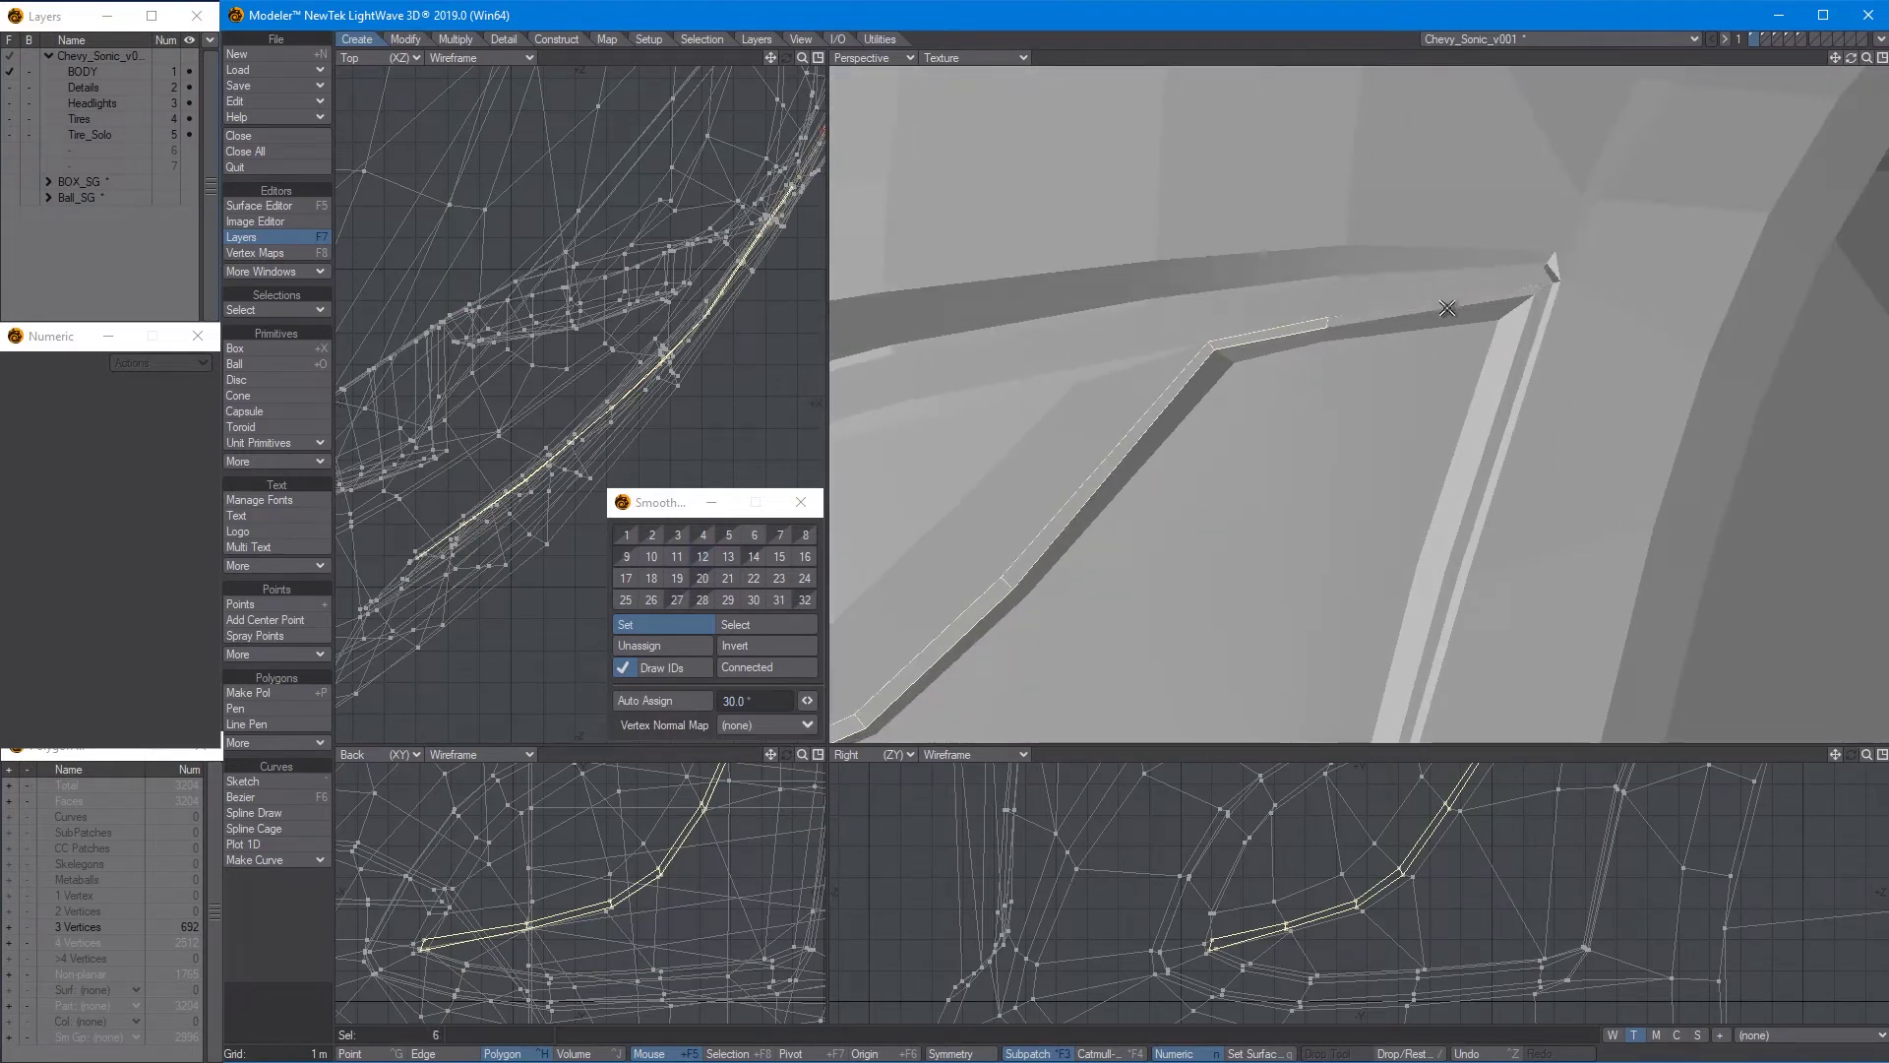
click(784, 557)
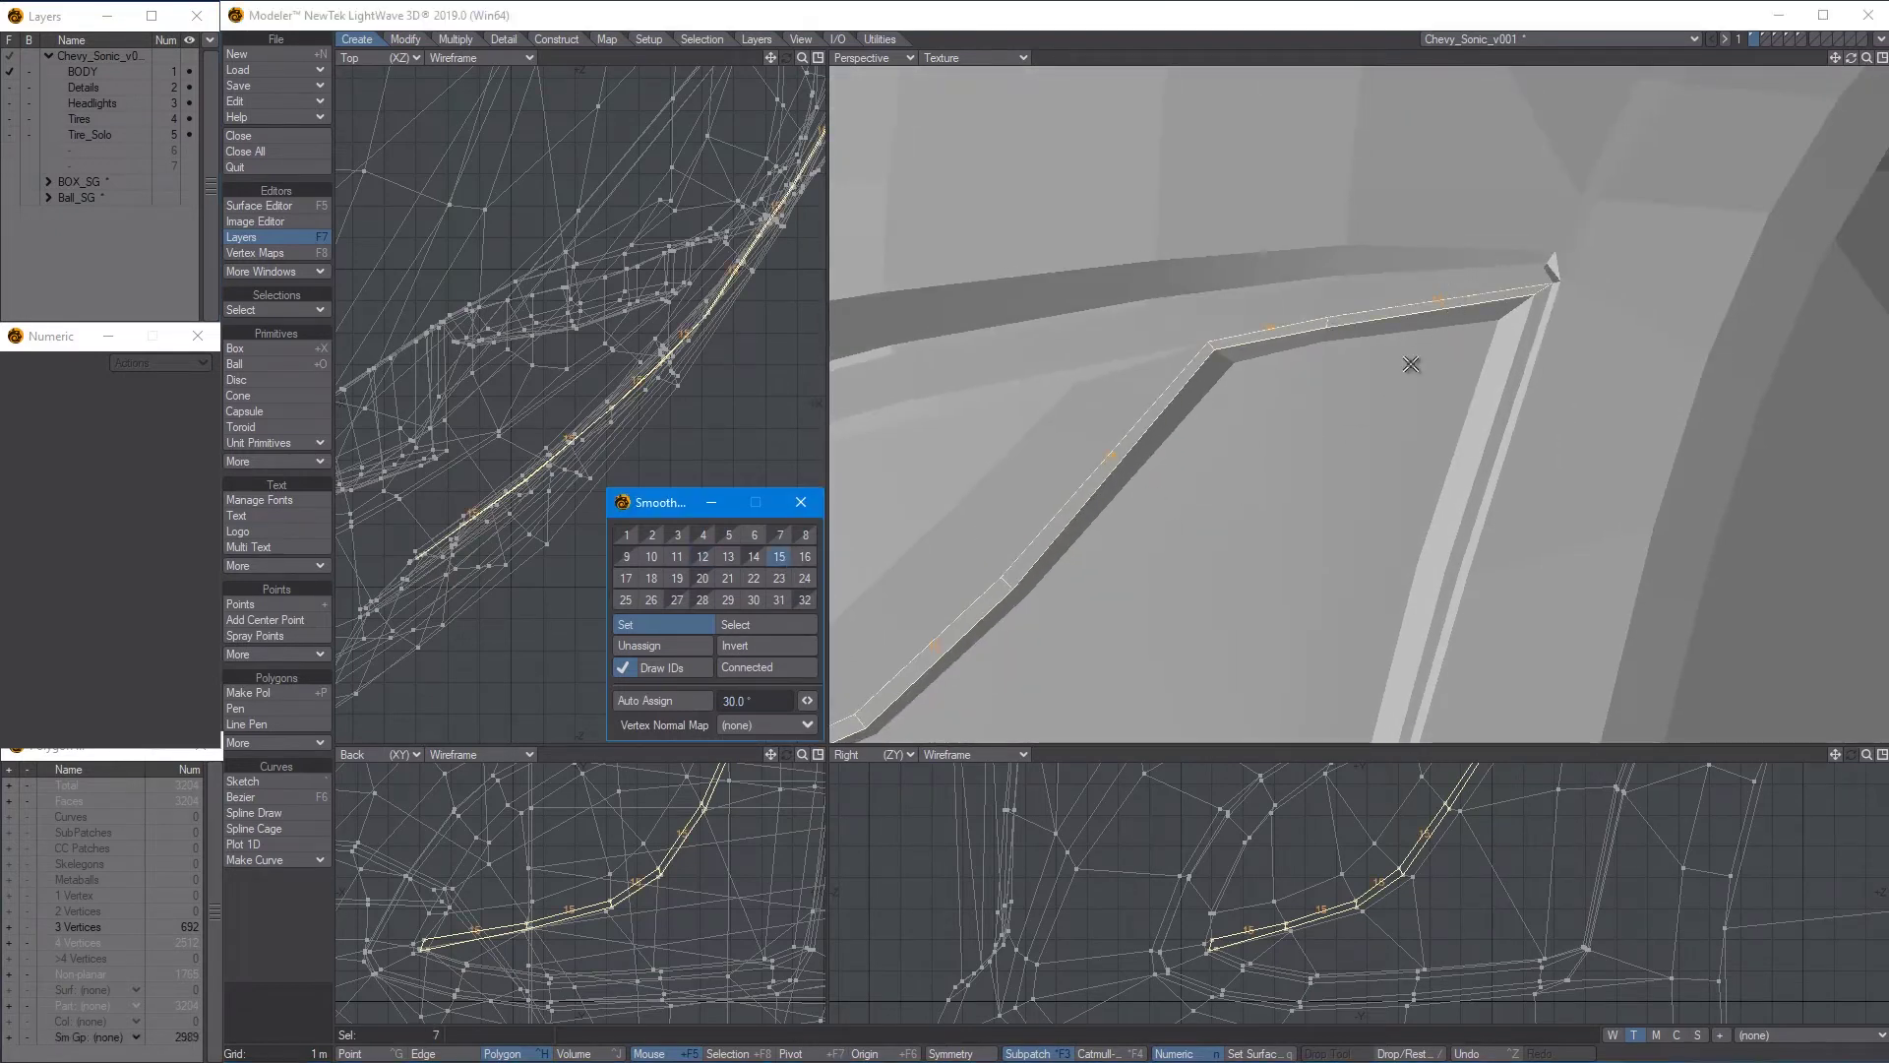
key(slash)
Select the polygon band around the front wheel arch, assign it to smoothing group 21 and clear the selection
scroll(1417, 375, down, 4)
alt+drag(1417, 375, 1294, 428)
scroll(1363, 360, down, 4)
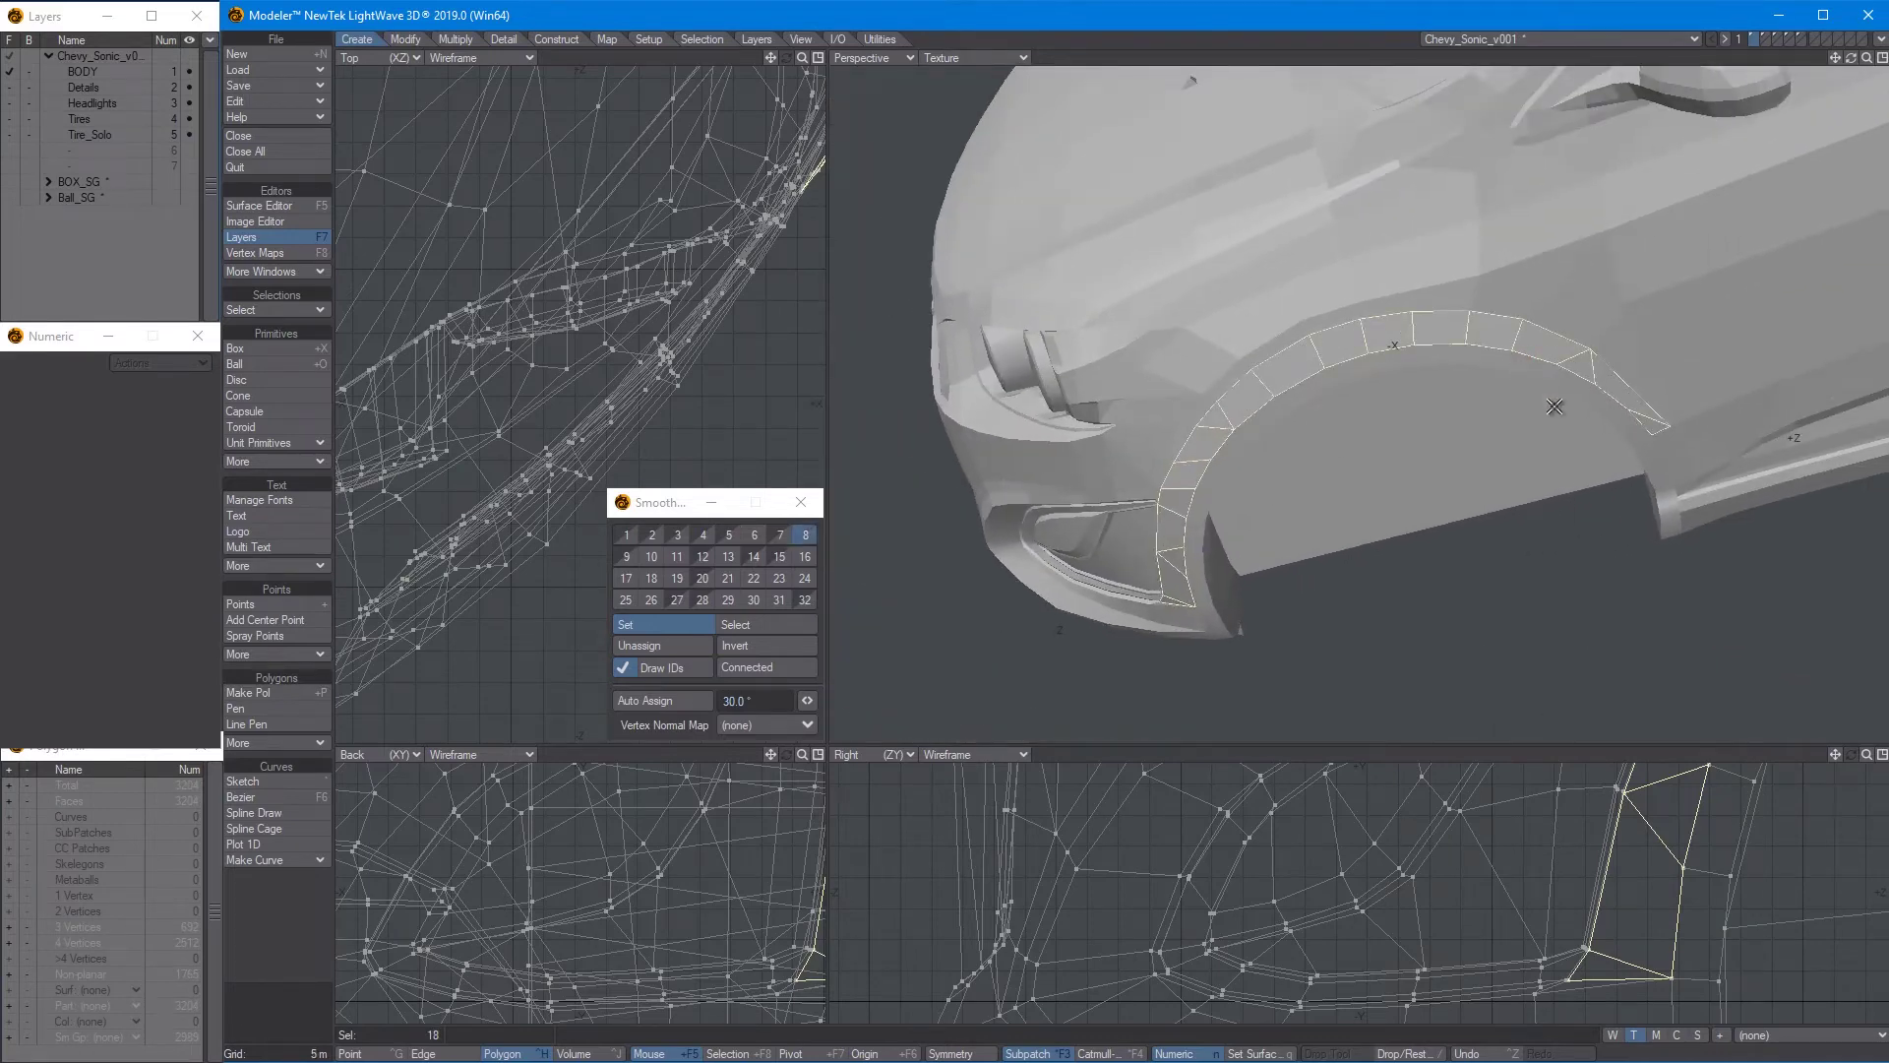
alt+drag(1554, 407, 1264, 409)
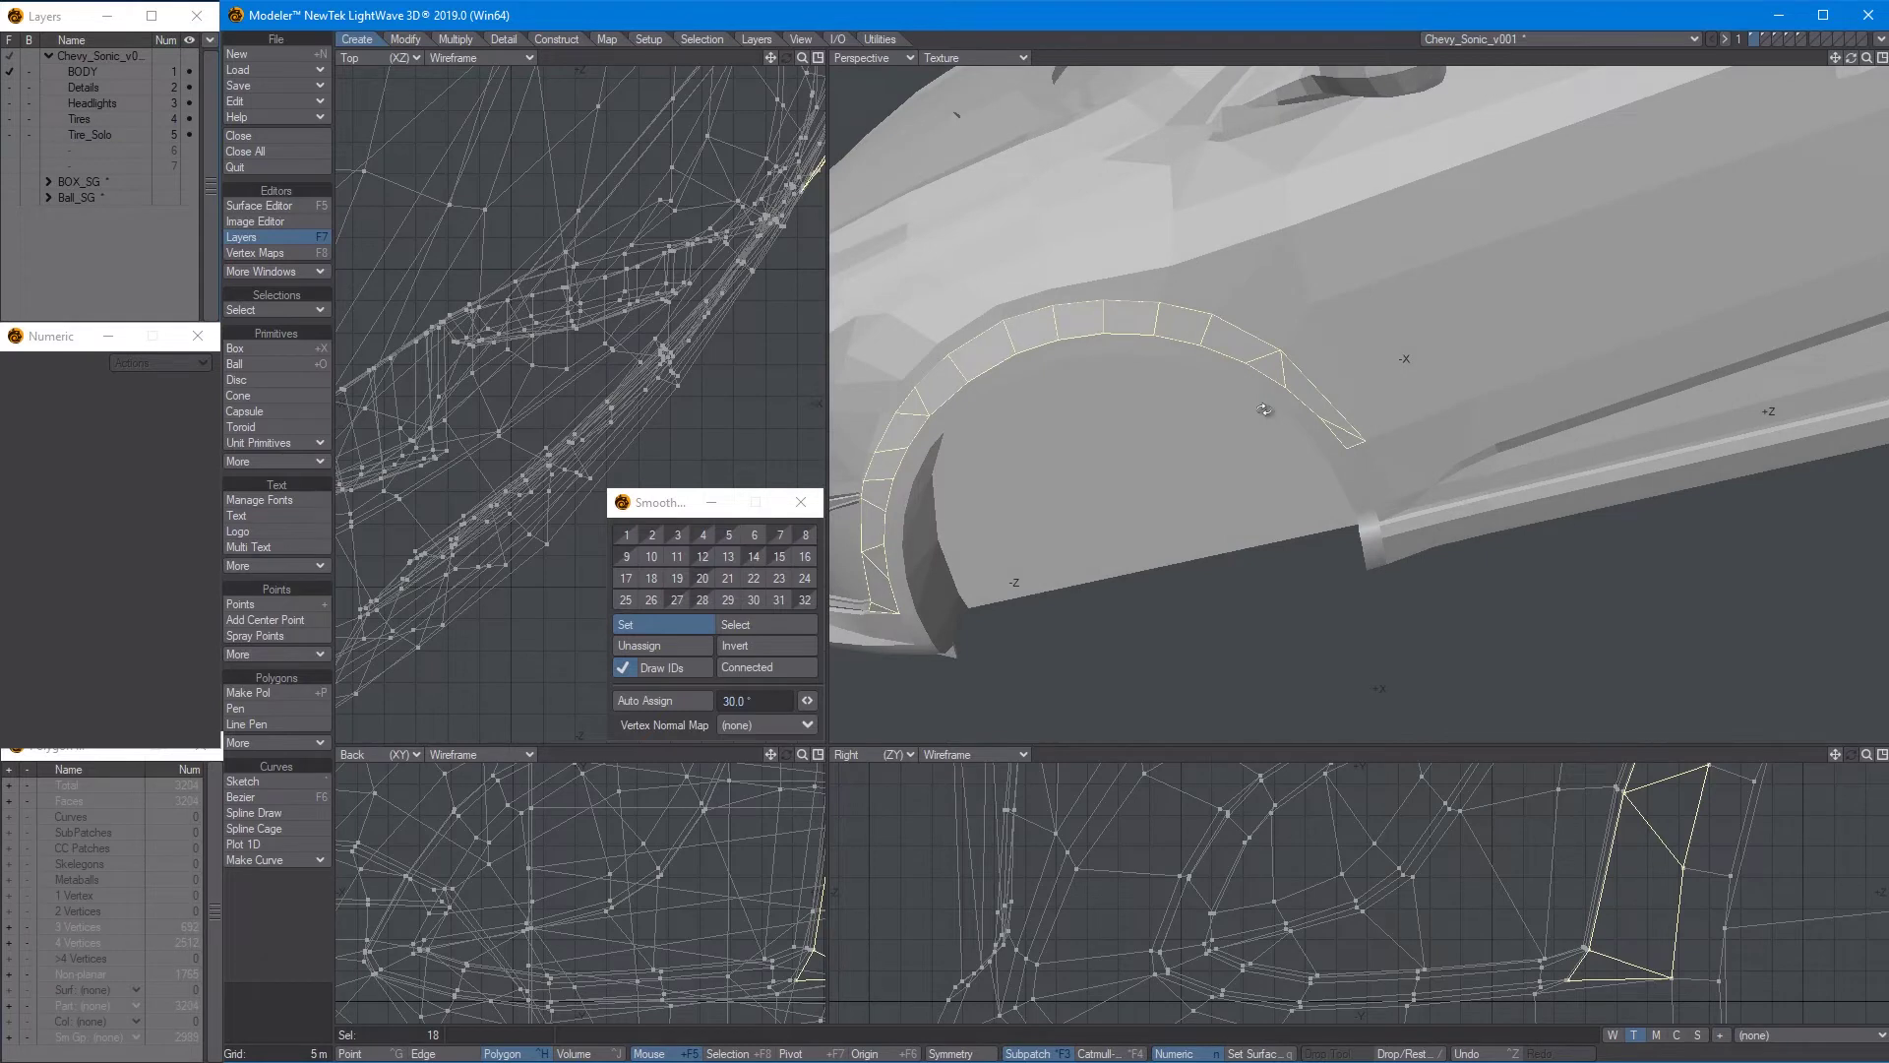
click(734, 583)
key(slash)
Select the fender polygons above and behind the front wheel arch plus the adjoining lower door strip, leaving out the bumper polygons
alt+drag(1287, 404, 1105, 352)
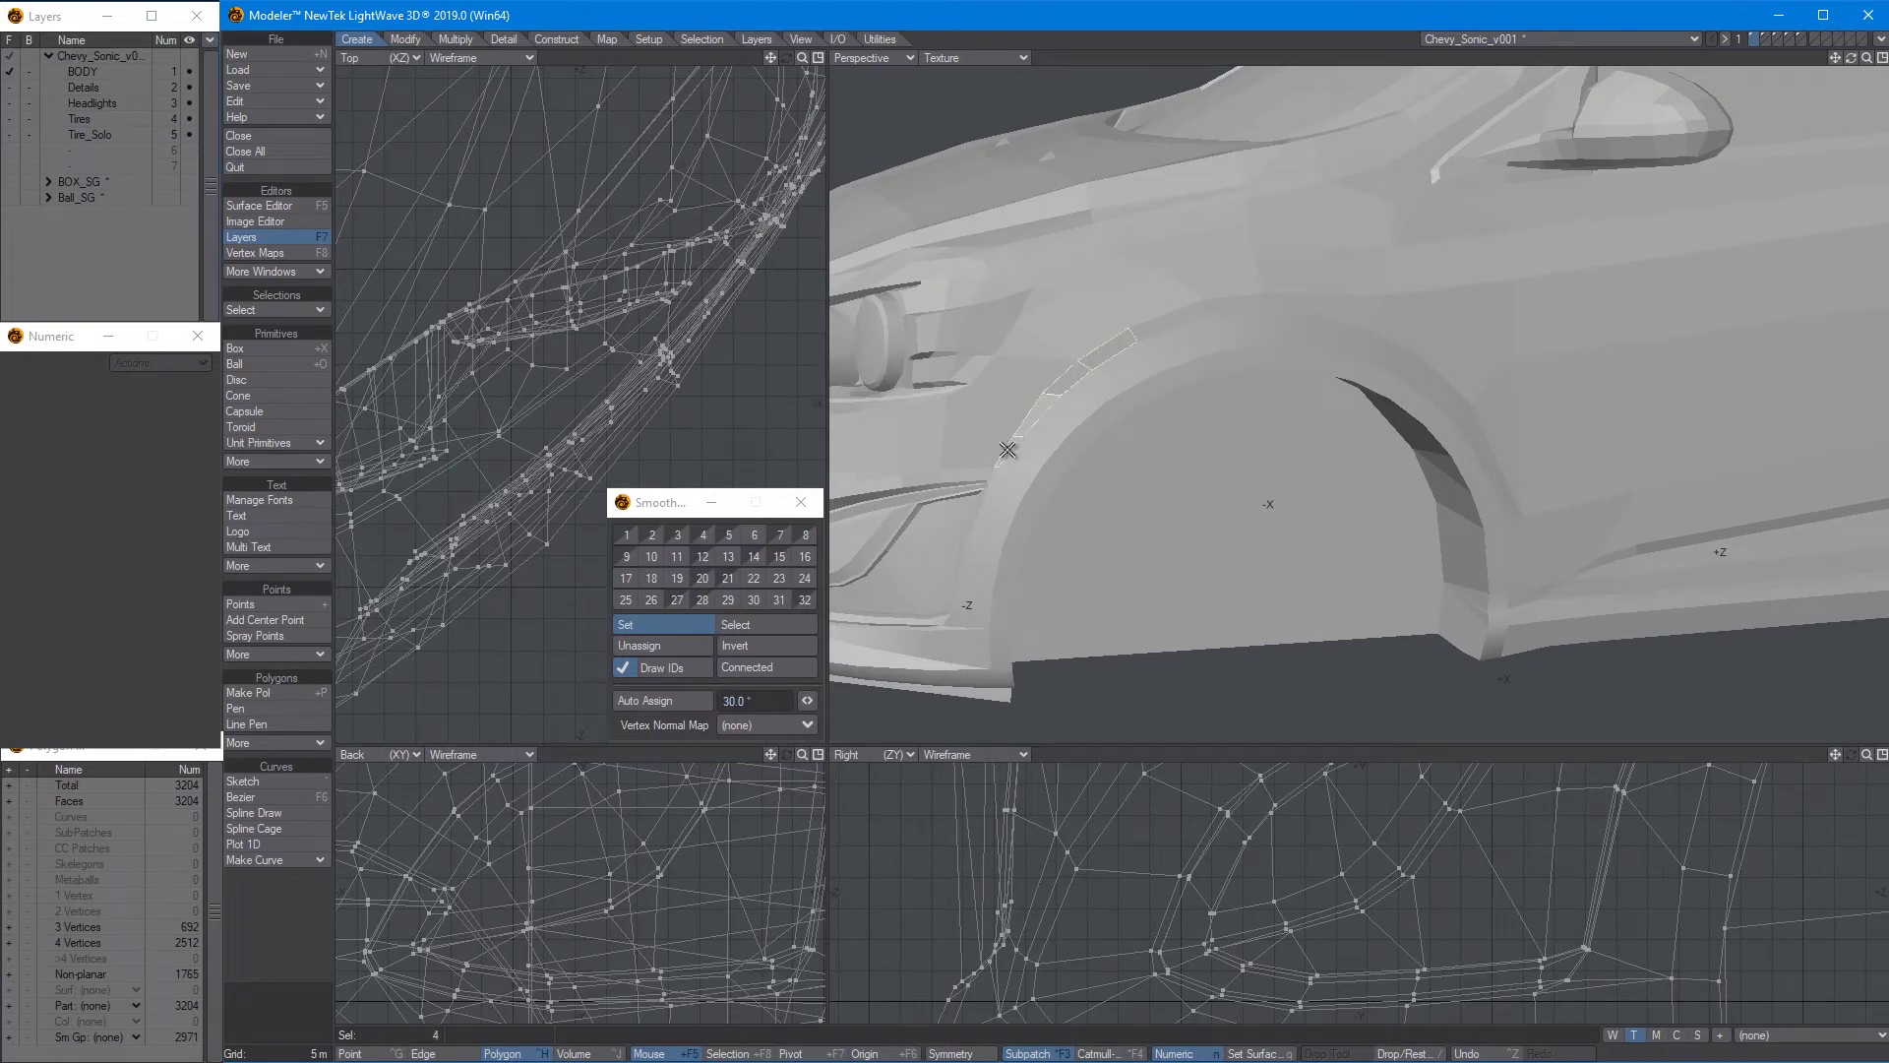
alt+shift+drag(980, 435, 1266, 451)
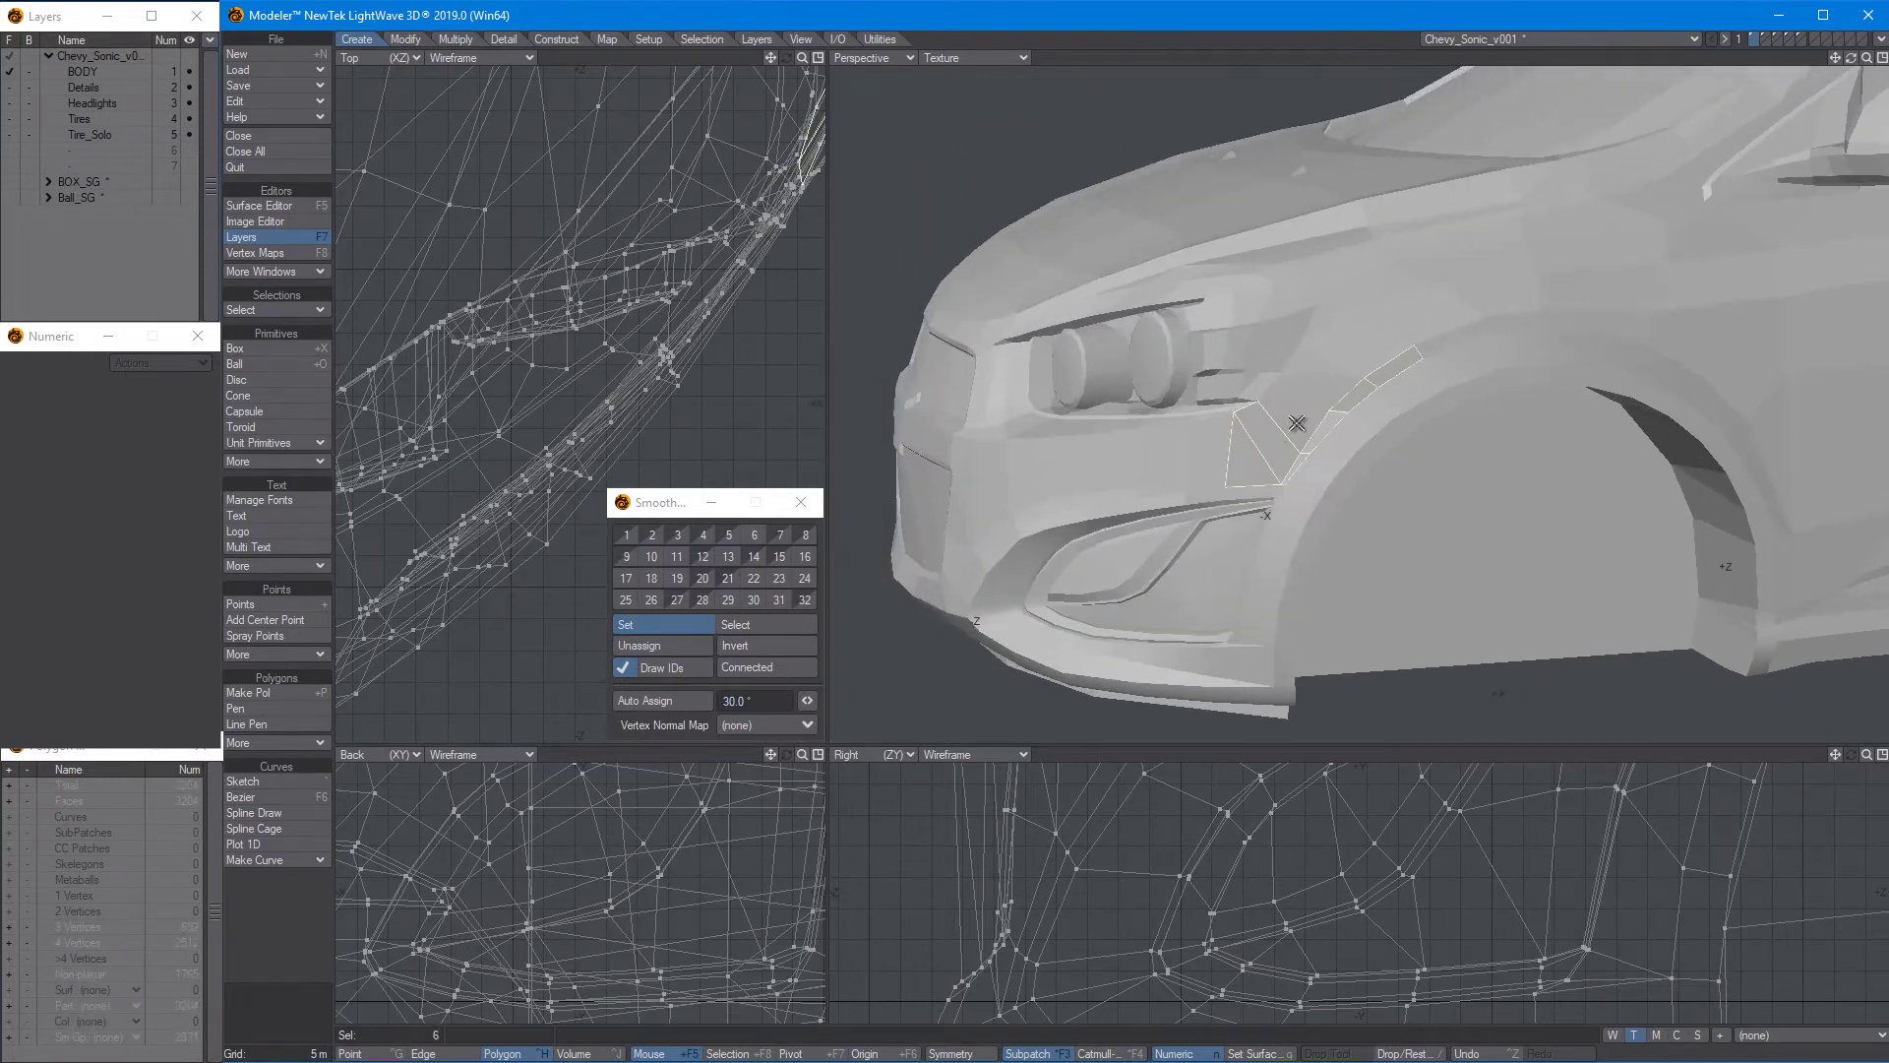
click(1269, 447)
mouse_move(1578, 318)
shift+mouse_down()
mouse_move(1706, 330)
mouse_move(1358, 383)
mouse_move(1501, 526)
shift+mouse_up()
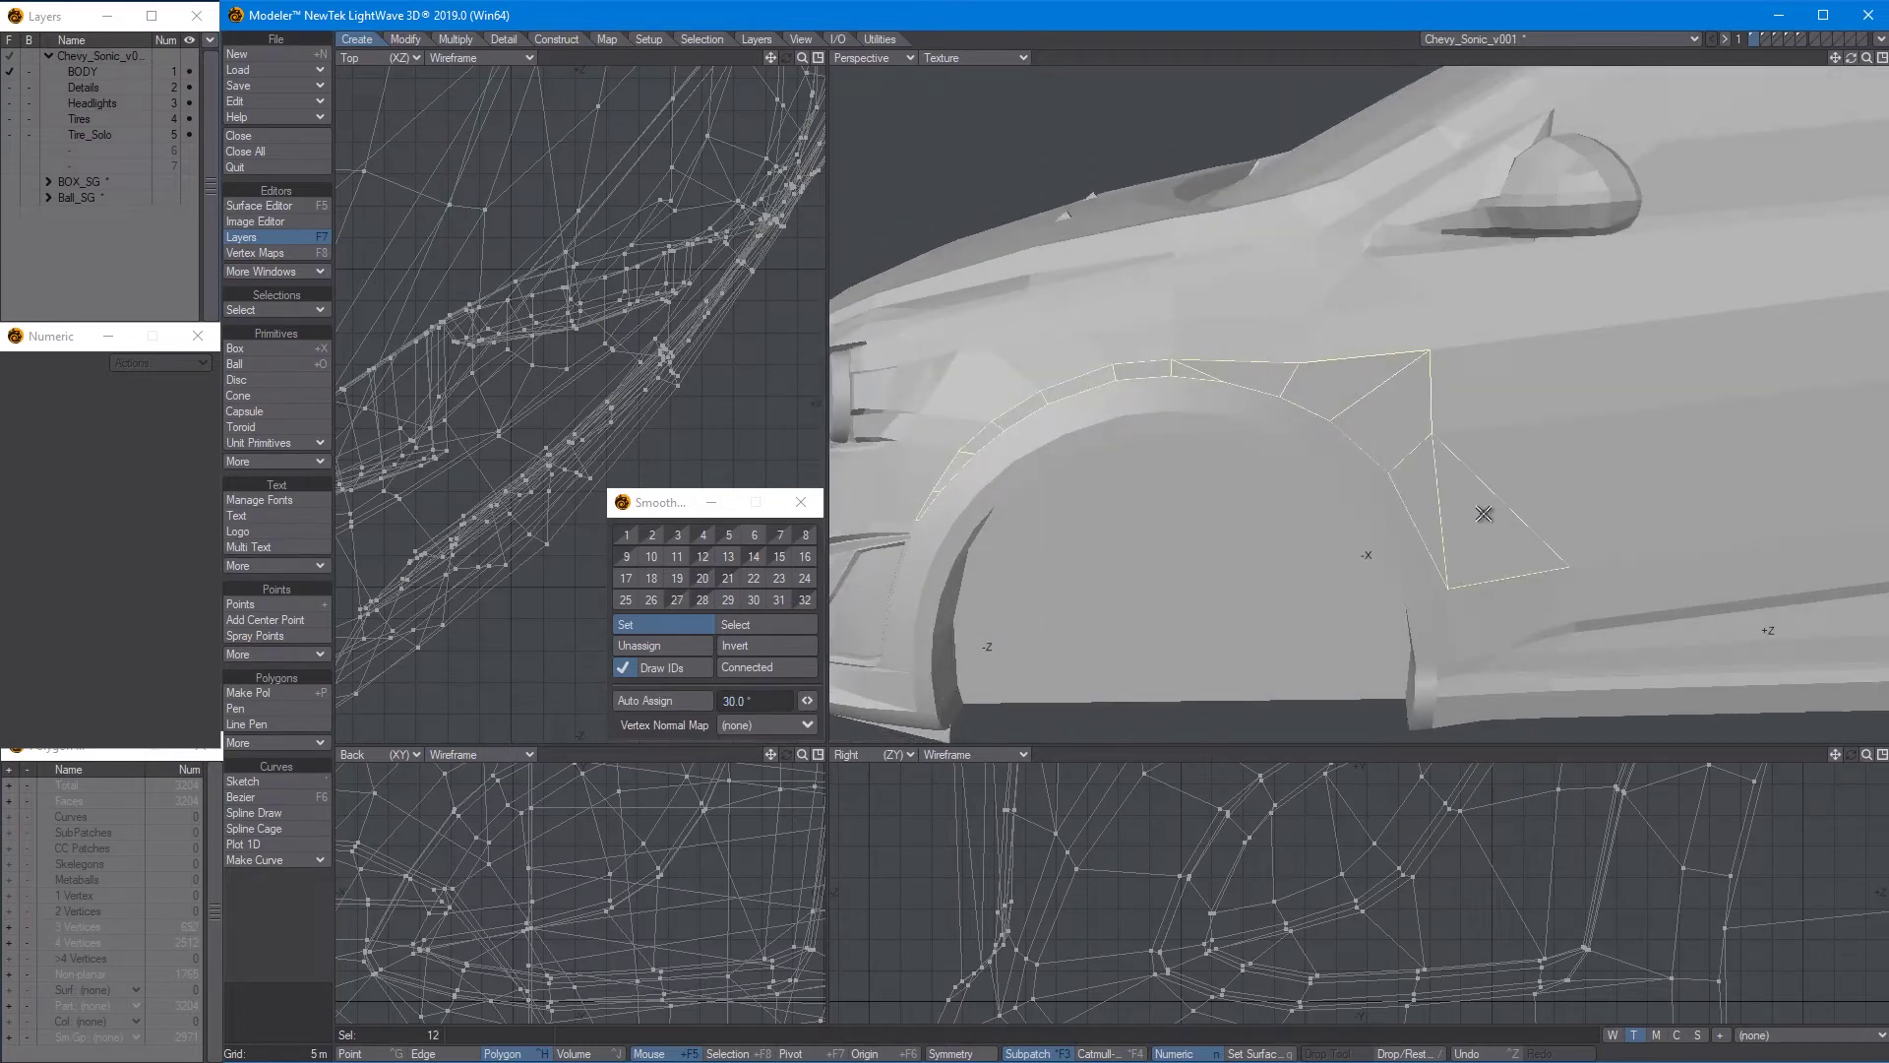
mouse_move(1577, 627)
alt+shift+mouse_down()
mouse_move(1324, 413)
mouse_move(1389, 481)
mouse_move(1281, 534)
alt+shift+mouse_up()
scroll(1237, 577, down, 5)
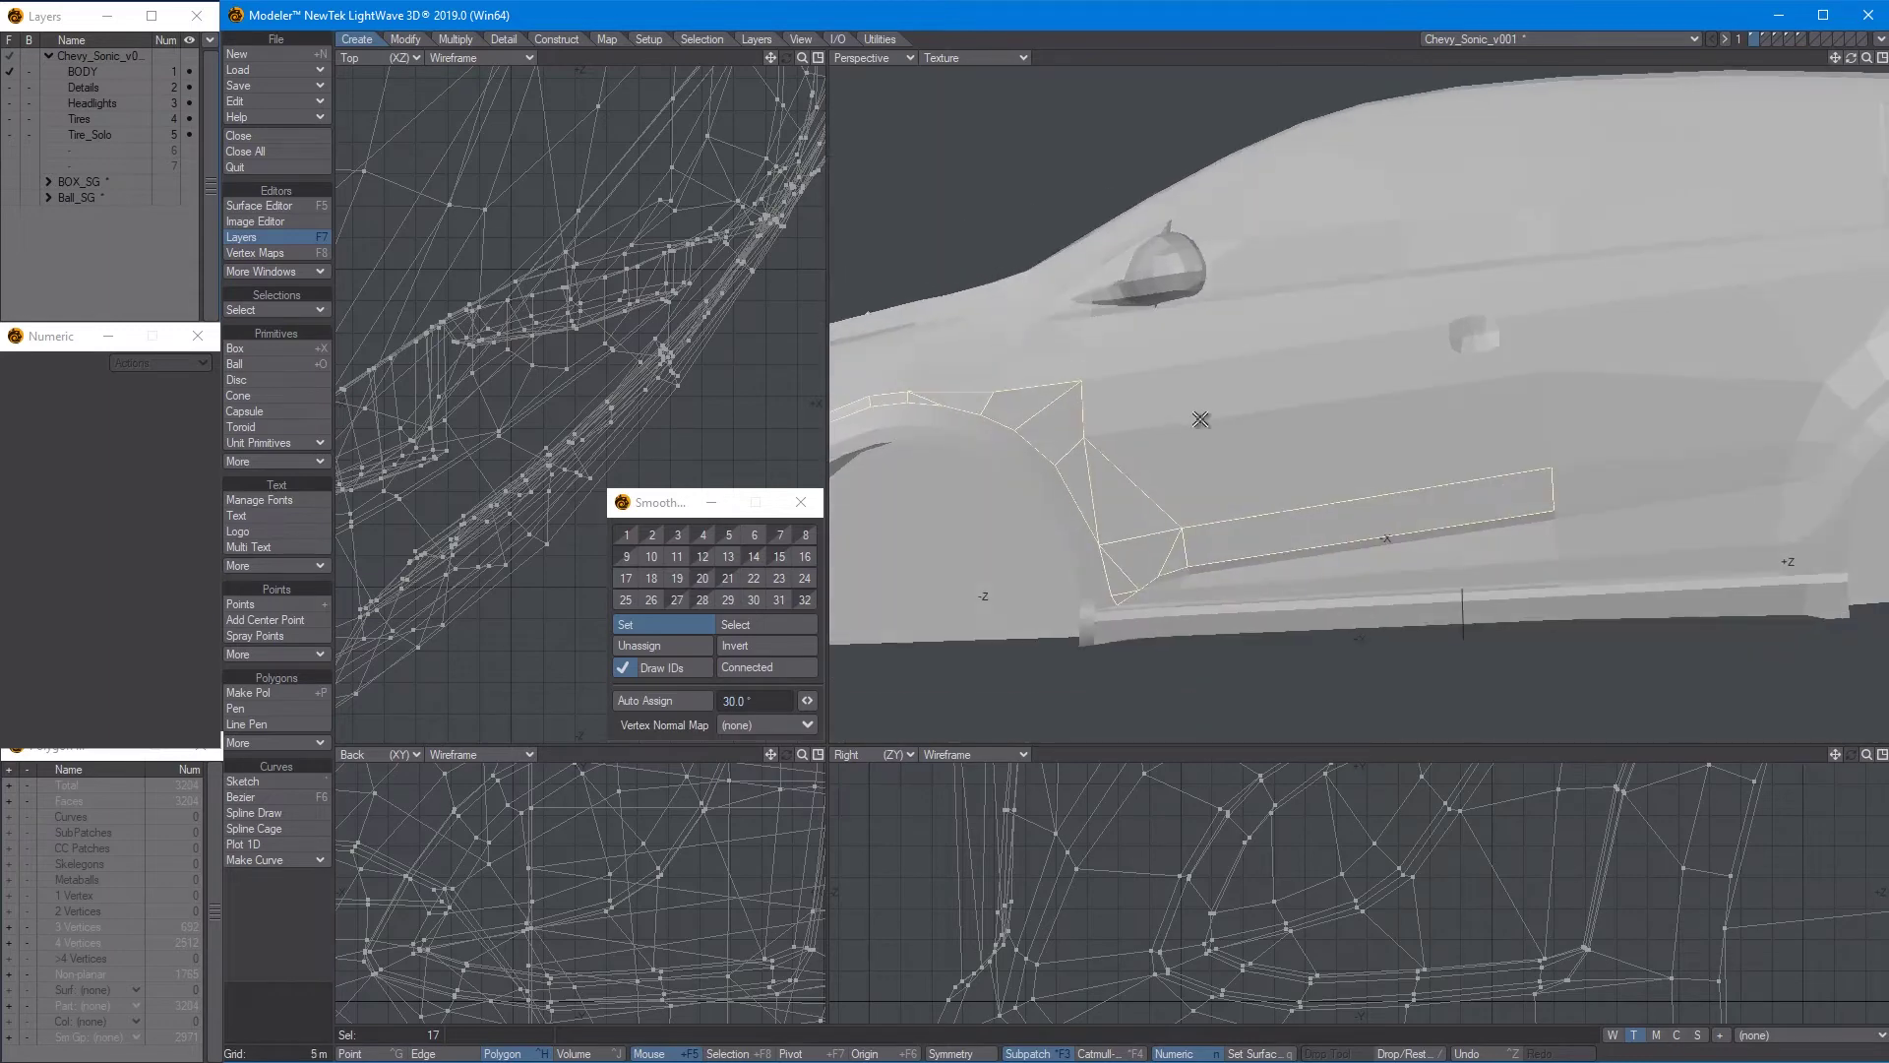
Extend the selection across the door panels around the handle and back to the rear wheel arch
click(1345, 389)
alt+drag(1506, 423, 1400, 414)
shift+drag(1400, 413, 1666, 375)
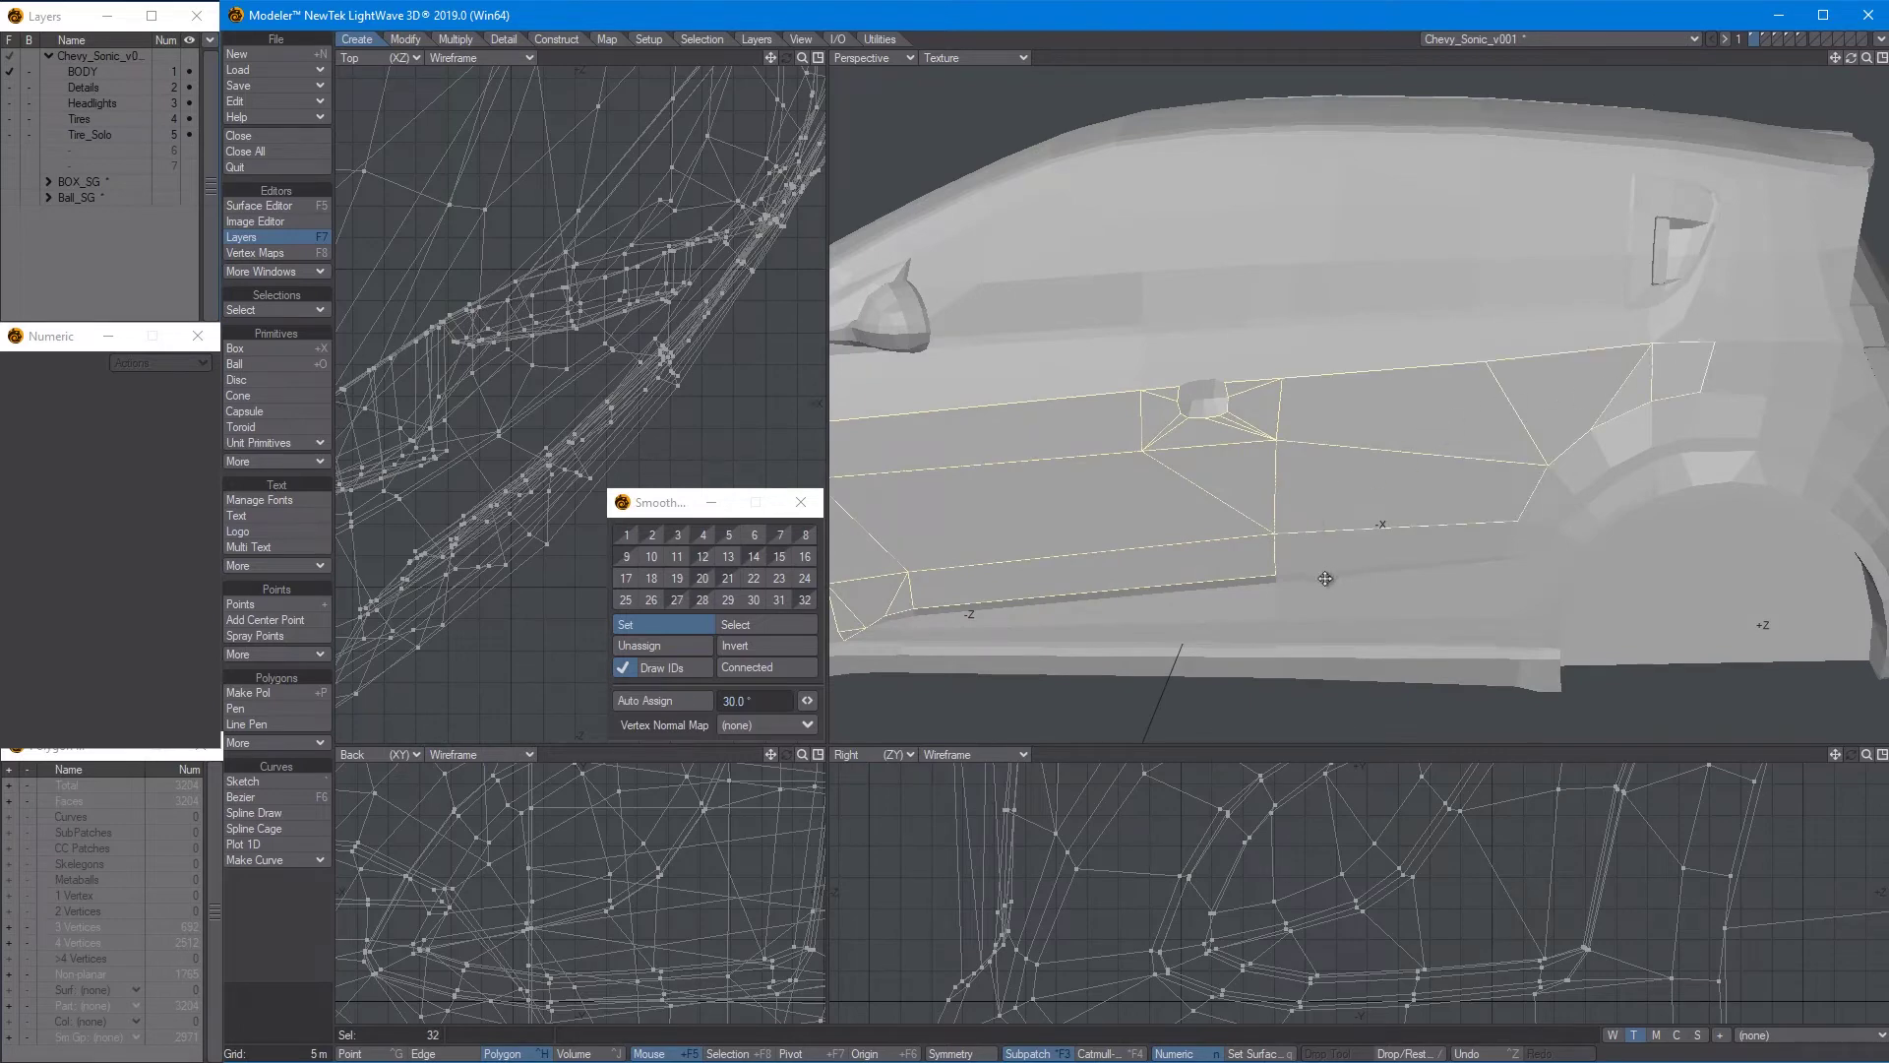
alt+drag(1325, 578, 1414, 468)
click(1507, 459)
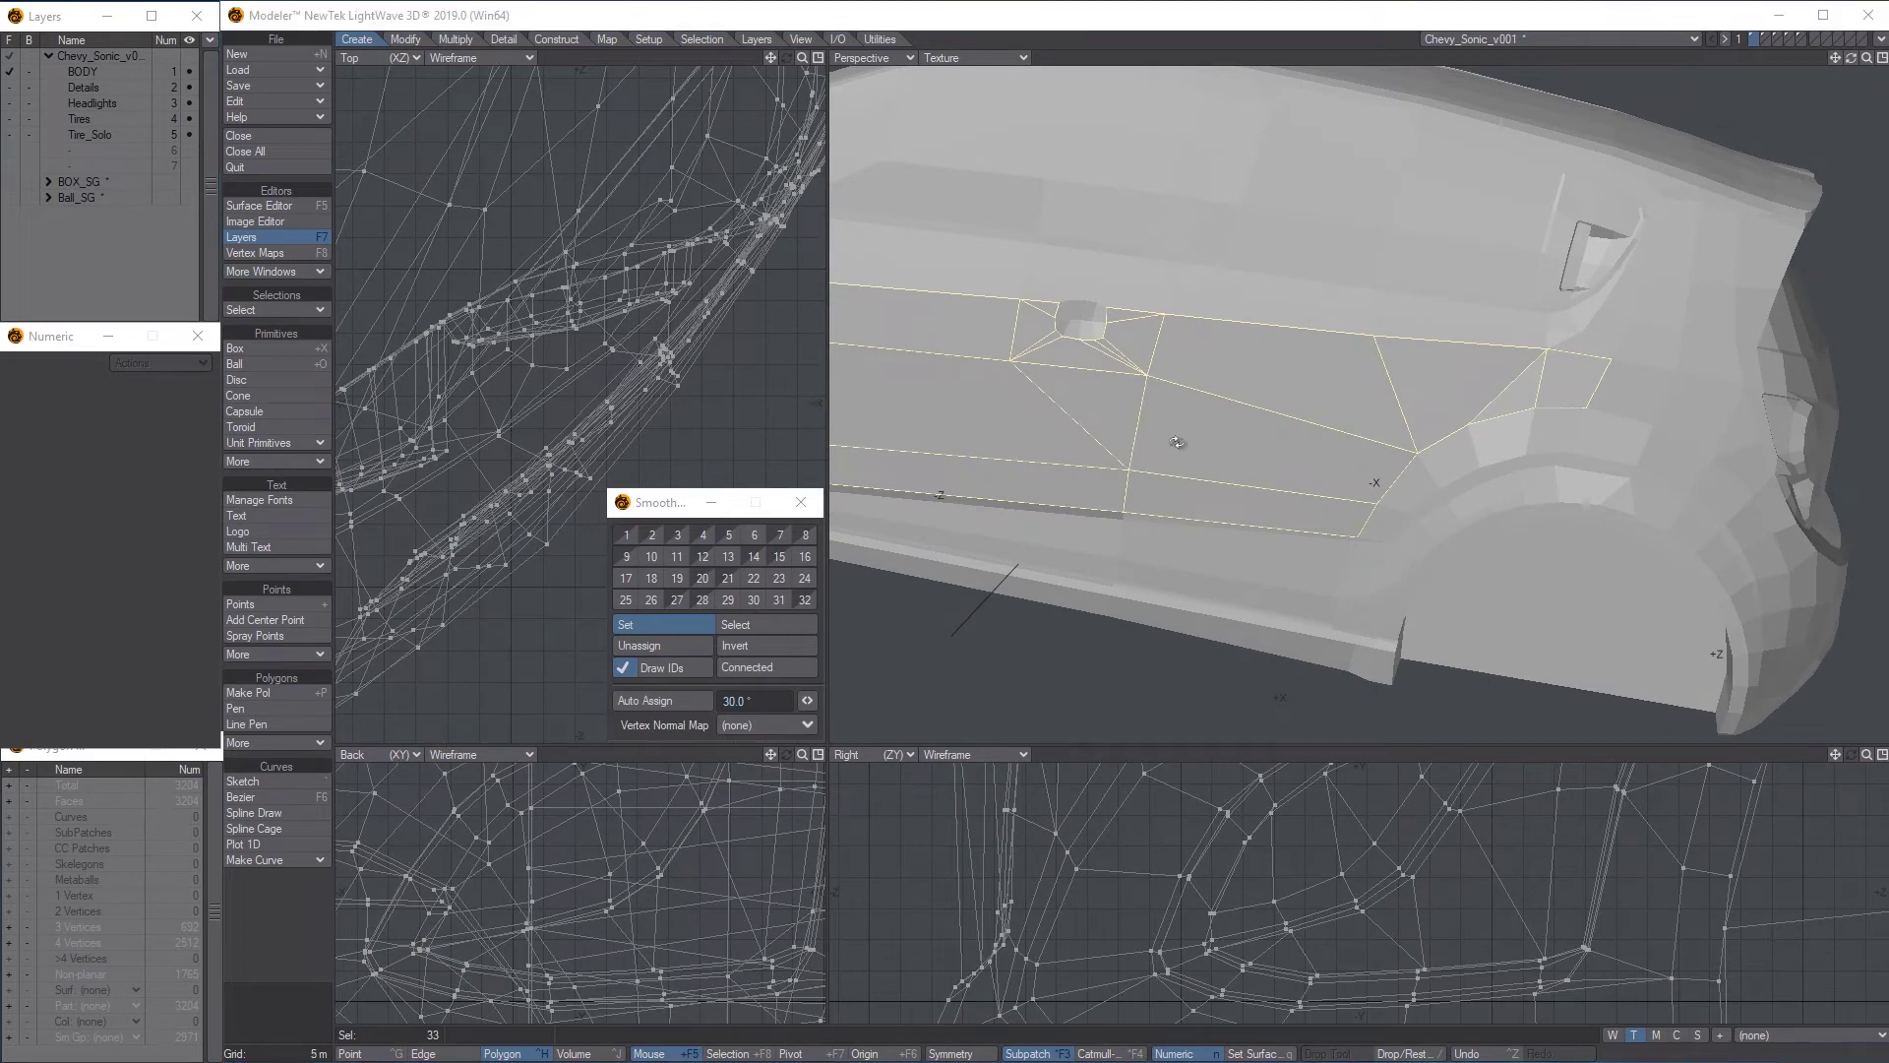
Add the polygons above and behind the rear wheel arch, down to the rear bumper corner, to the selection
alt+drag(1301, 457, 1334, 463)
scroll(1510, 458, up, 3)
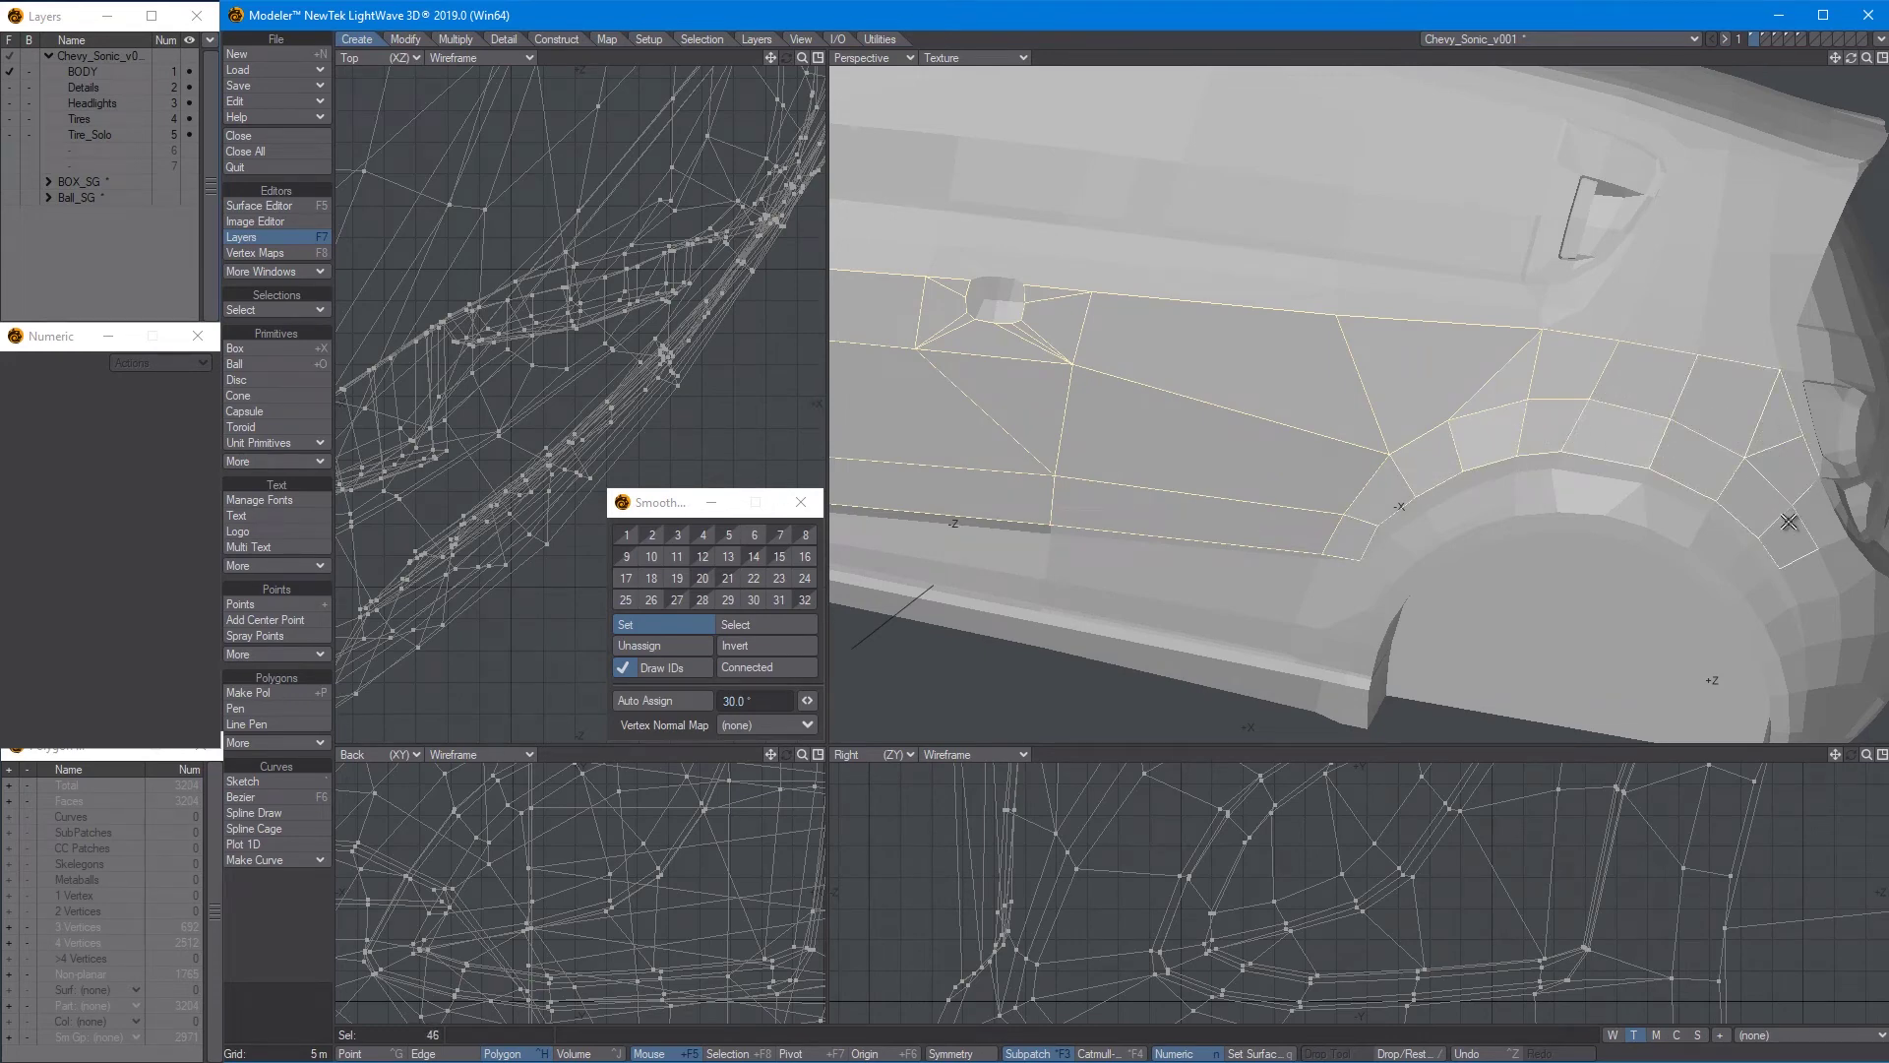
alt+drag(1789, 521, 1384, 441)
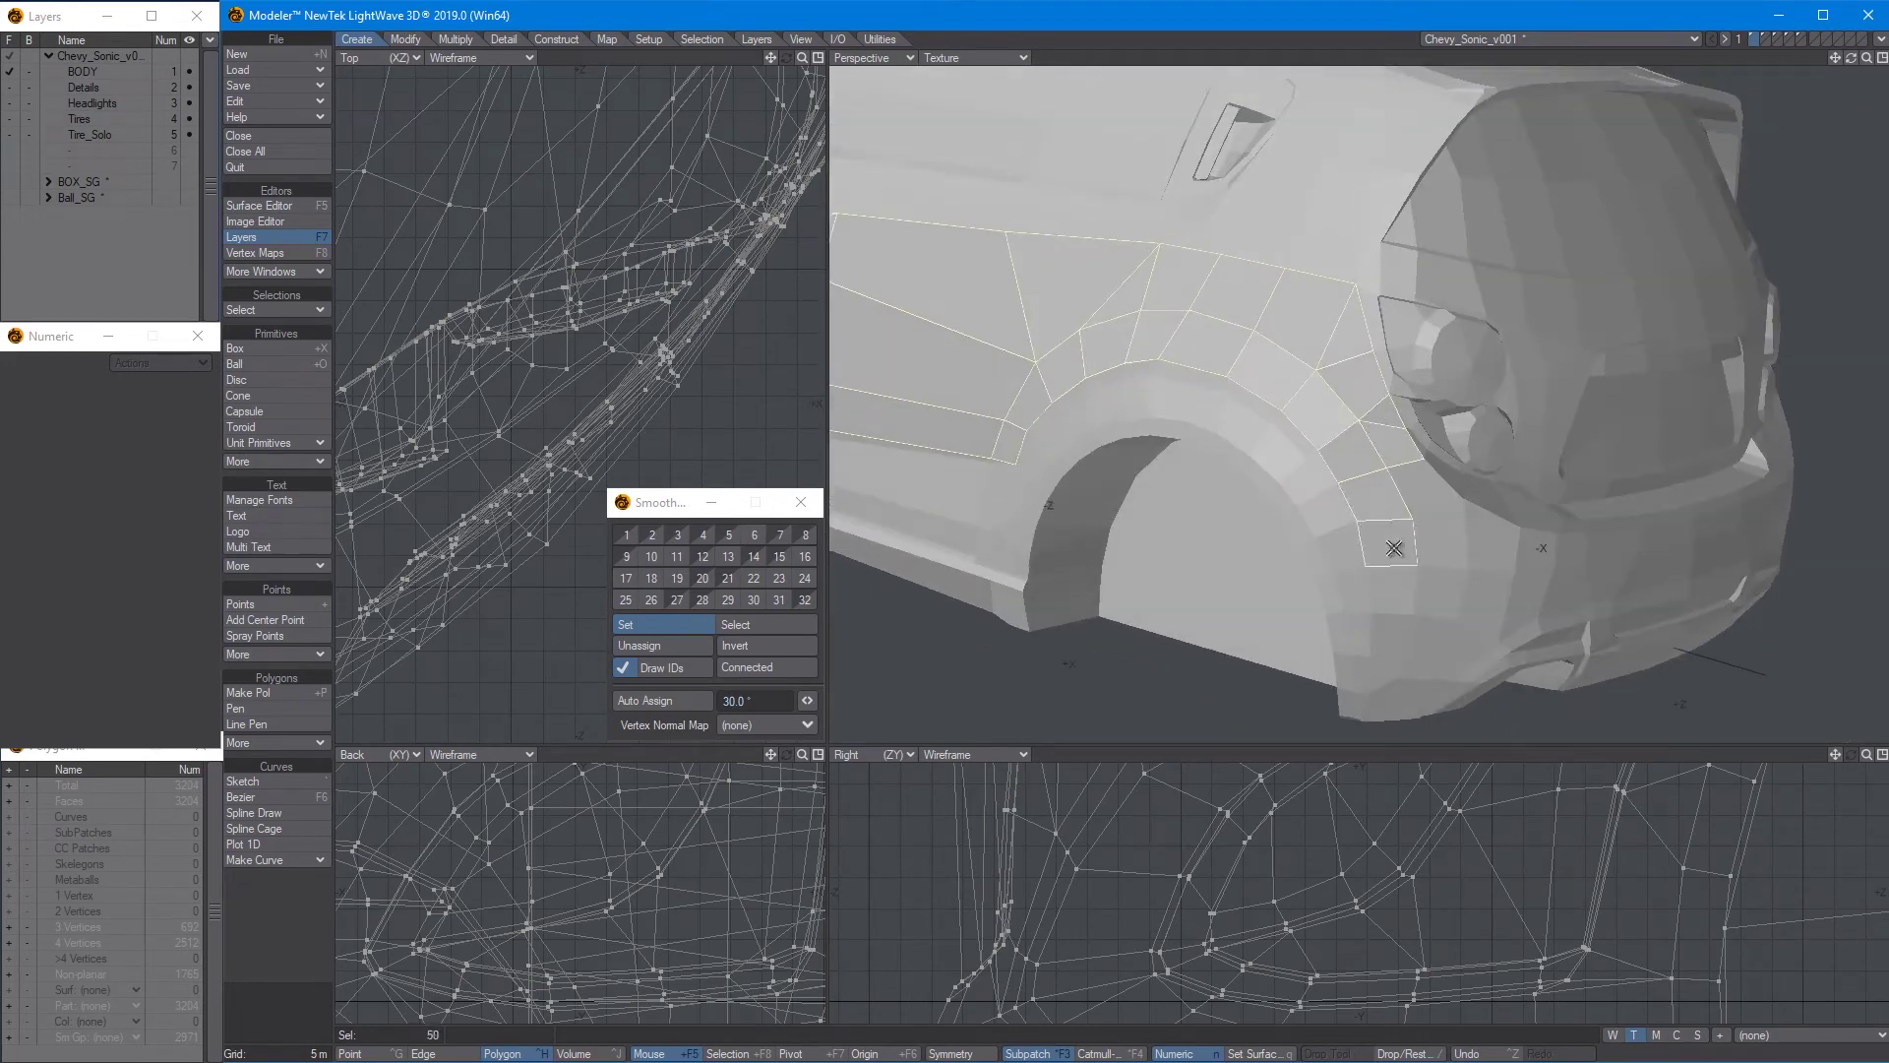
mouse_move(1414, 504)
mouse_down()
mouse_move(1393, 636)
mouse_move(1452, 640)
mouse_up()
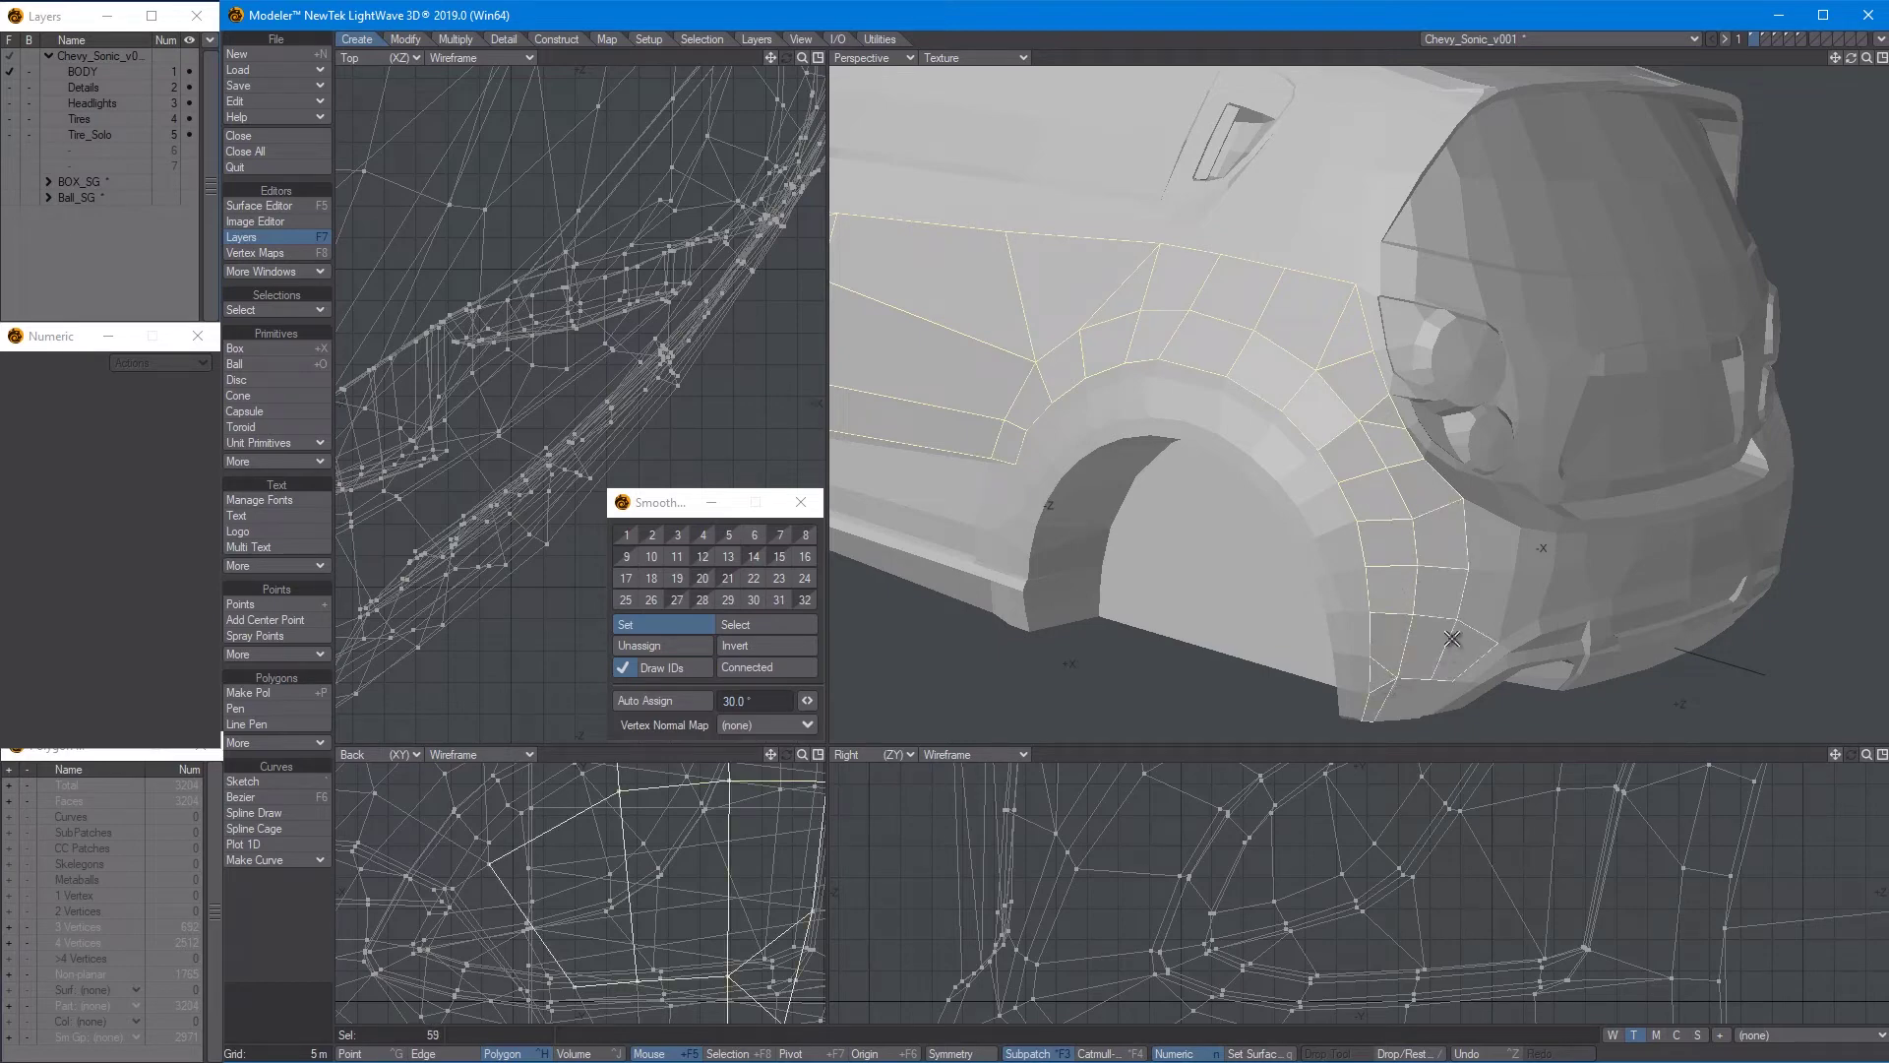
mouse_move(1658, 561)
alt+mouse_down()
mouse_move(1530, 563)
mouse_move(1510, 536)
mouse_move(1560, 561)
alt+mouse_up()
shift+drag(1545, 576, 1450, 555)
Assign the selected body-side polygons to smoothing group 17 and clear the selection
alt+drag(1207, 576, 1205, 455)
scroll(1398, 496, up, 4)
alt+drag(1206, 455, 1422, 442)
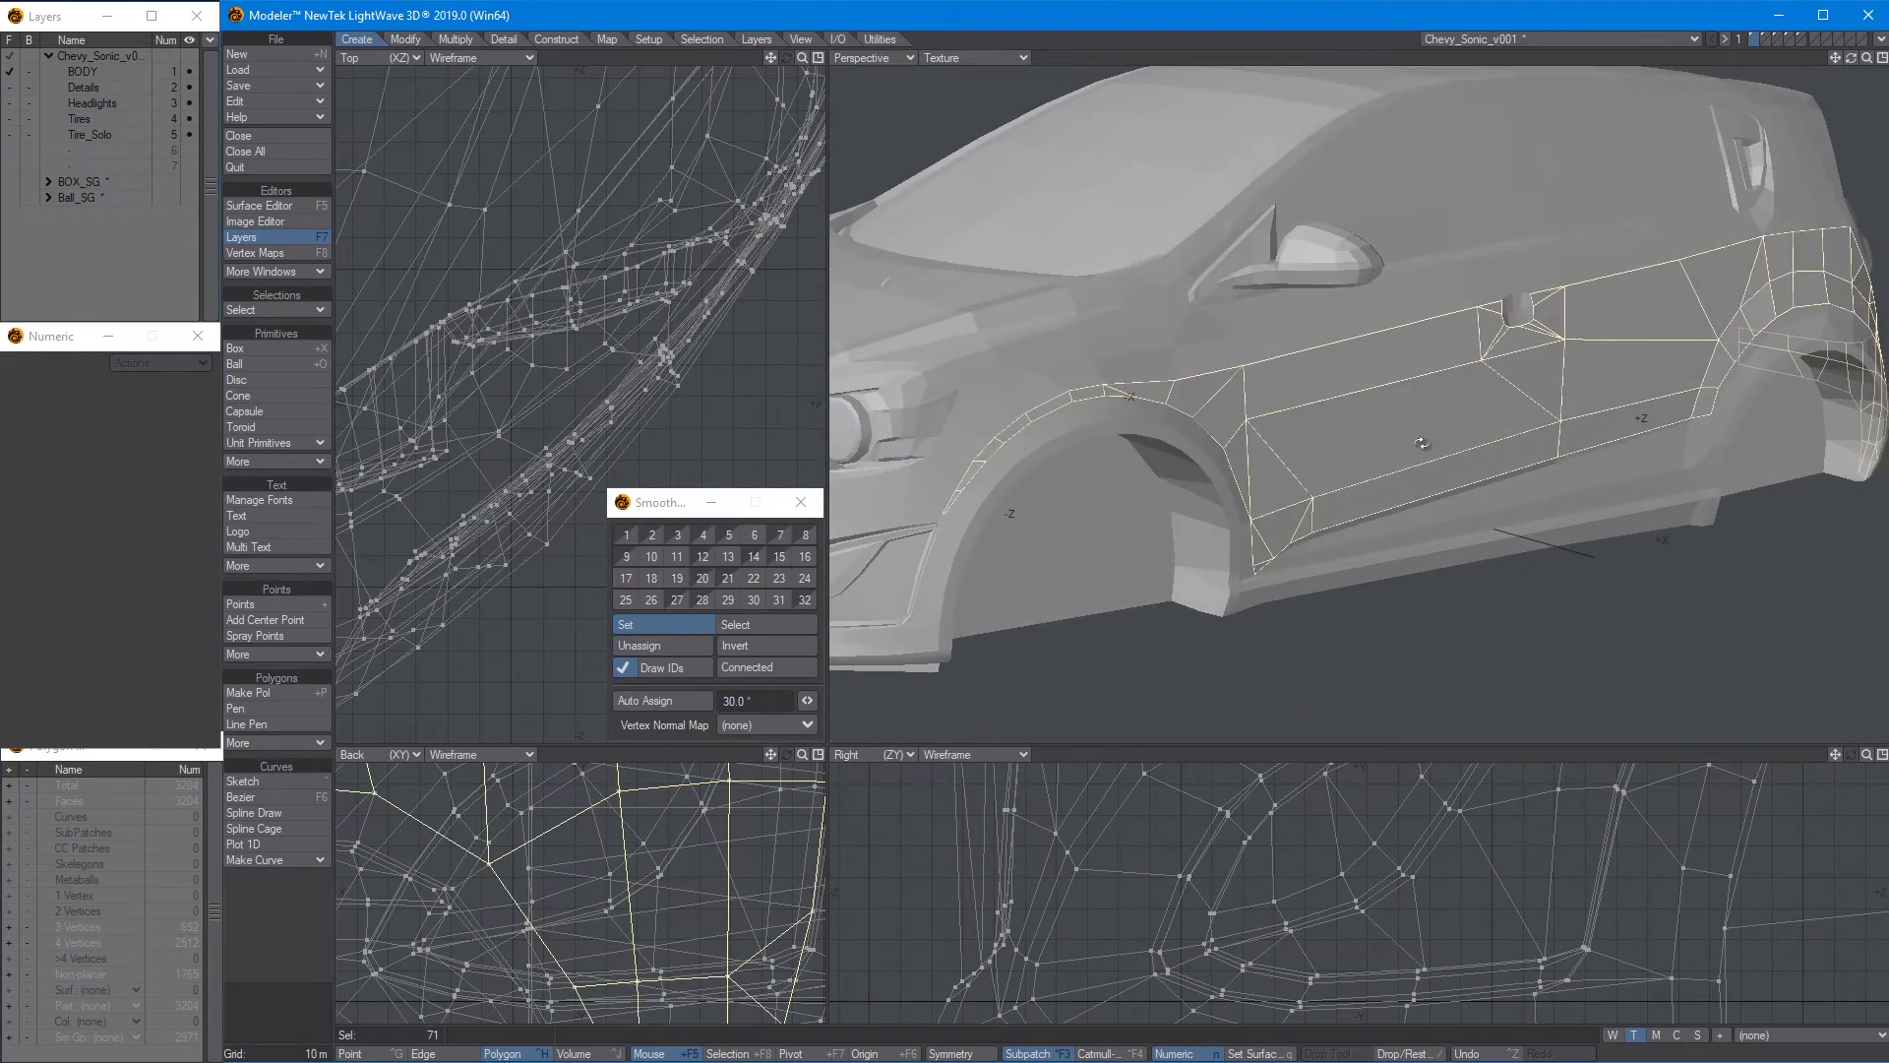
click(626, 578)
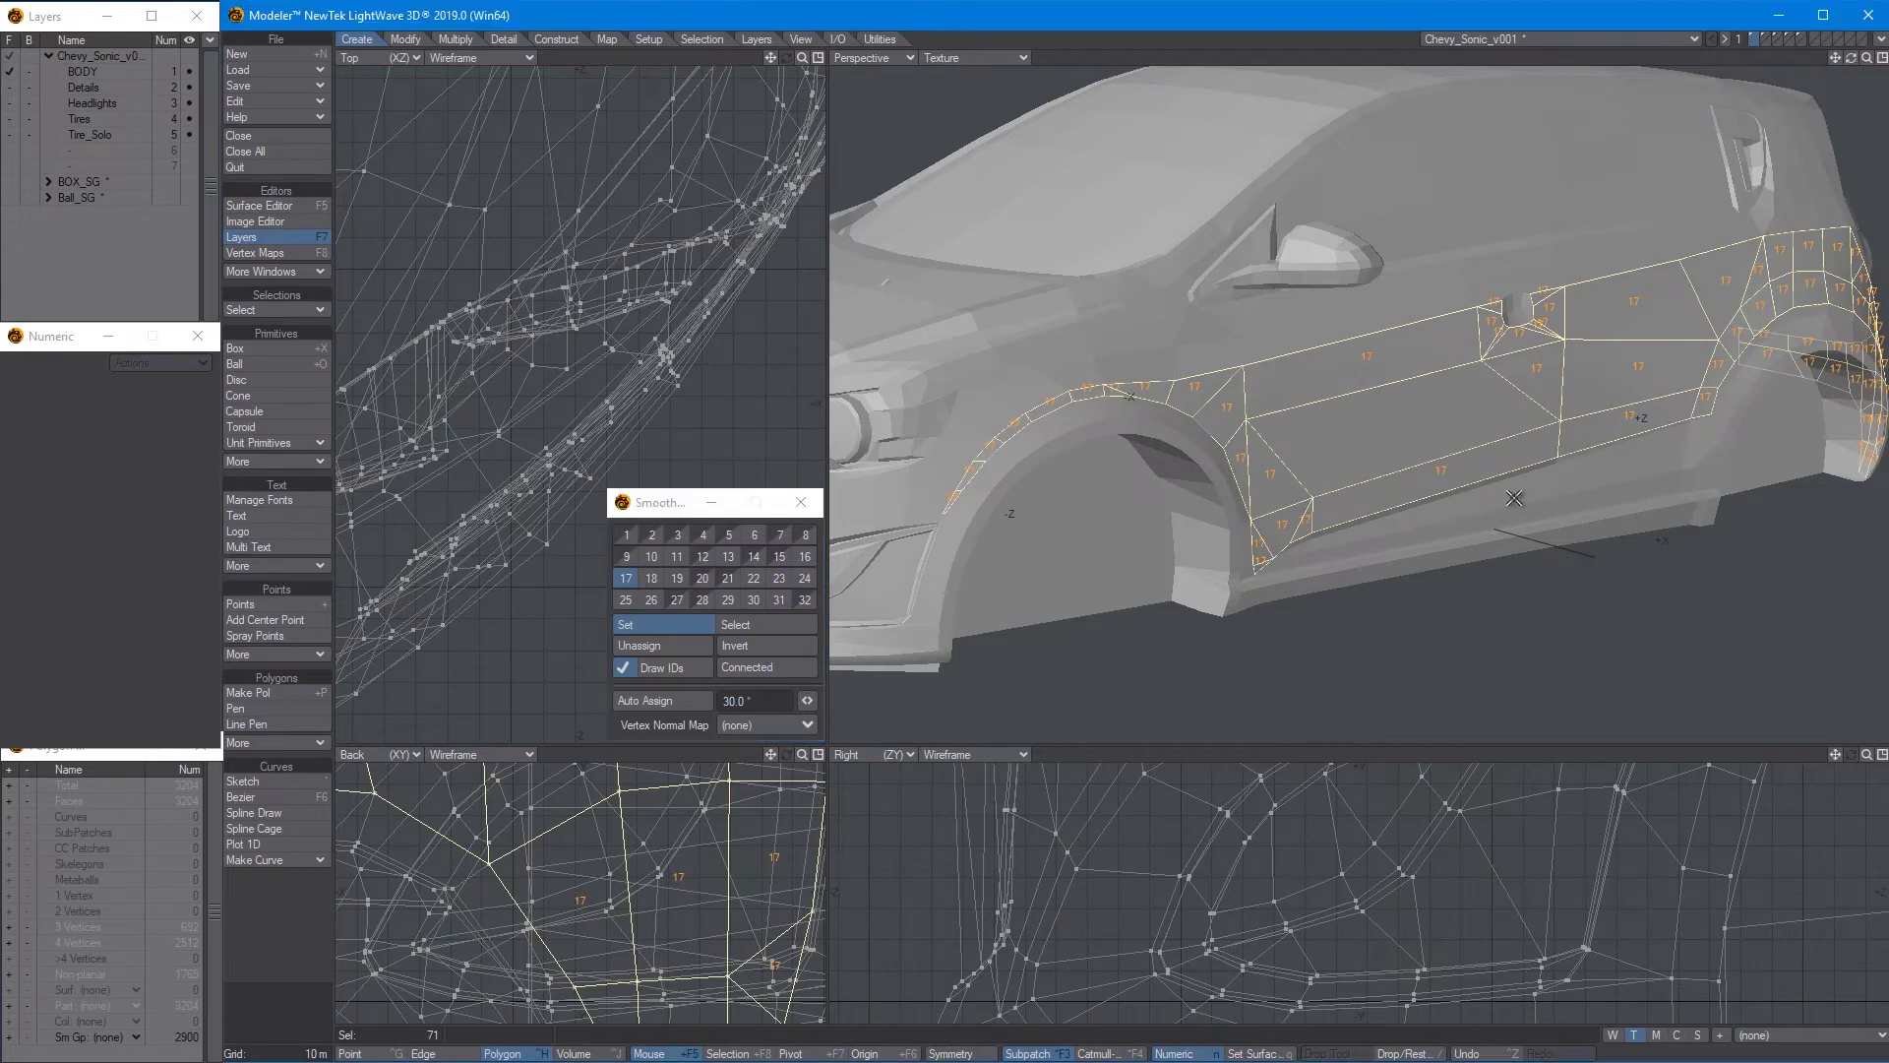
key(slash)
Select the missed door polygon ahead of and below the handle, assign it to smoothing group 17 and clear the selection
alt+drag(1485, 607, 1408, 380)
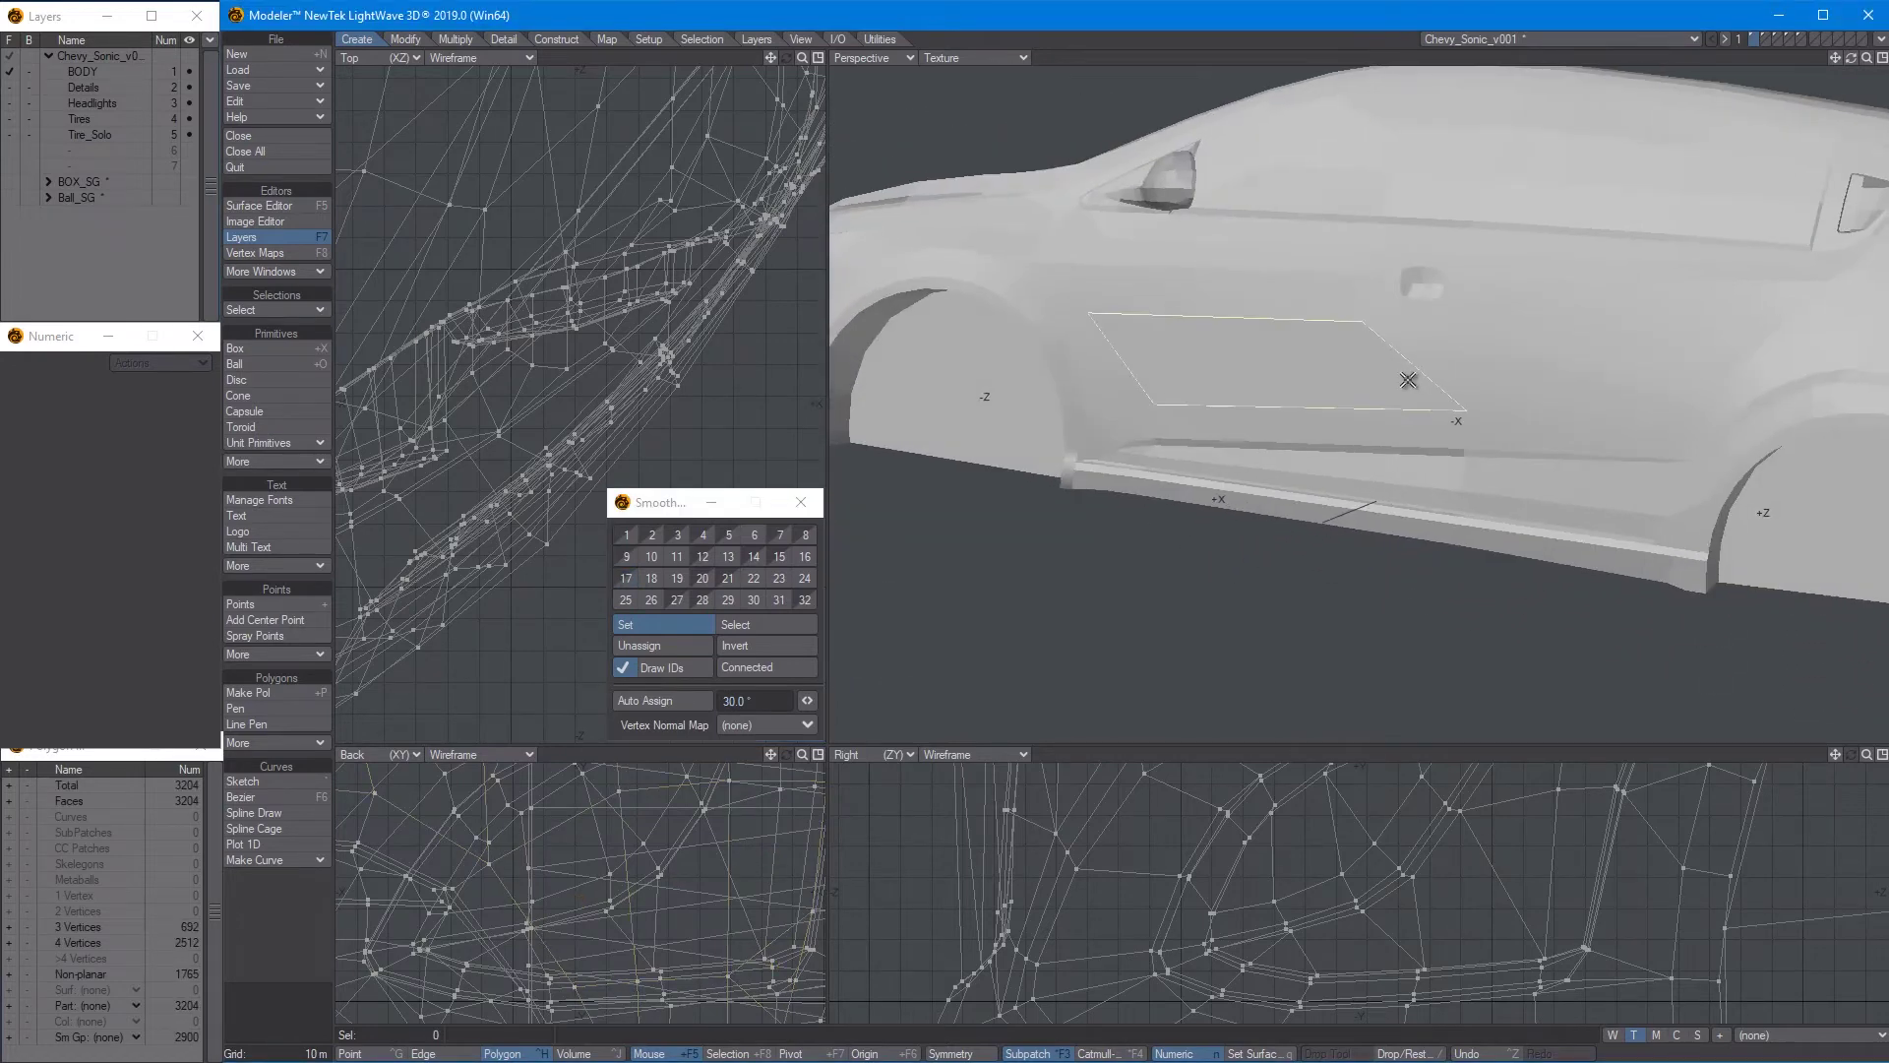
click(626, 571)
key(slash)
Select the recessed panel polygons below the lower door crease, assign them to smoothing group 22 and clear the selection
alt+drag(1355, 602, 1532, 470)
drag(1169, 459, 1811, 464)
alt+shift+drag(1840, 465, 1484, 493)
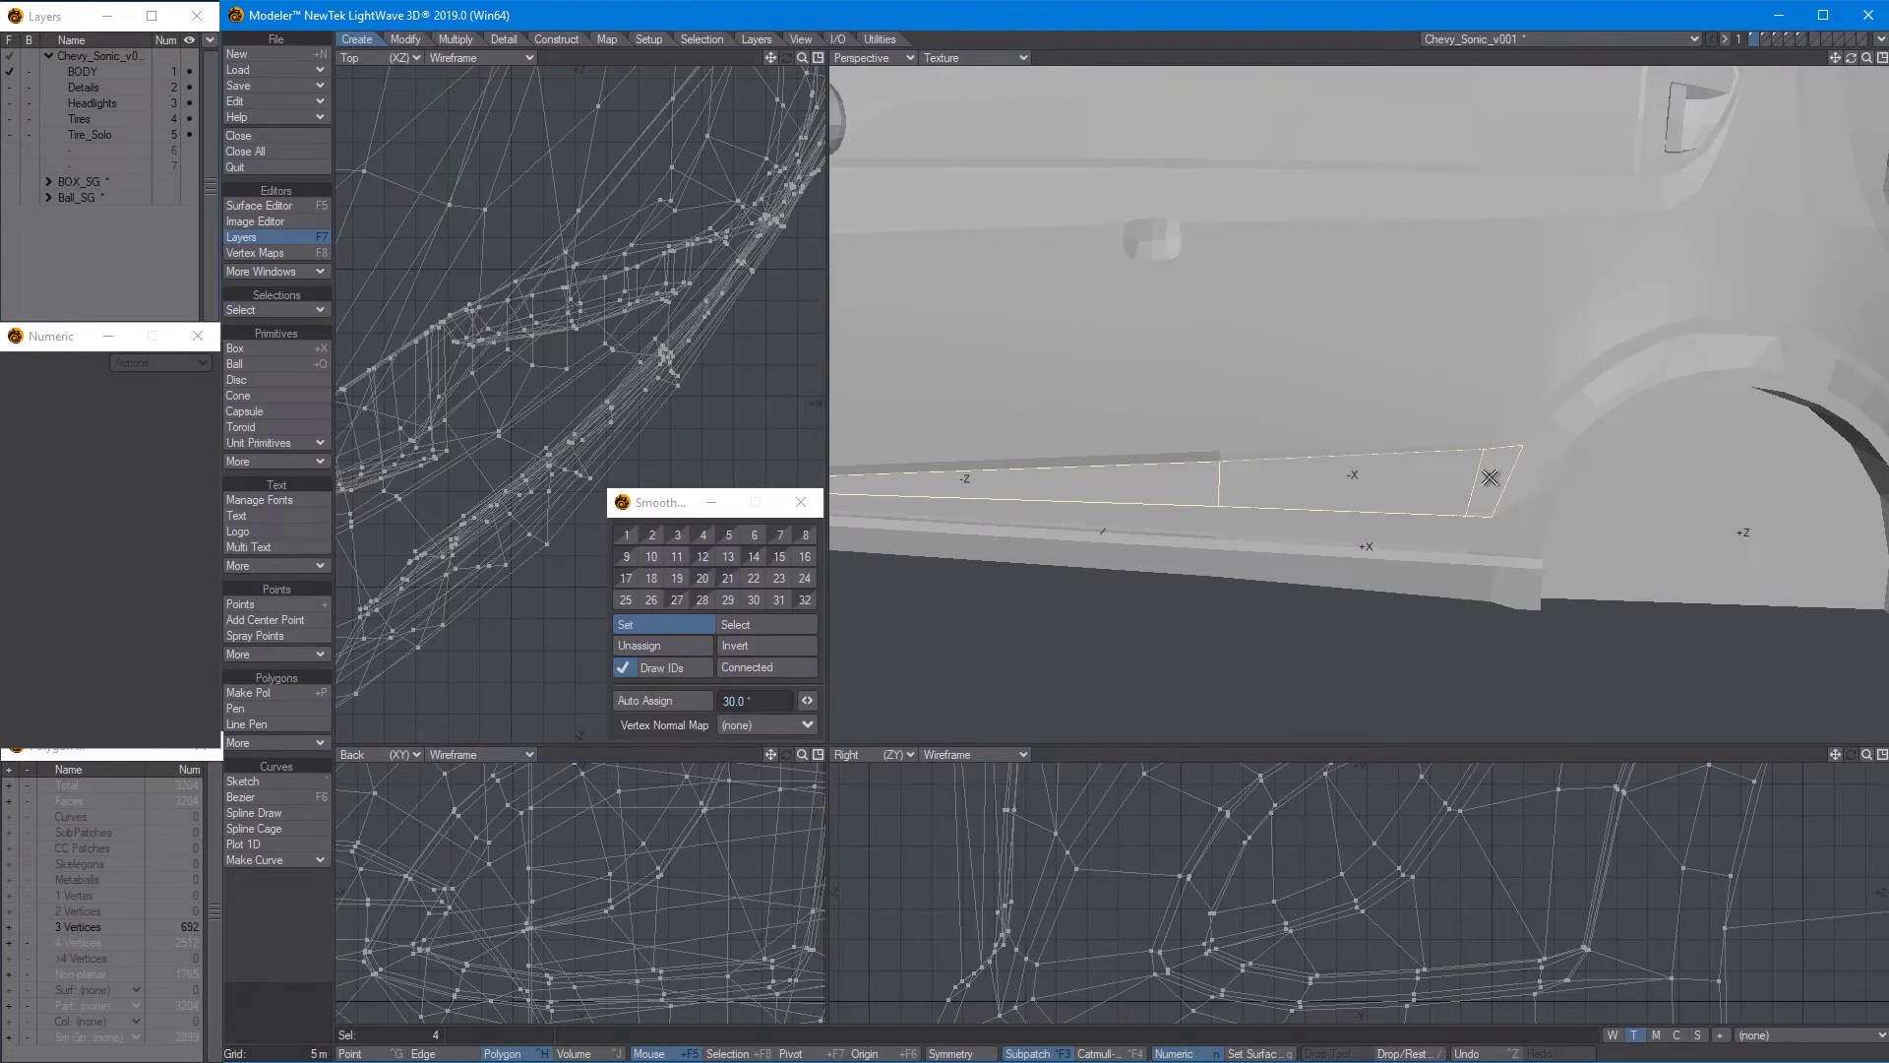
click(757, 581)
alt+shift+drag(1303, 611, 1544, 645)
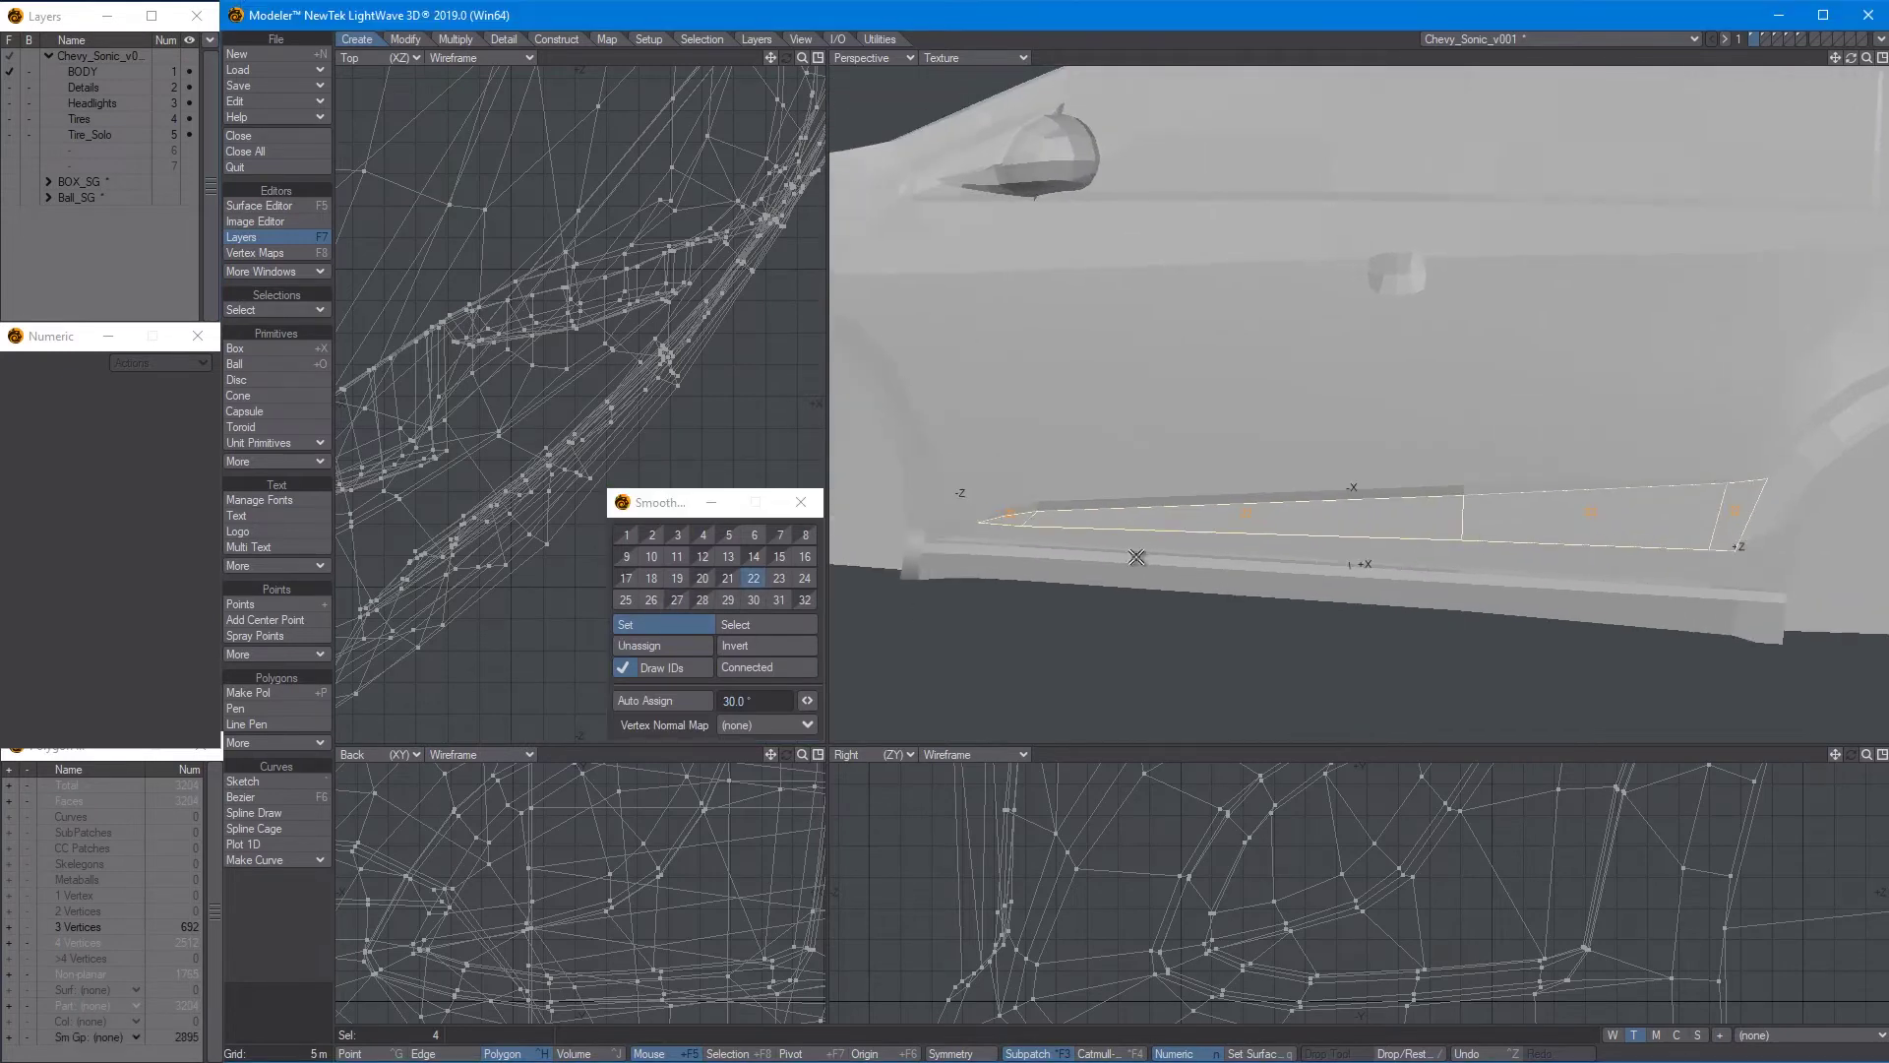
key(slash)
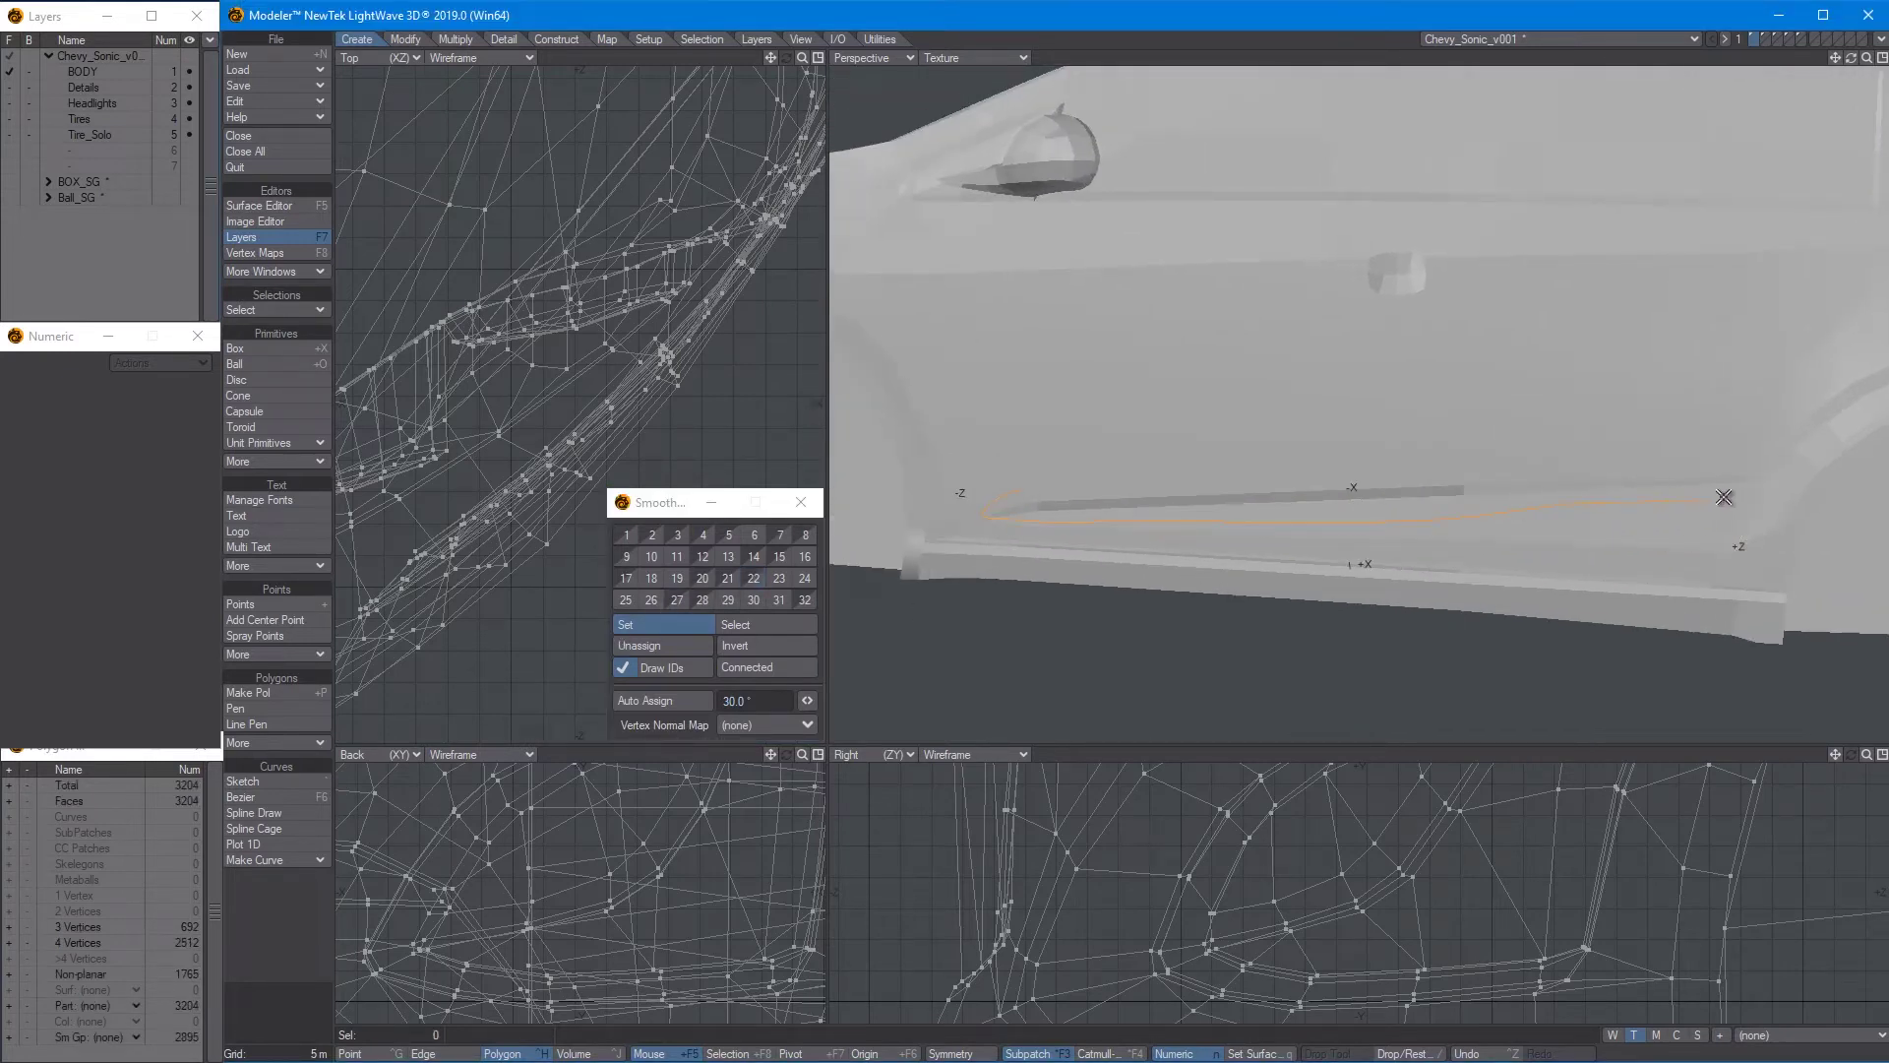
Select the thin crease strip along the lower door, assign it to smoothing group 23 and clear the selection
right_drag(1723, 497, 1719, 476)
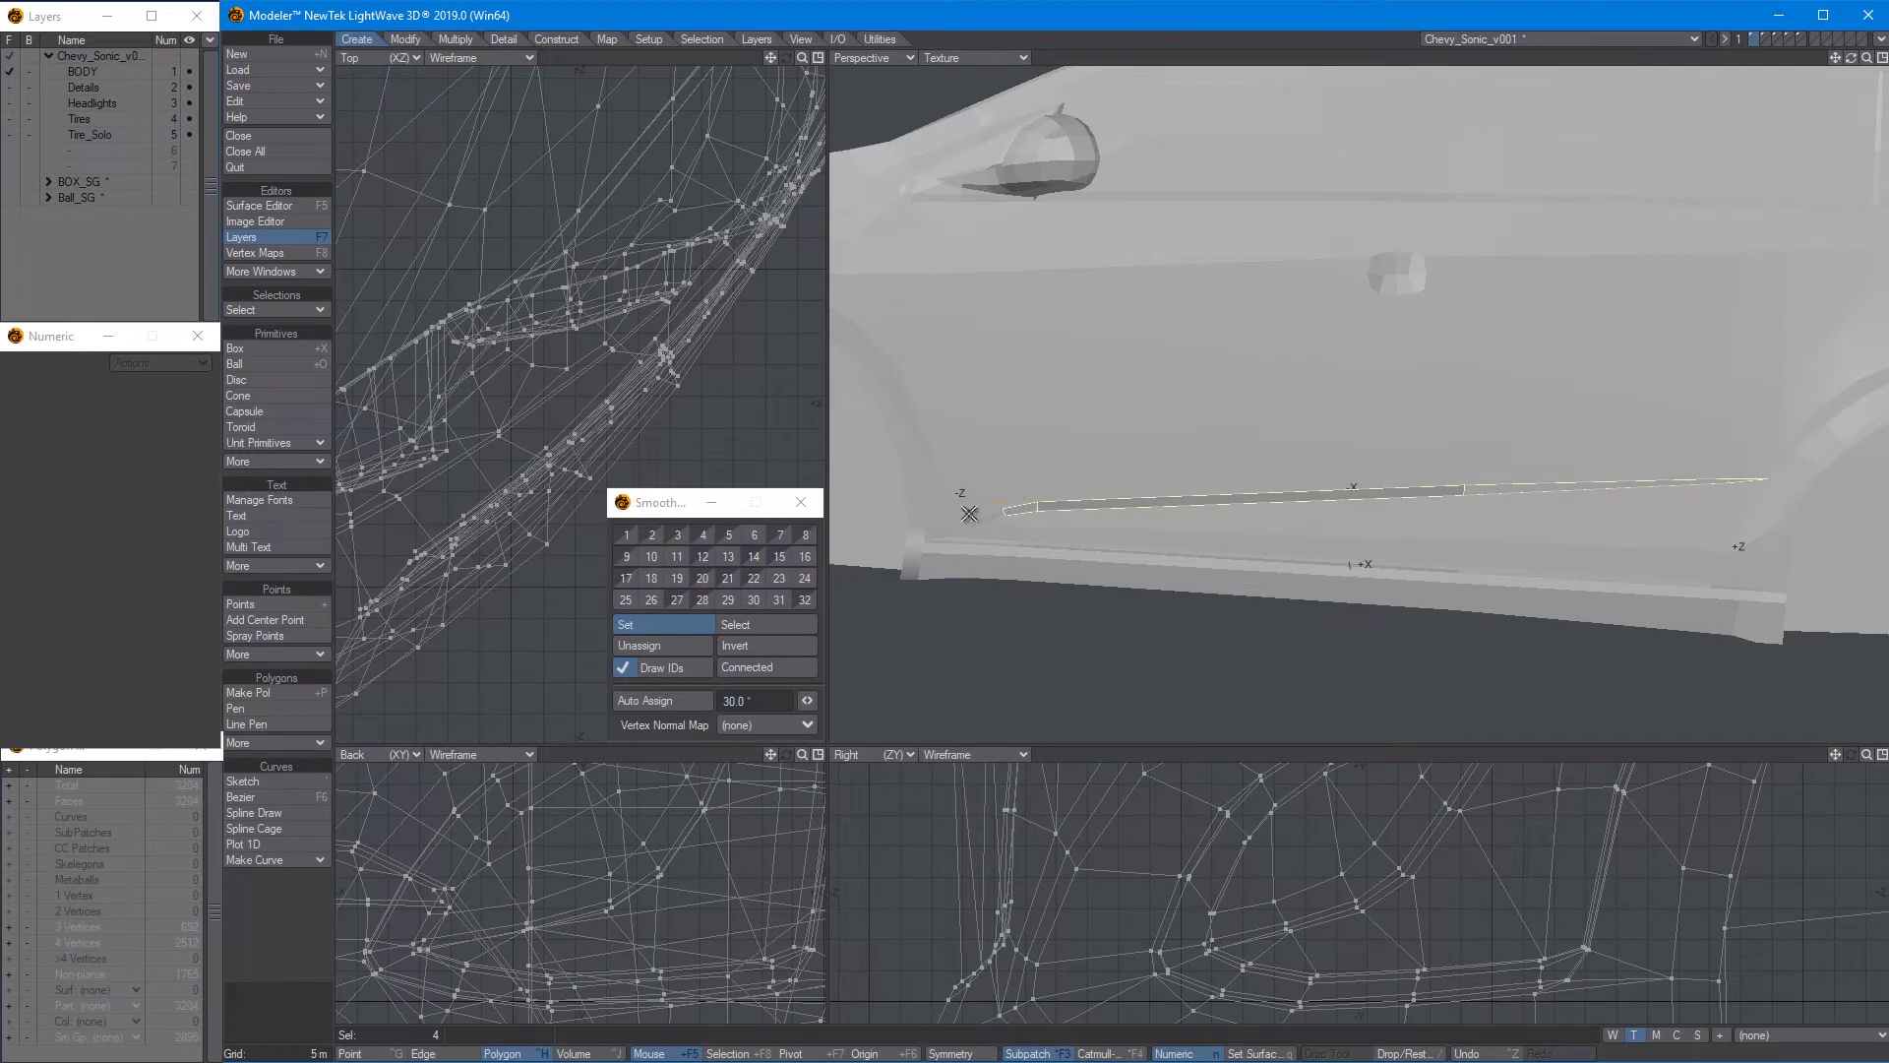
click(774, 586)
key(slash)
Select the door handle recess polygons, assign them to smoothing group 1 and clear the selection
ctrl+alt+drag(1283, 523, 1348, 462)
ctrl+alt+drag(1348, 463, 1502, 458)
drag(1172, 547, 1443, 494)
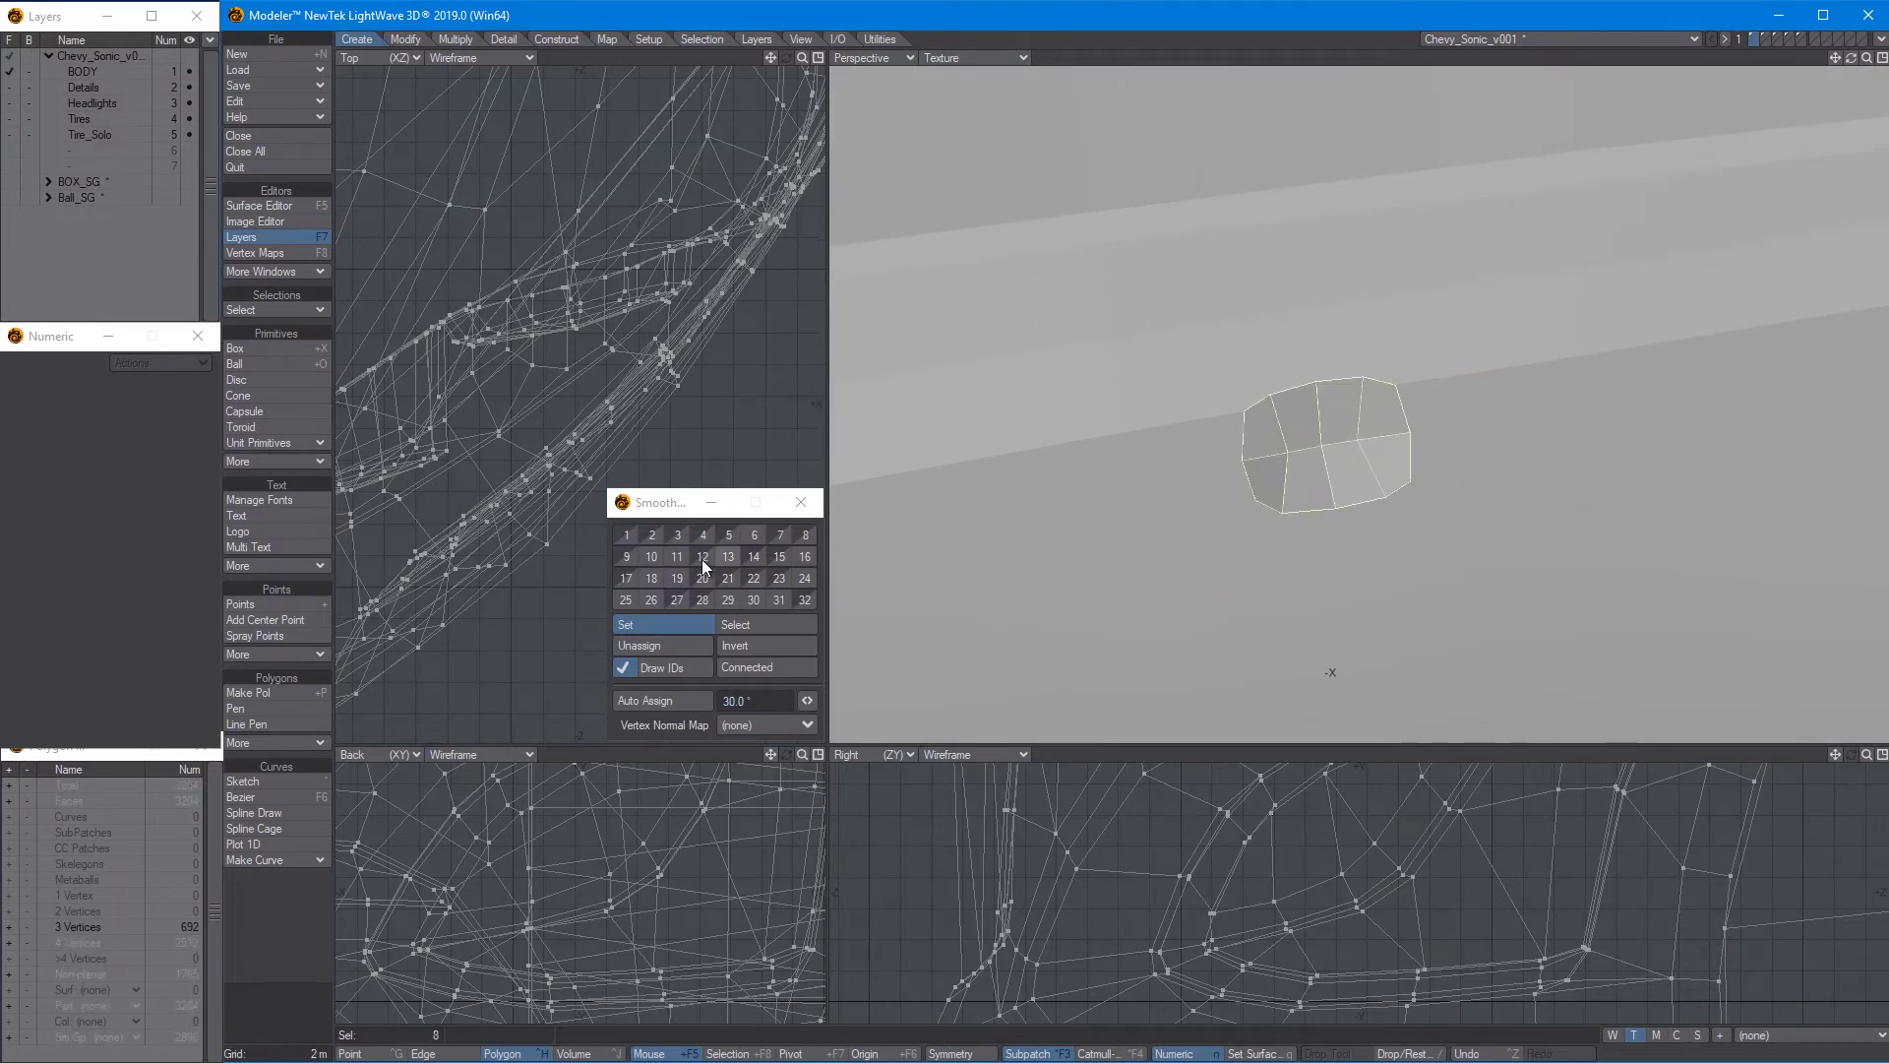
click(633, 537)
click(1432, 494)
Select the rear window polygons on one half of the car, assign them to smoothing group 2 and clear the selection
scroll(1358, 492, down, 5)
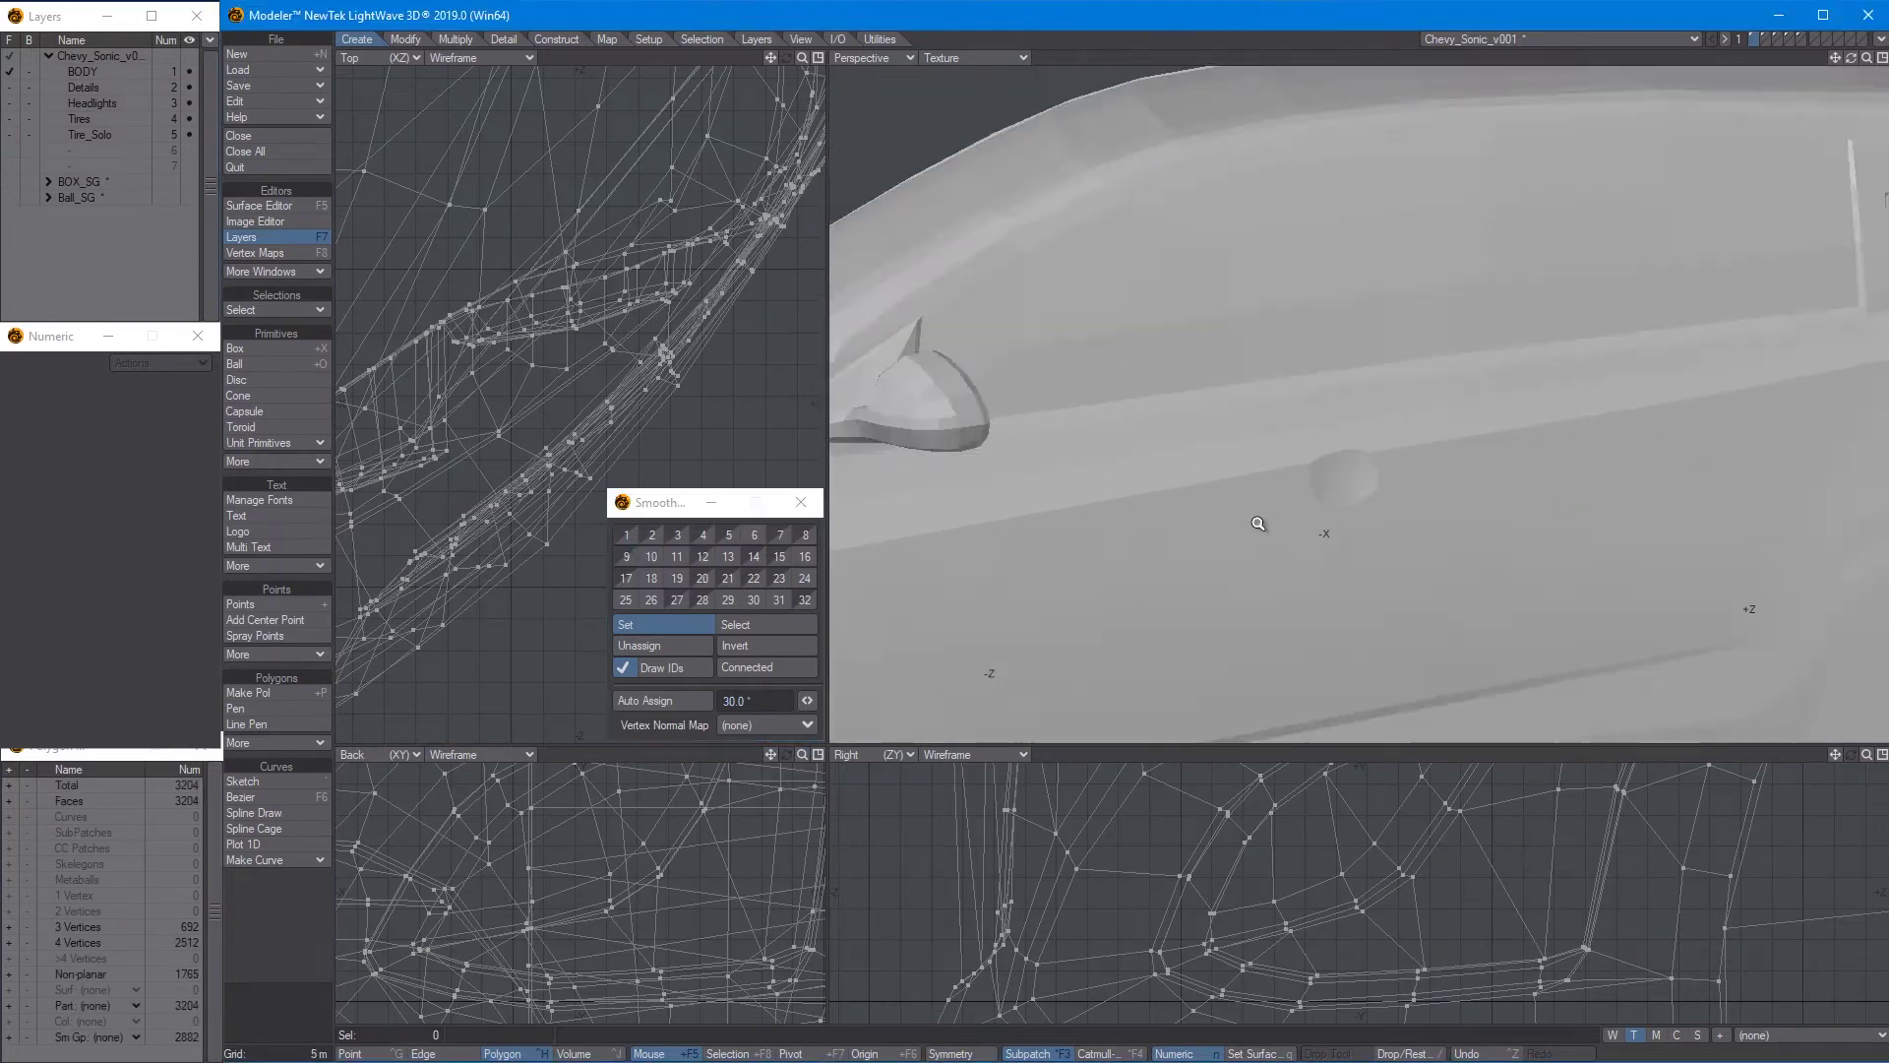
alt+drag(1291, 486, 1460, 444)
alt+drag(1488, 239, 1272, 287)
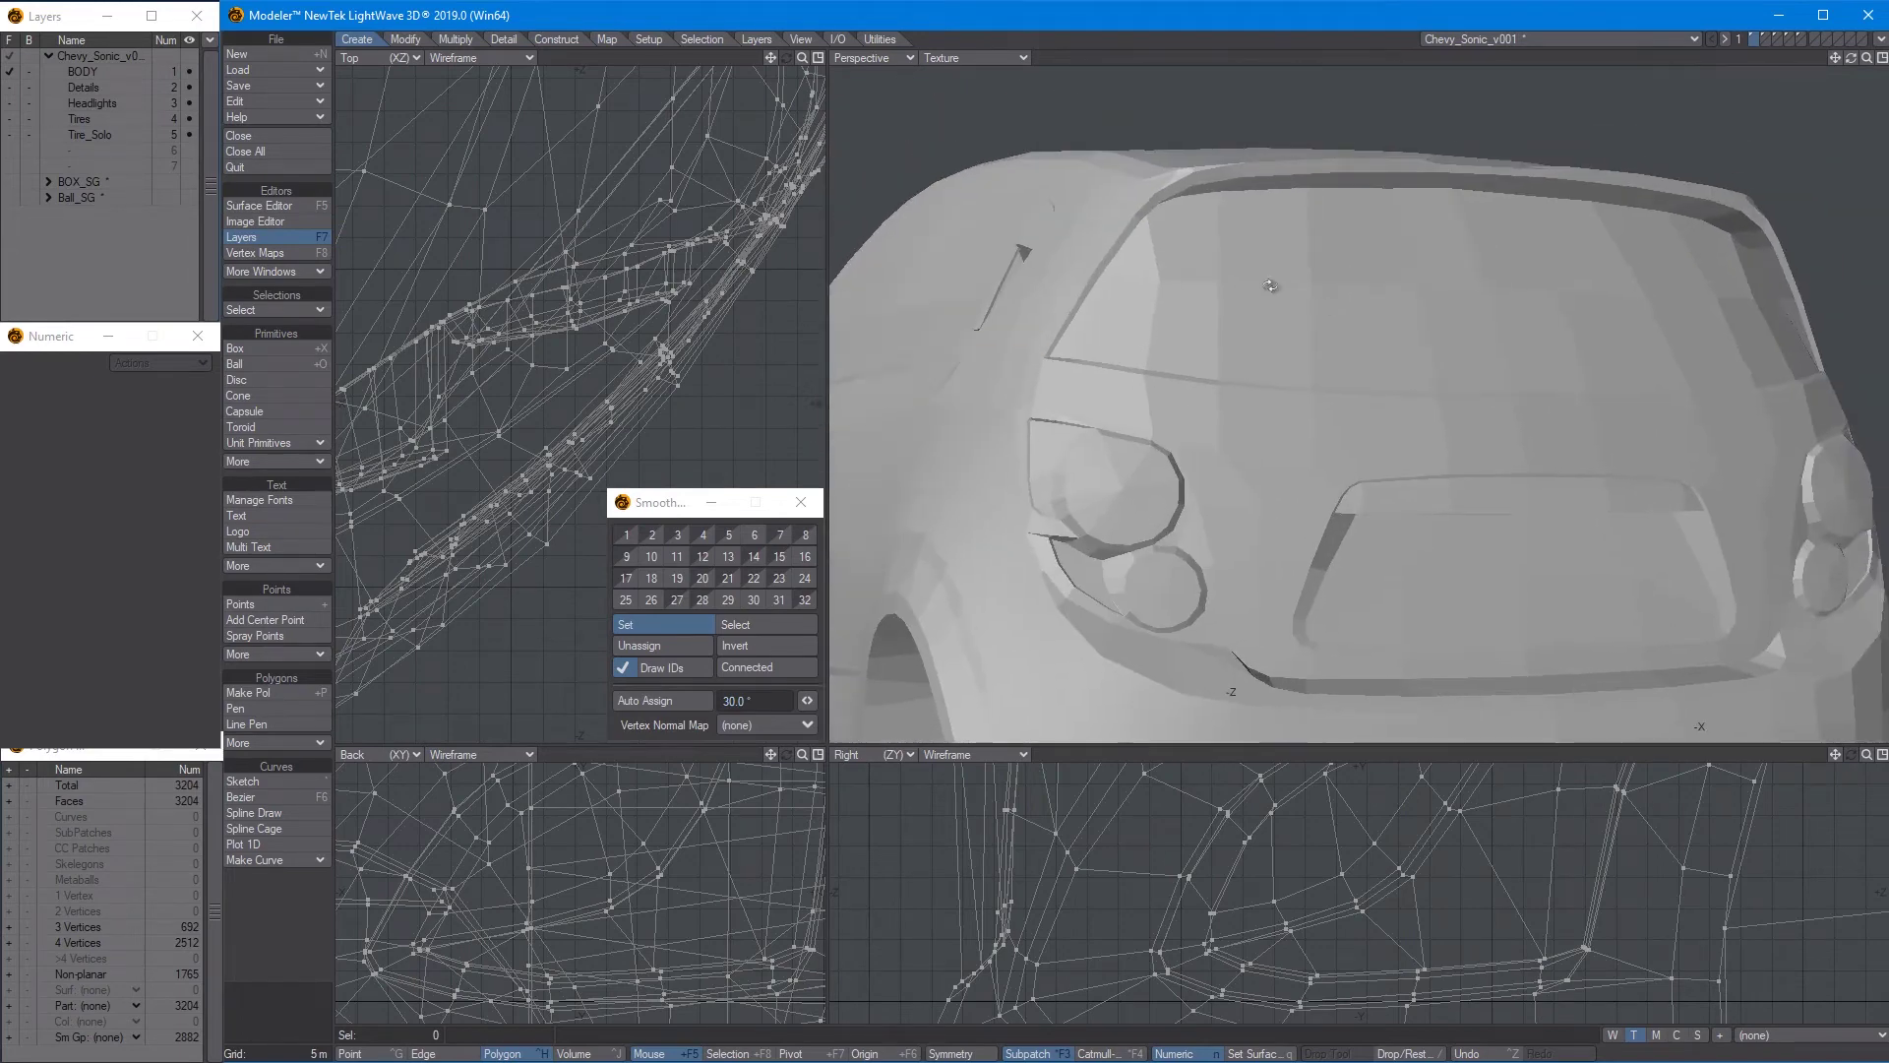
click(1173, 239)
mouse_move(1094, 334)
mouse_down()
mouse_move(1509, 306)
mouse_move(1476, 252)
mouse_move(1545, 344)
mouse_up()
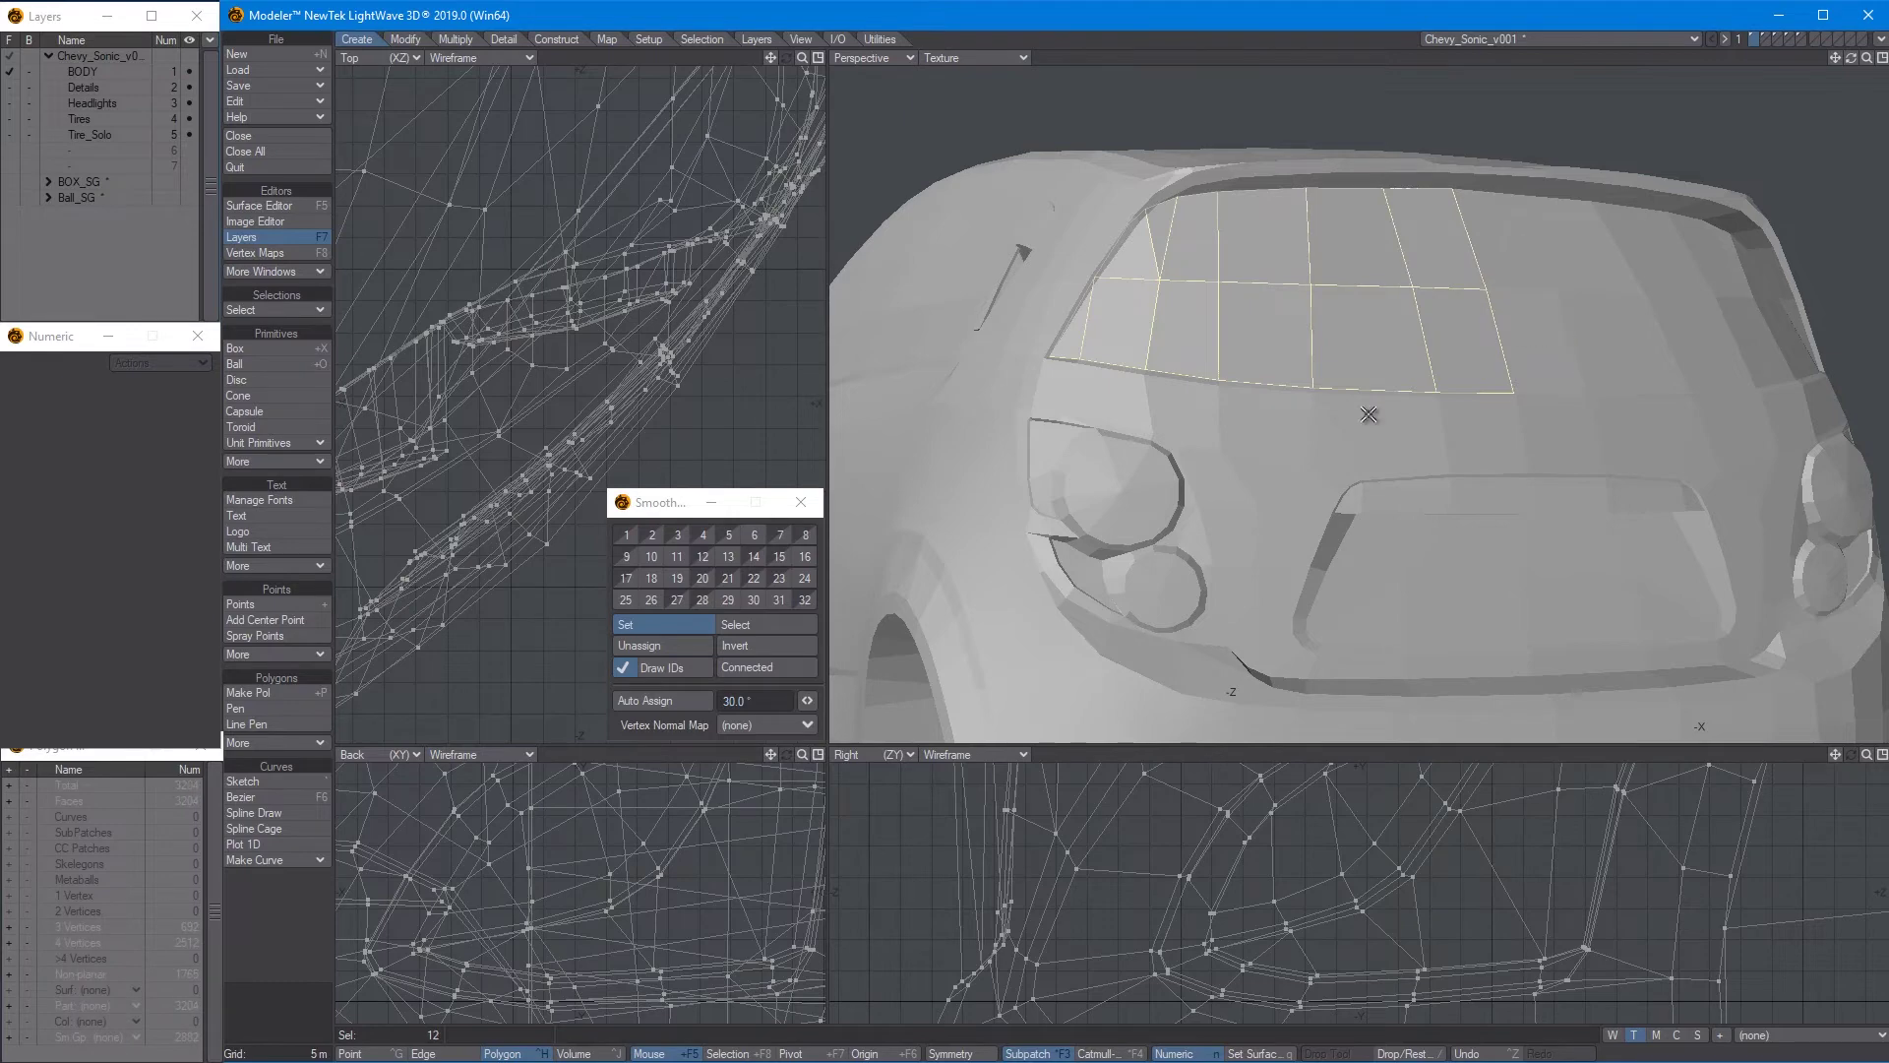
click(648, 532)
key(slash)
Select the two lengthwise rows of roof panel polygons next to the side of the roof
alt+drag(1428, 354, 1358, 237)
scroll(1584, 402, down, 5)
scroll(1594, 491, up, 5)
scroll(1348, 362, down, 2)
key(KP_6)
key(KP_5)
mouse_move(1357, 236)
alt+mouse_down()
mouse_move(1412, 199)
mouse_move(1302, 489)
mouse_move(1295, 282)
mouse_move(1347, 239)
alt+mouse_up()
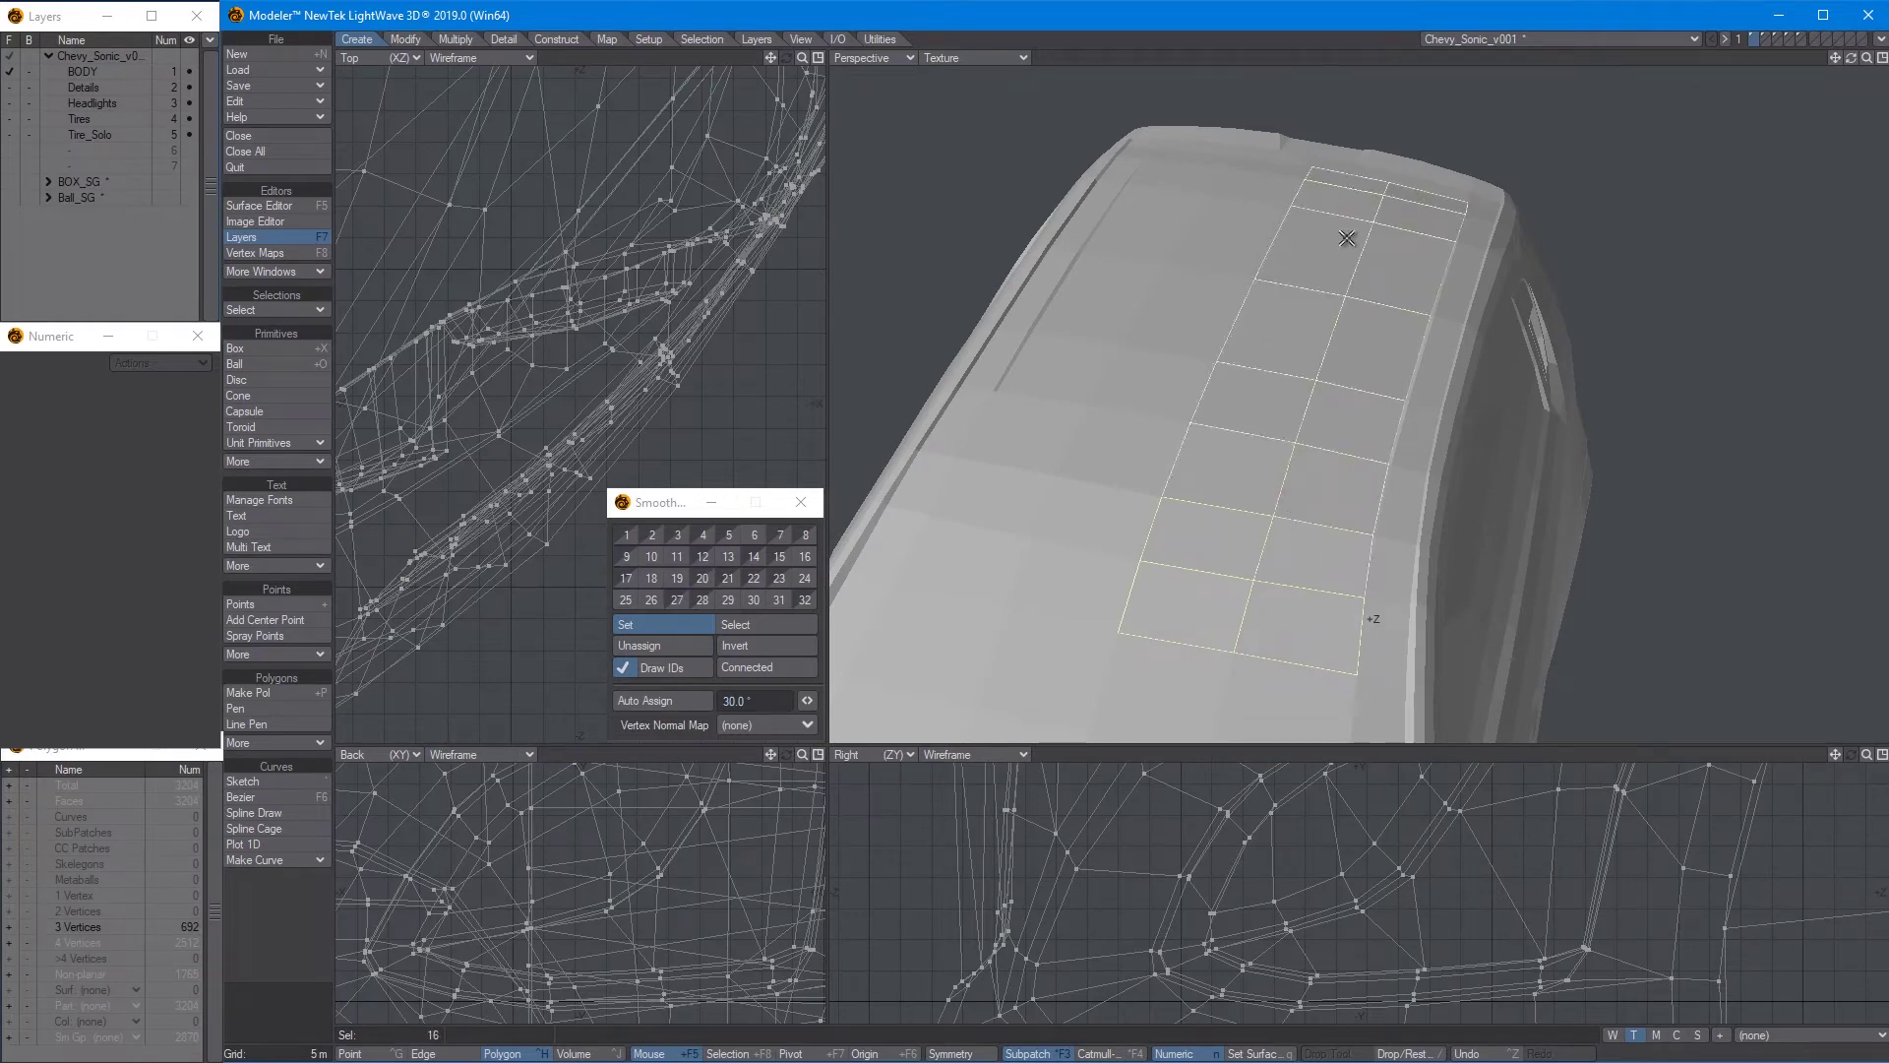
Extend the roof selection with the rows toward the side of the roof and assign the polygons to smoothing group 6
alt+drag(1340, 510, 1607, 510)
key(KP_9)
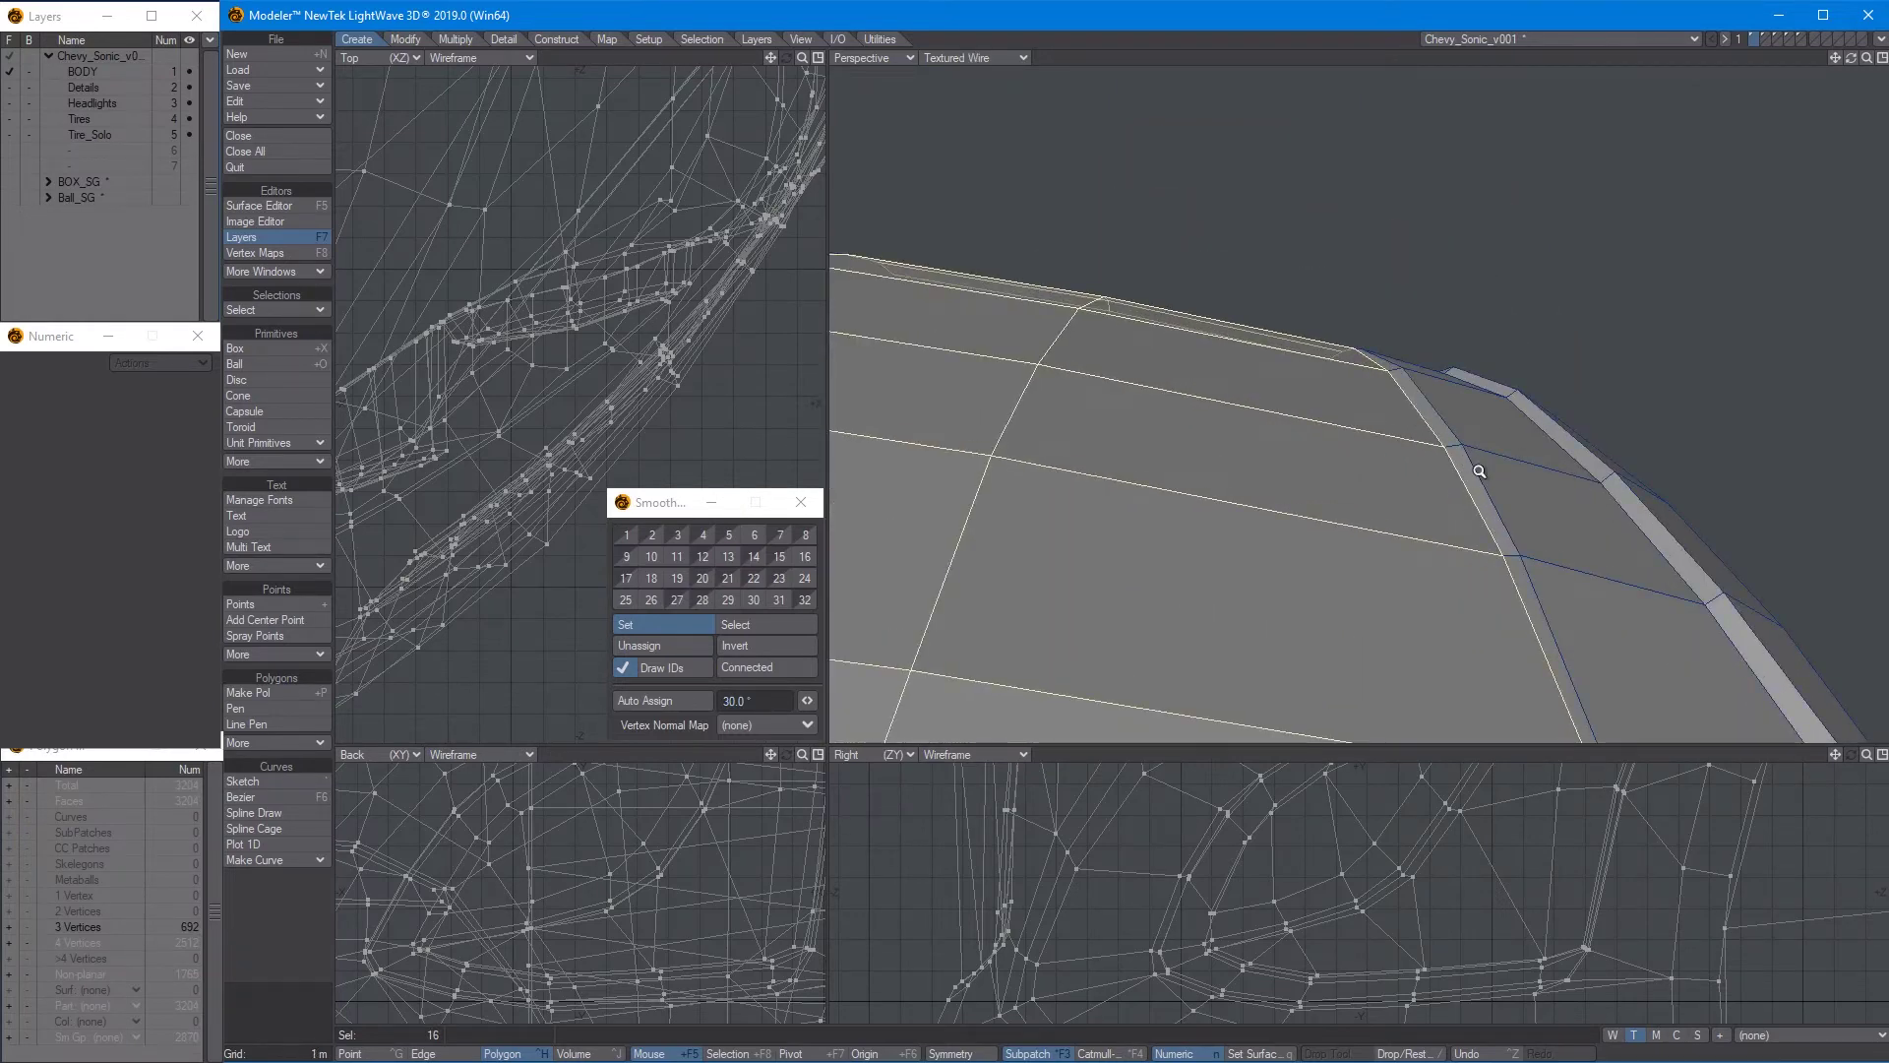
scroll(1479, 471, down, 5)
scroll(1590, 406, up, 4)
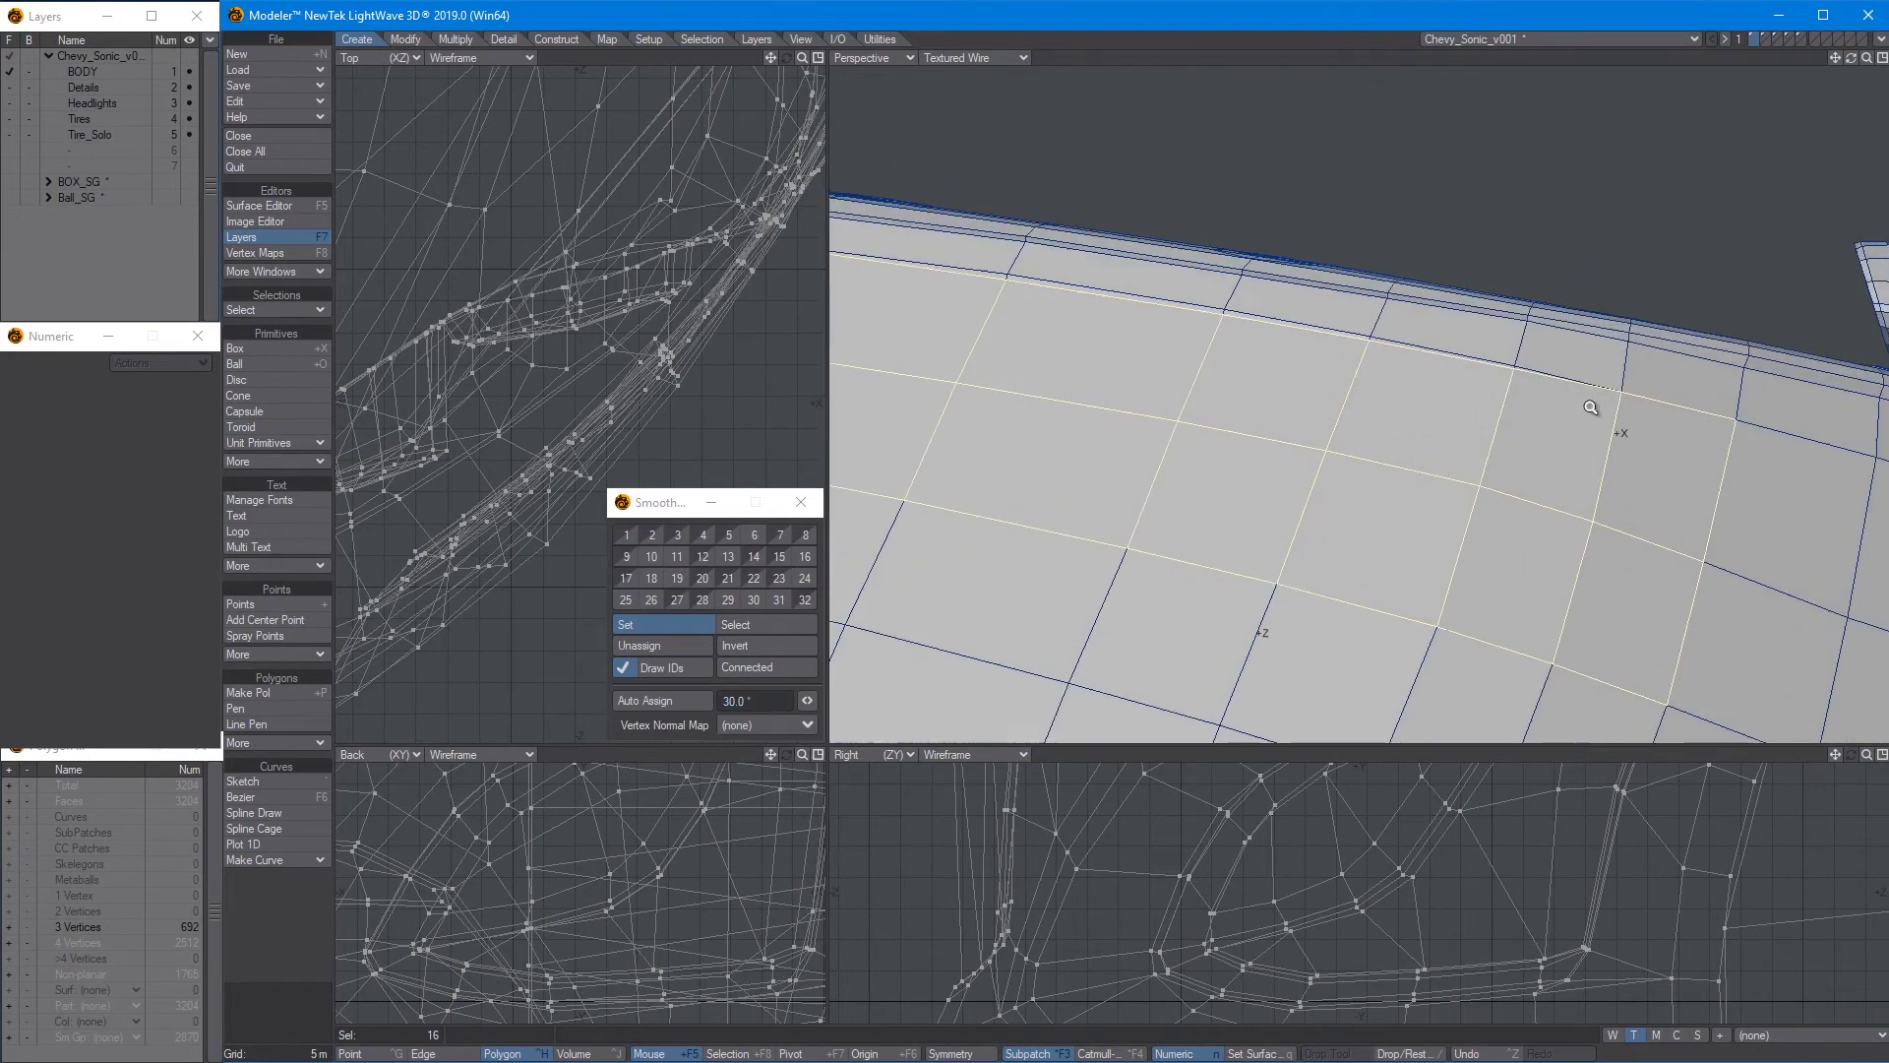
mouse_move(1590, 407)
ctrl+alt+mouse_down()
mouse_move(1580, 426)
mouse_move(1439, 336)
mouse_move(1186, 287)
ctrl+alt+mouse_up()
mouse_move(1220, 378)
alt+shift+mouse_down()
mouse_move(1423, 449)
mouse_move(1469, 416)
alt+shift+mouse_up()
shift+drag(1149, 375, 956, 358)
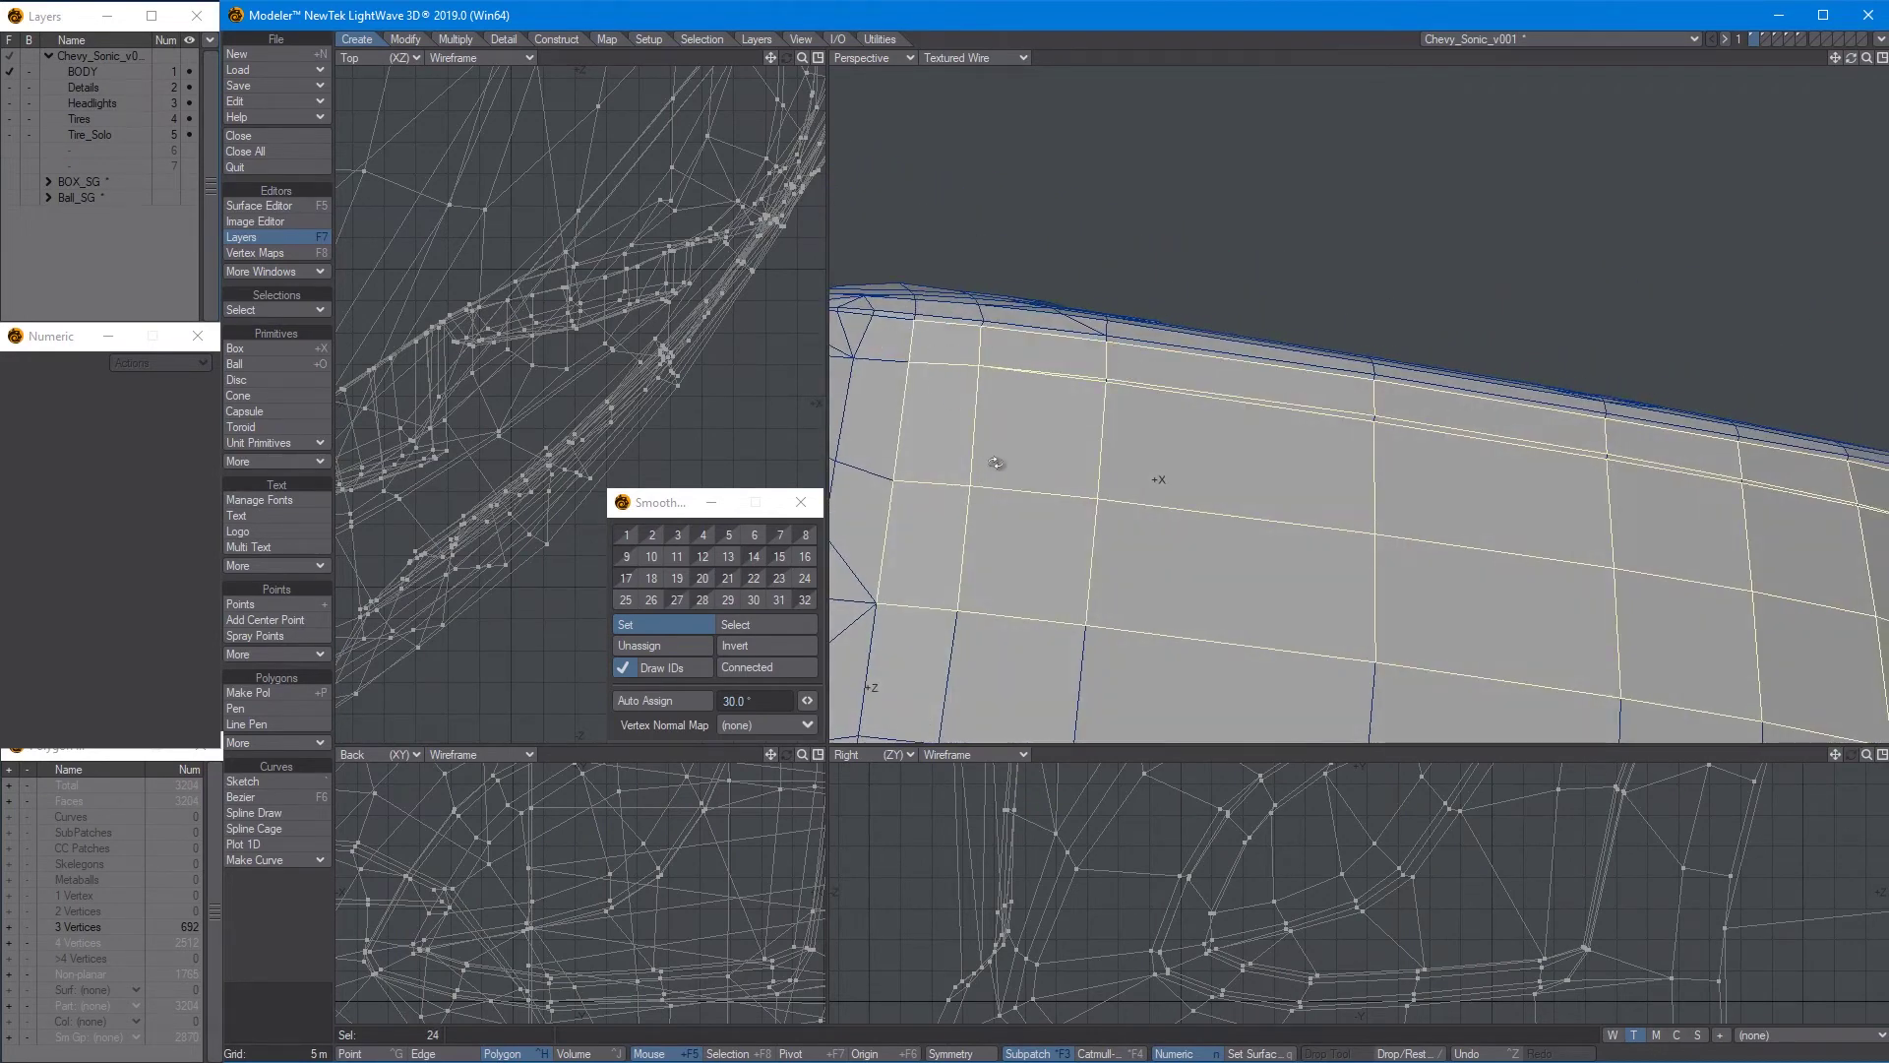
mouse_move(995, 462)
alt+mouse_down()
mouse_move(1088, 455)
mouse_move(1115, 326)
mouse_move(1078, 319)
mouse_move(1041, 462)
alt+mouse_up()
mouse_move(1504, 498)
alt+mouse_down()
mouse_move(1210, 295)
mouse_move(1366, 514)
mouse_move(1377, 600)
alt+mouse_up()
key(KP_2)
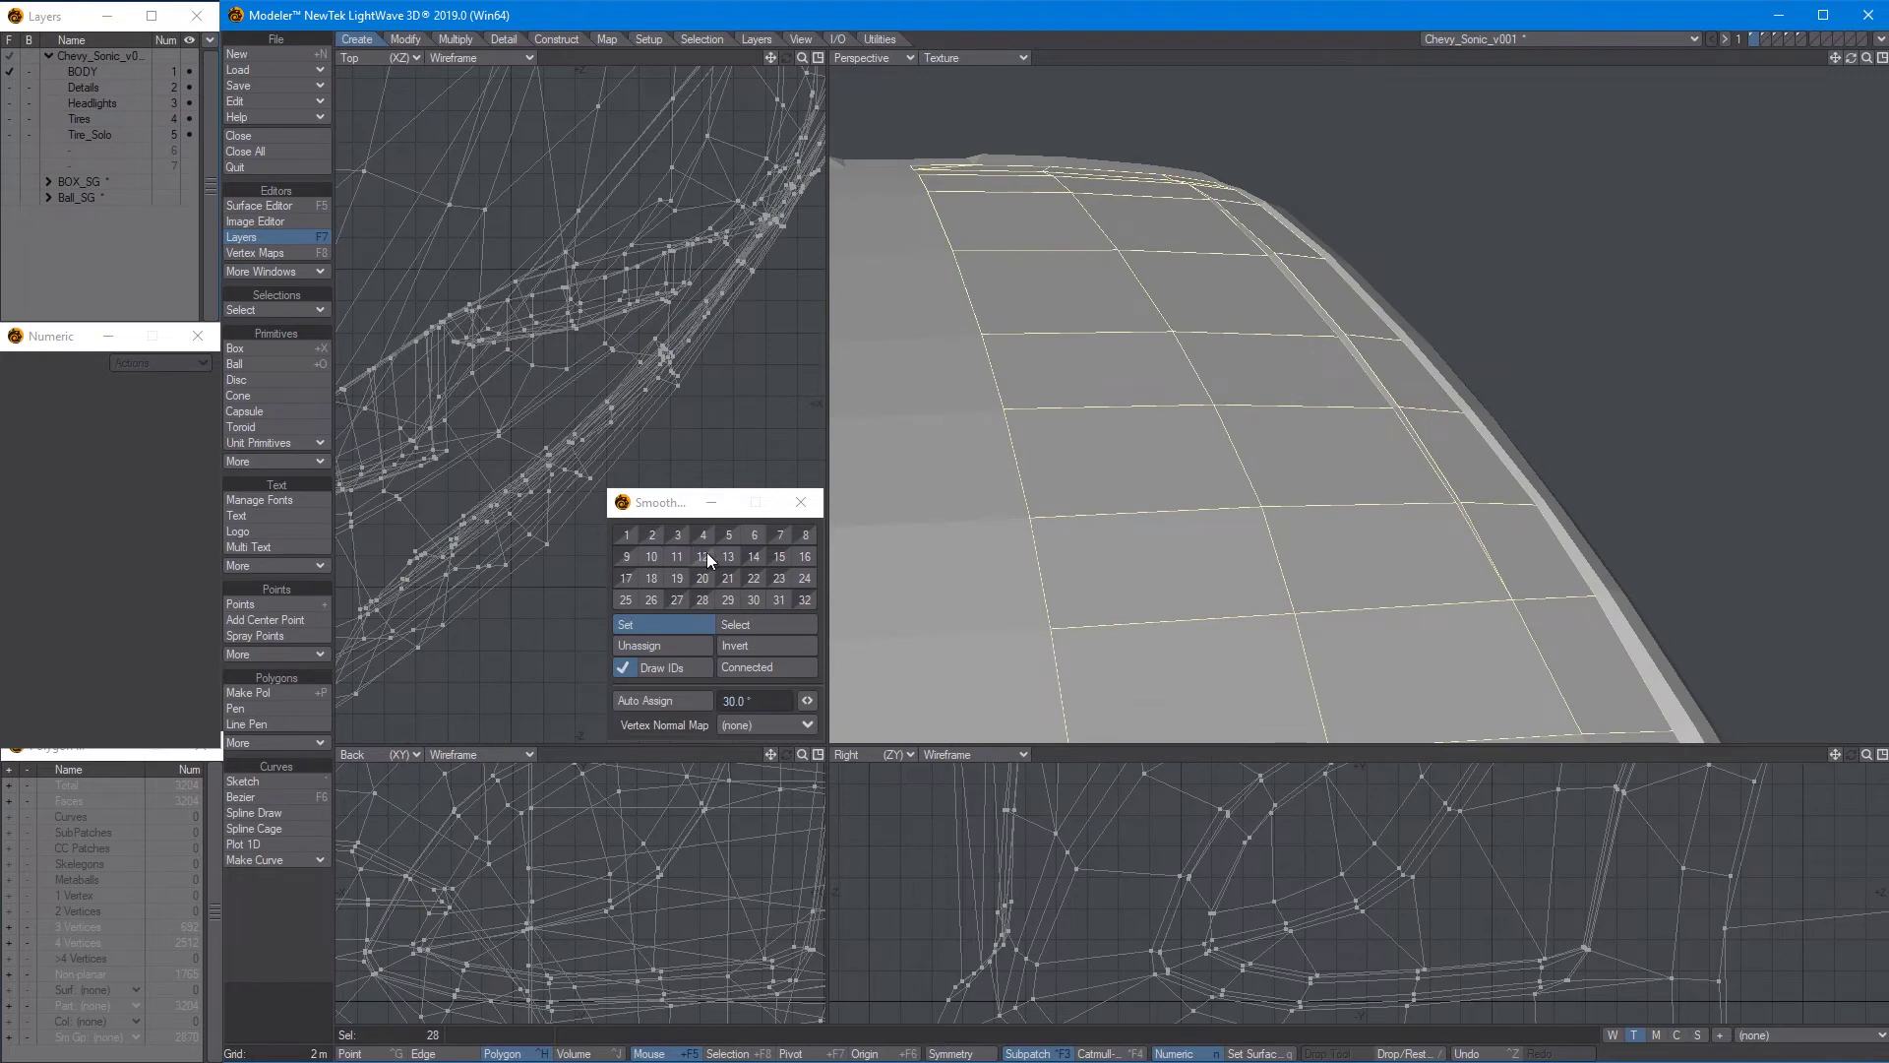
click(746, 536)
Select the thin crease strip along the side of the roof, assign it to smoothing group 7 and clear the selection
click(1205, 204)
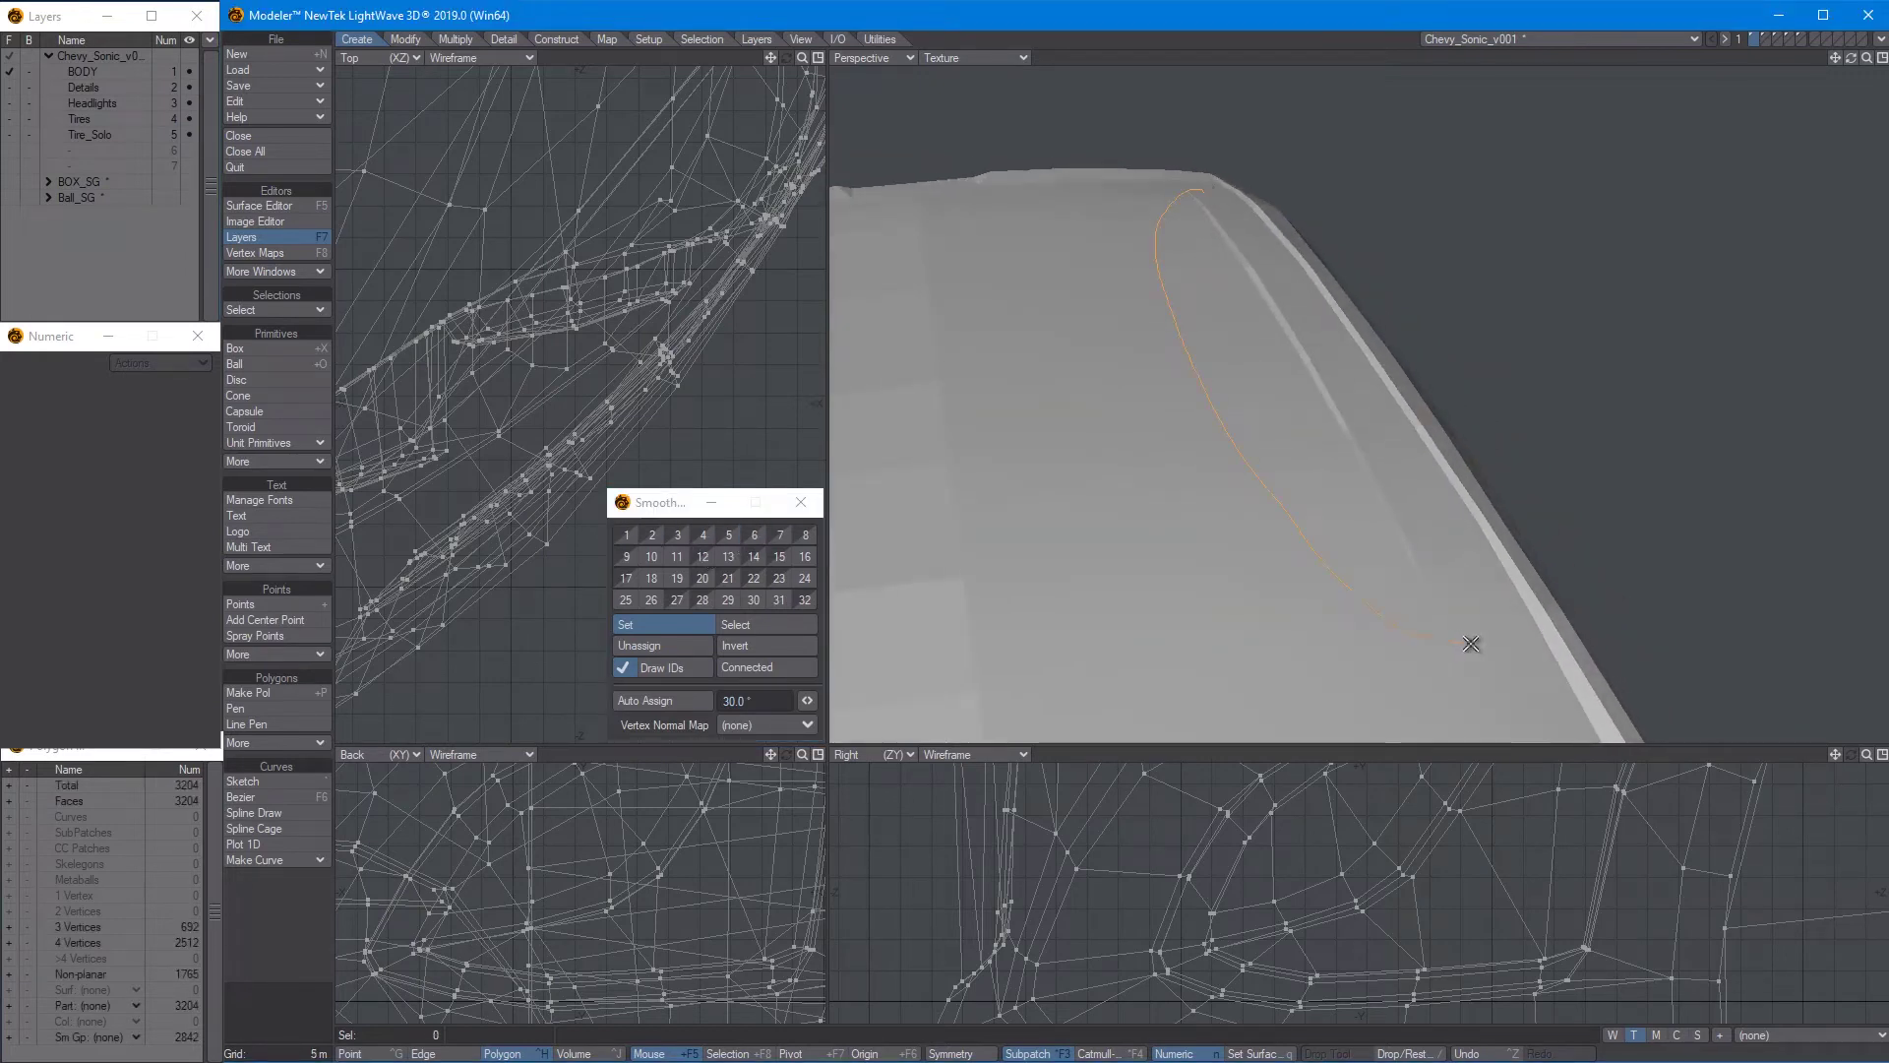
right_drag(1471, 643, 1470, 645)
click(776, 535)
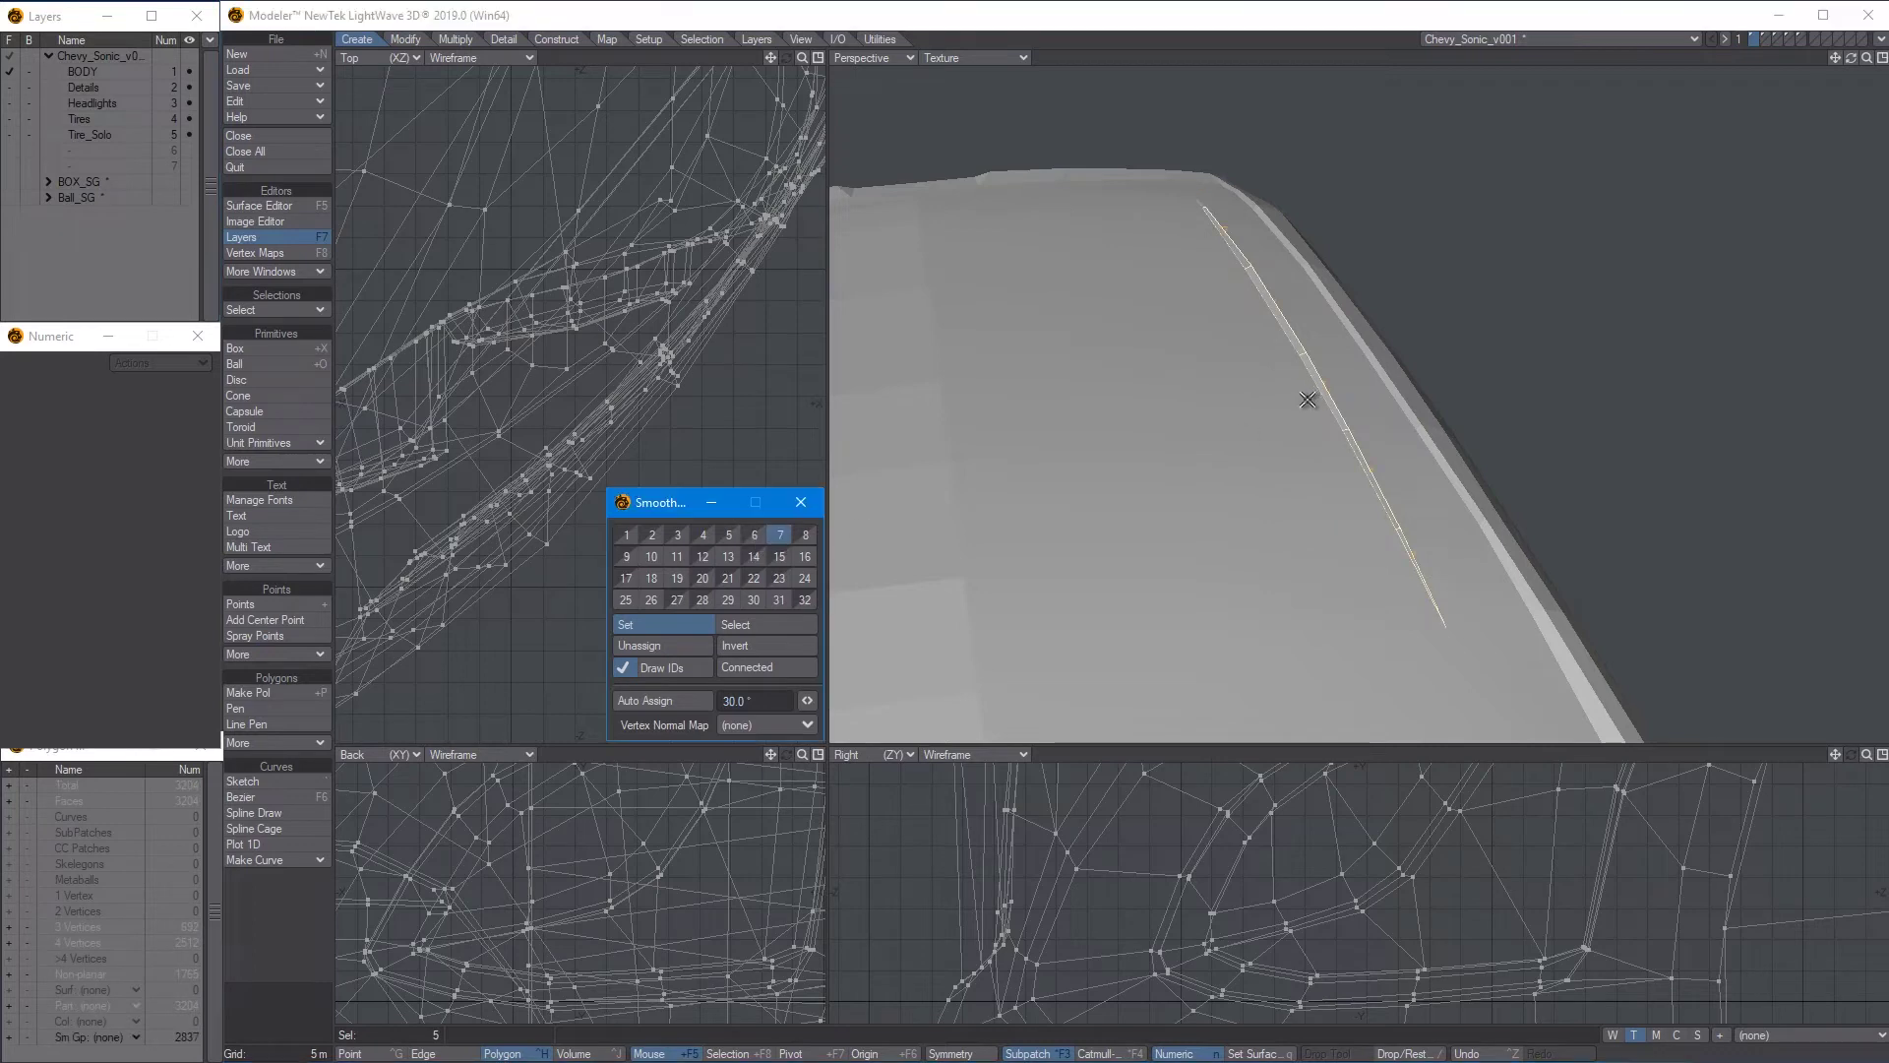
key(slash)
Select the row of polygons along the roof's rear edge above the rear window, assign it to smoothing group 18 and clear the selection
alt+drag(1346, 459, 1736, 567)
scroll(1180, 350, up, 3)
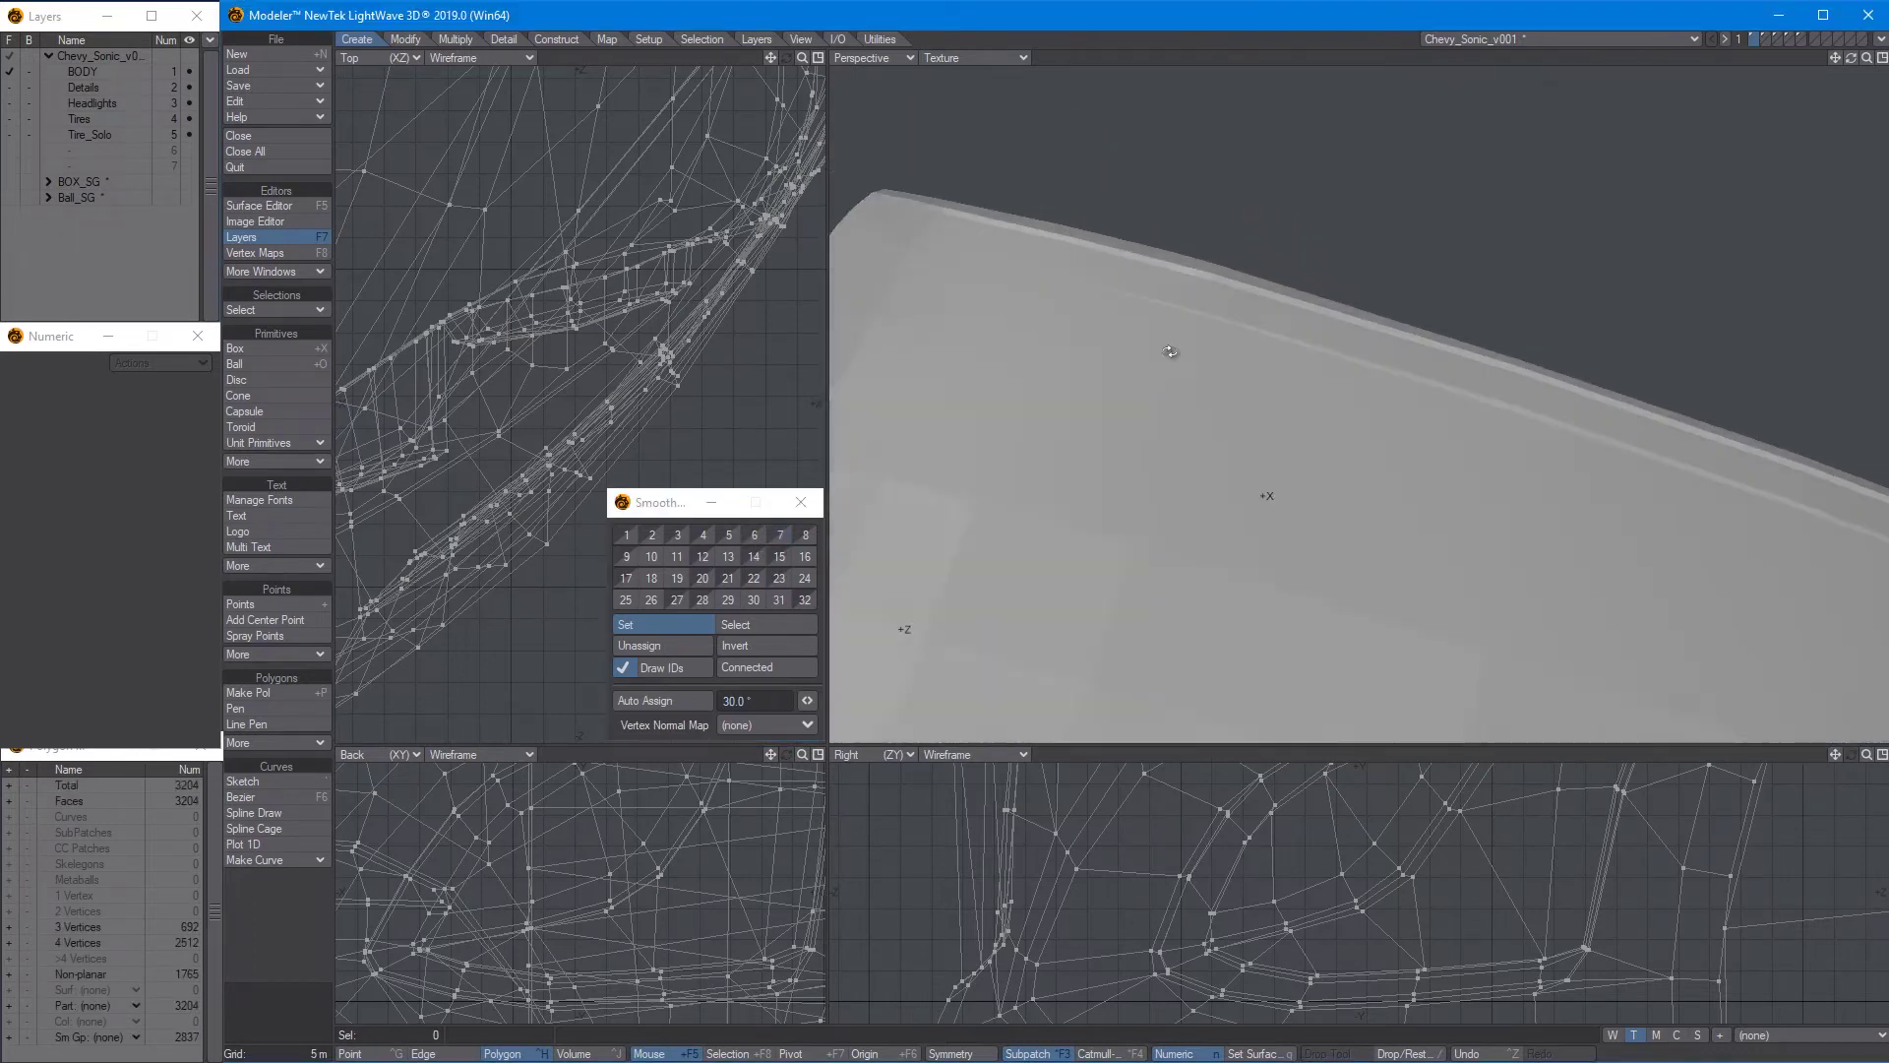
scroll(1126, 328, down, 3)
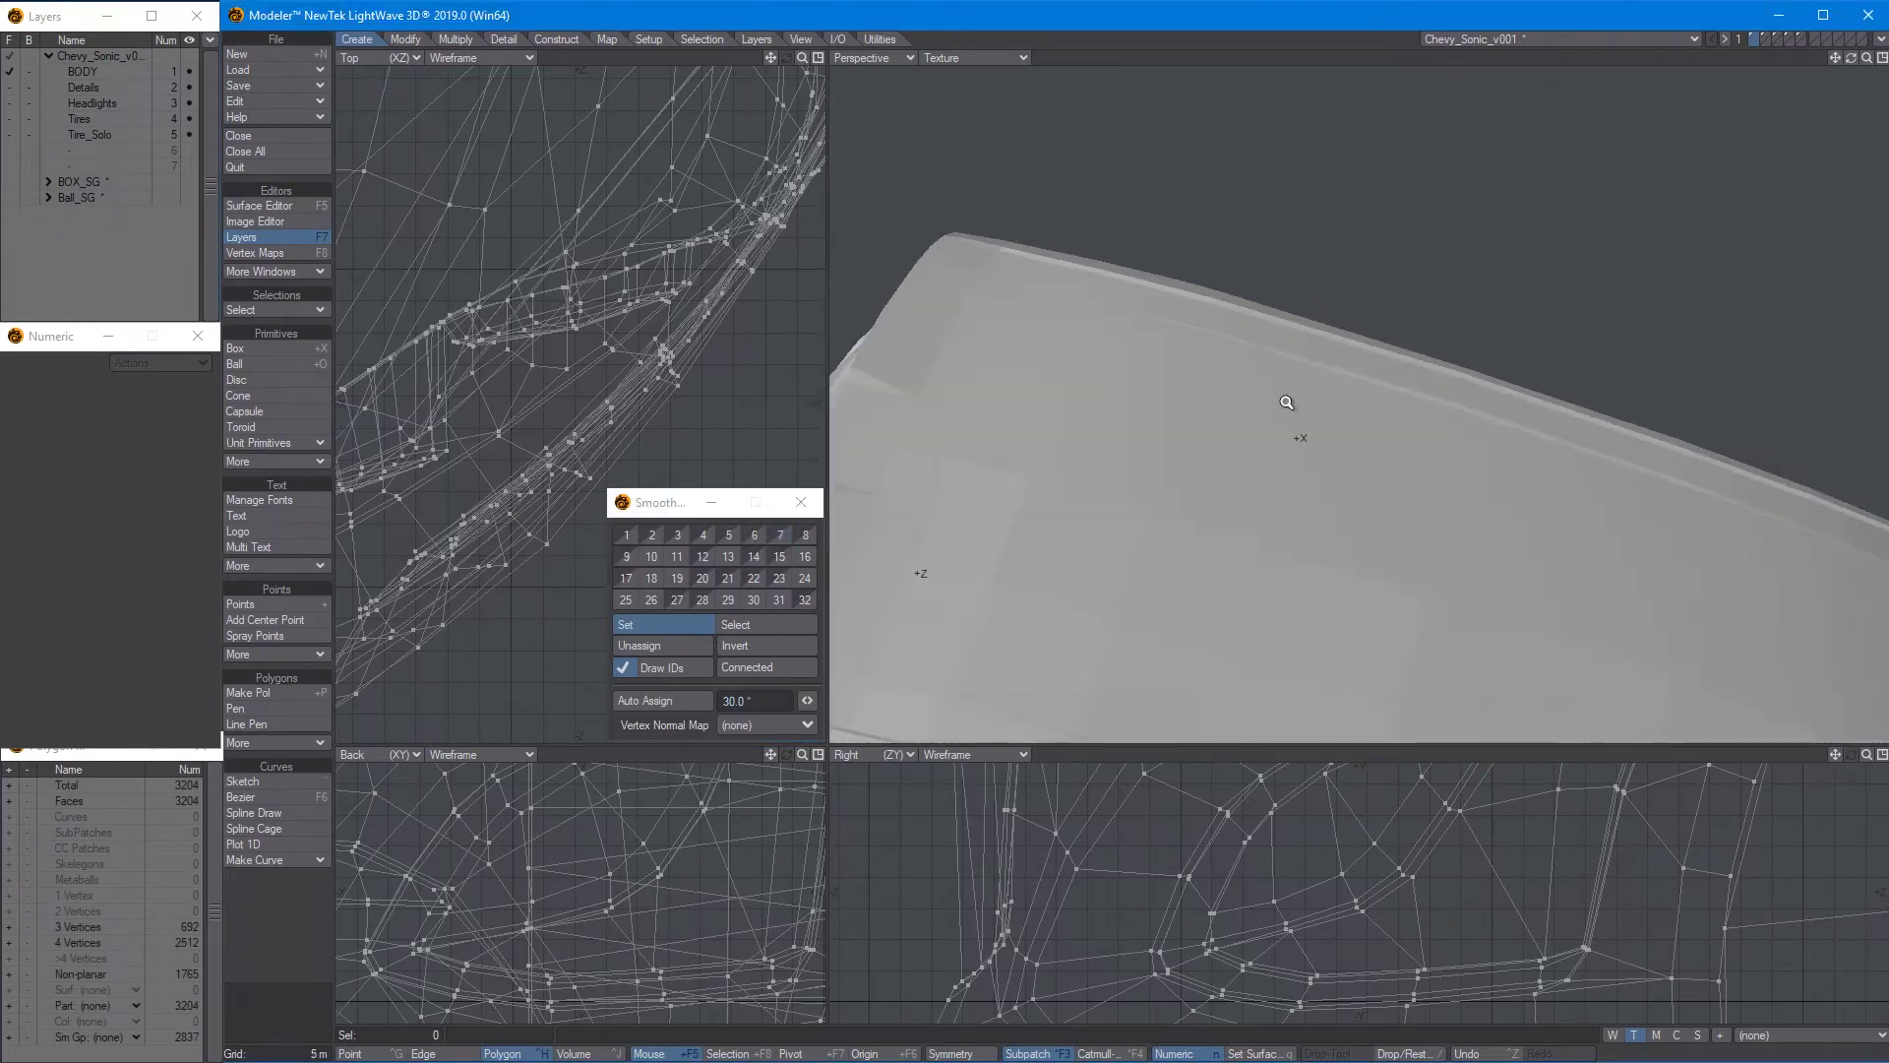
alt+drag(1286, 401, 1556, 299)
scroll(1270, 352, up, 2)
scroll(1433, 518, up, 5)
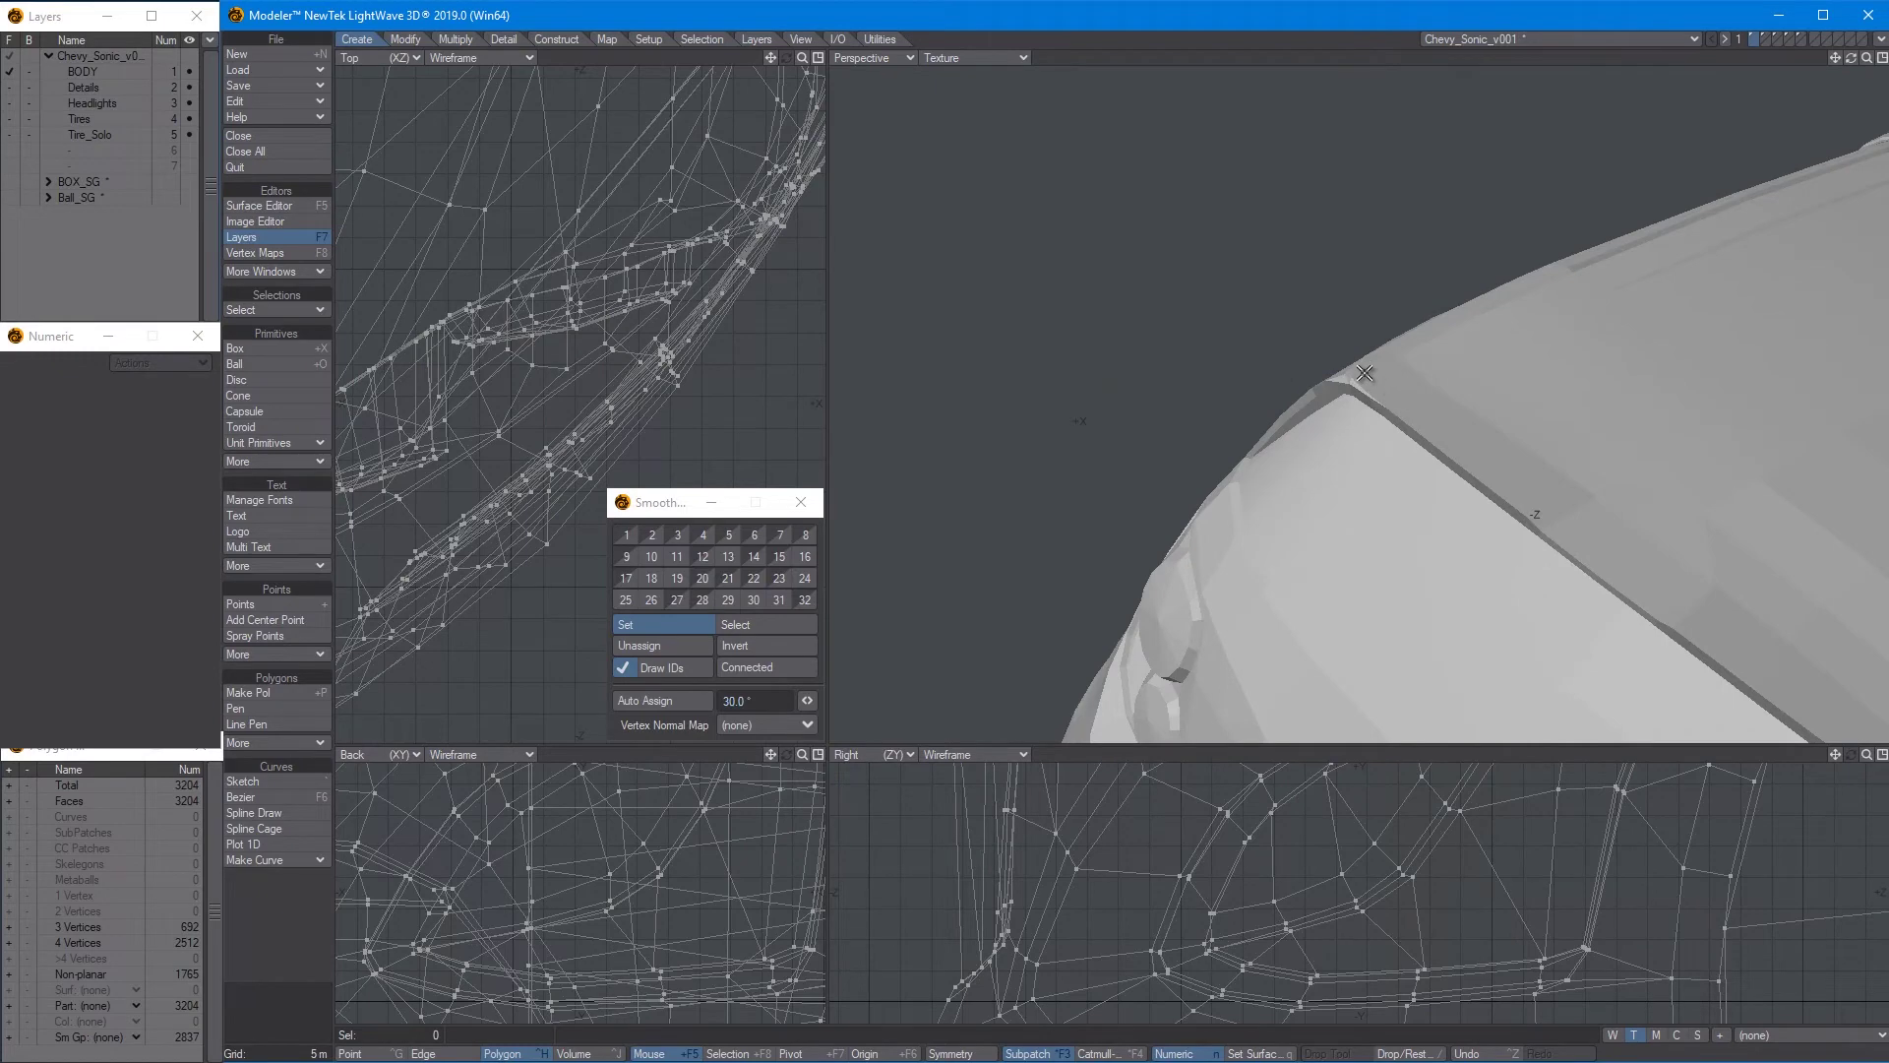
click(1371, 378)
key(shift+a)
key(KP_5)
mouse_move(1096, 478)
alt+mouse_down()
mouse_move(1375, 413)
mouse_move(1340, 438)
mouse_move(1298, 418)
mouse_move(1602, 409)
mouse_move(1520, 413)
alt+mouse_up()
shift+click(1250, 399)
mouse_move(1520, 413)
alt+shift+mouse_down()
mouse_move(1210, 452)
mouse_move(1497, 403)
mouse_move(1574, 446)
alt+shift+mouse_up()
shift+click(1487, 396)
click(1487, 397)
alt+drag(1241, 417, 1244, 417)
shift+click(1323, 410)
alt+drag(1362, 417, 1189, 490)
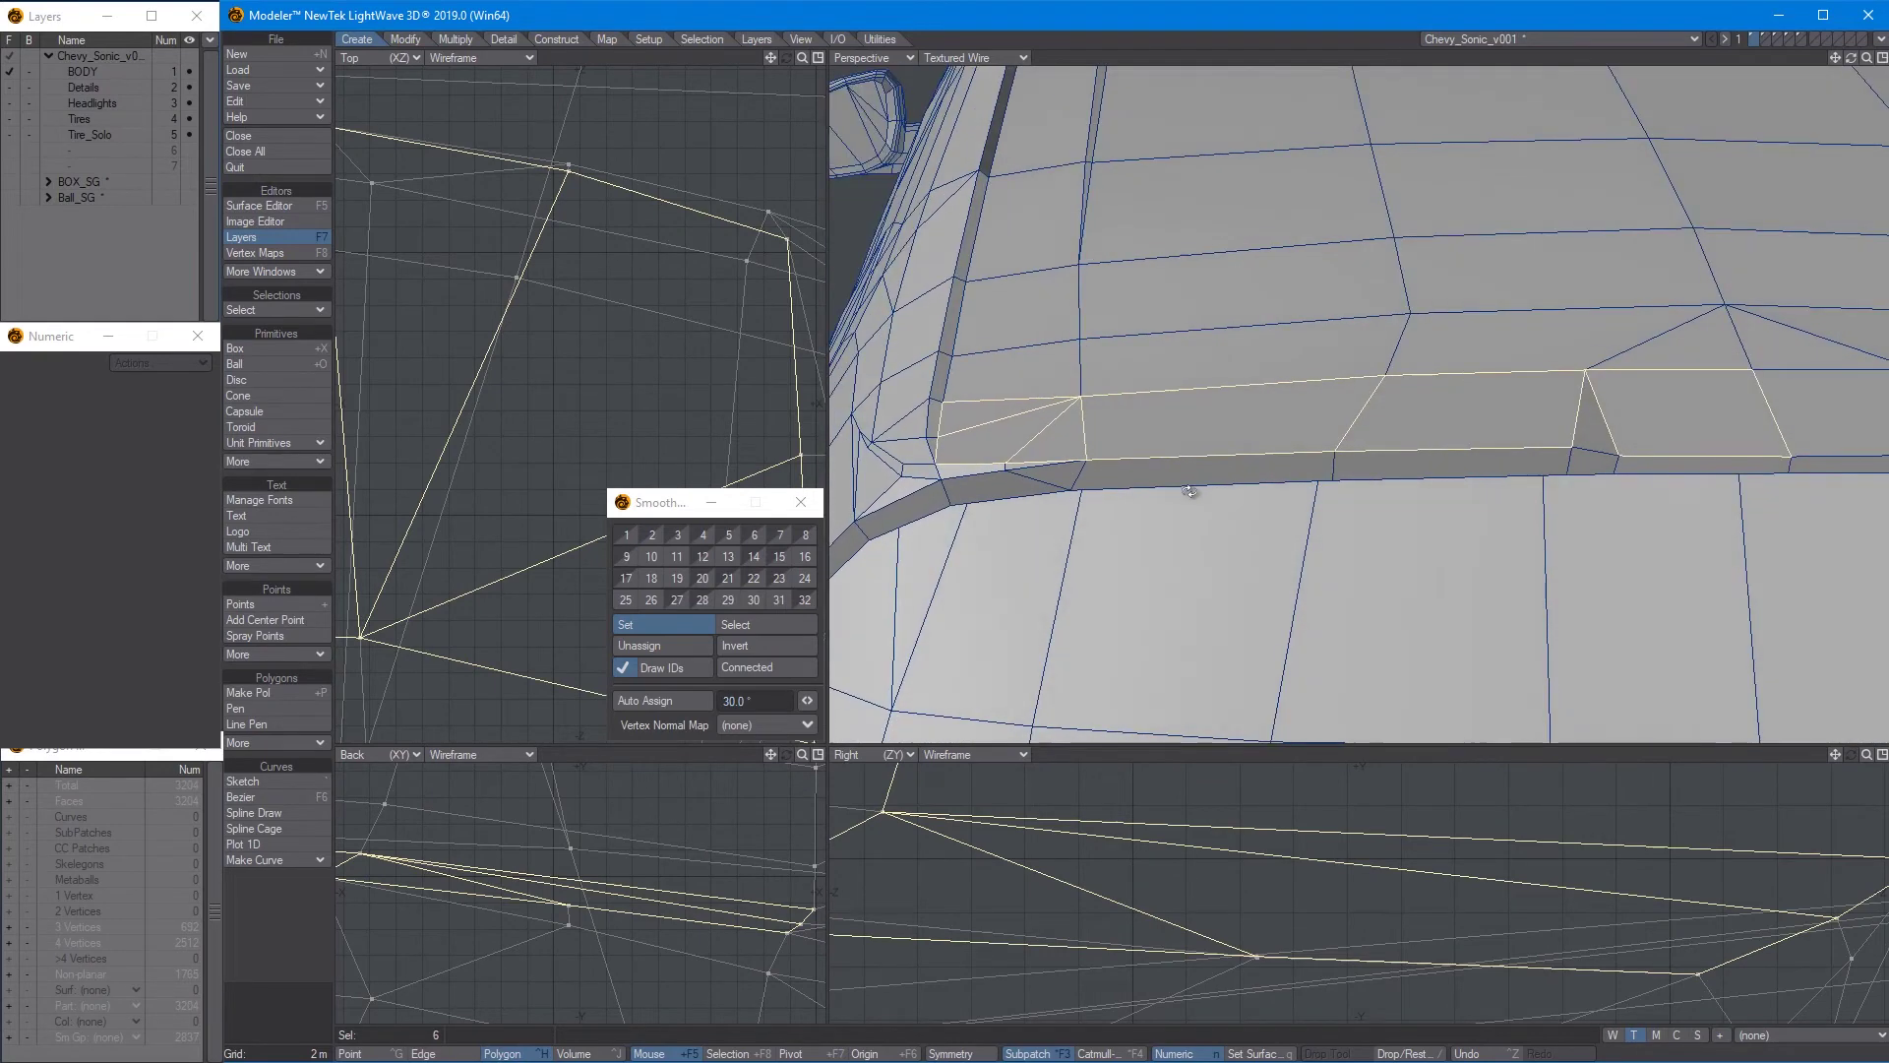
click(648, 580)
key(slash)
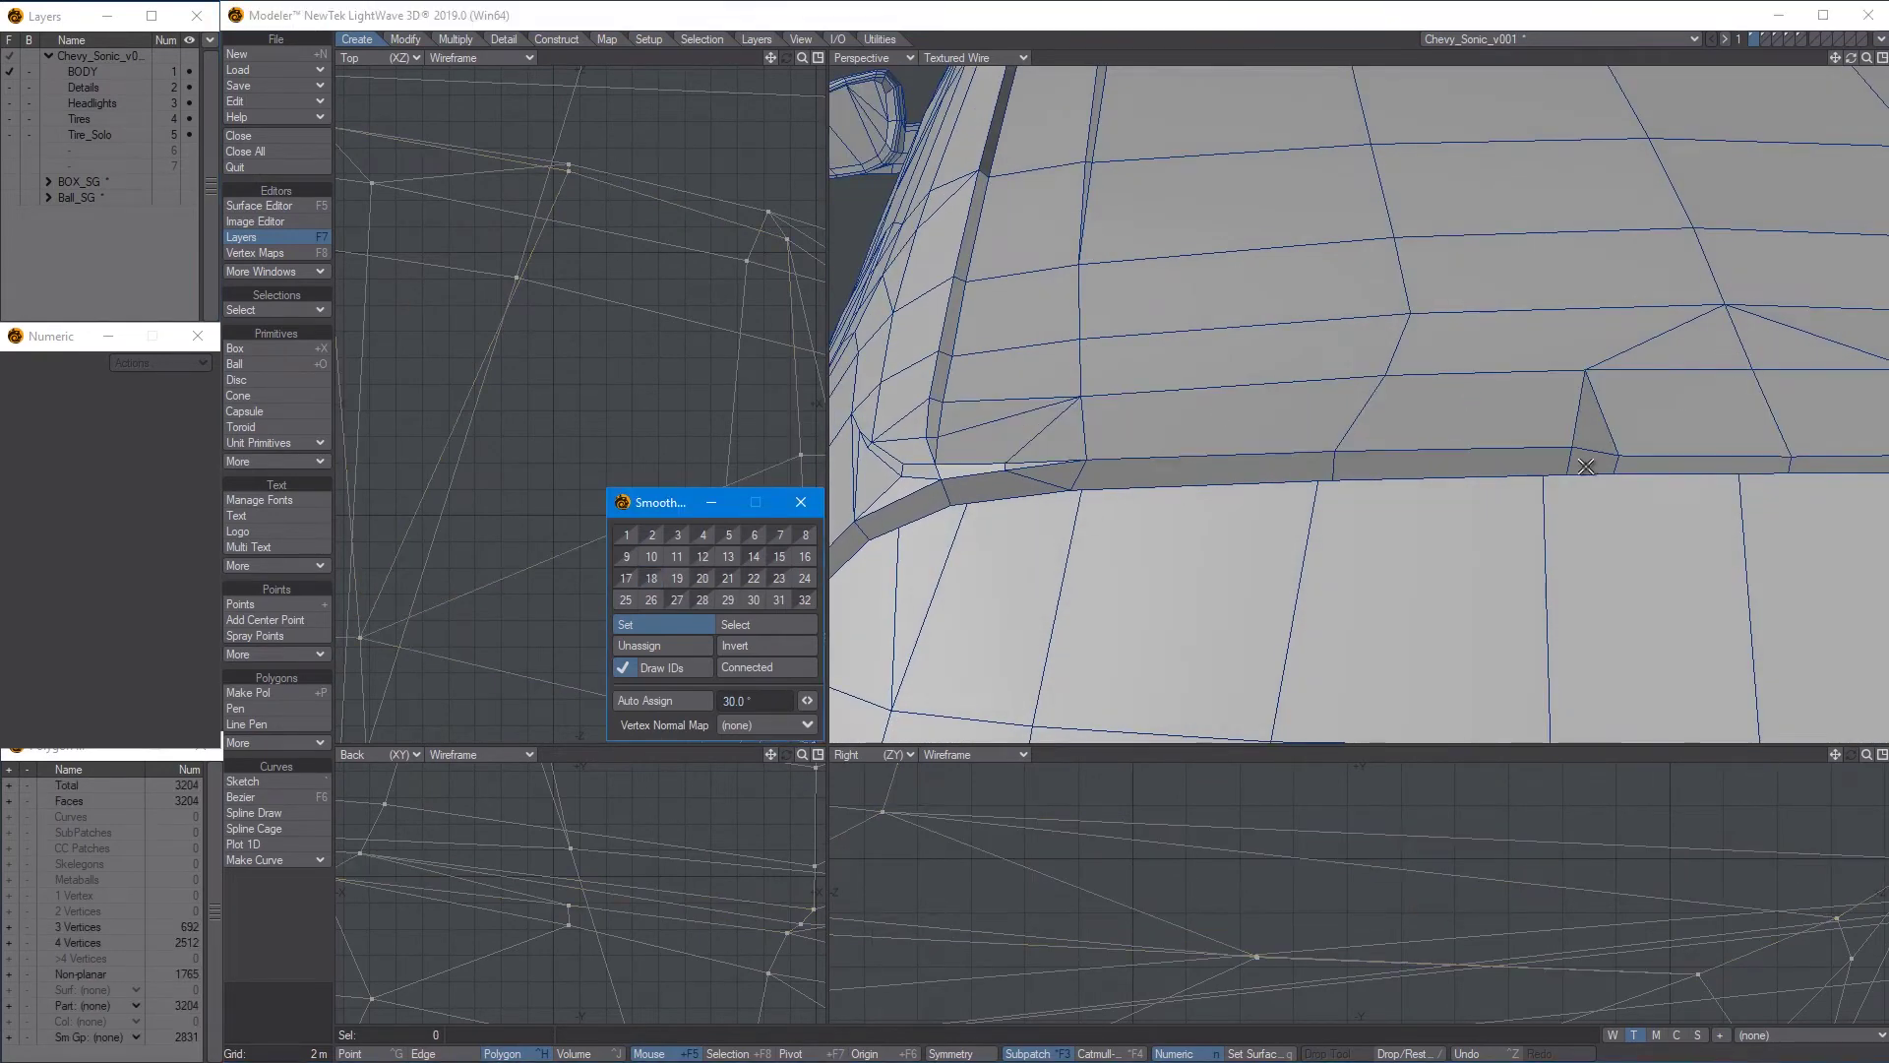
Select the small triangular notch polygon on the roof's rear edge, assign it to smoothing group 20 and clear the selection
click(1598, 434)
click(704, 581)
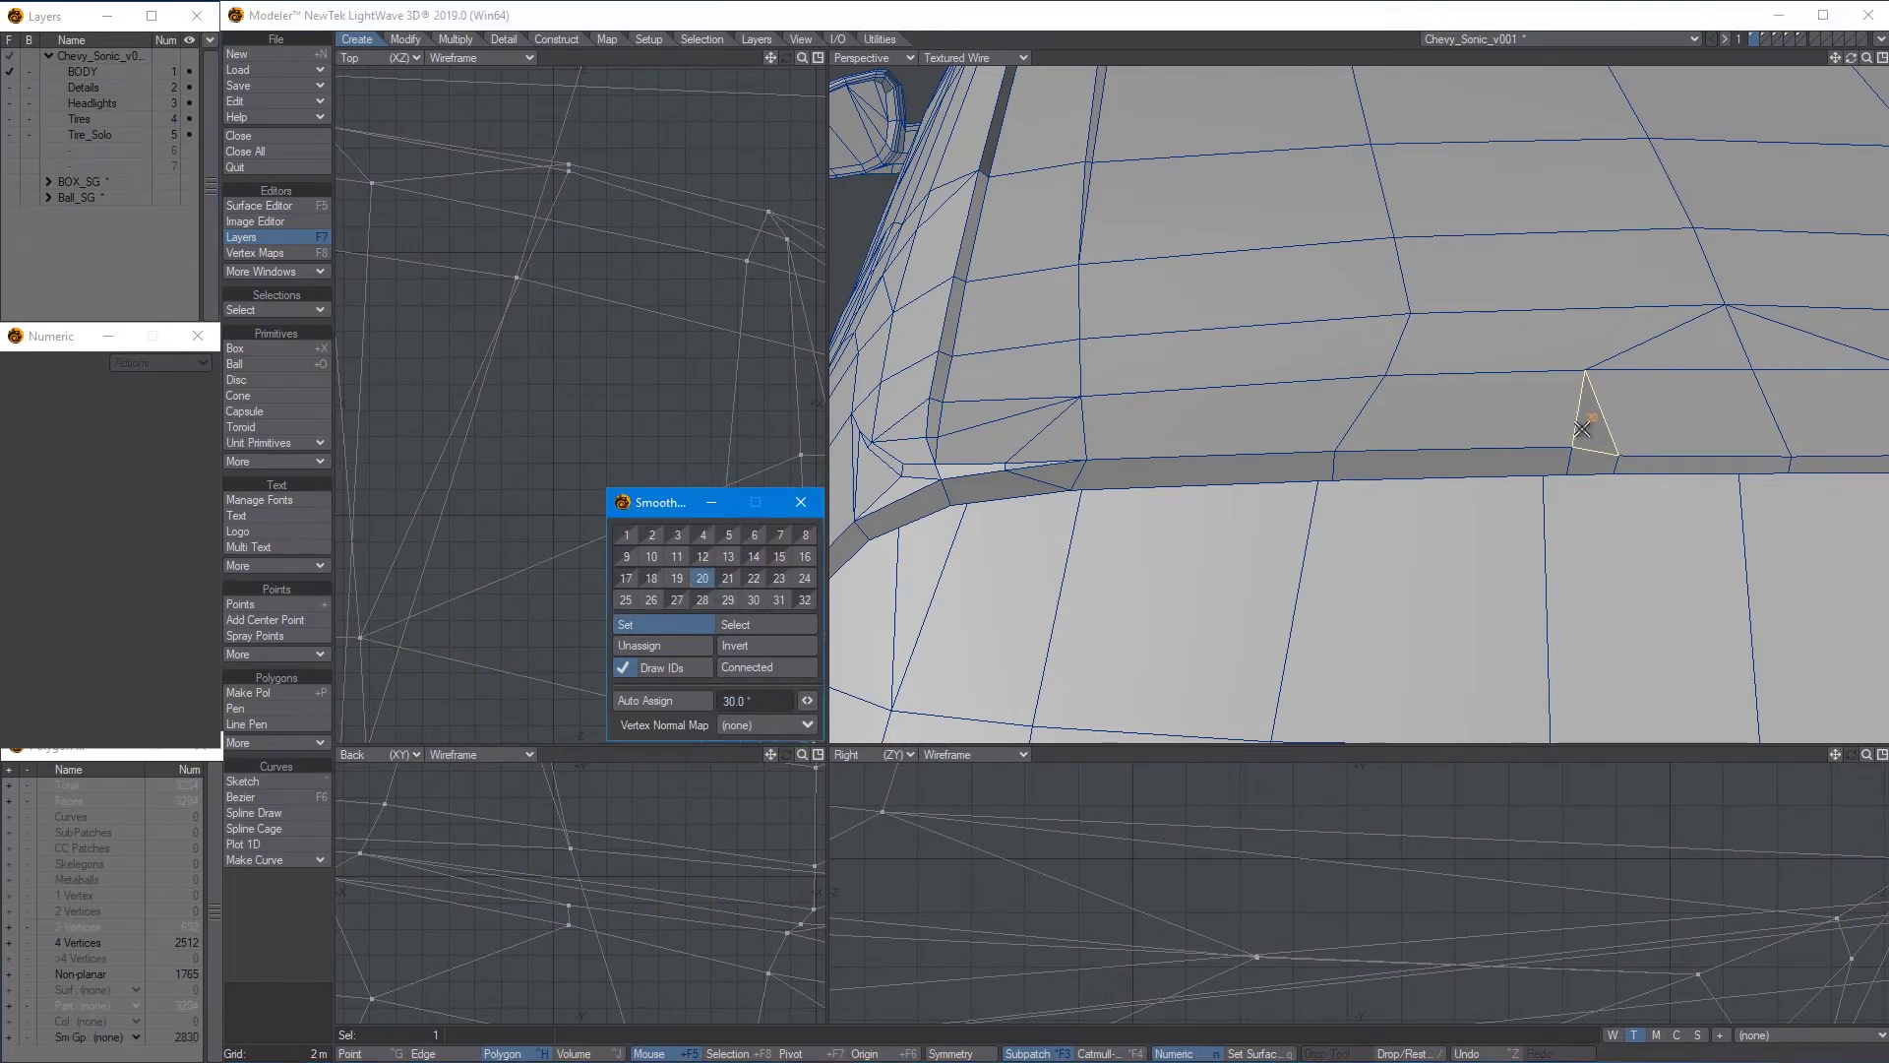
key(slash)
Select the thin rim polygons around the rear window's upper edge and corner, assign them to smoothing group 30 and clear the selection
drag(1590, 464, 942, 503)
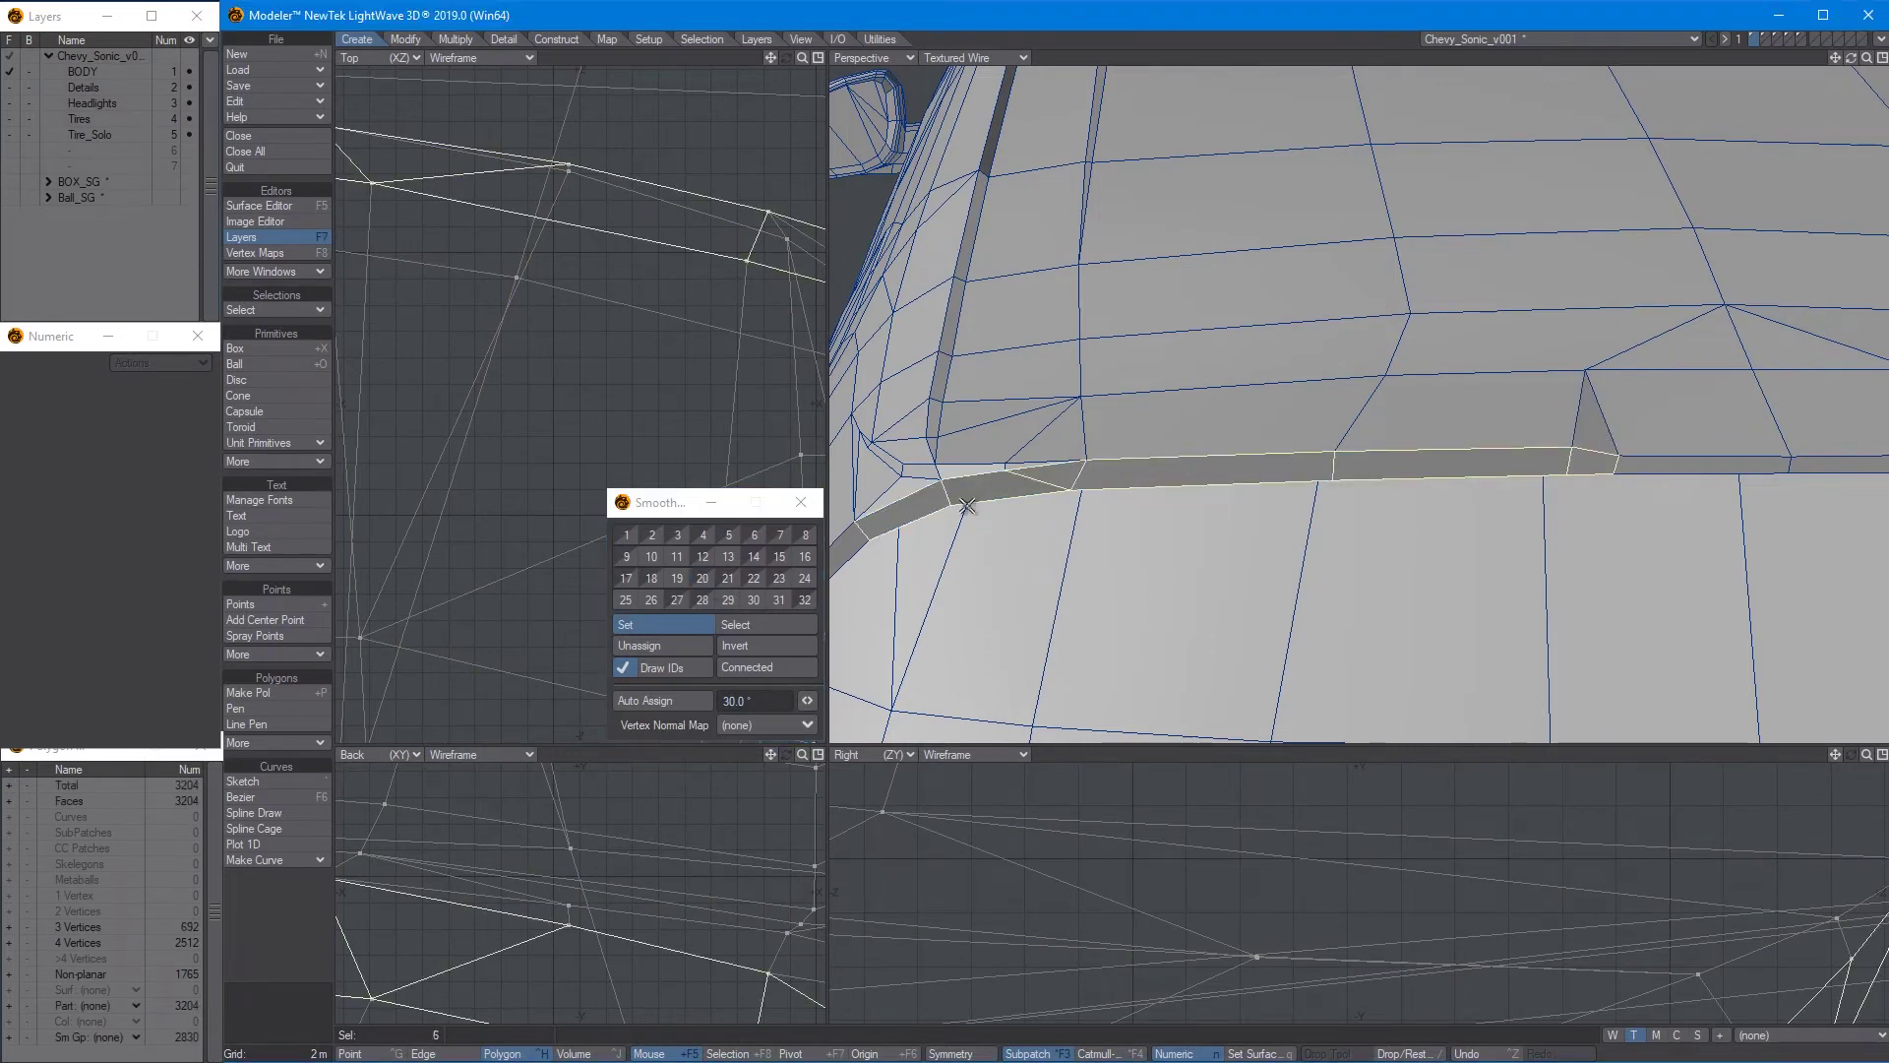
alt+shift+drag(1700, 464, 1476, 462)
shift+click(1476, 463)
mouse_move(1179, 498)
alt+mouse_down()
mouse_move(1127, 448)
mouse_move(1047, 510)
alt+mouse_up()
shift+click(935, 679)
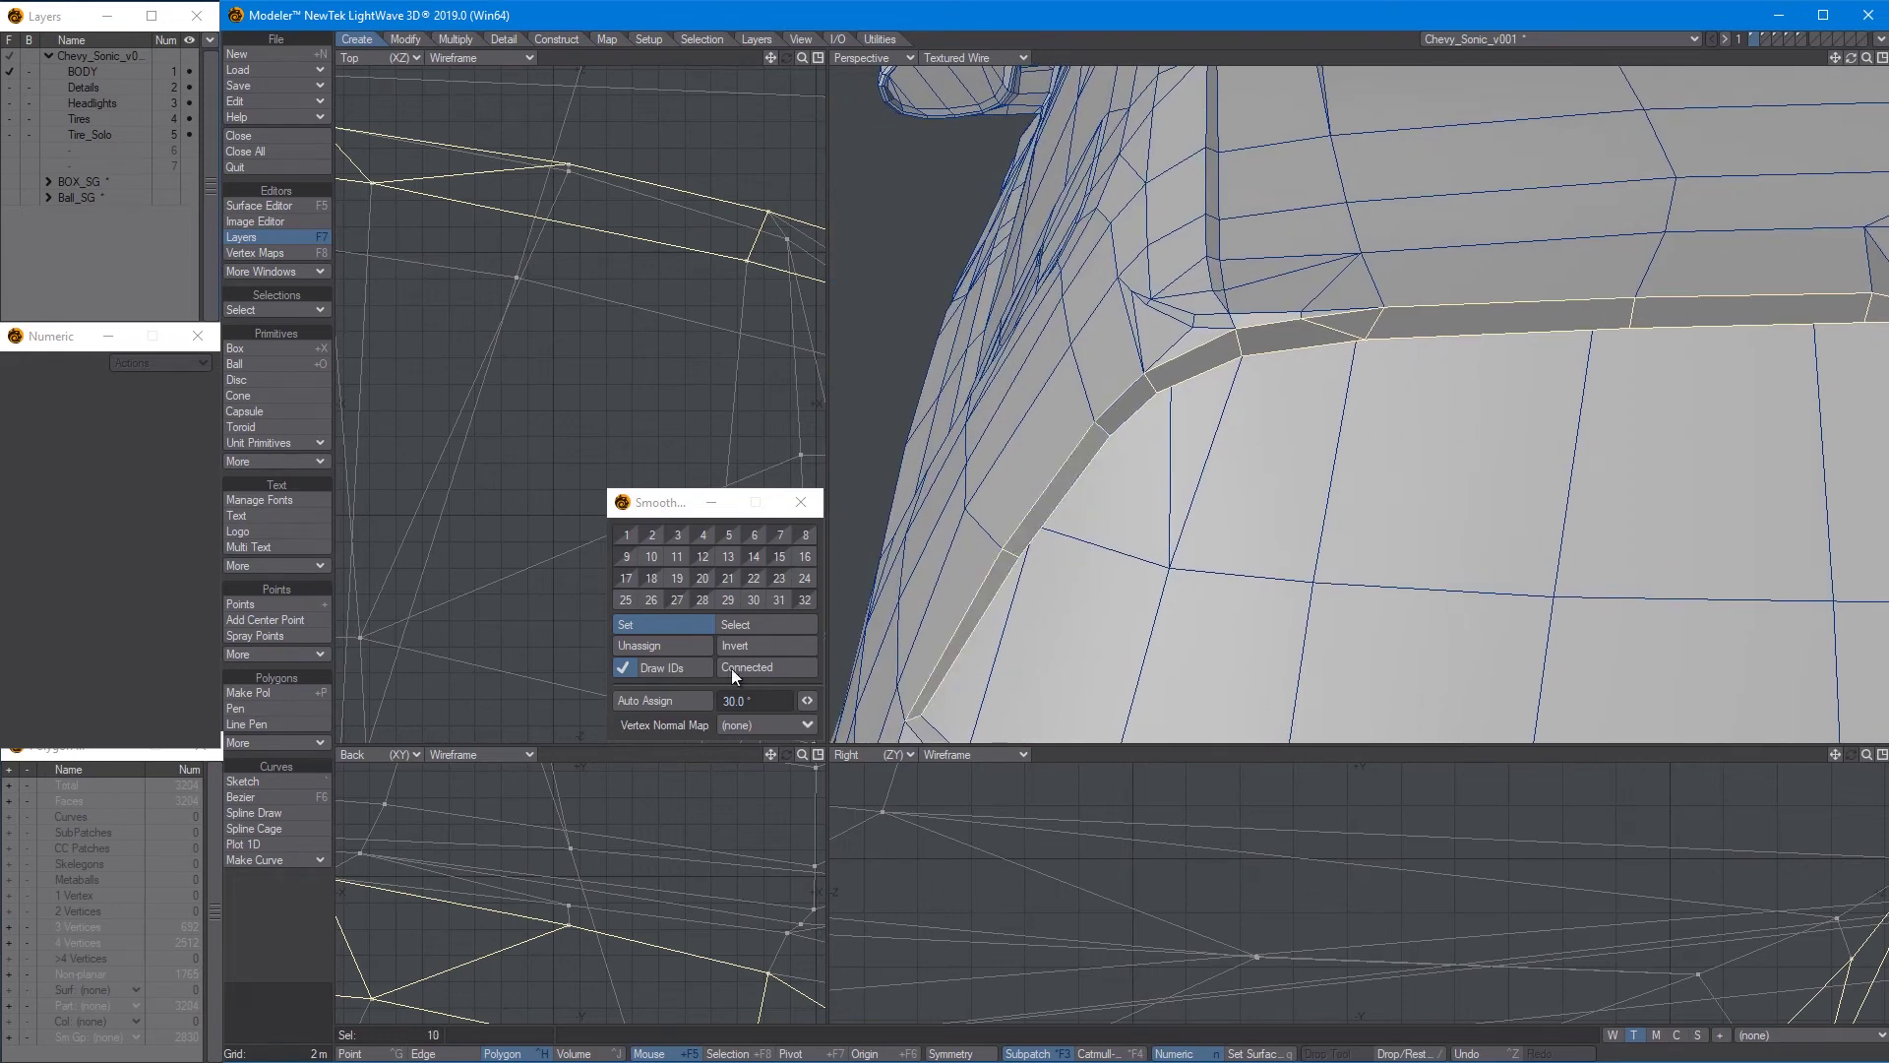
click(758, 596)
key(slash)
Select the polygon band from the centre of the front bumper, under the headlight and over the front wheel arch
key(KP_5)
ctrl+alt+drag(1267, 449, 1112, 467)
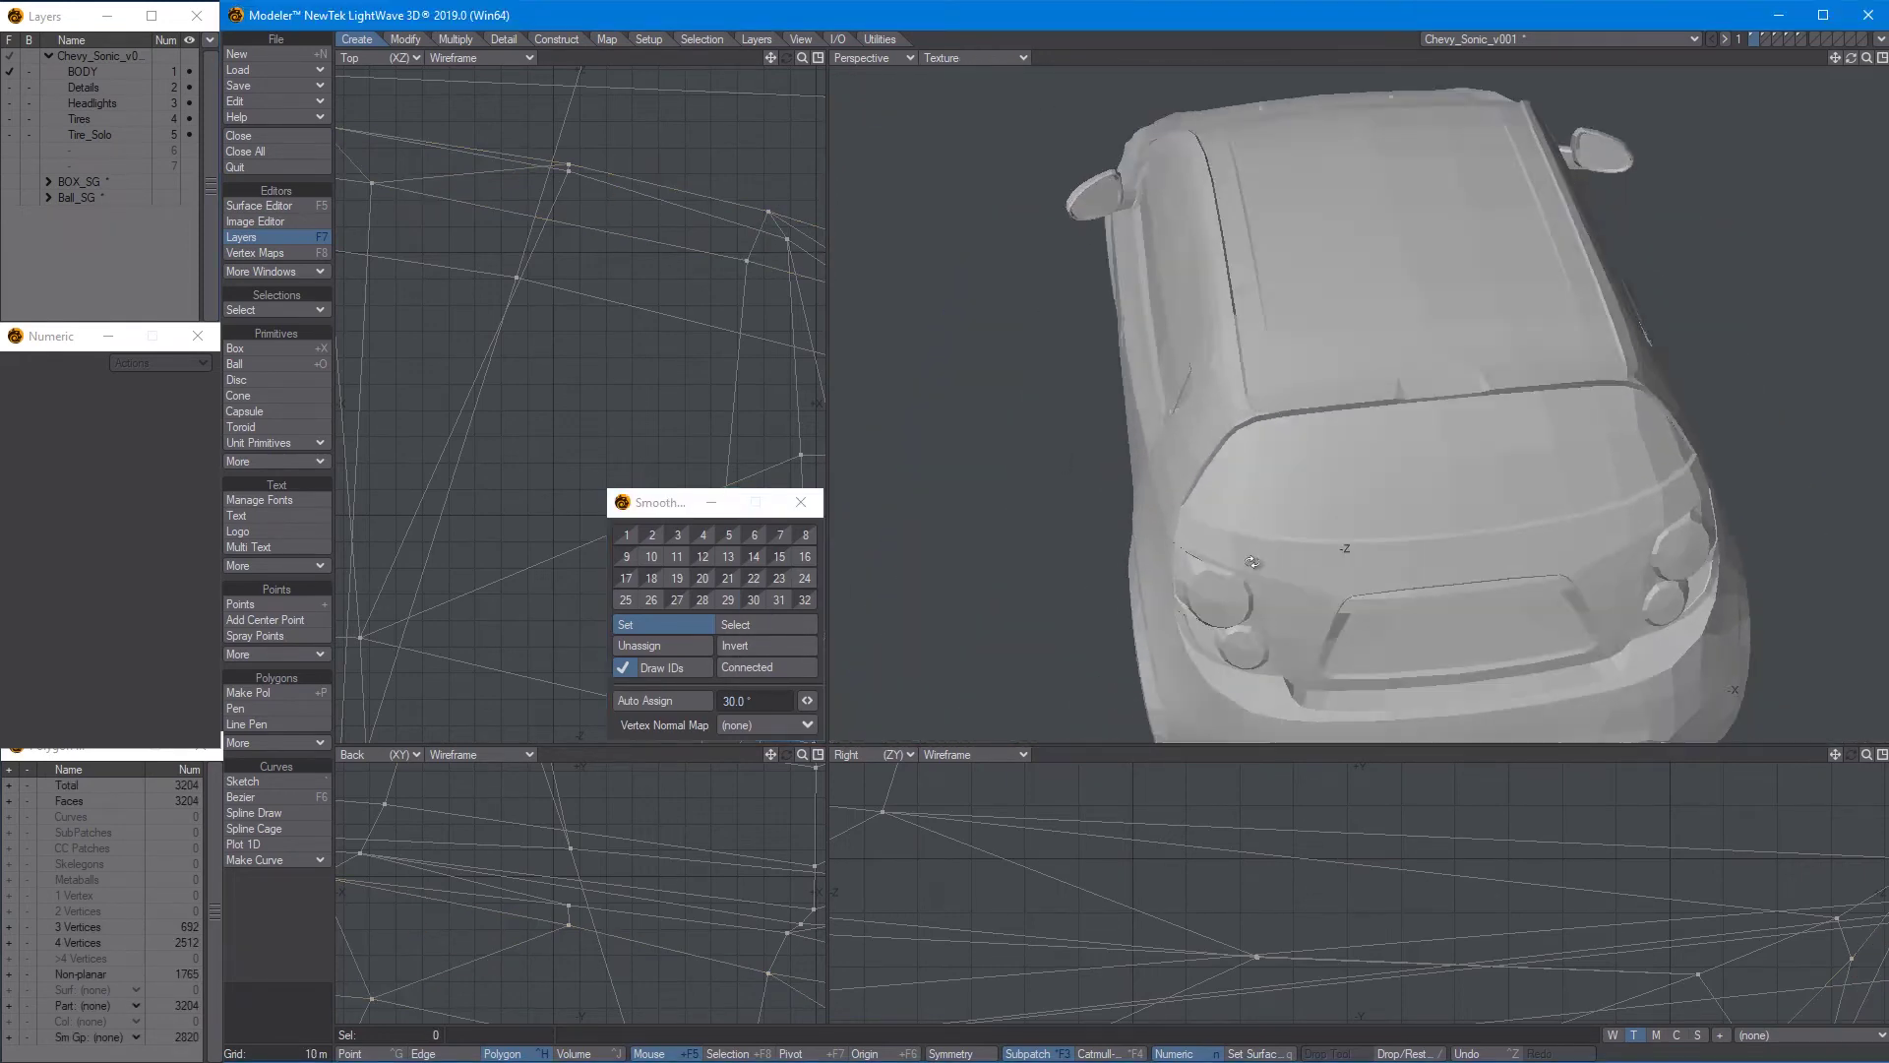
alt+drag(1254, 531, 1577, 405)
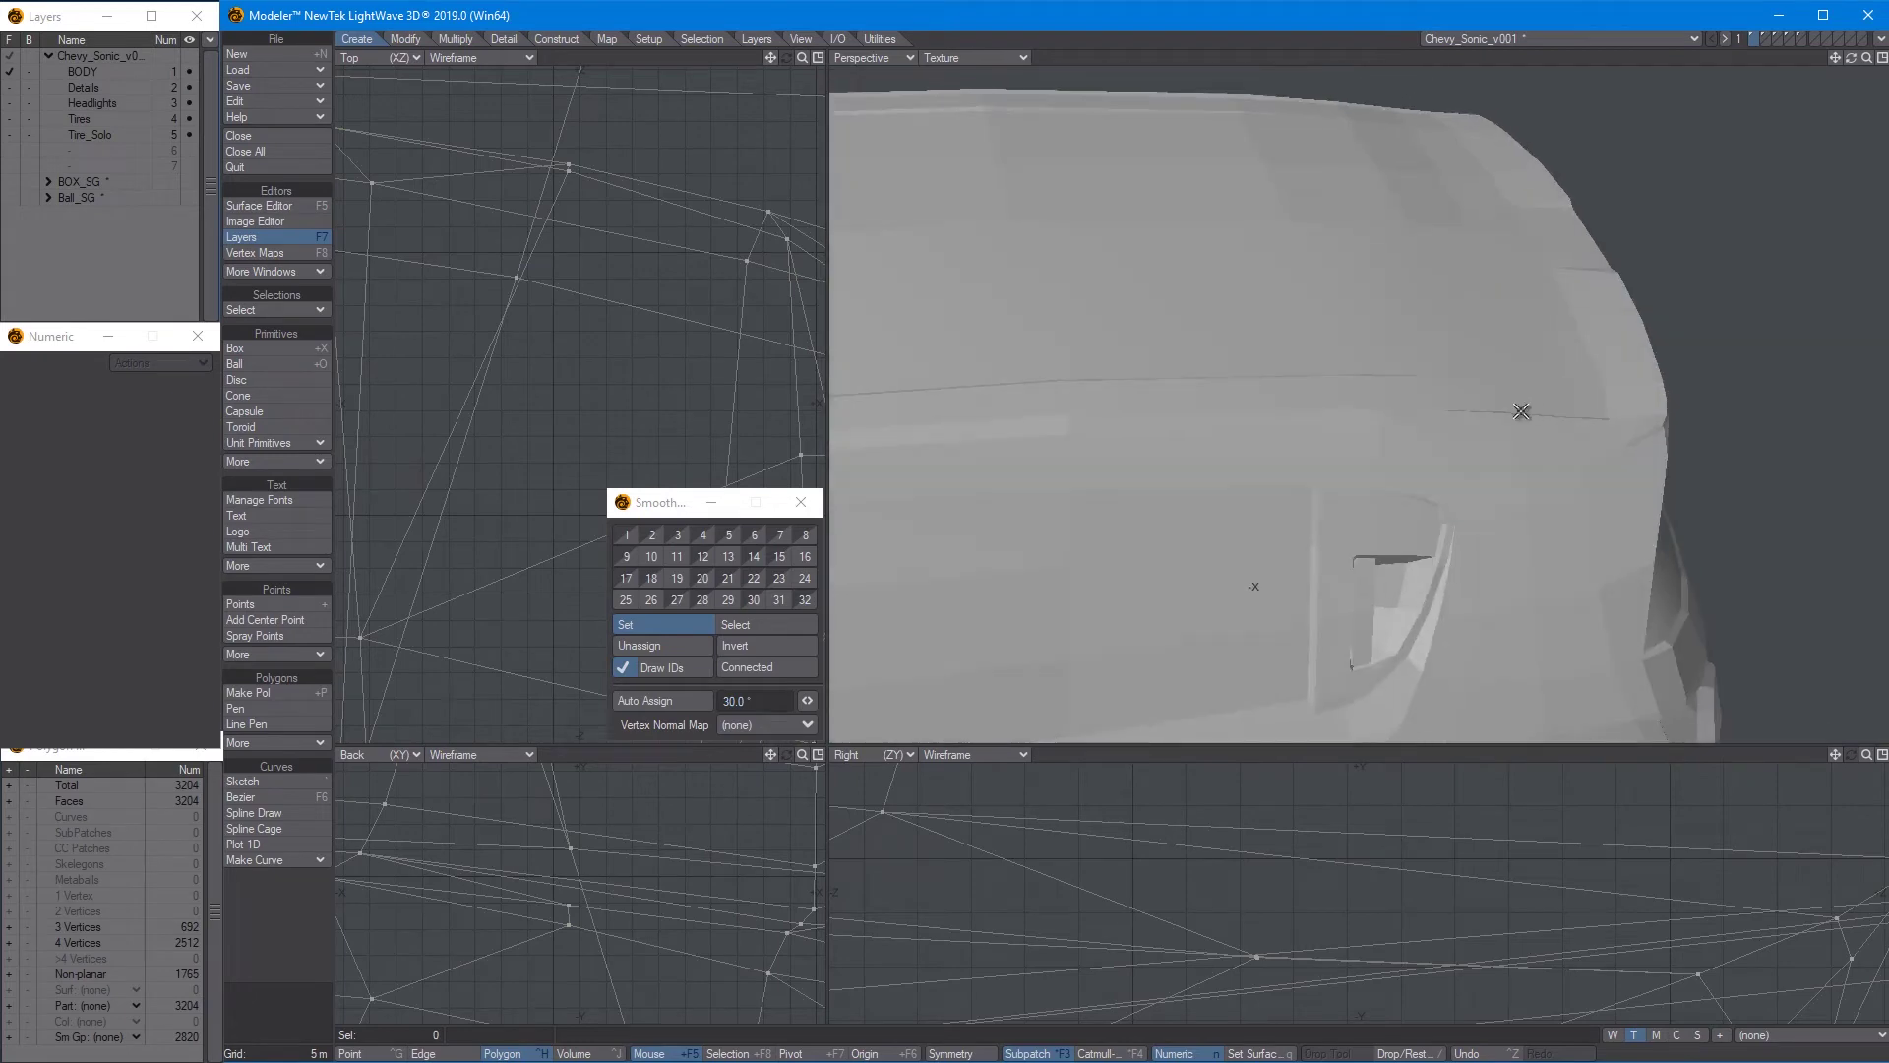
key(a)
alt+drag(1318, 571, 1554, 413)
alt+drag(1555, 413, 1431, 458)
mouse_move(1122, 521)
ctrl+alt+mouse_down()
mouse_move(1218, 514)
mouse_move(1159, 425)
mouse_move(1121, 464)
mouse_move(1163, 423)
mouse_move(1023, 456)
mouse_move(1036, 446)
ctrl+alt+mouse_up()
key(KP_1)
mouse_move(1140, 389)
shift+mouse_down()
mouse_move(1078, 416)
mouse_move(1536, 227)
mouse_move(1574, 295)
mouse_move(1358, 363)
mouse_move(1139, 552)
mouse_move(1400, 404)
mouse_move(1265, 446)
mouse_move(1019, 461)
shift+mouse_up()
key(5)
alt+drag(1204, 446, 1574, 394)
mouse_move(1732, 379)
alt+shift+mouse_down()
mouse_move(1323, 421)
mouse_move(1159, 556)
mouse_move(1023, 551)
mouse_move(1251, 548)
alt+shift+mouse_up()
alt+drag(1372, 531, 1279, 535)
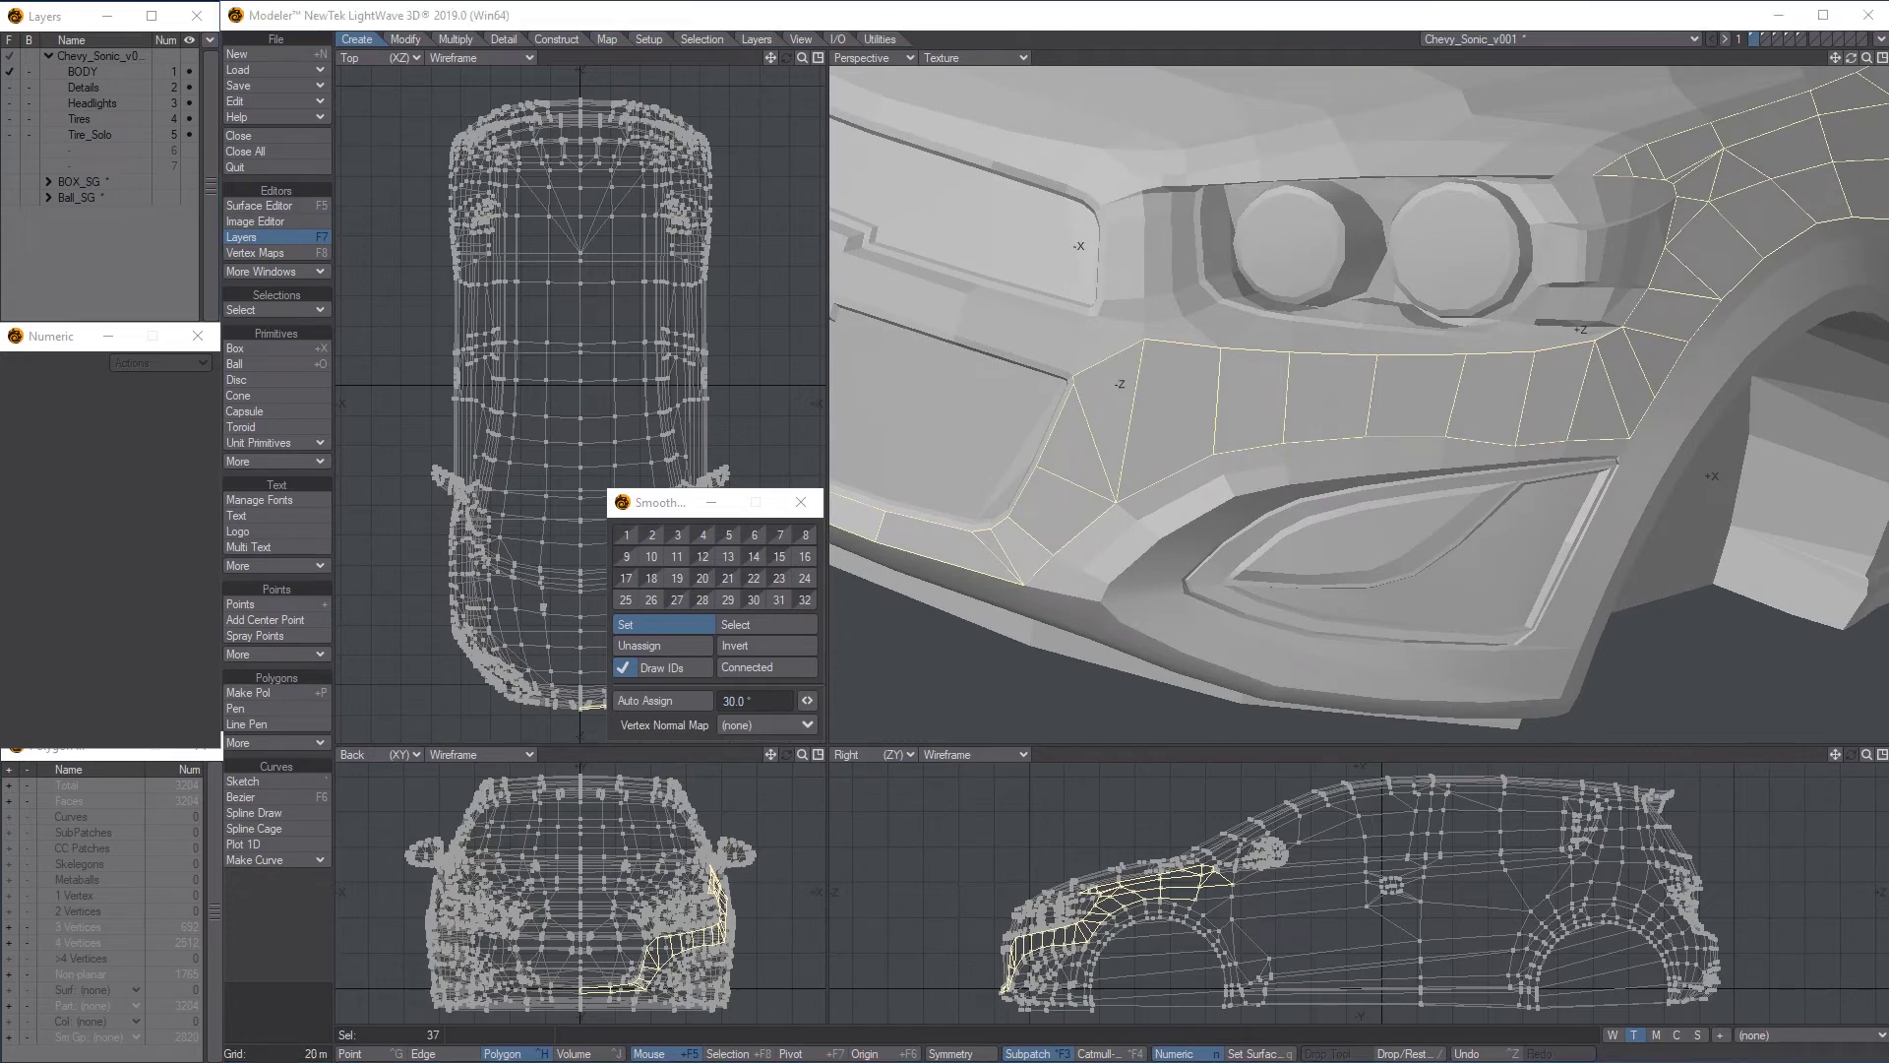
Extend the selection along the front fender and the beltline below the side windows toward the rear side window
alt+drag(936, 441, 1197, 401)
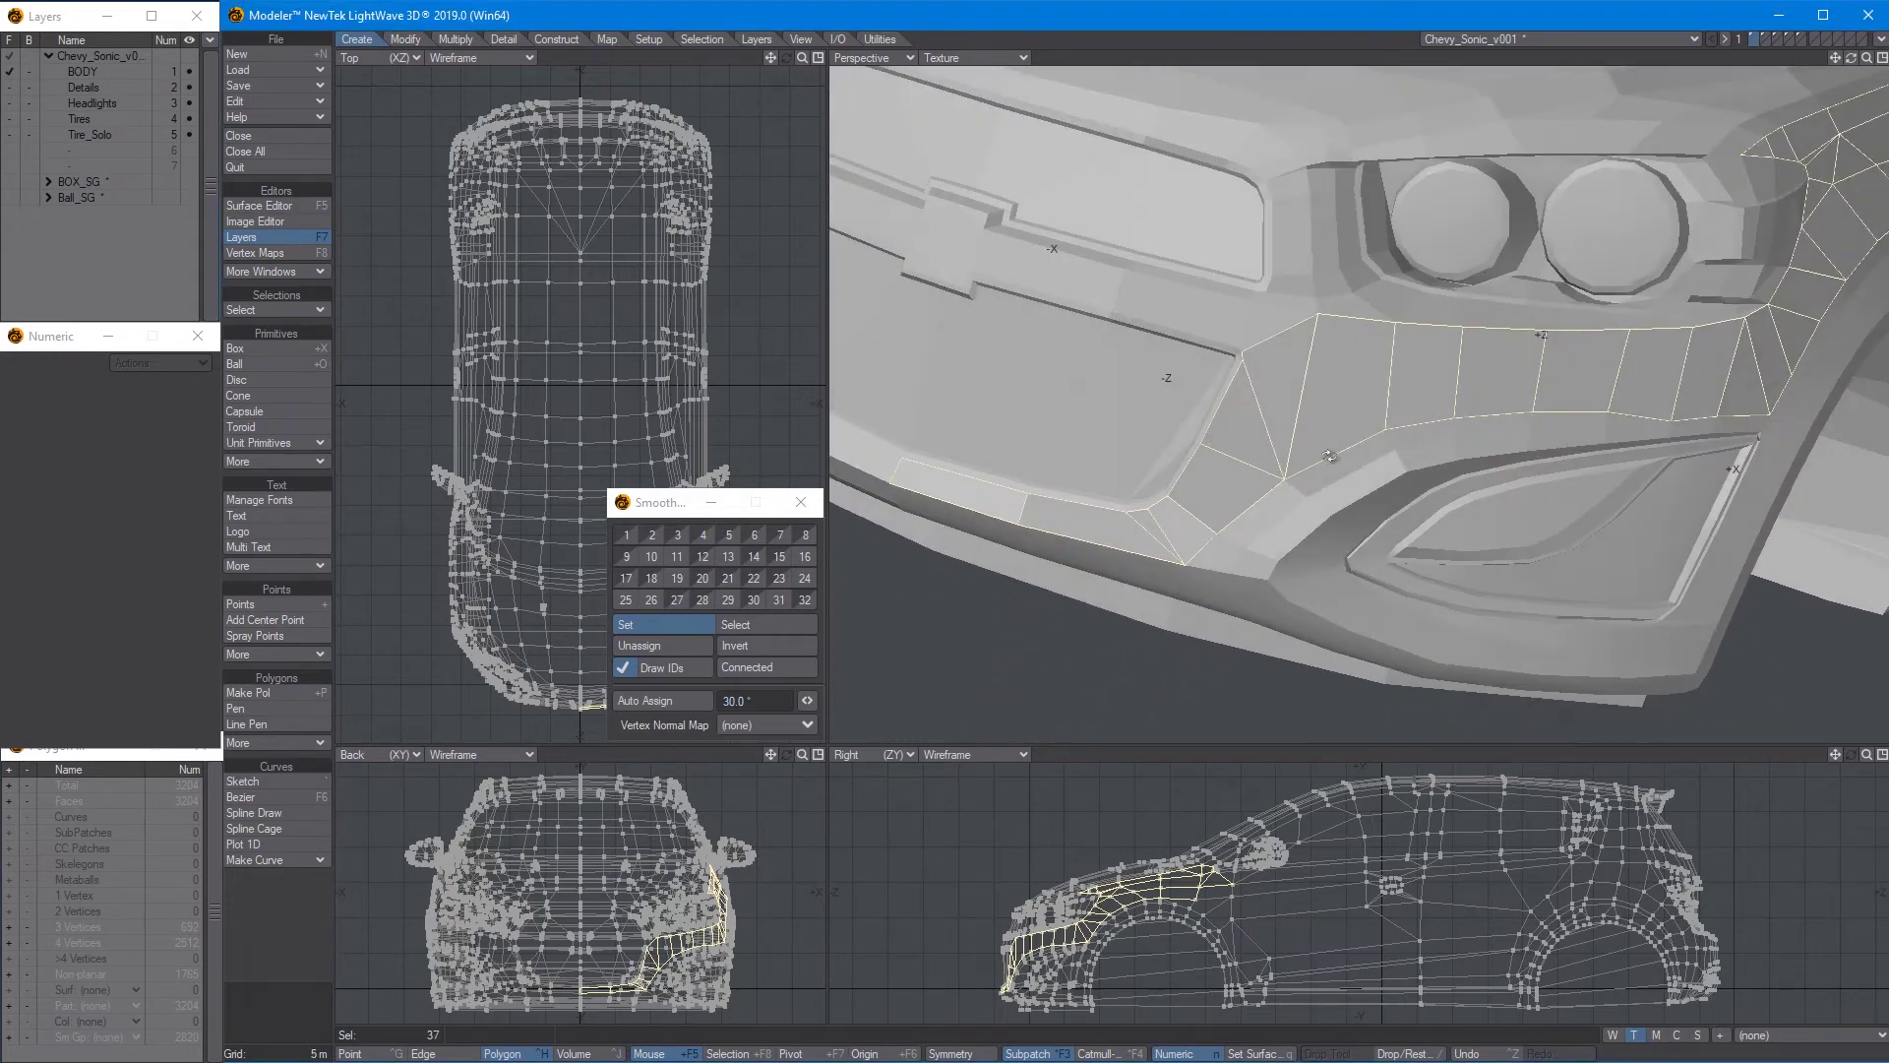
alt+drag(1329, 456, 1294, 325)
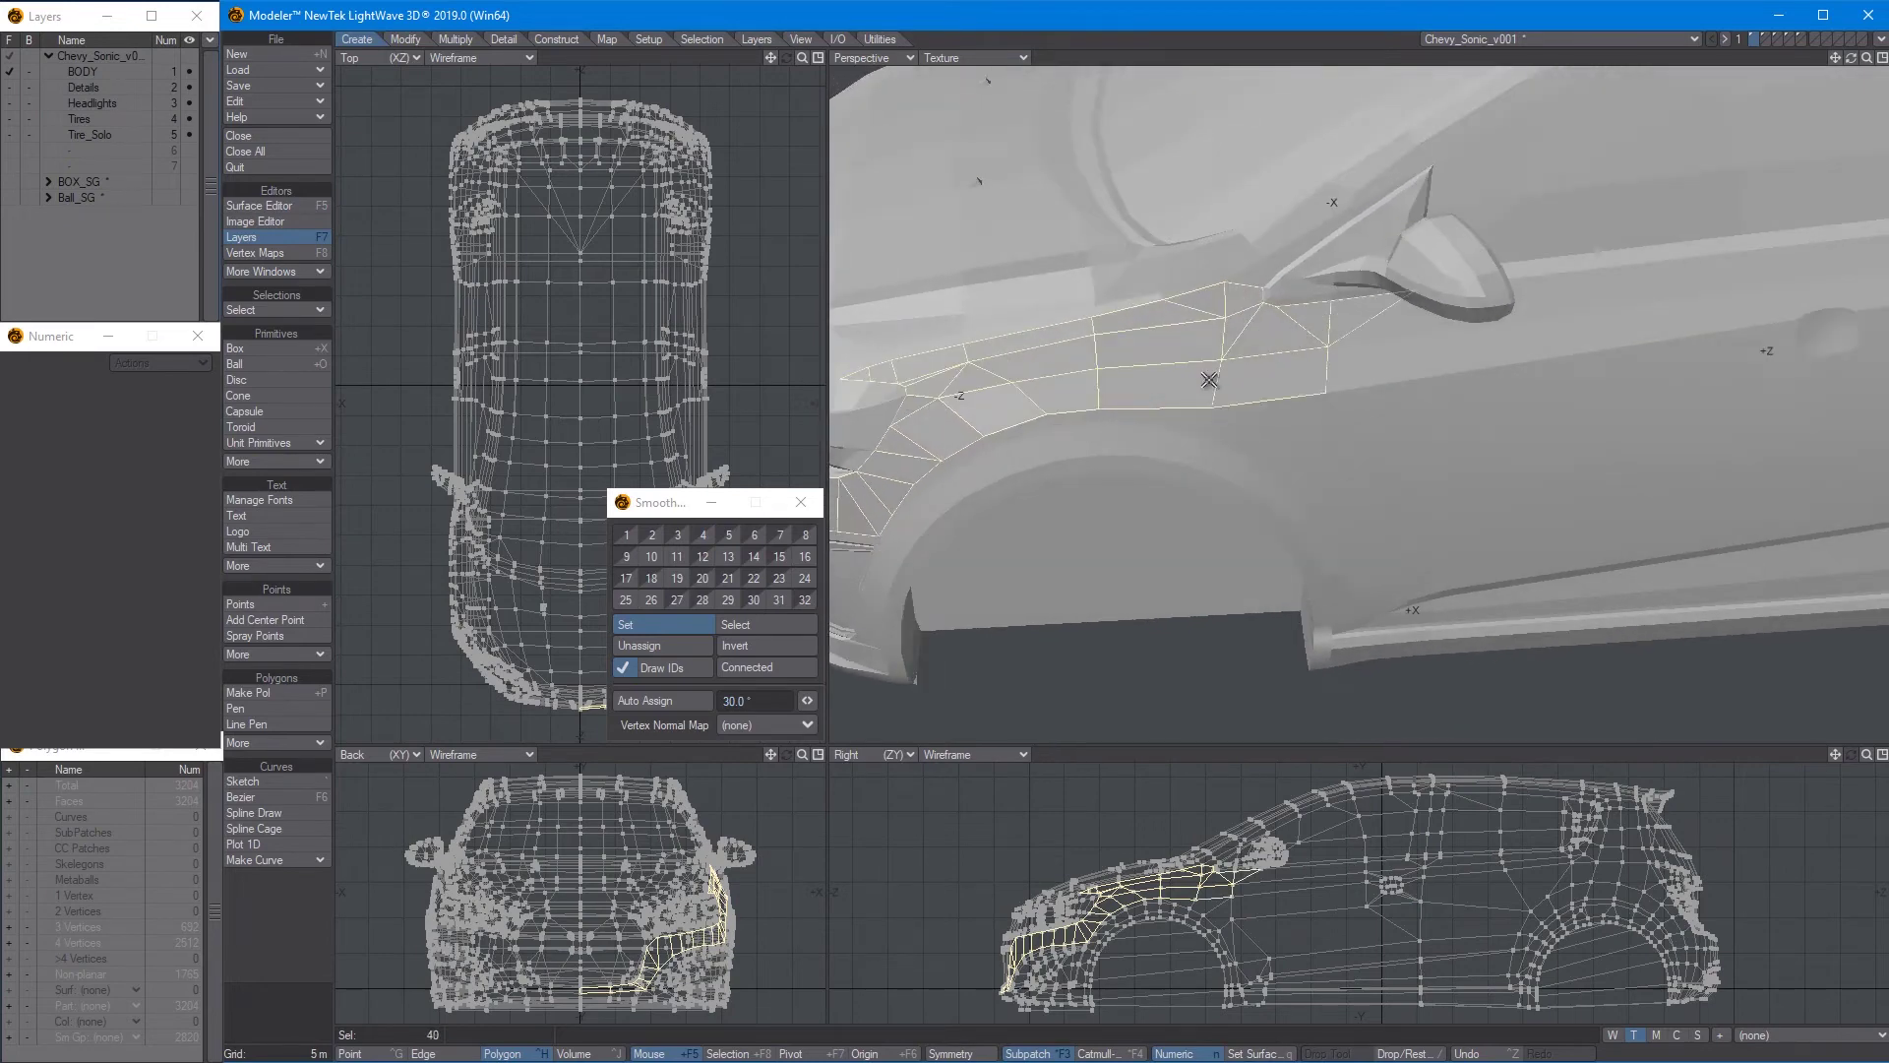
shift+click(1434, 352)
key(g)
shift+click(1326, 363)
shift+click(1579, 331)
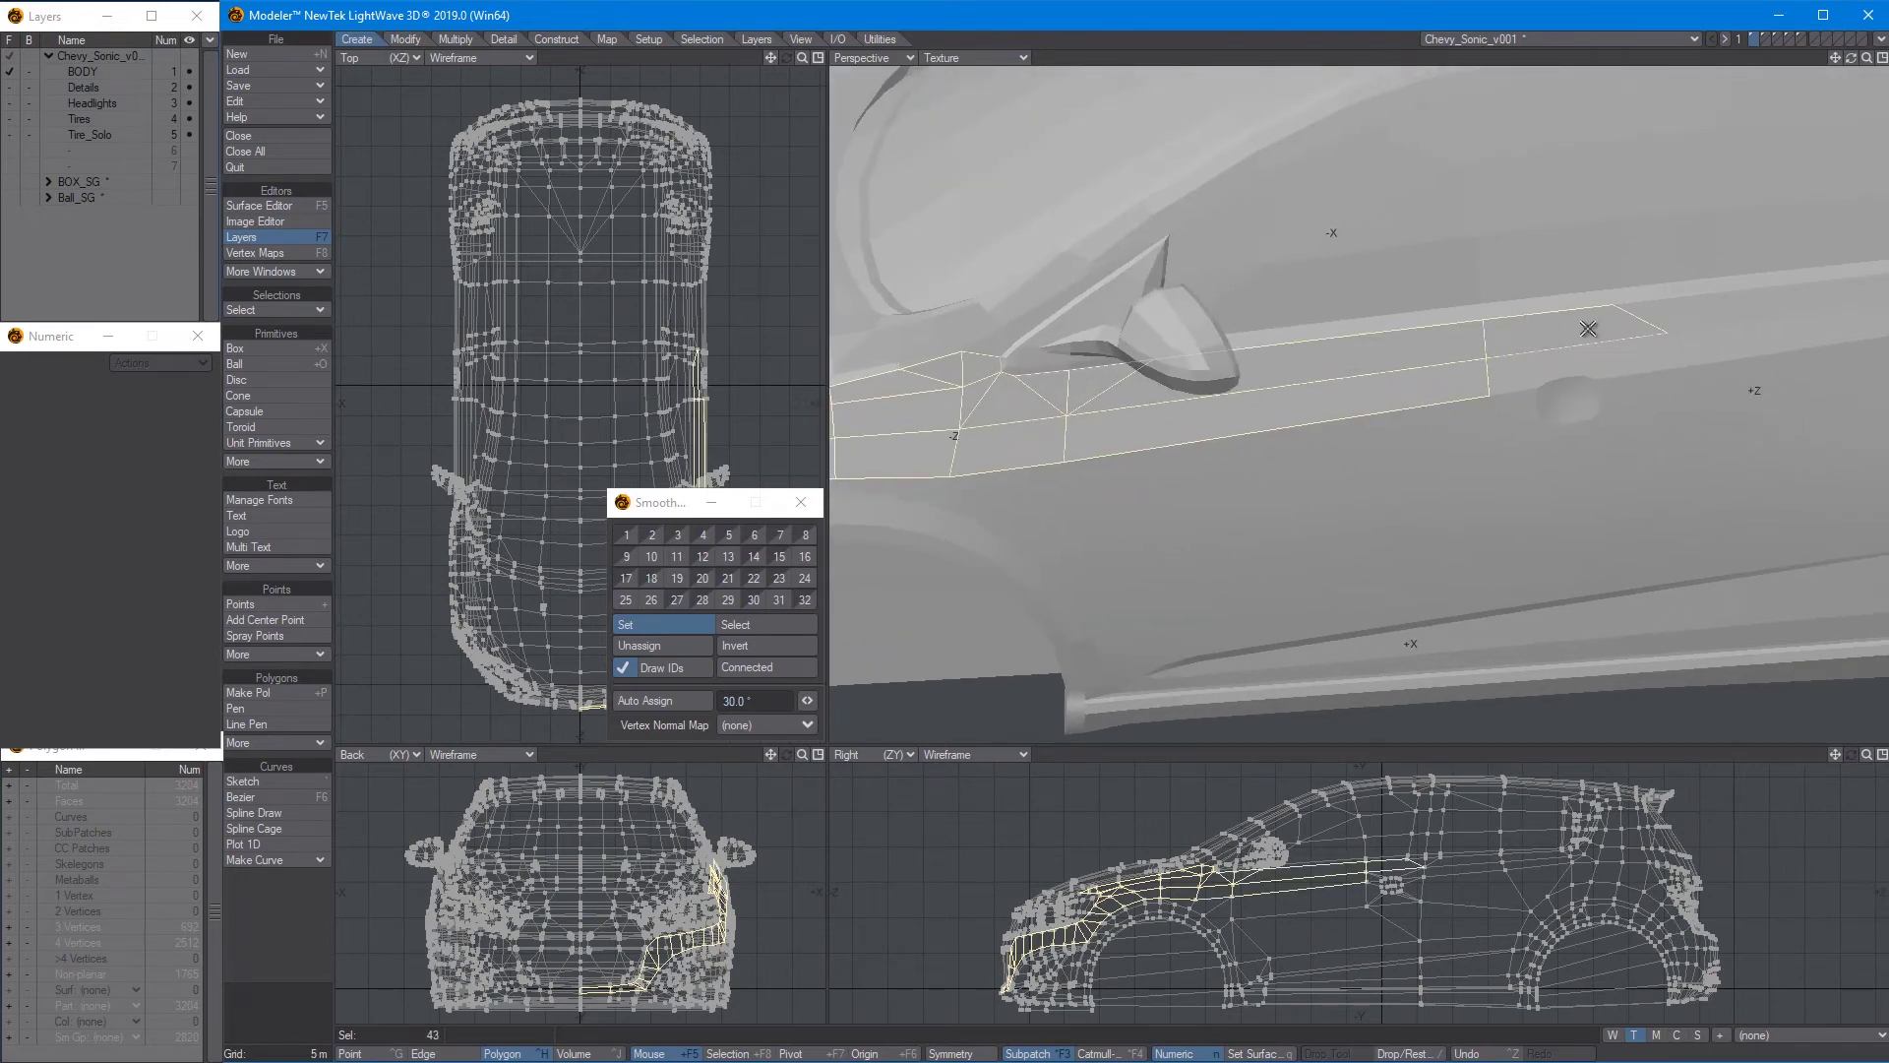
alt+shift+drag(1588, 329, 1093, 467)
mouse_move(944, 489)
shift+mouse_down()
mouse_move(928, 493)
mouse_move(1166, 438)
mouse_move(1420, 412)
shift+mouse_up()
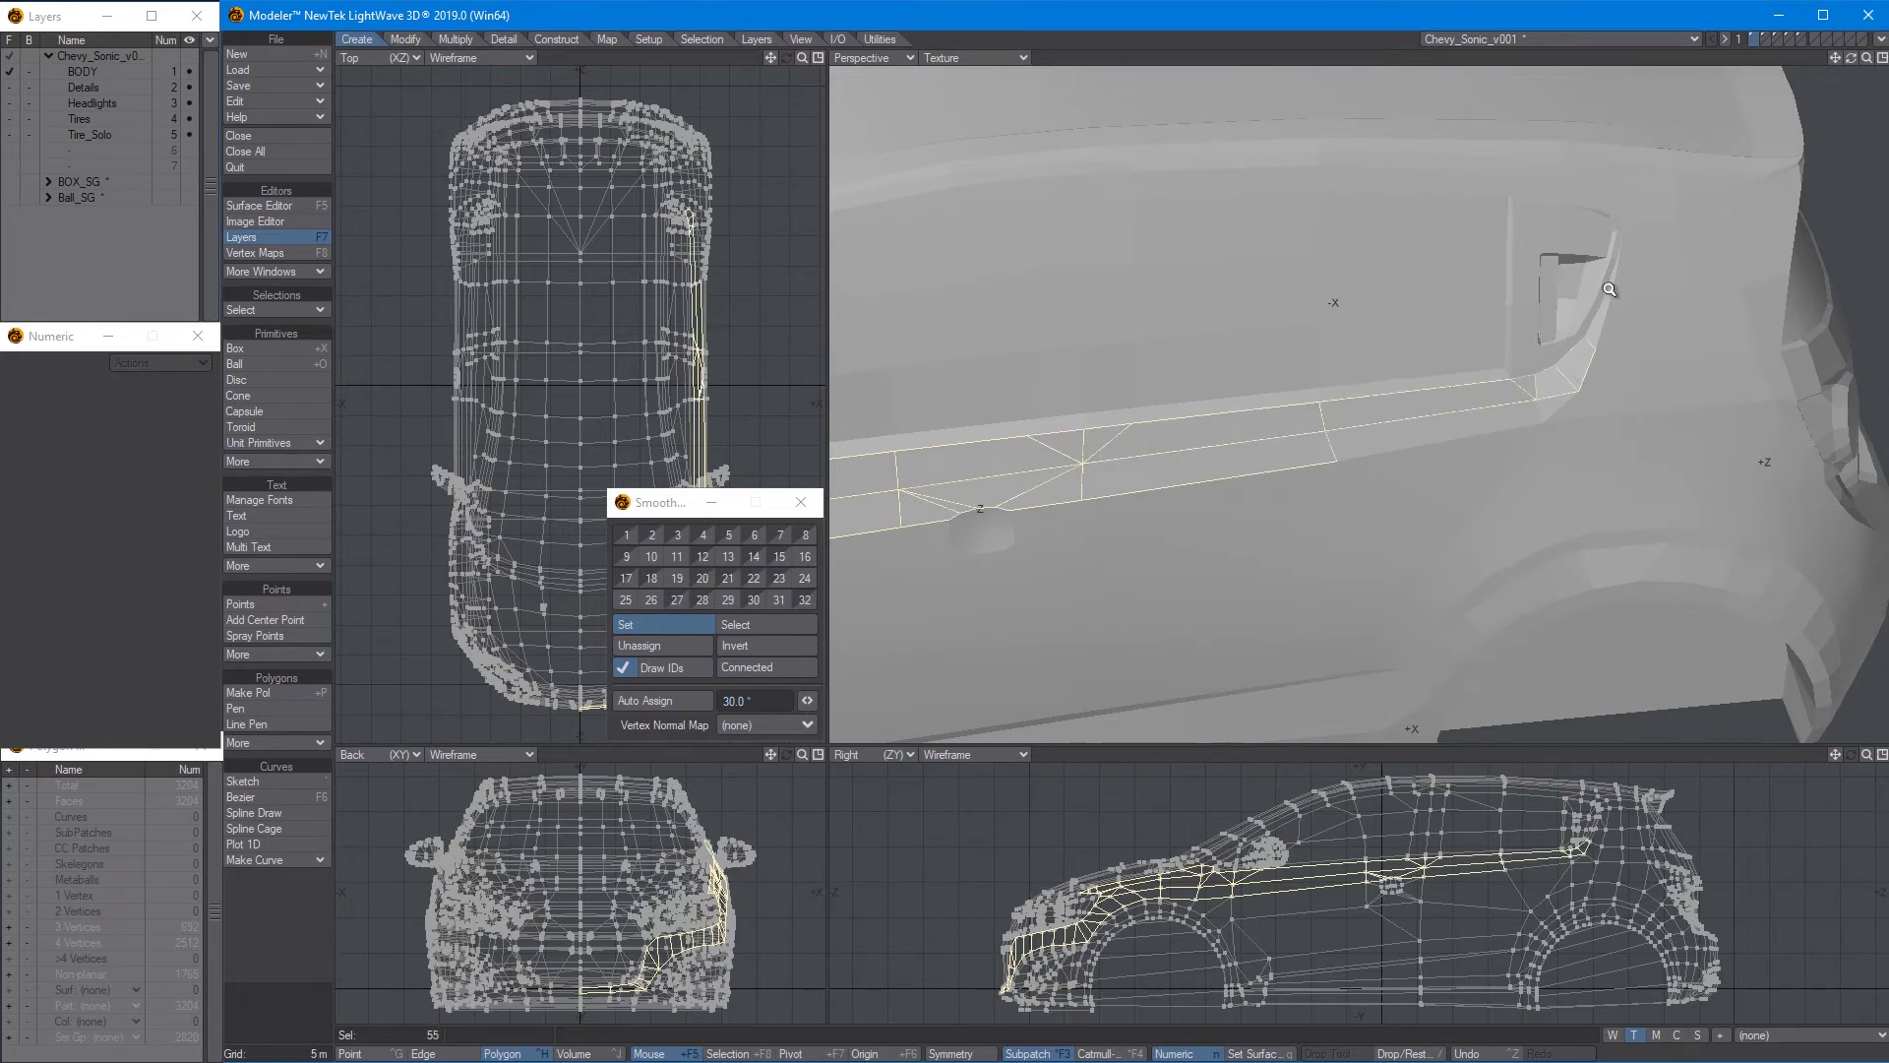
Add the polygons curving up behind the rear side window, assign the whole band to smoothing group 16 and clear the selection
ctrl+alt+drag(1610, 290, 1660, 287)
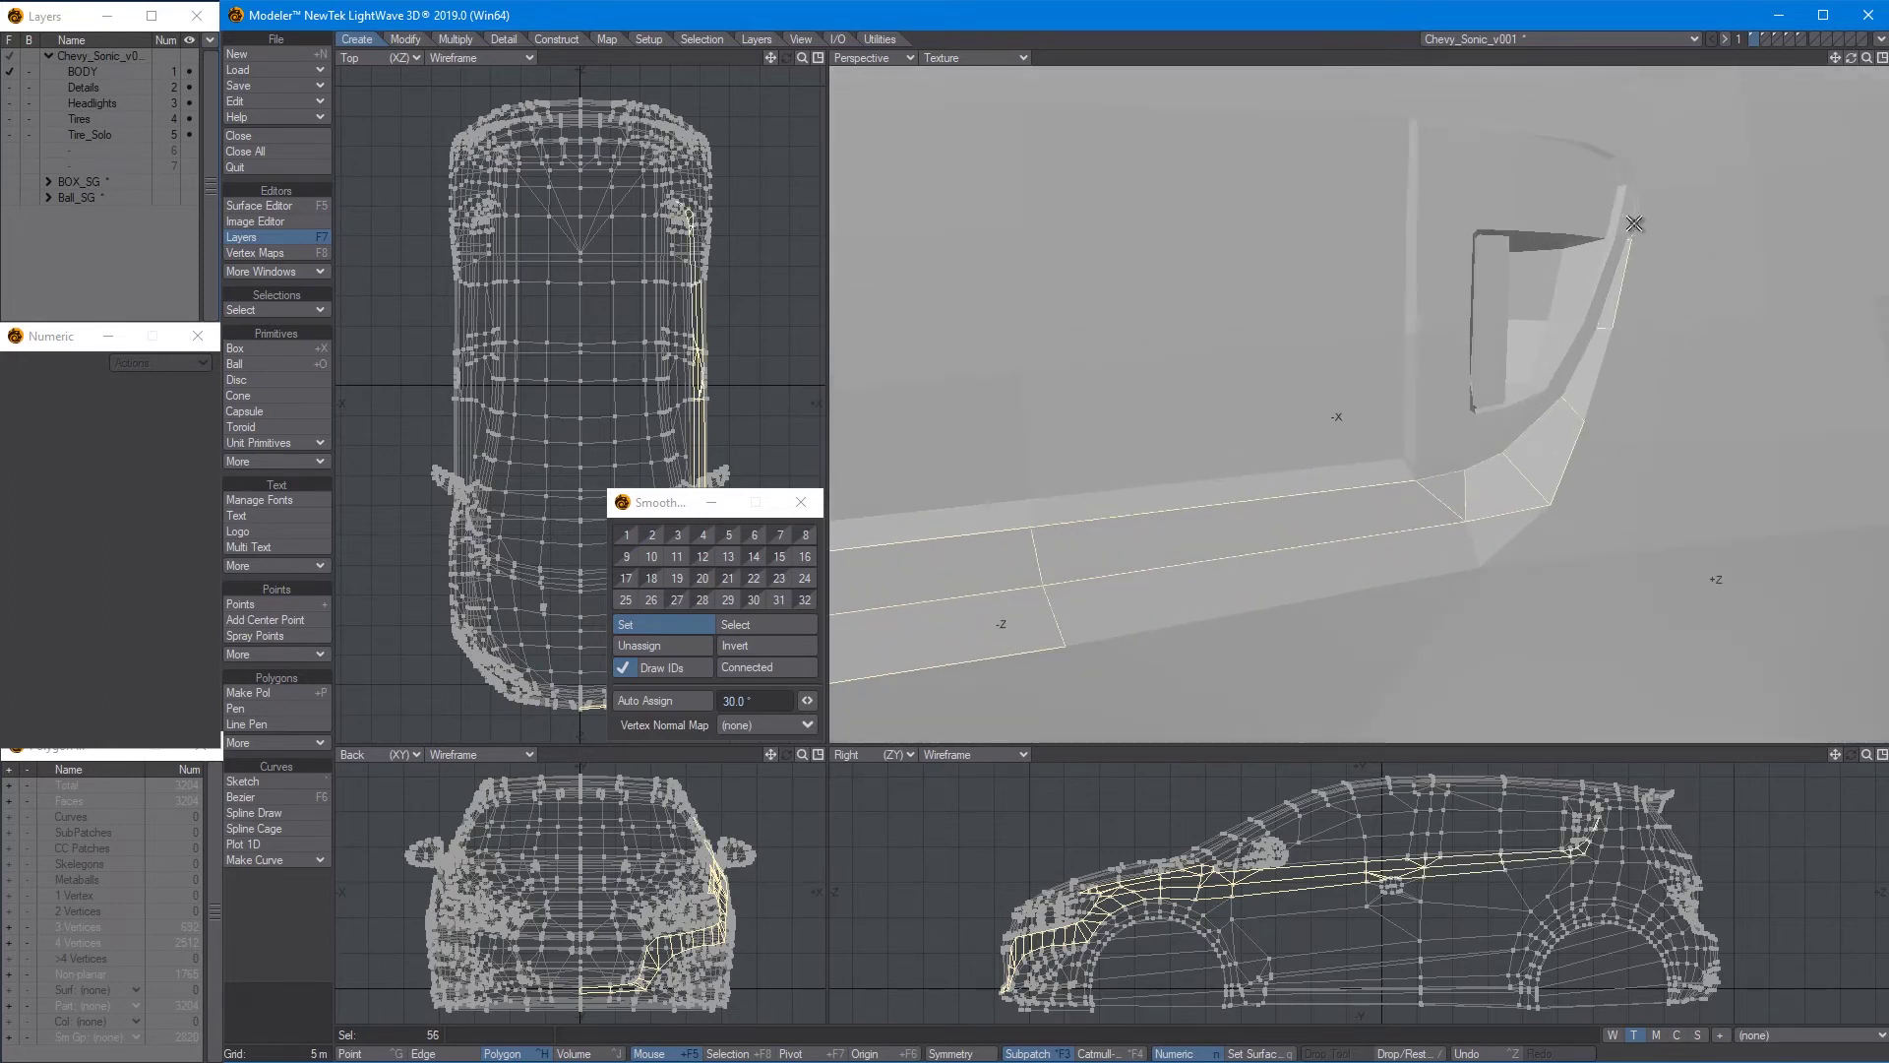
drag(1522, 475, 1373, 566)
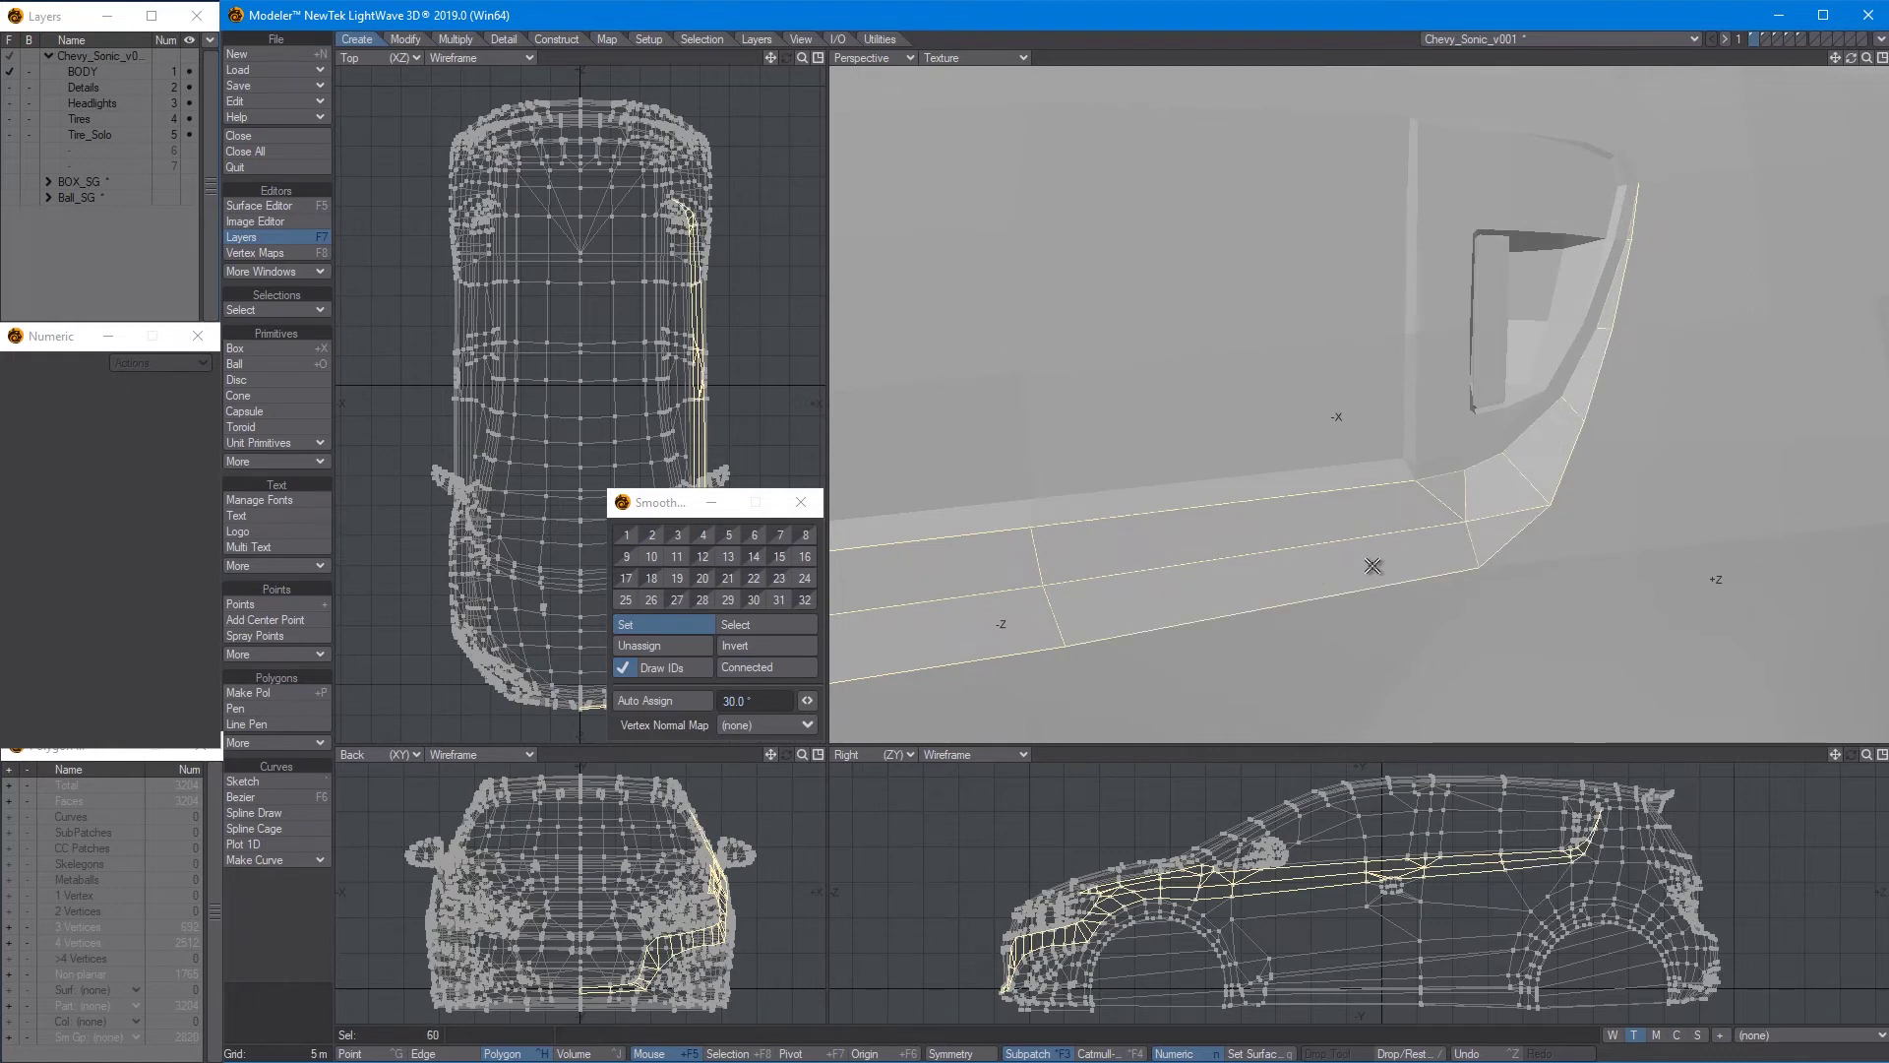
ctrl+alt+drag(1465, 496, 1293, 536)
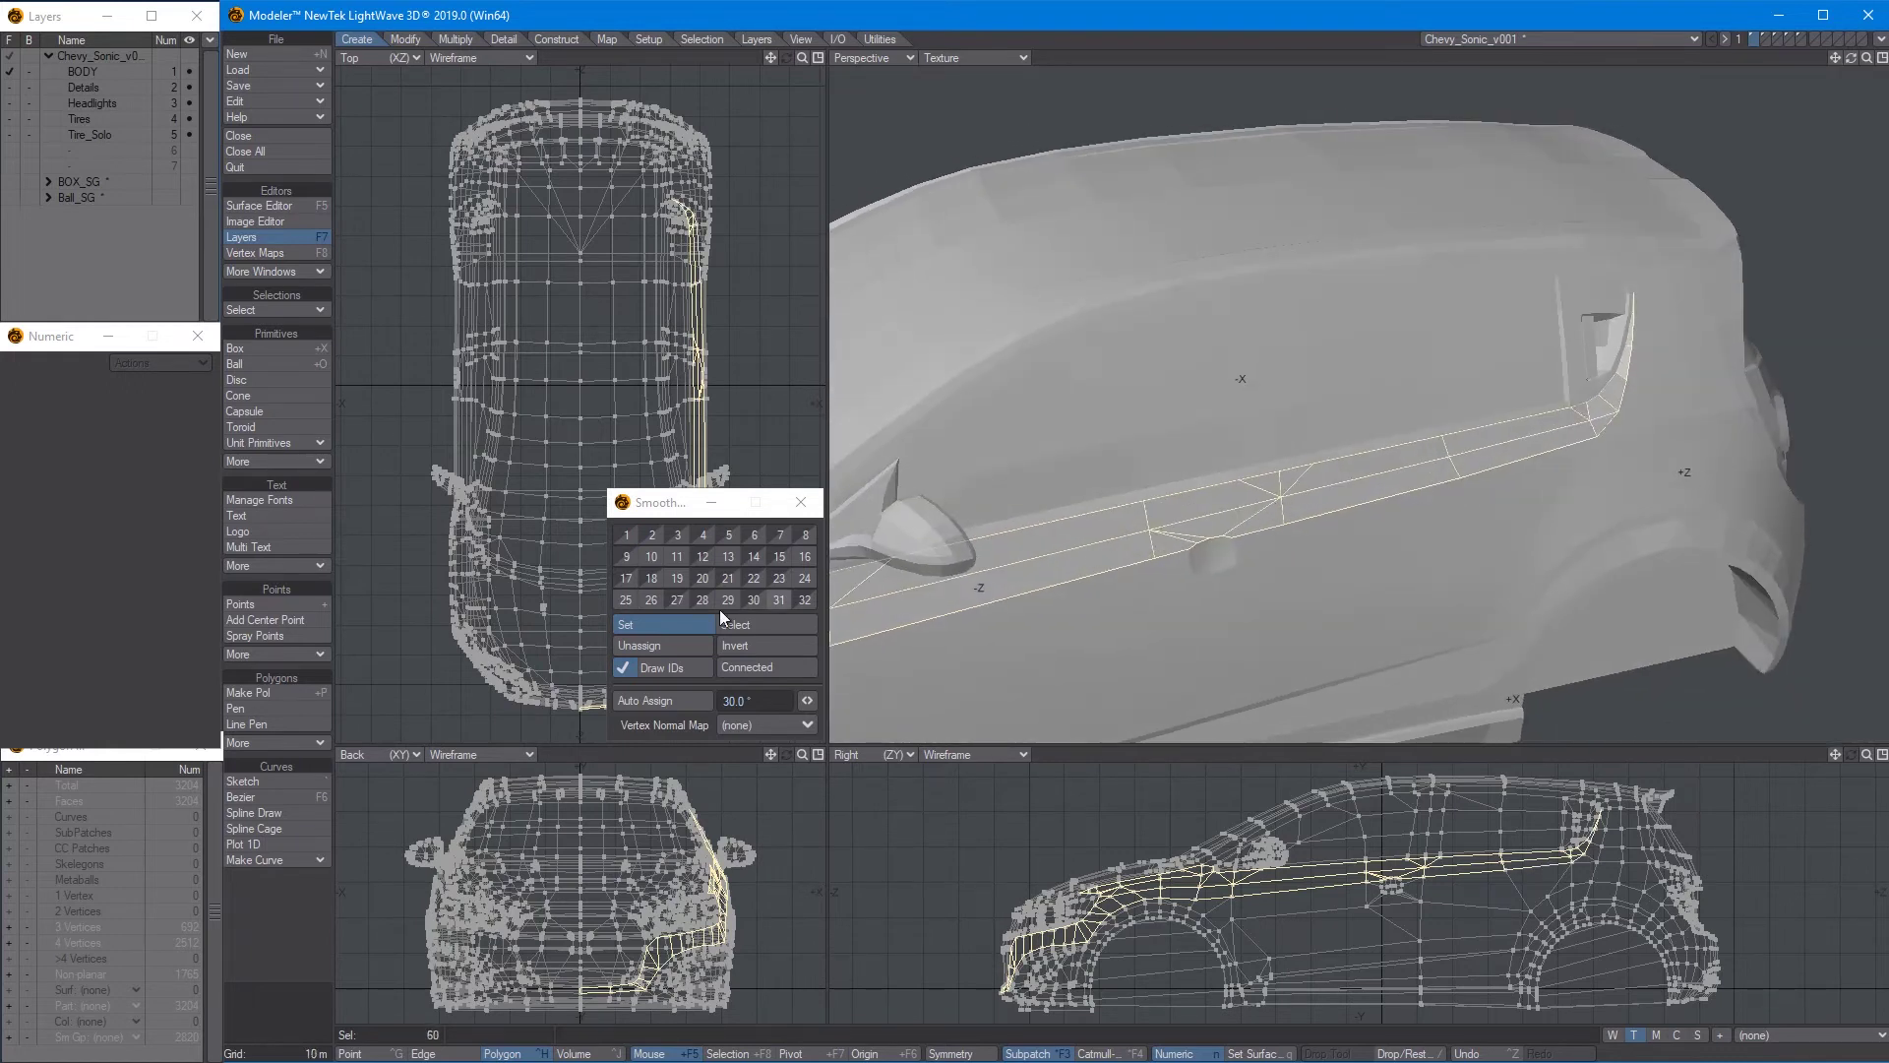
click(805, 556)
key(slash)
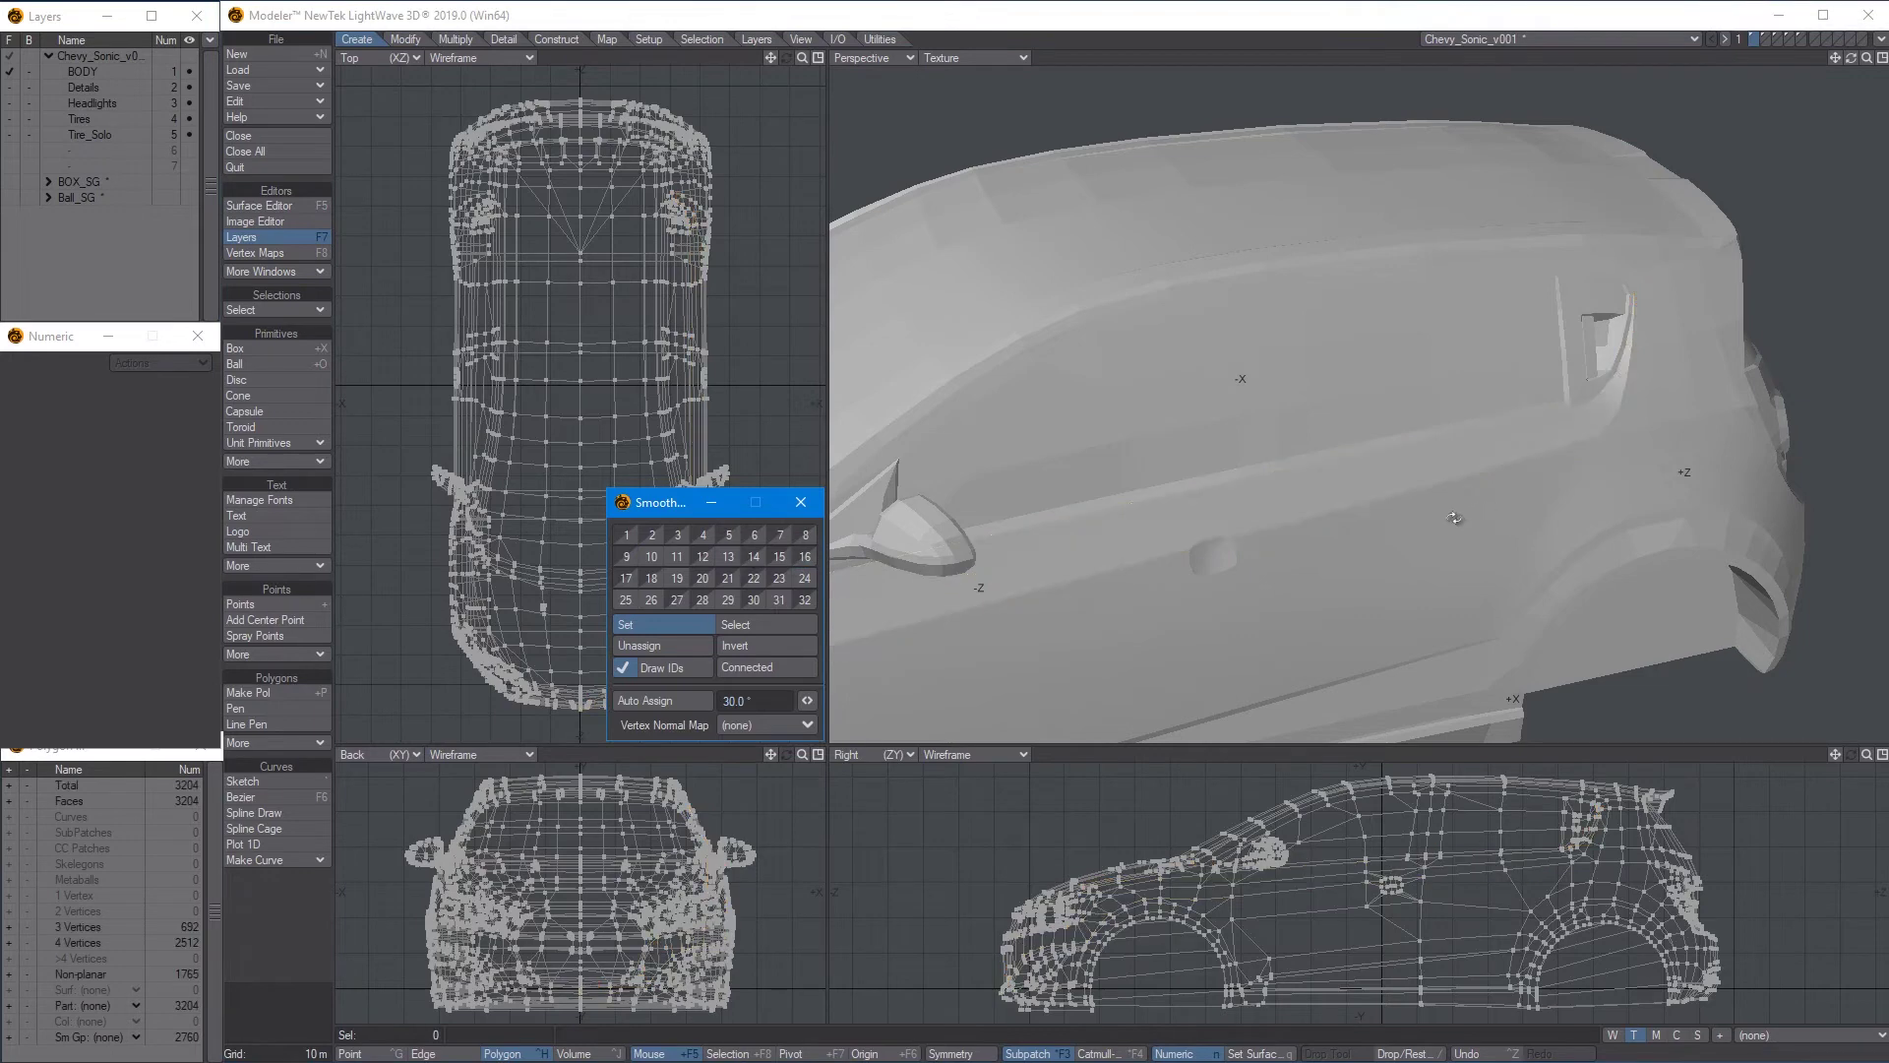
Weld the points at the base of the pillar between the side windows onto the adjoining window-edge points, then return to polygon selection
alt+drag(1397, 507, 1437, 498)
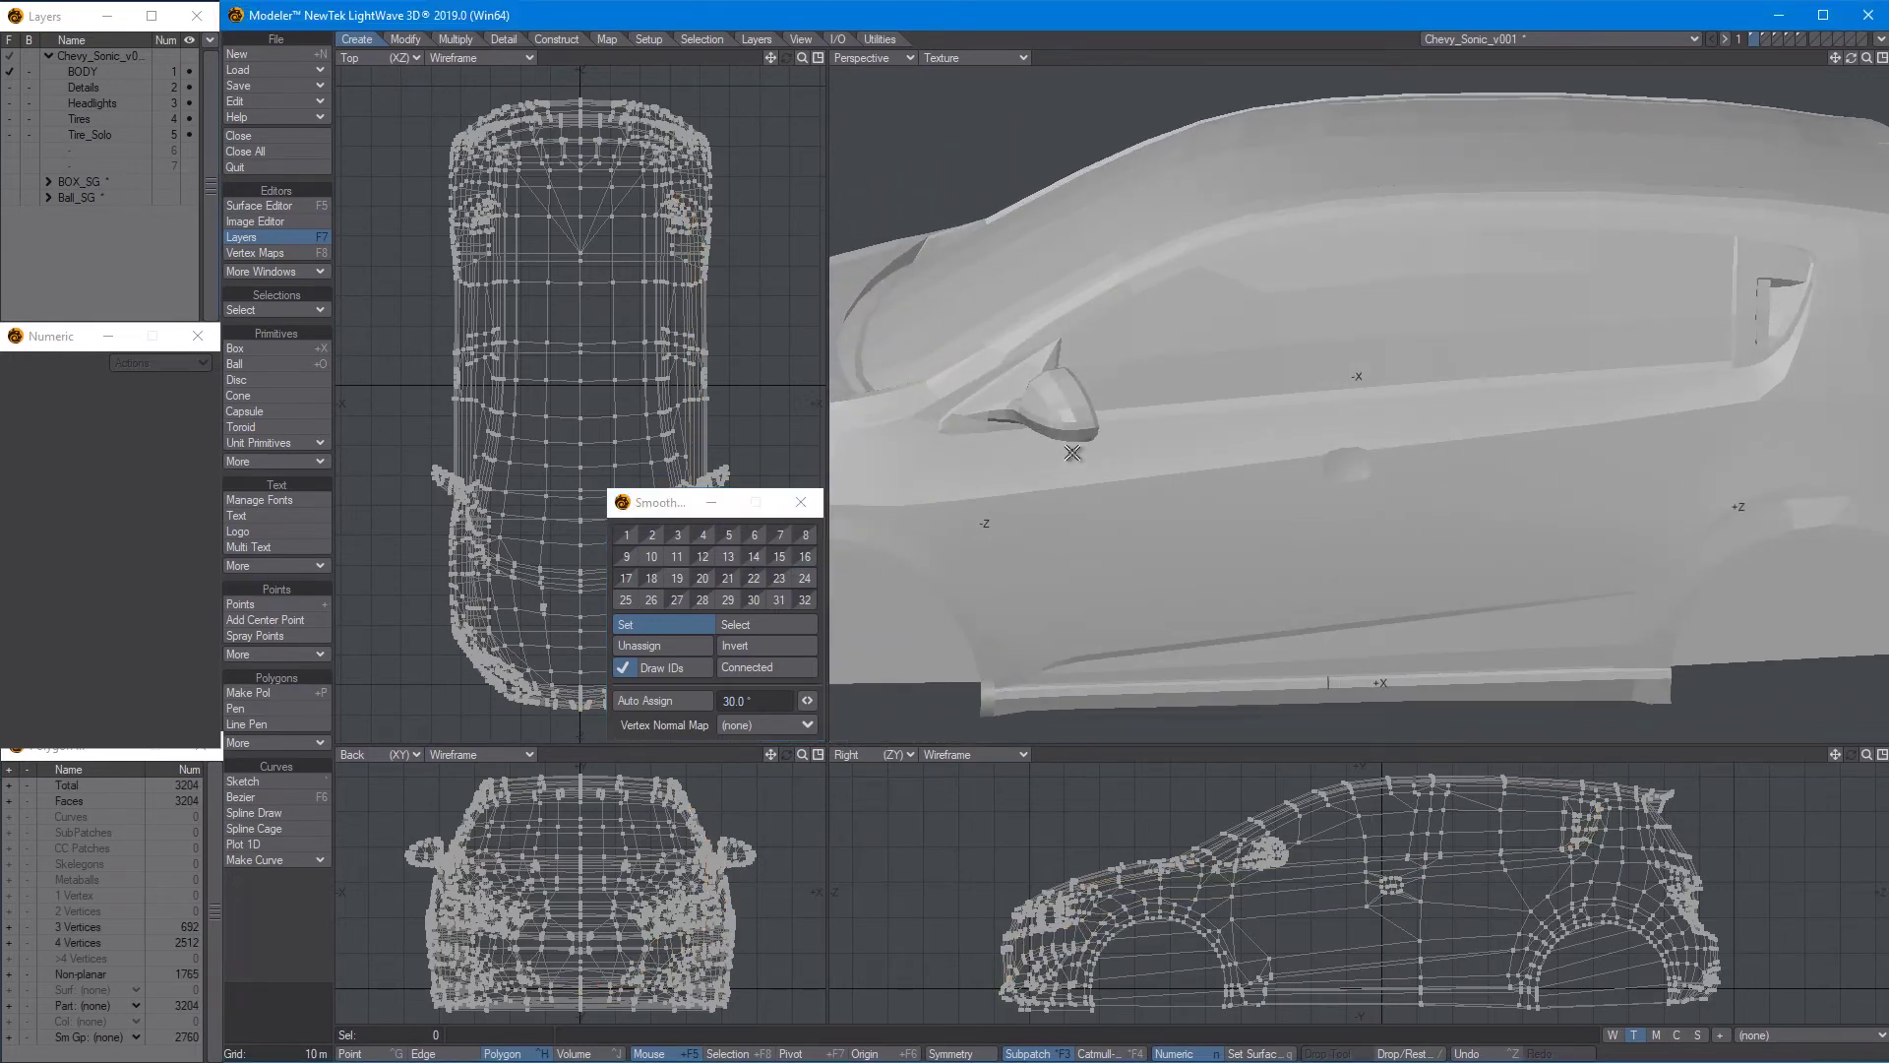
alt+drag(1402, 436, 1192, 466)
scroll(1192, 468, up, 8)
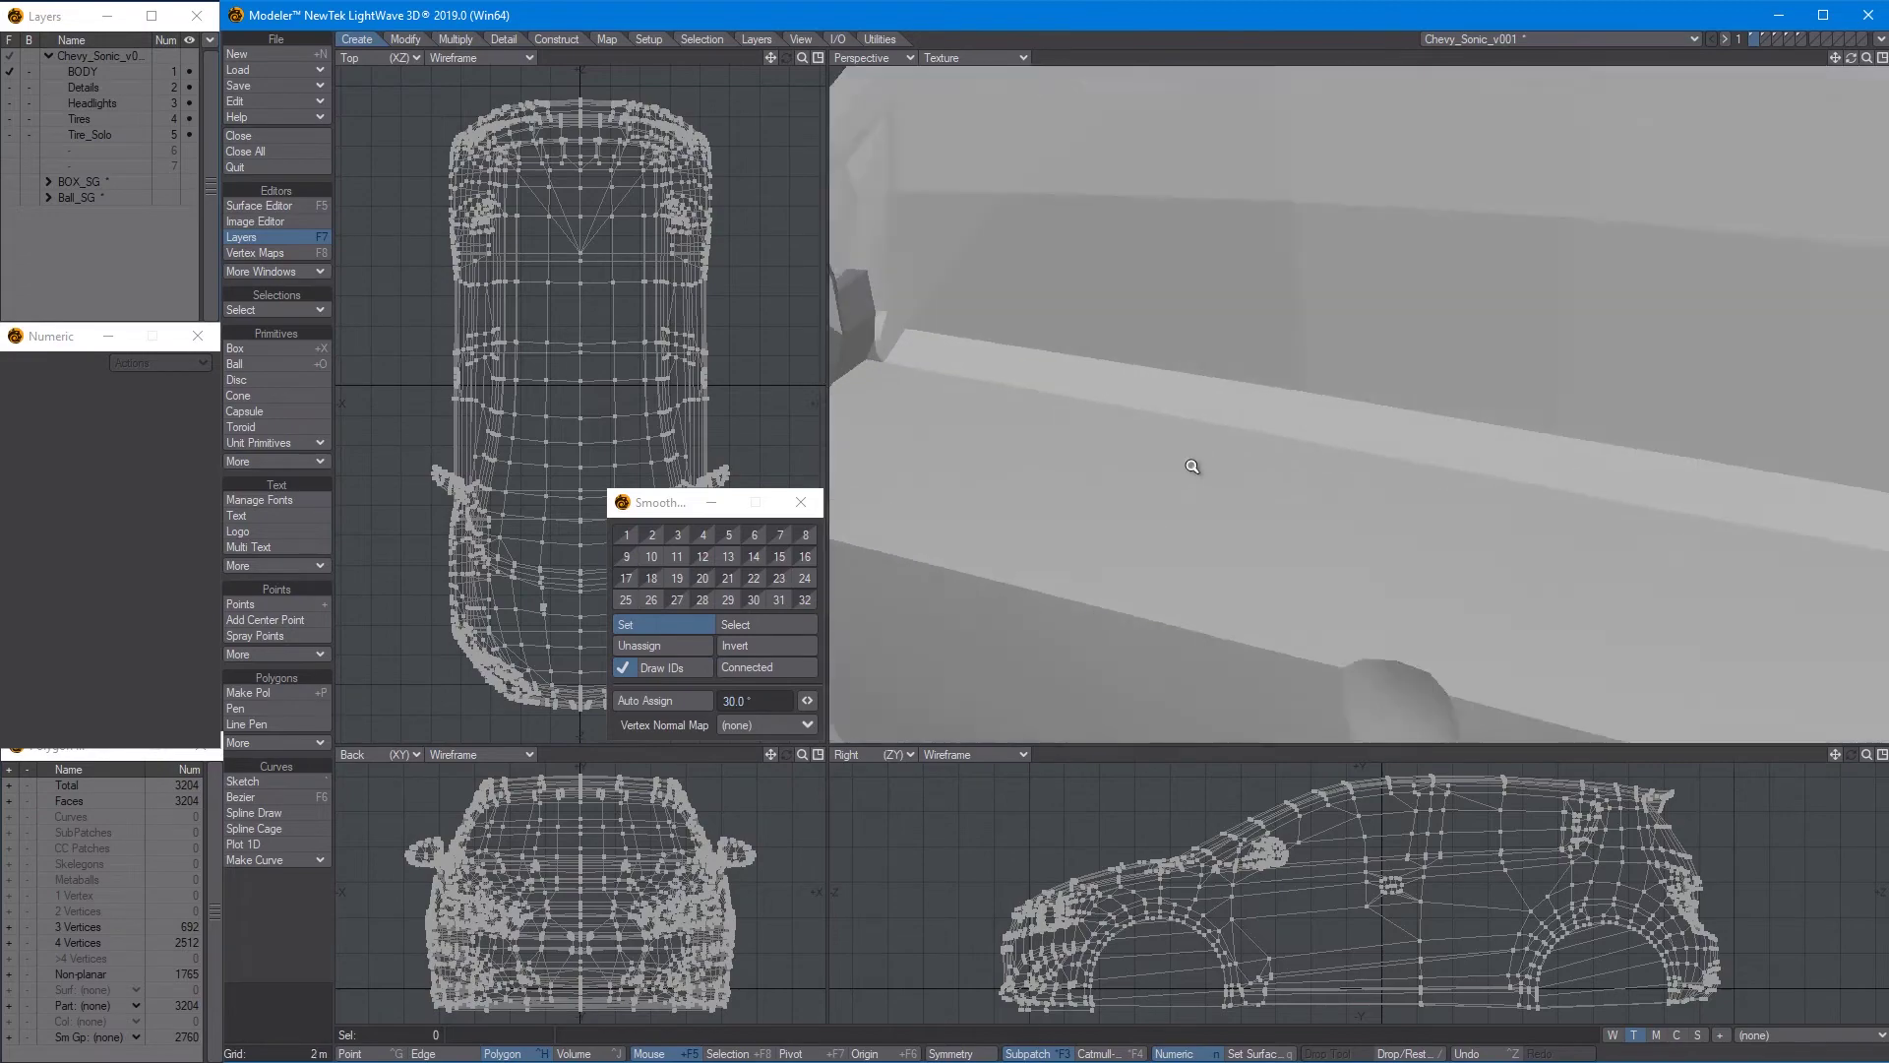
mouse_move(886, 318)
mouse_down()
mouse_move(1388, 403)
mouse_move(1351, 393)
mouse_move(1333, 416)
mouse_up()
key(KP_5)
scroll(1244, 354, down, 6)
key(ctrl+g)
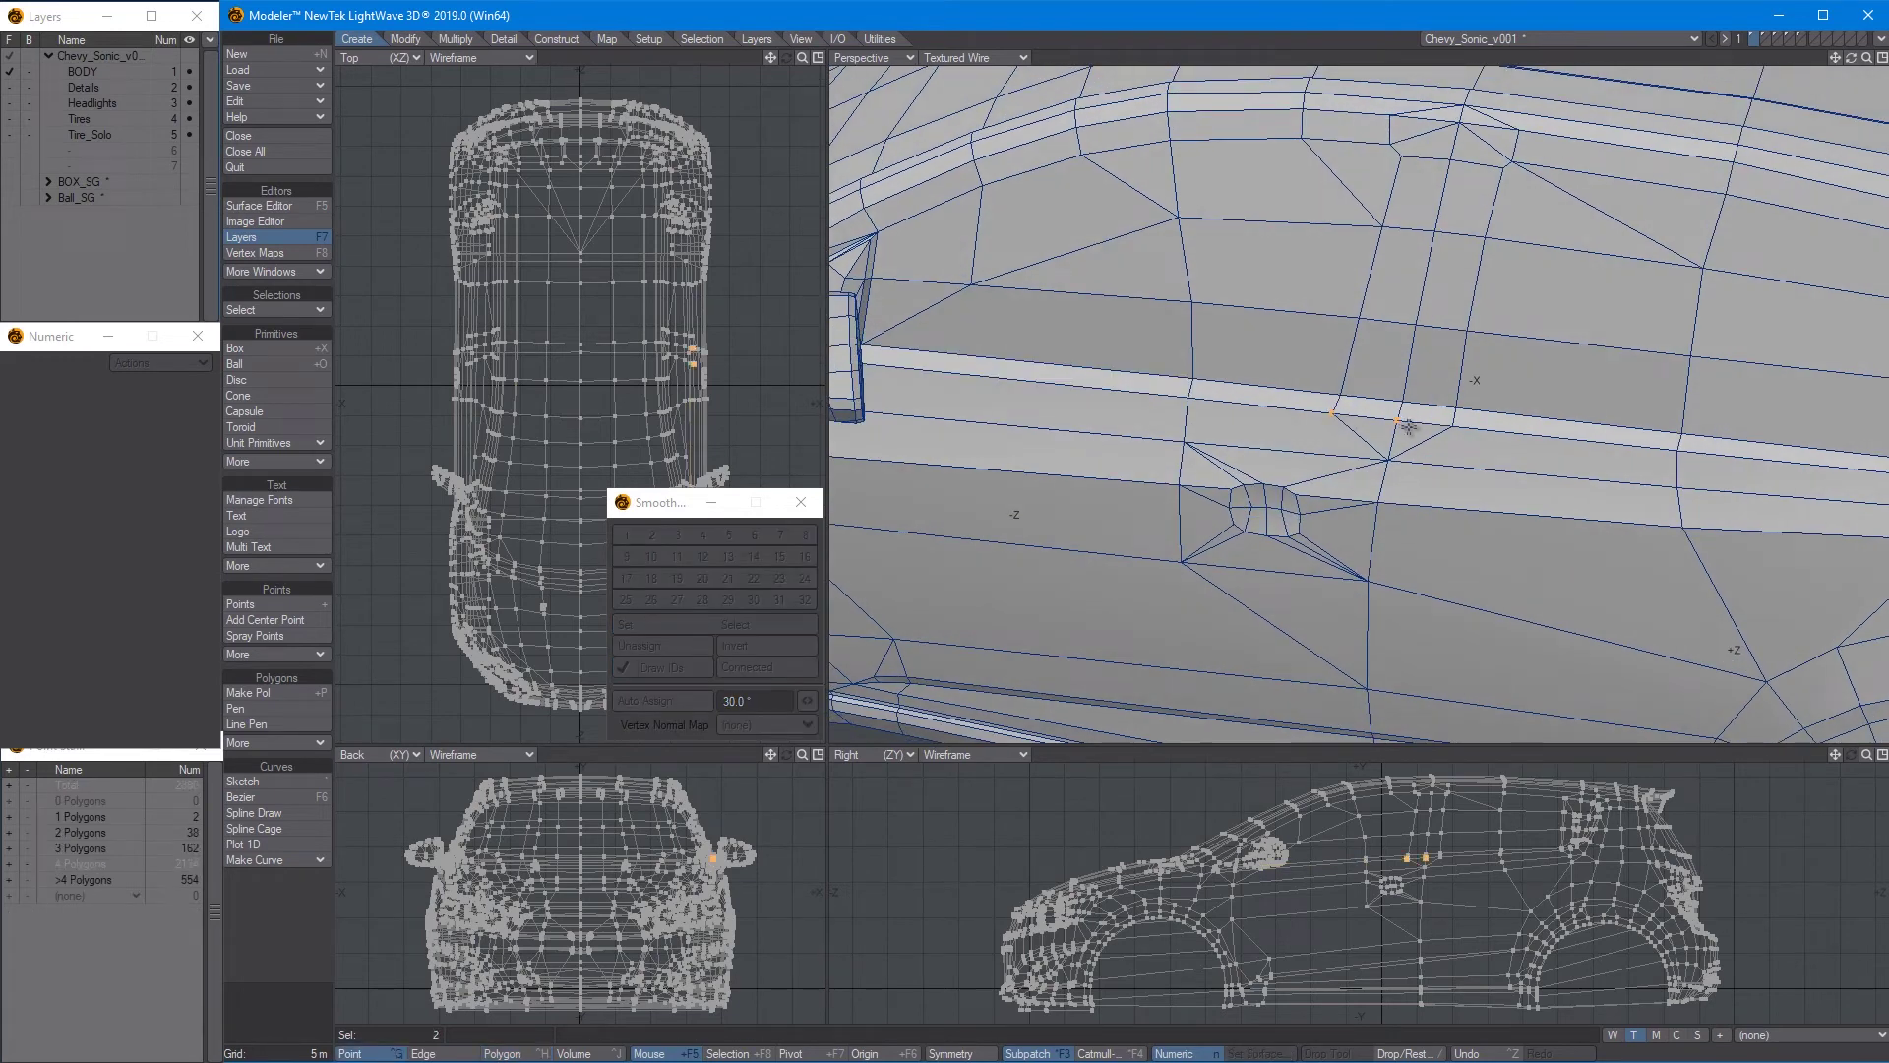
mouse_move(1452, 427)
mouse_down()
mouse_move(1394, 422)
mouse_move(1398, 405)
mouse_up()
key(ctrl+w)
key(ctrl+w)
key(ctrl+z)
key(ctrl+h)
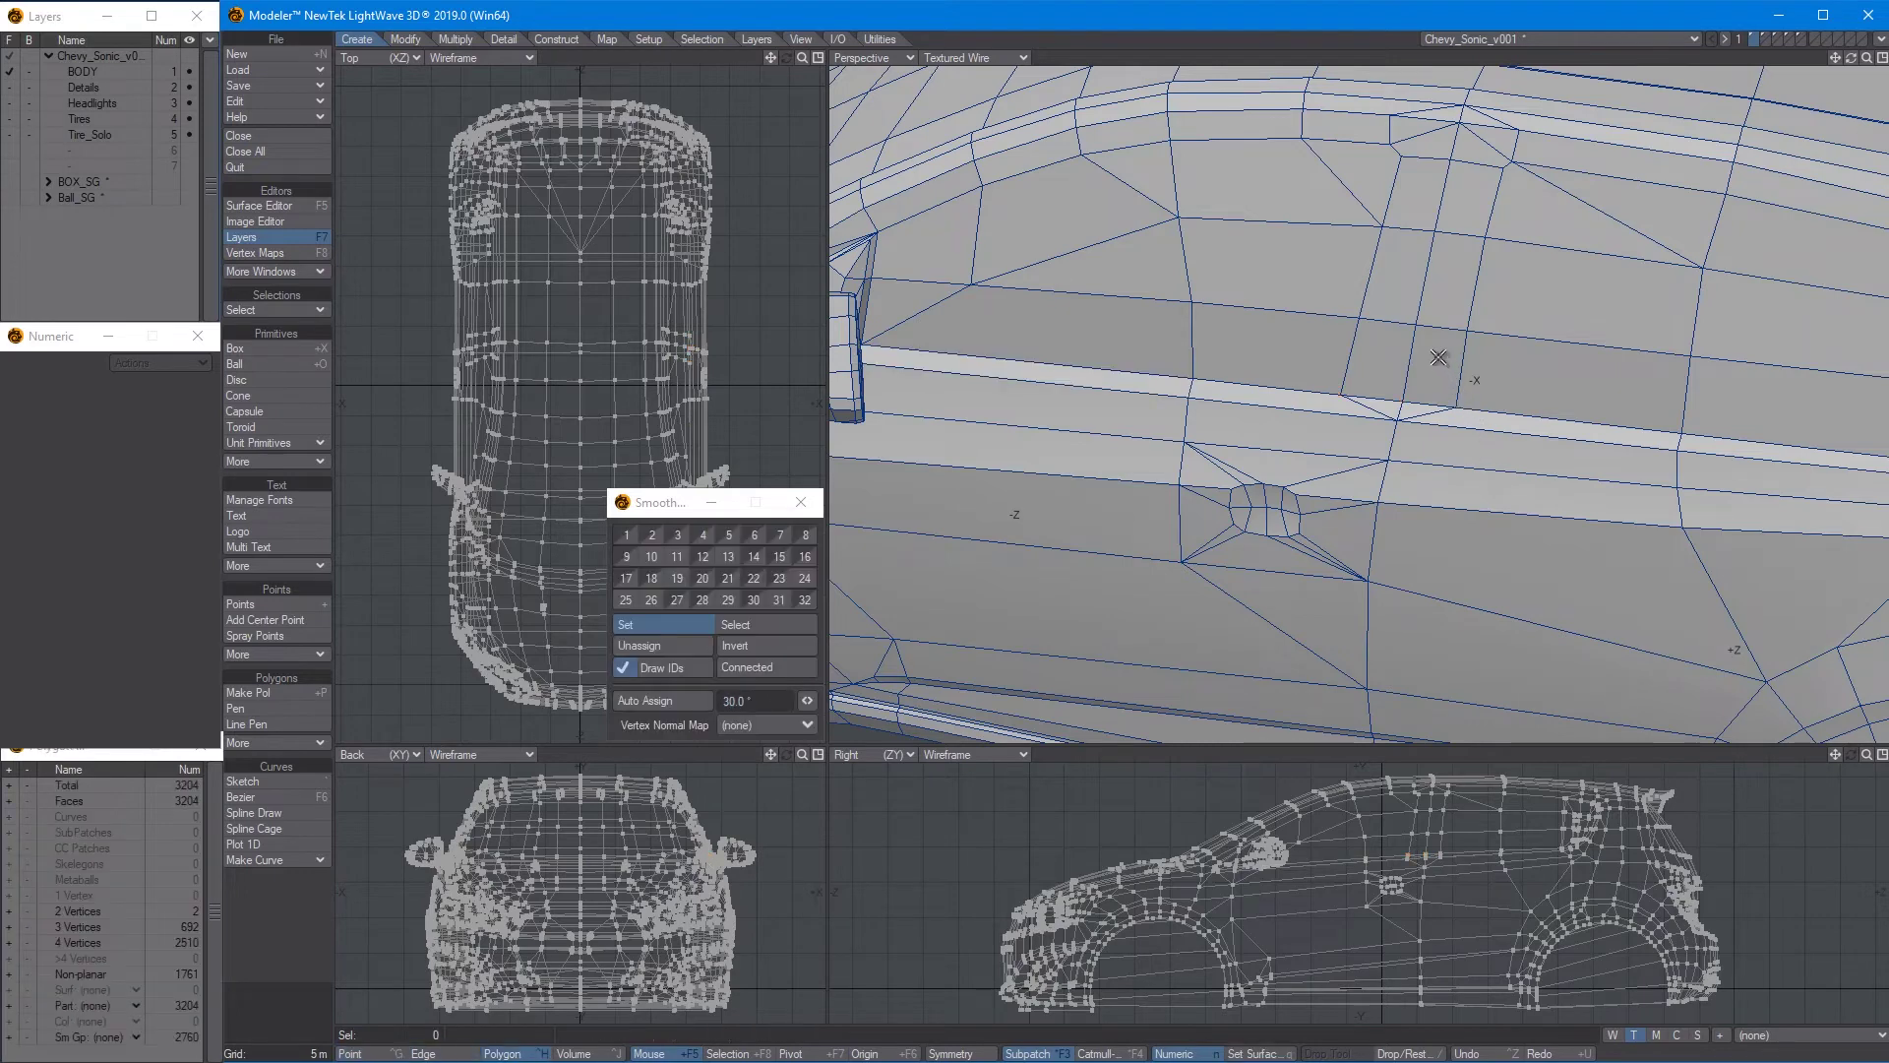
Check the polygons of the pillar and its base by selecting them in groups and clearing each selection
click(1415, 372)
drag(1371, 376, 1359, 407)
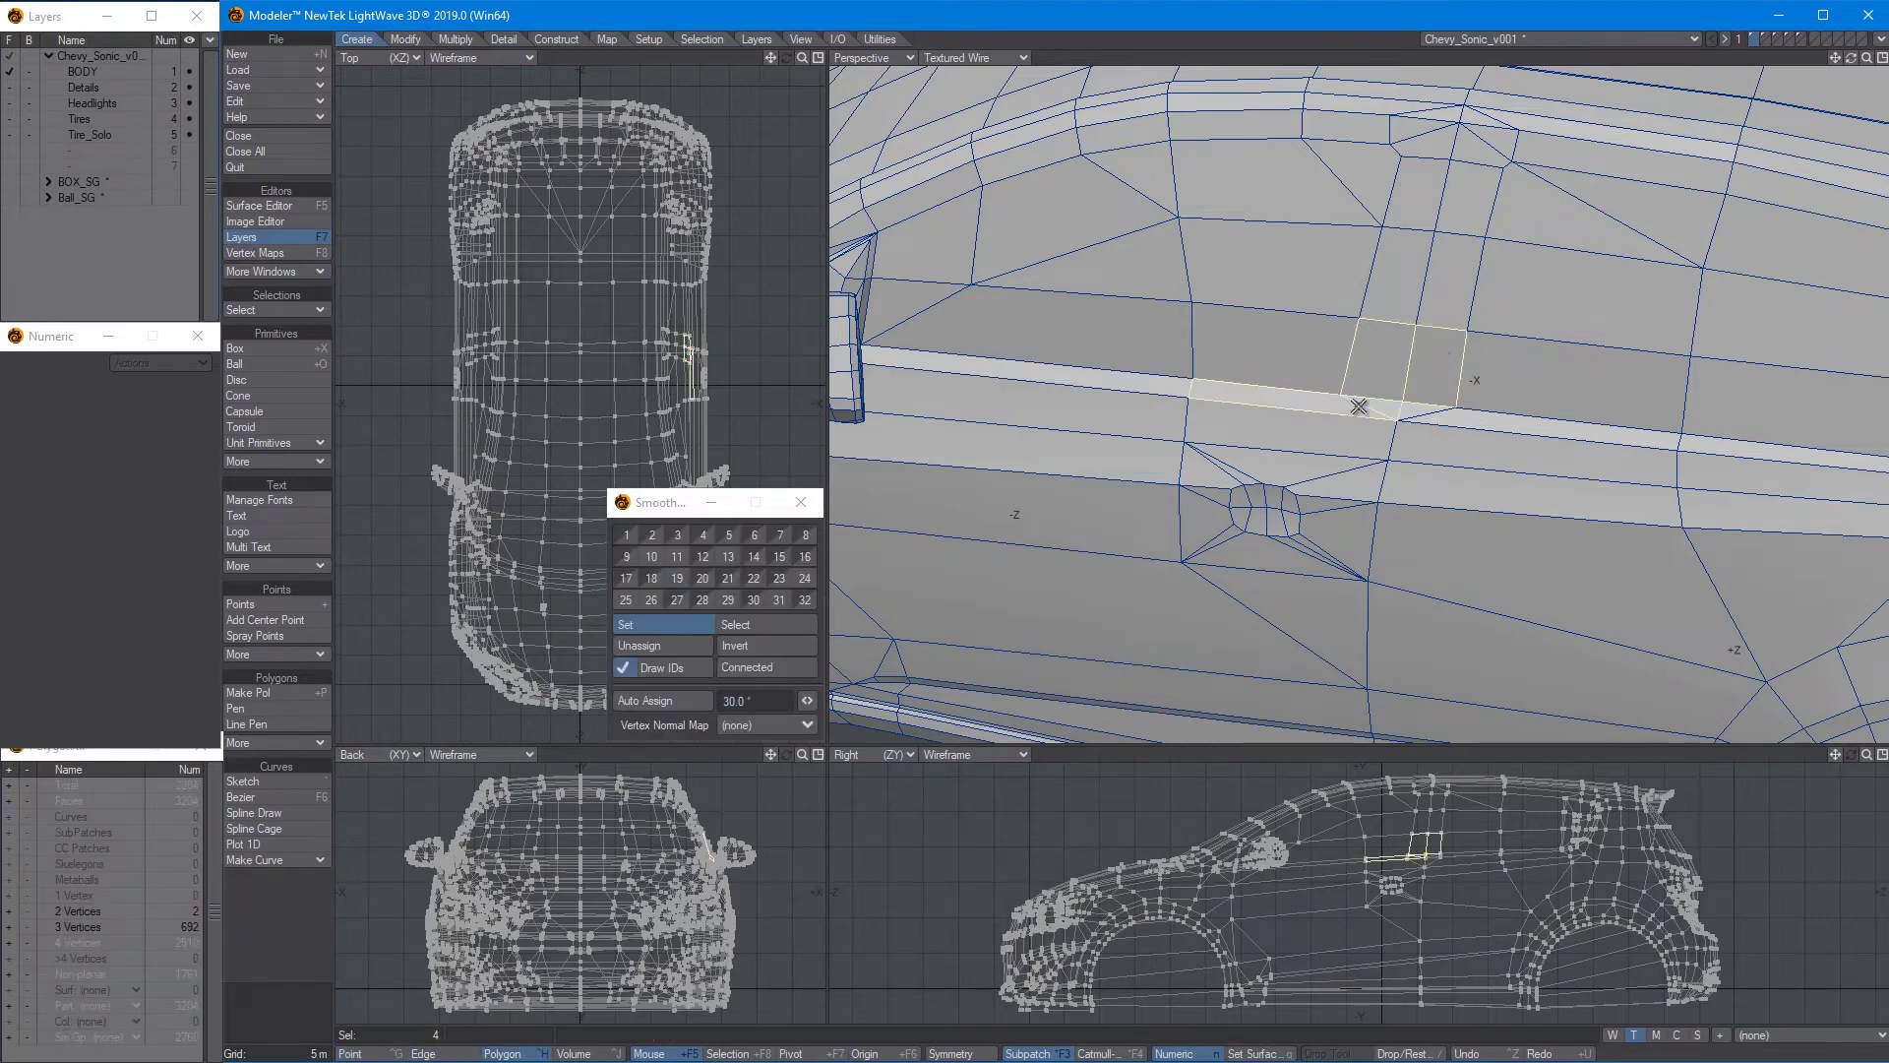
key(slash)
drag(1424, 205, 1382, 356)
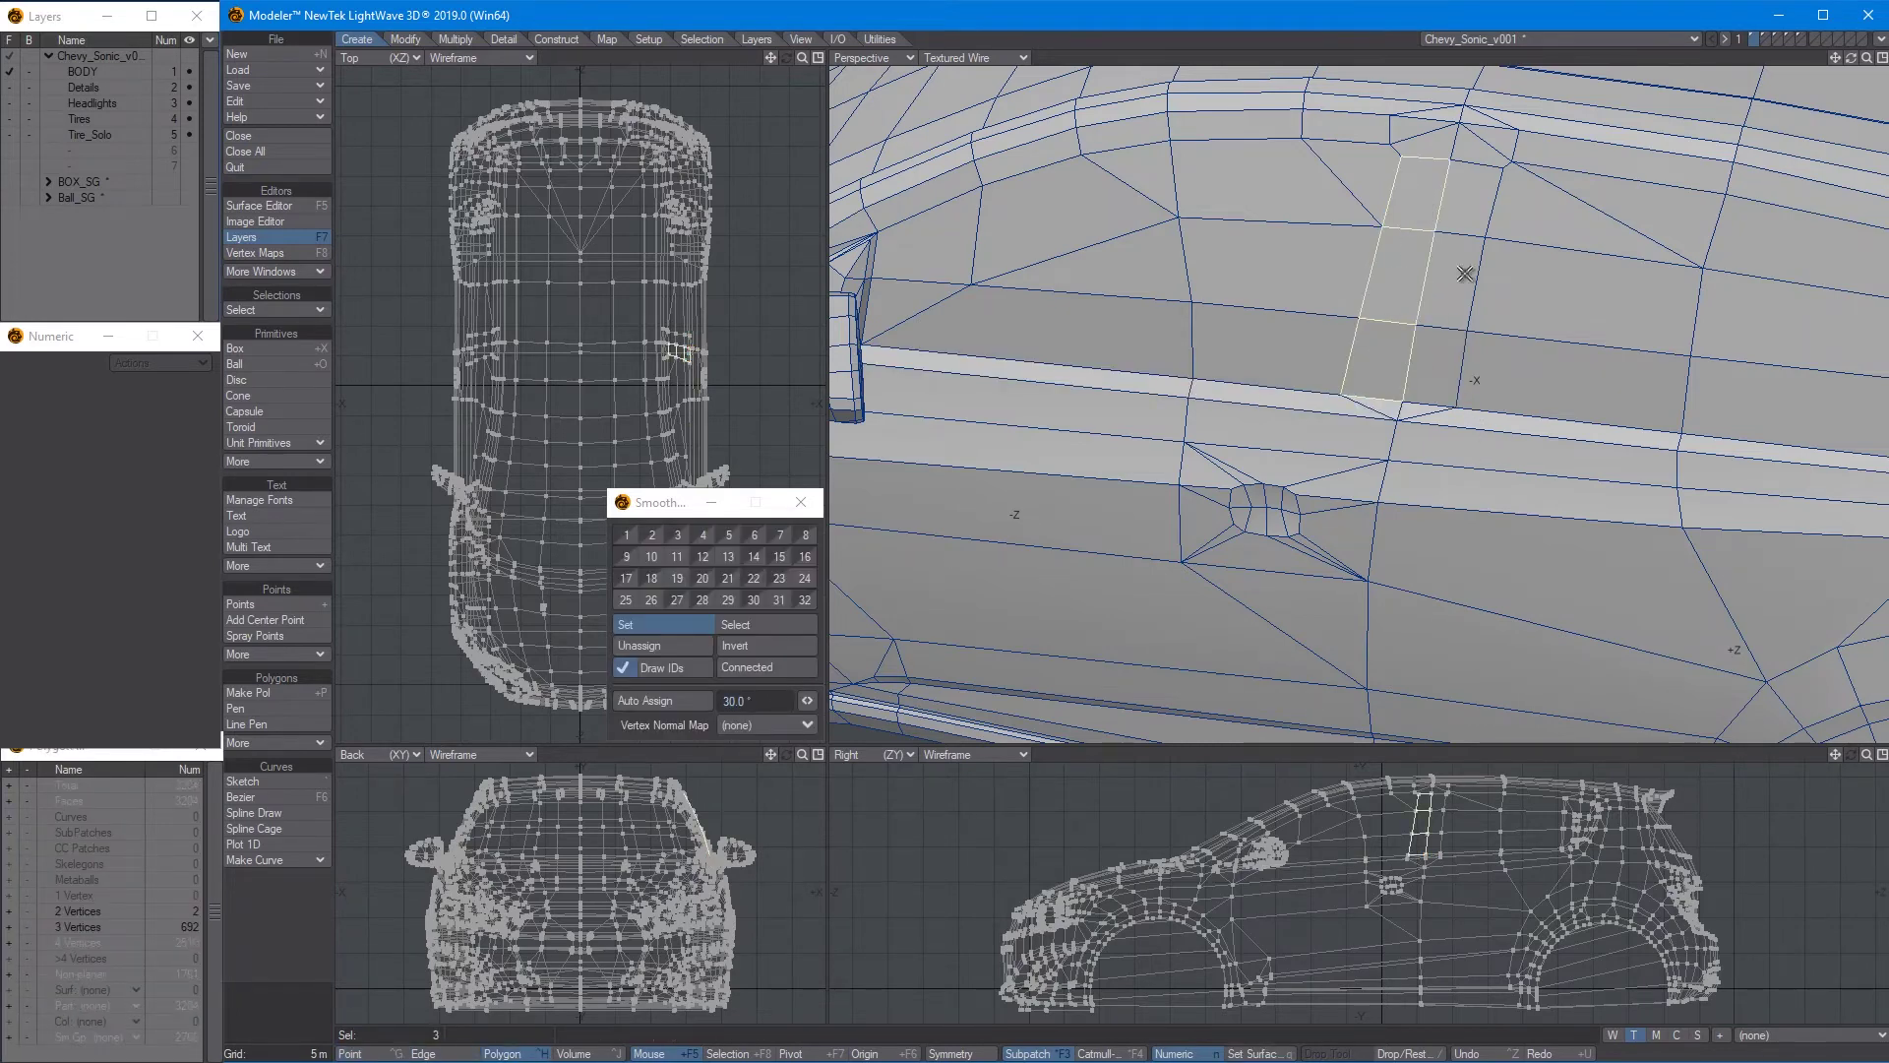
key(slash)
mouse_move(1478, 209)
mouse_down()
mouse_move(1434, 383)
mouse_move(1466, 440)
mouse_move(1513, 446)
mouse_up()
key(slash)
Try to weld the front window's lower pillar corner onto the neighbouring pillar-base point, then undo the weld
key(ctrl+g)
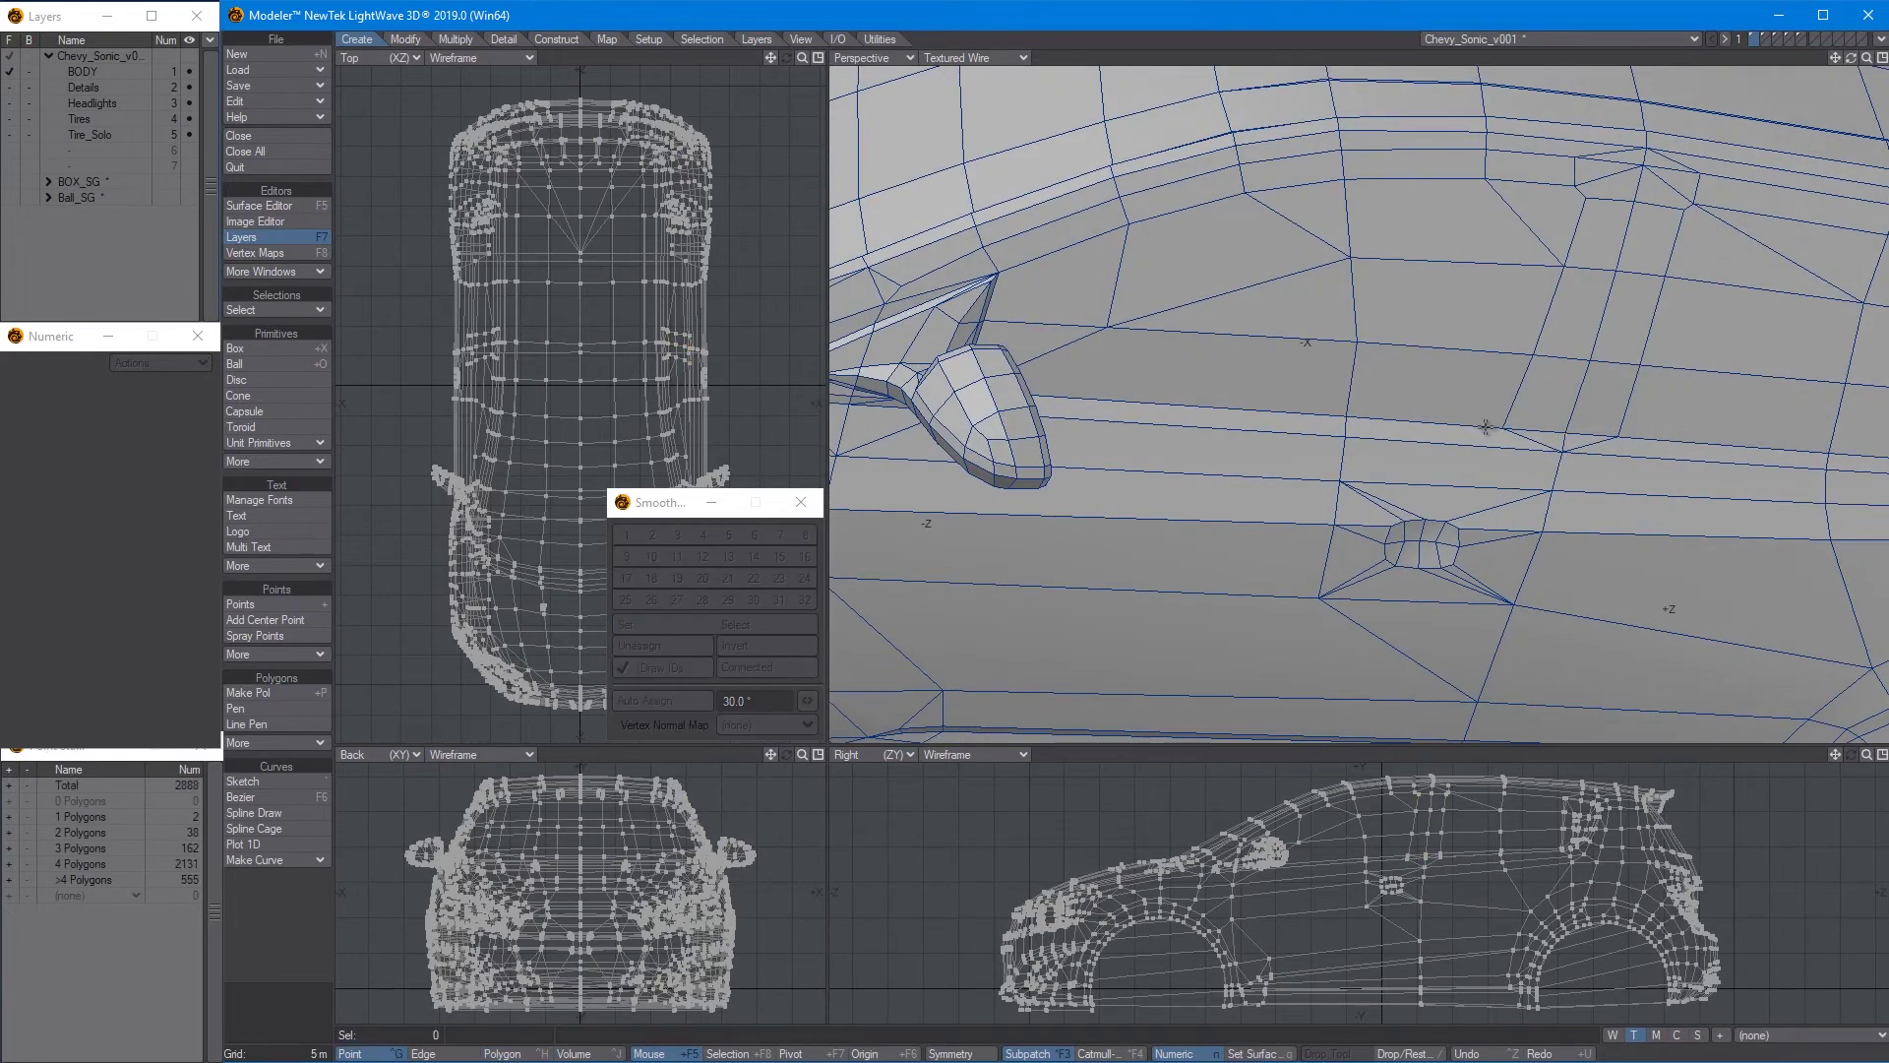
key(ctrl+h)
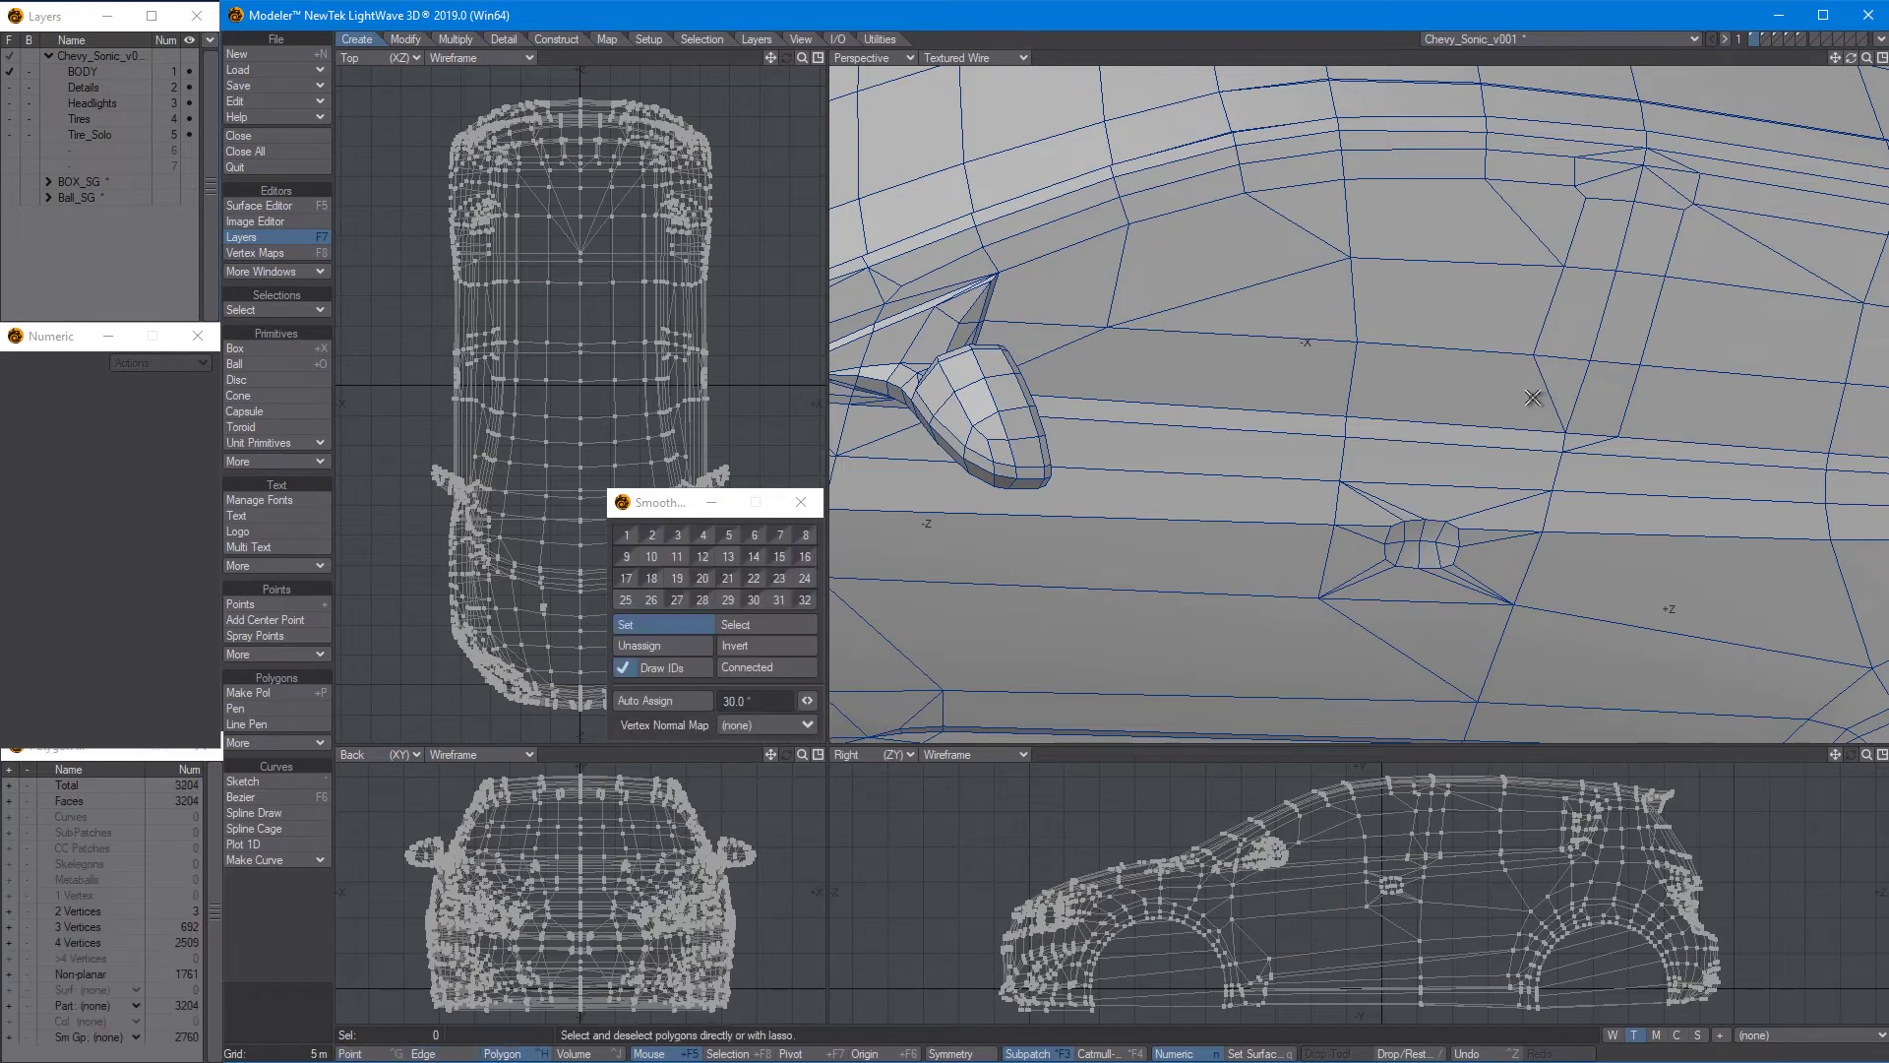
click(1476, 399)
click(1457, 314)
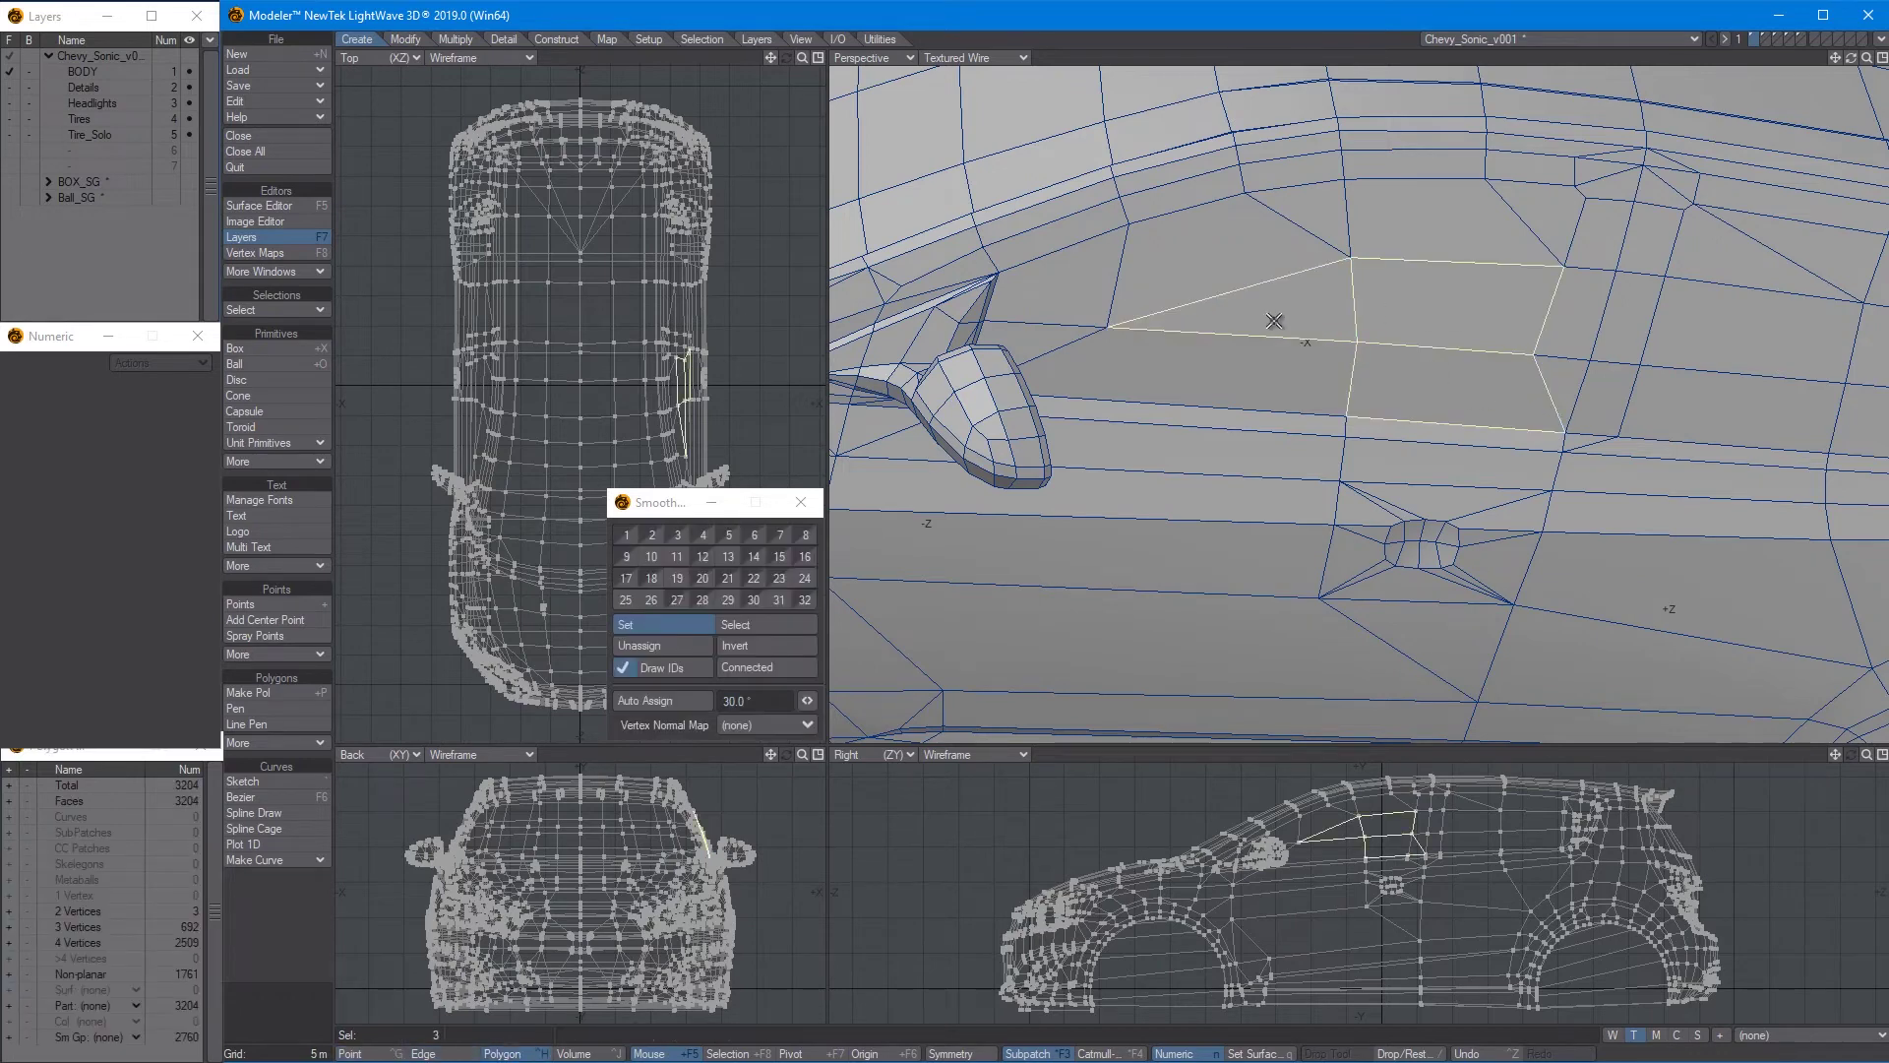
key(ctrl+g)
key(ctrl+h)
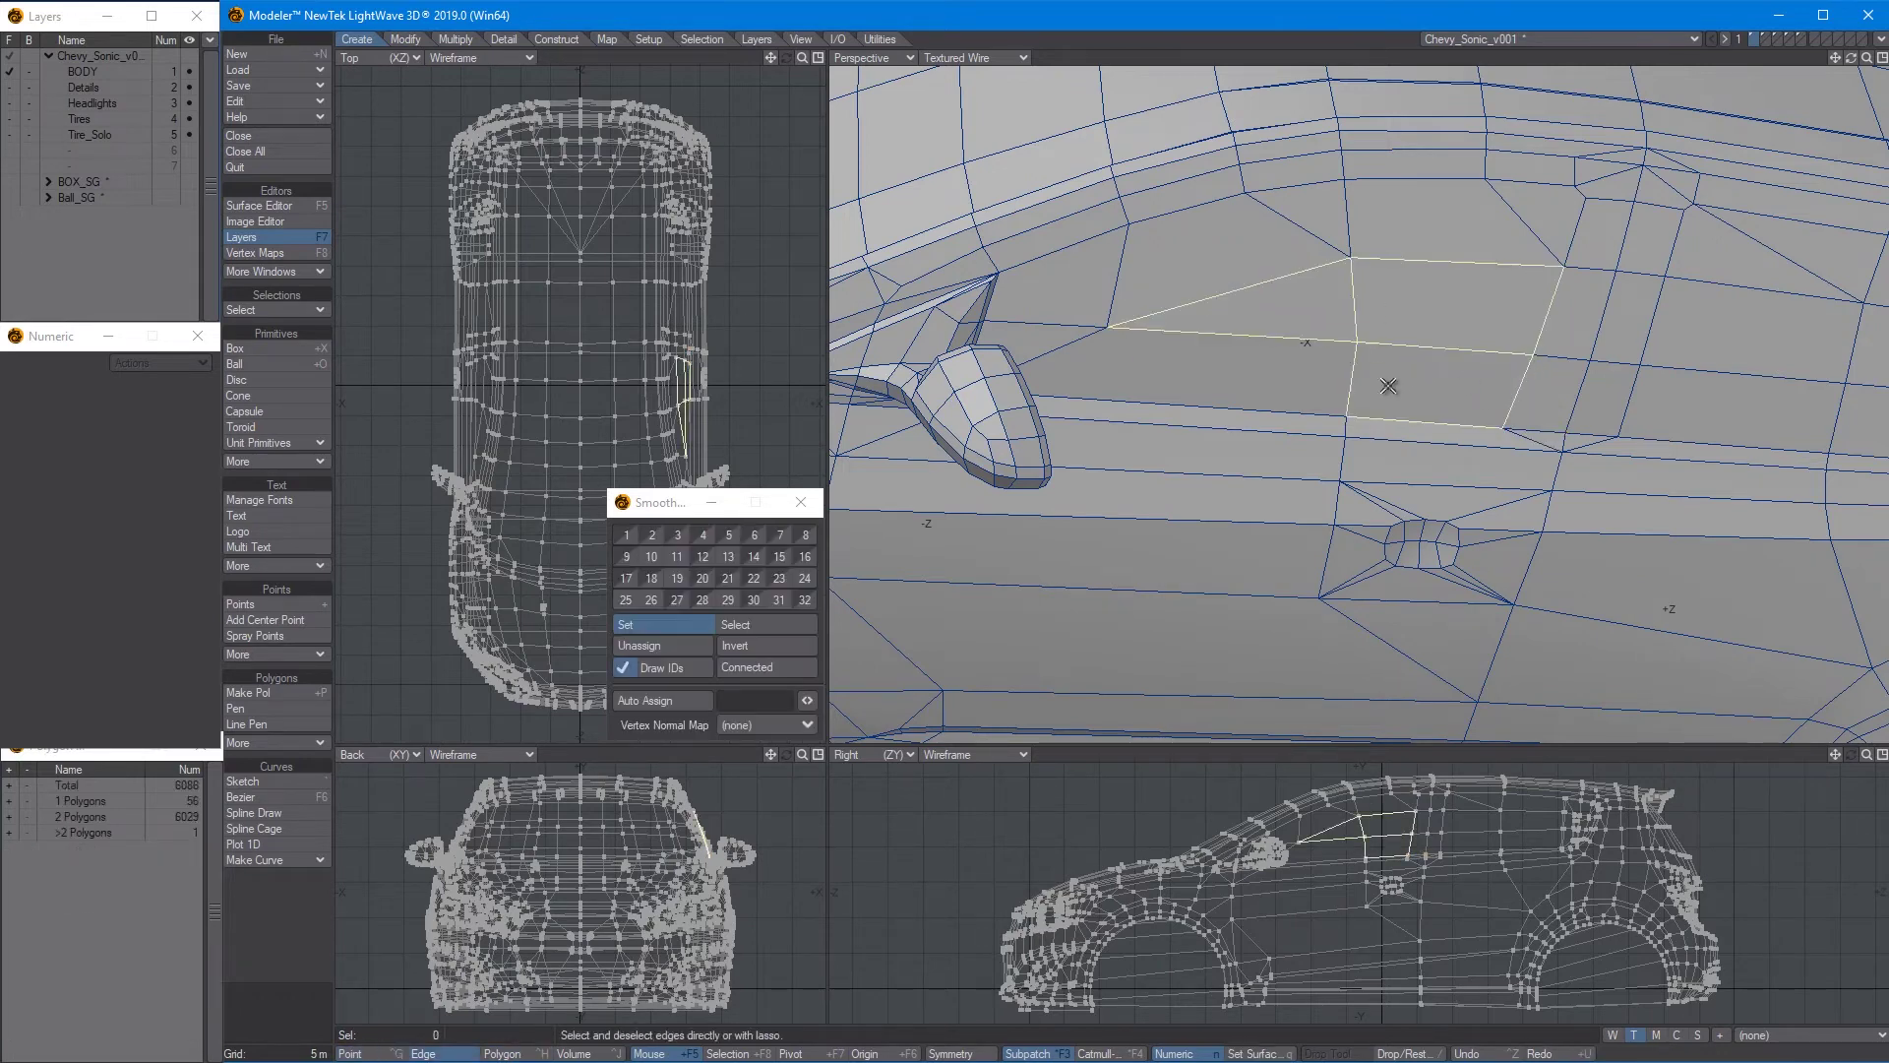
mouse_move(1391, 380)
mouse_down()
mouse_move(1548, 210)
mouse_move(1052, 307)
mouse_move(1328, 351)
mouse_move(1335, 273)
mouse_up()
alt+drag(1453, 419, 1319, 402)
key(KP_5)
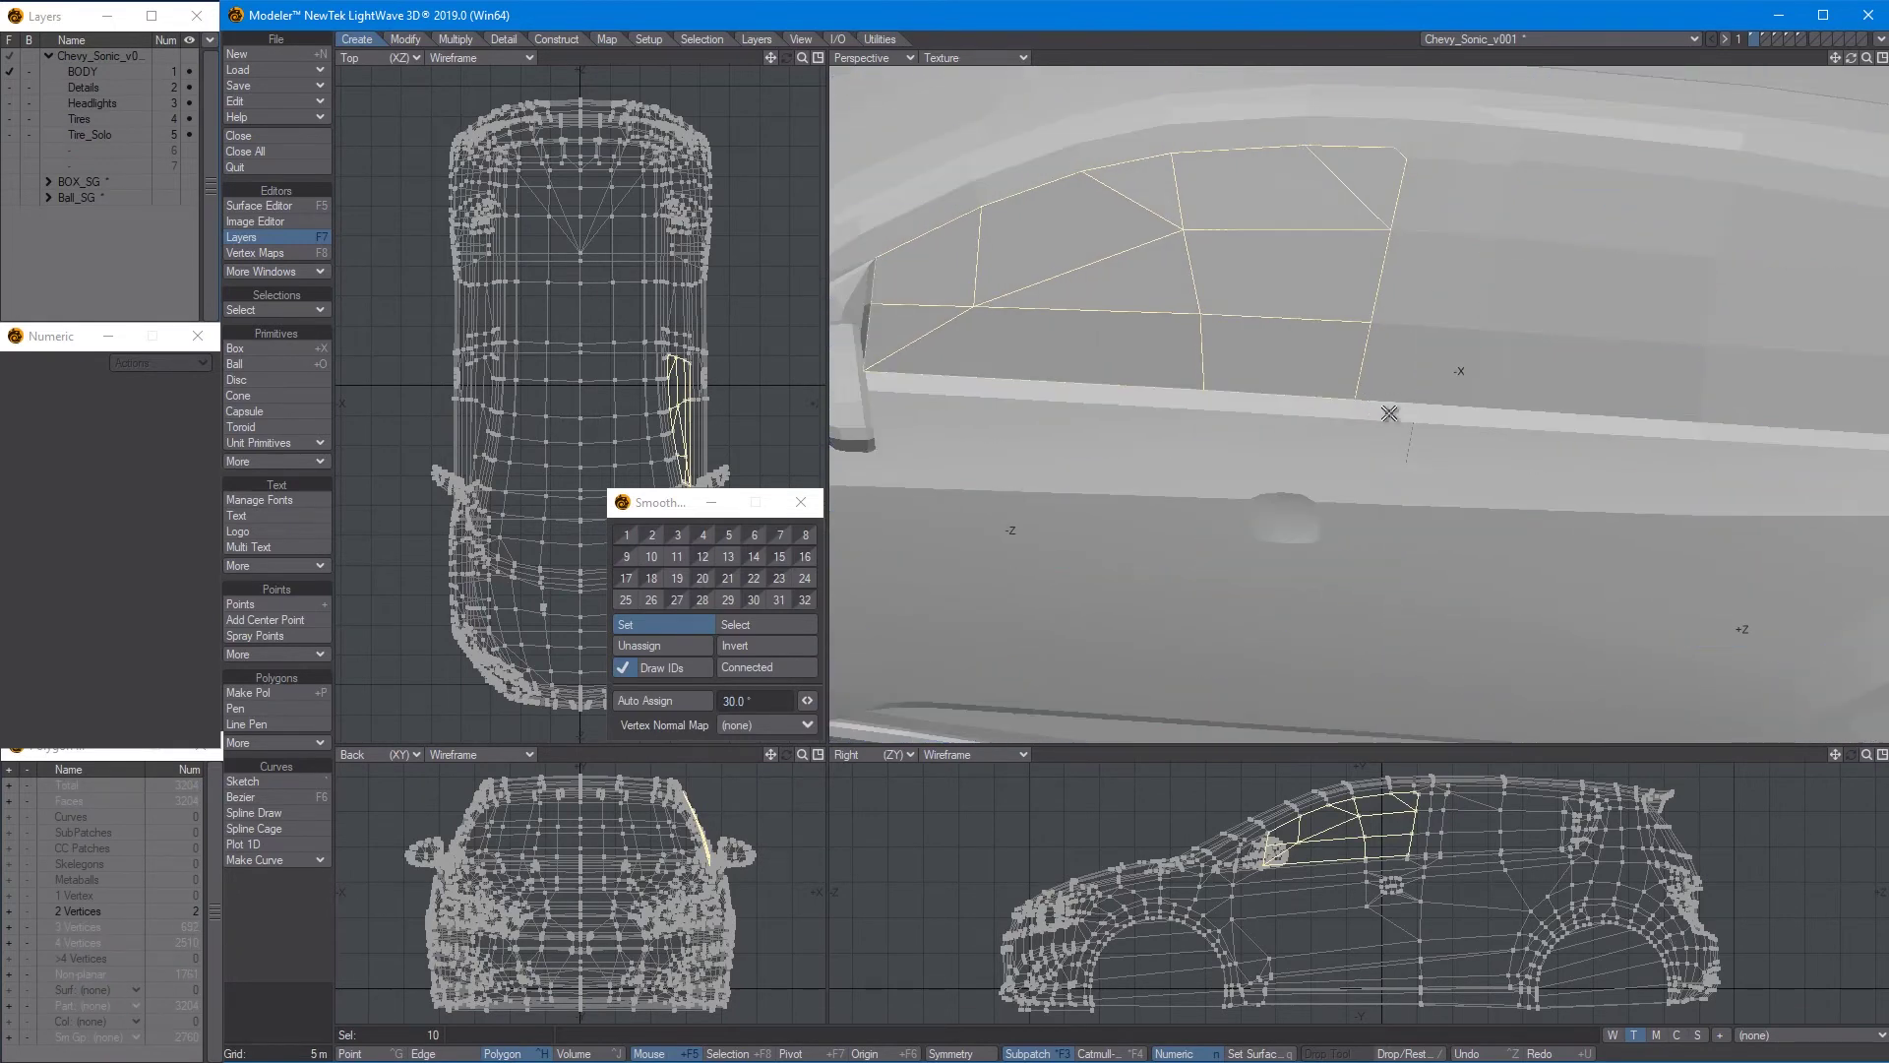
Clear the selection, then select all two-vertex polygons of the body and delete them
alt+drag(1426, 486, 1304, 498)
key(slash)
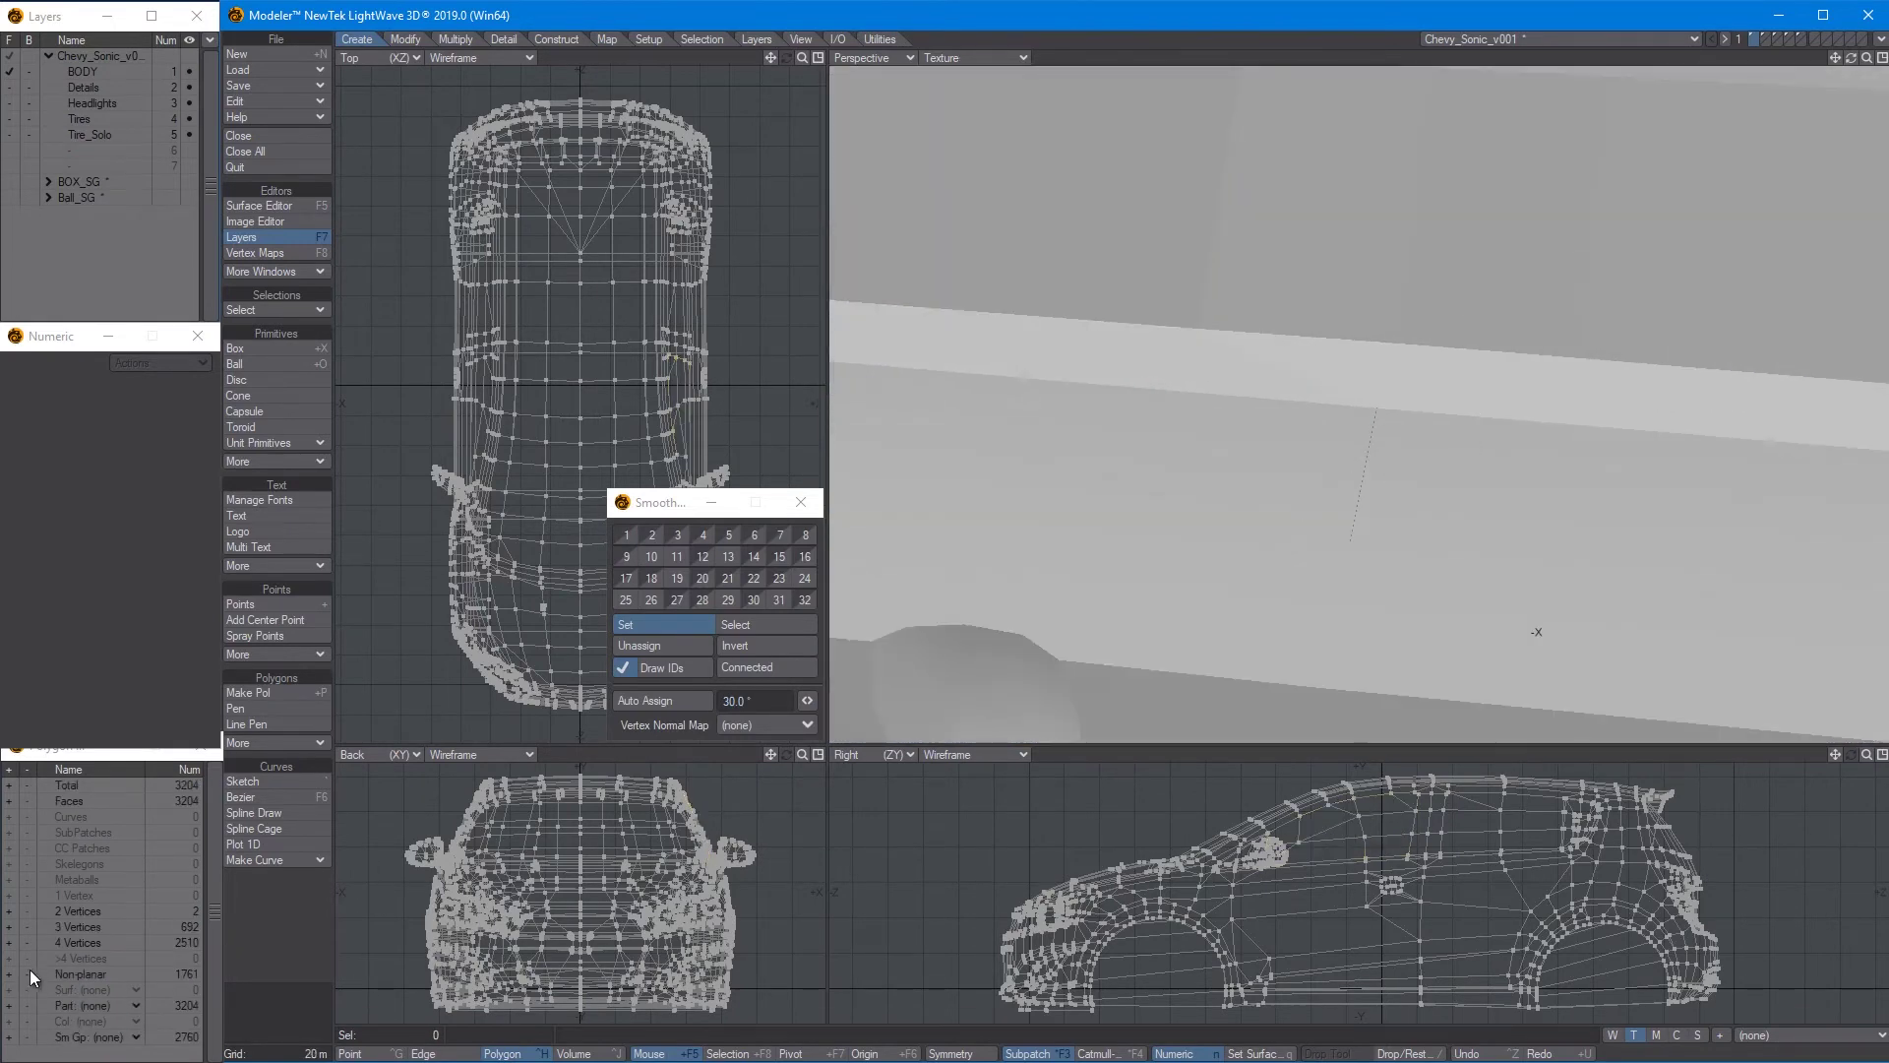
click(10, 912)
key(Delete)
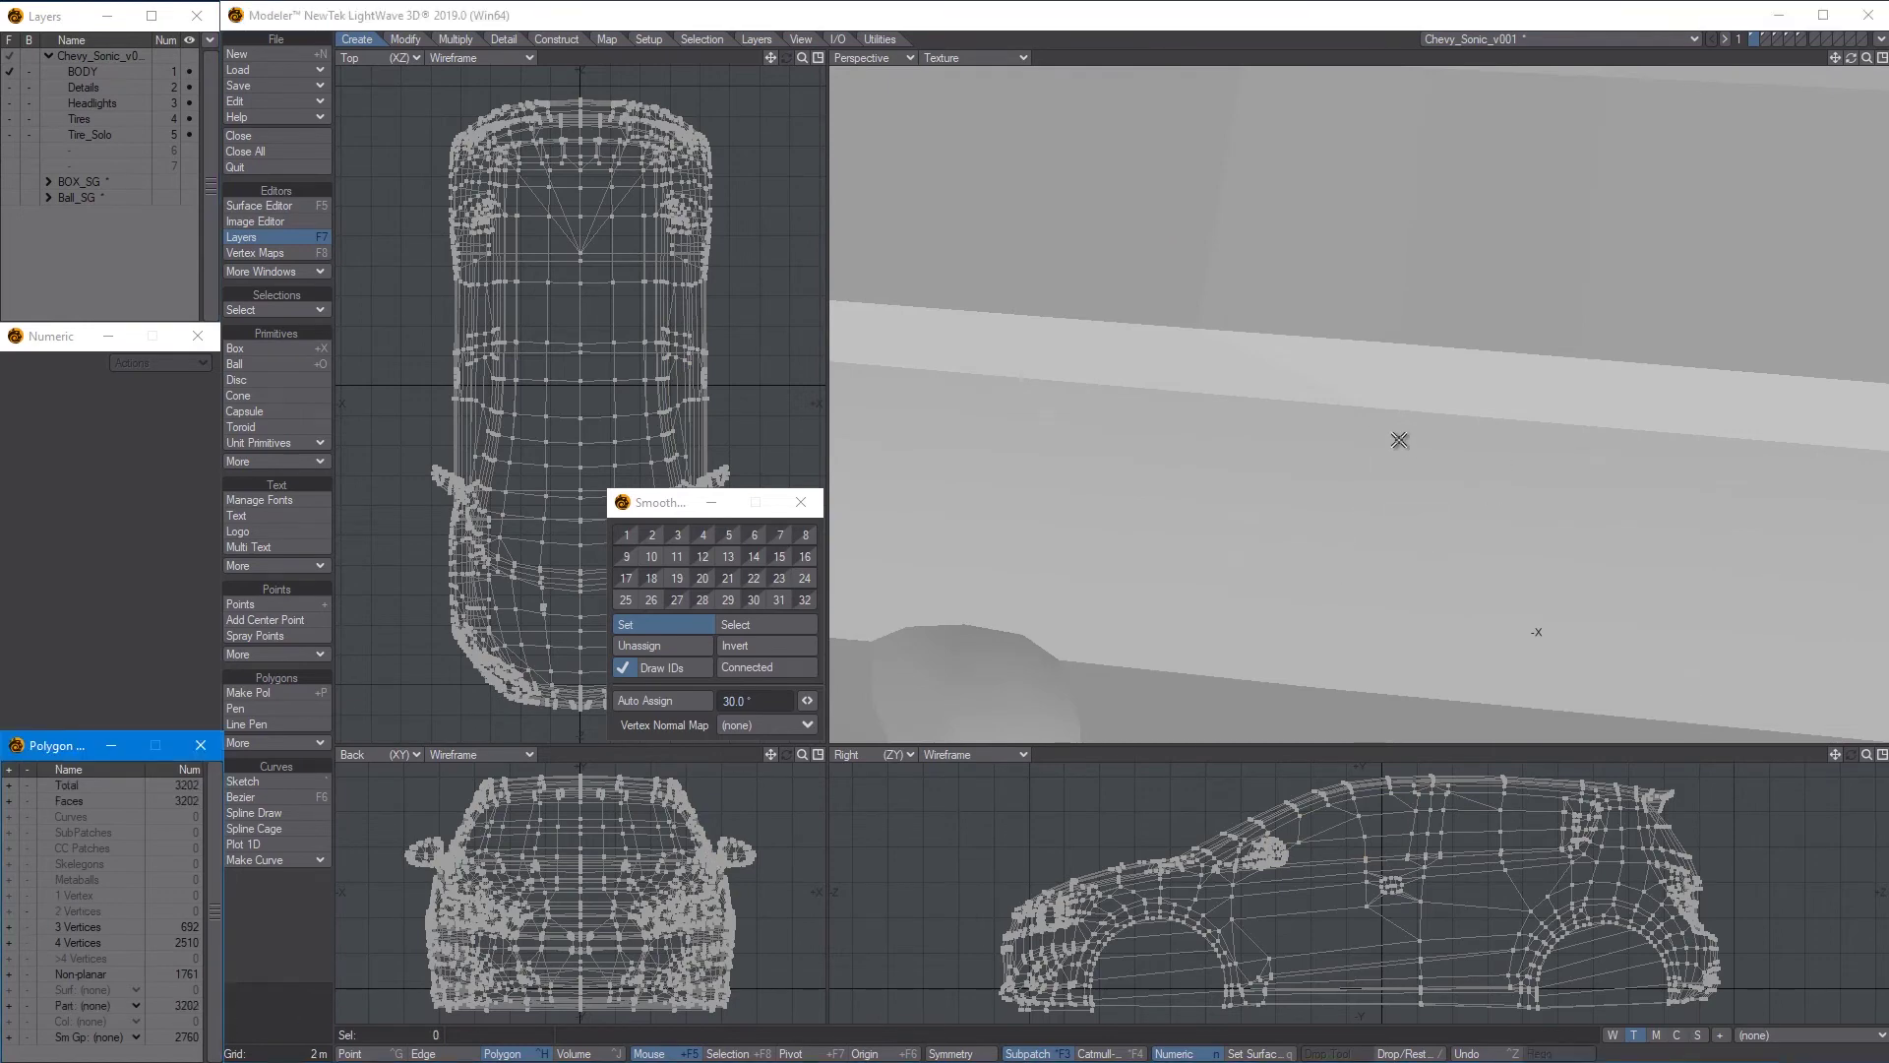
Select the narrow strip of polygons directly below the side windows, assign it to smoothing group 11 and clear the selection
key(KP_6)
ctrl+alt+drag(1353, 387, 1318, 395)
key(KP_5)
mouse_move(1318, 395)
alt+mouse_down()
mouse_move(1377, 422)
mouse_move(1435, 373)
mouse_move(1599, 400)
alt+mouse_up()
key(KP_6)
click(1129, 365)
ctrl+alt+drag(1790, 405, 1841, 407)
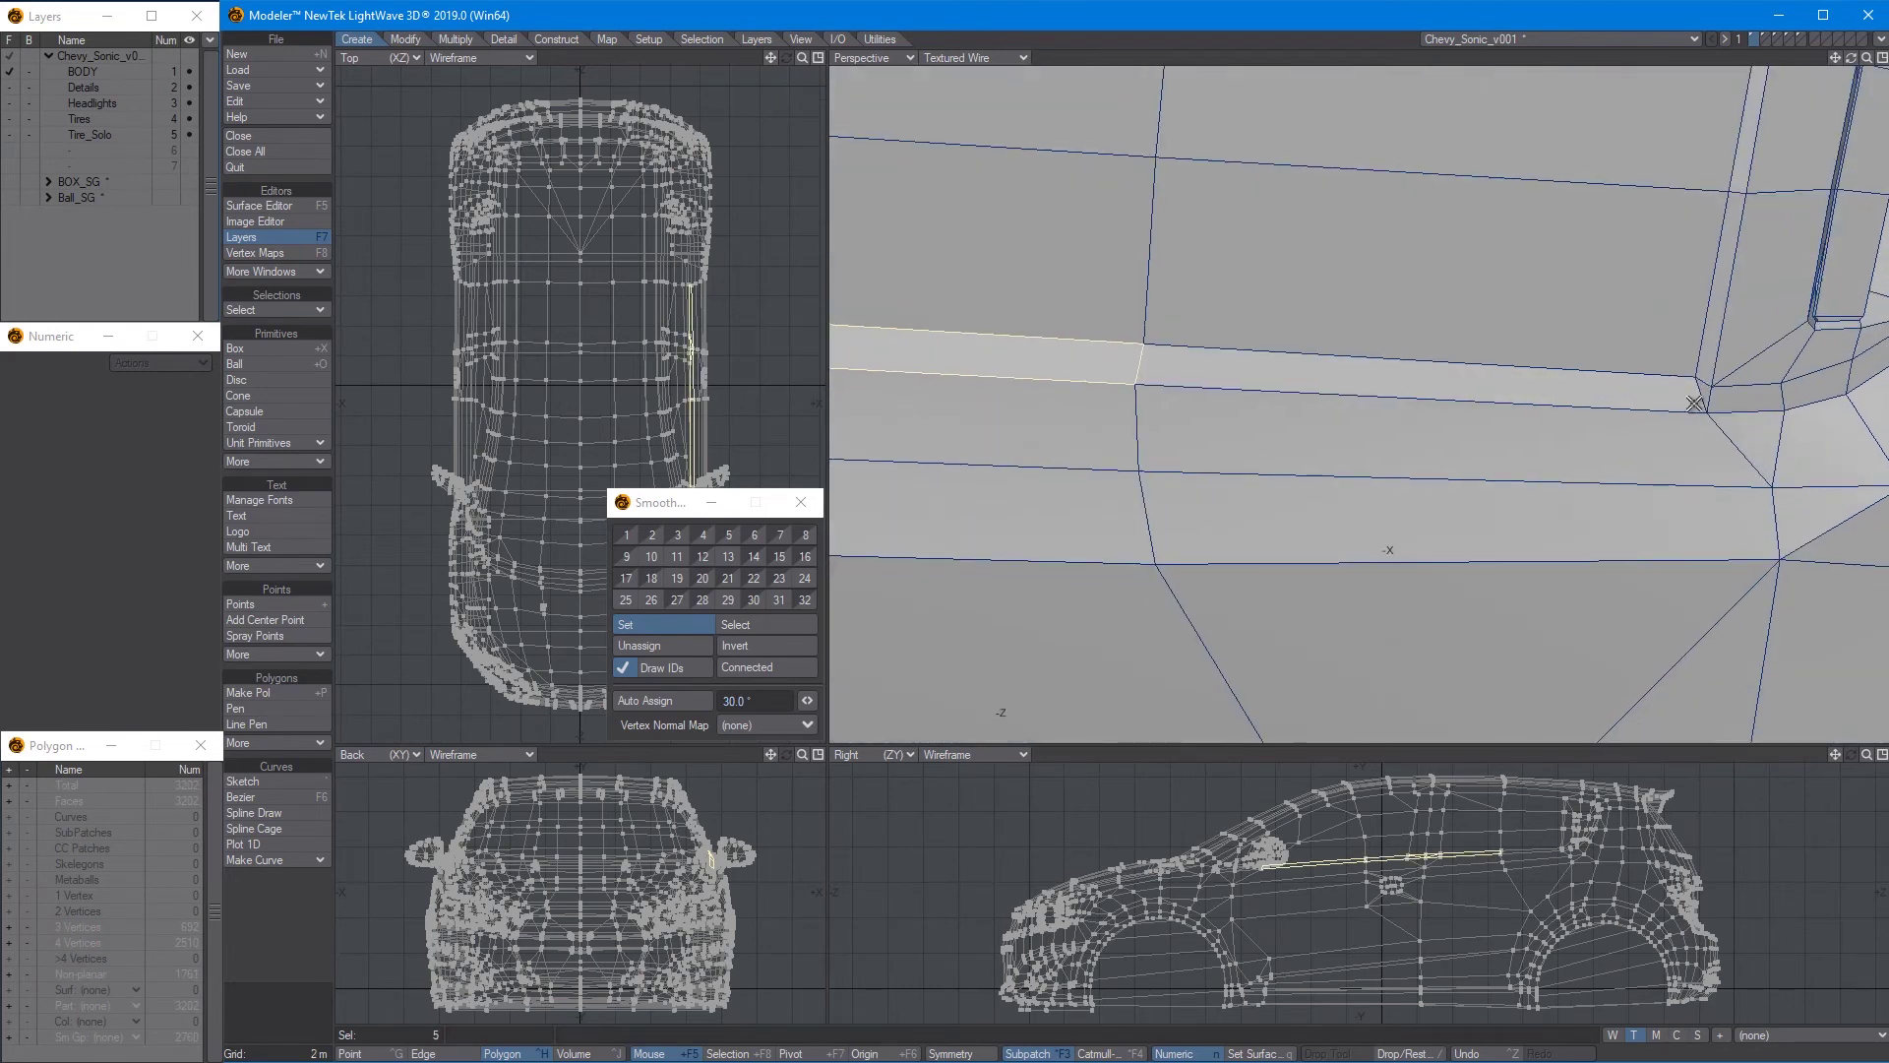
shift+click(1687, 396)
click(683, 562)
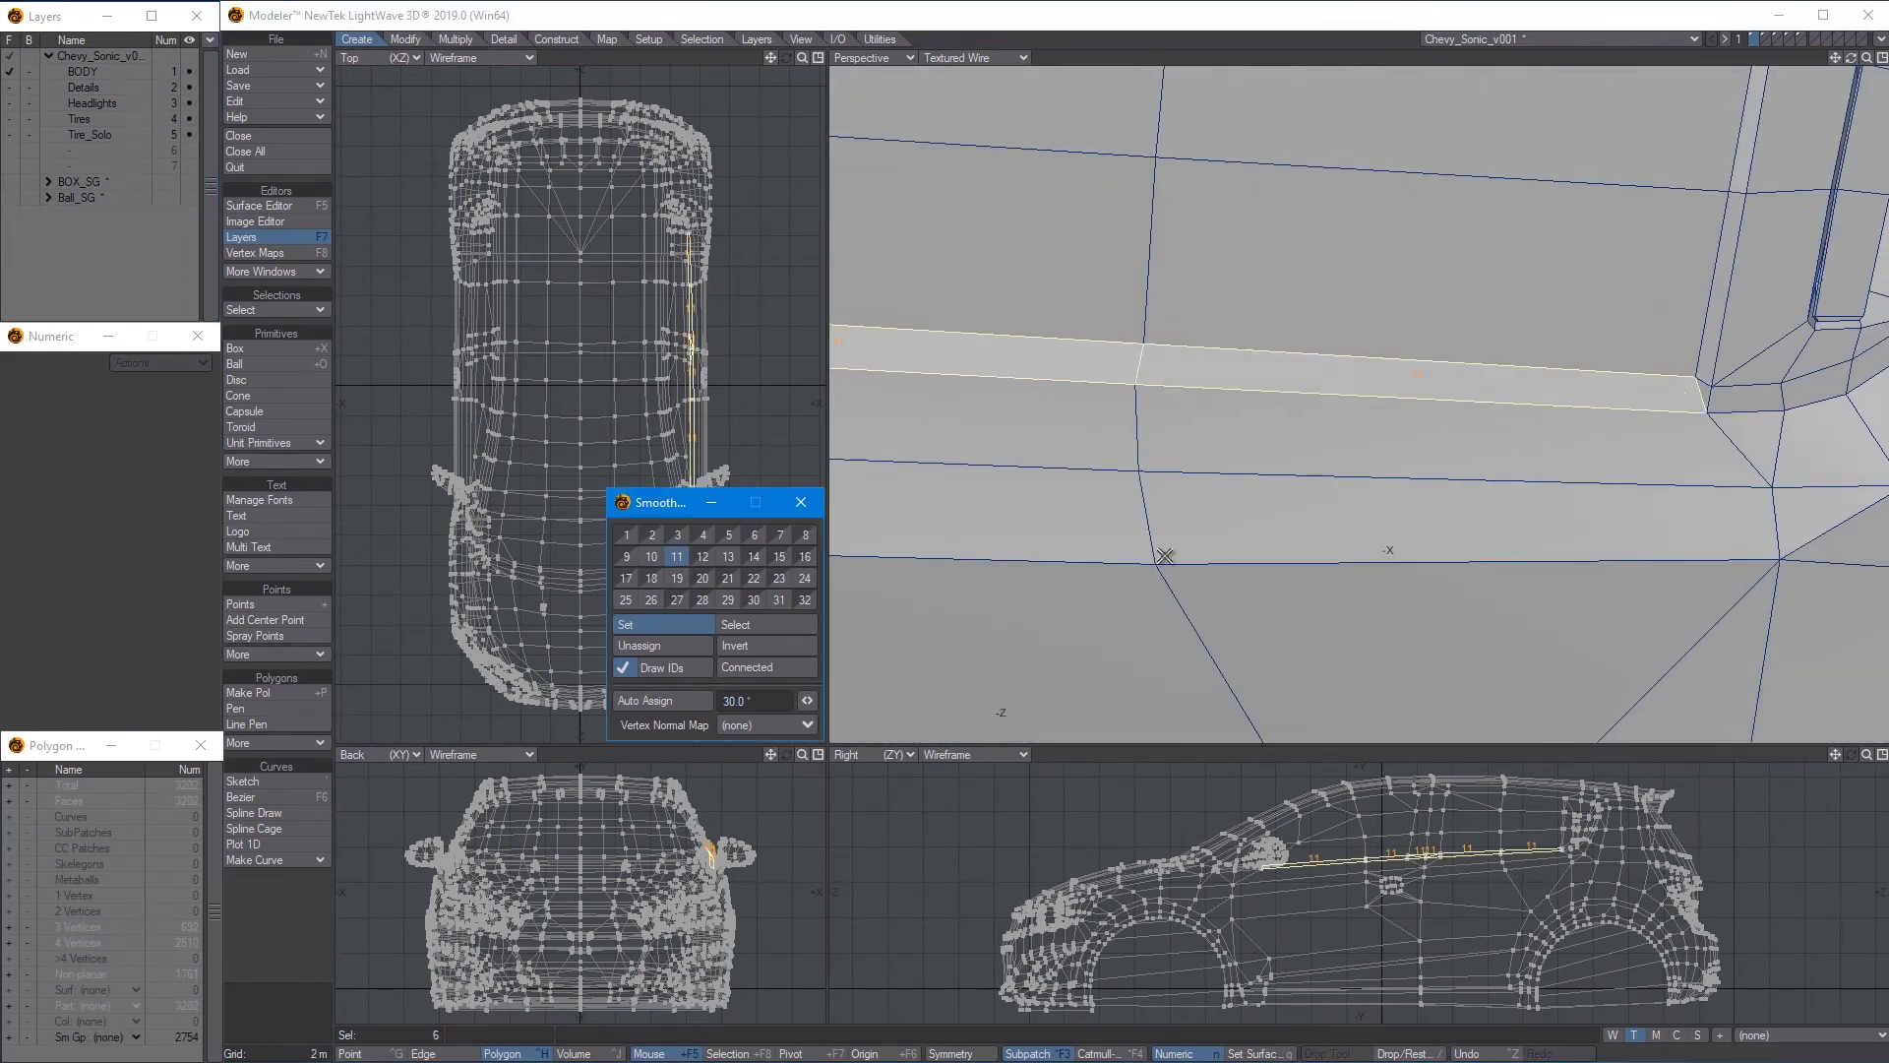
key(slash)
Select the glass polygons of the front and rear side windows, assign them to smoothing group 2 and clear the selection
ctrl+alt+drag(1607, 491, 1413, 492)
mouse_move(1618, 314)
alt+mouse_down()
mouse_move(1407, 355)
mouse_move(1554, 424)
alt+mouse_up()
mouse_move(1182, 354)
alt+shift+mouse_down()
mouse_move(1391, 383)
mouse_move(1219, 358)
mouse_move(1096, 419)
mouse_move(1343, 380)
alt+shift+mouse_up()
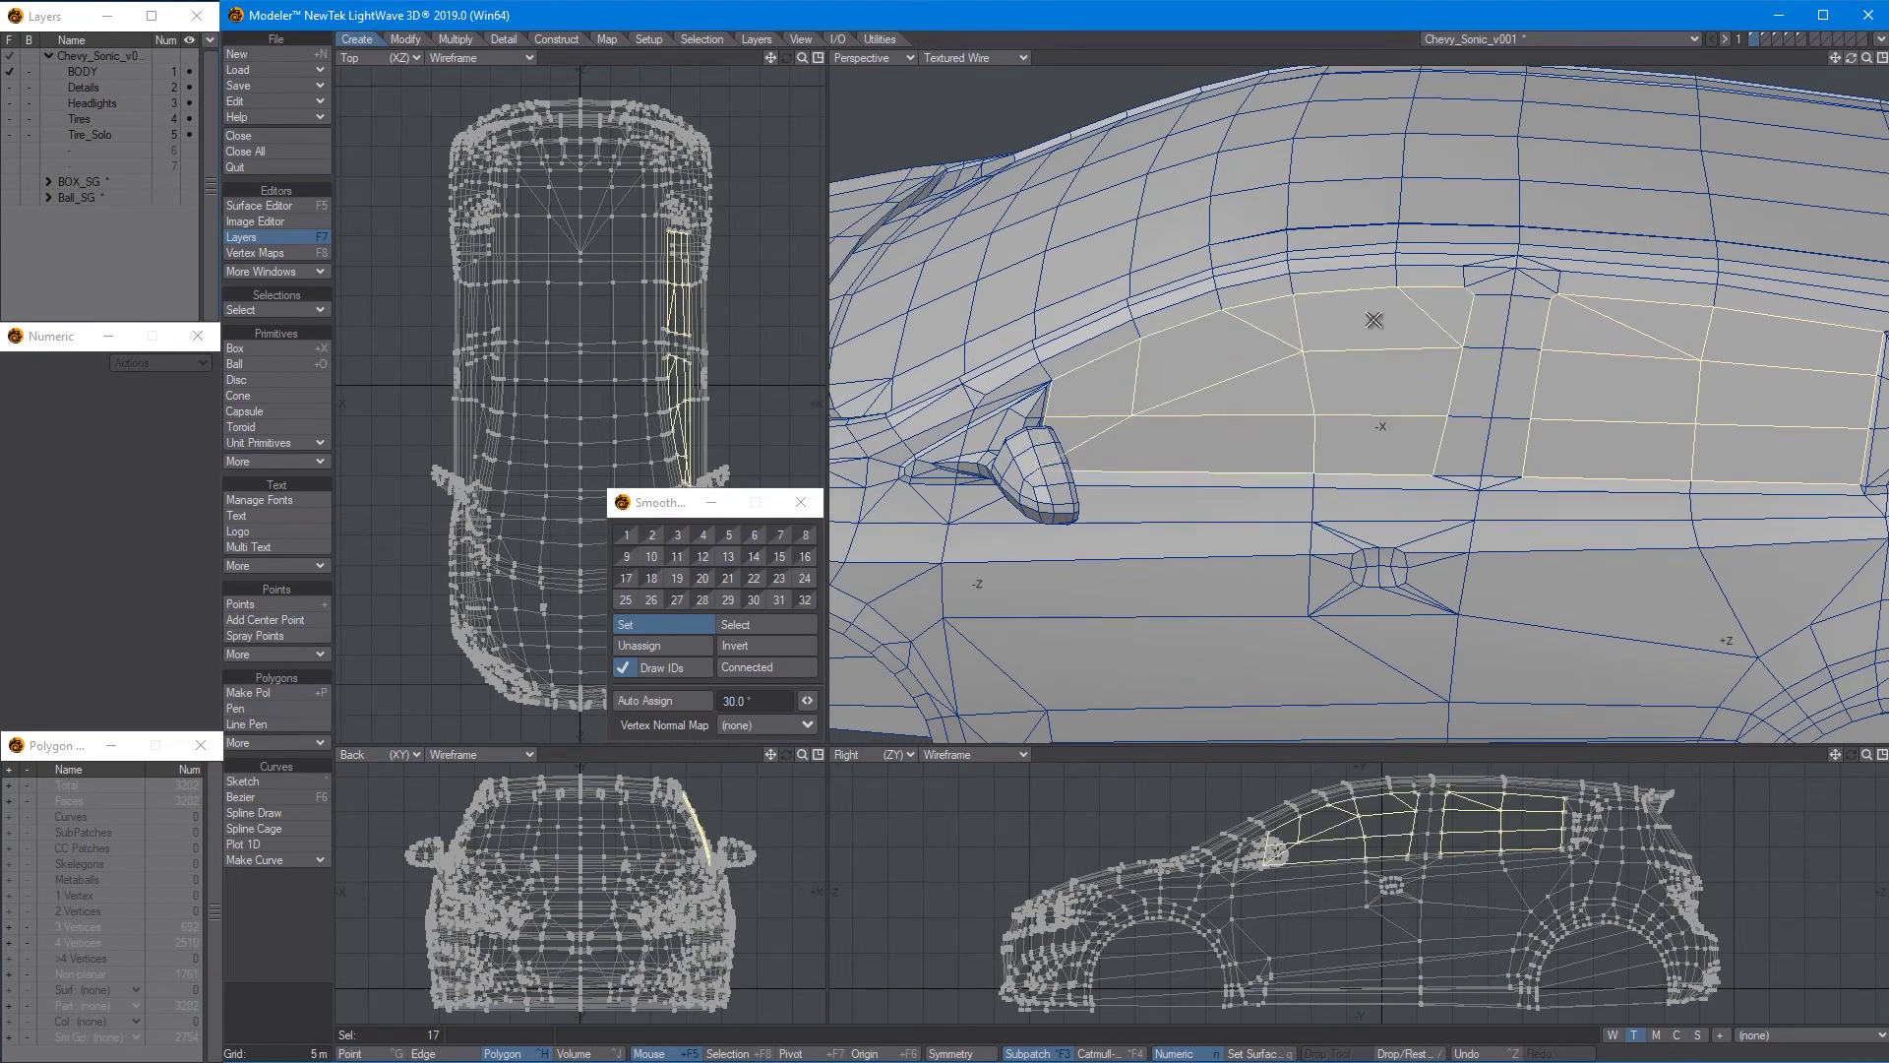
click(653, 538)
key(slash)
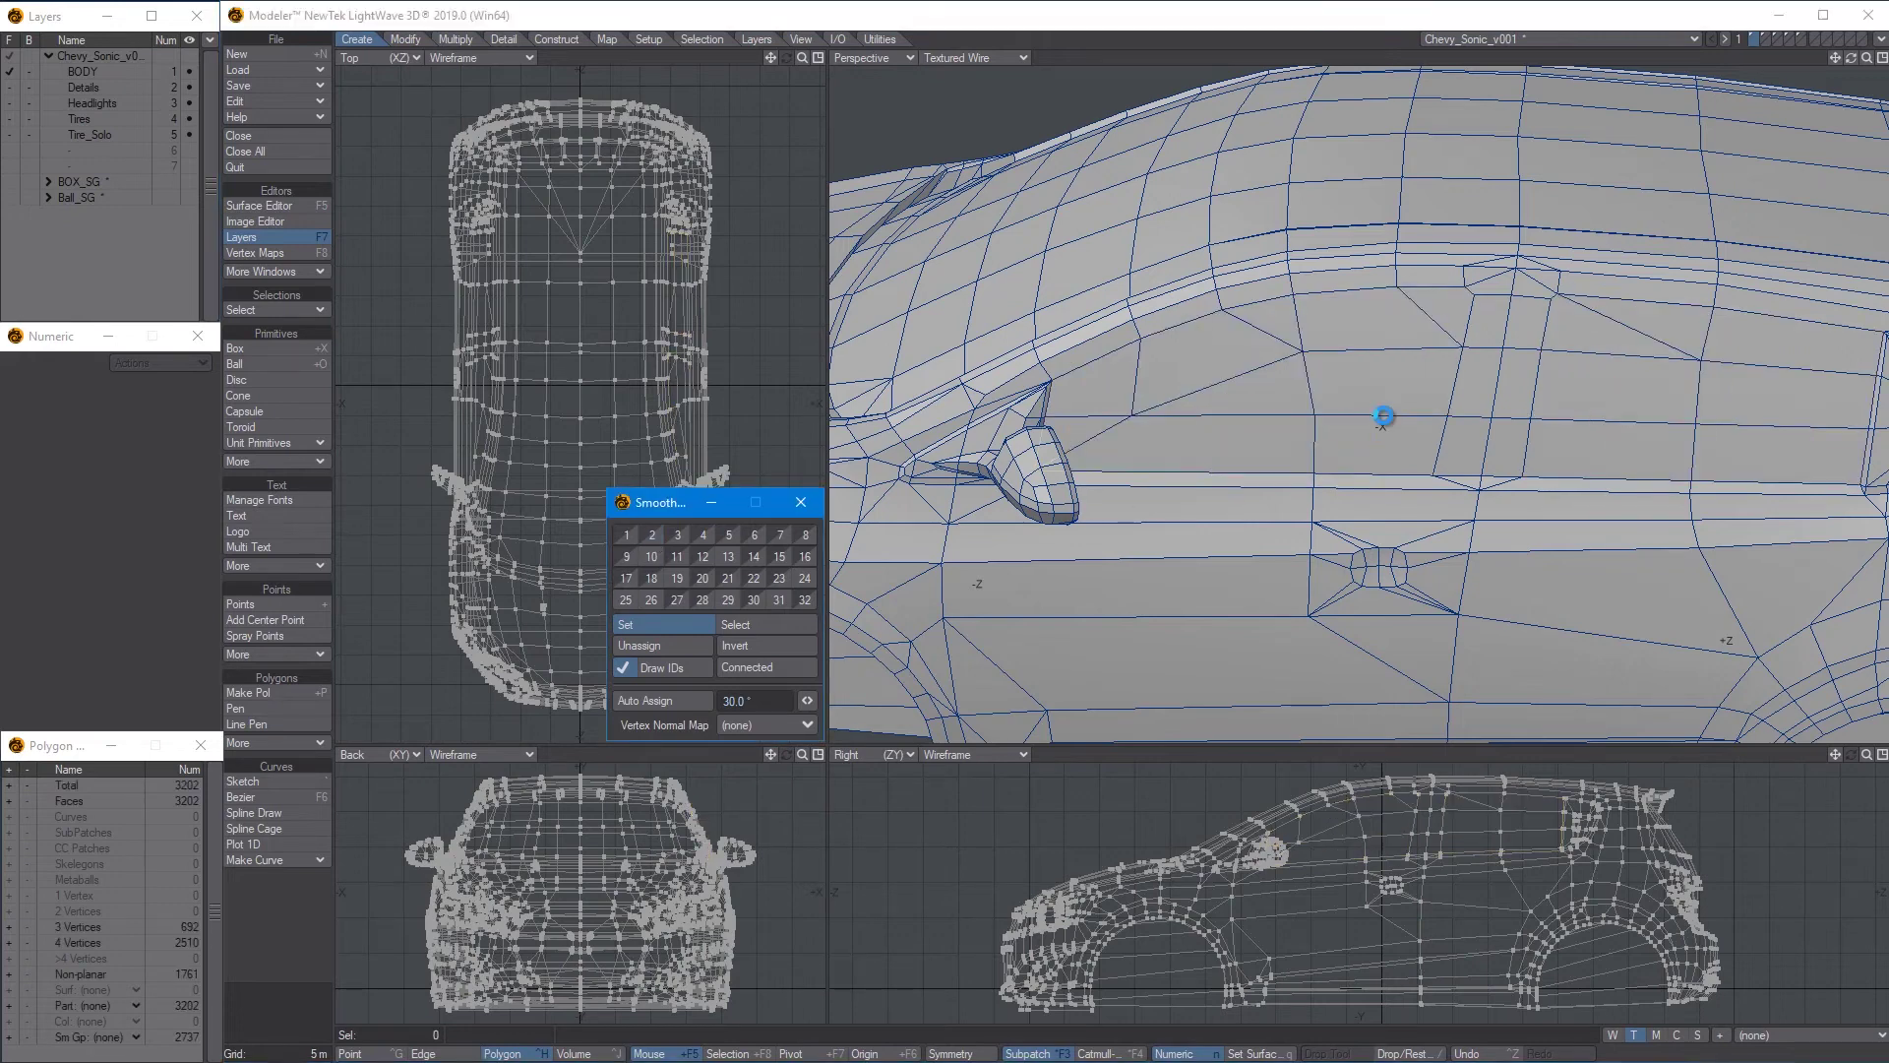
Select the front column of the pillar between the side windows and the frame strip above the front window down to the mirror
key(KP_6)
mouse_move(1383, 417)
alt+mouse_down()
mouse_move(1282, 342)
mouse_move(1507, 301)
mouse_move(1382, 454)
mouse_move(1358, 532)
alt+mouse_up()
scroll(1509, 331, up, 3)
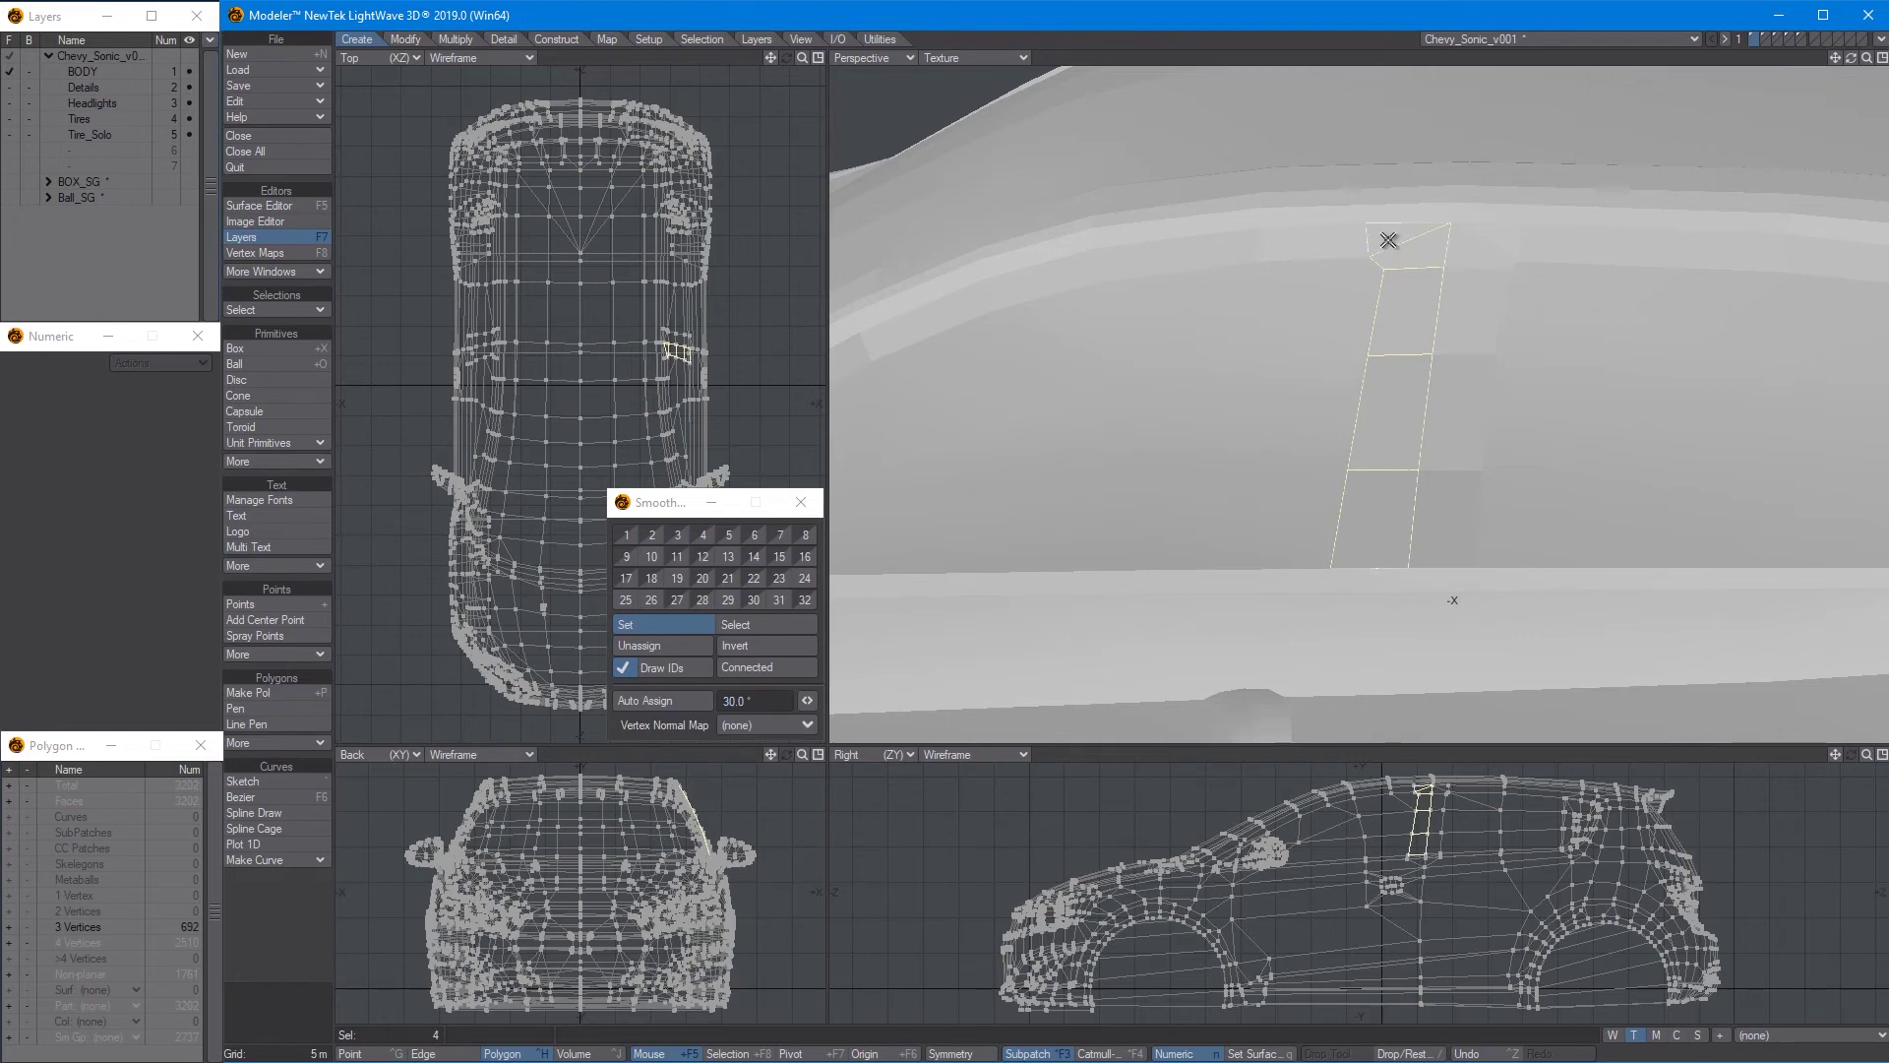
mouse_move(1087, 296)
alt+mouse_down()
mouse_move(1358, 283)
mouse_move(1160, 338)
mouse_move(1045, 425)
mouse_move(1151, 476)
alt+mouse_up()
scroll(1153, 476, up, 3)
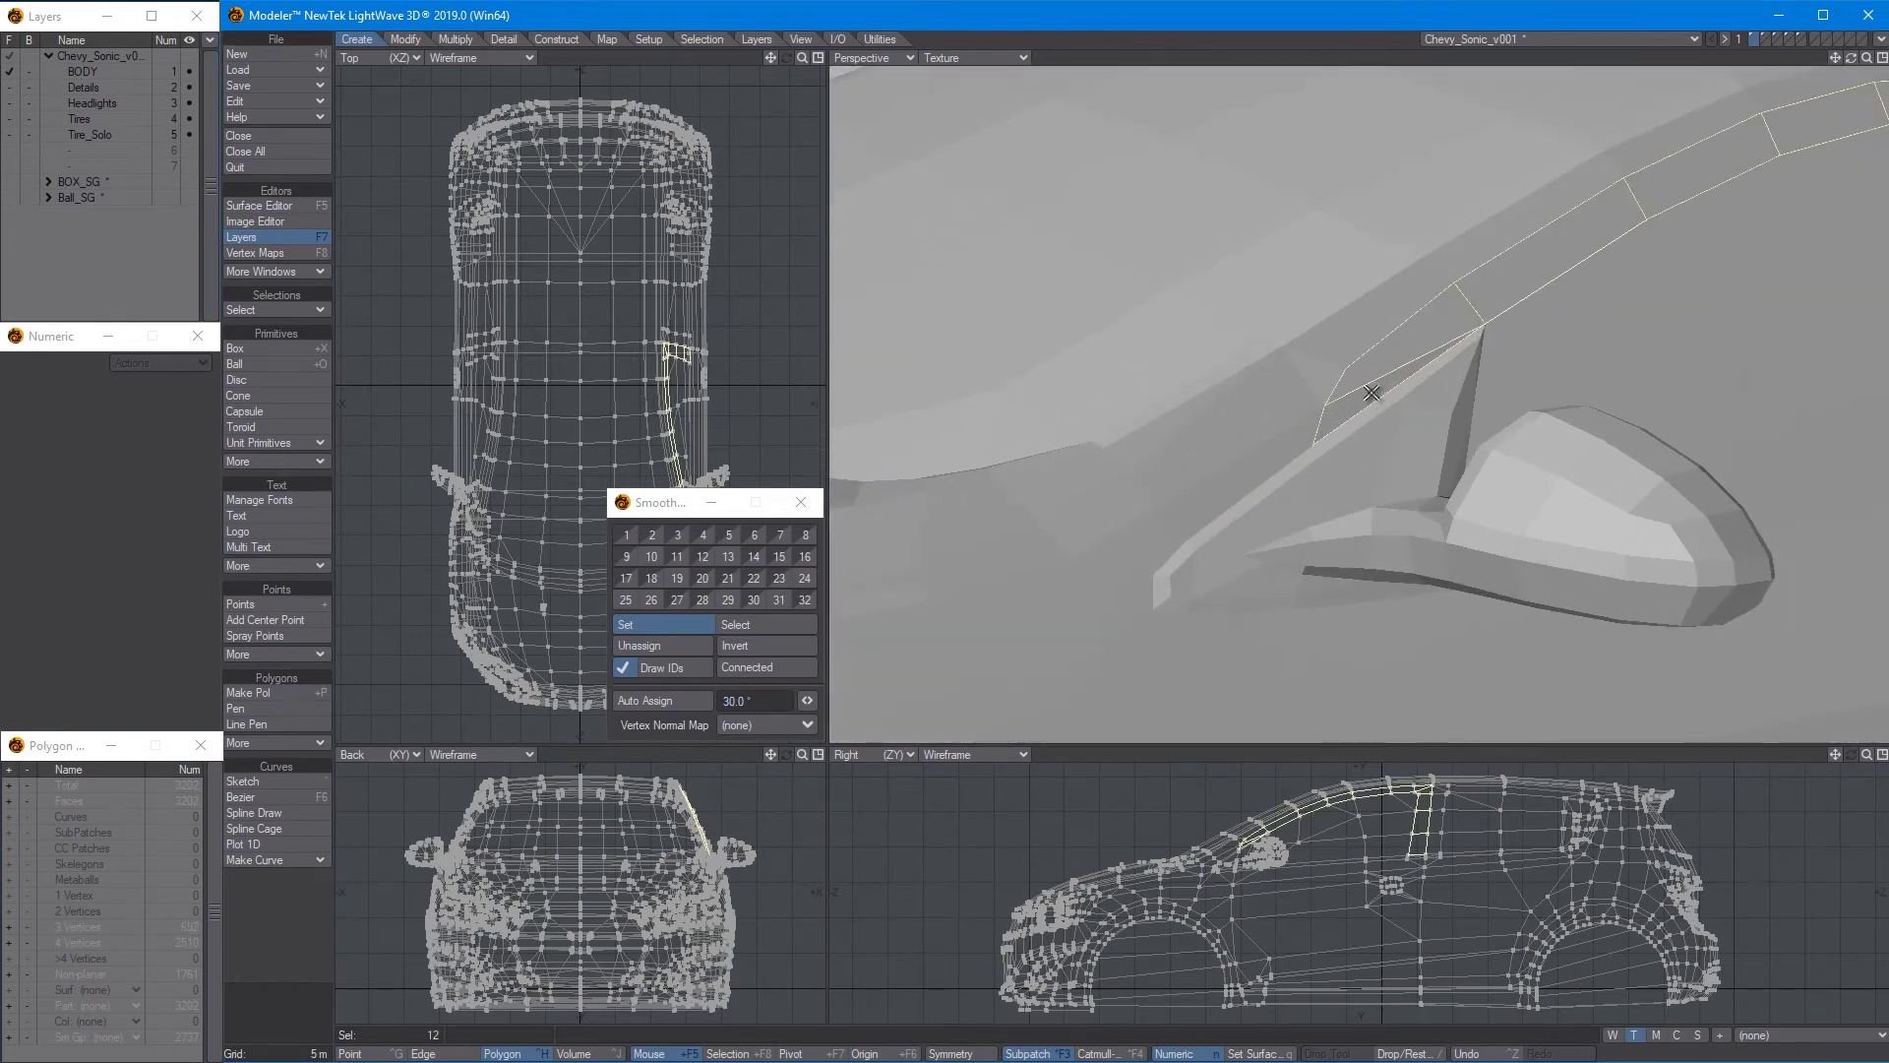
key(KP_5)
alt+drag(1301, 452, 1407, 360)
key(KP_5)
scroll(1273, 380, down, 5)
scroll(1432, 304, up, 8)
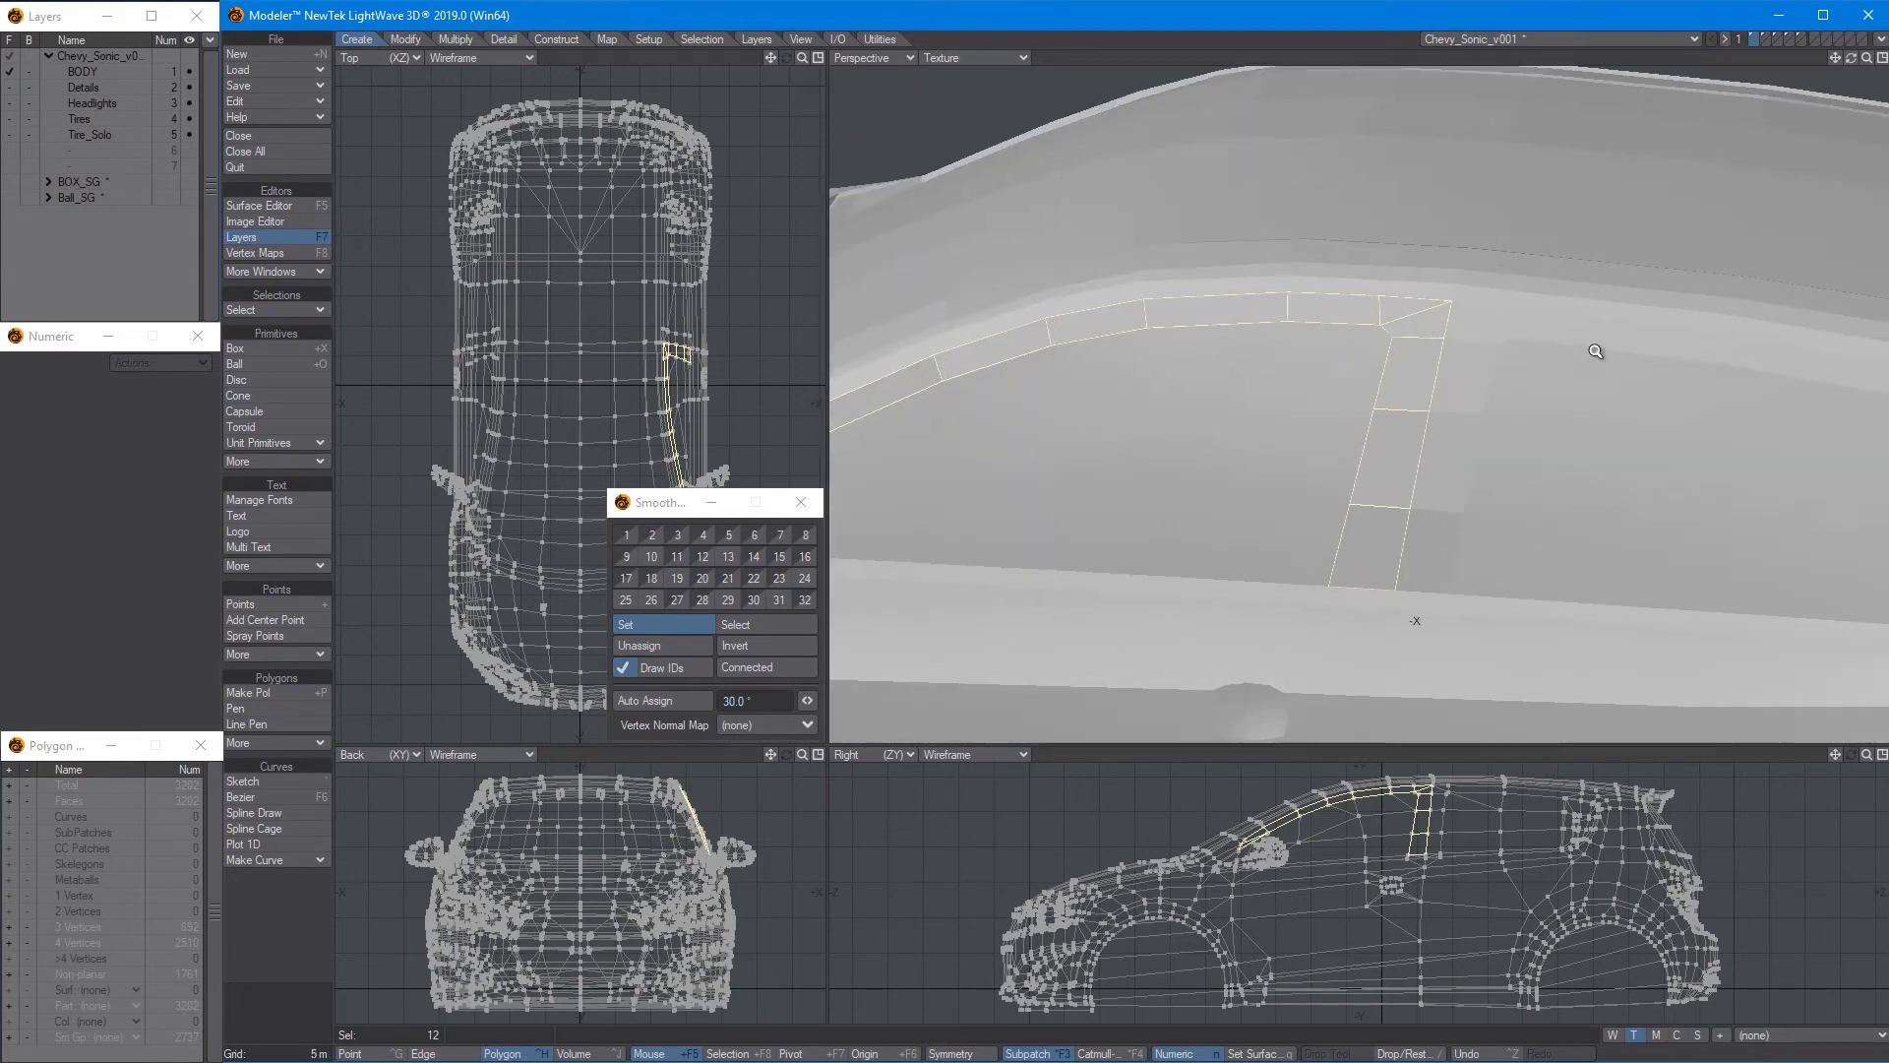
Add the pillar's rear column and the frame strip around the rear side window, assign everything to smoothing group 31 and clear the selection
mouse_move(1518, 315)
mouse_down()
mouse_move(1446, 371)
mouse_move(1423, 561)
mouse_up()
key(g)
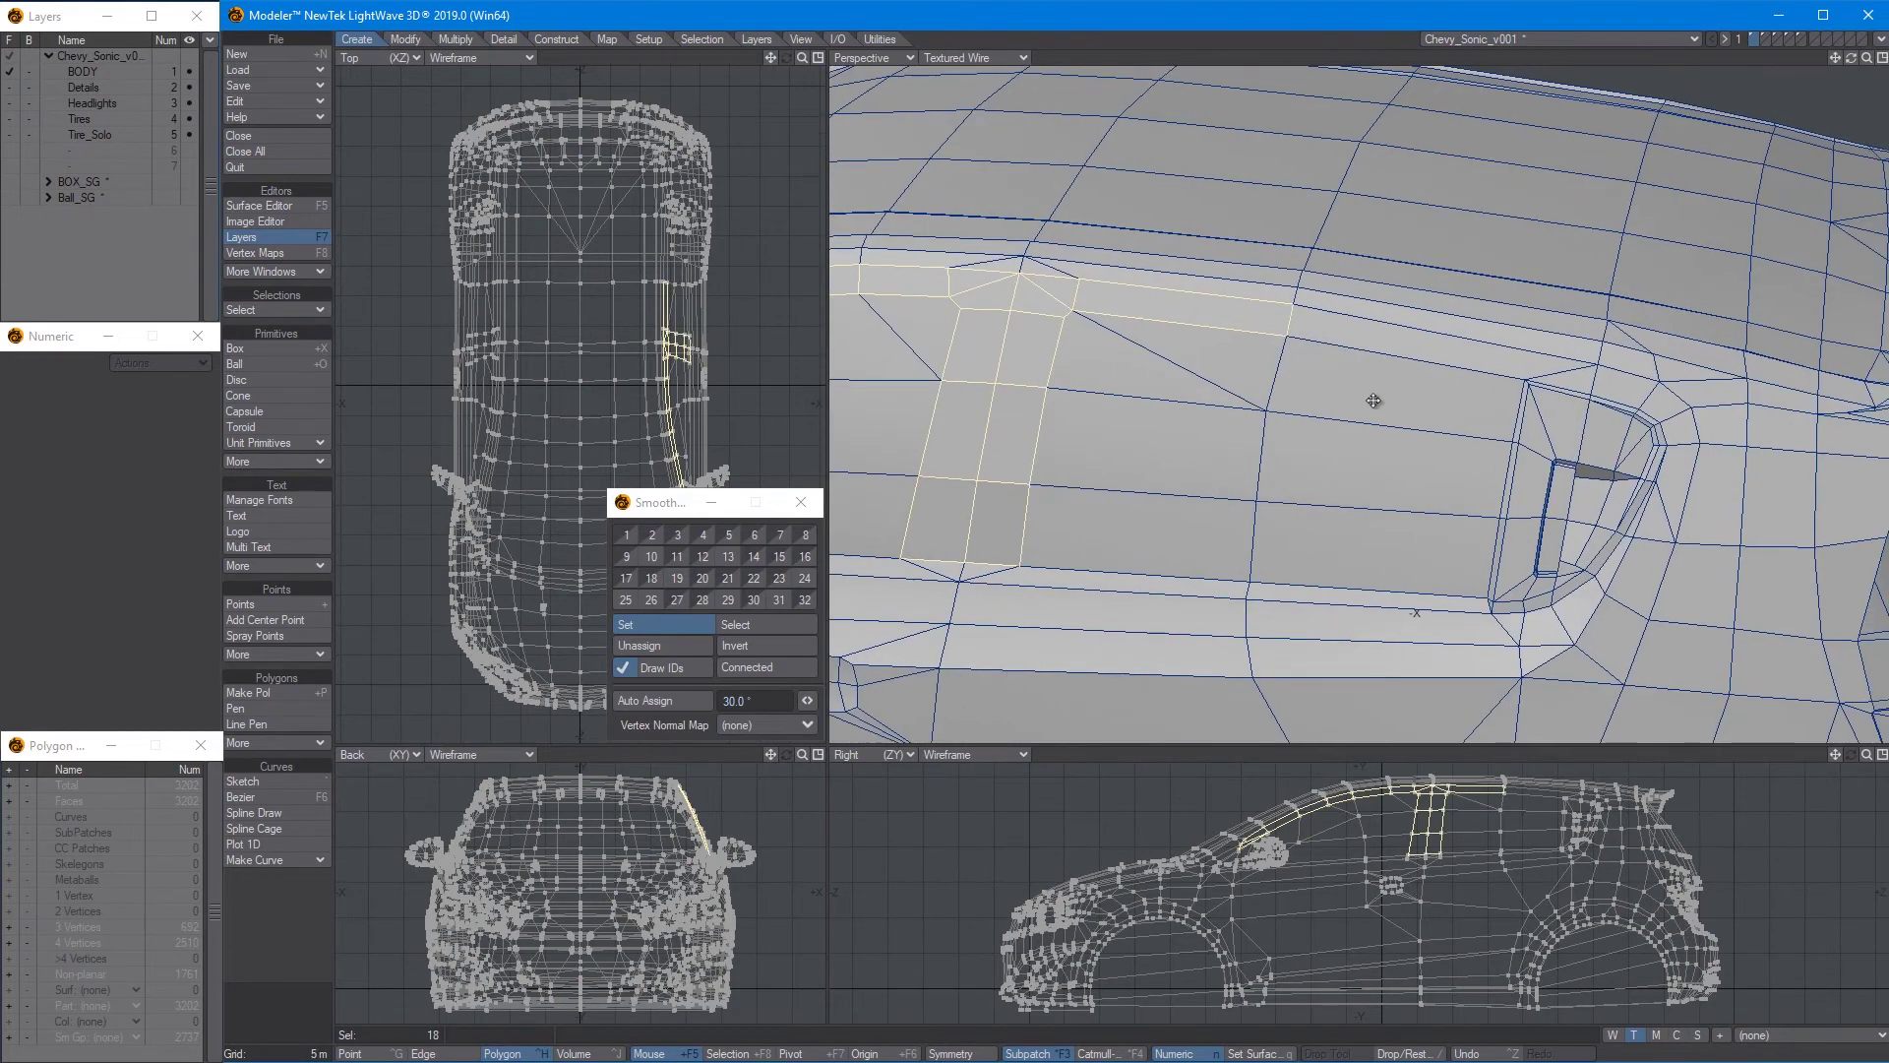
mouse_move(1450, 346)
shift+mouse_down()
mouse_move(1659, 412)
mouse_move(1674, 461)
shift+mouse_up()
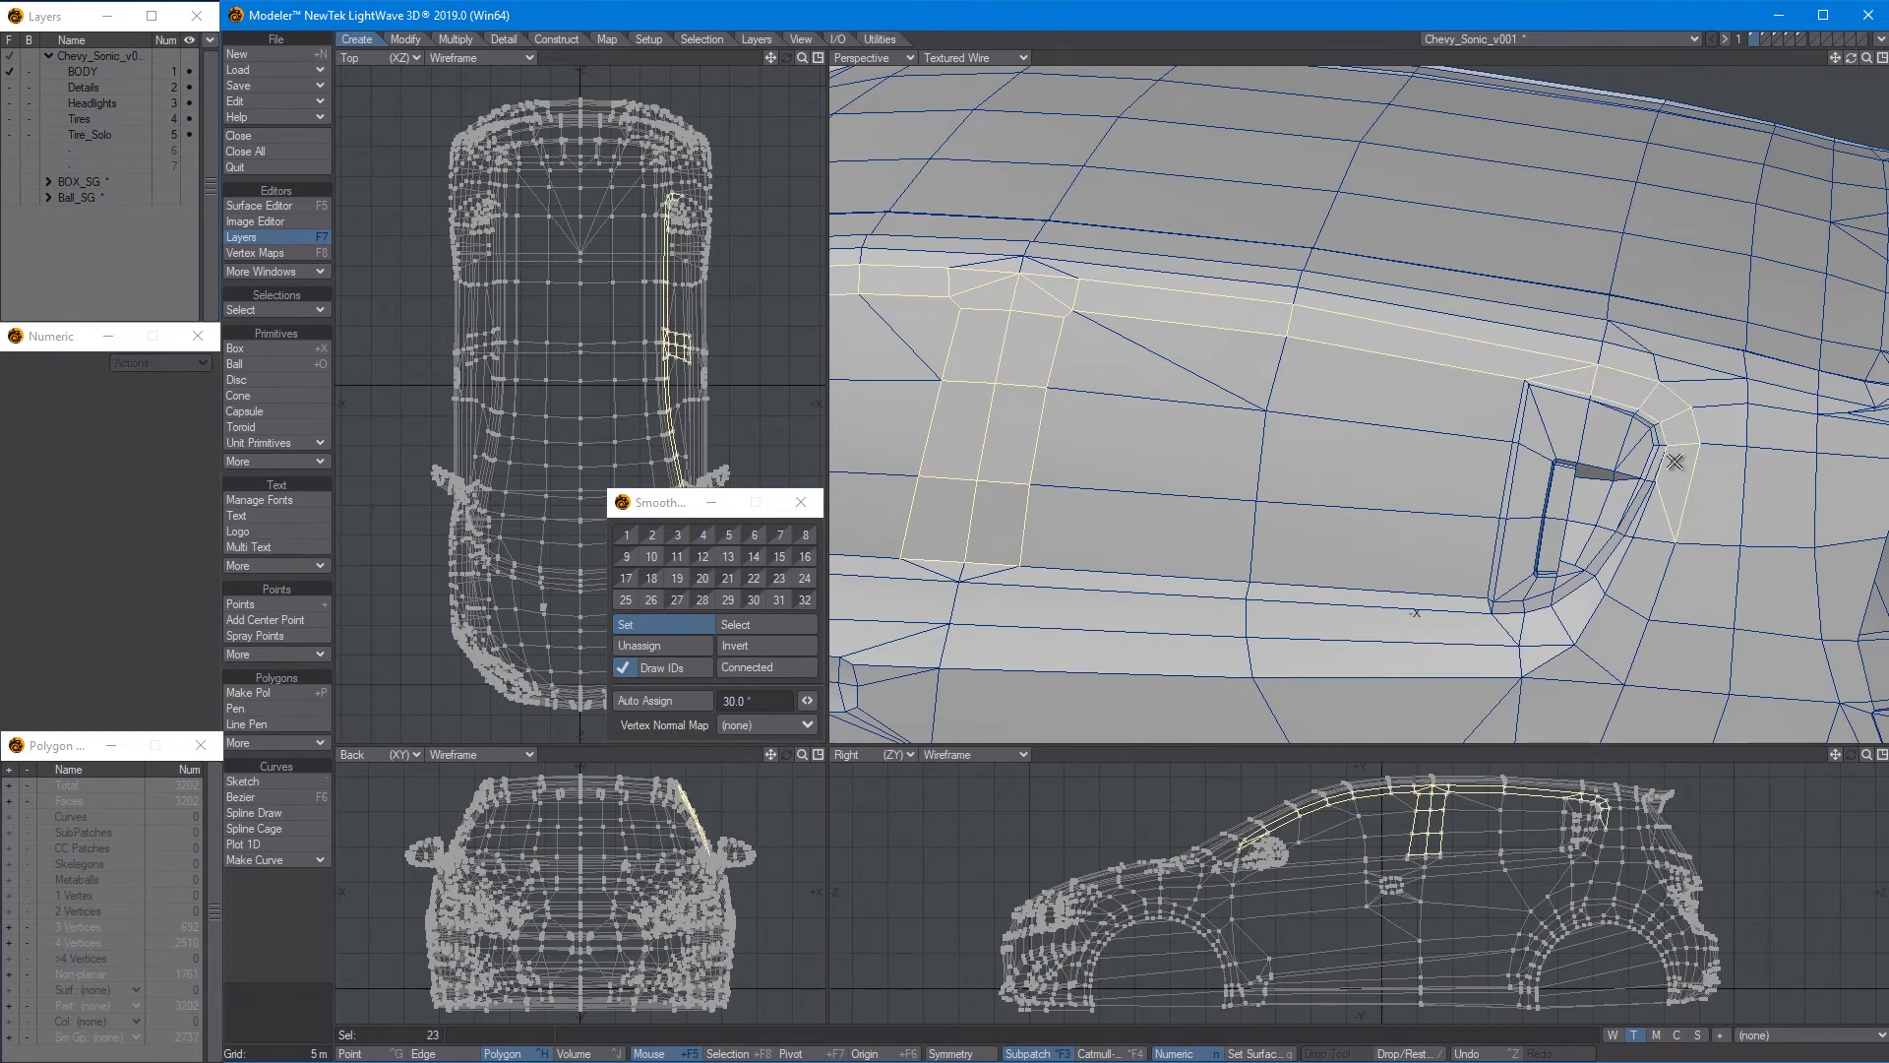
mouse_move(1658, 542)
mouse_down()
mouse_move(1609, 632)
mouse_move(1566, 652)
mouse_up()
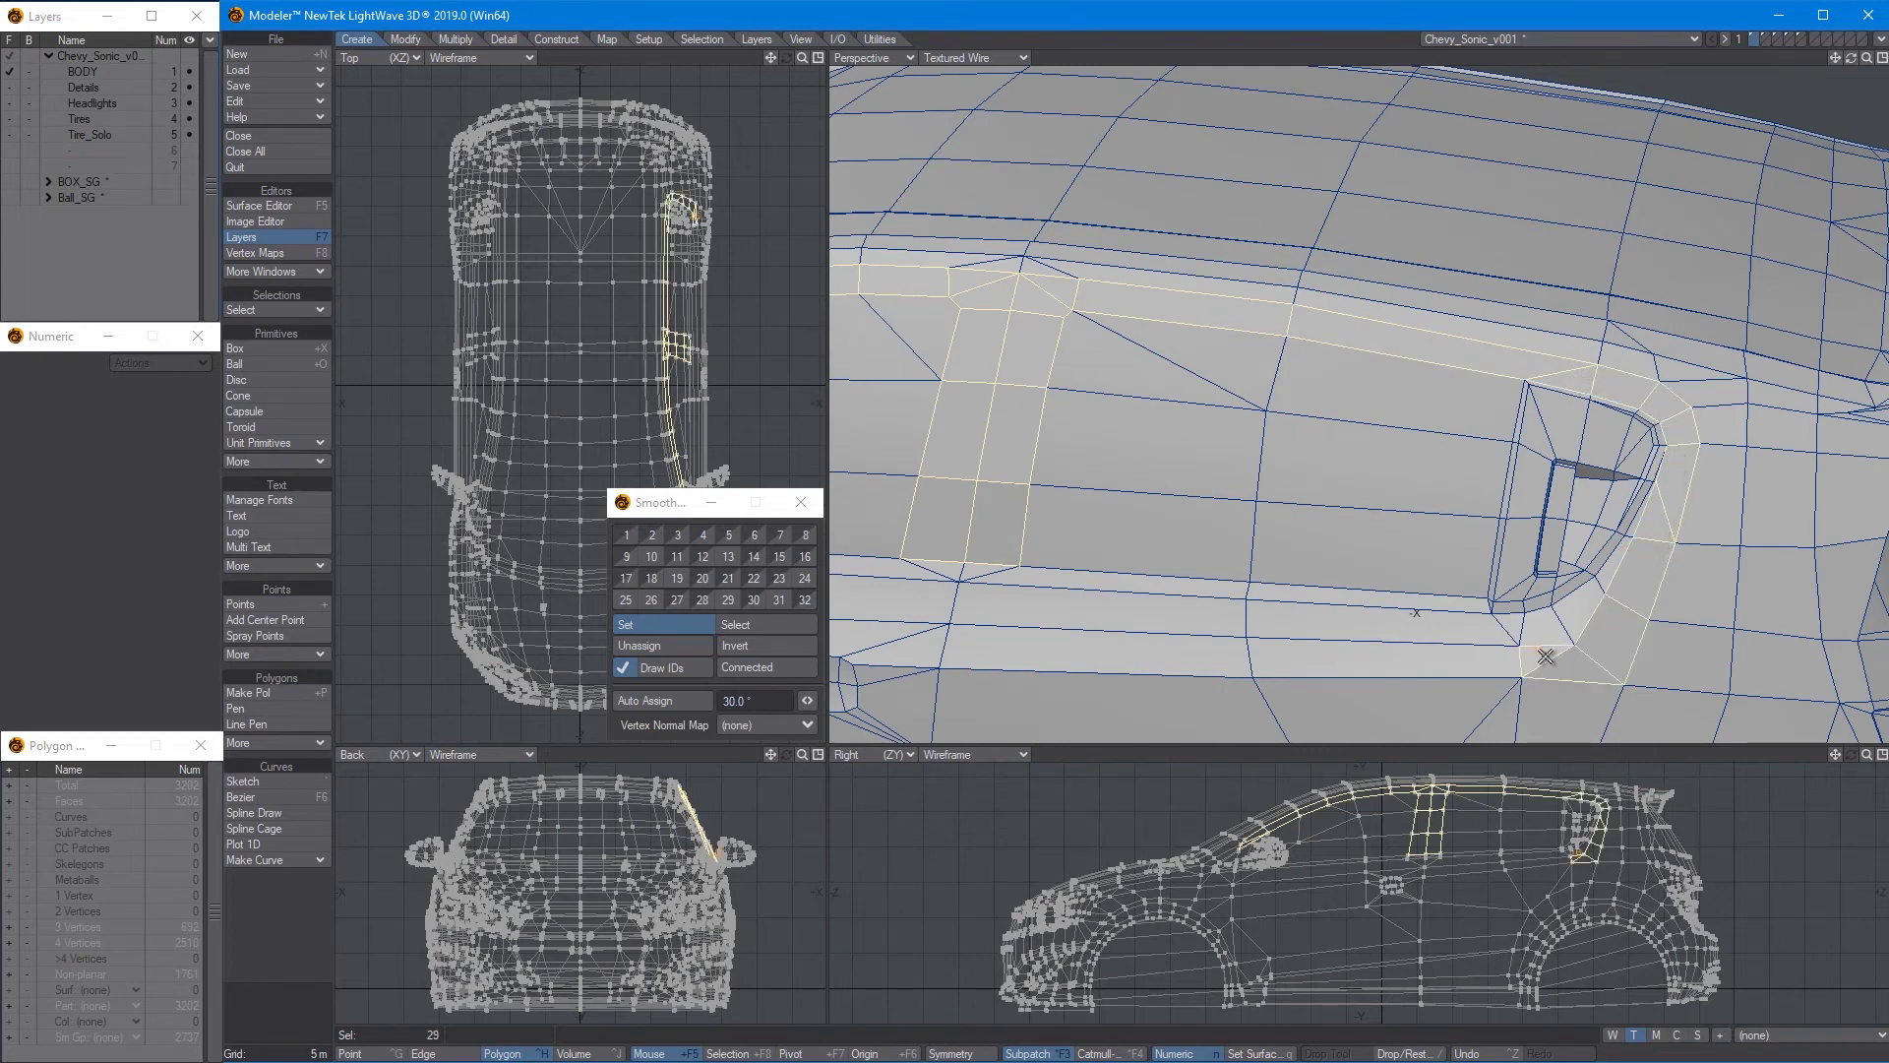
click(779, 603)
key(slash)
Load the object Chevy_Sonic_SG from the Smooth_Groups objects folder
key(KP_6)
key(a)
alt+drag(1395, 476, 1418, 410)
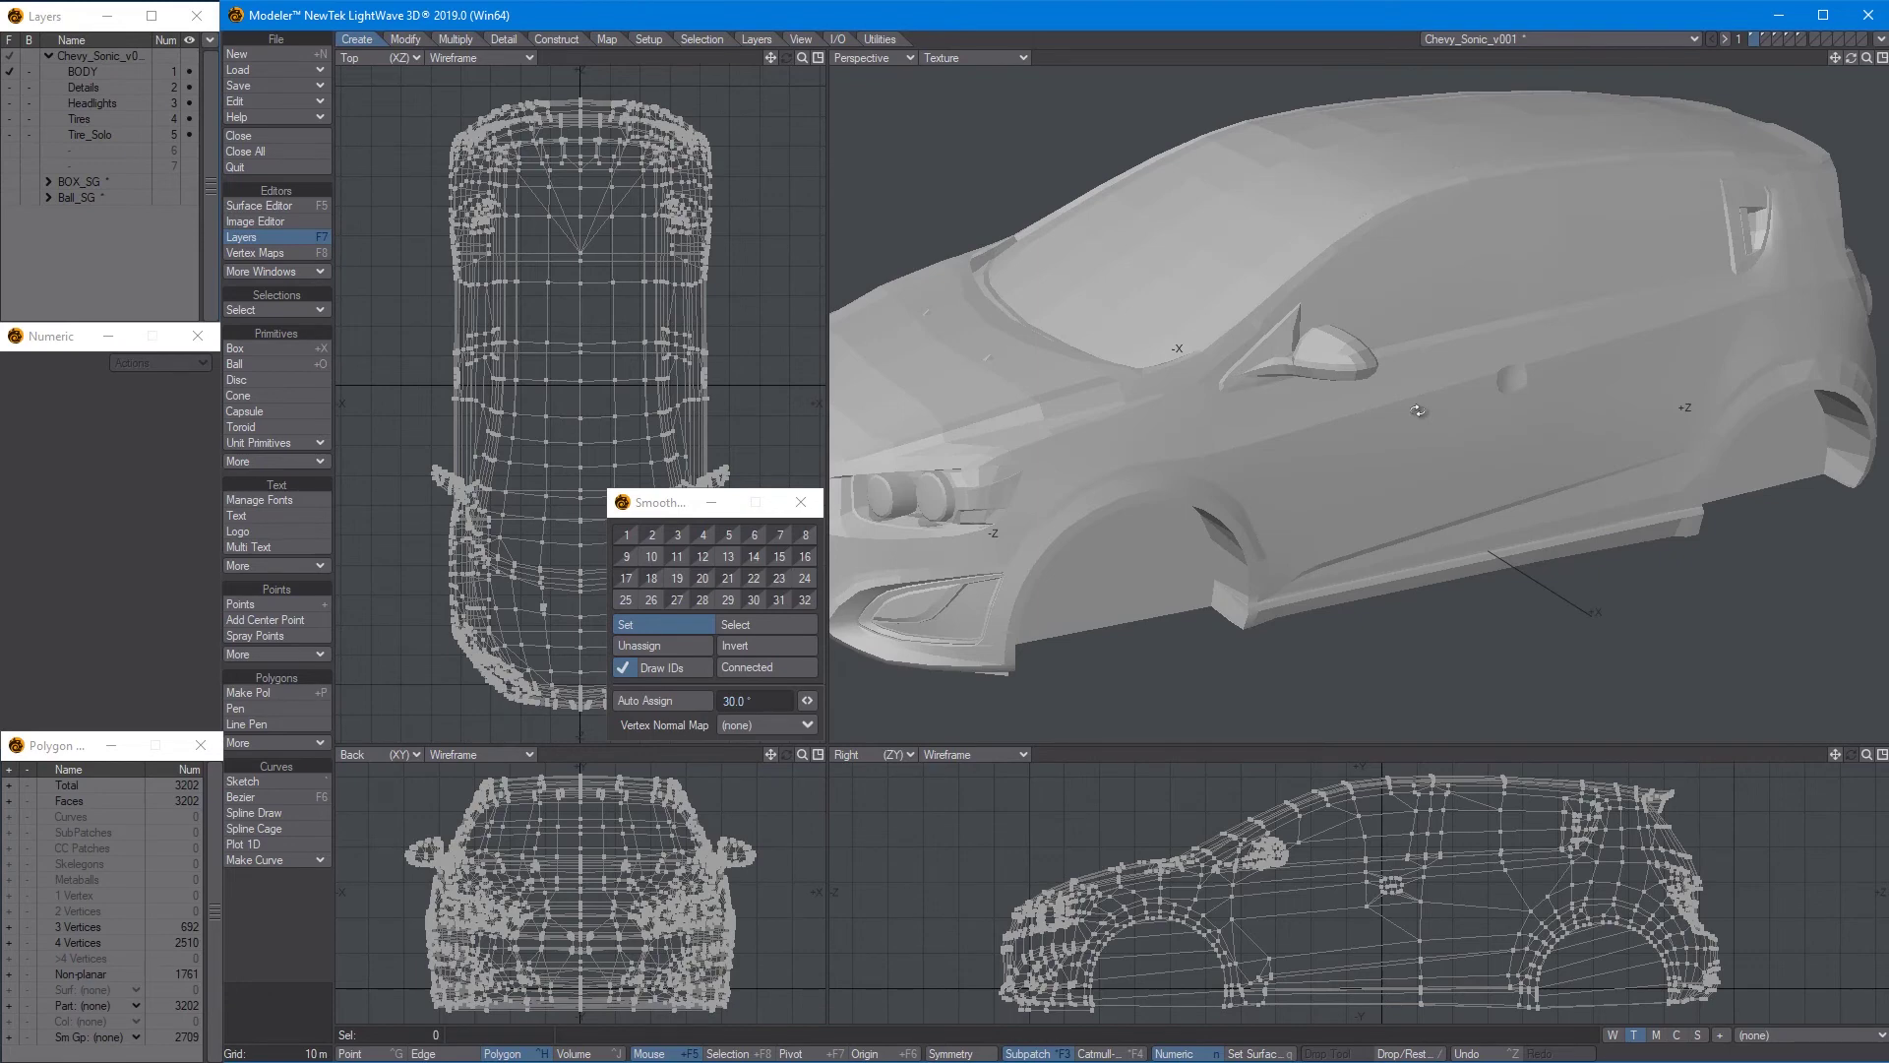
key(ctrl+o)
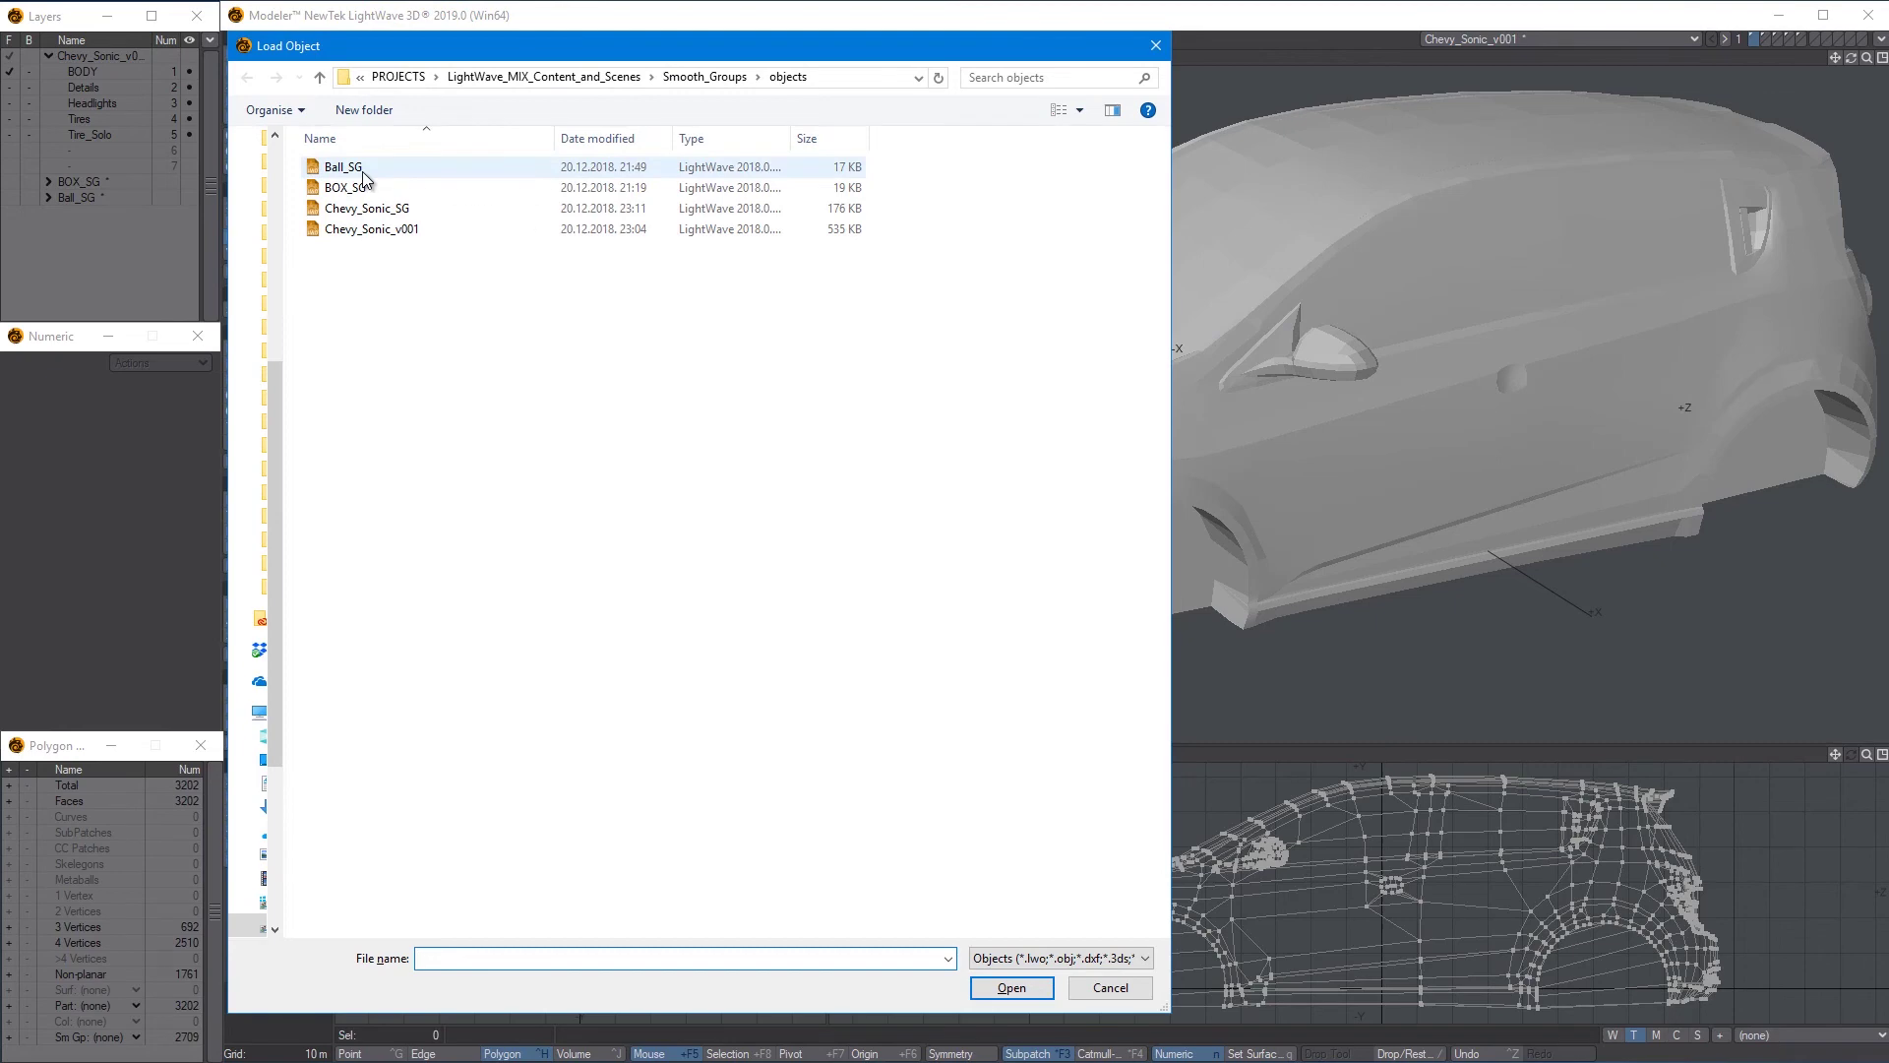
double_click(366, 208)
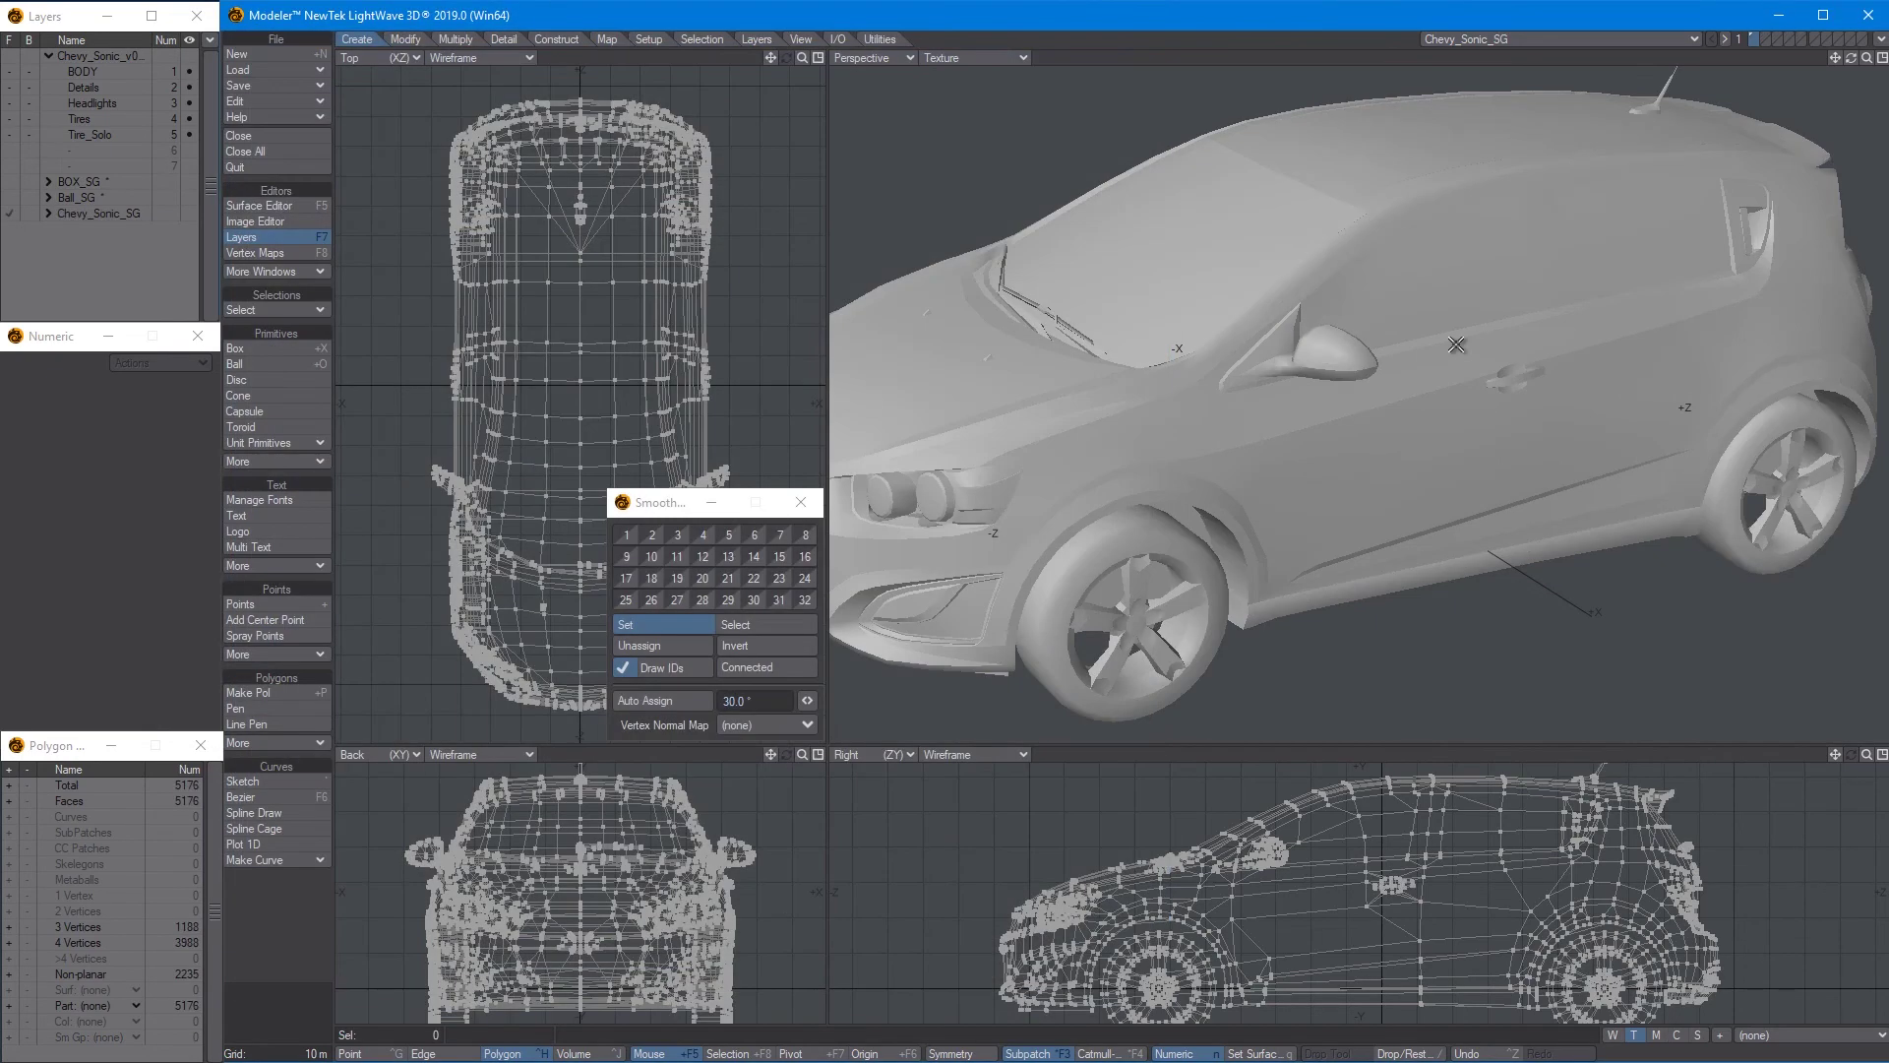
key(a)
alt+drag(1456, 344, 1469, 454)
scroll(1511, 362, up, 4)
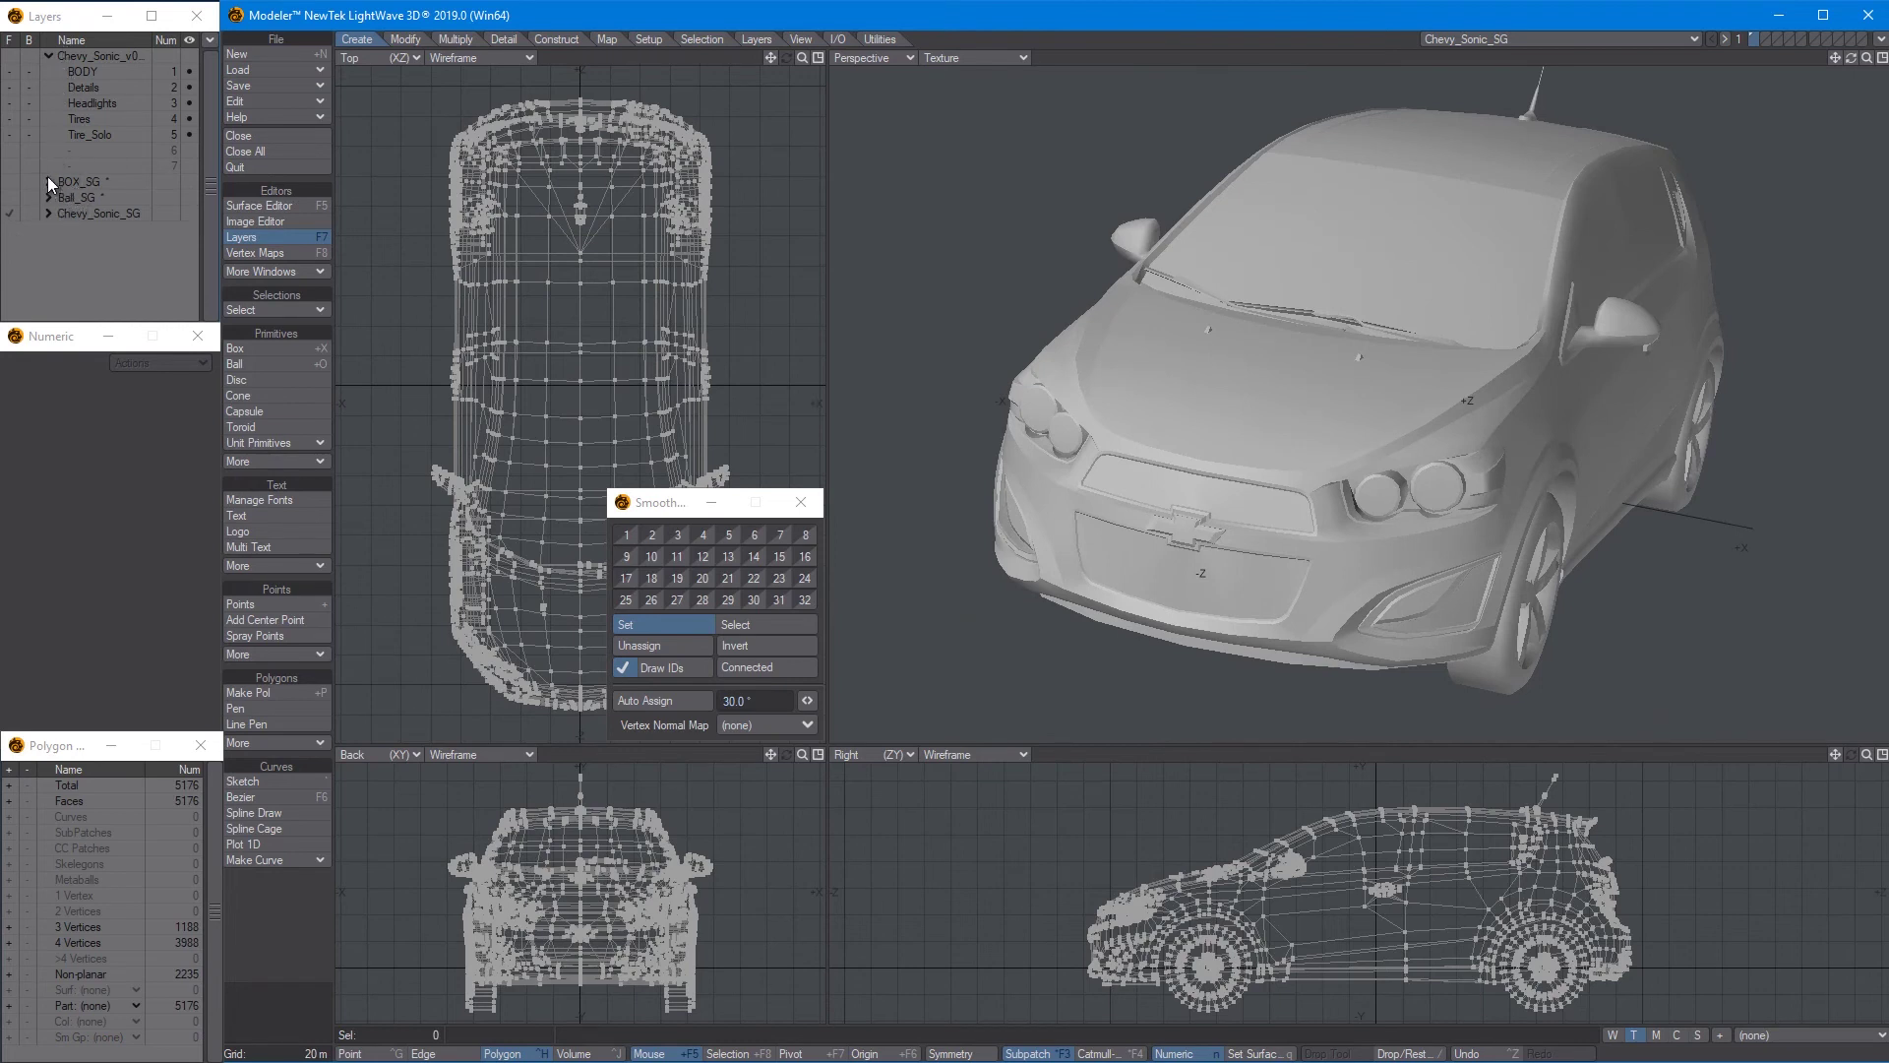
Collapse the layer list of Chevy_Sonic_v001, show all its layers and unassign all of its smoothing groups
click(47, 56)
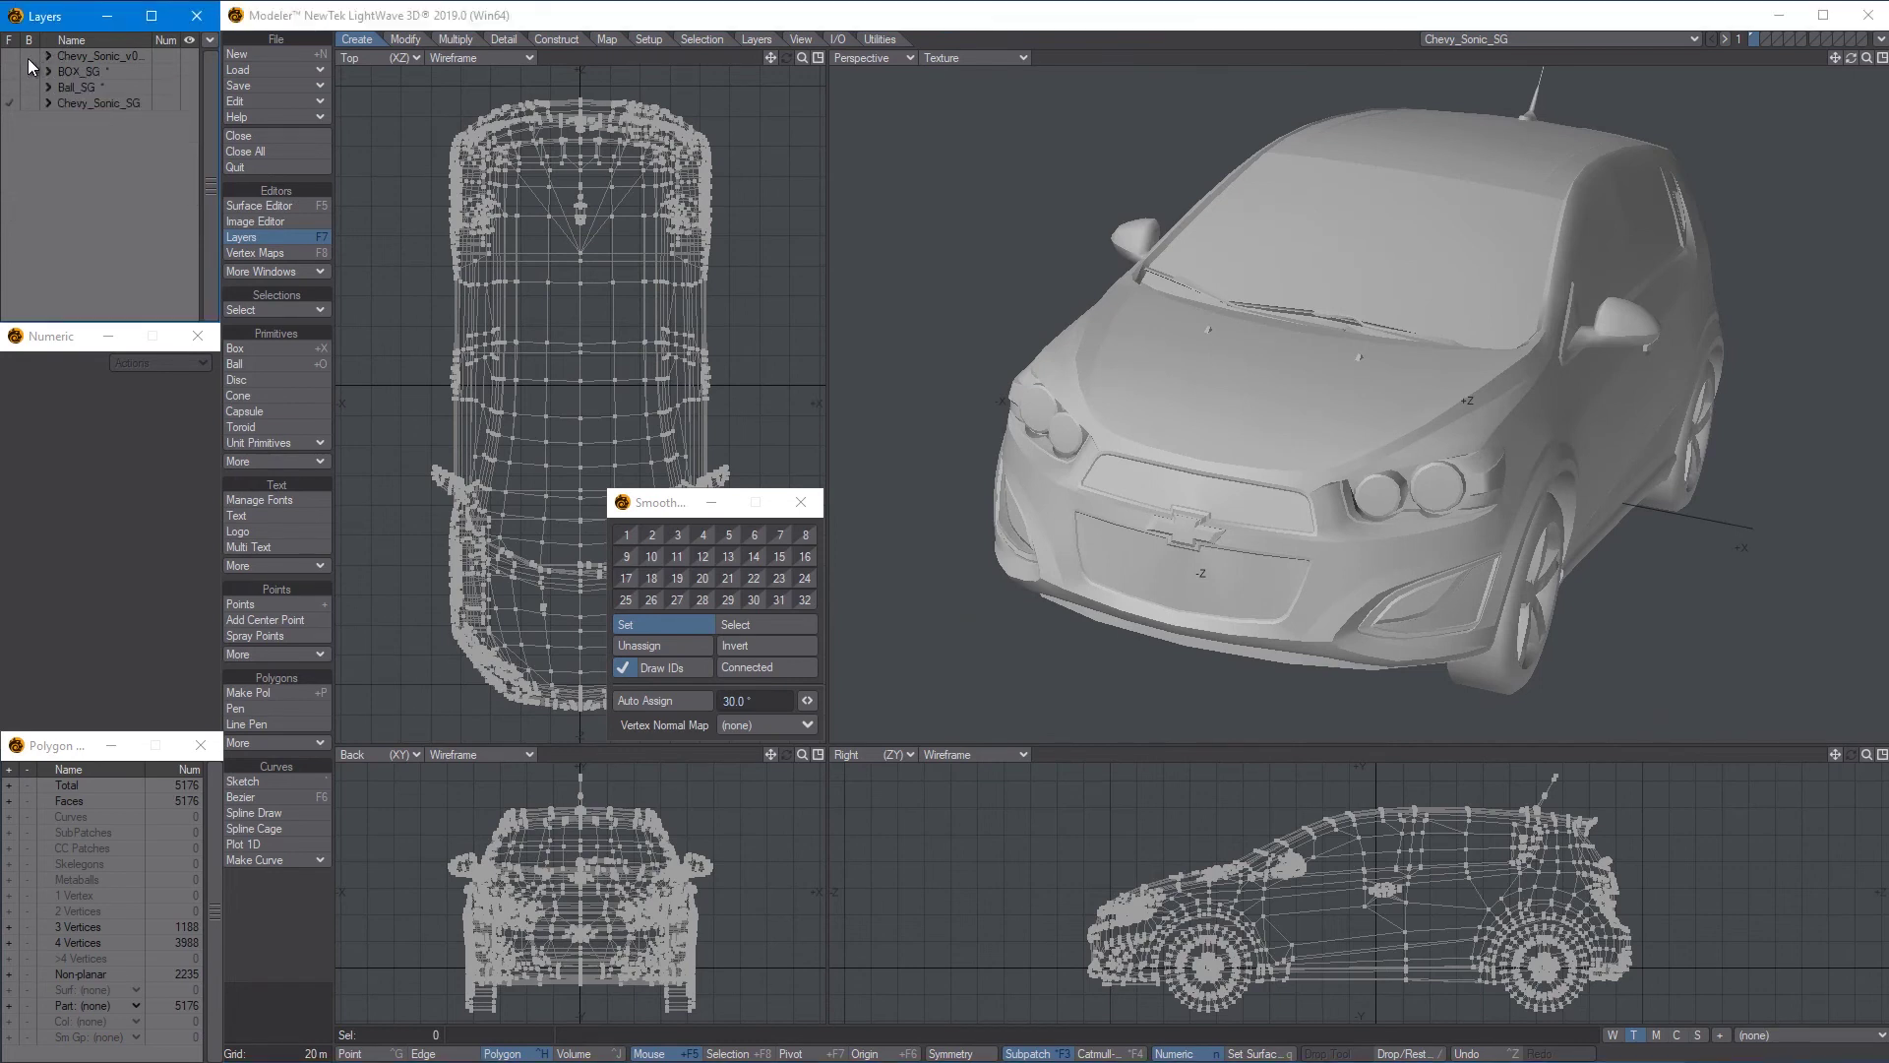
click(12, 56)
alt+drag(1456, 394, 1282, 518)
click(658, 645)
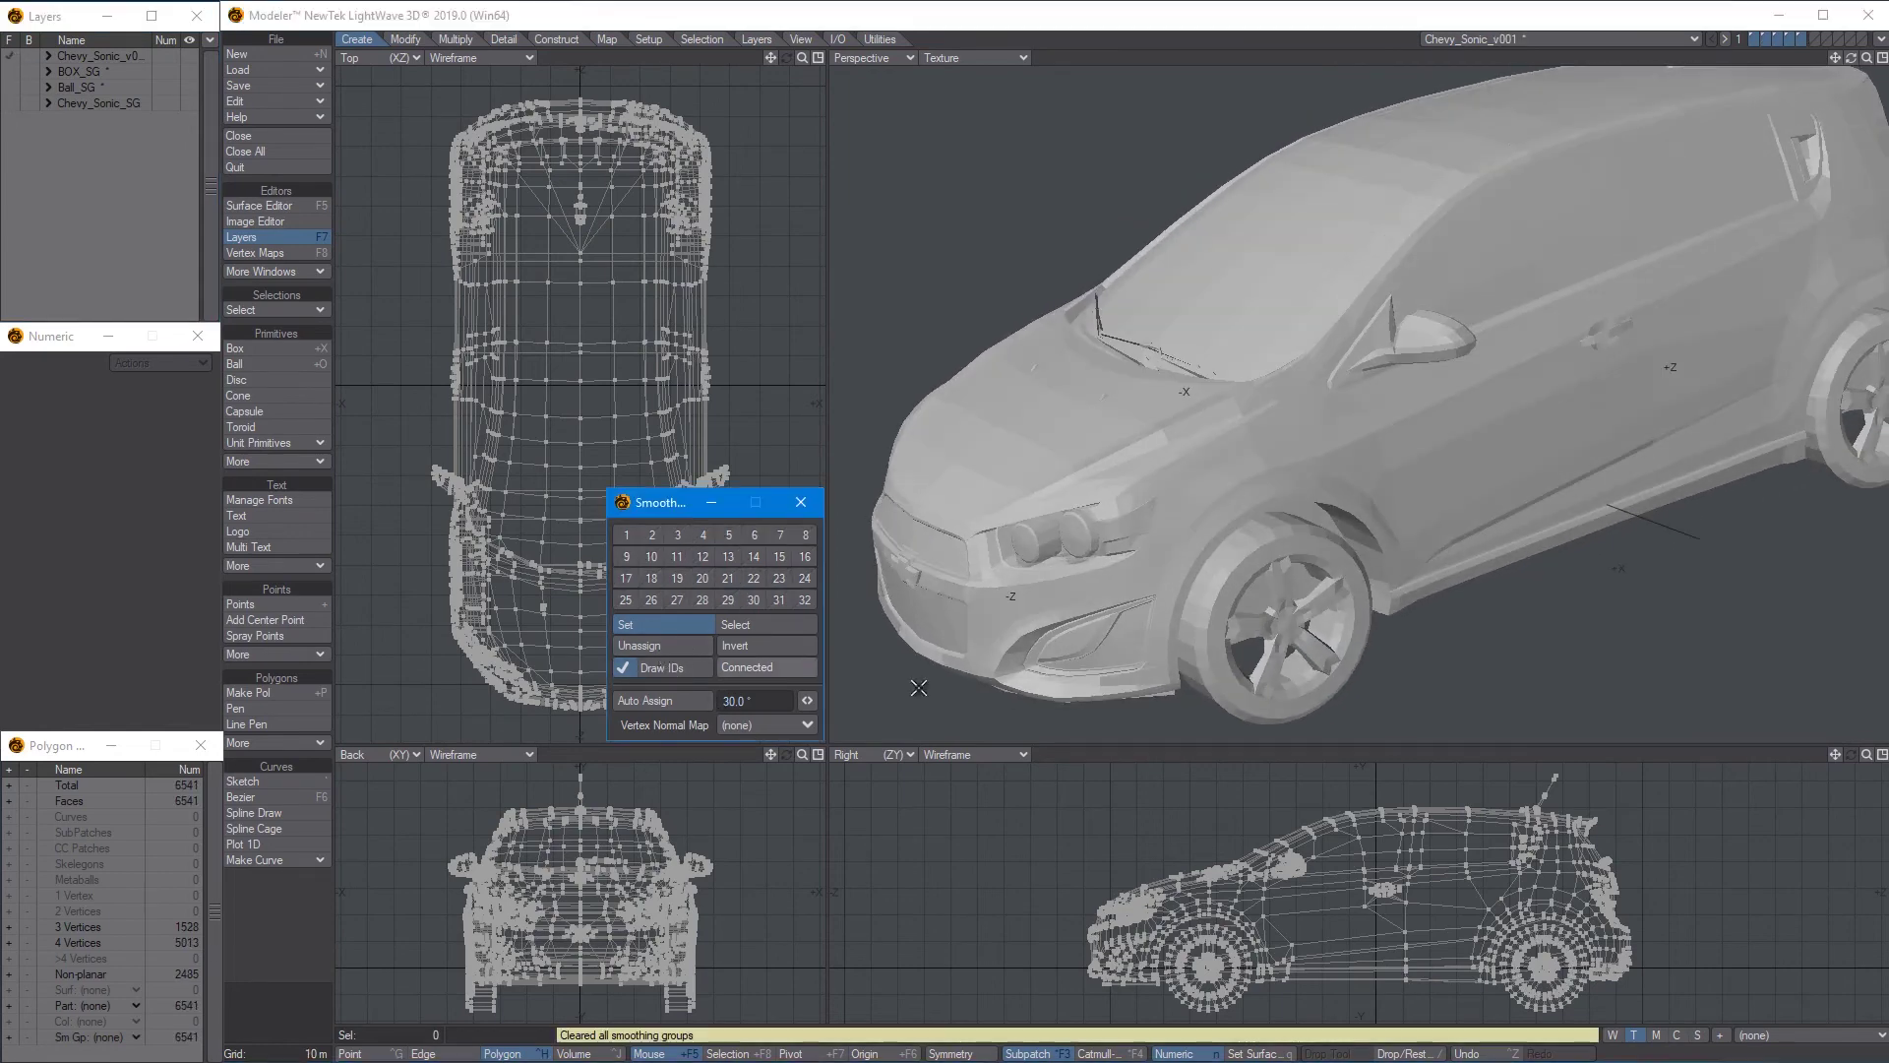
alt+drag(1299, 453, 1301, 541)
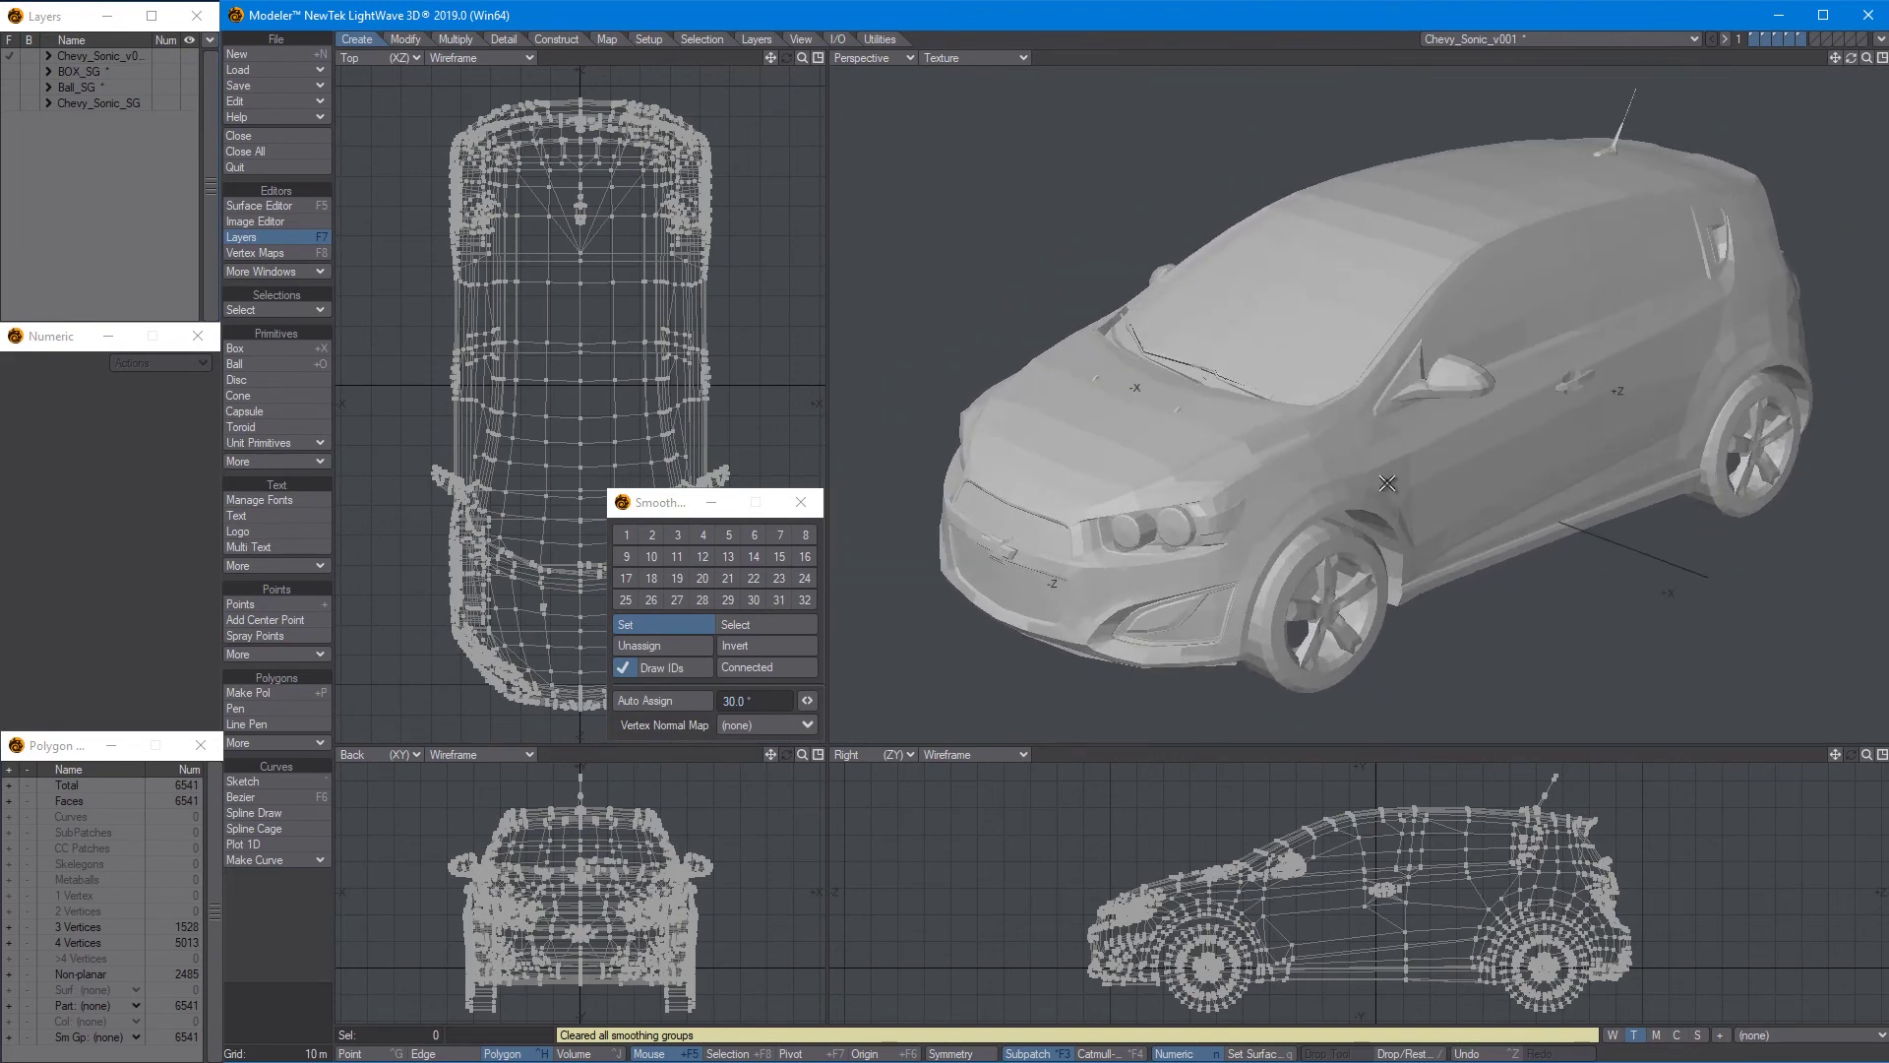
Switch to Chevy_Sonic_SG, enlarge the perspective view to full size and examine the shading of the hood and headlights
click(81, 103)
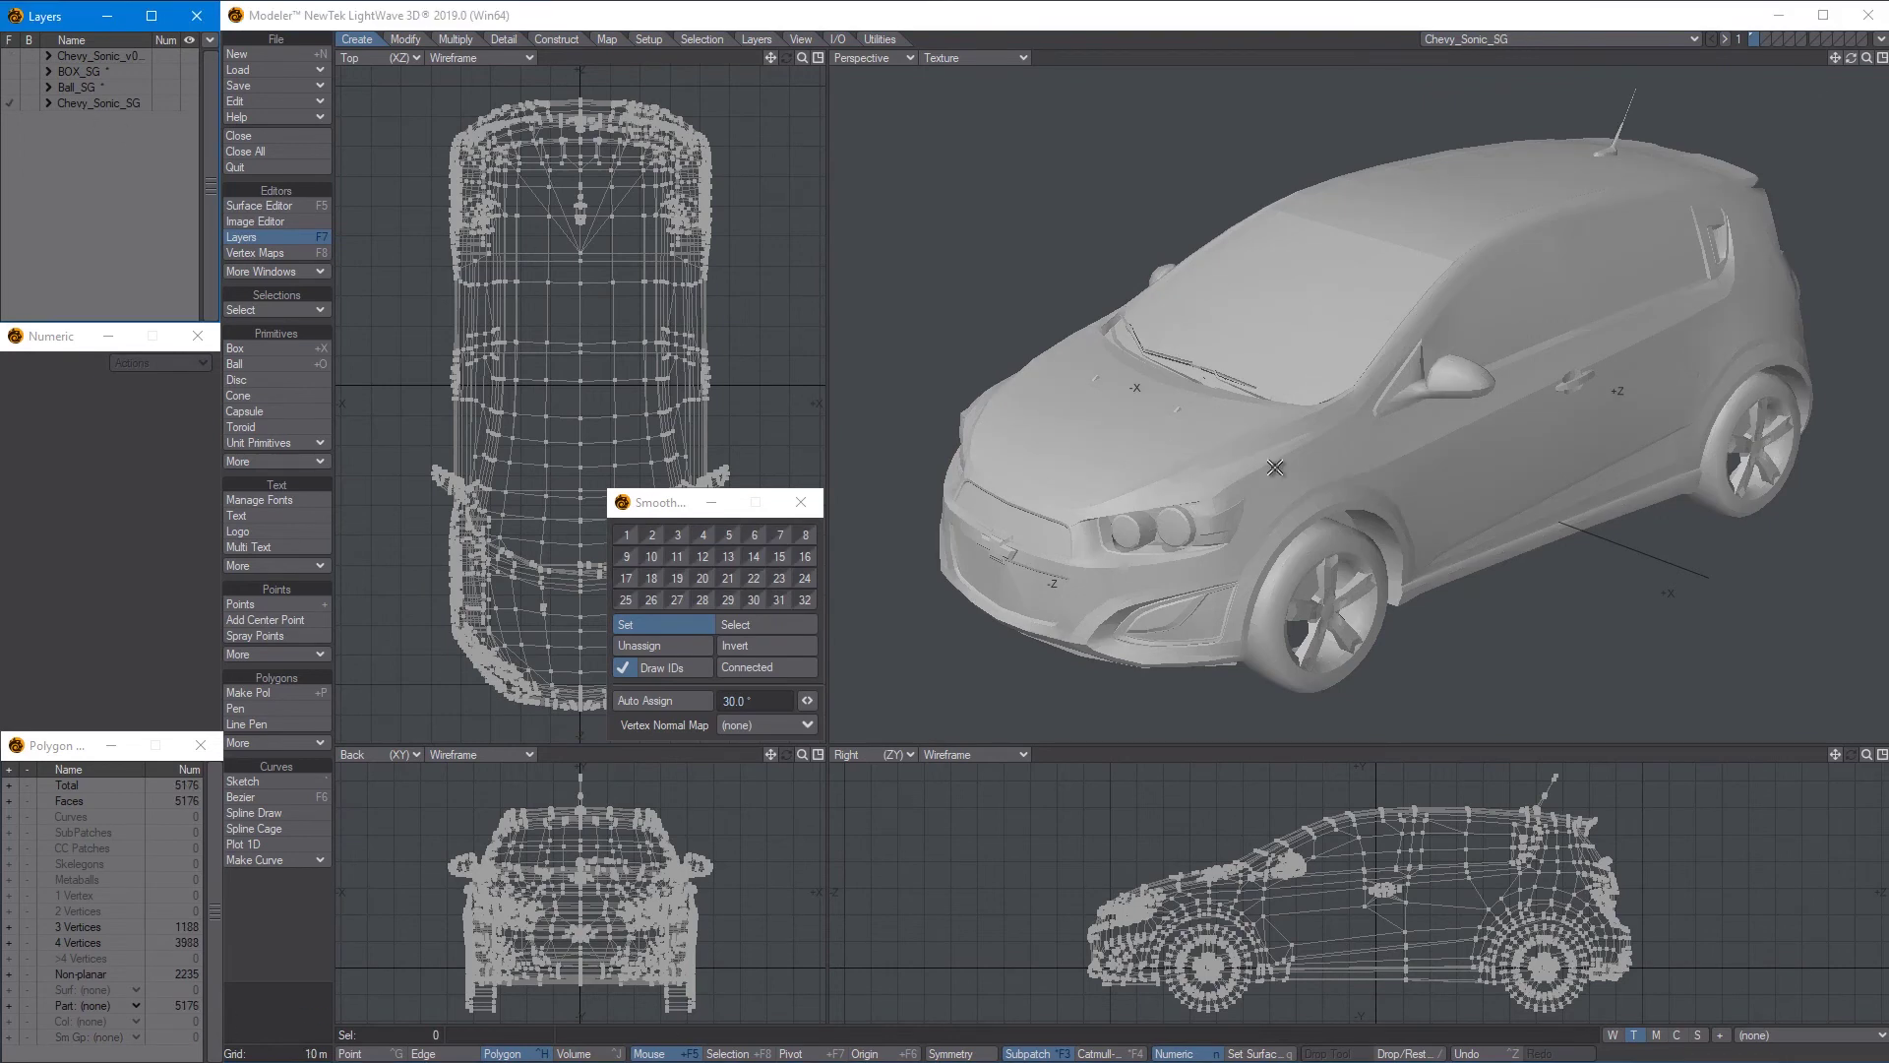
key(KP_0)
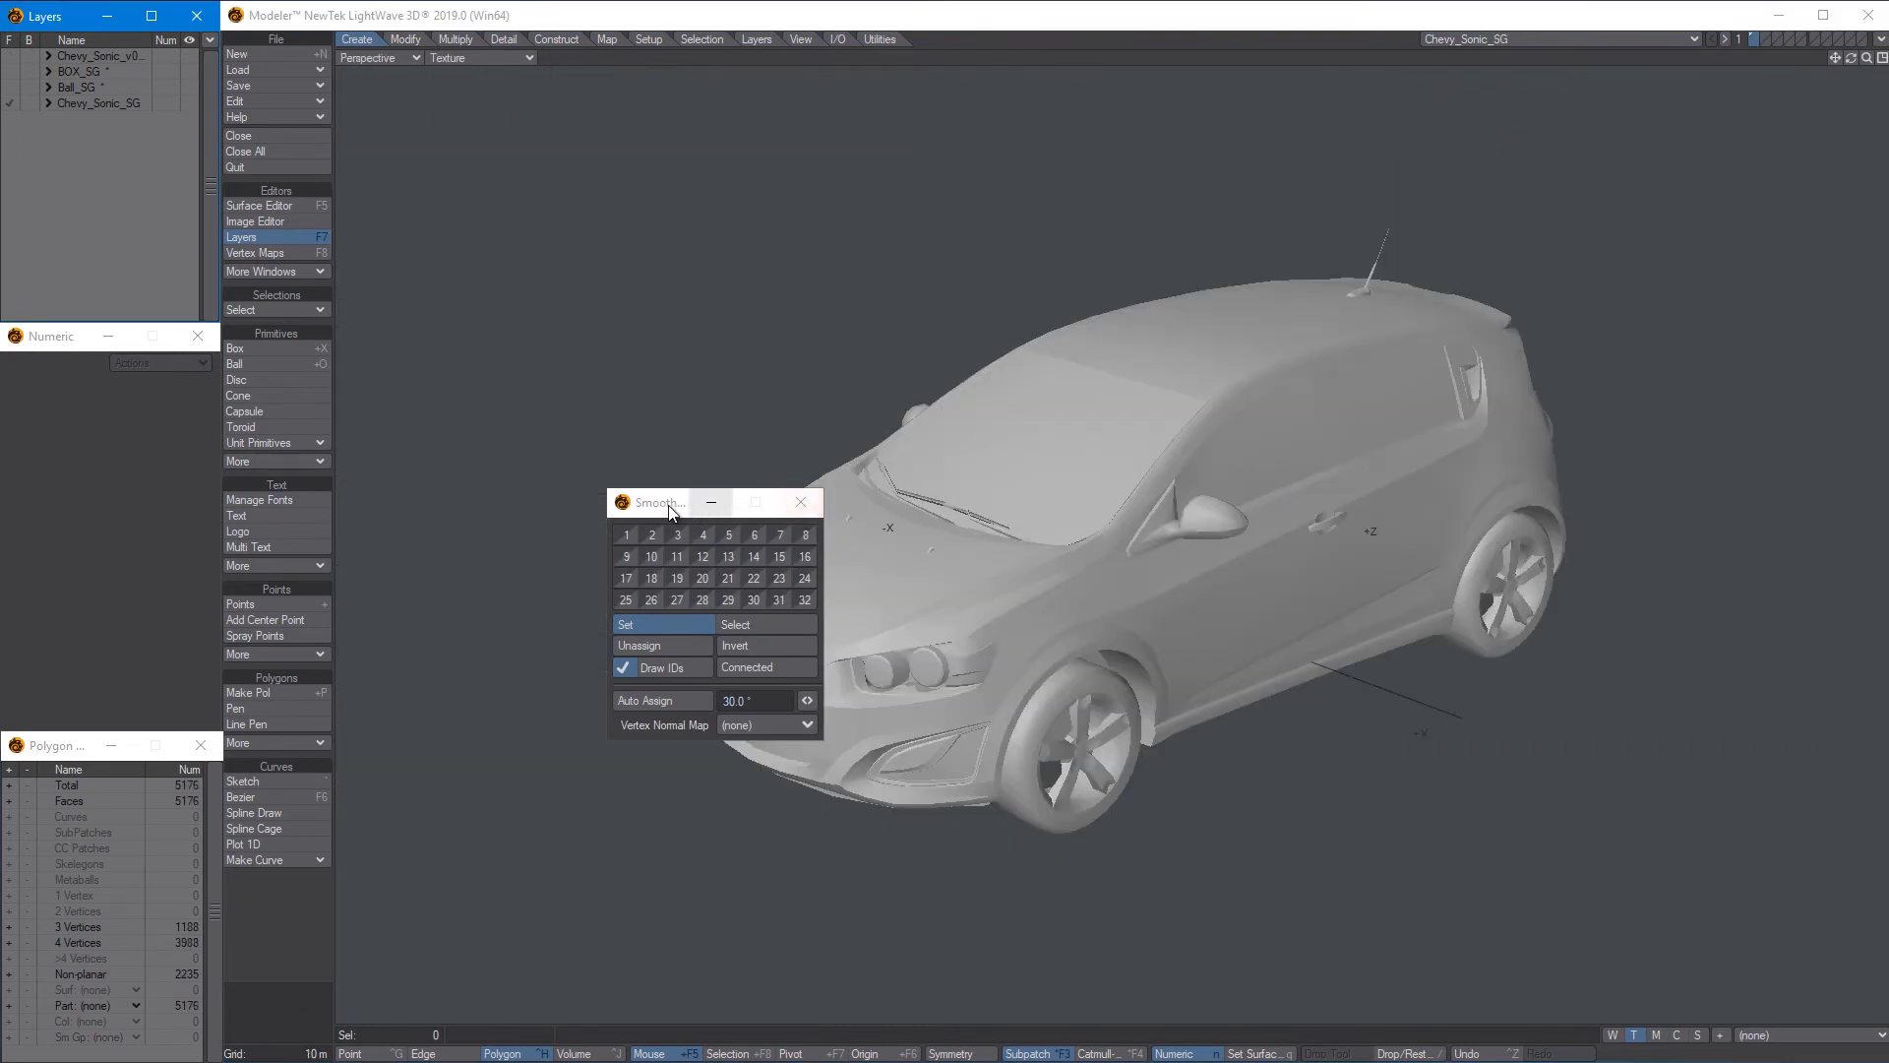
drag(641, 506, 376, 773)
ctrl+alt+drag(1066, 652, 1621, 426)
ctrl+alt+drag(1371, 452, 1387, 492)
scroll(1370, 478, down, 4)
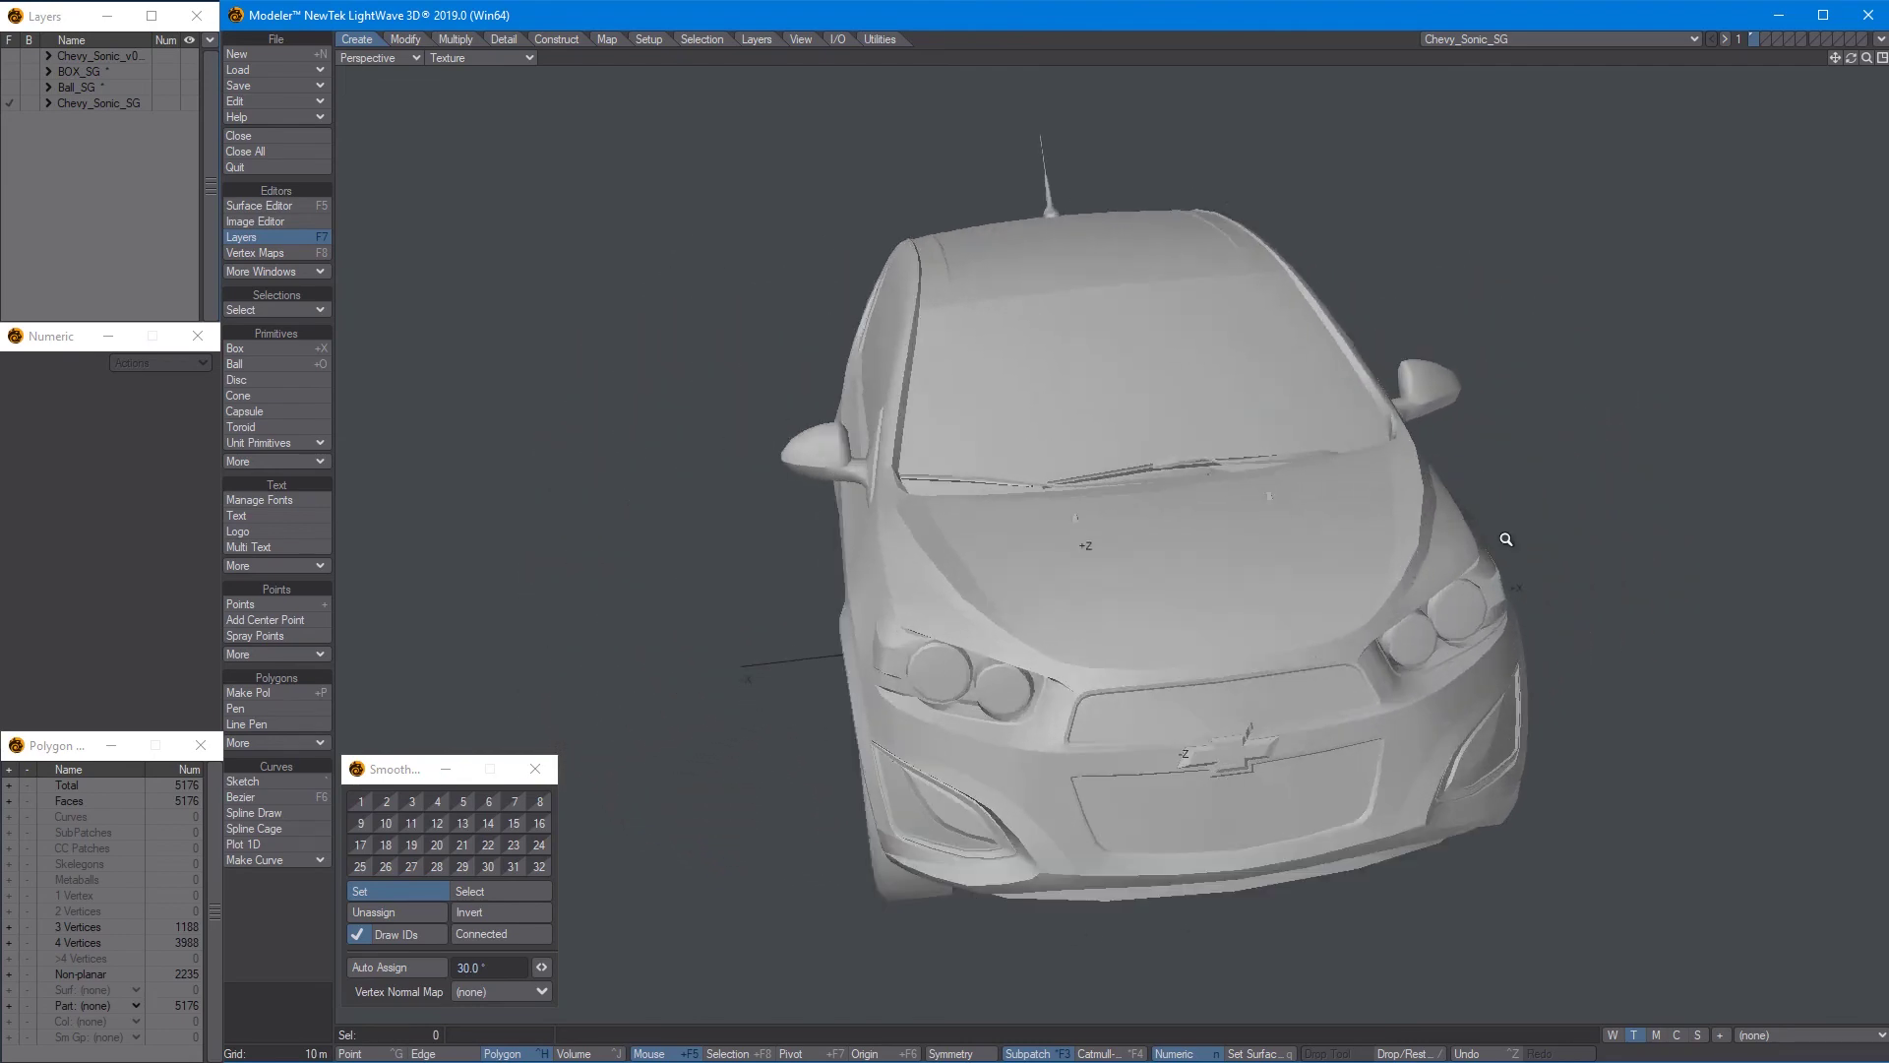
scroll(1382, 381, up, 5)
alt+drag(1423, 693, 1209, 473)
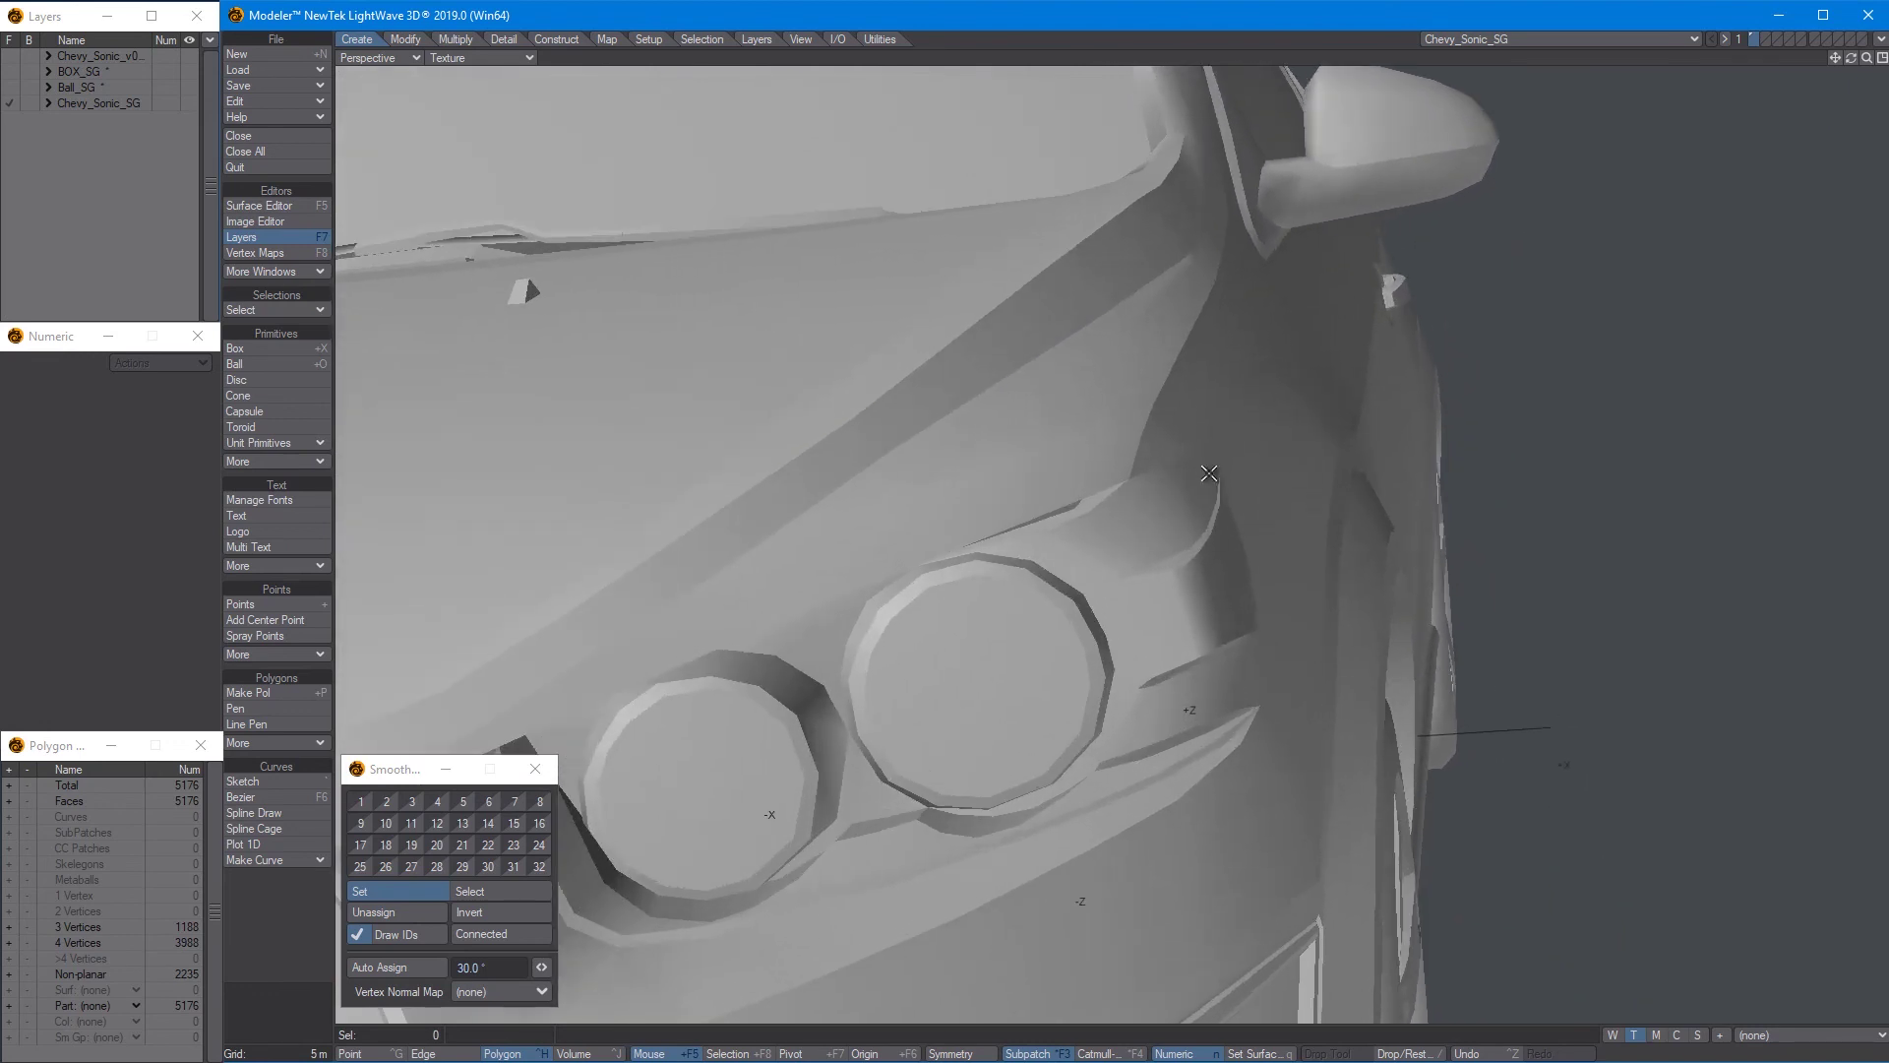
Switch to the Chevy_Sonic_v001 body and examine its shading around the headlights and front fender for comparison
click(73, 56)
key(KP_5)
key(a)
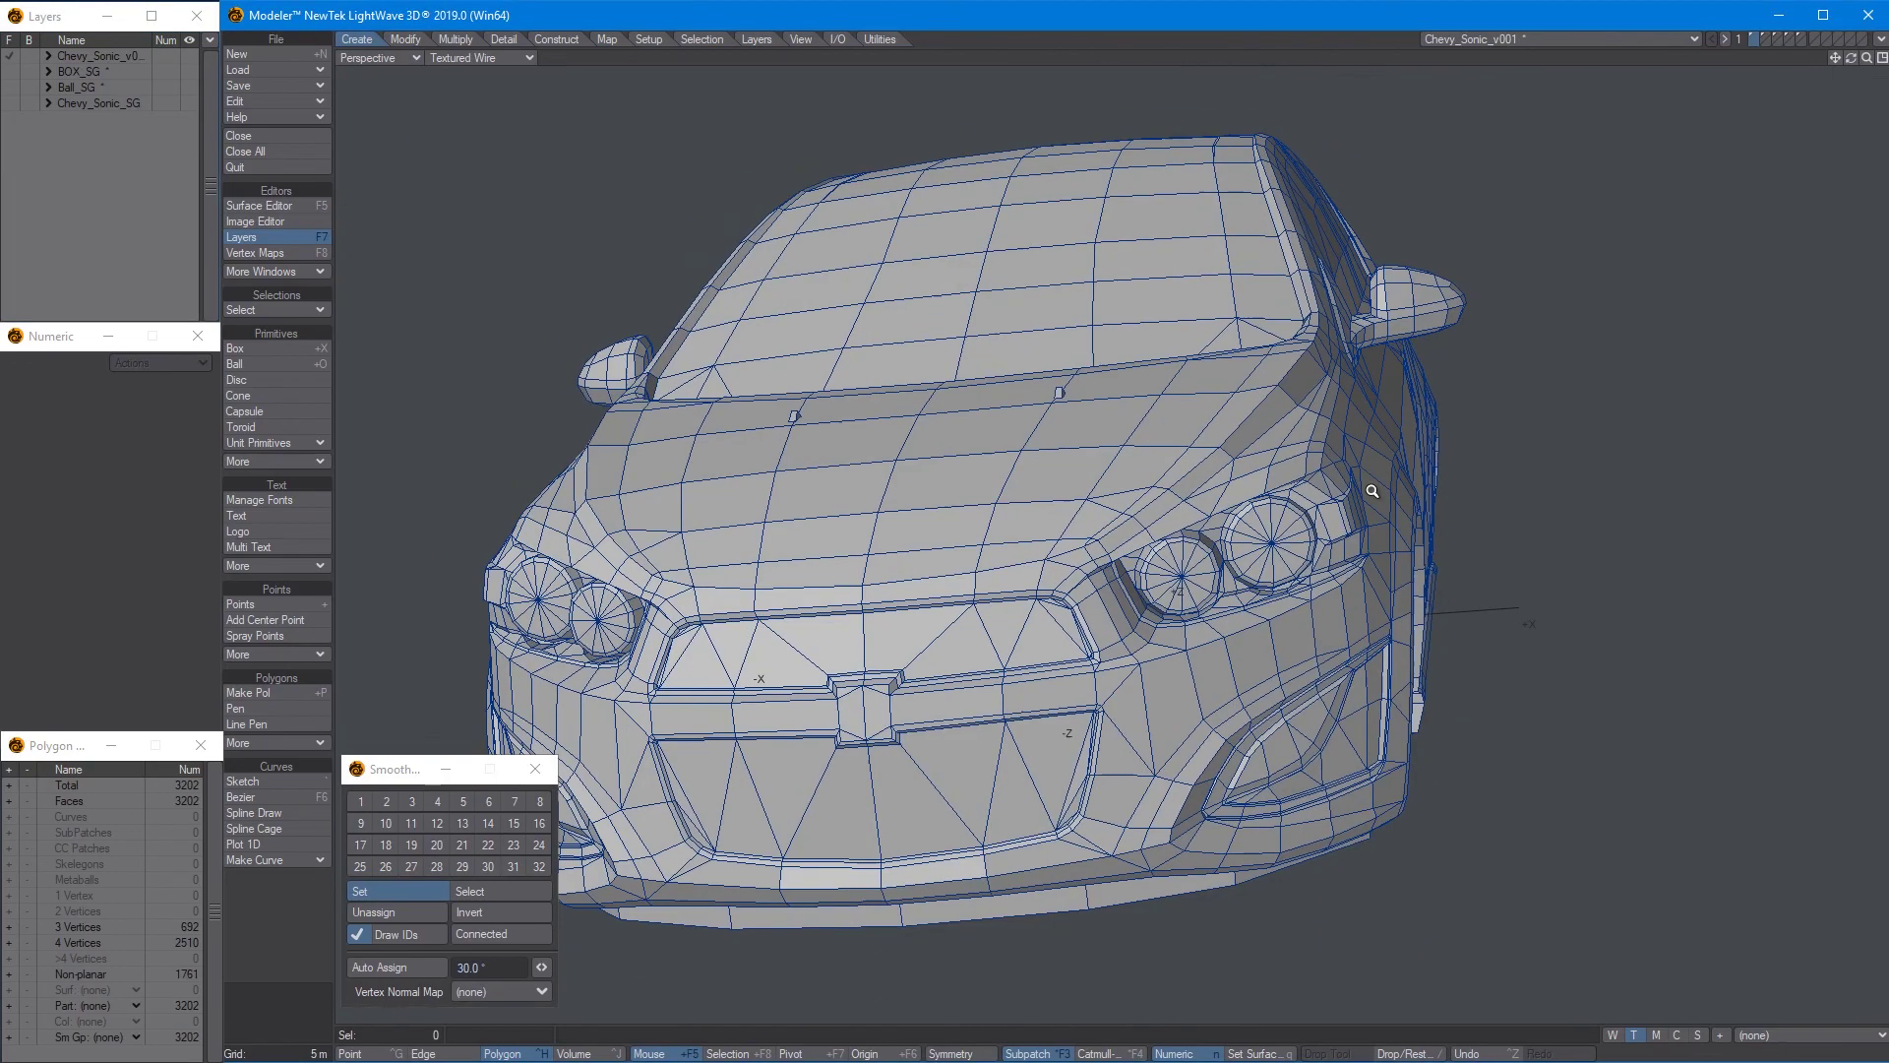
alt+drag(1225, 586, 1105, 585)
alt+drag(1189, 536, 1309, 482)
scroll(1185, 418, up, 4)
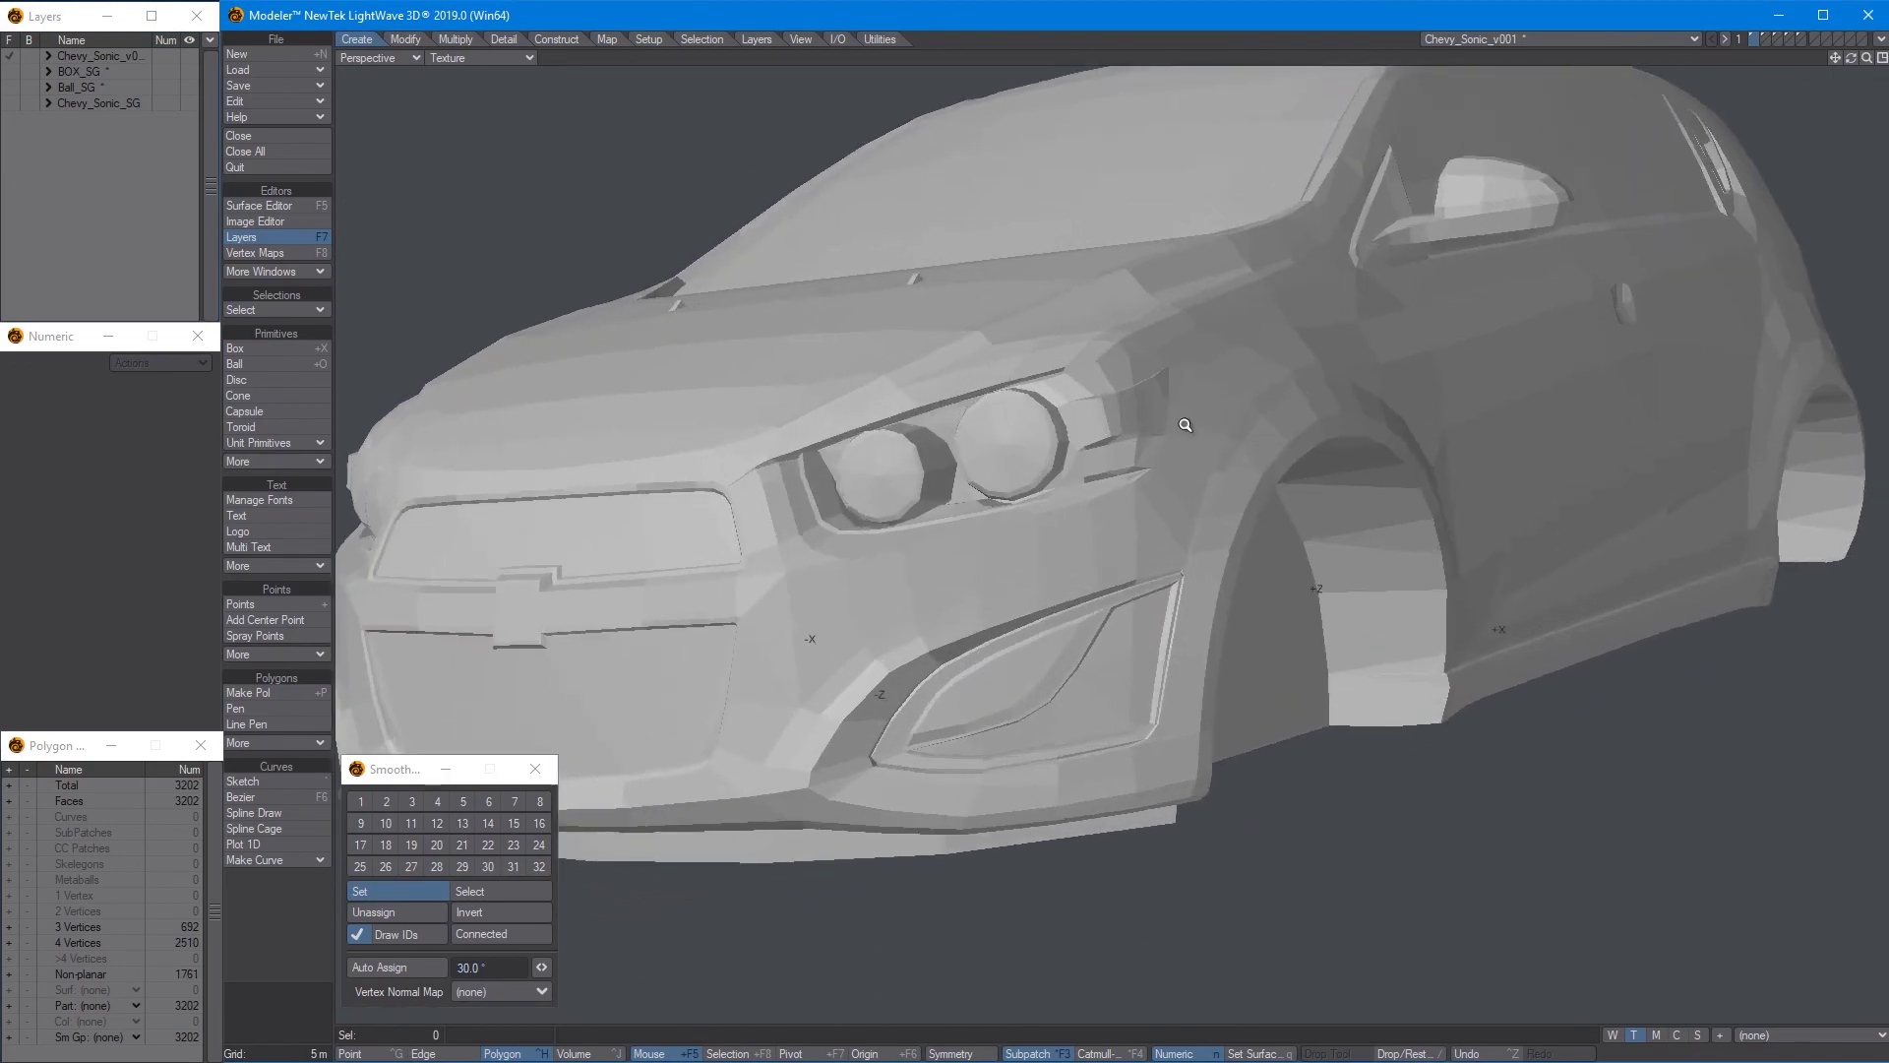
drag(1167, 387, 1080, 417)
click(278, 923)
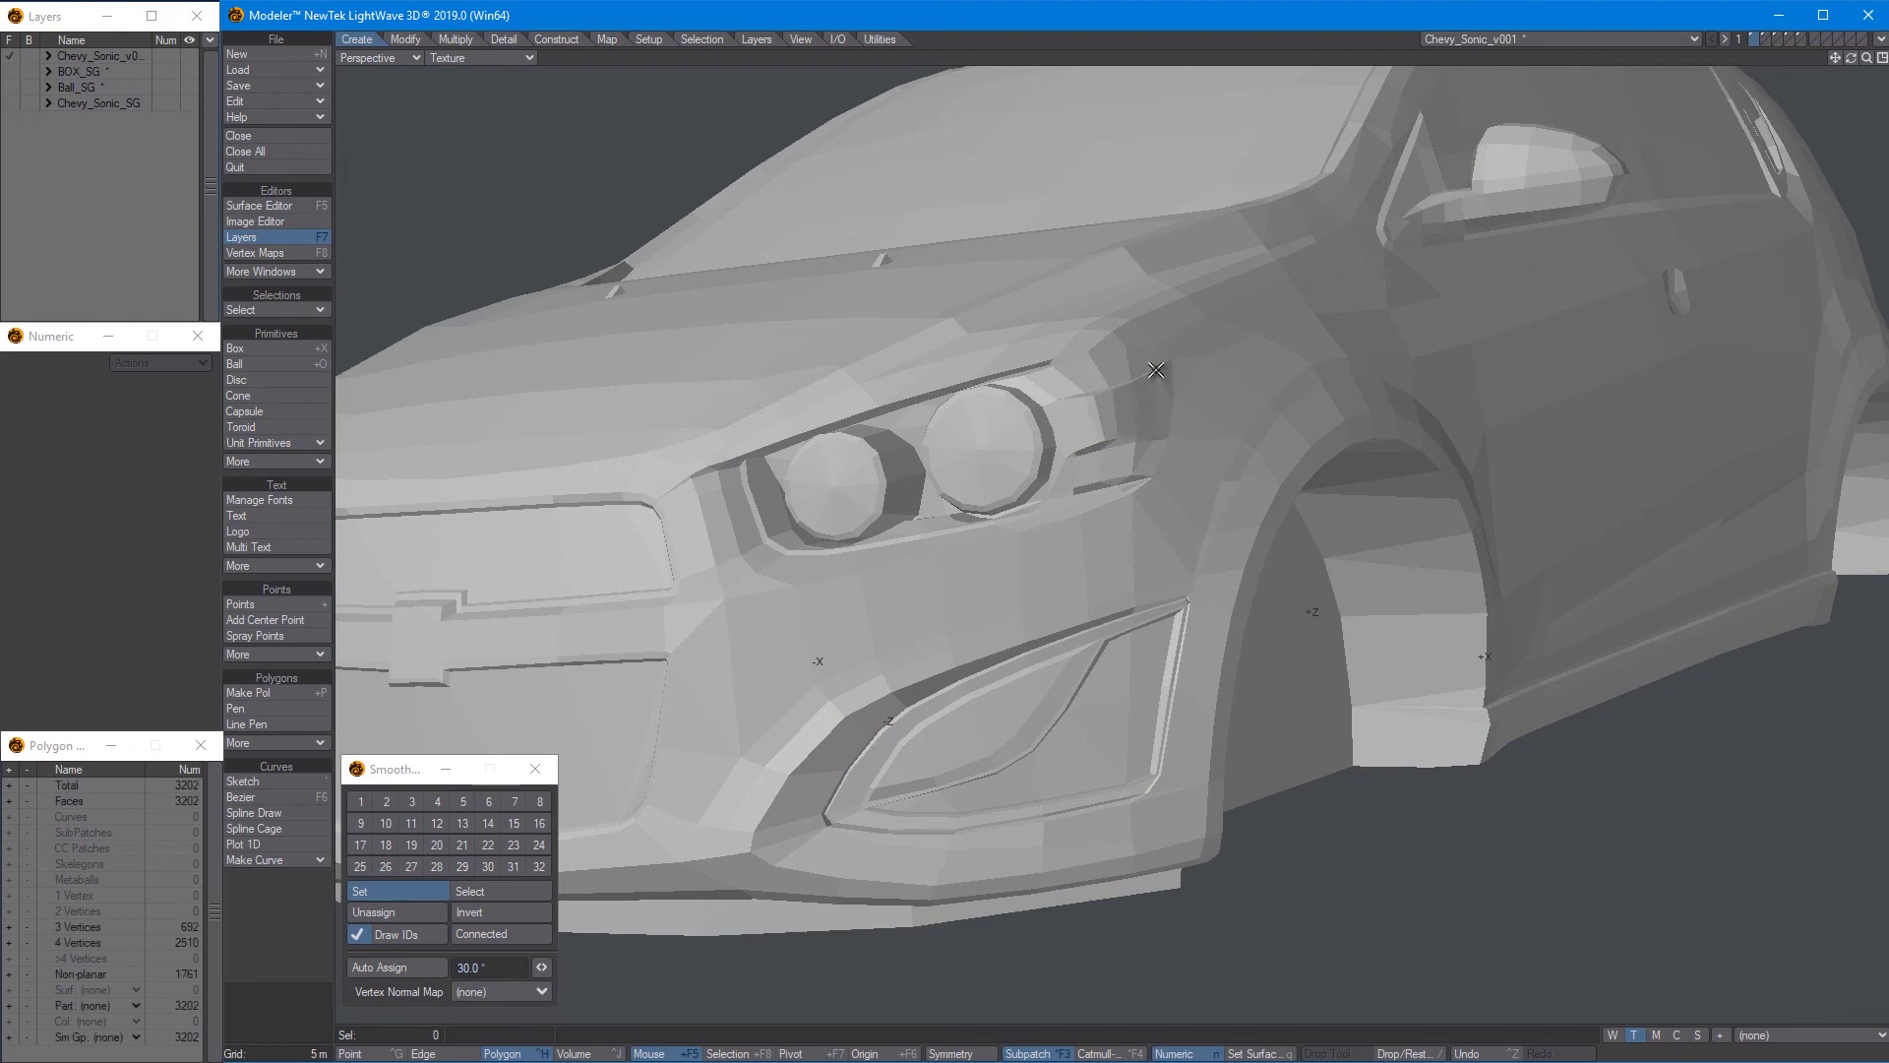
Switch back to Chevy_Sonic_SG and compare its shading, from the front fender to the whole car
click(91, 104)
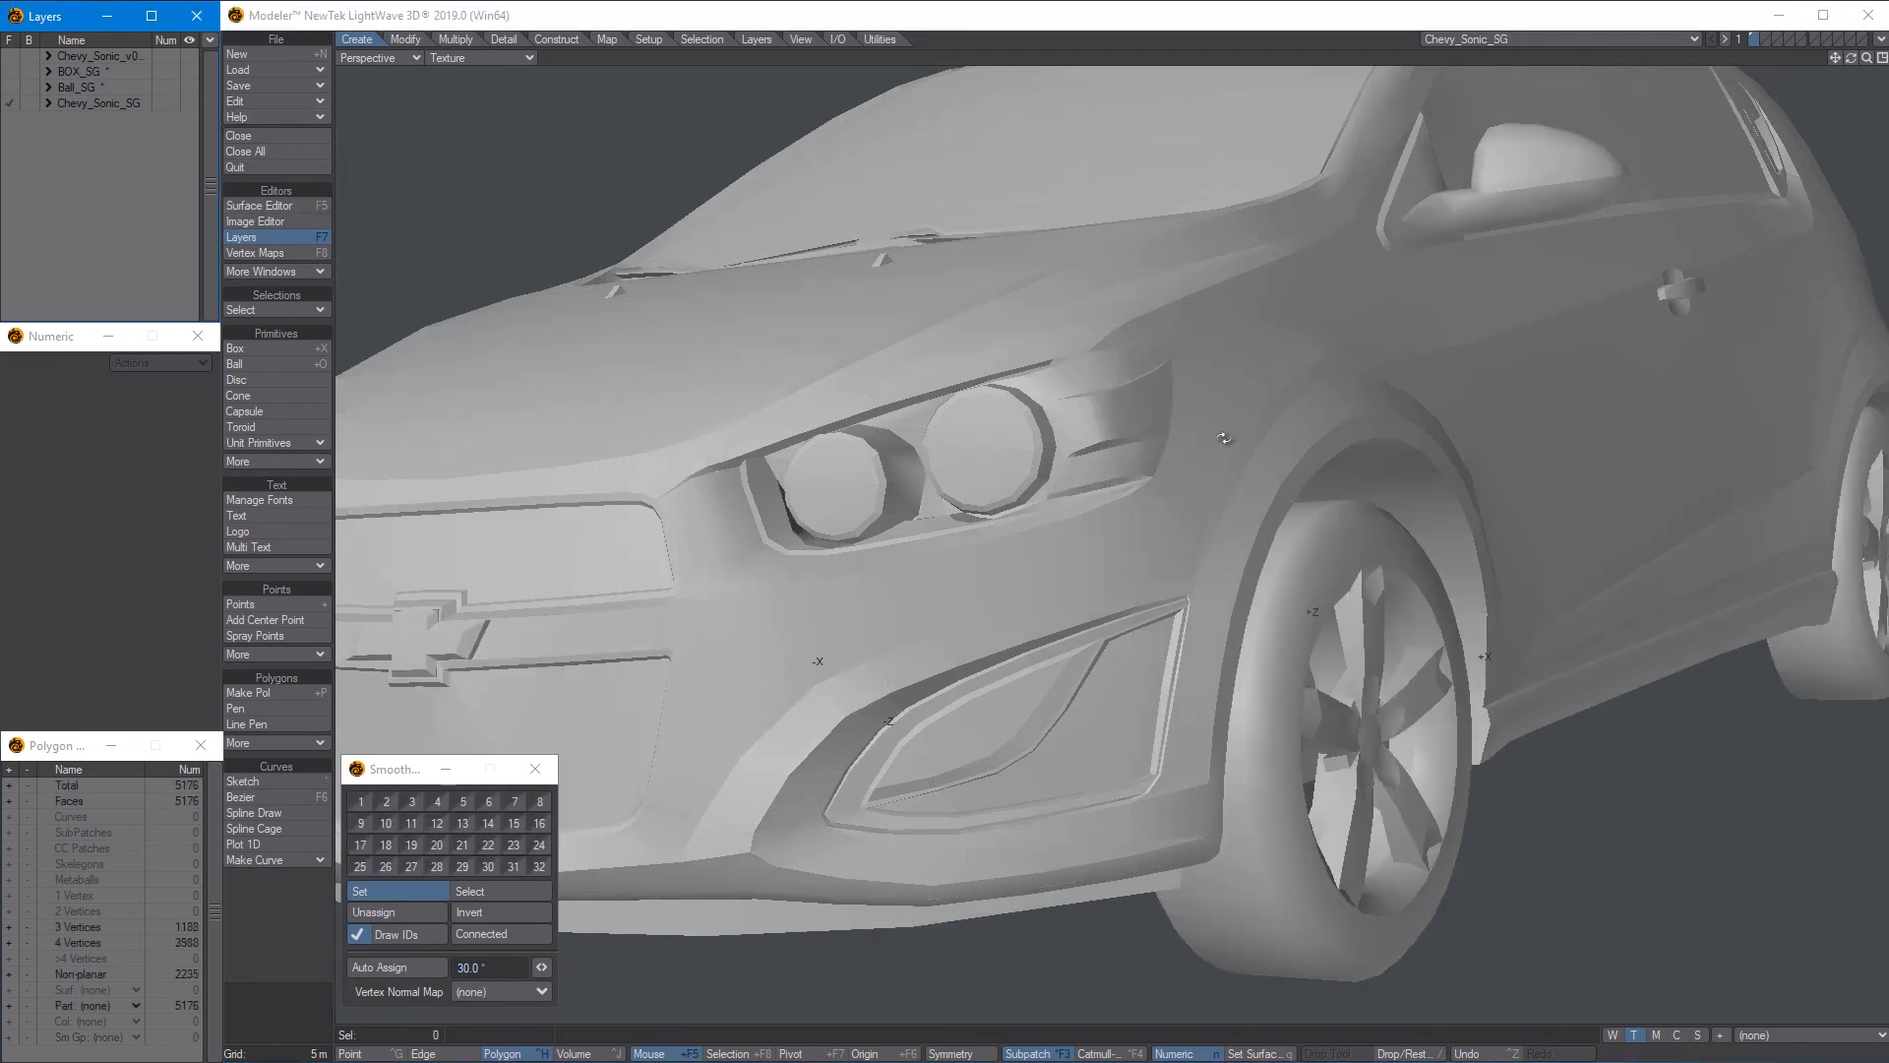
alt+drag(1239, 411, 1200, 621)
scroll(1306, 460, down, 4)
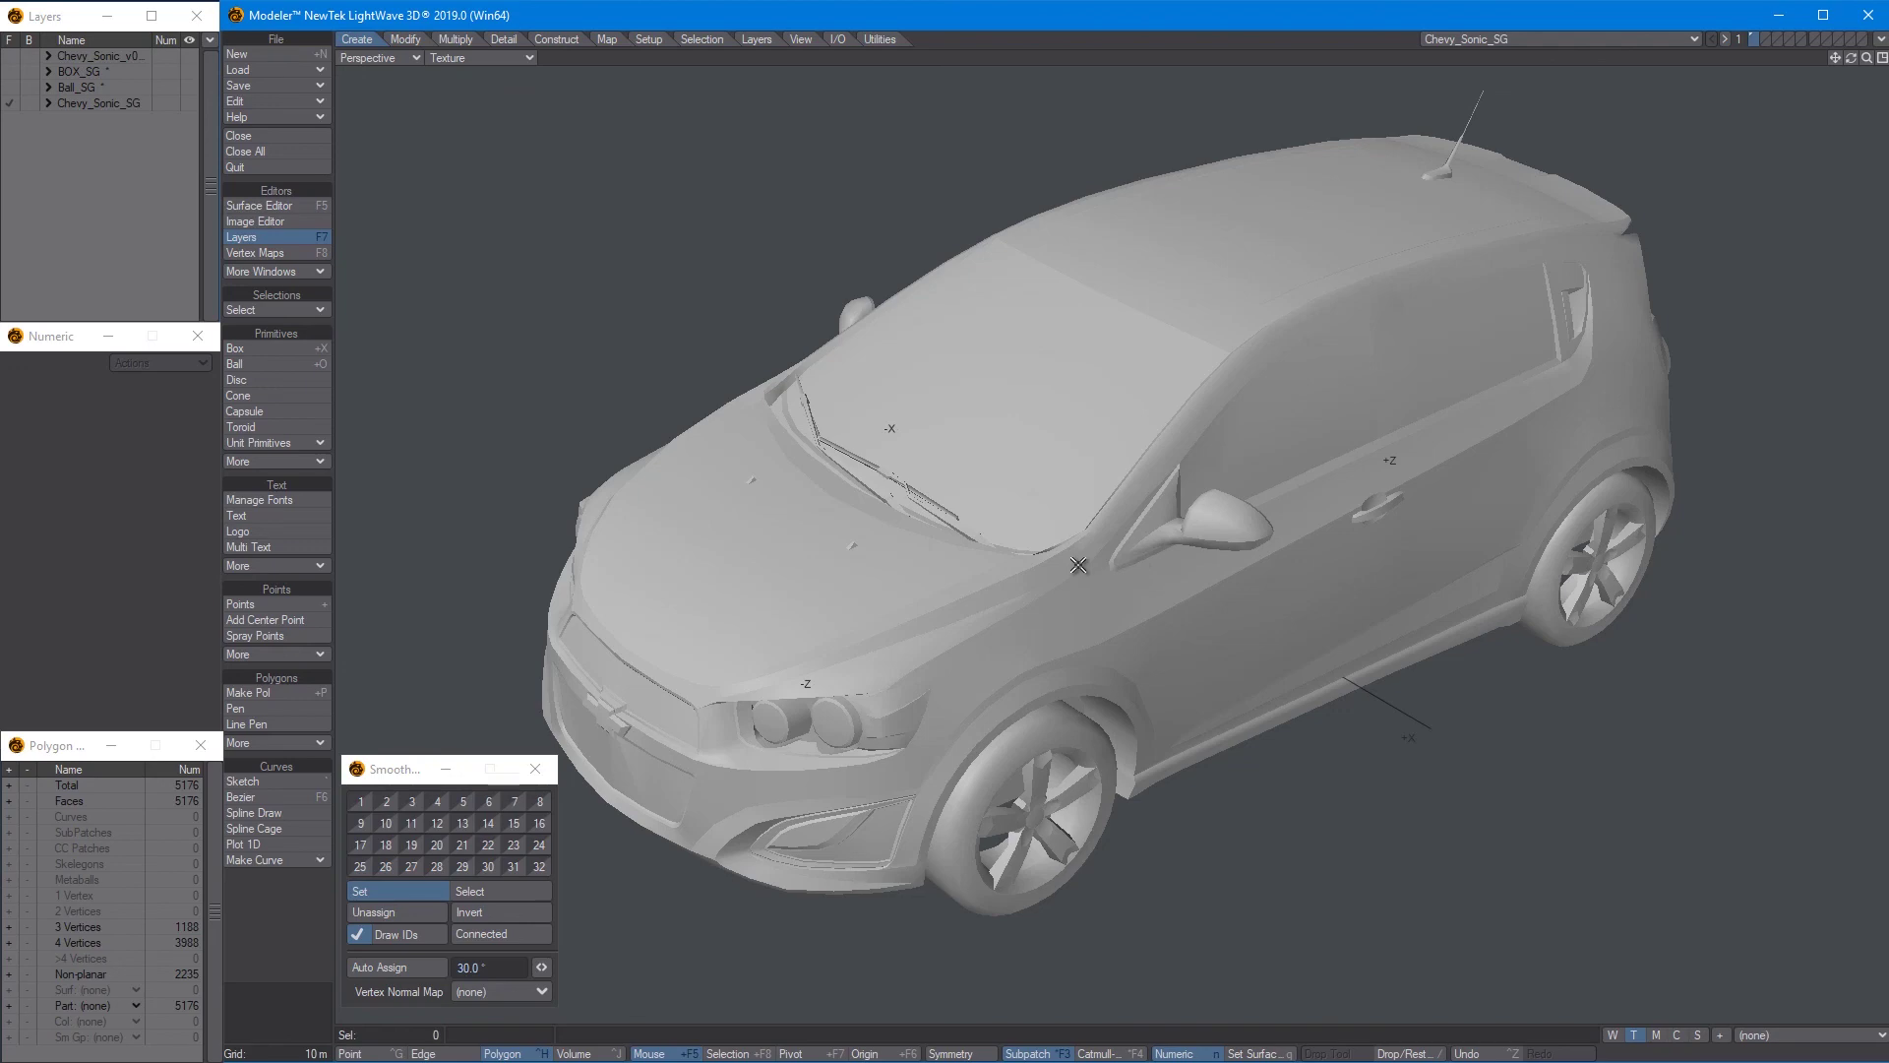
alt+drag(1005, 608, 1089, 648)
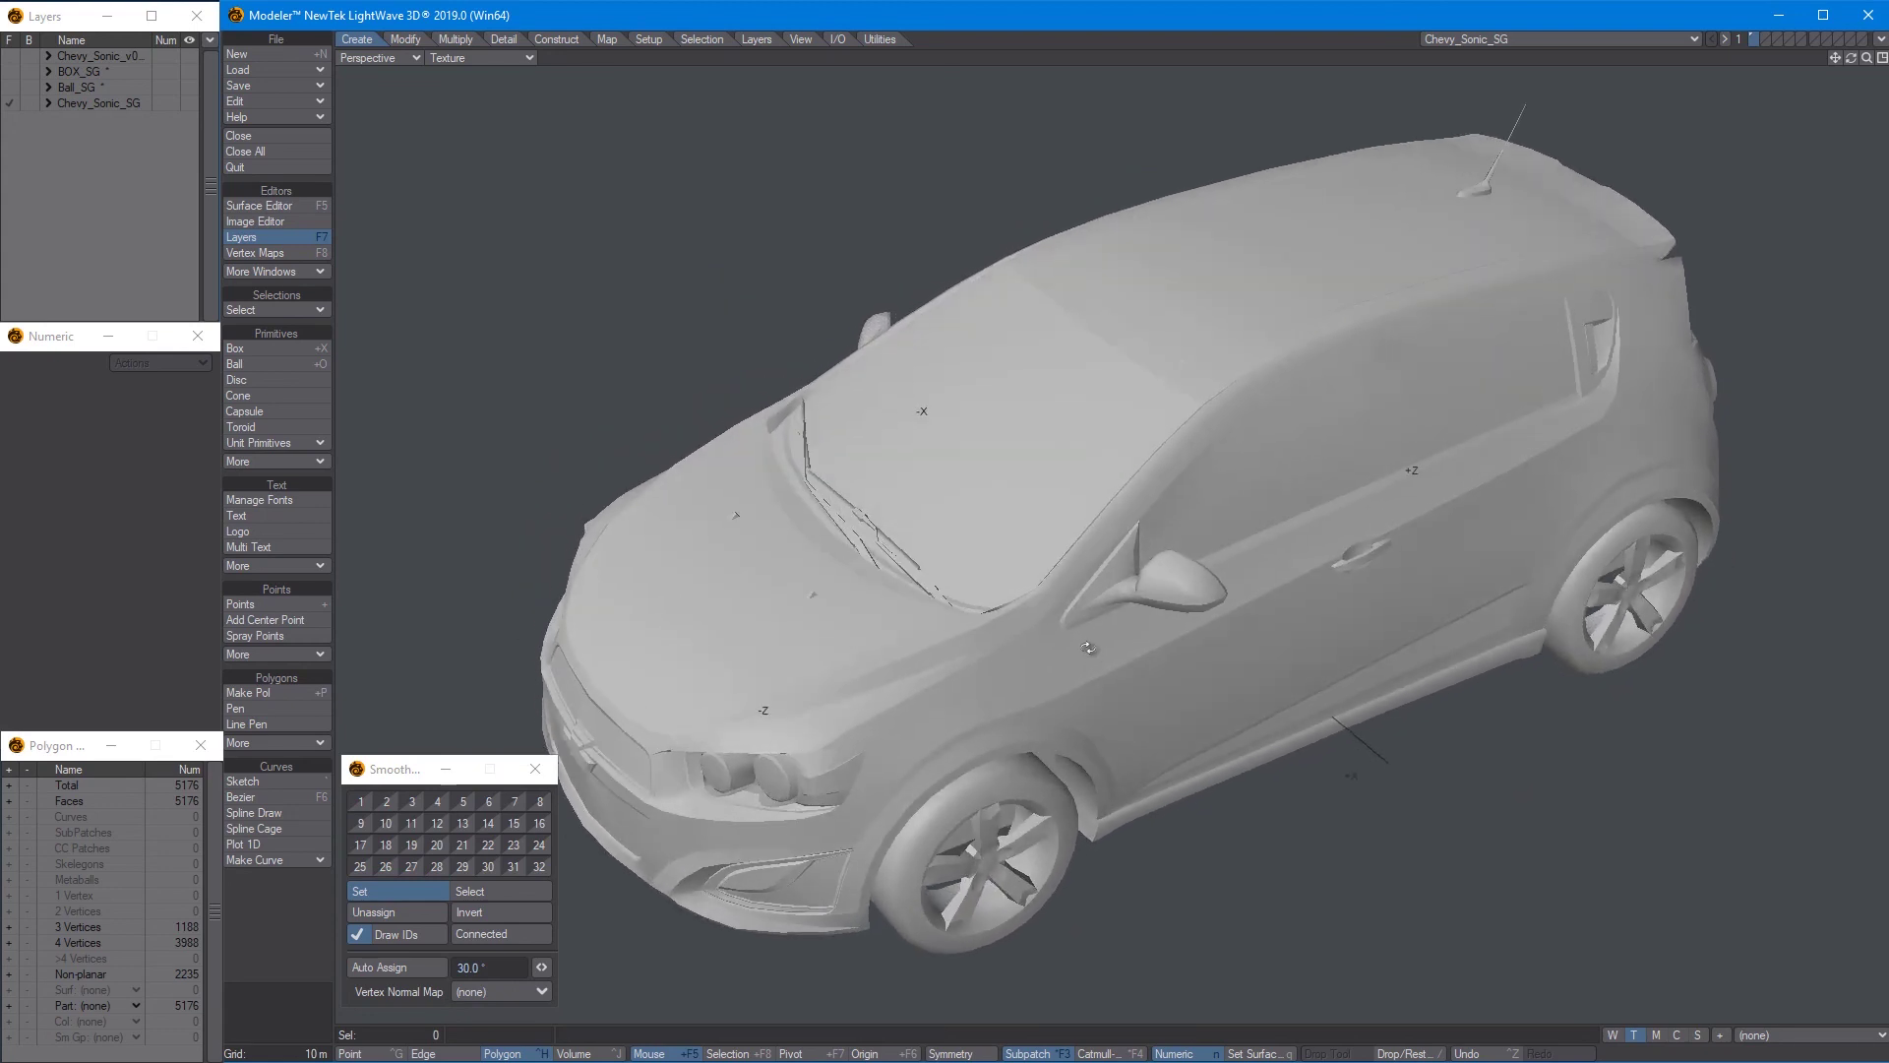